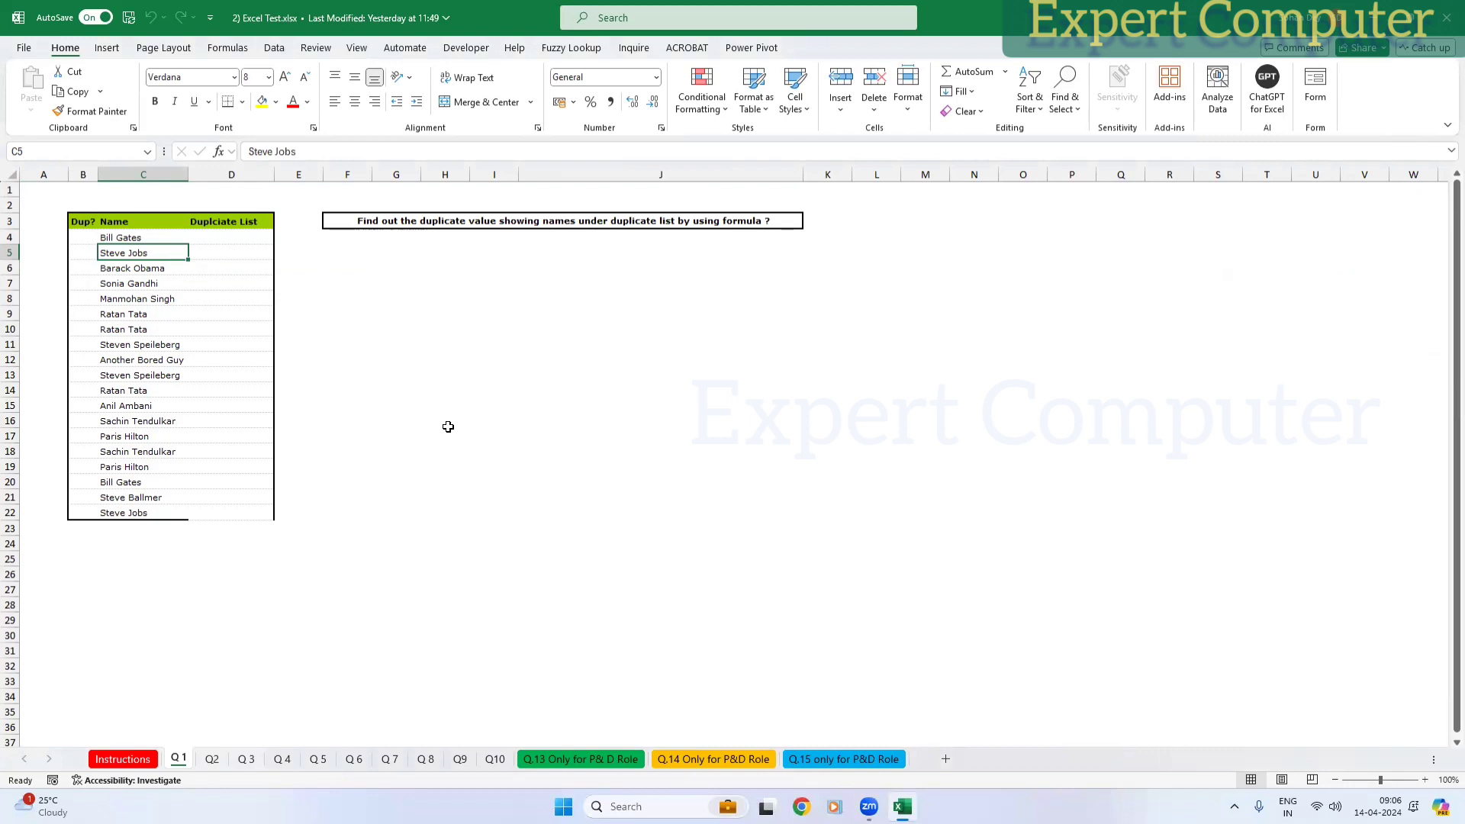
click(267, 238)
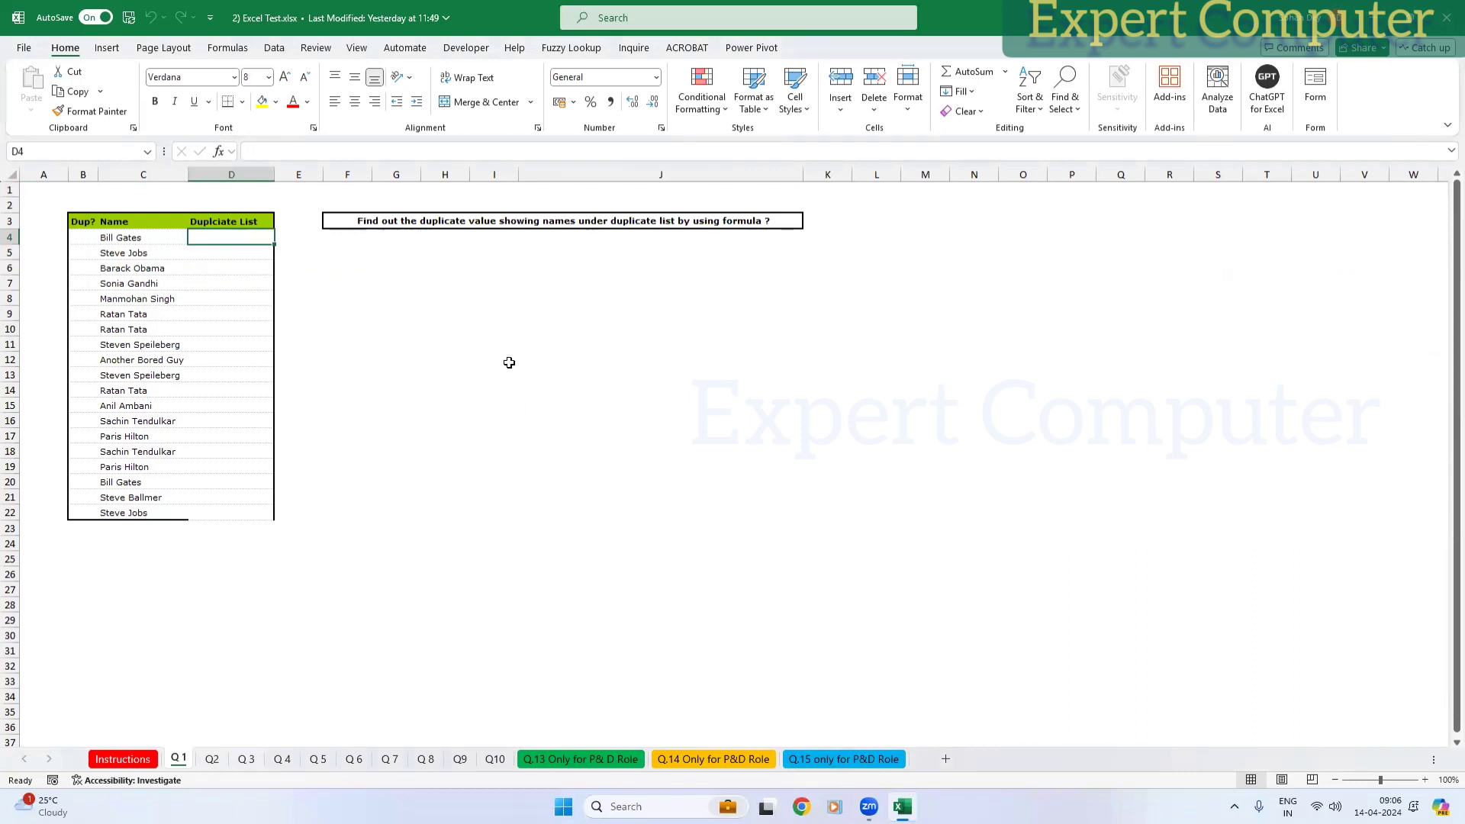
click(380, 220)
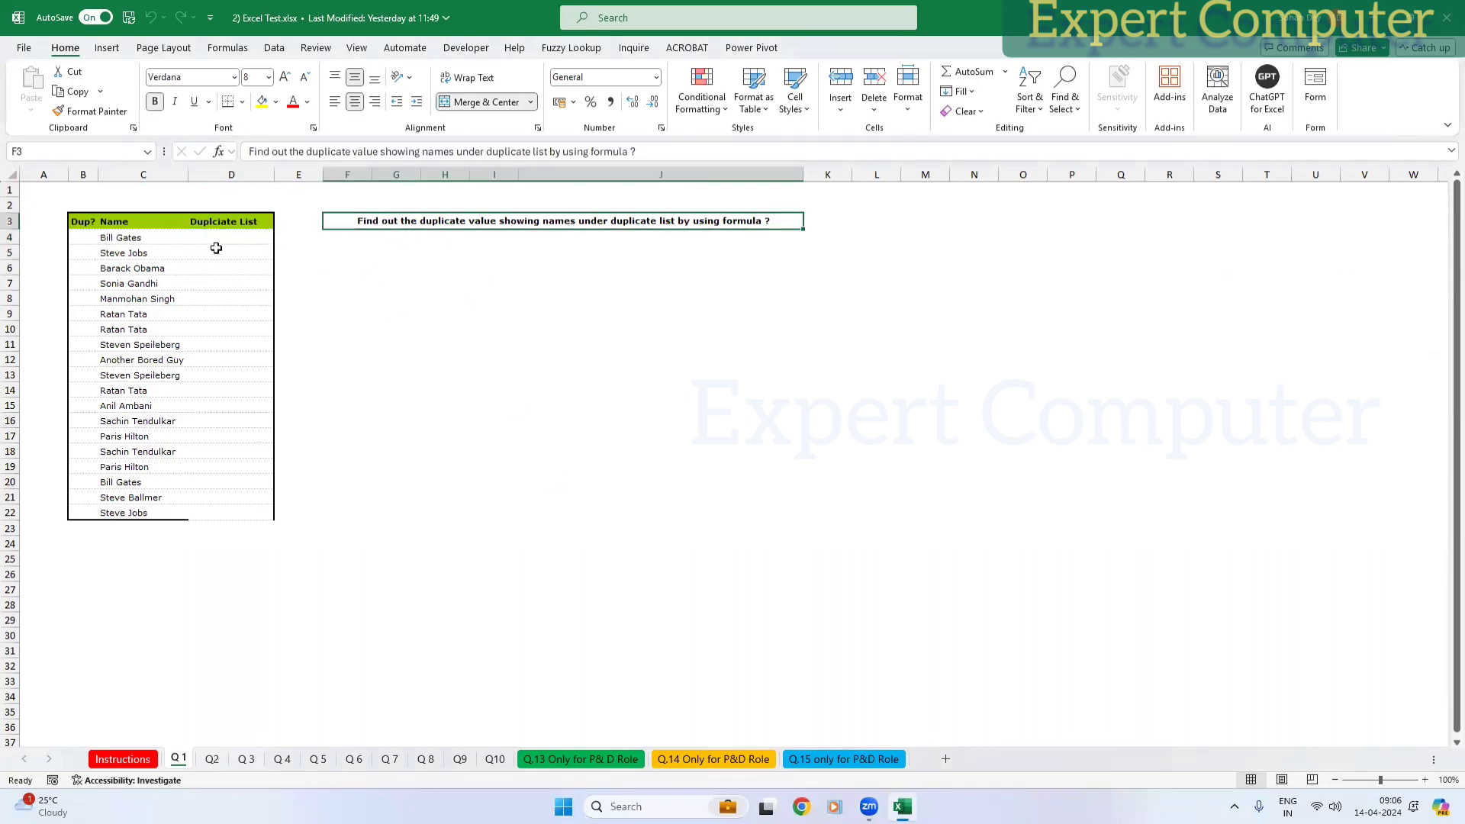
drag(119, 238, 147, 513)
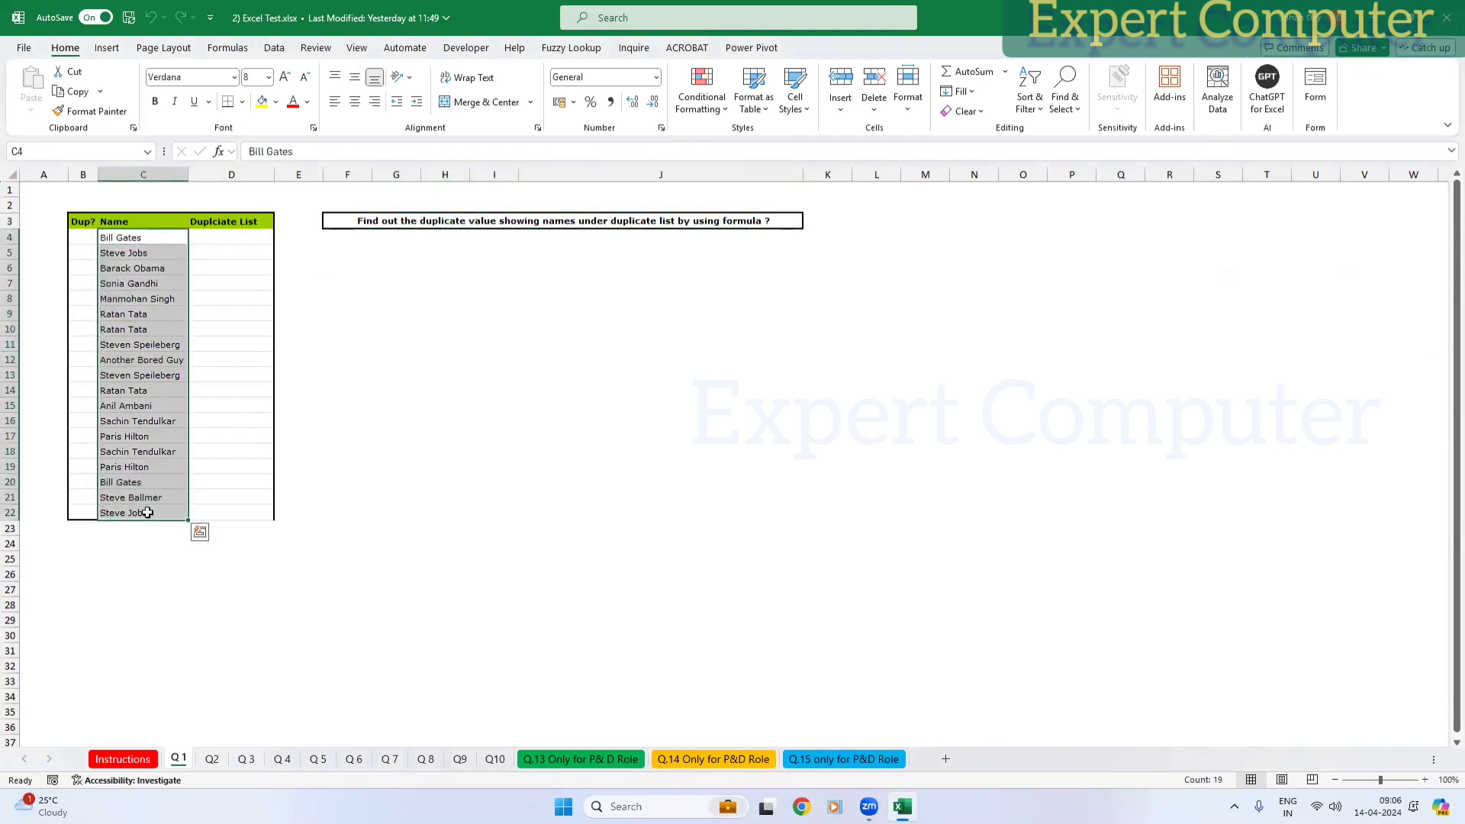
click(807, 114)
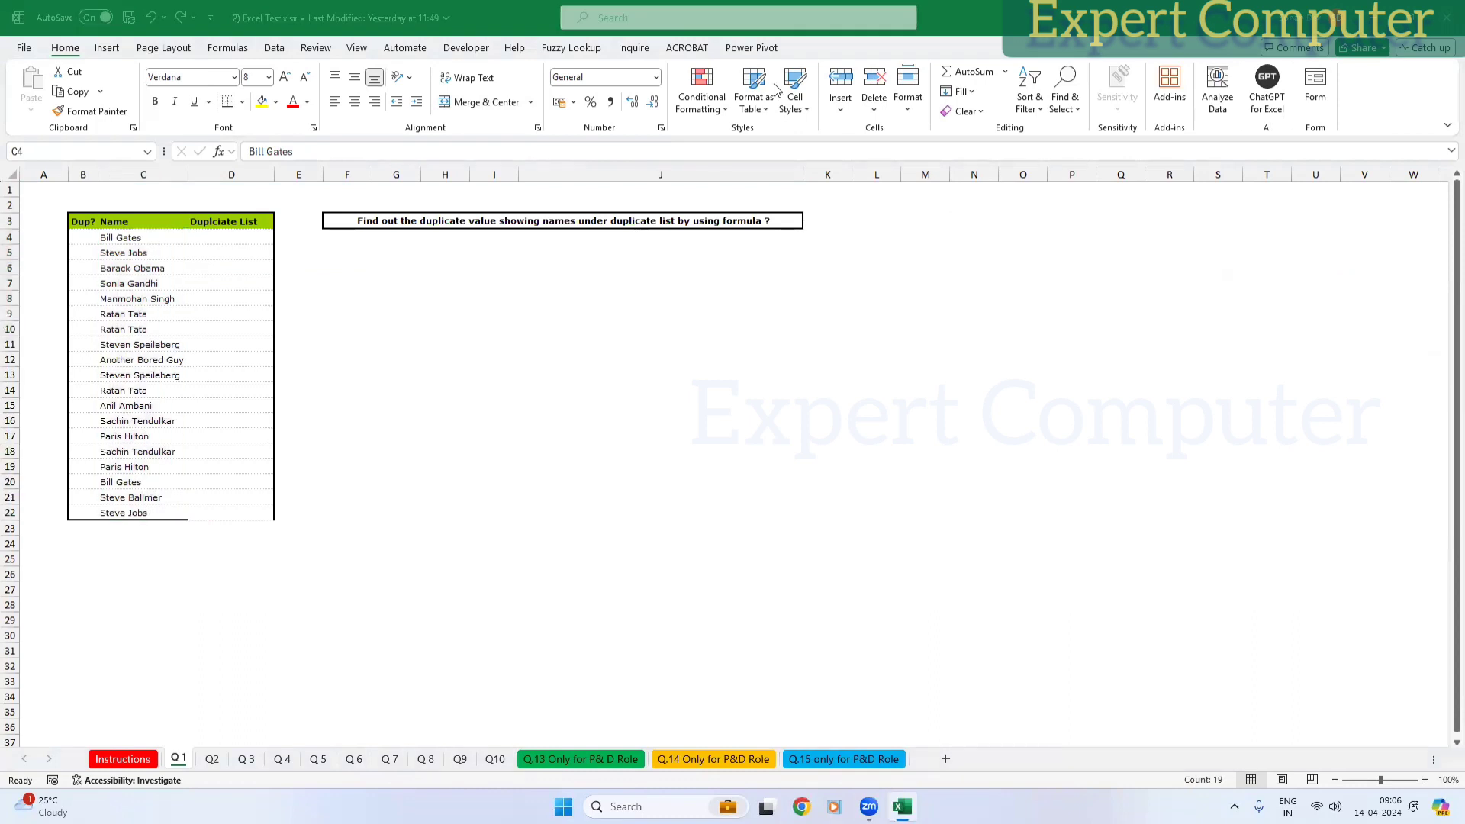
Step: Widen the Name column slightly and save the workbook
click(236, 237)
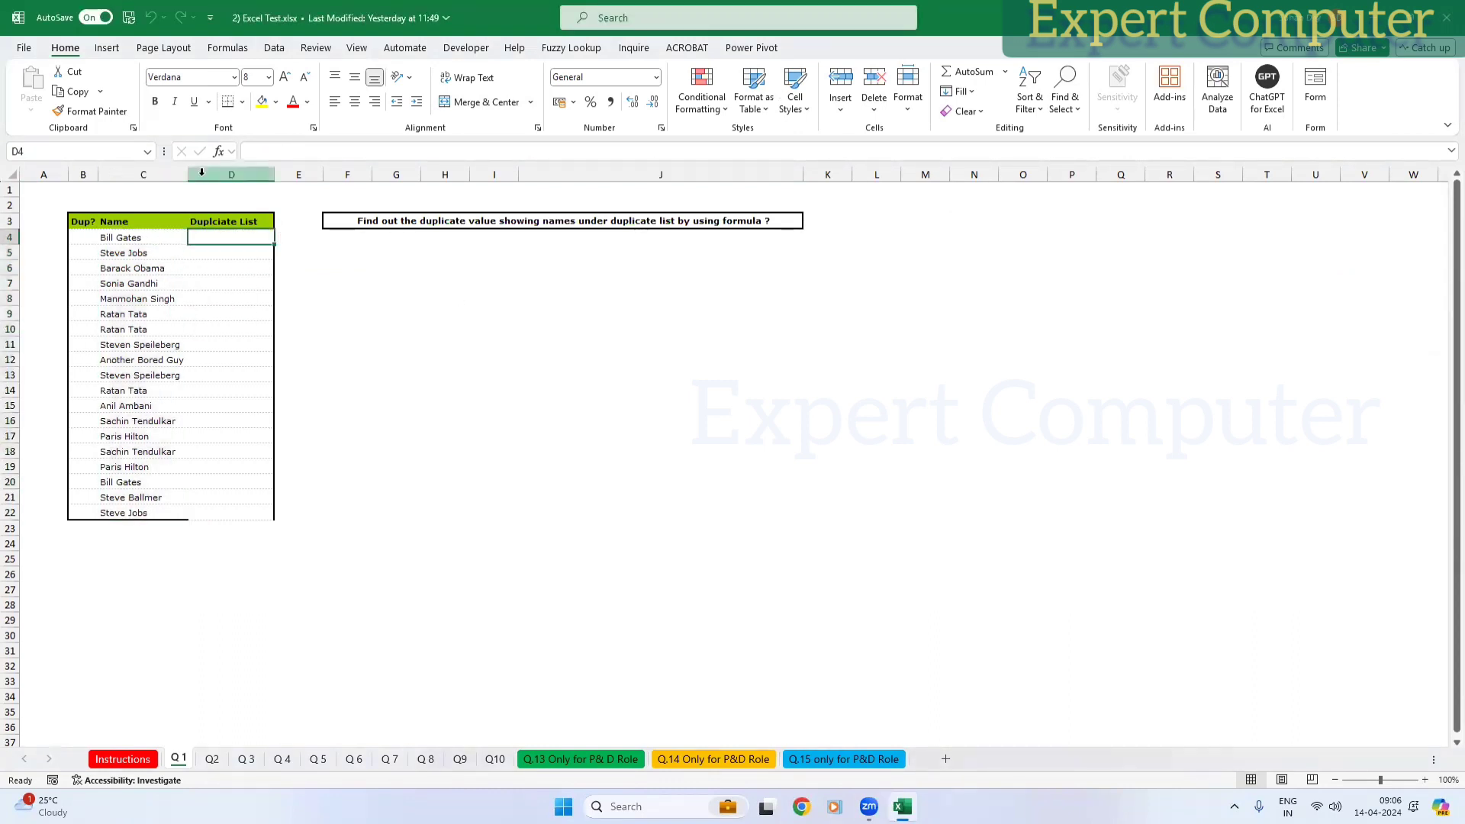
drag(191, 175, 215, 174)
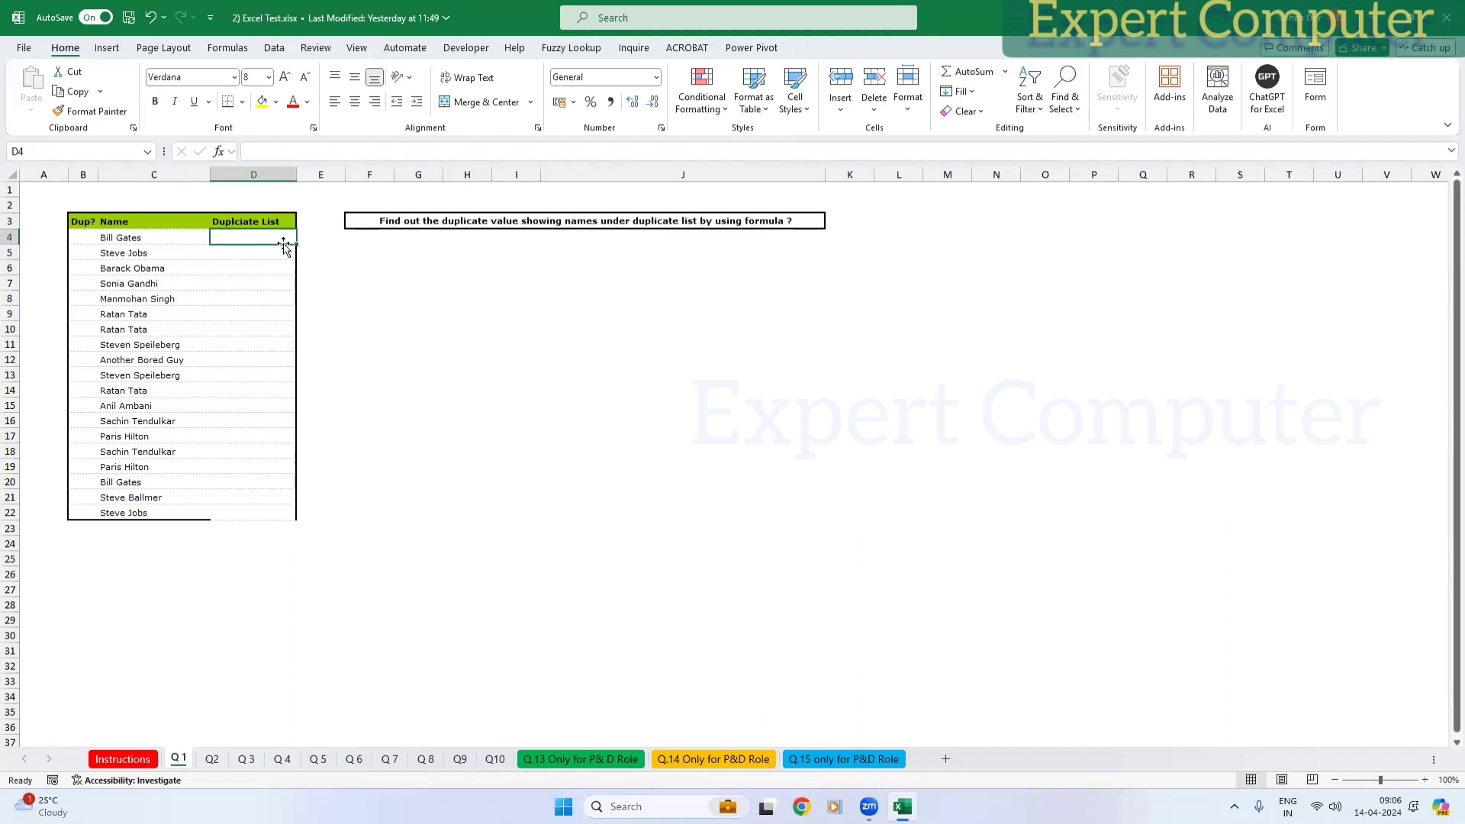
key(ctrl+s)
Step: Enter the formula =COUNTIF(C4:C22,C4) in cell D4 to count how often the first name occurs
text(=)
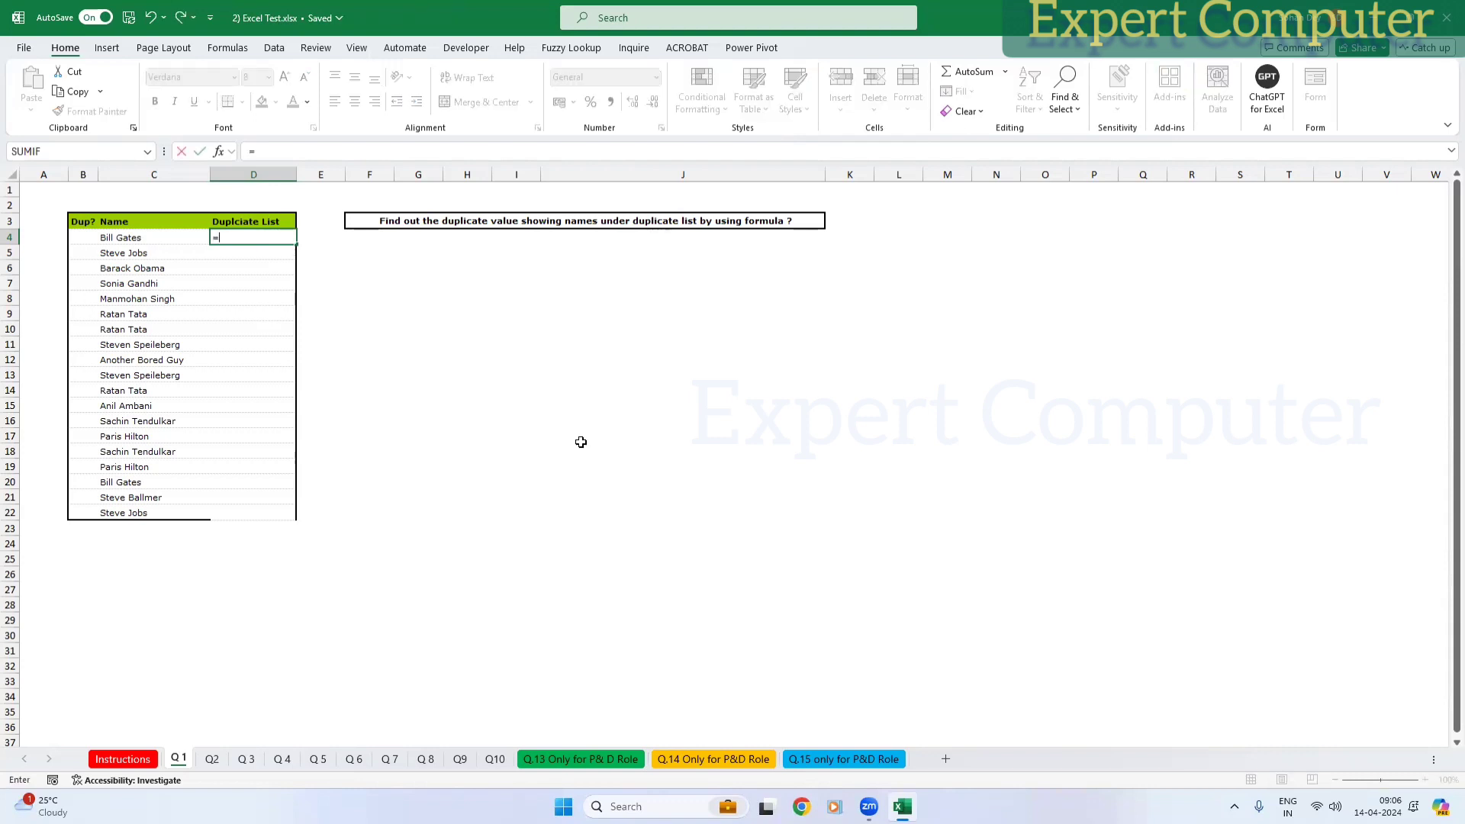
text(COUNTIF()
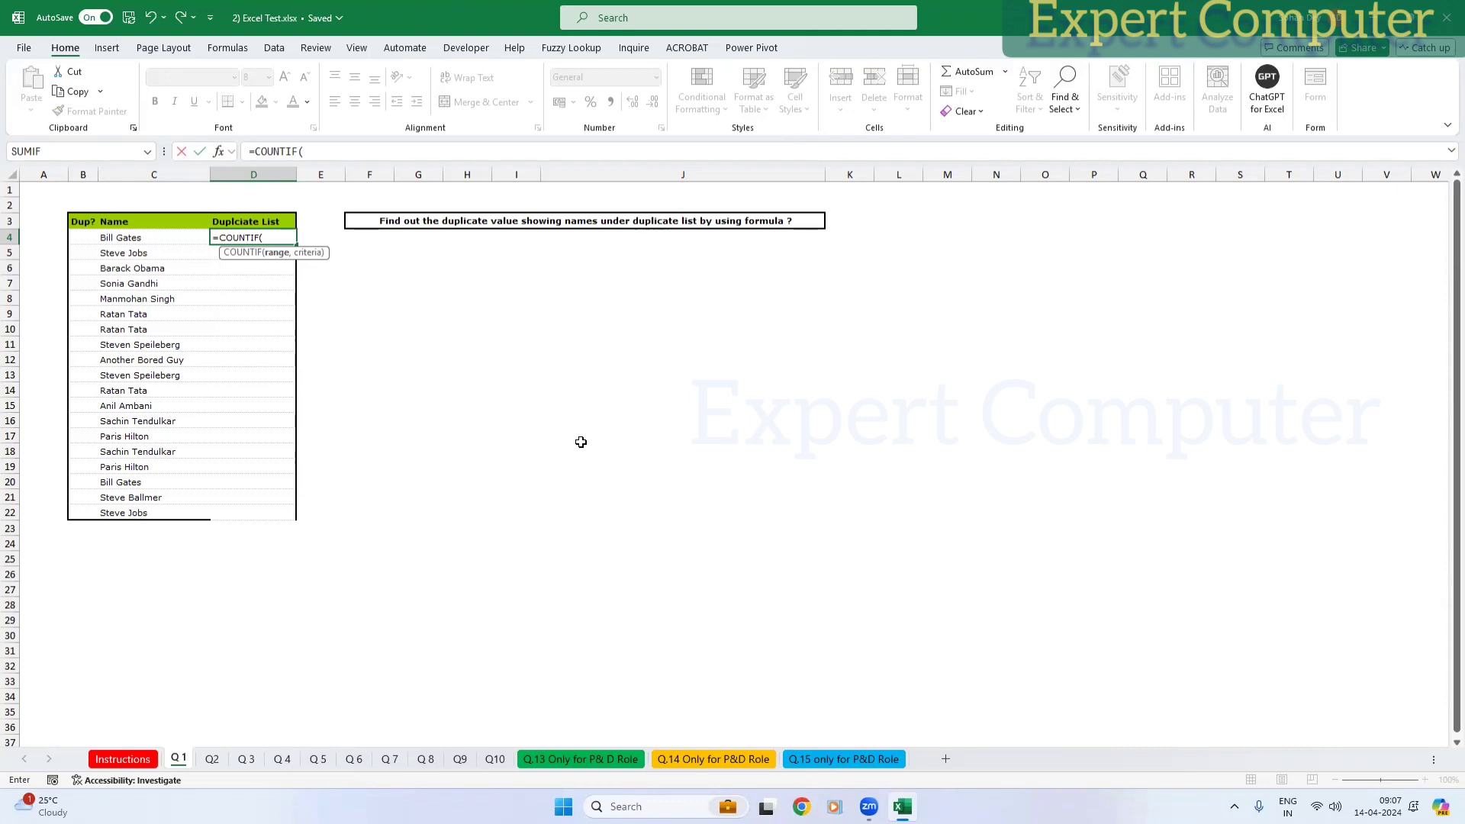
click(156, 242)
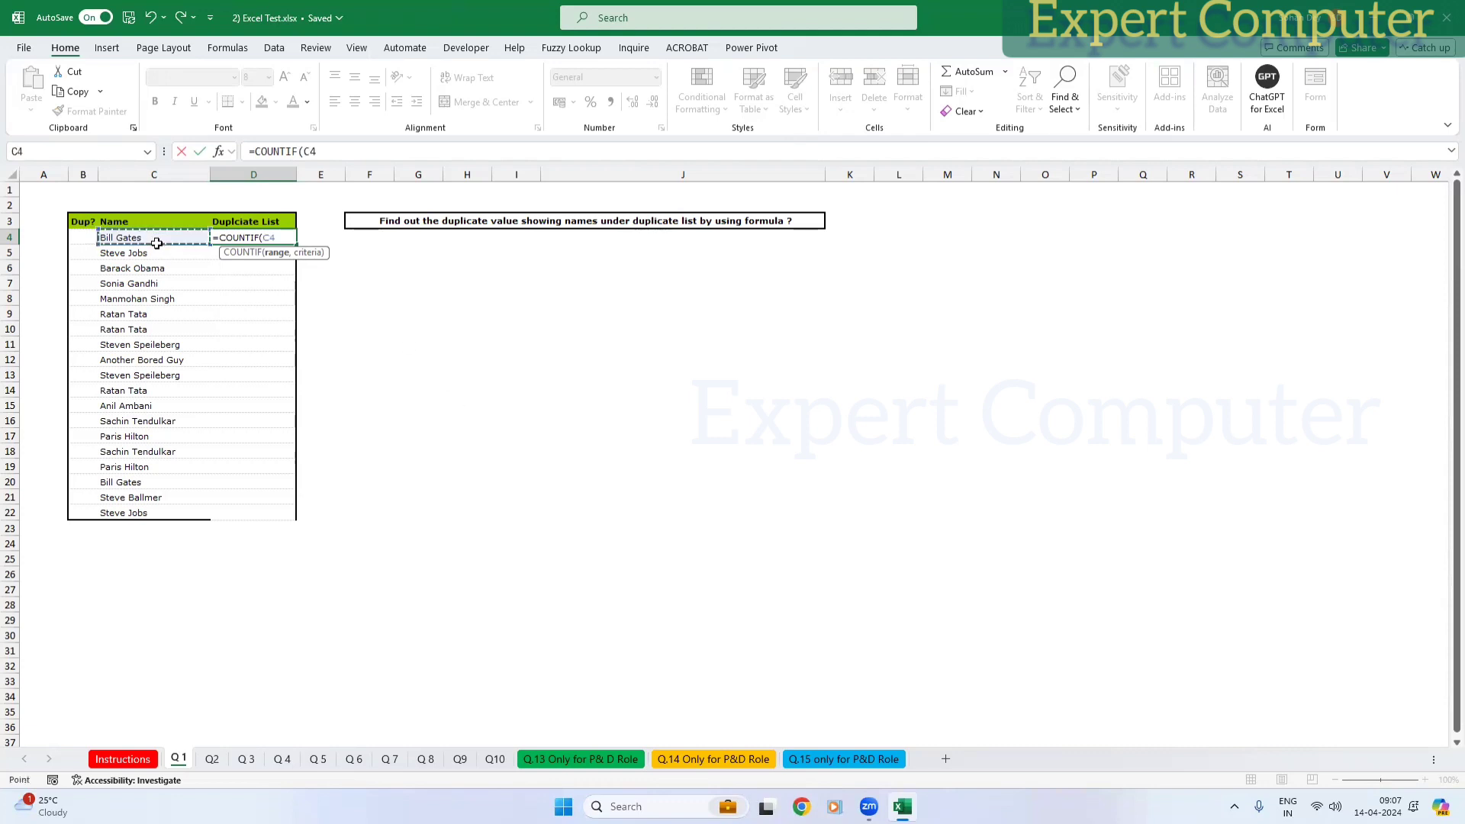
drag(156, 243, 131, 514)
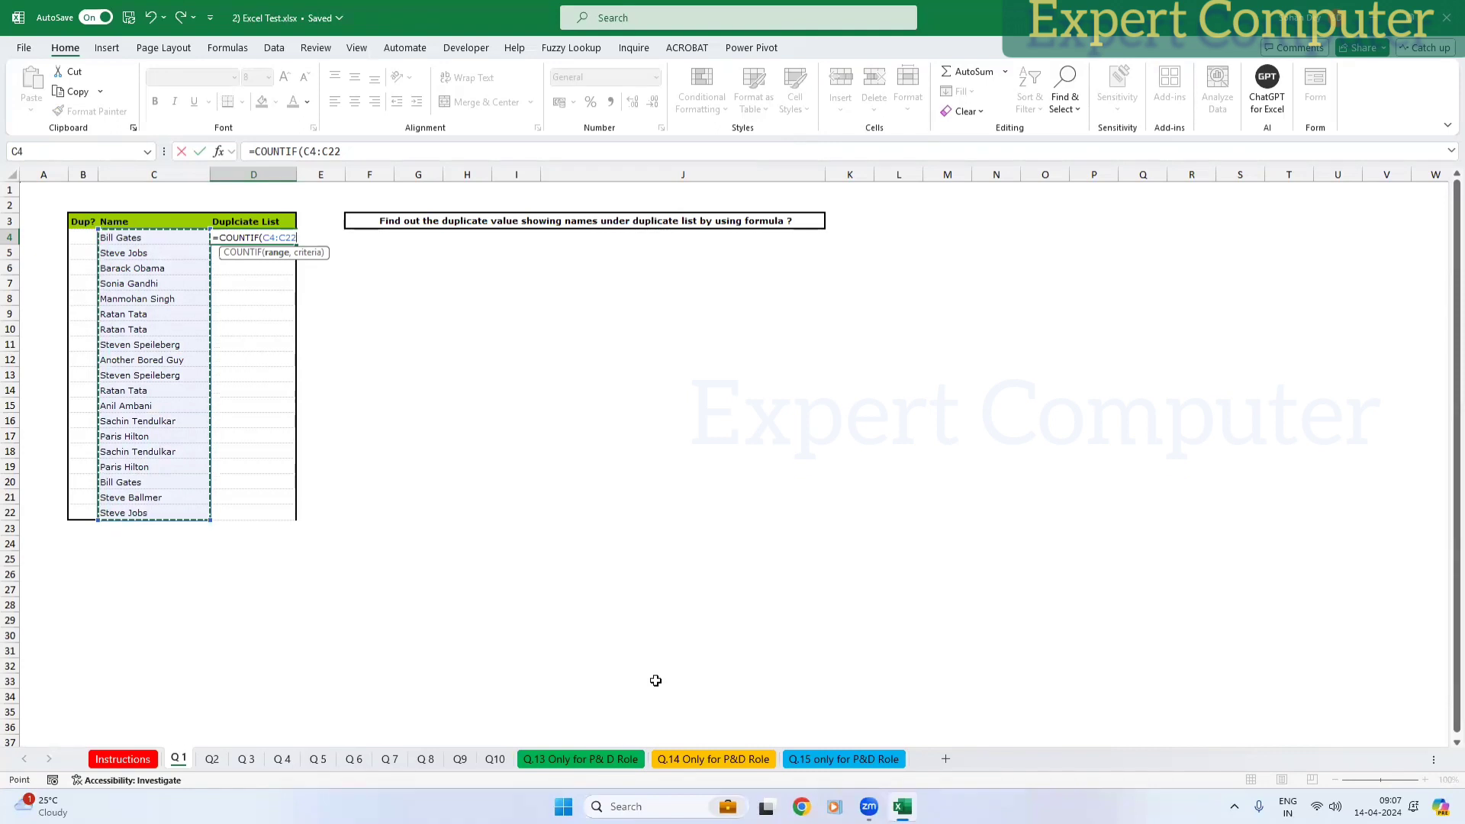
text(,)
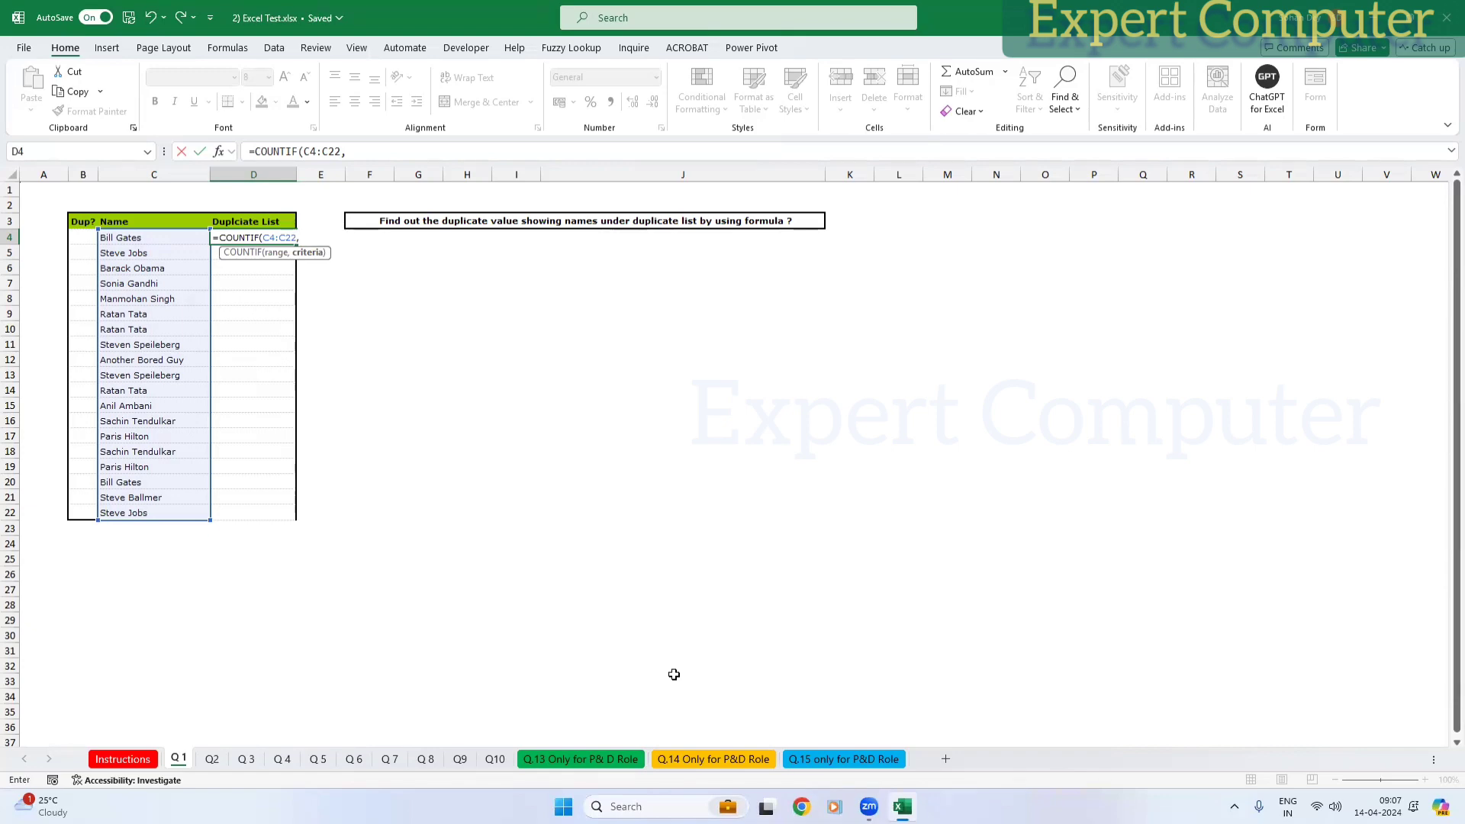
click(149, 240)
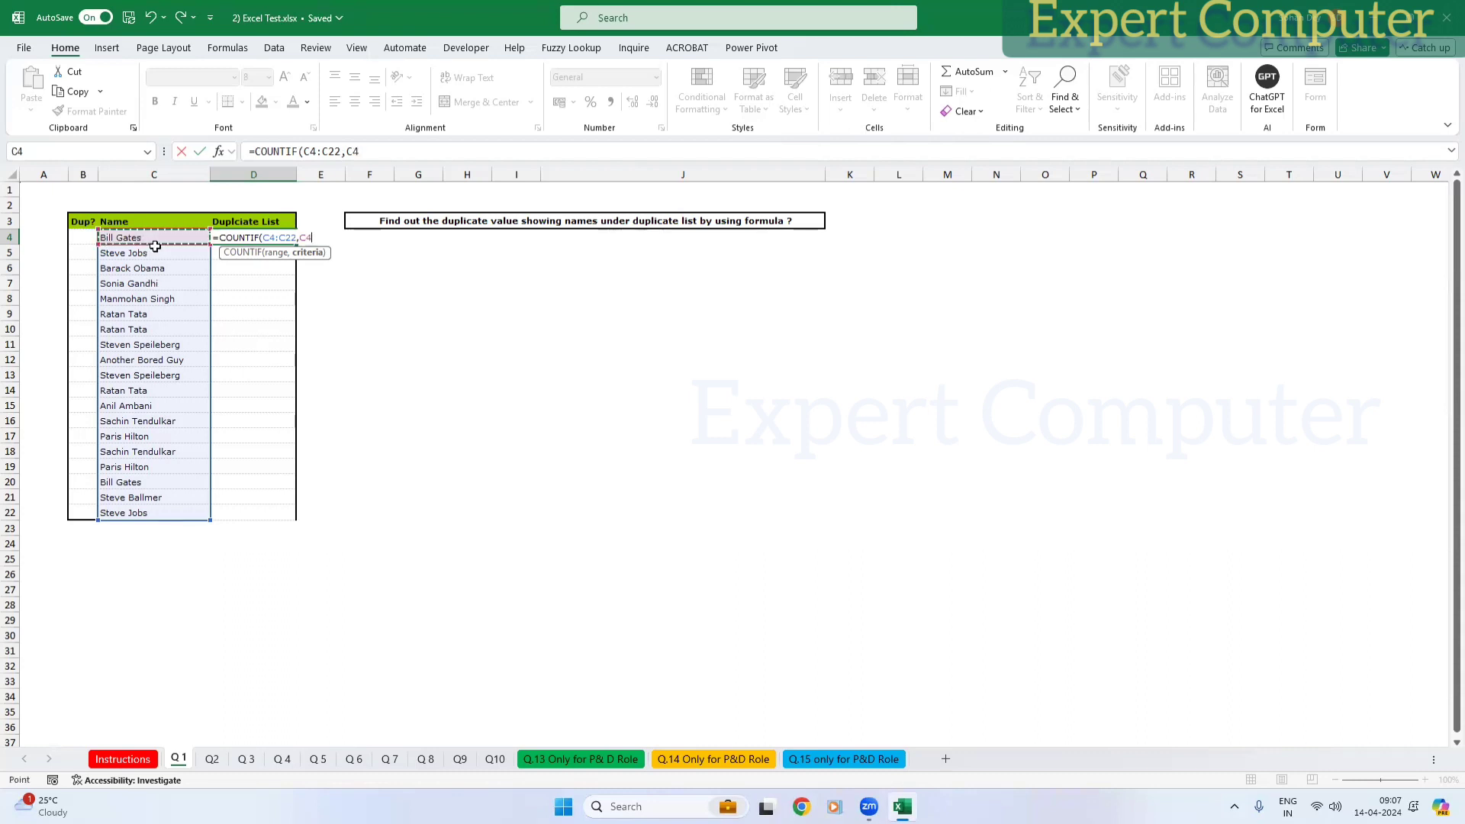
text())
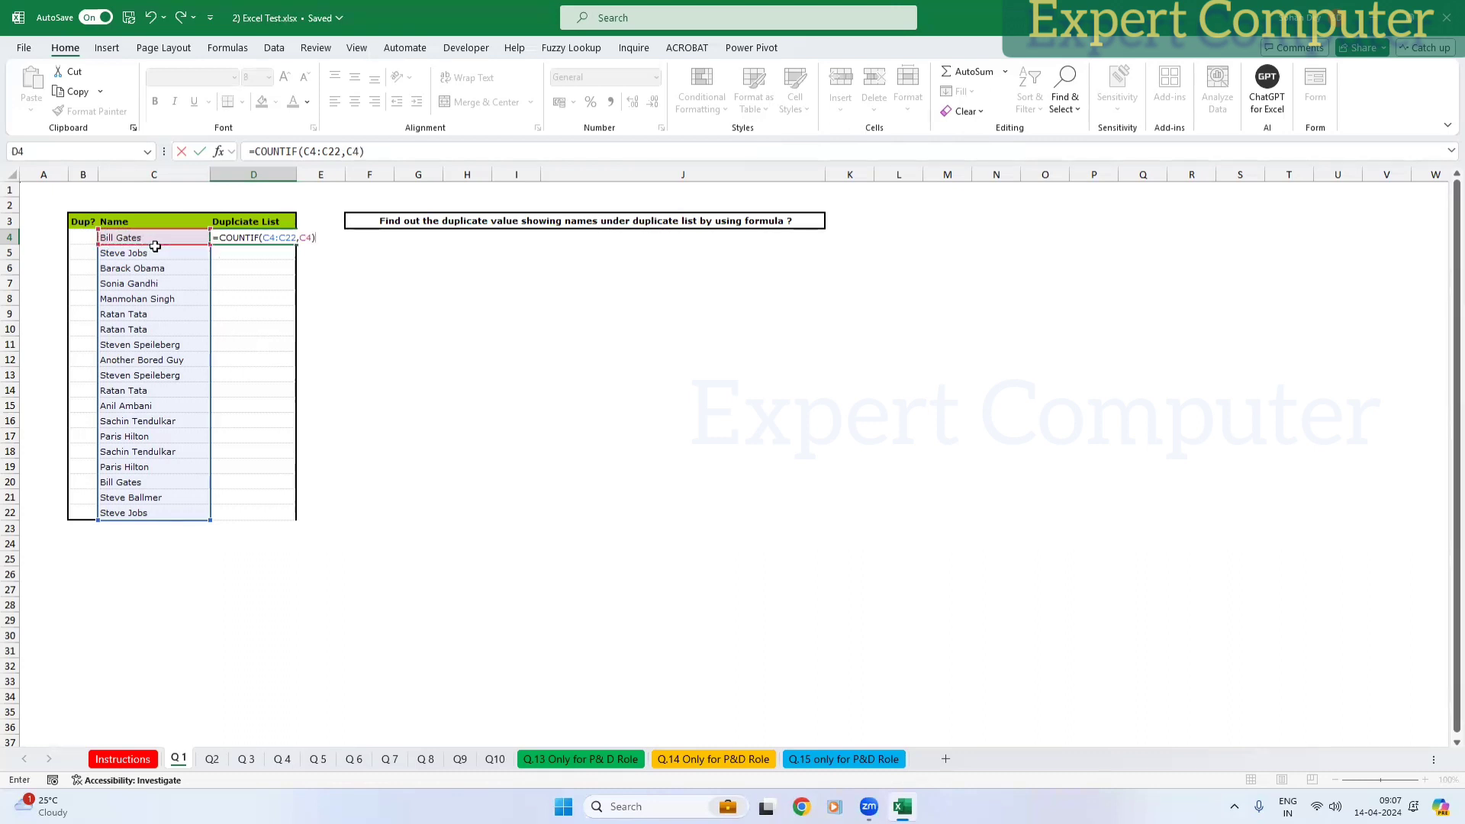
key(ctrl+Return)
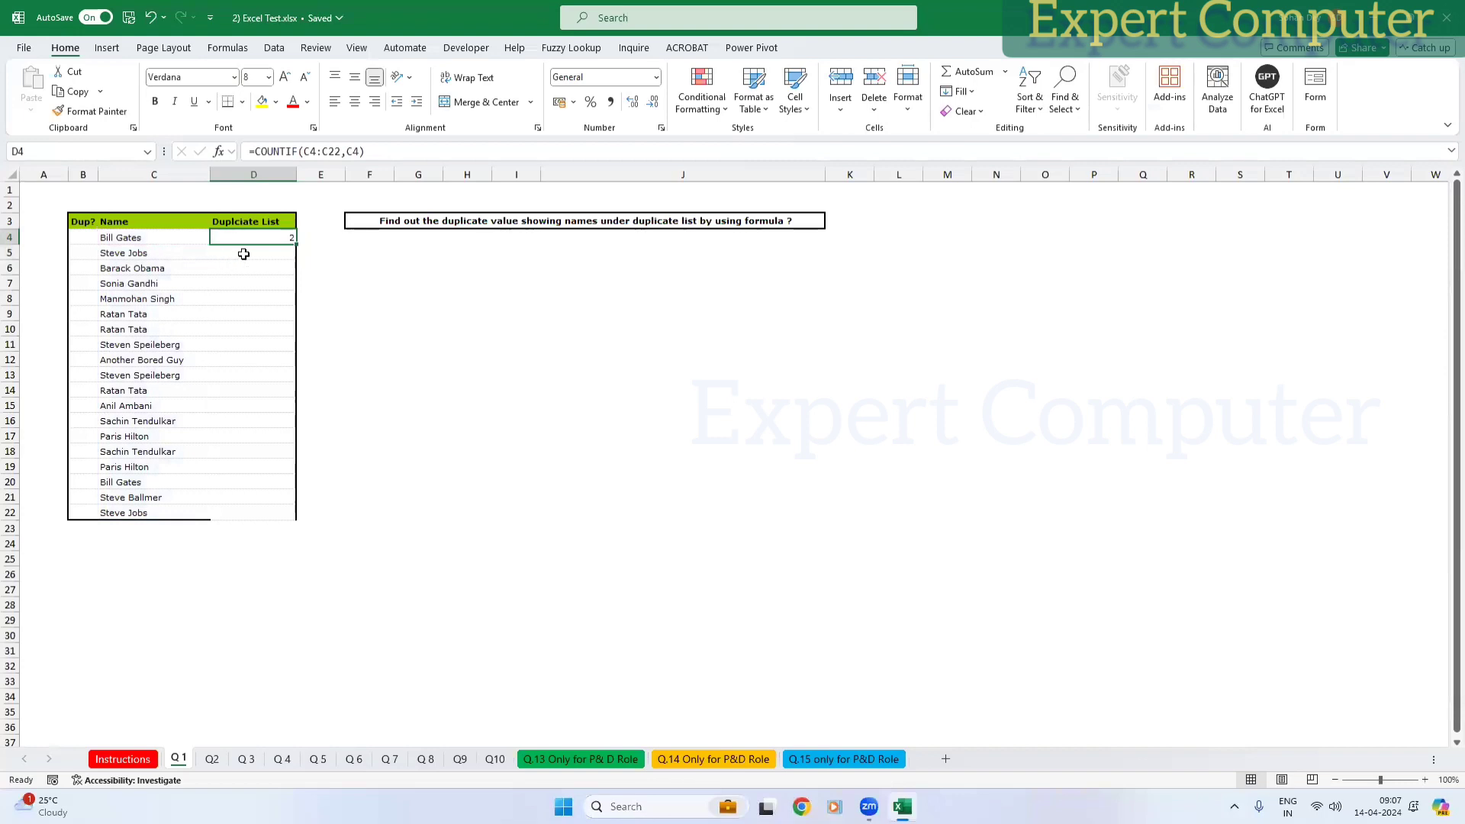
Step: Make the range in D4's COUNTIF formula absolute, as $C$4:$C$22
key(F2)
drag(262, 238, 297, 239)
key(F4)
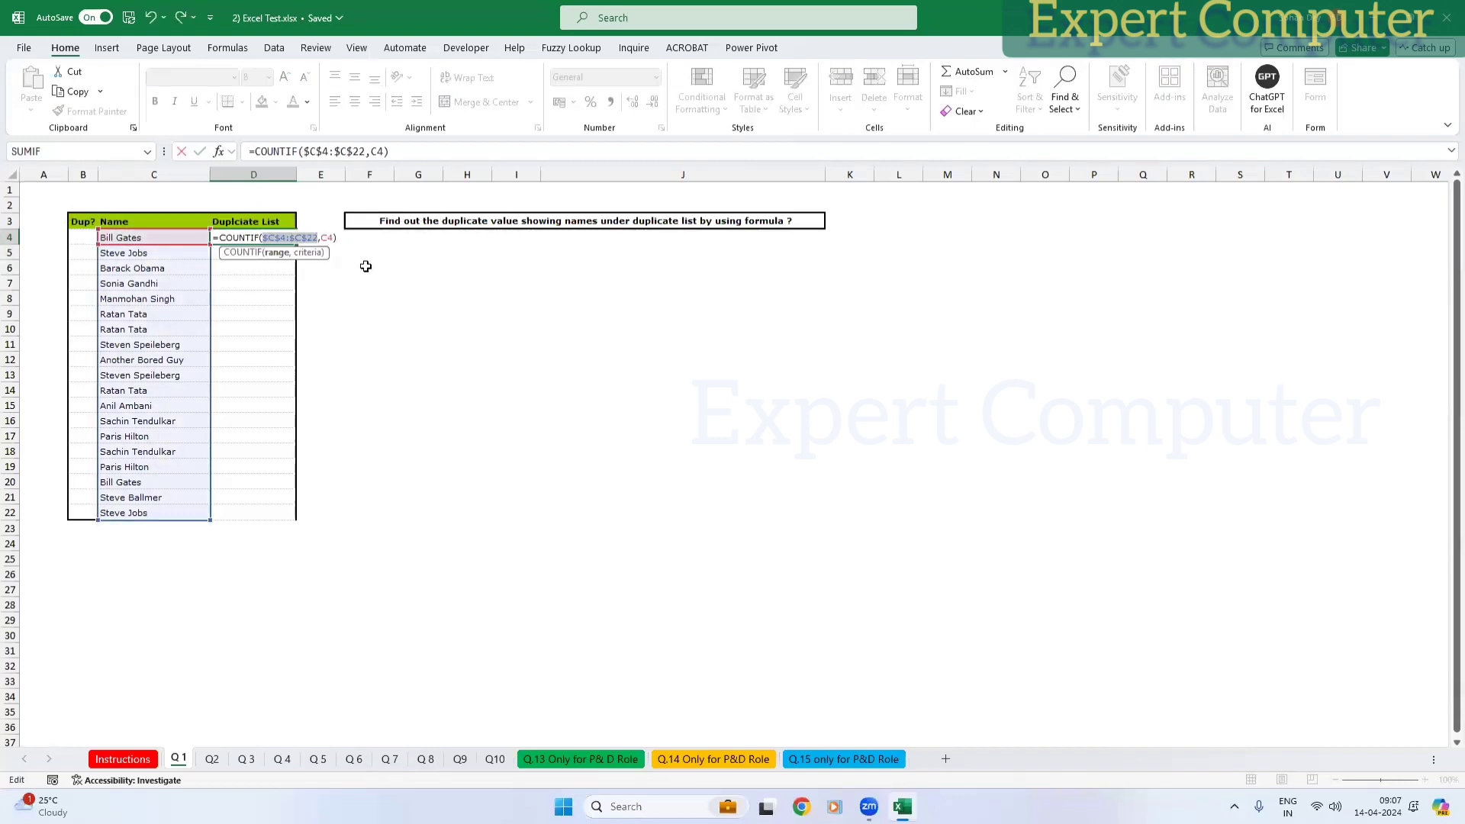
key(ctrl+Return)
Step: Fill the COUNTIF formula from D4 down through D22
key(shift+Down)
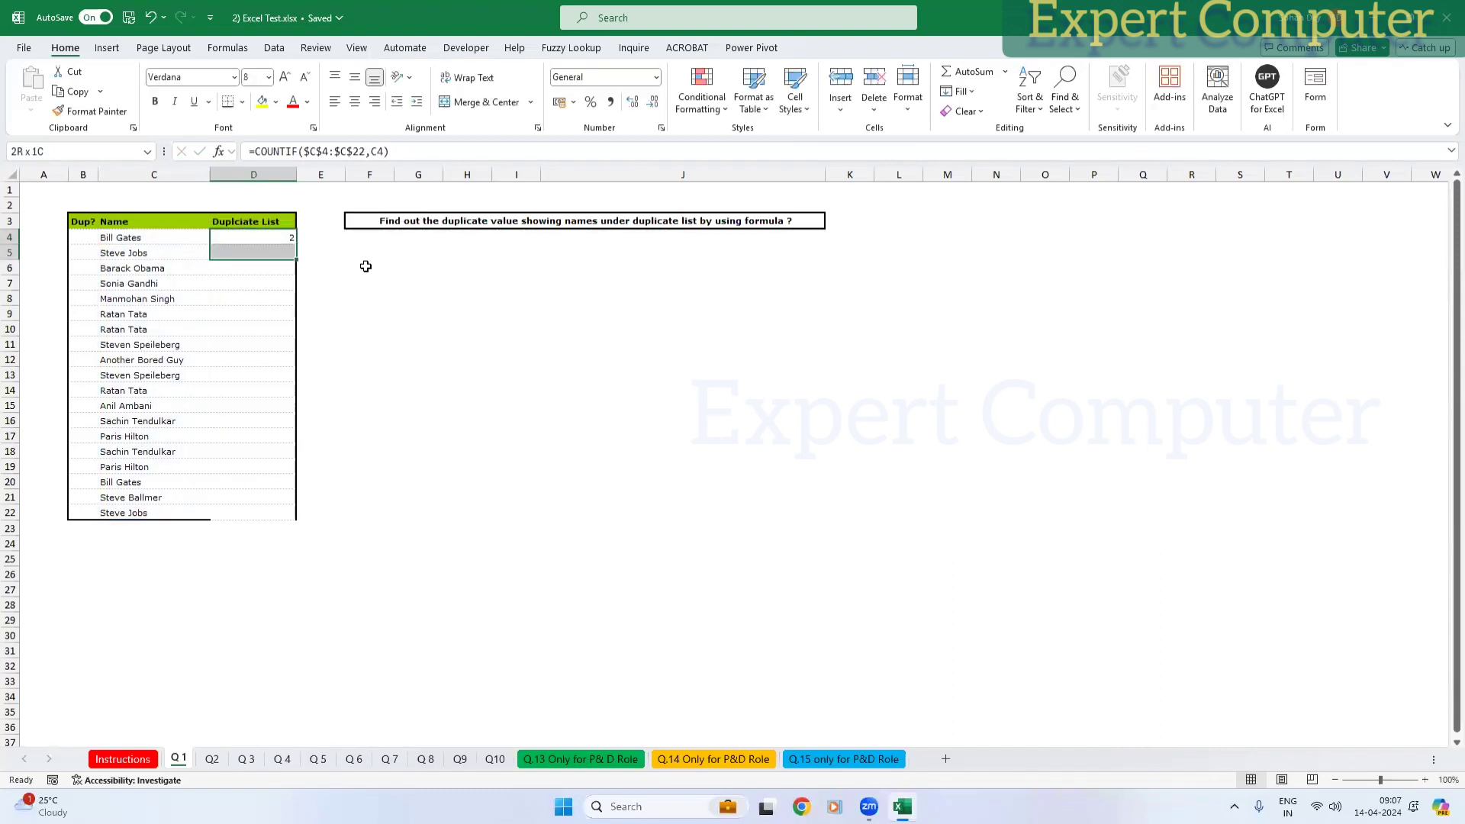
key(shift+Down)
key(shift+Down)
key(shift+Down)
key(shift+Down)
key(shift+Down)
key(shift+Down)
key(shift+Down)
key(shift+Down)
key(shift+Down)
key(shift+Down)
key(shift+Down)
key(shift+Down)
key(shift+Down)
key(shift+Down)
key(shift+Down)
key(shift+Down)
key(shift+Down)
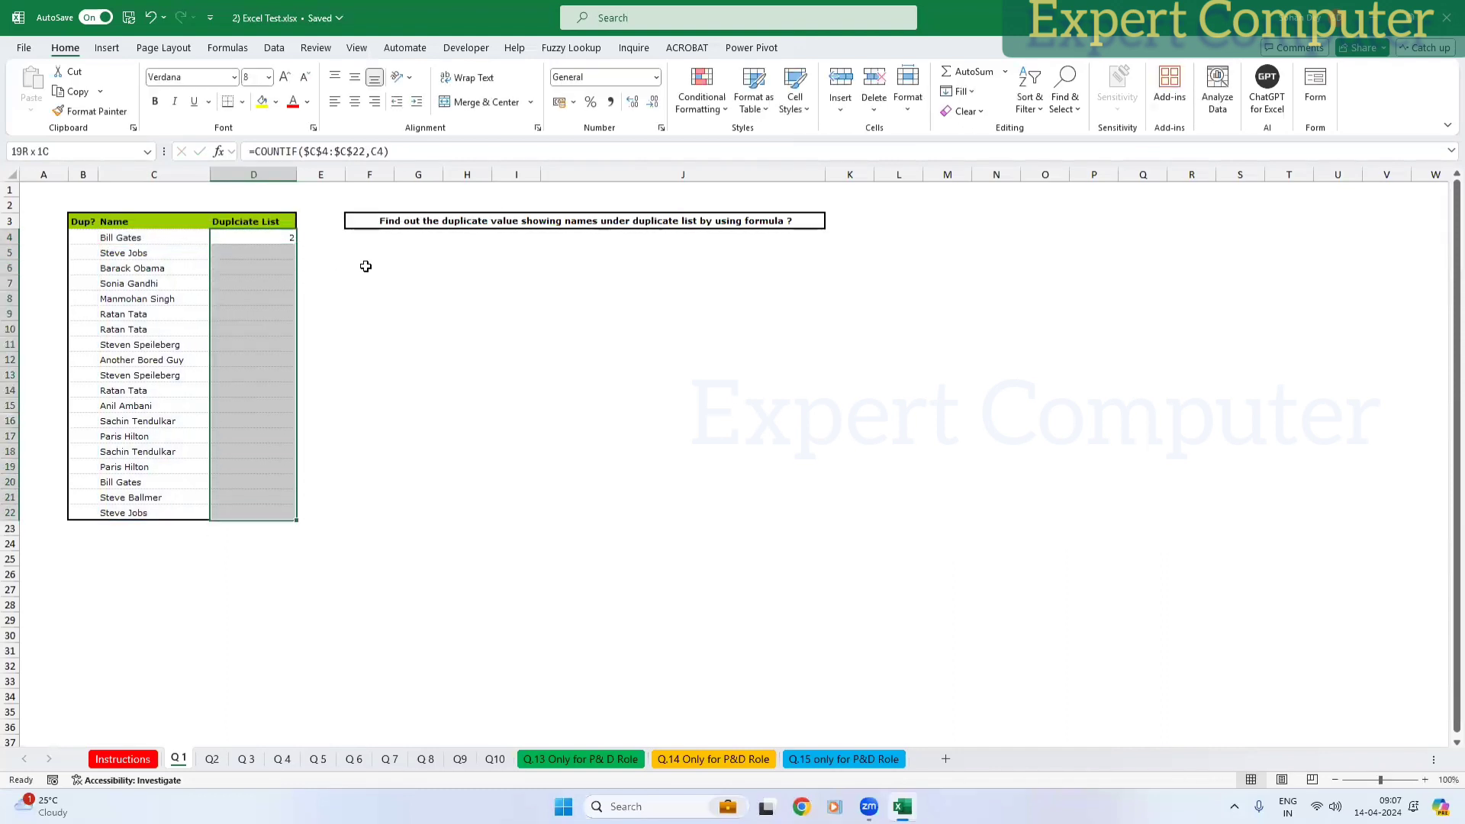
key(ctrl+d)
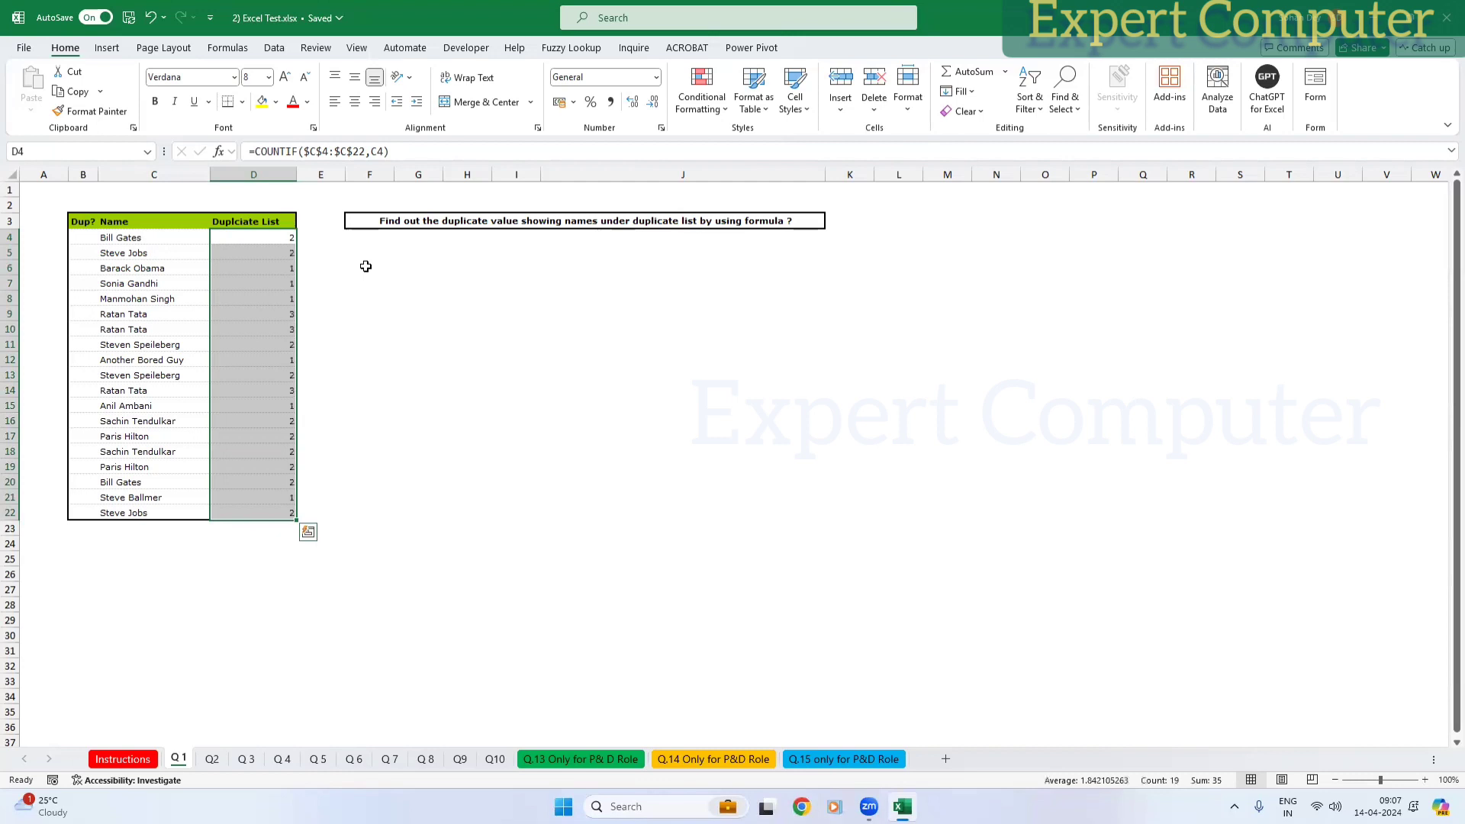
click(367, 343)
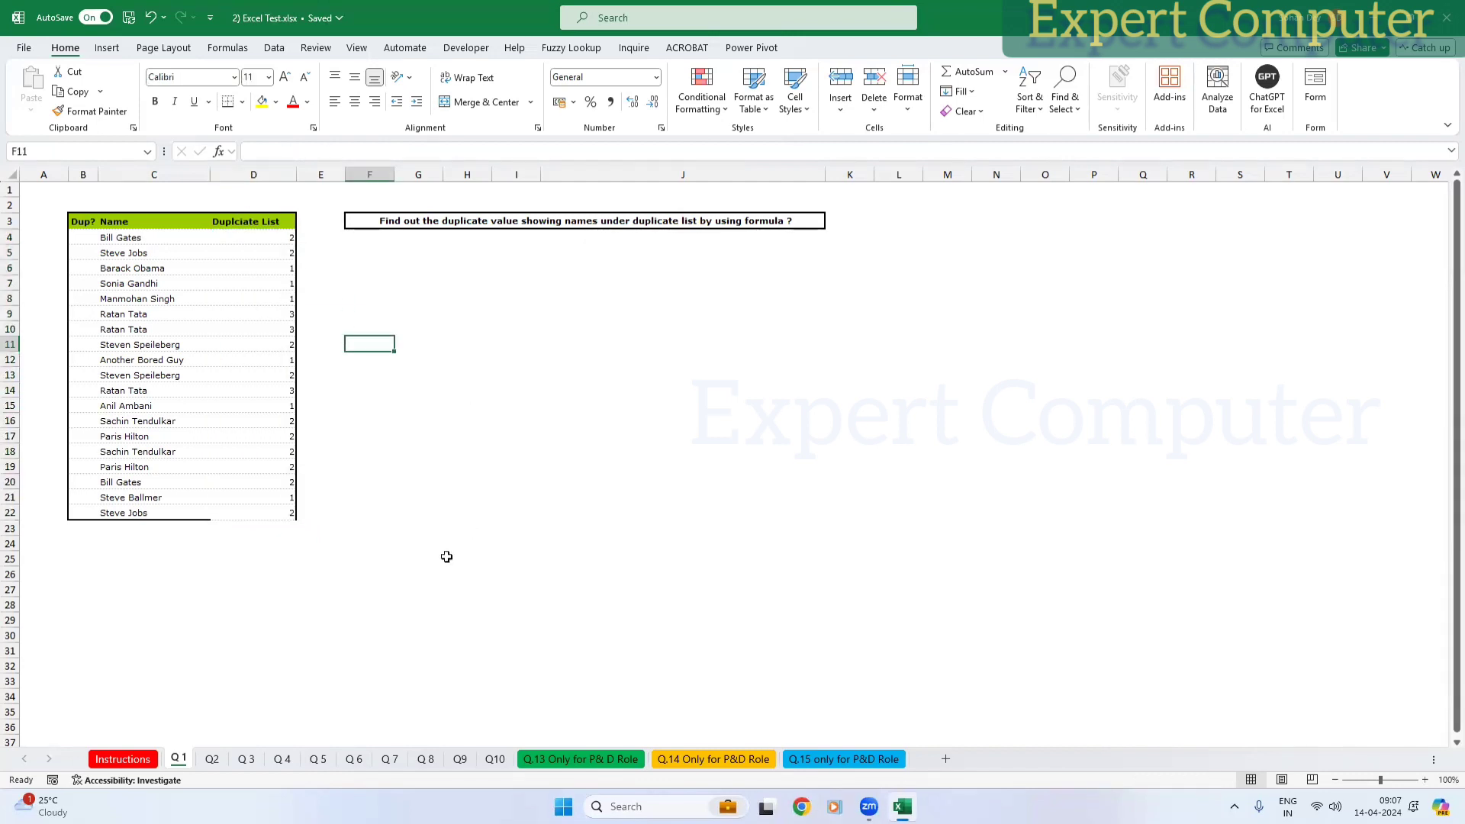
click(290, 238)
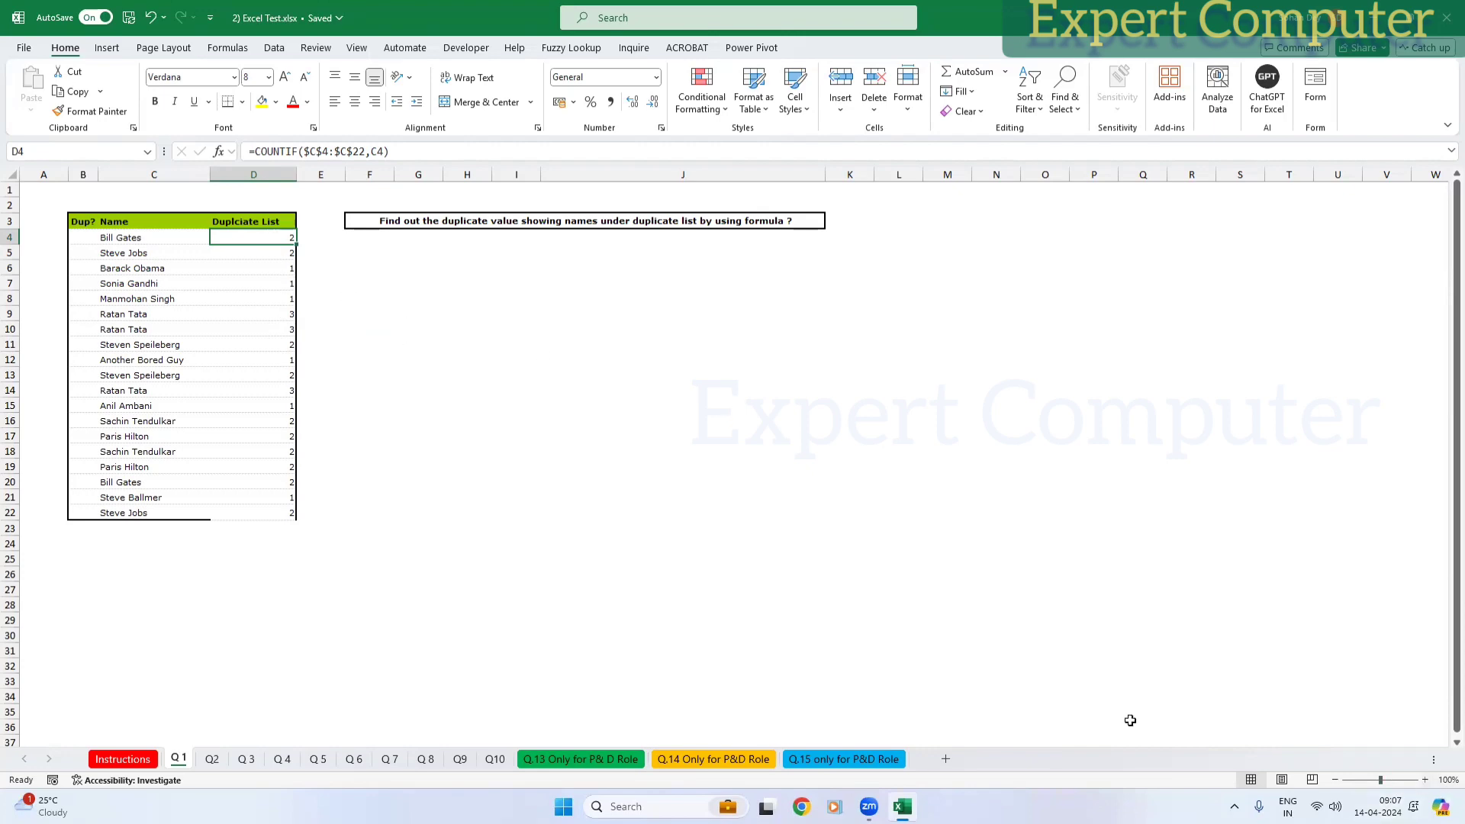
Step: Set the Windows display scale to 125%, close the settings and return to the Excel workbook
key(super+d)
right_click(643, 157)
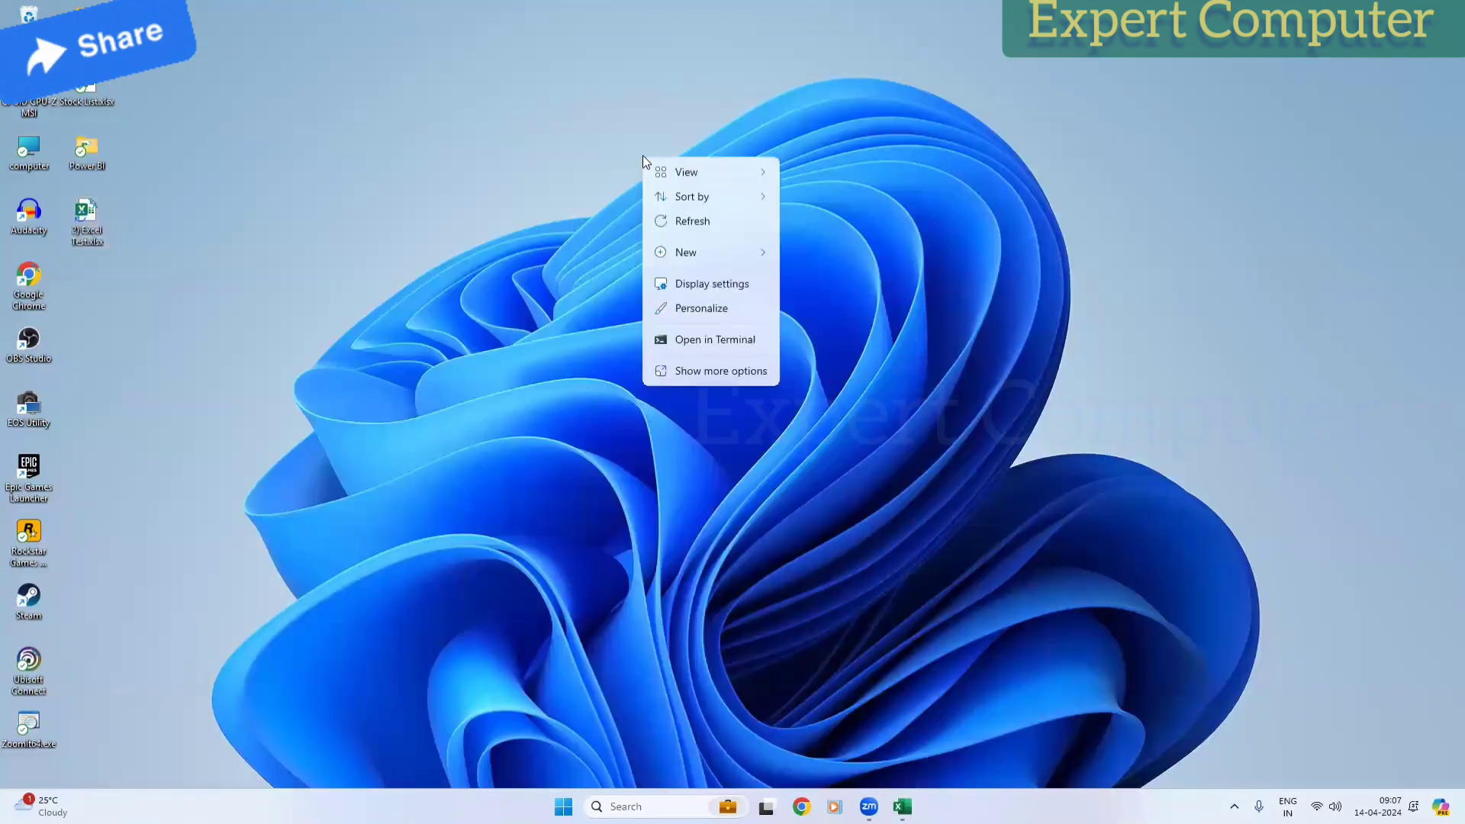
click(727, 284)
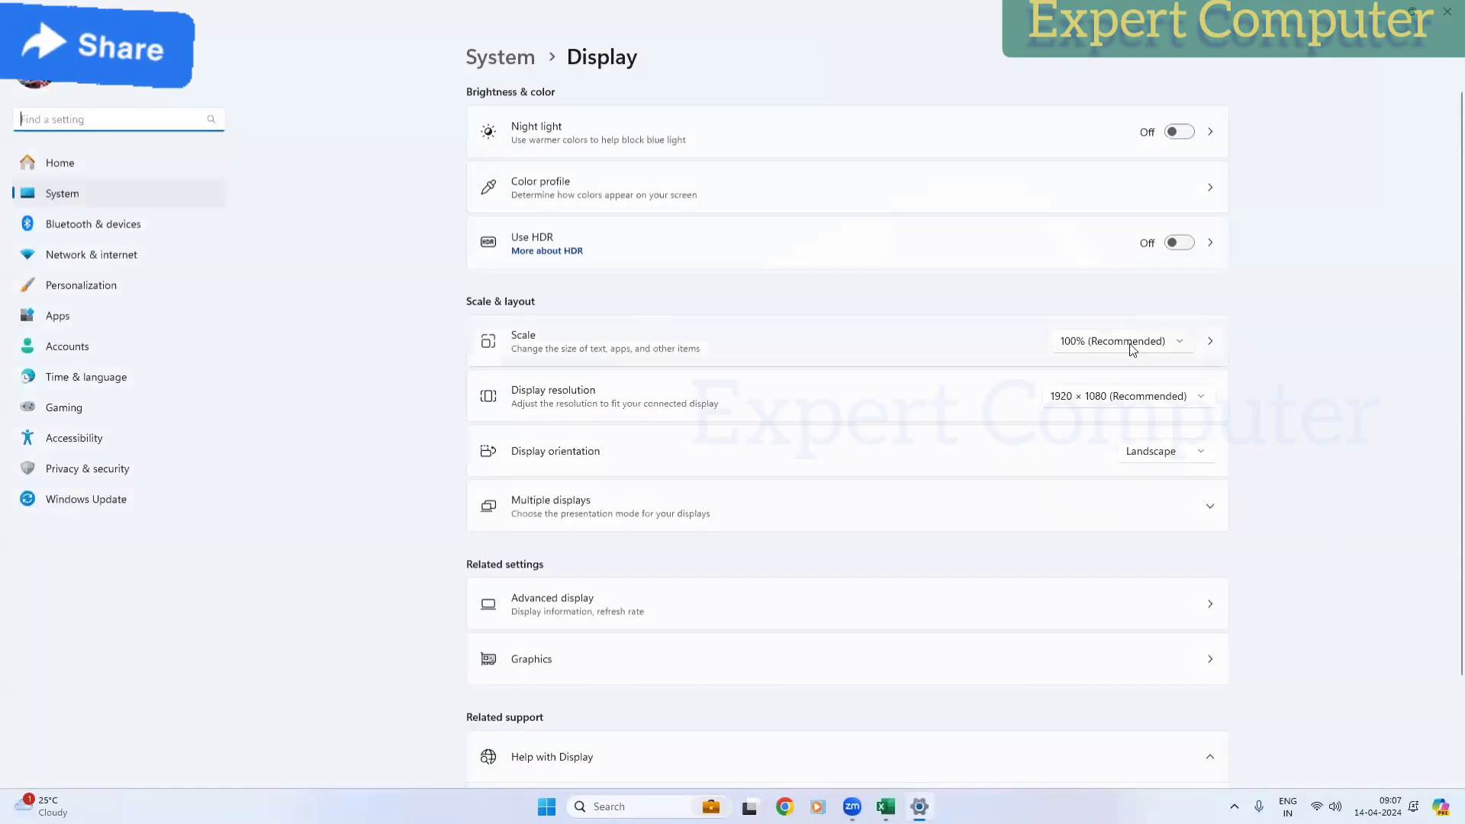
click(1131, 344)
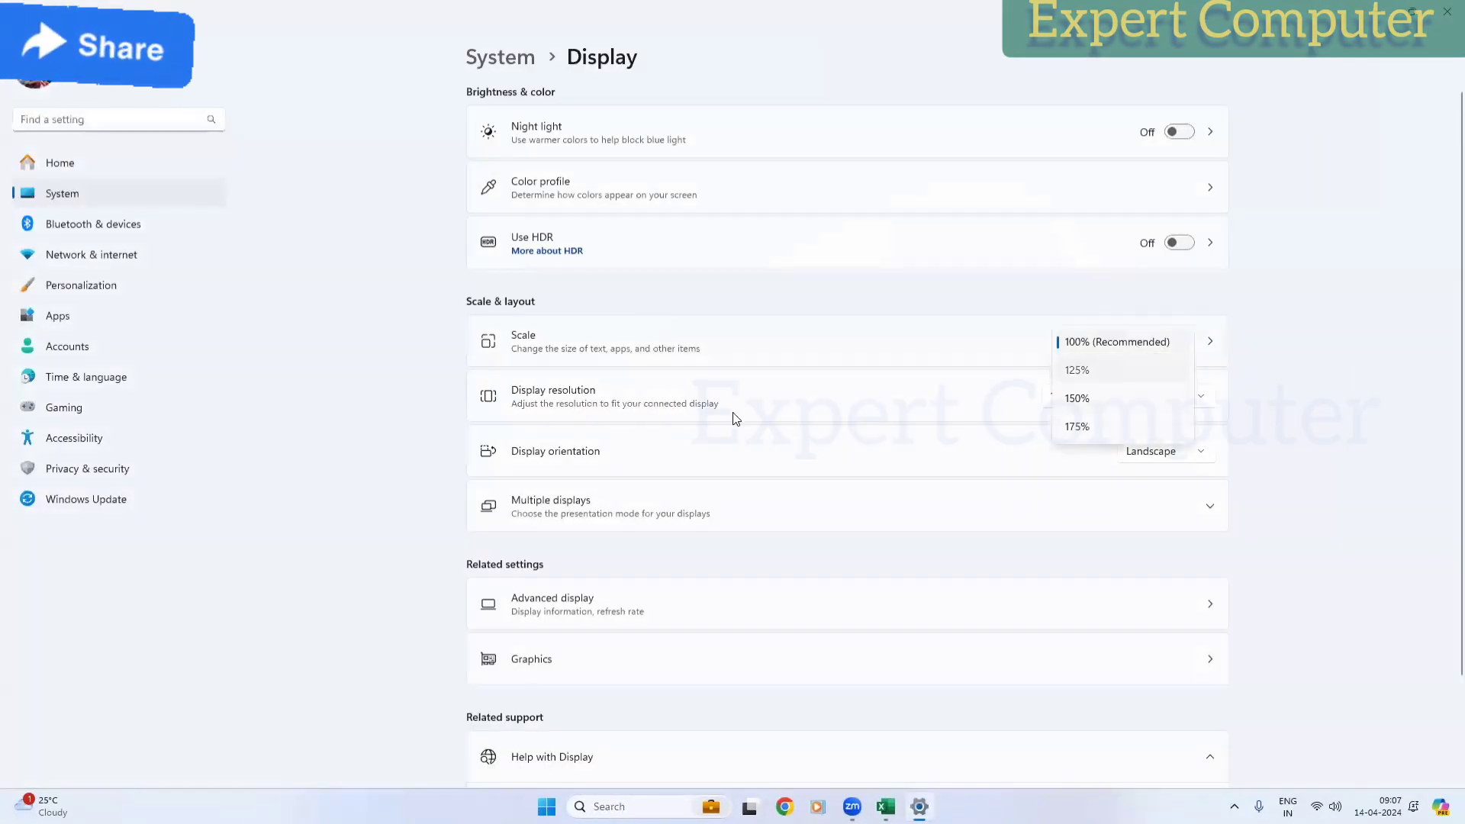
click(1076, 370)
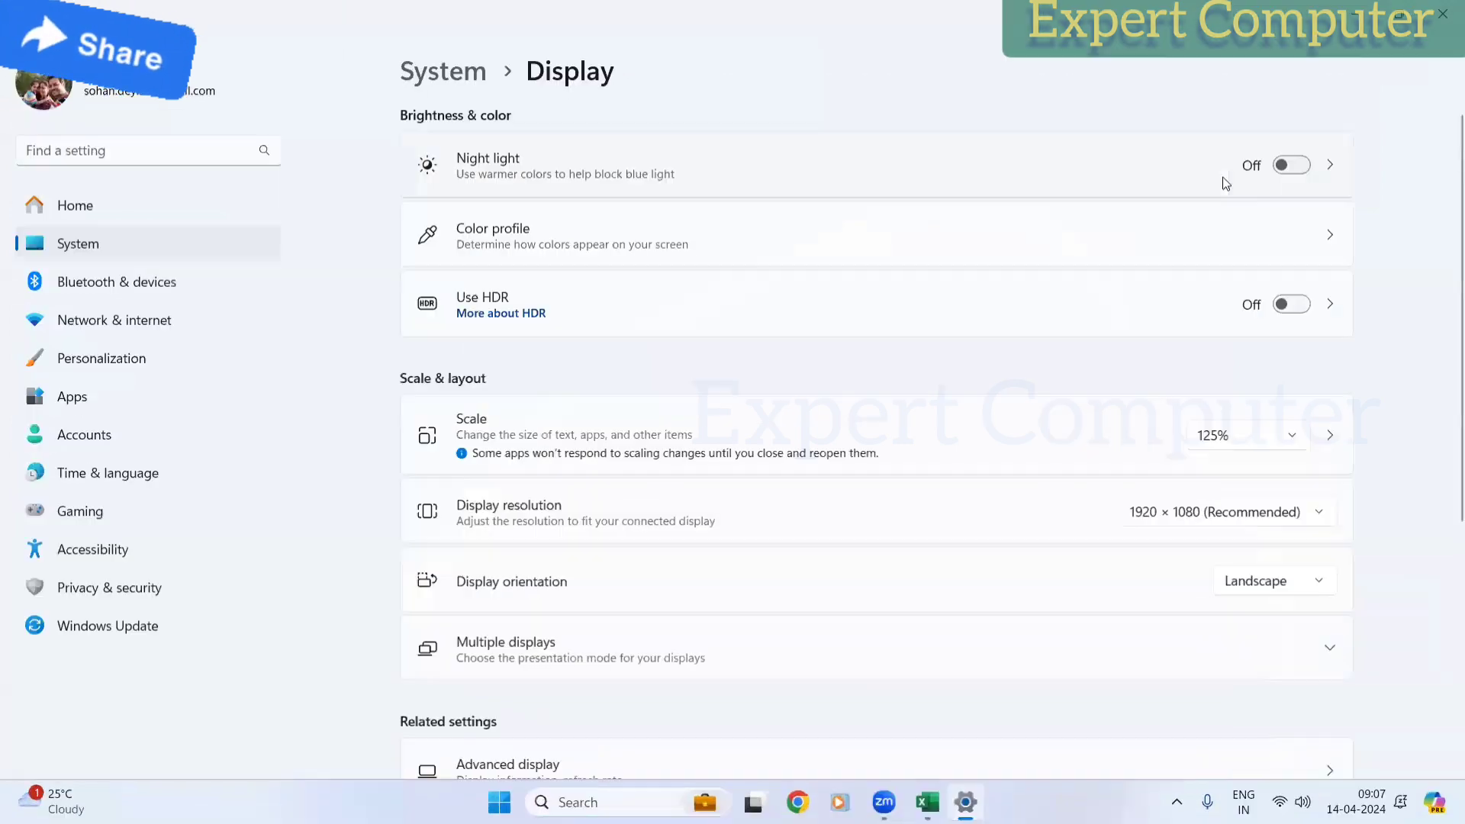
double_click(275, 20)
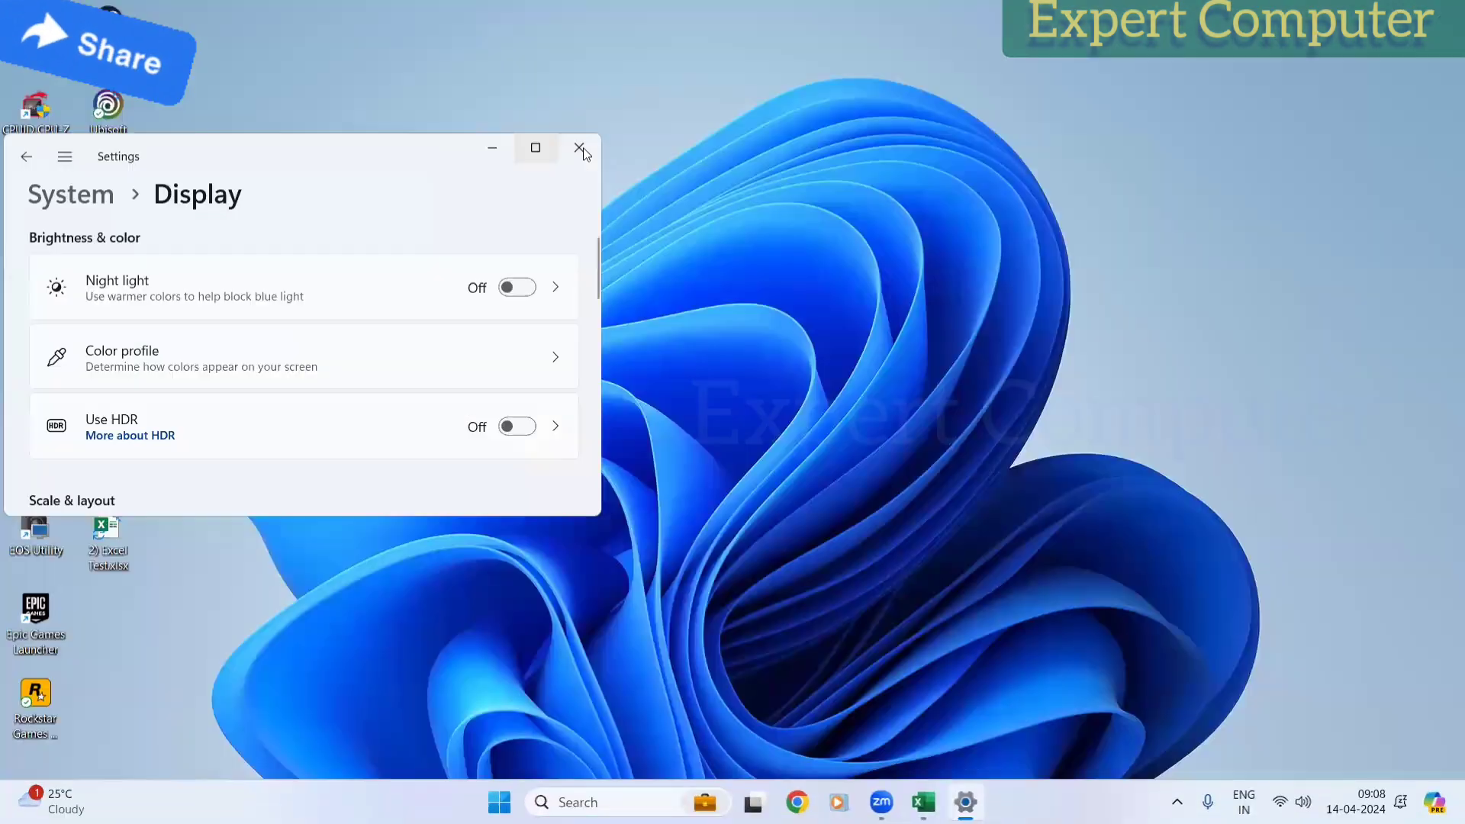
click(583, 152)
click(944, 802)
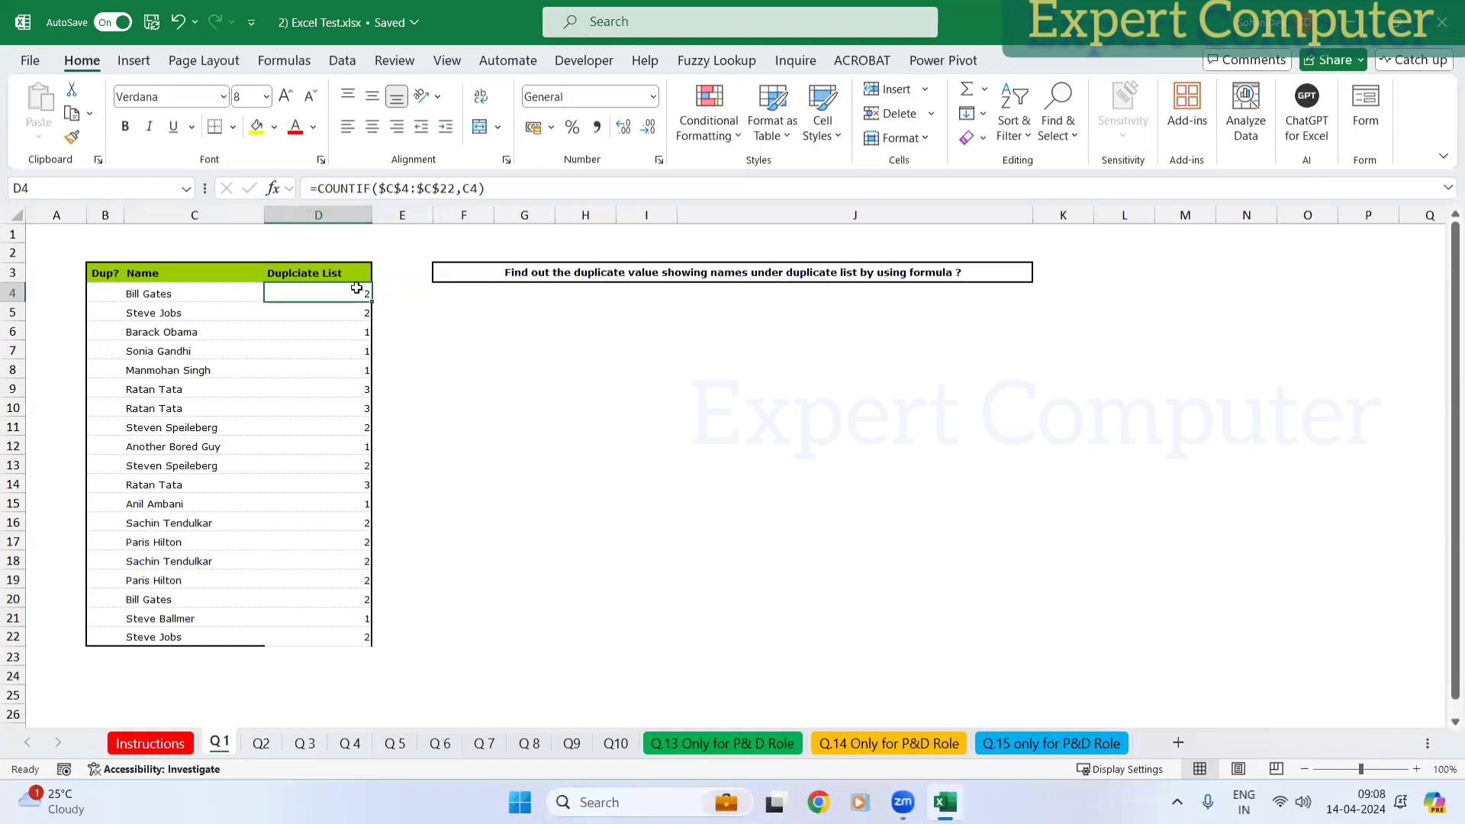
drag(356, 288, 328, 633)
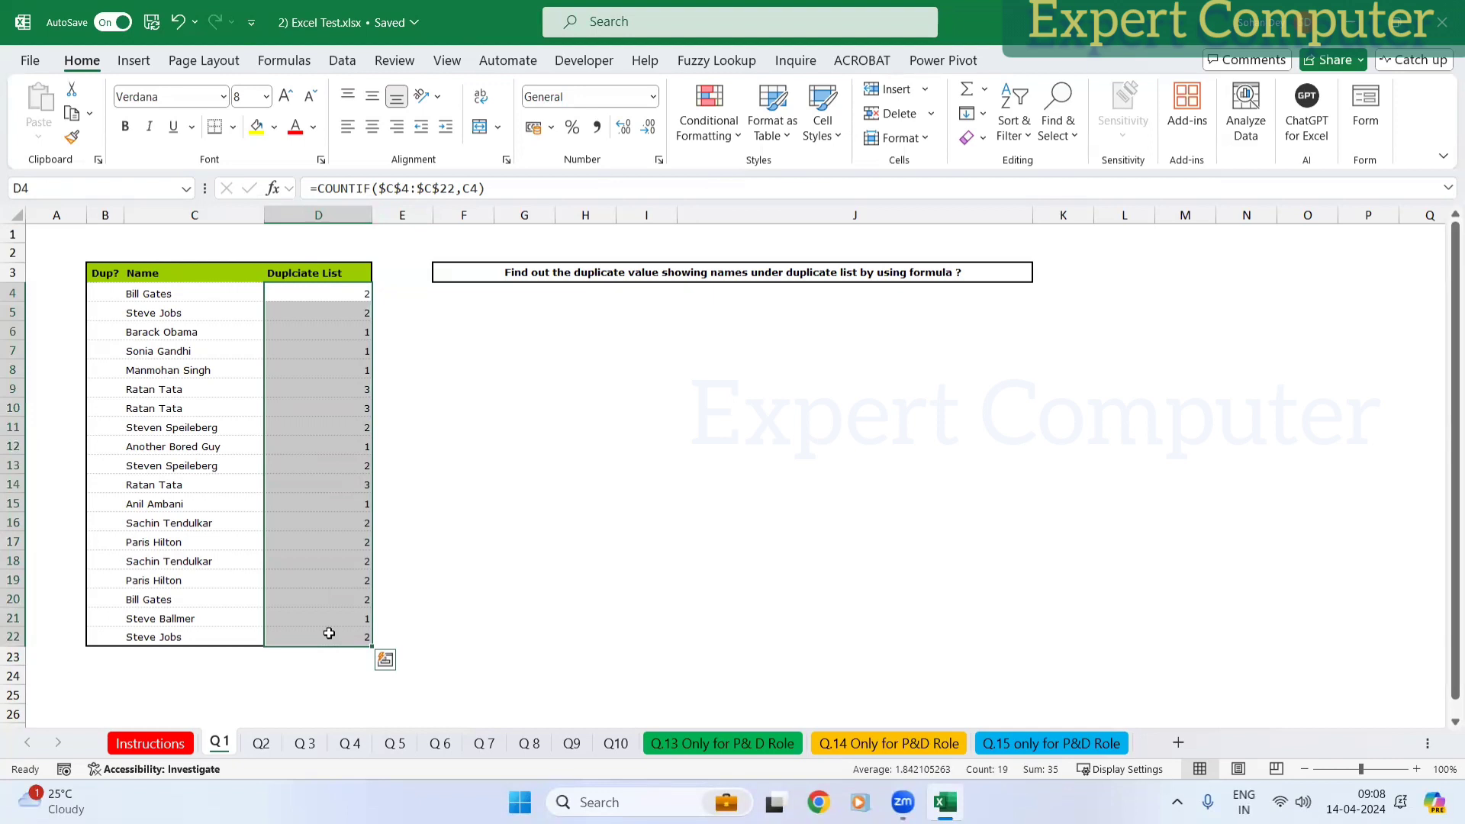
click(875, 103)
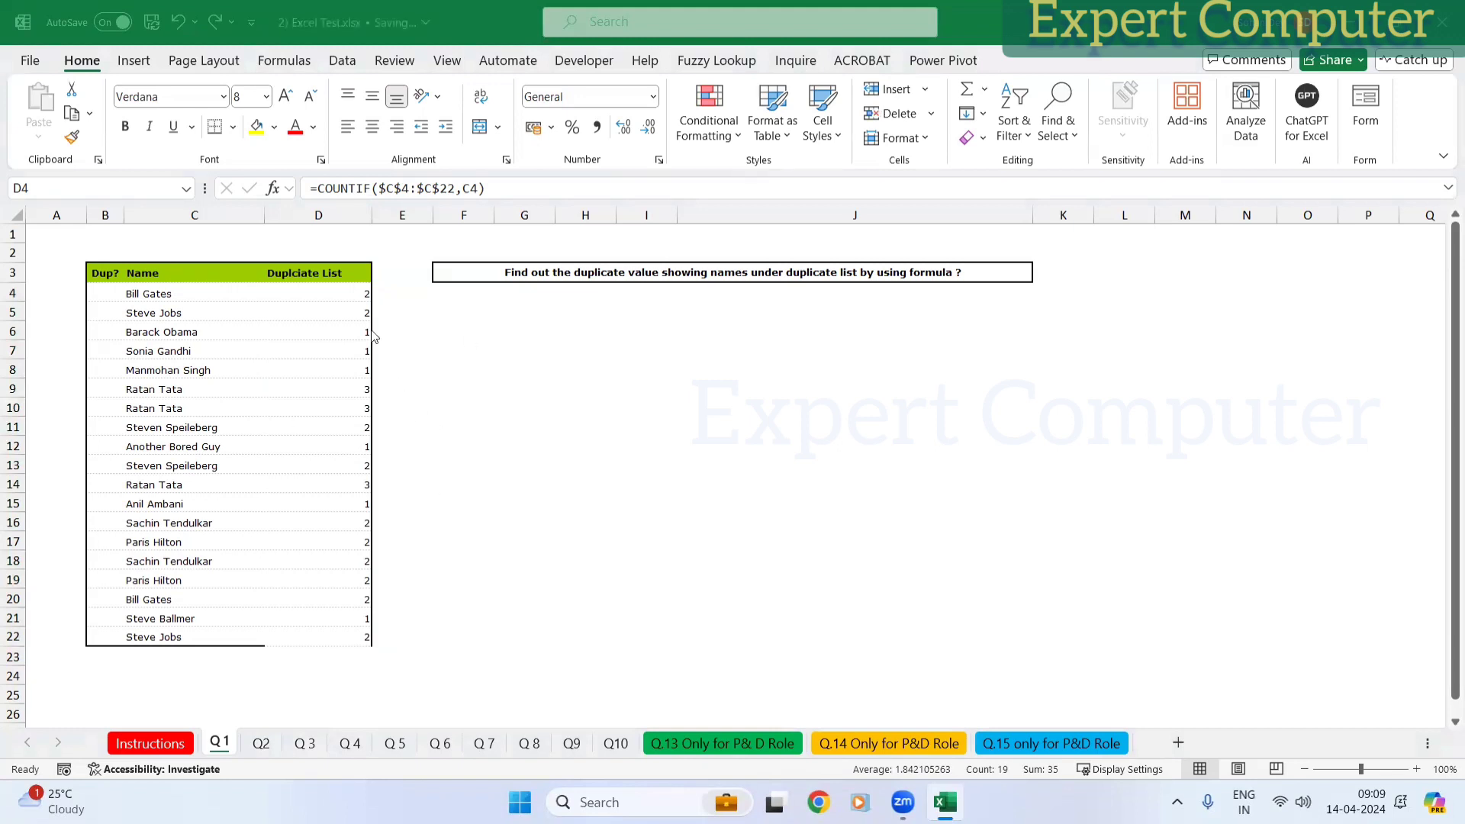
click(349, 297)
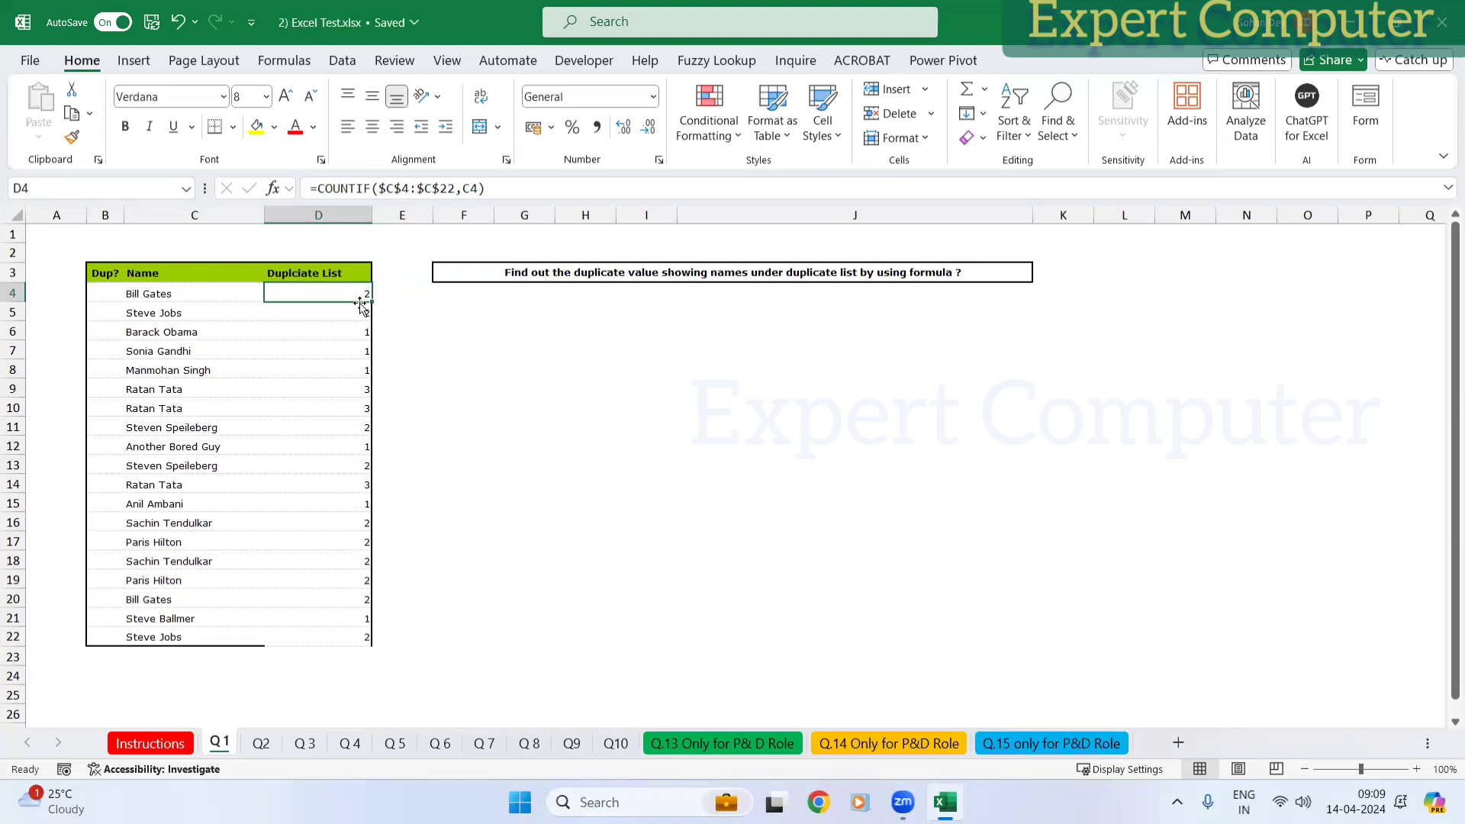
click(357, 329)
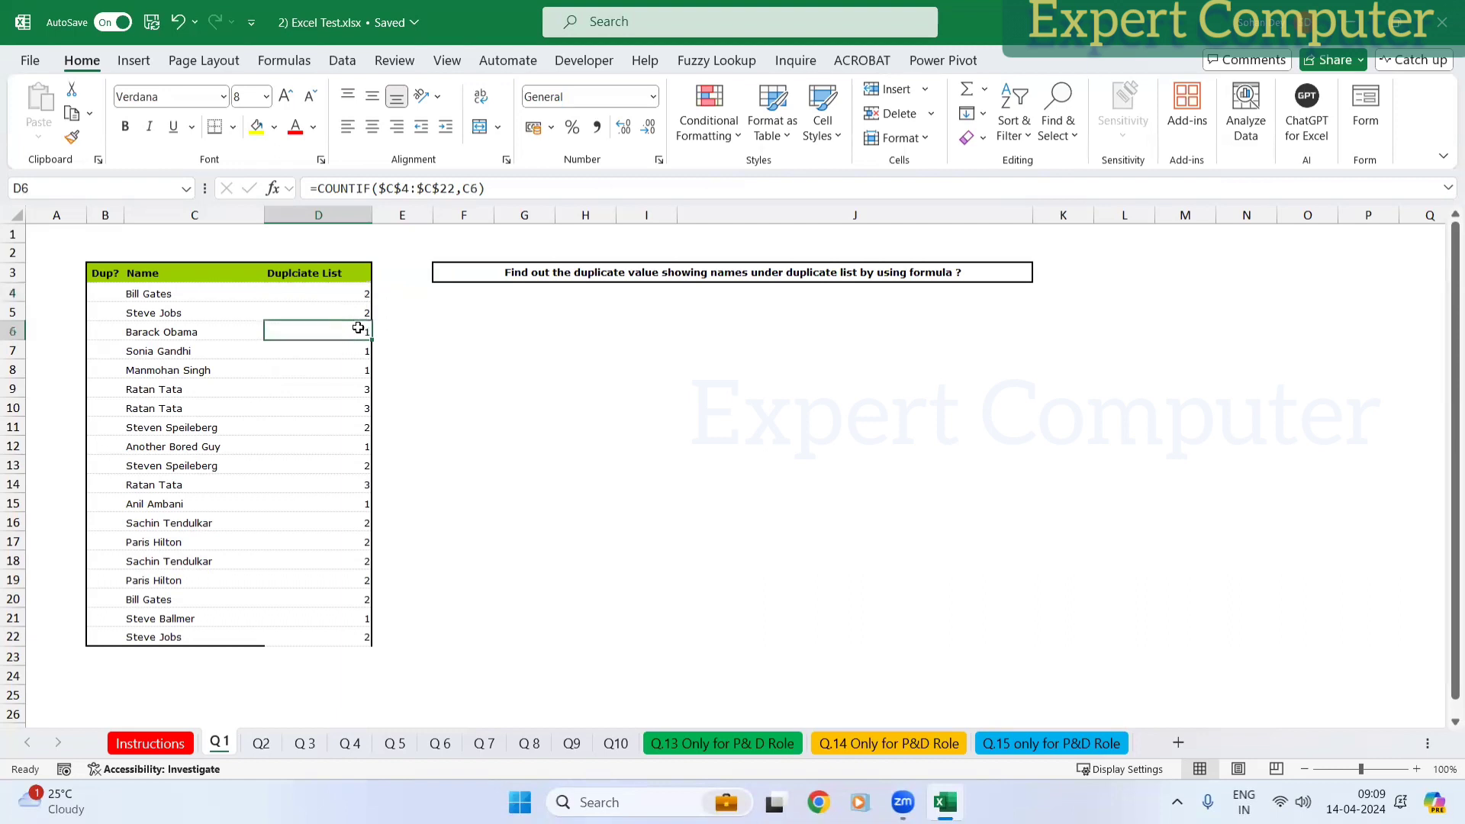
click(359, 294)
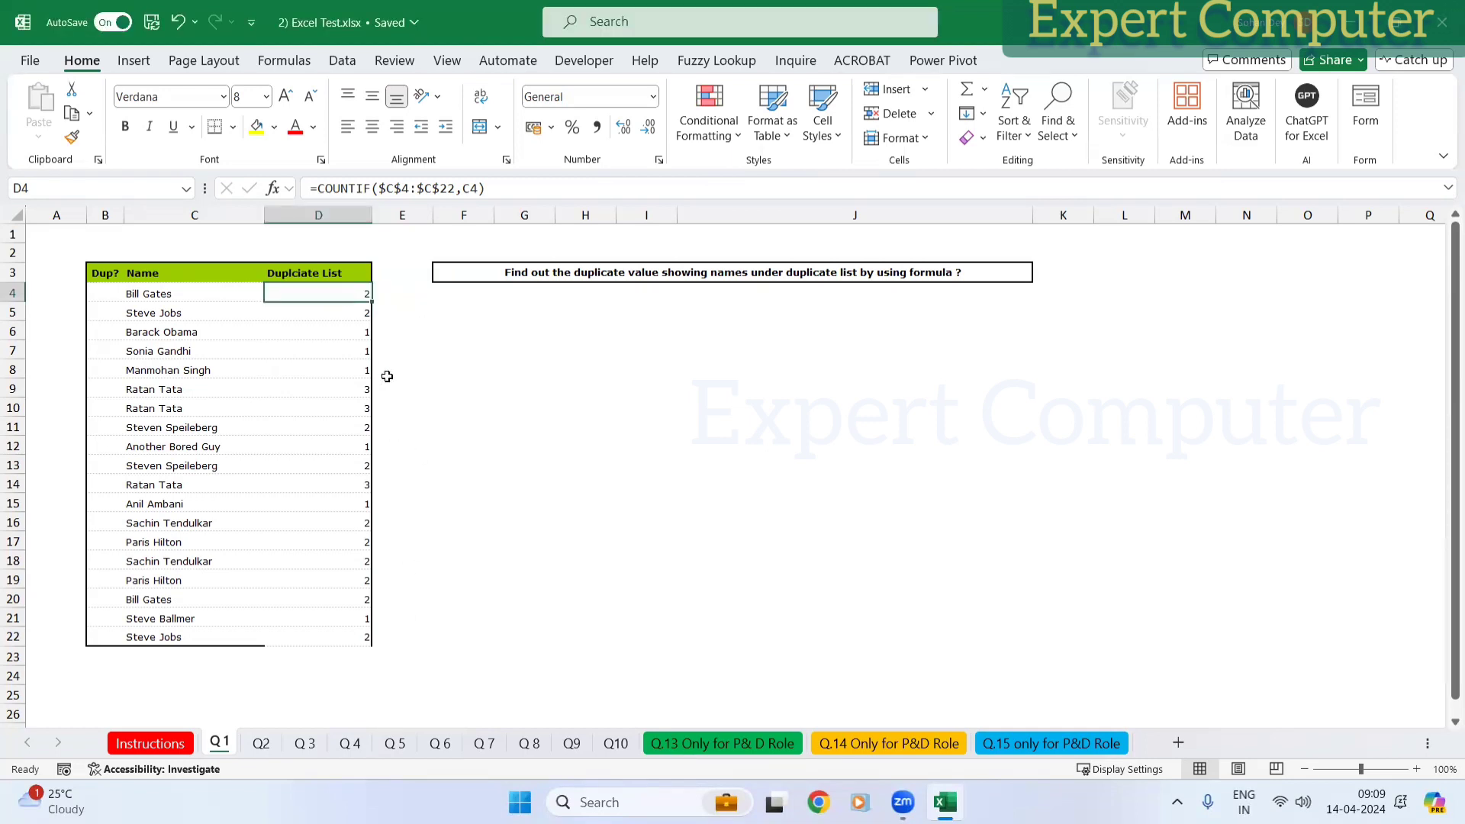
Step: Begin an IF formula in cell E4 that tests whether the count in D4 is greater than 1
click(398, 296)
click(402, 298)
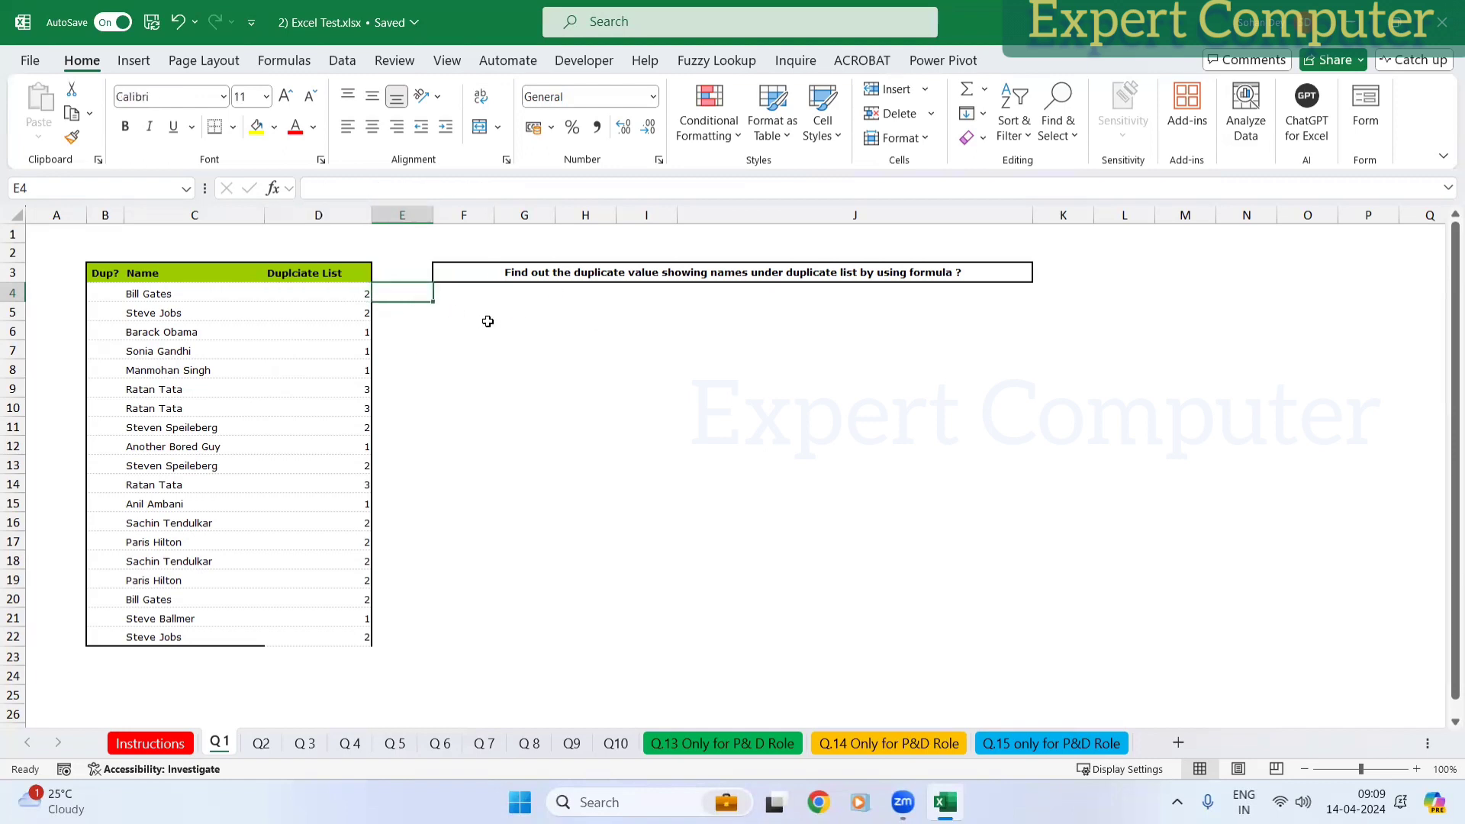
text(=IF()
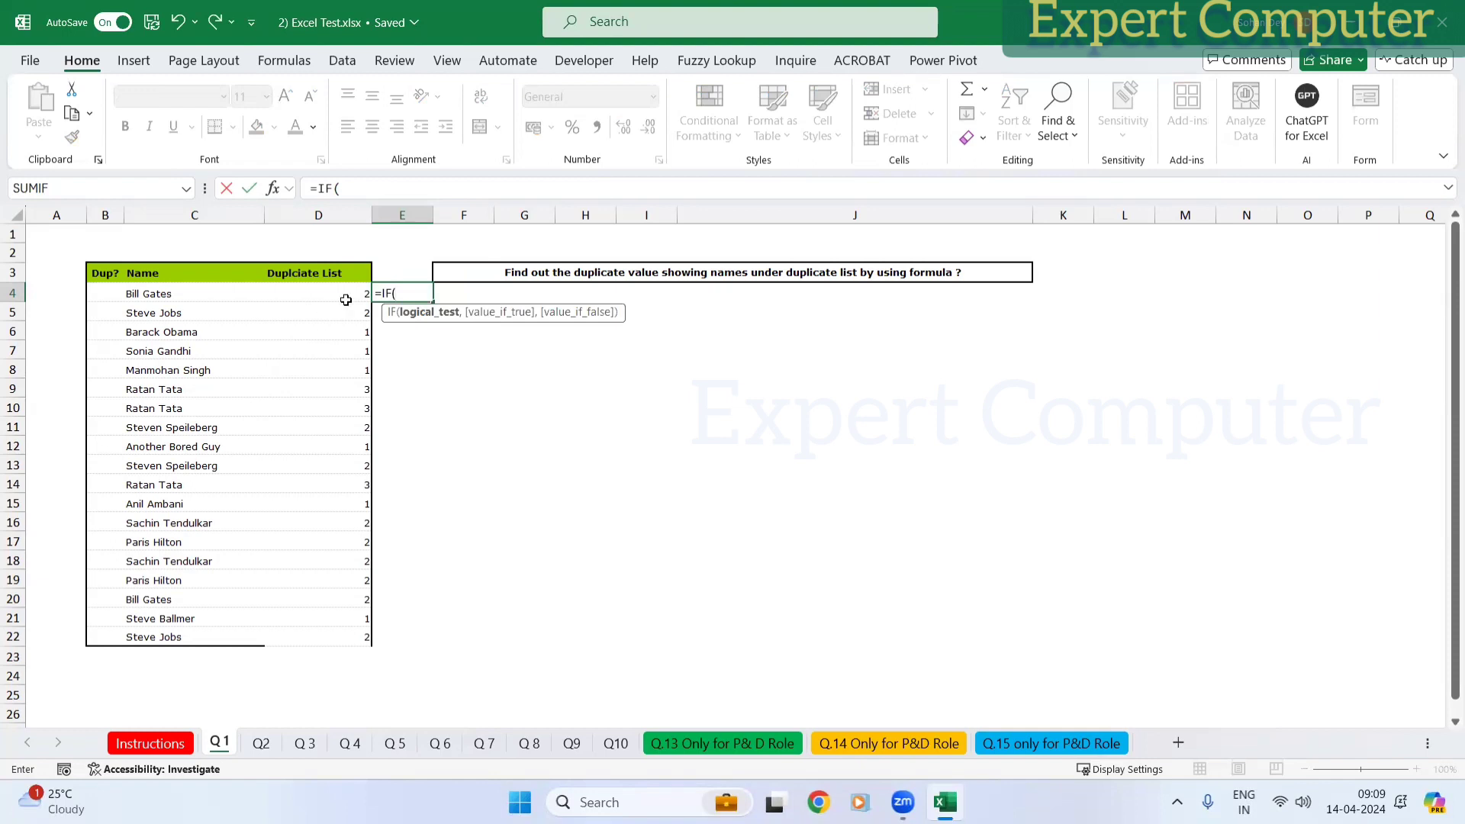
click(345, 300)
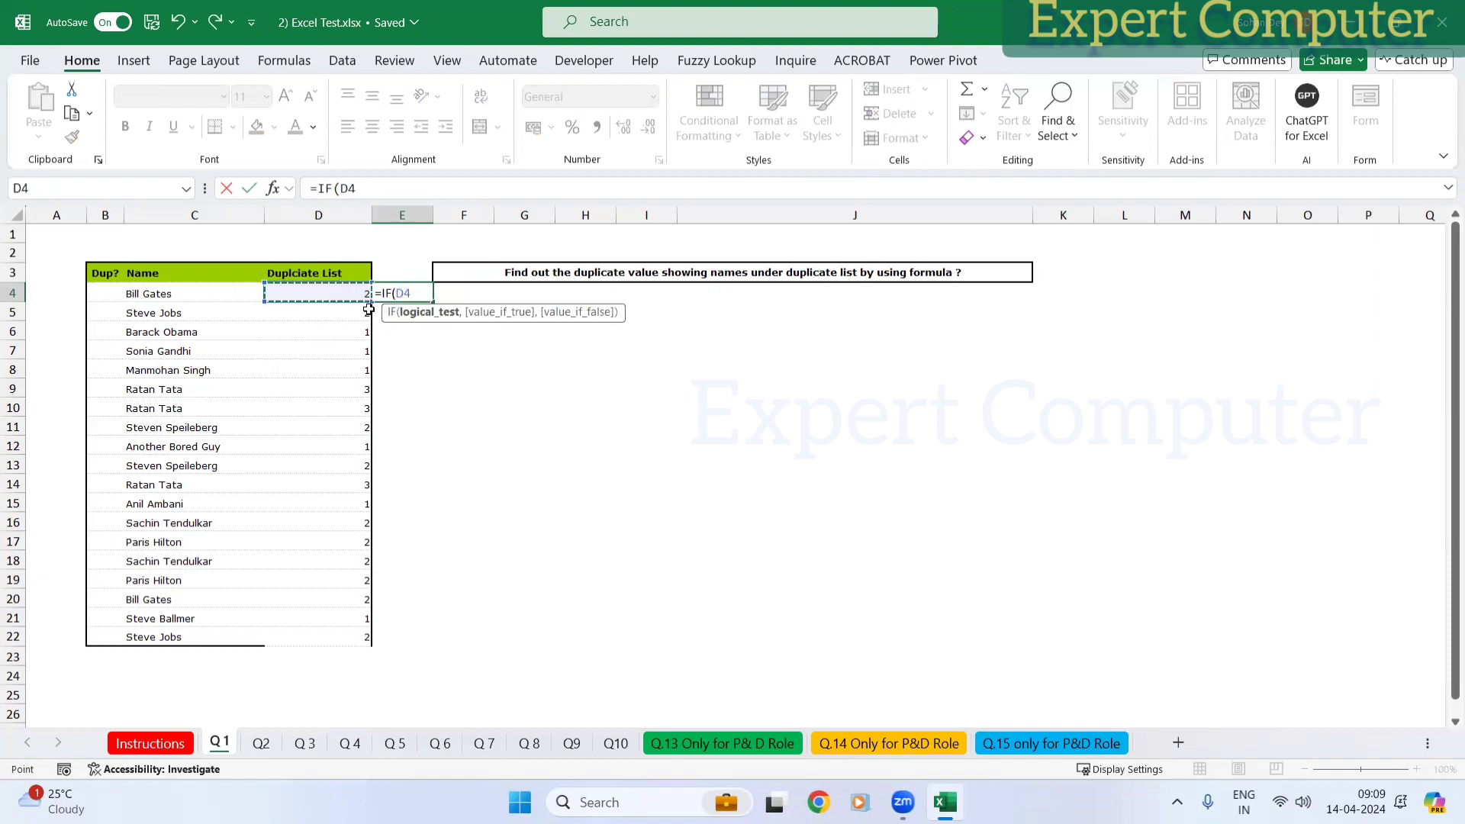
text(>1,)
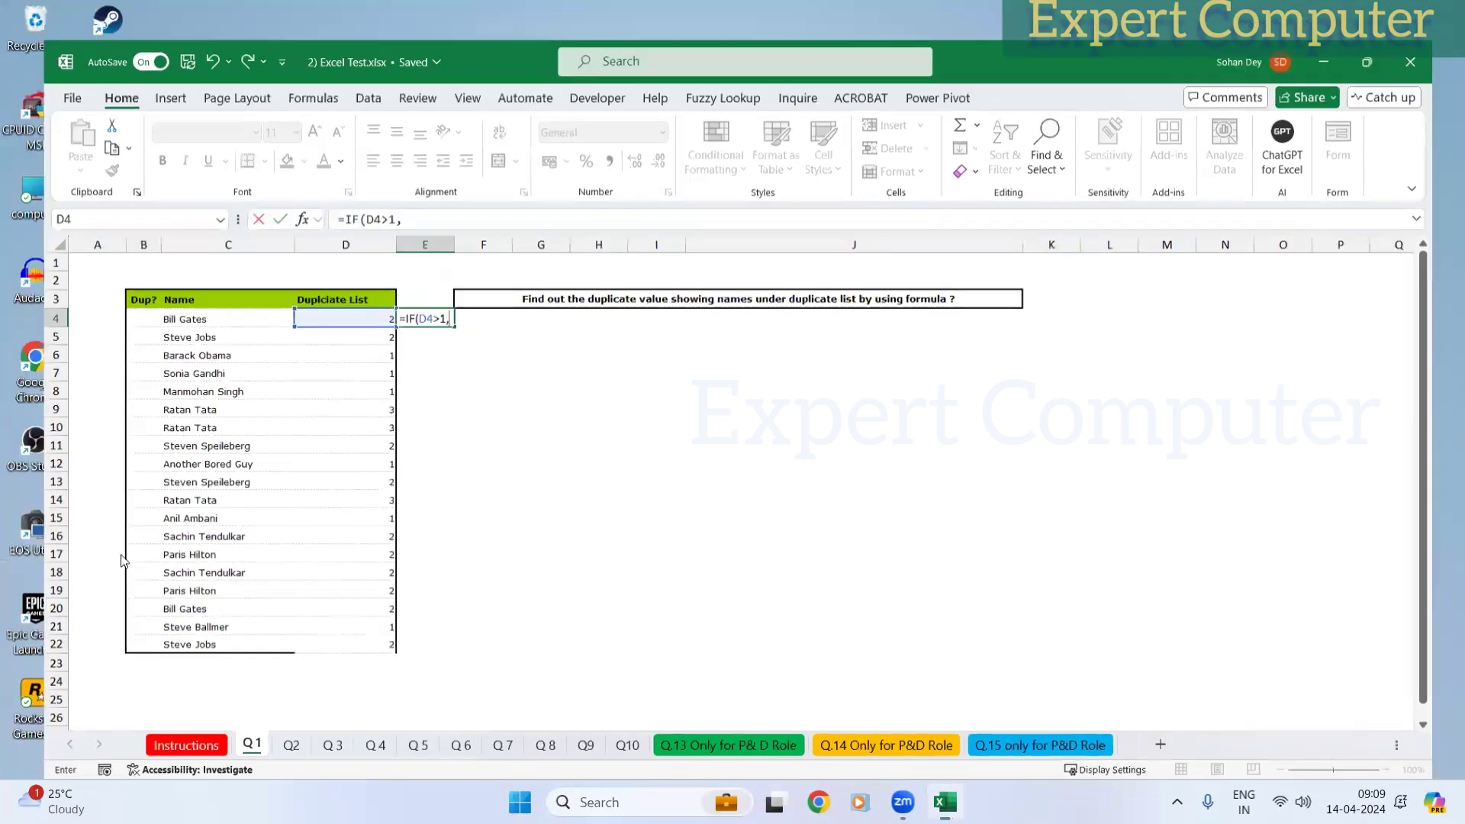
Step: Show the desktop, launch ZoomIt64, accept its settings and return to the Excel workbook
key(super+d)
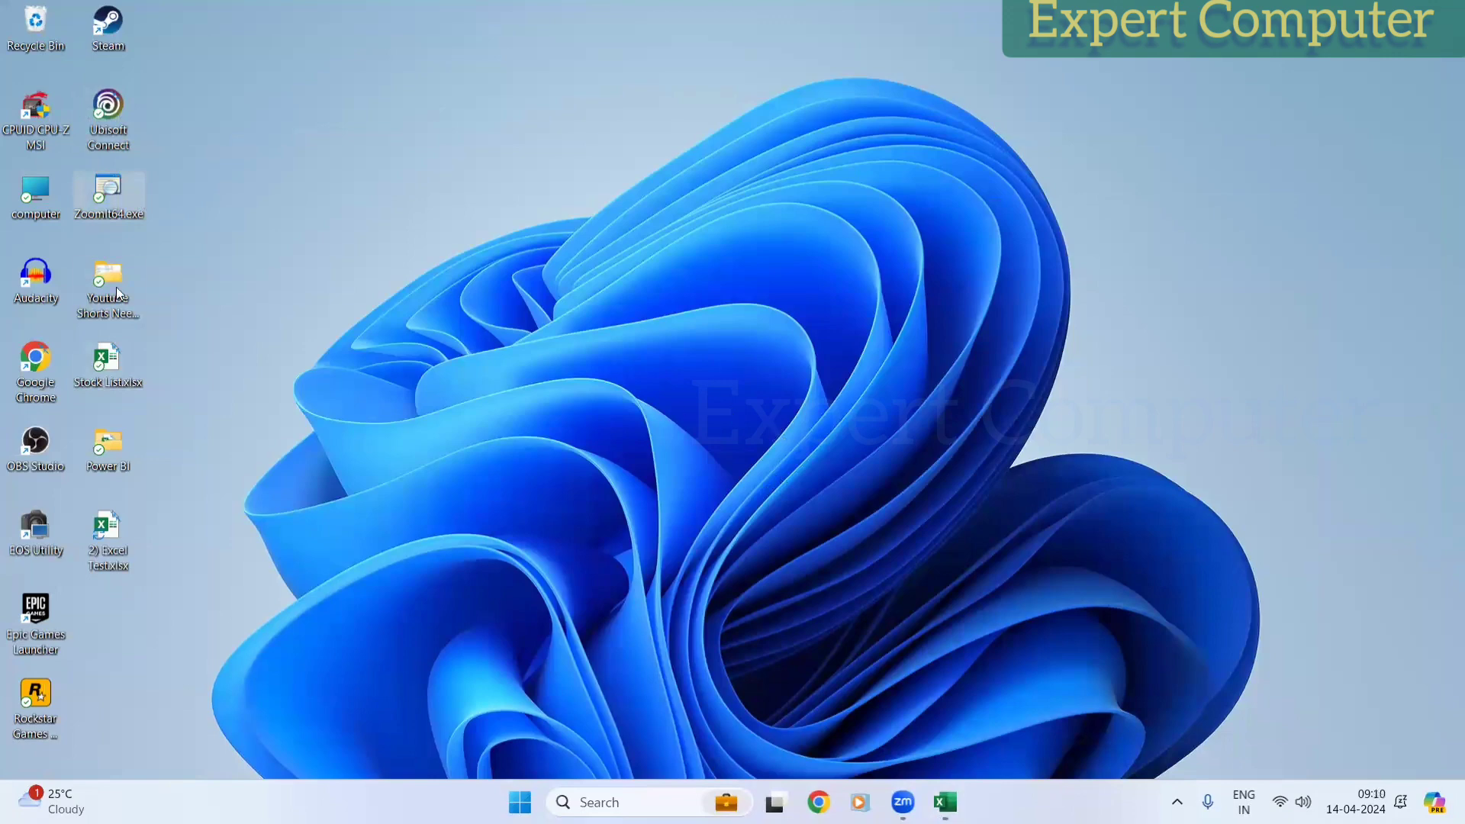
double_click(119, 198)
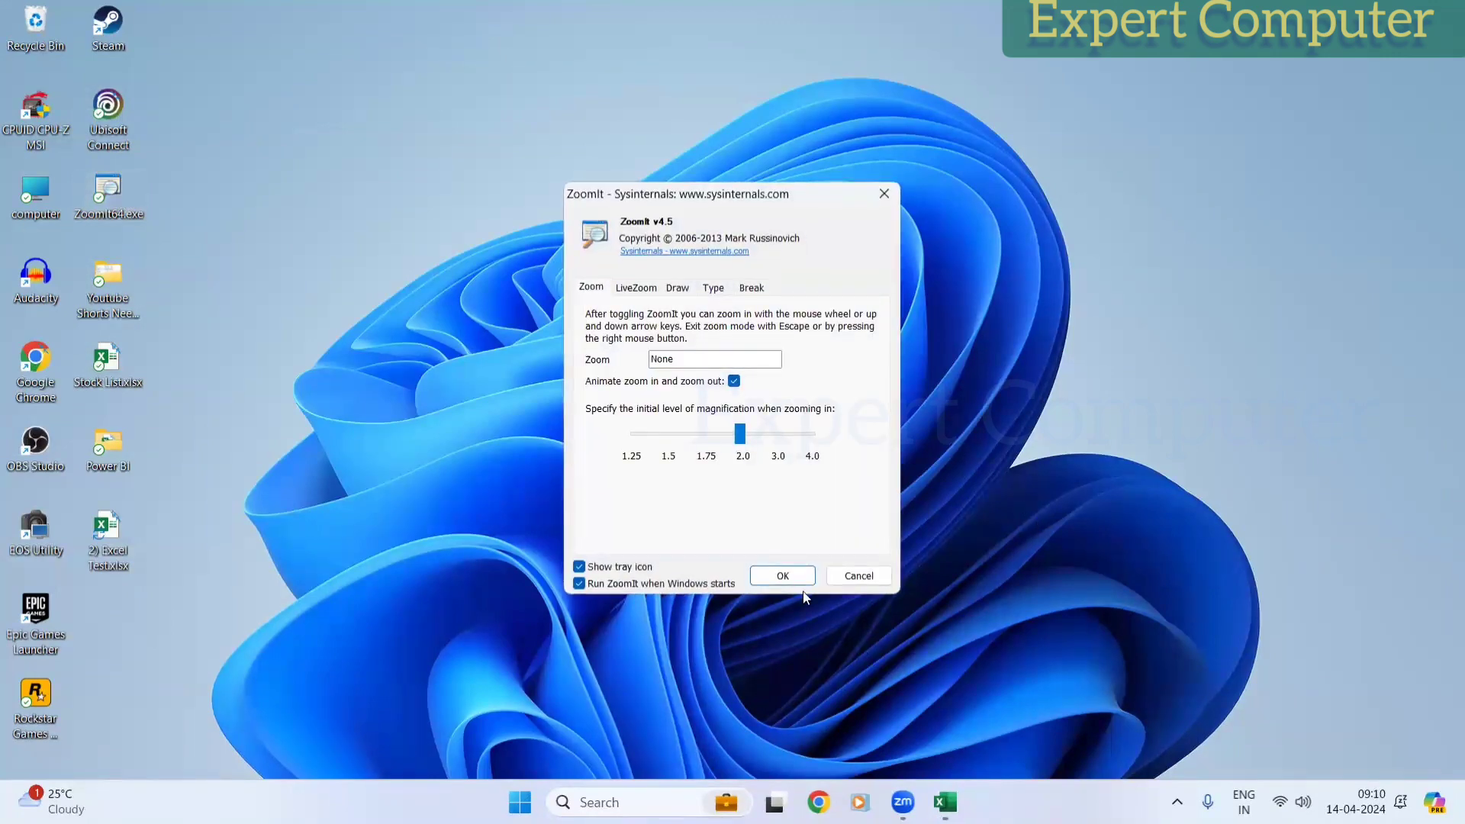
click(782, 576)
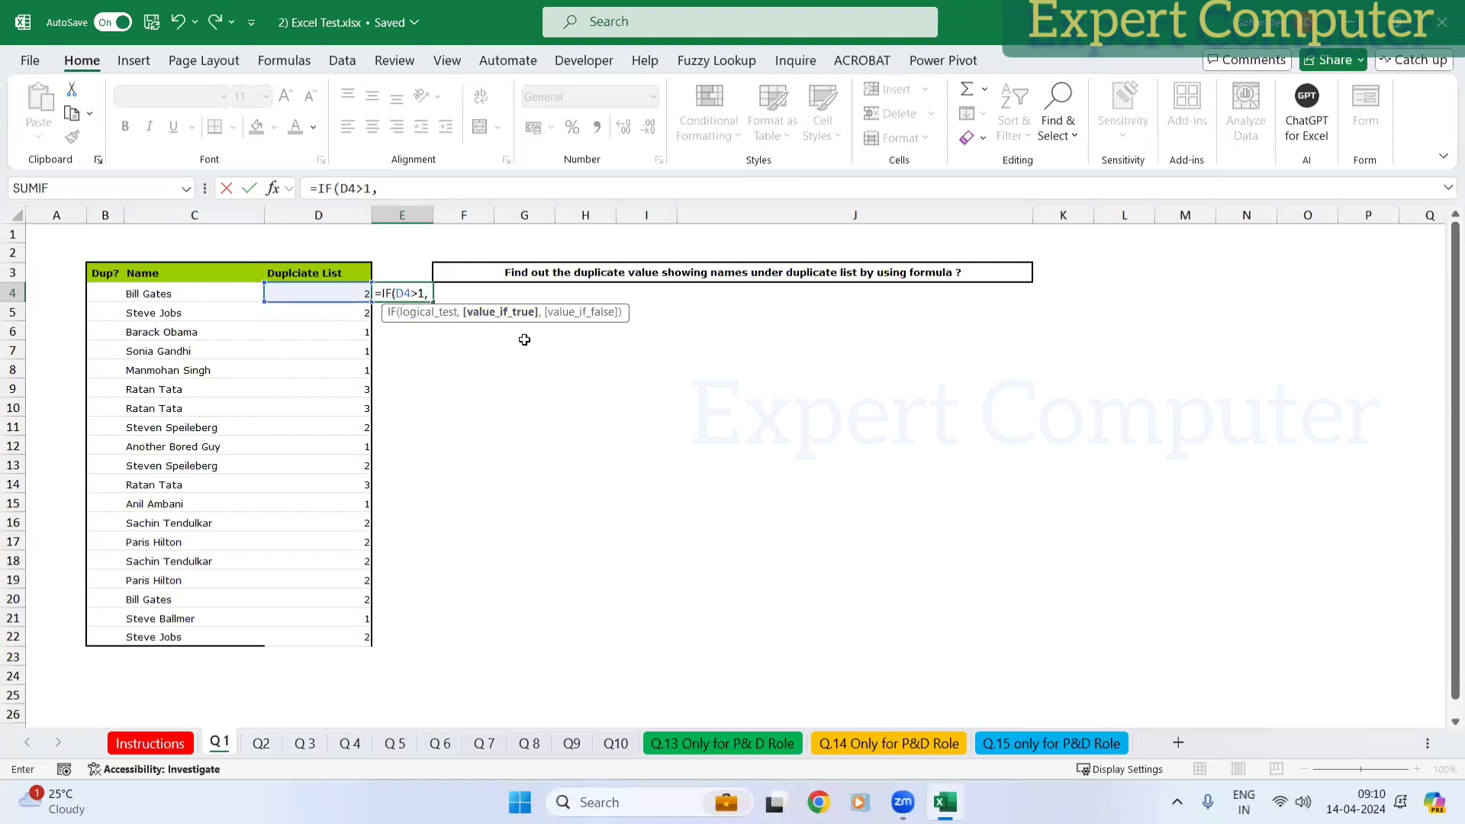
Step: Complete E4's formula as =IF(D4>1,1,0) so duplicates give 1 and unique names give 0
text(,)
key(BackSpace)
text(1,0)
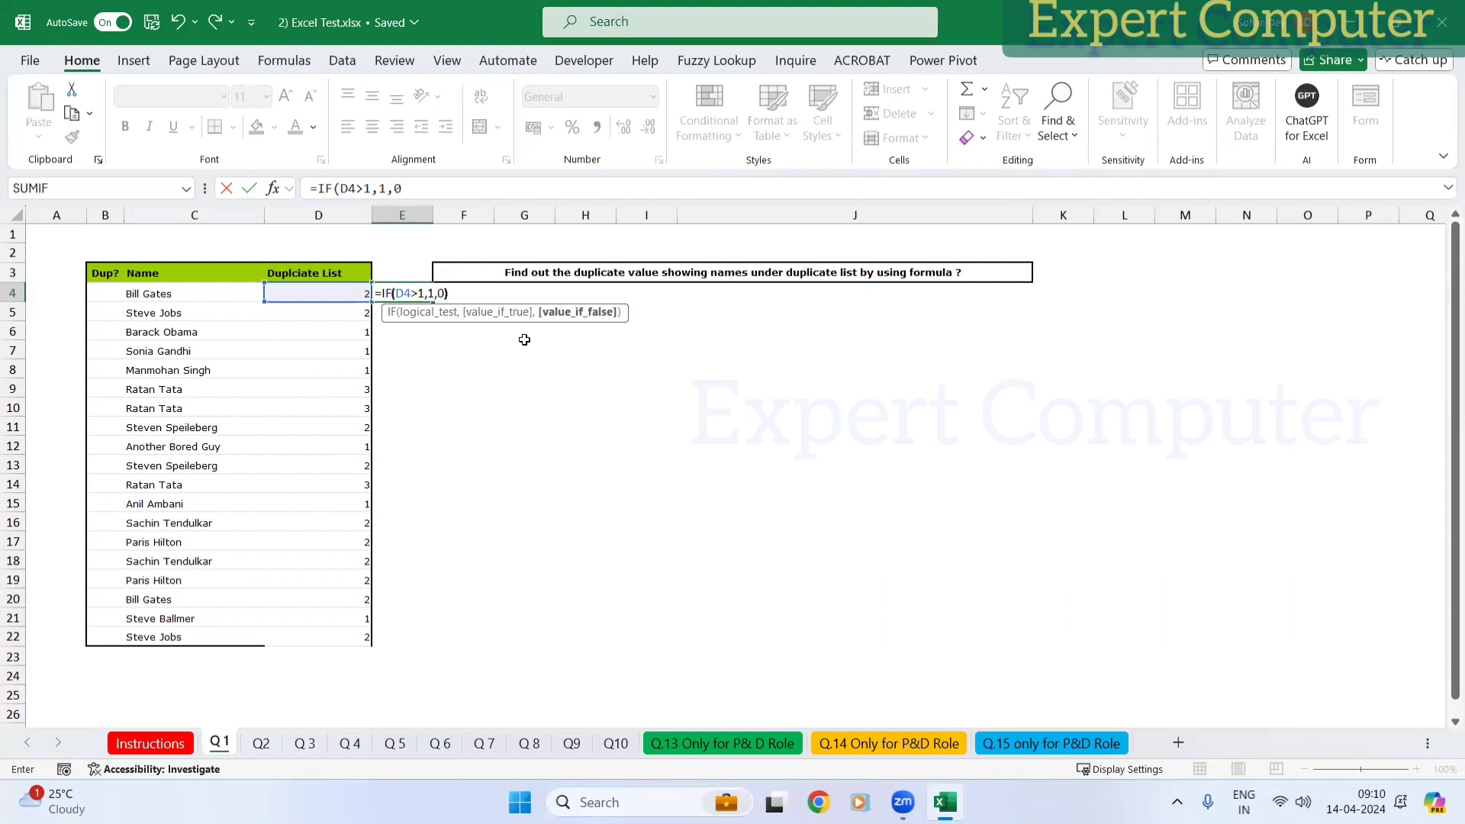
key(ctrl+Return)
Step: Fill the IF formula from E4 down through E22
key(Left)
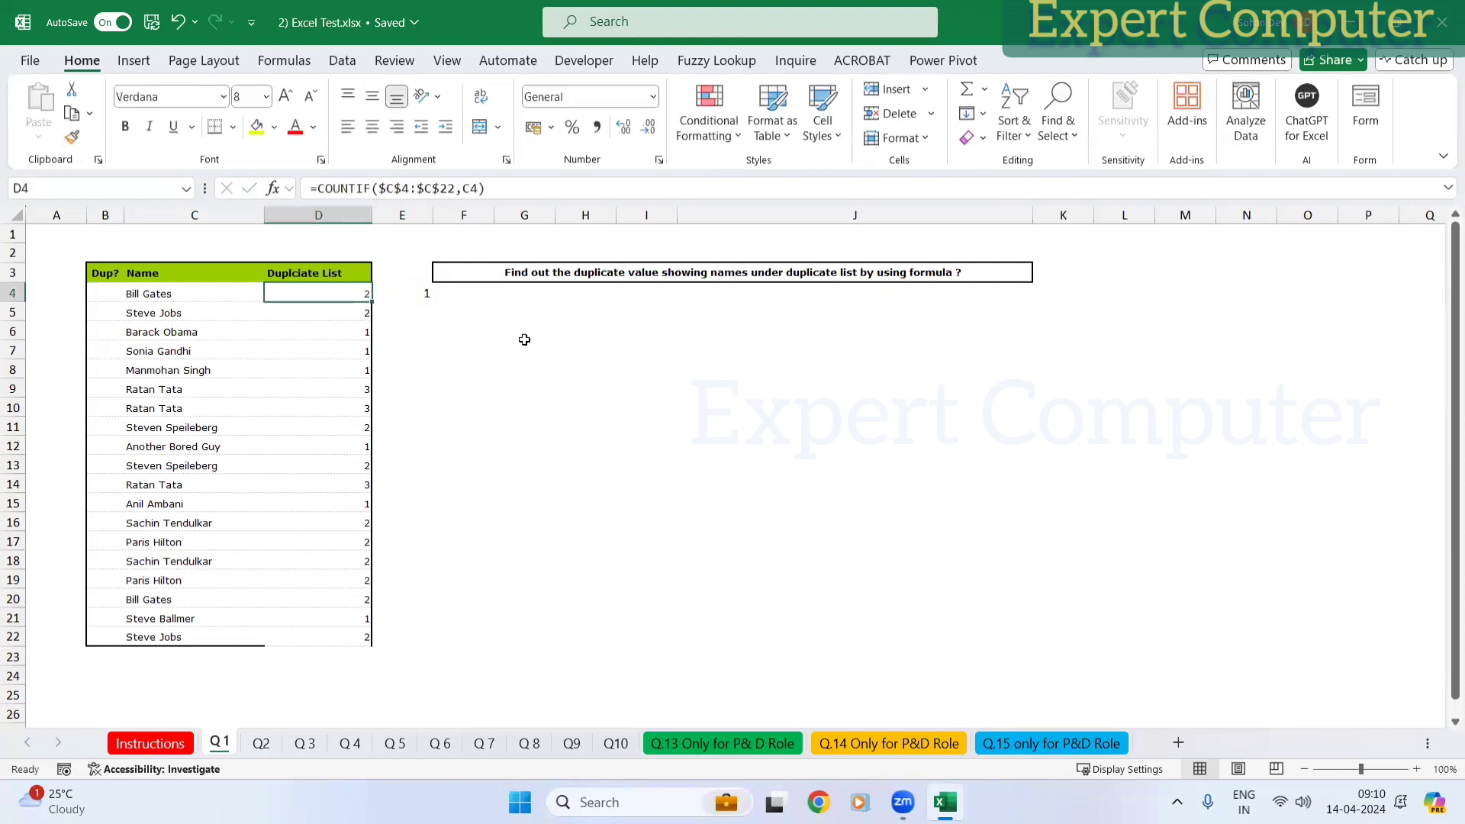
key(ctrl+Down)
key(Right)
key(ctrl+shift+Up)
key(ctrl+d)
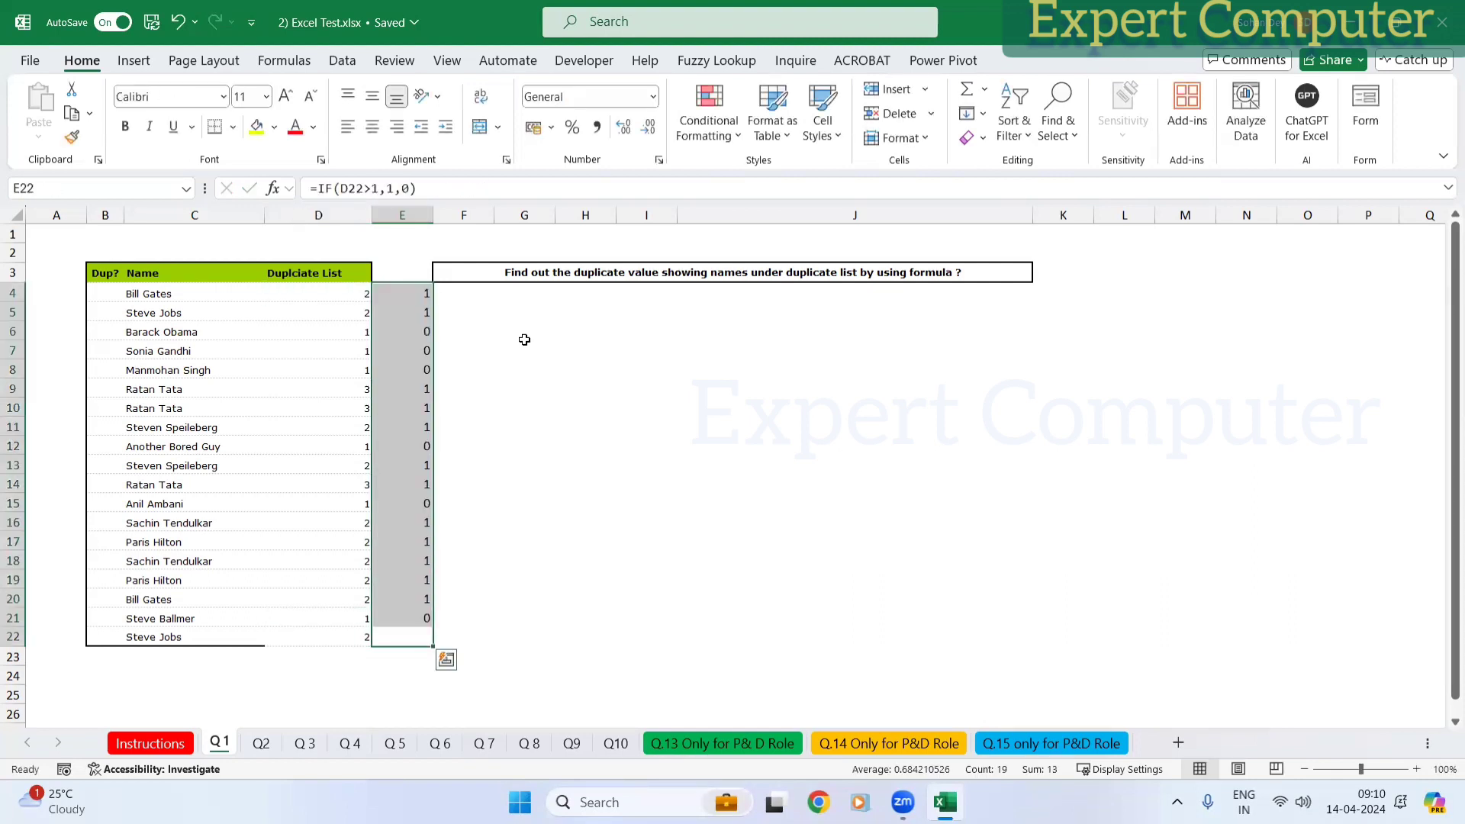
click(538, 390)
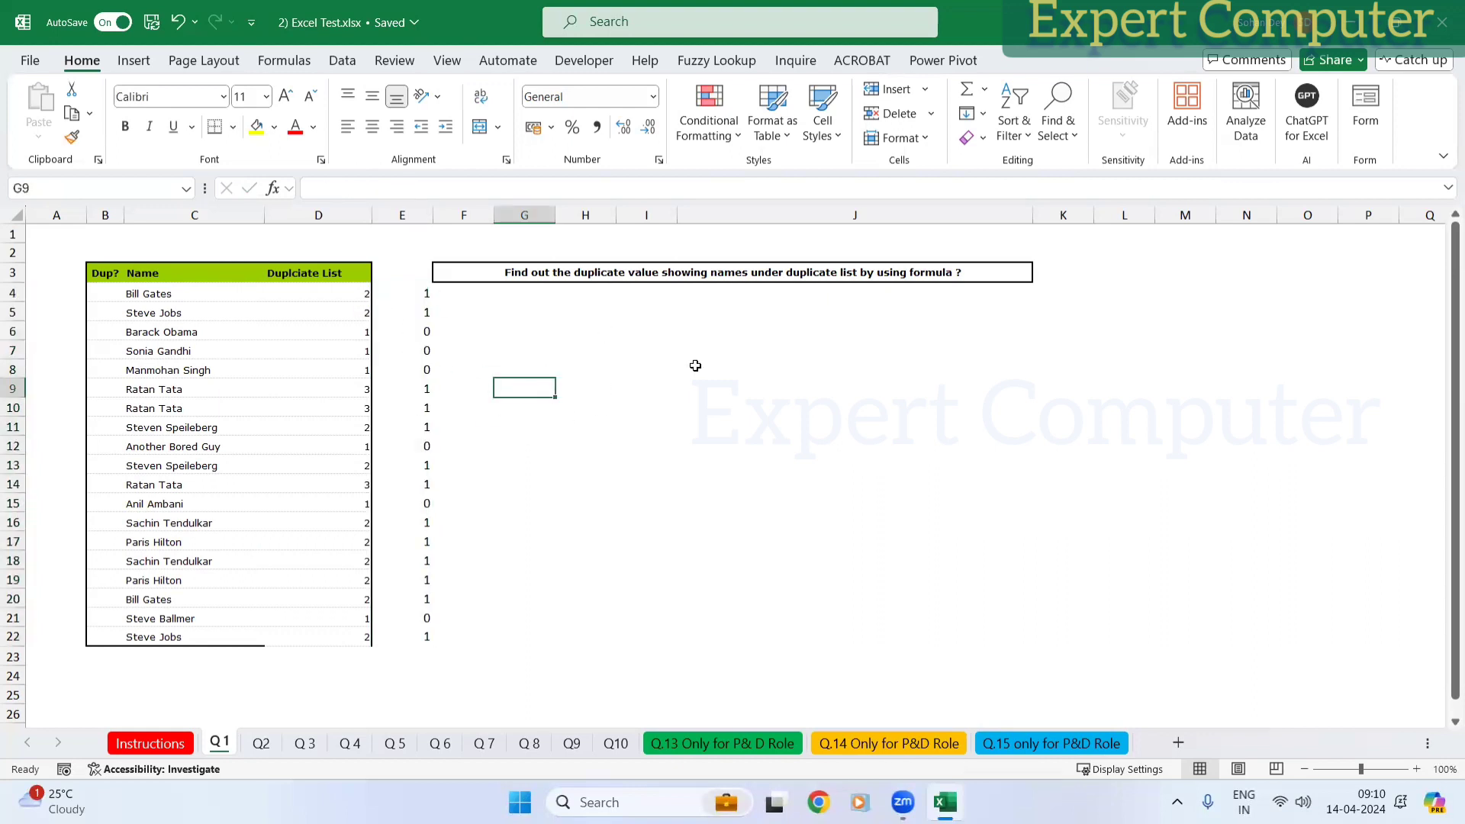
Step: Open E4's IF formula and mark its D4 reference on screen with a red box
click(405, 290)
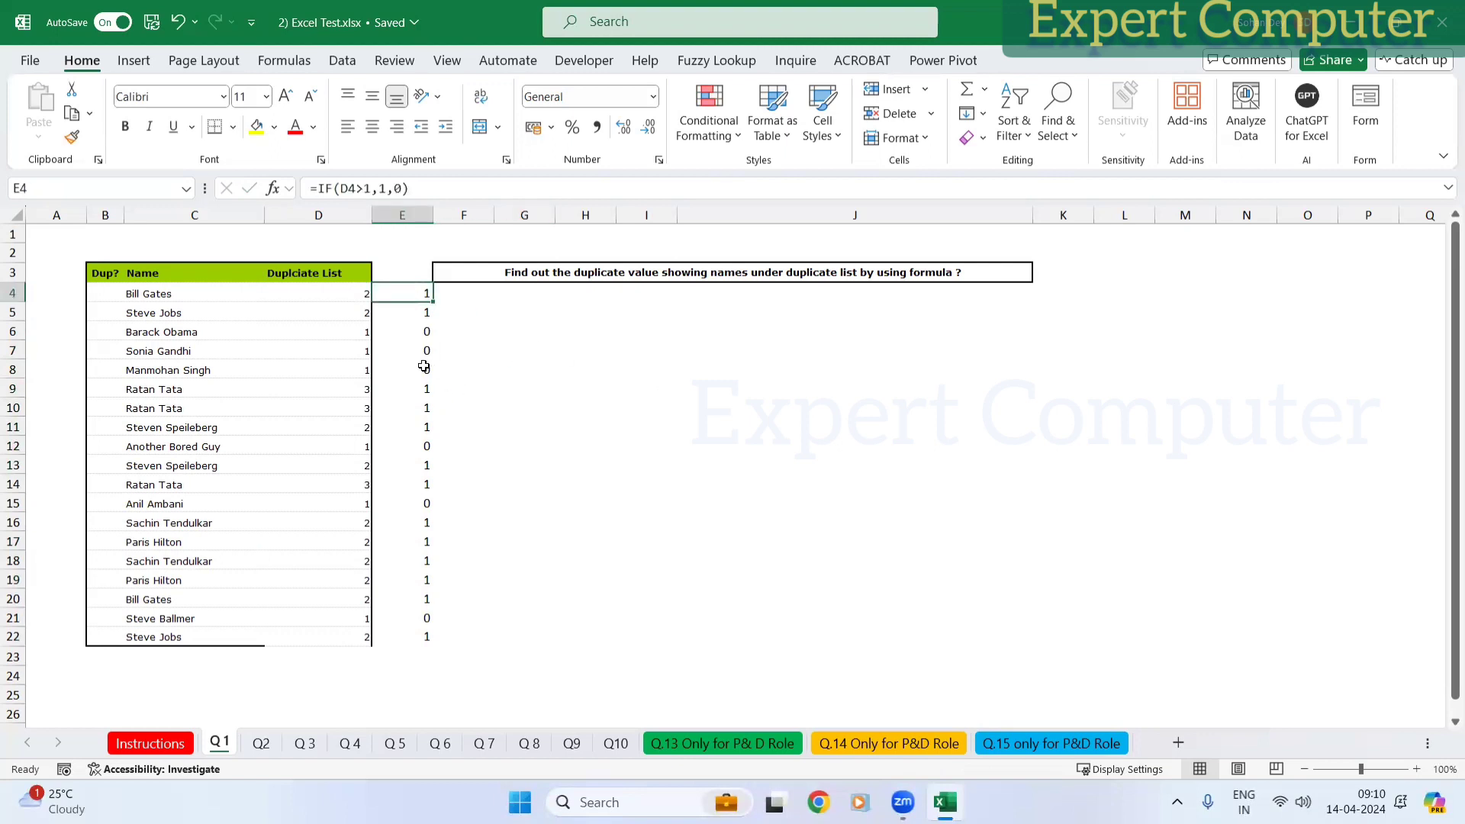
key(F2)
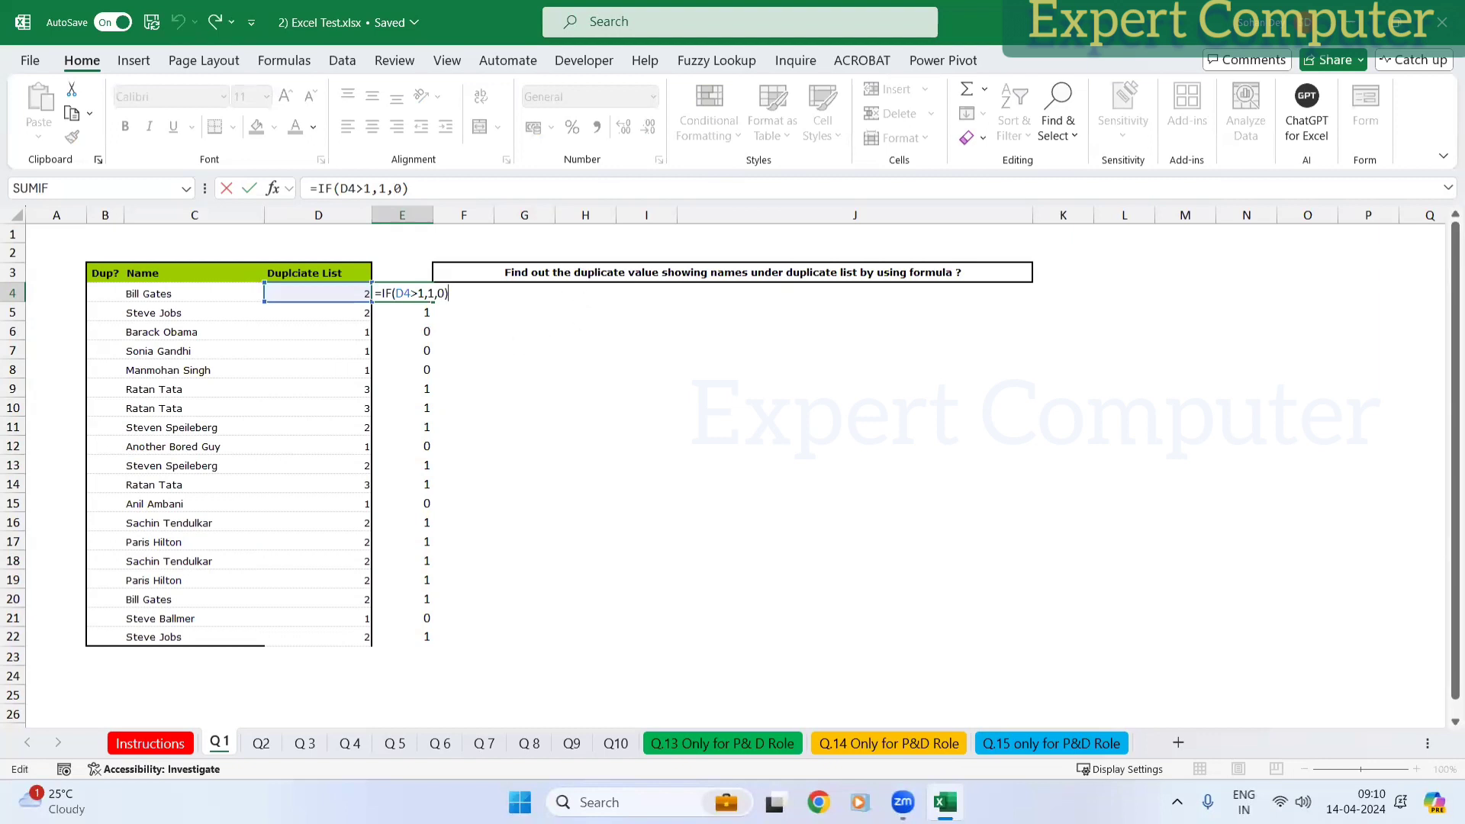
drag(391, 285, 415, 307)
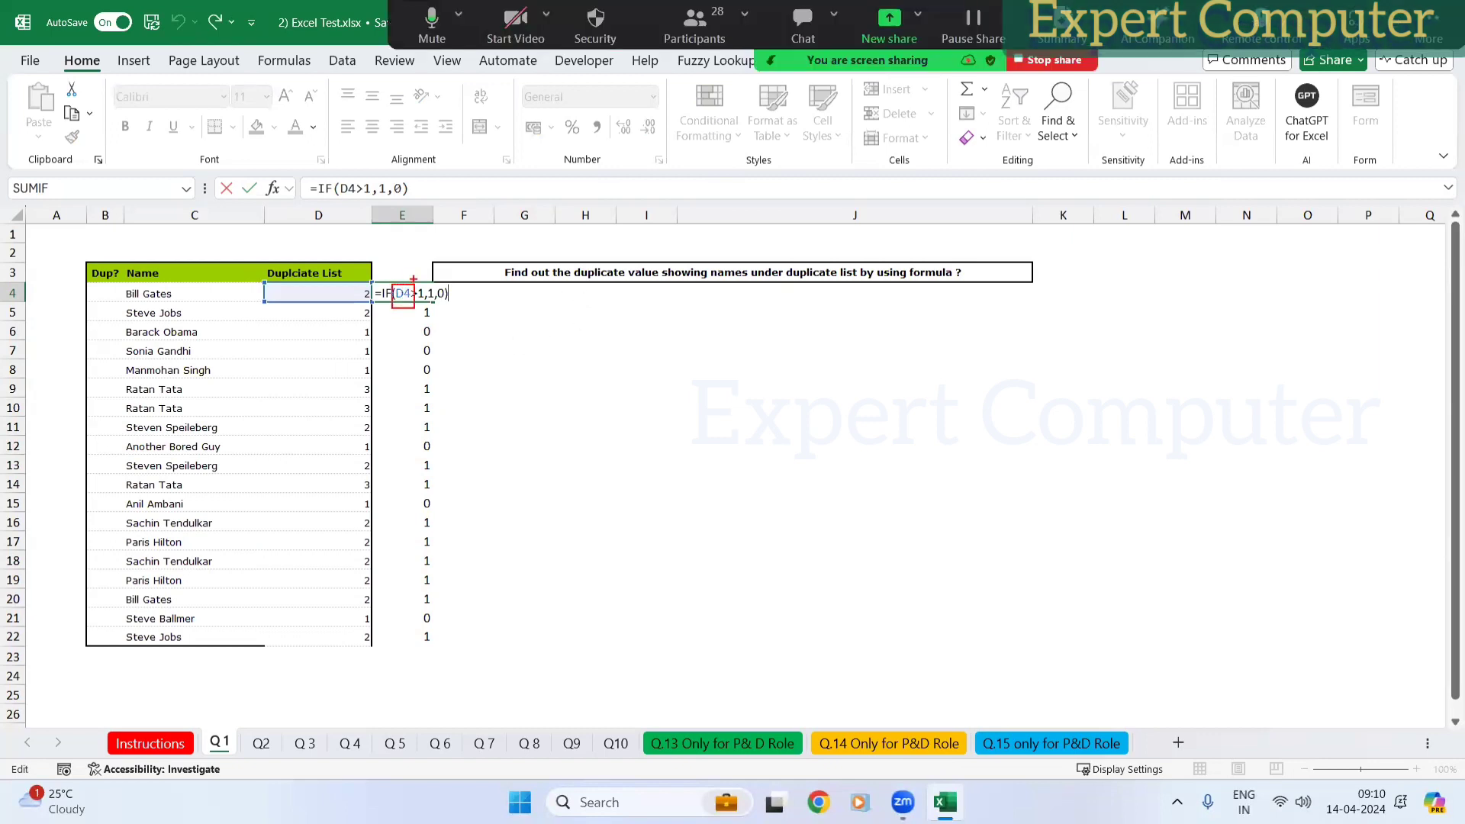
drag(471, 160, 404, 284)
drag(402, 209, 369, 287)
Step: Copy the expression COUNTIF($C$4:$C$22,C4), without the equals sign, from cell D4's formula
click(337, 293)
double_click(336, 294)
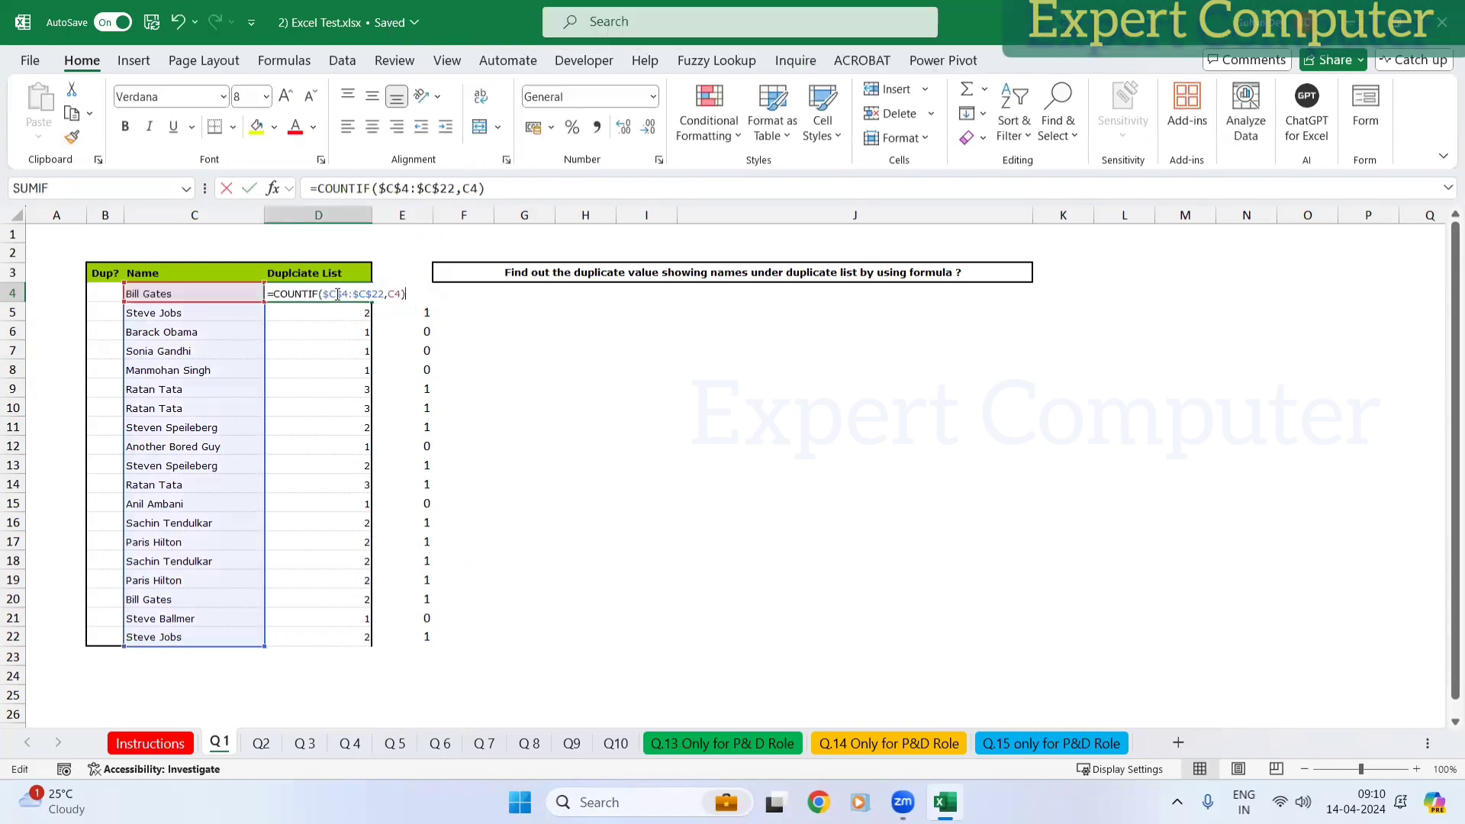
drag(336, 294, 385, 294)
drag(276, 294, 273, 294)
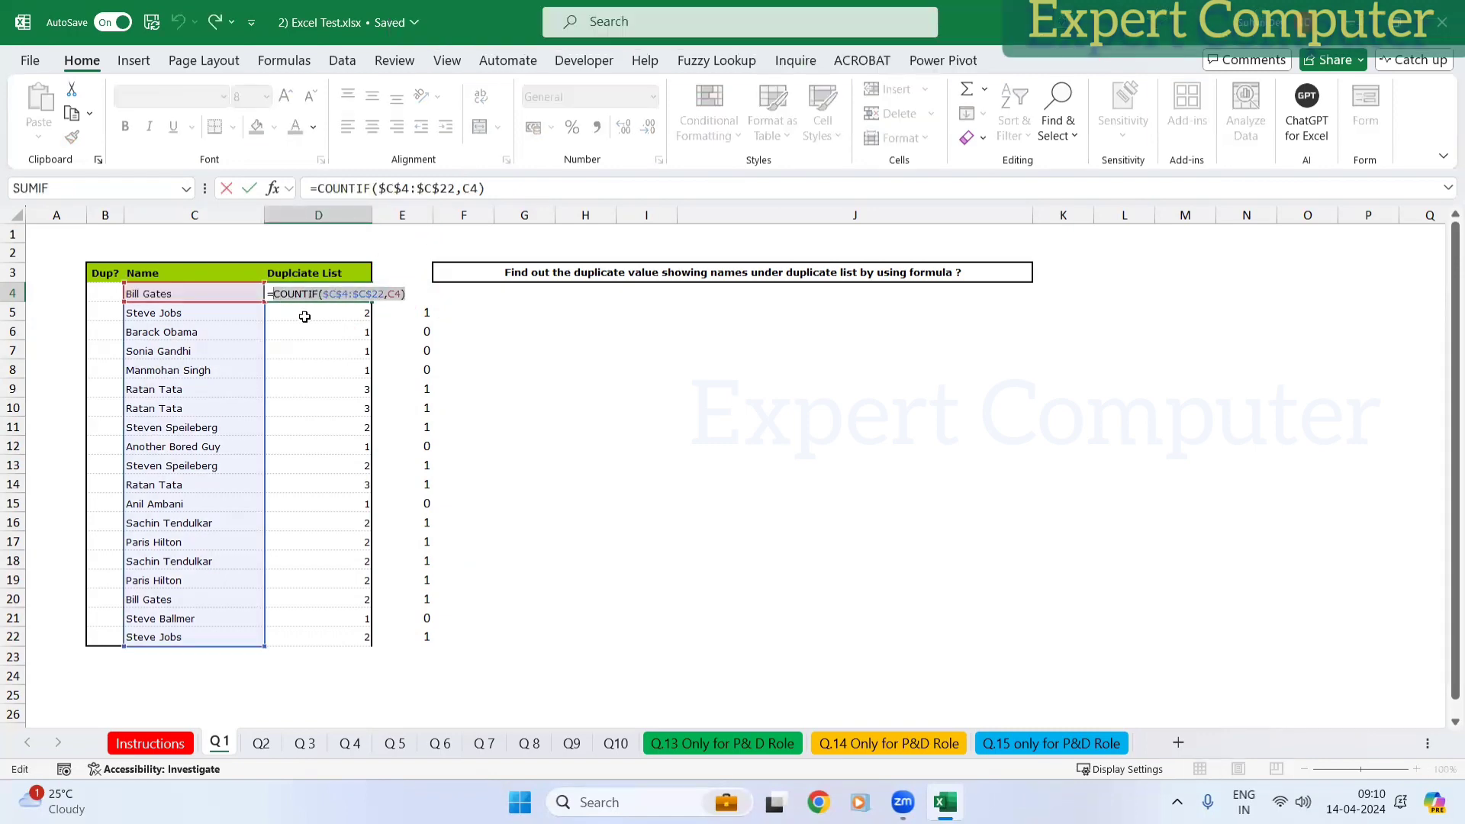
key(ctrl+c)
key(Escape)
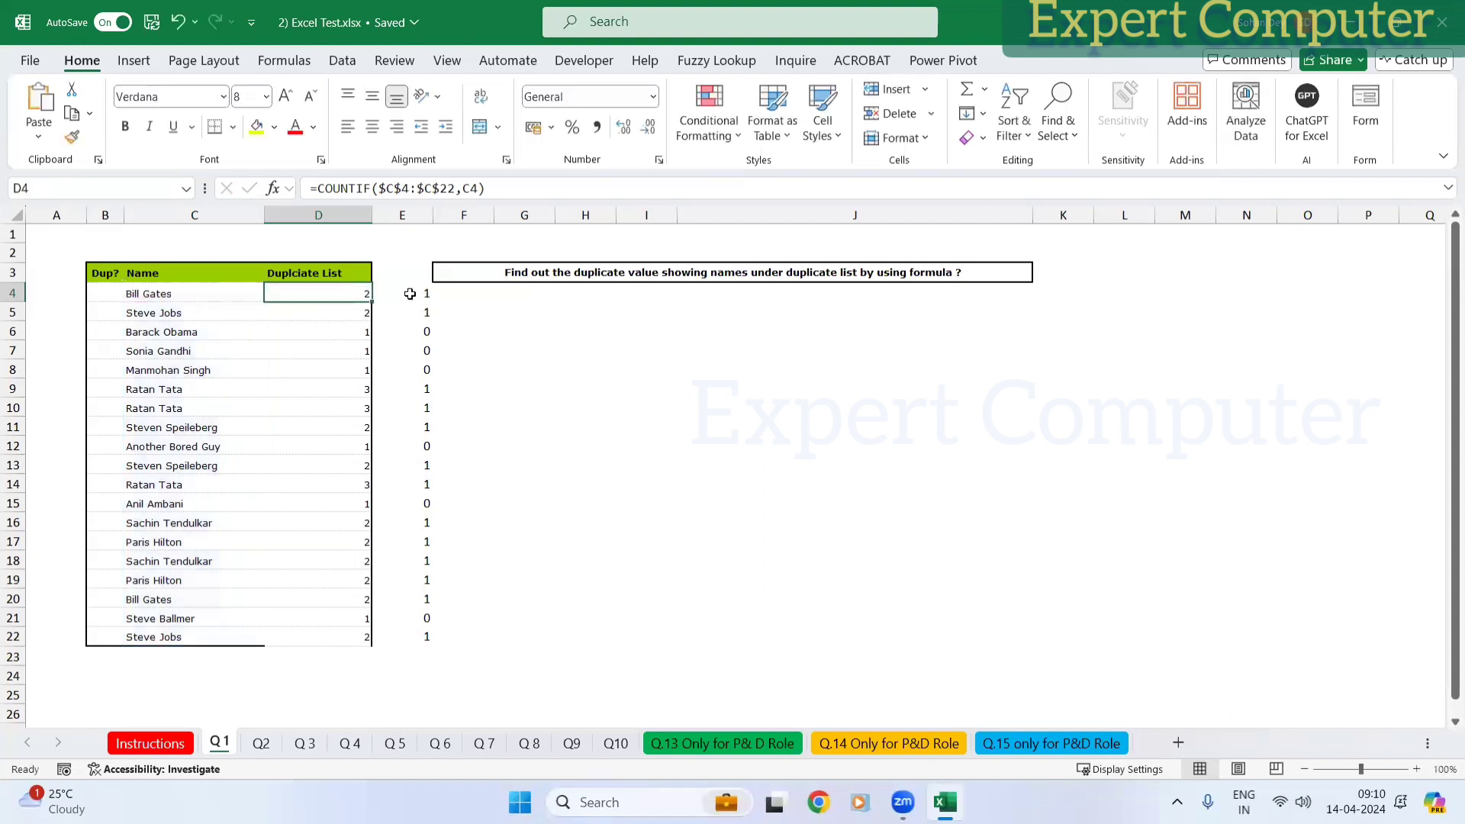
Step: Replace the D4 reference in E4's IF formula with the copied COUNTIF expression and apply it down through E22
click(409, 294)
double_click(415, 287)
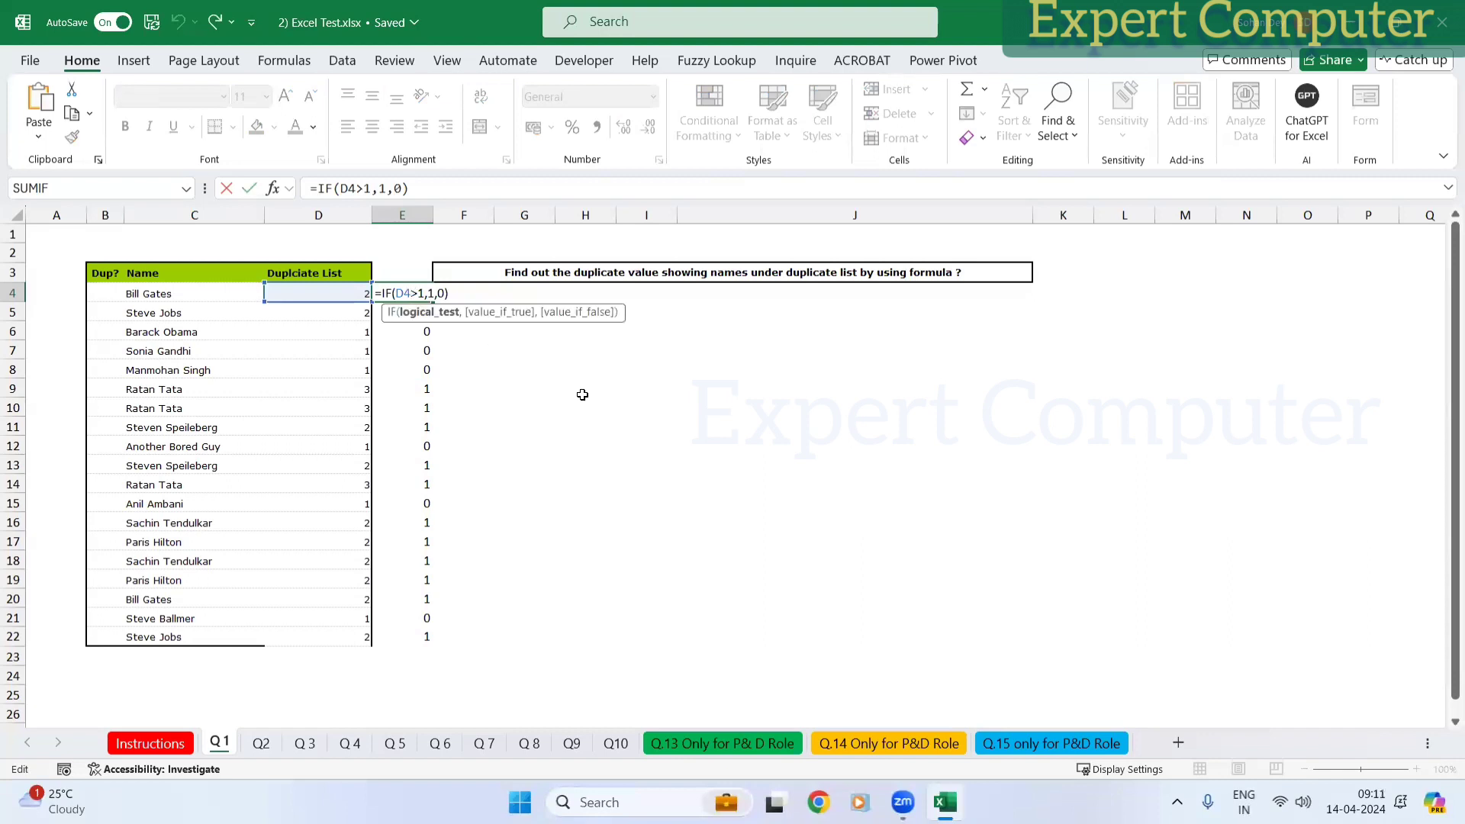
key(shift+Left)
key(shift+Left)
key(ctrl+v)
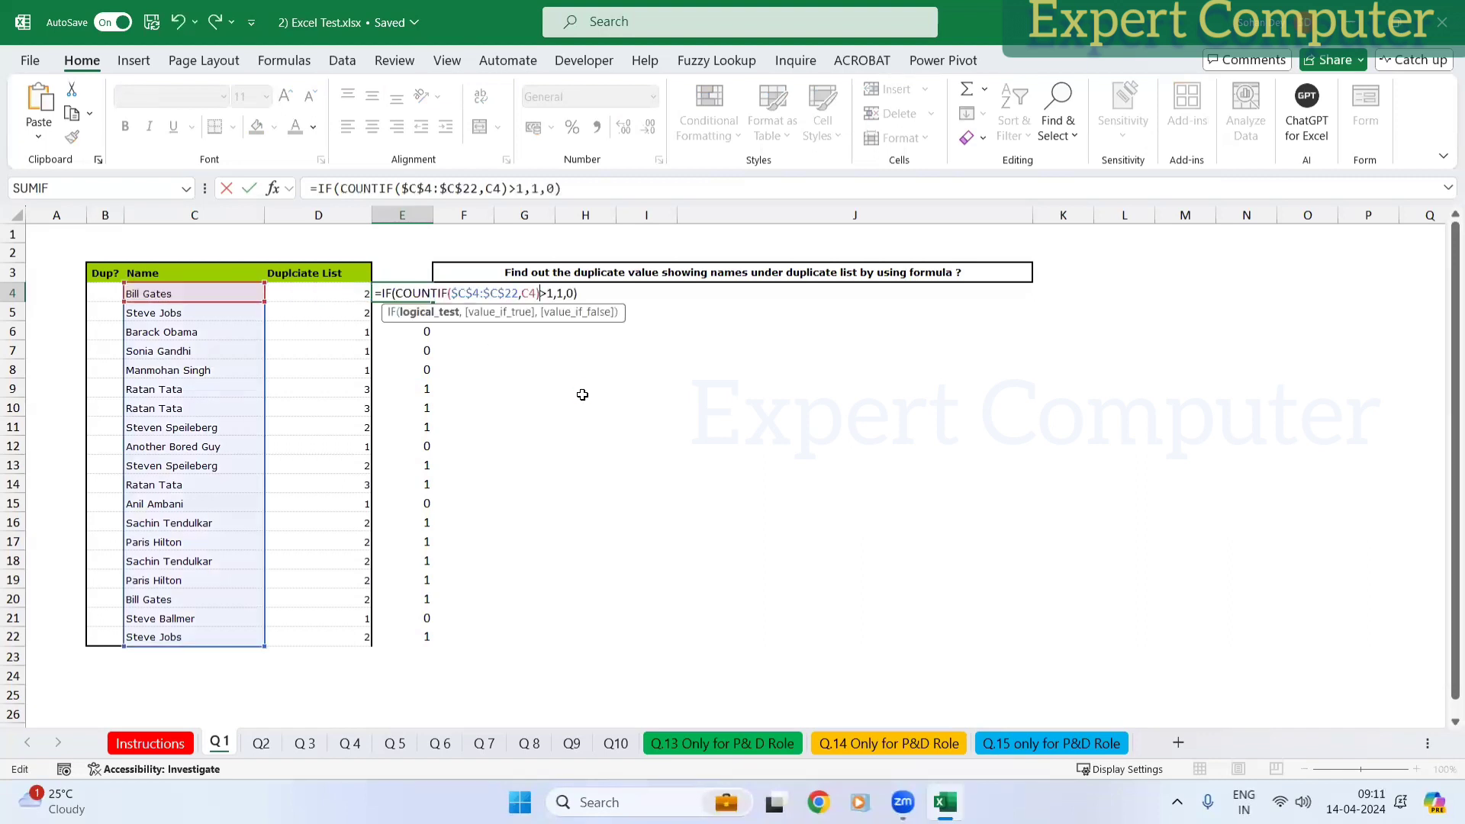
key(ctrl+Return)
key(ctrl+shift+Down)
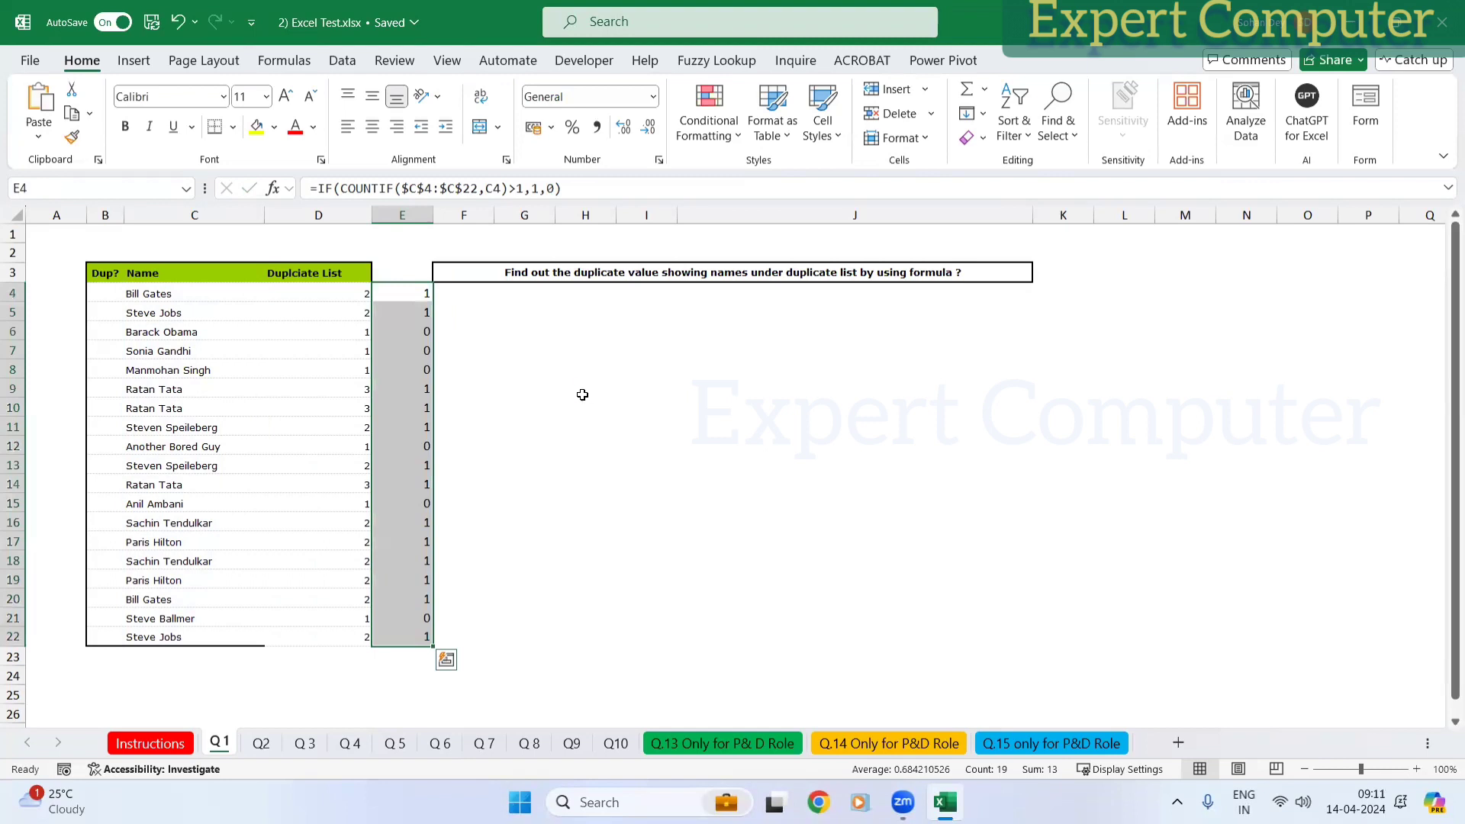
Step: Clear the COUNTIF formulas from D4:D22 and return to cell E4
drag(337, 290, 340, 644)
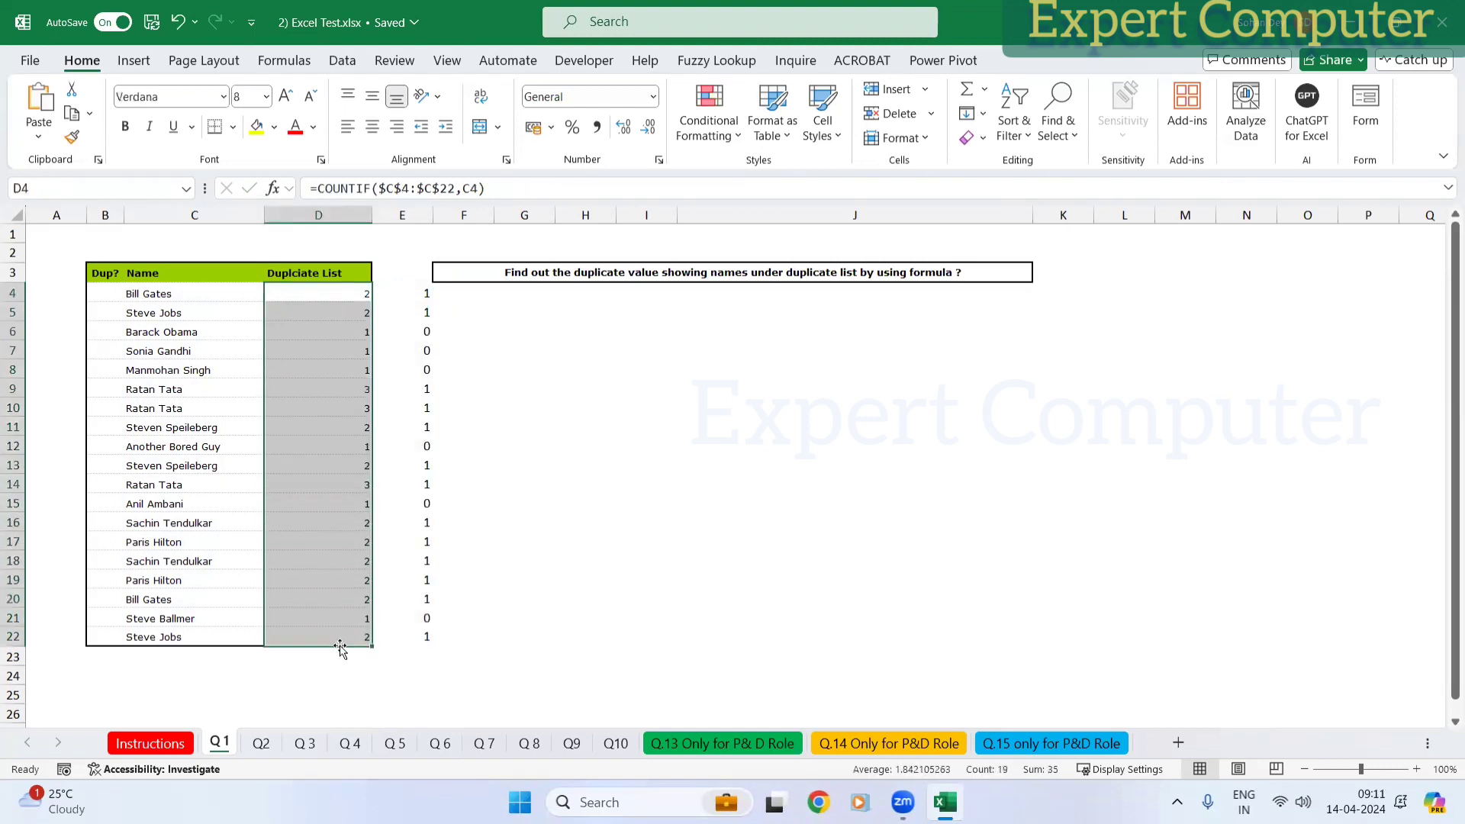
key(Delete)
key(Up)
key(Right)
key(Down)
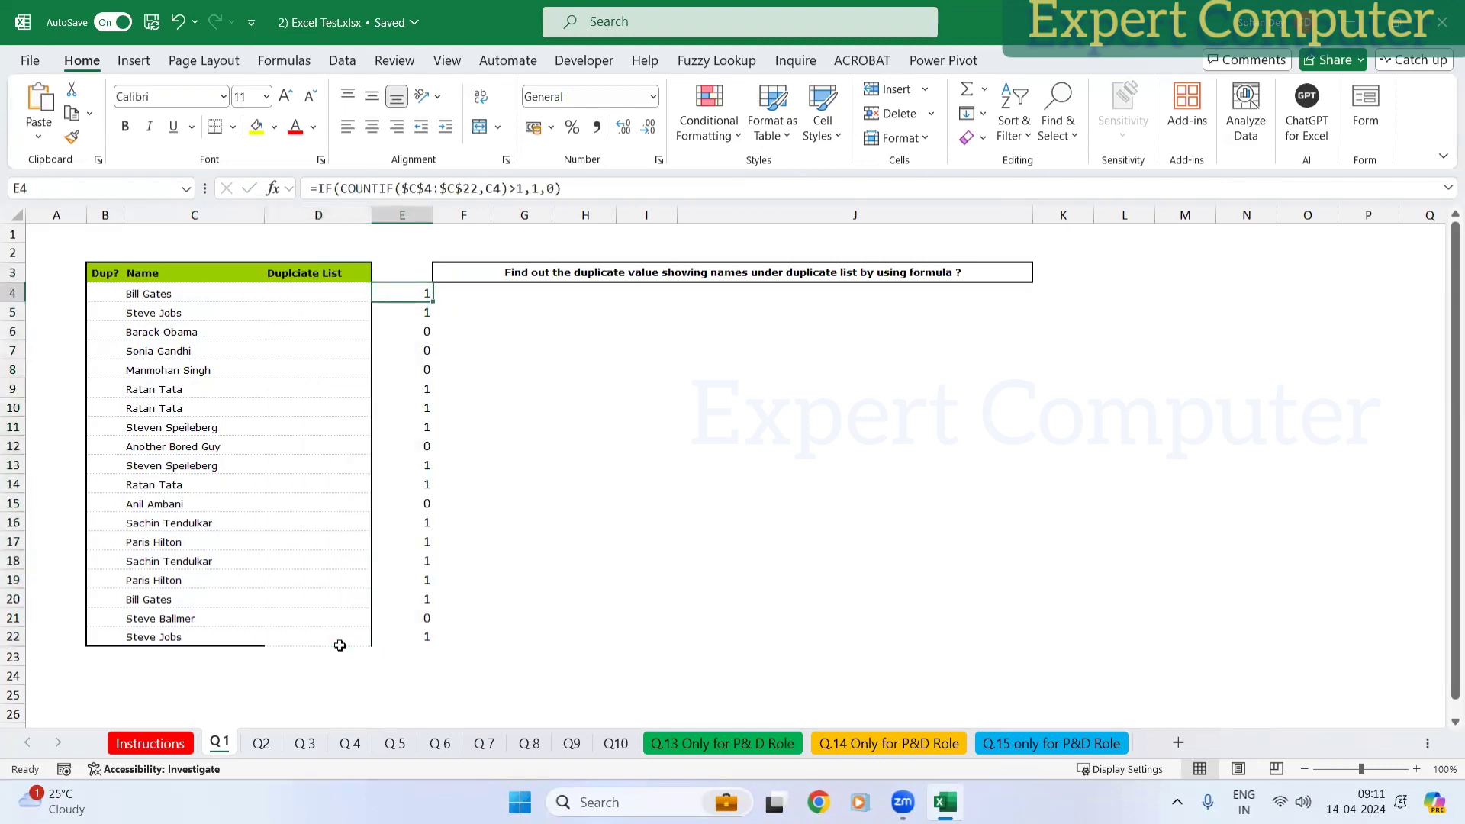
Step: Copy the full text of E4's nested IF and COUNTIF formula
key(F2)
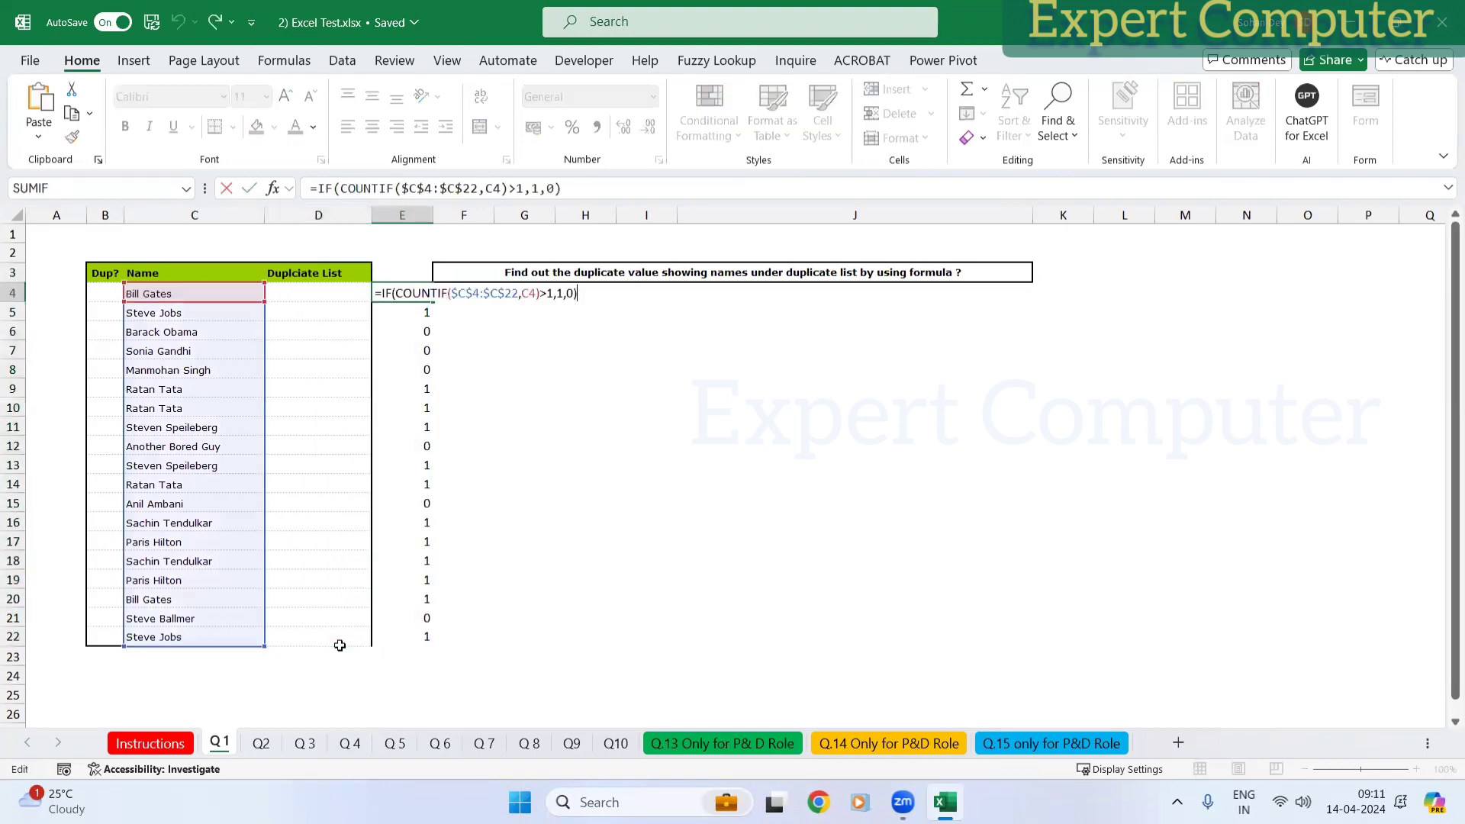
click(331, 292)
click(409, 295)
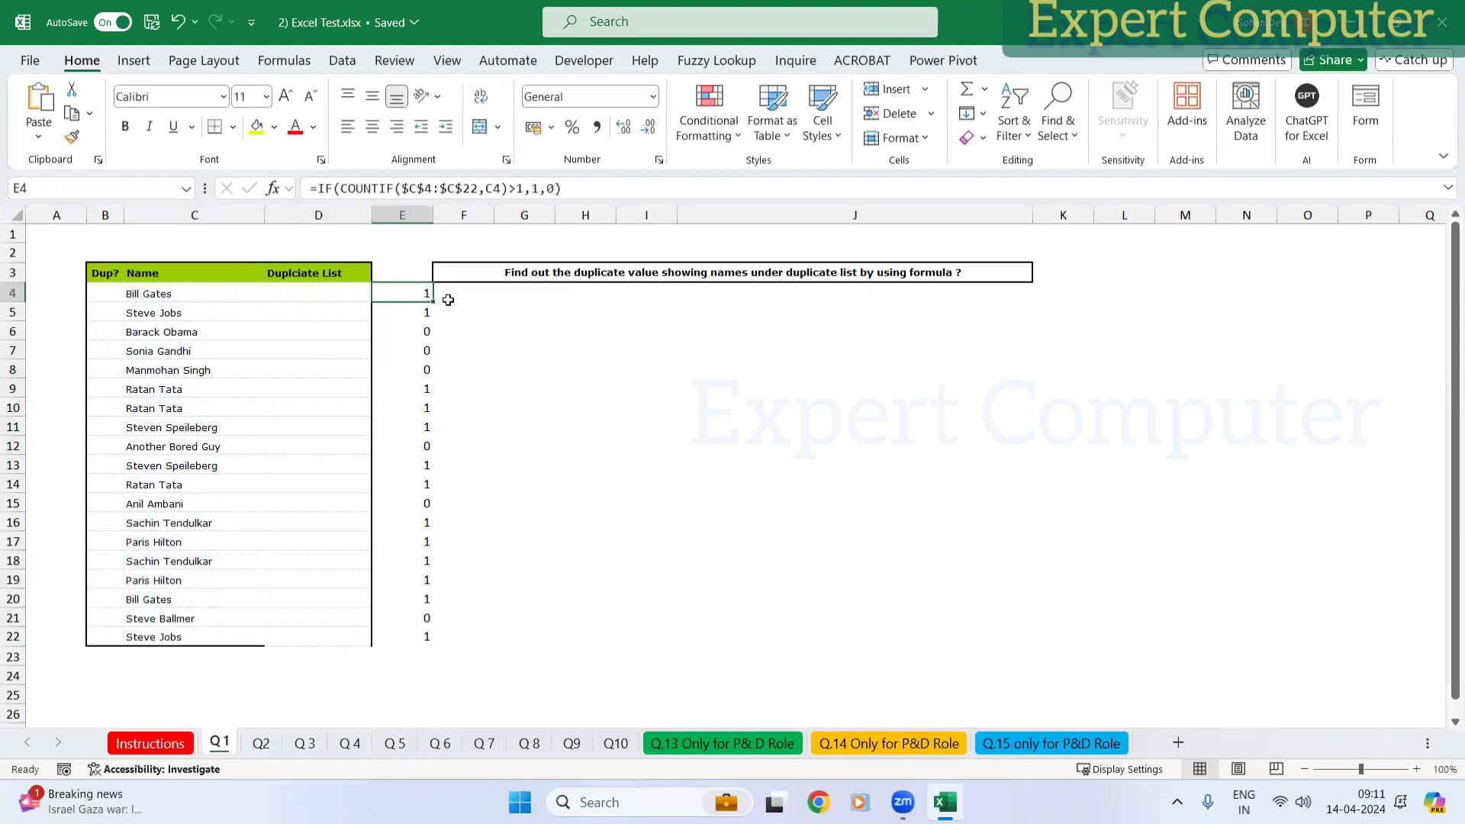
key(F2)
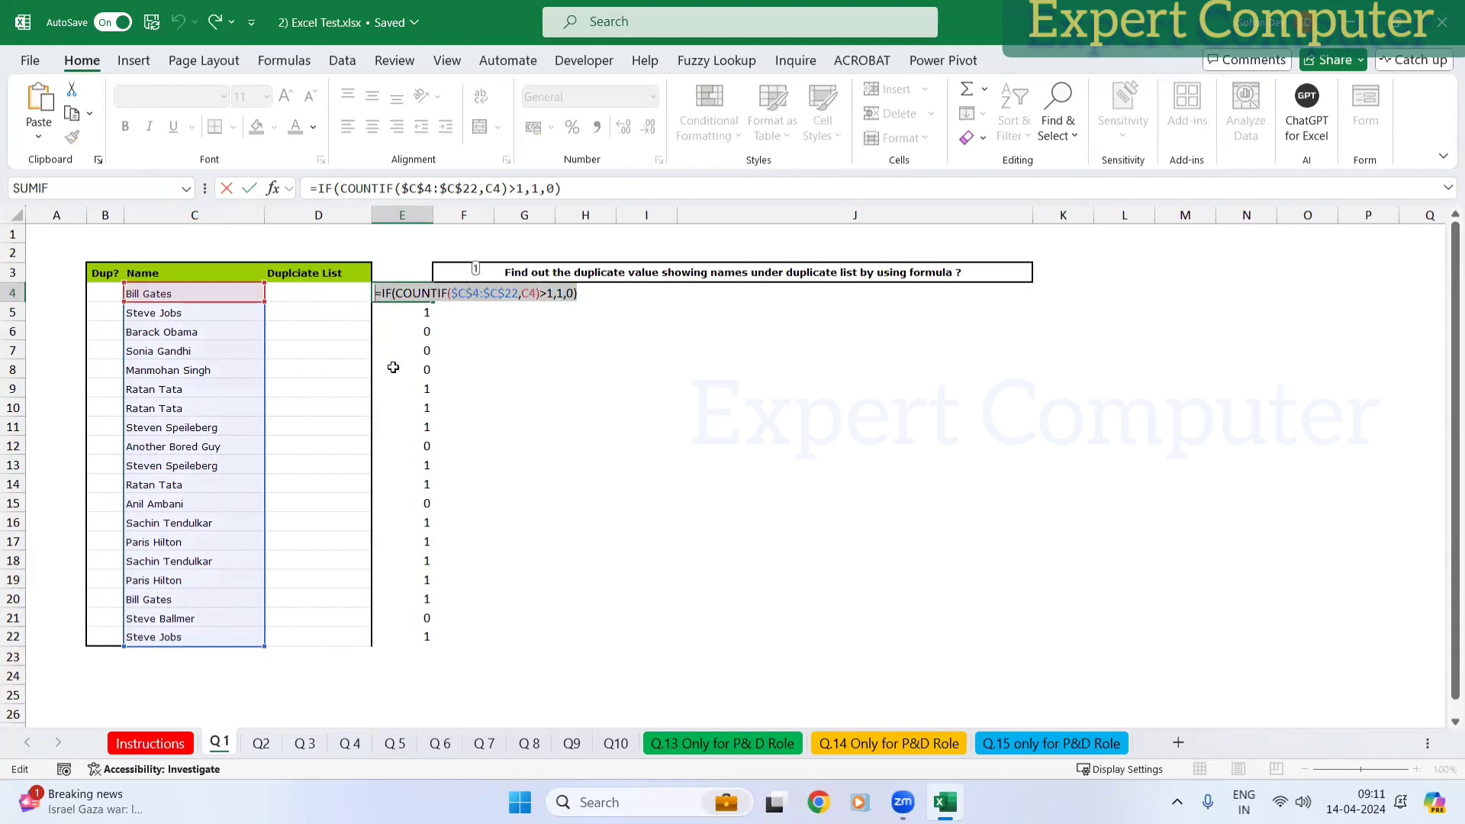
key(Escape)
Step: Paste the copied formula =IF(COUNTIF($C$4:$C$22,C4)>1,1,0) into D4 and fill it down through D22
click(324, 293)
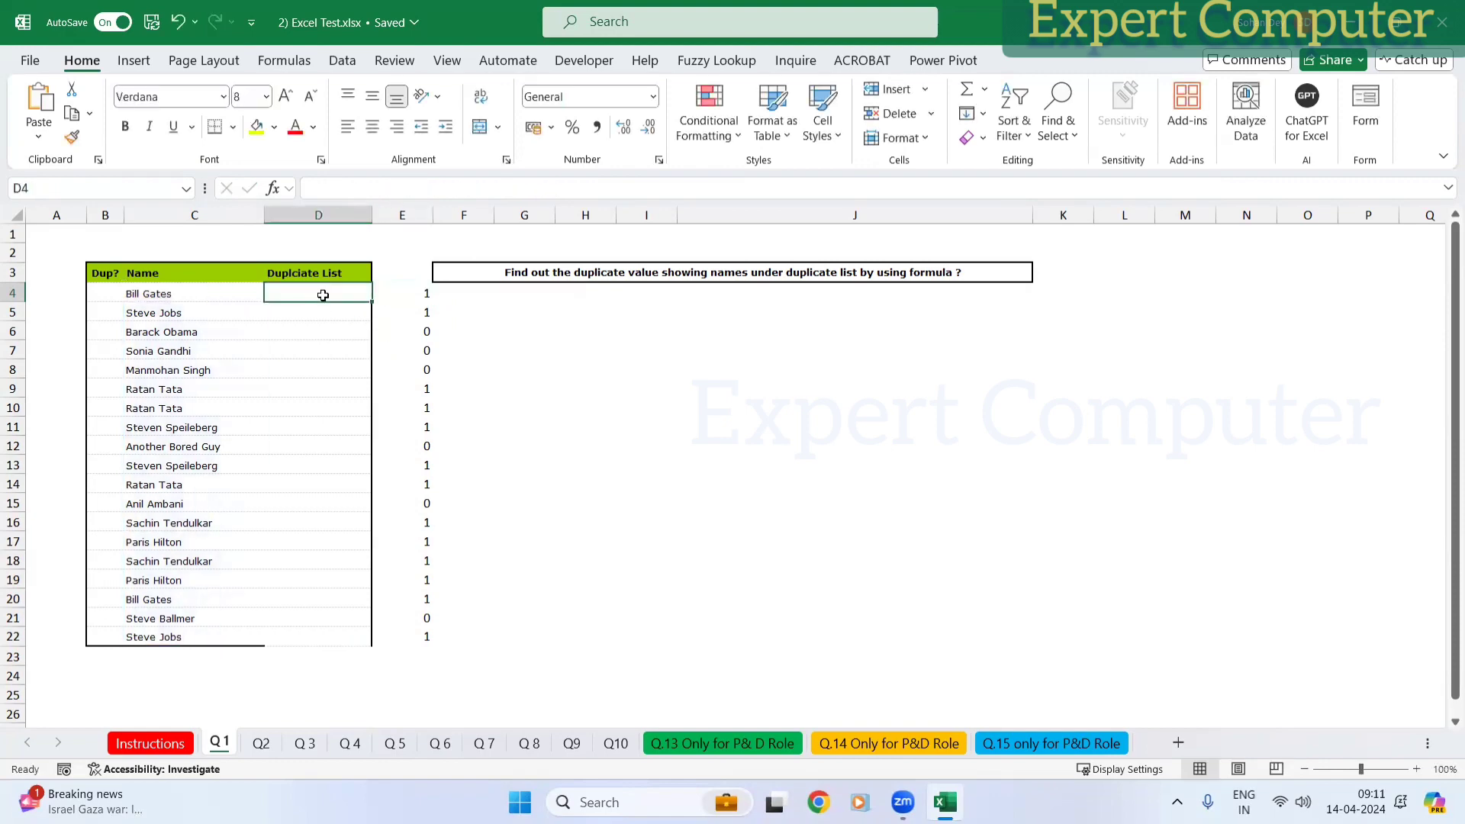
double_click(340, 285)
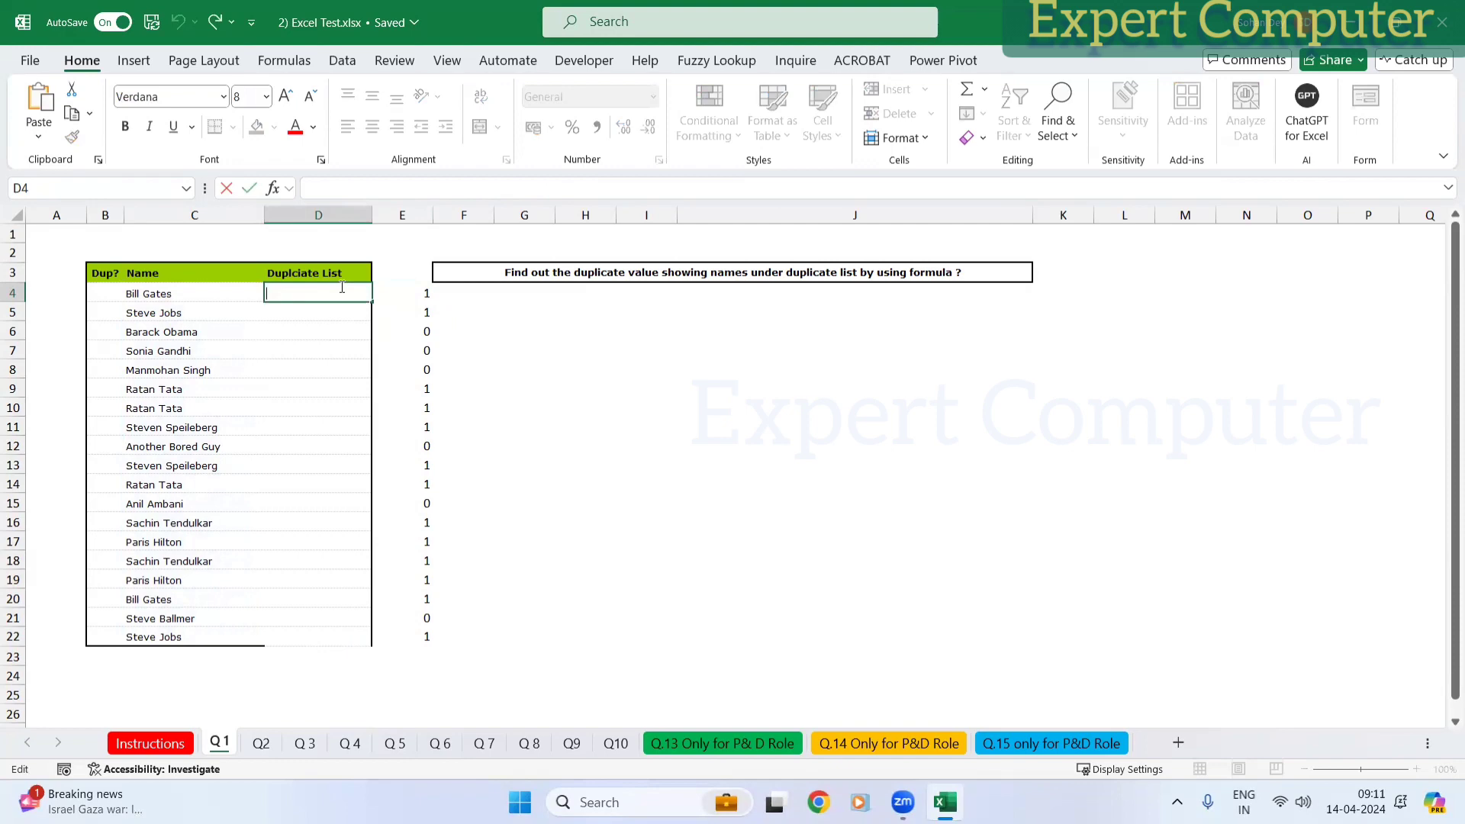
key(ctrl+v)
key(Return)
key(Up)
key(Right)
key(ctrl+Down)
key(Left)
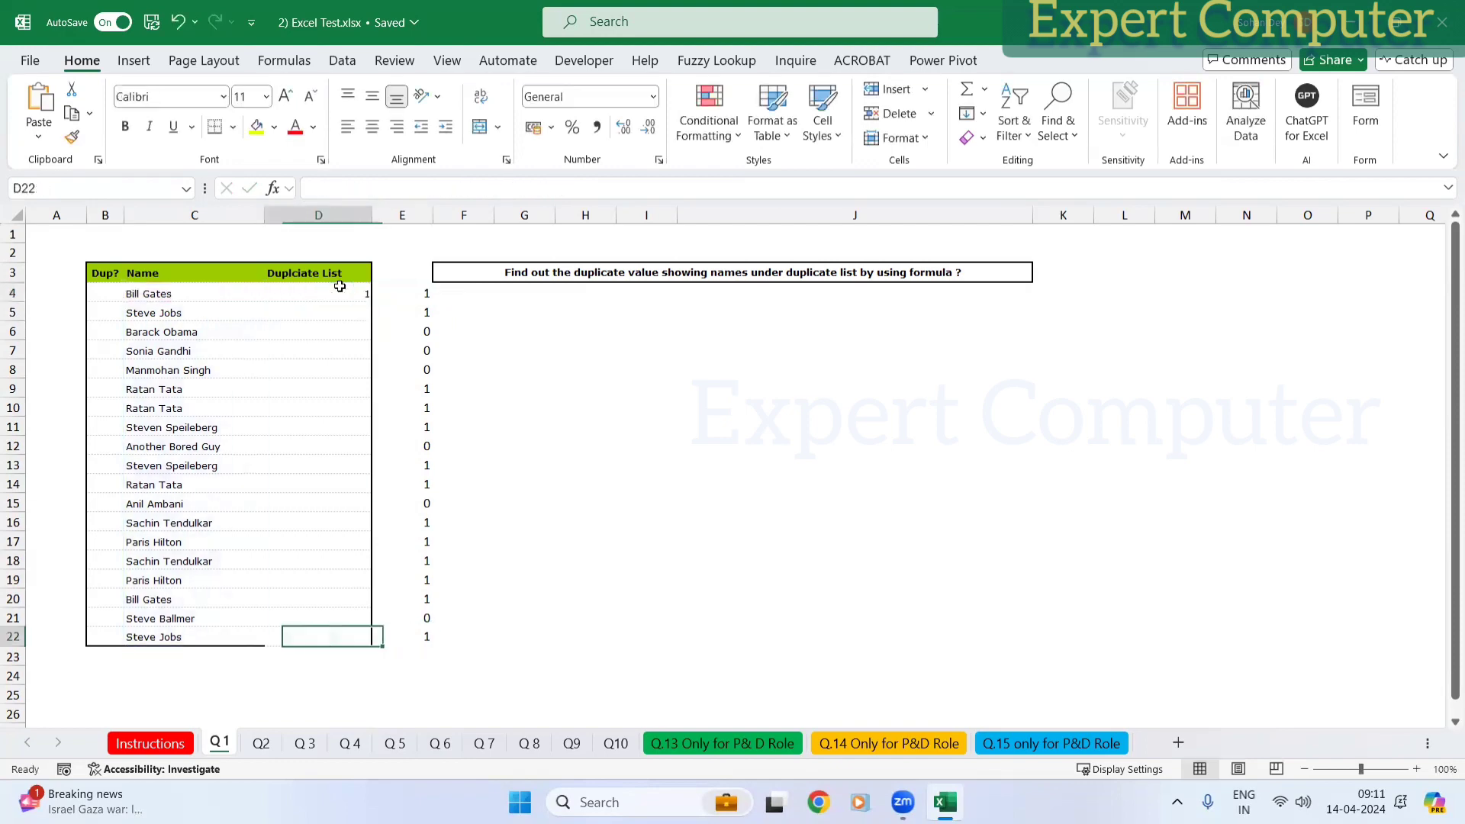
key(ctrl+shift+Up)
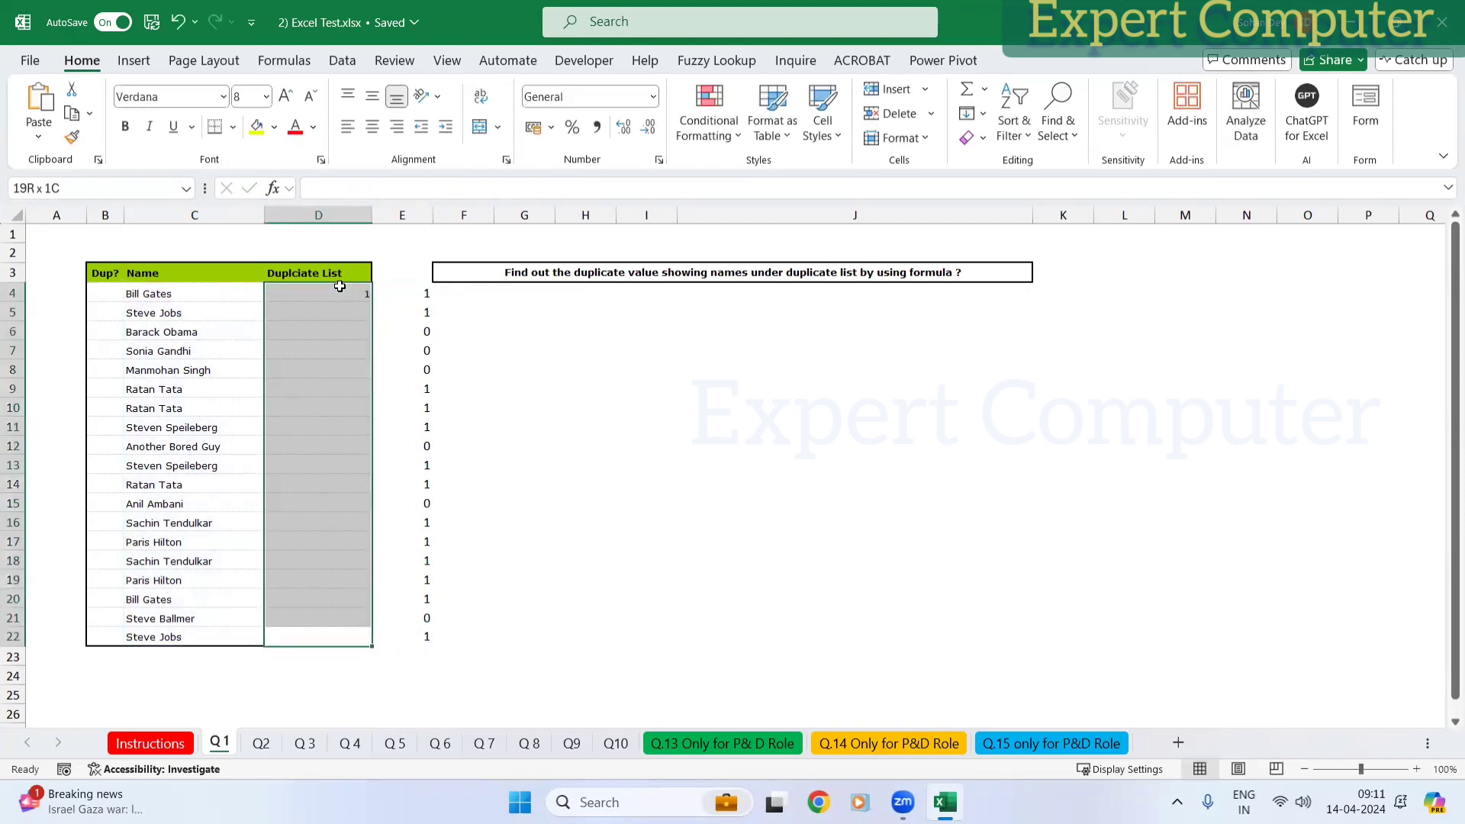
key(ctrl+d)
Step: Clear the helper formulas from E4:E22 and open D4's nested formula for review
key(shift+Right)
key(Tab)
key(shift+Right)
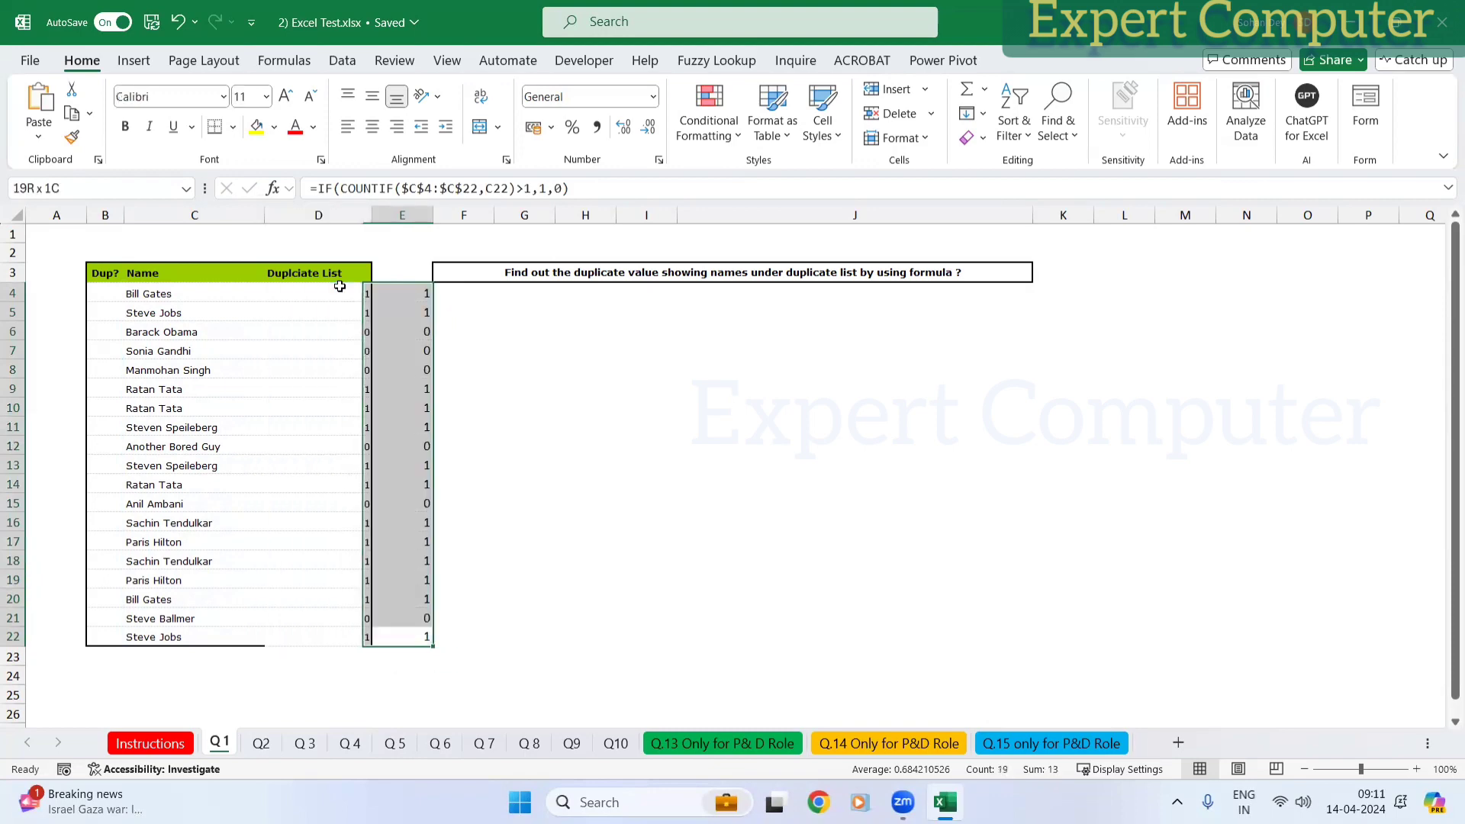
key(Delete)
click(339, 288)
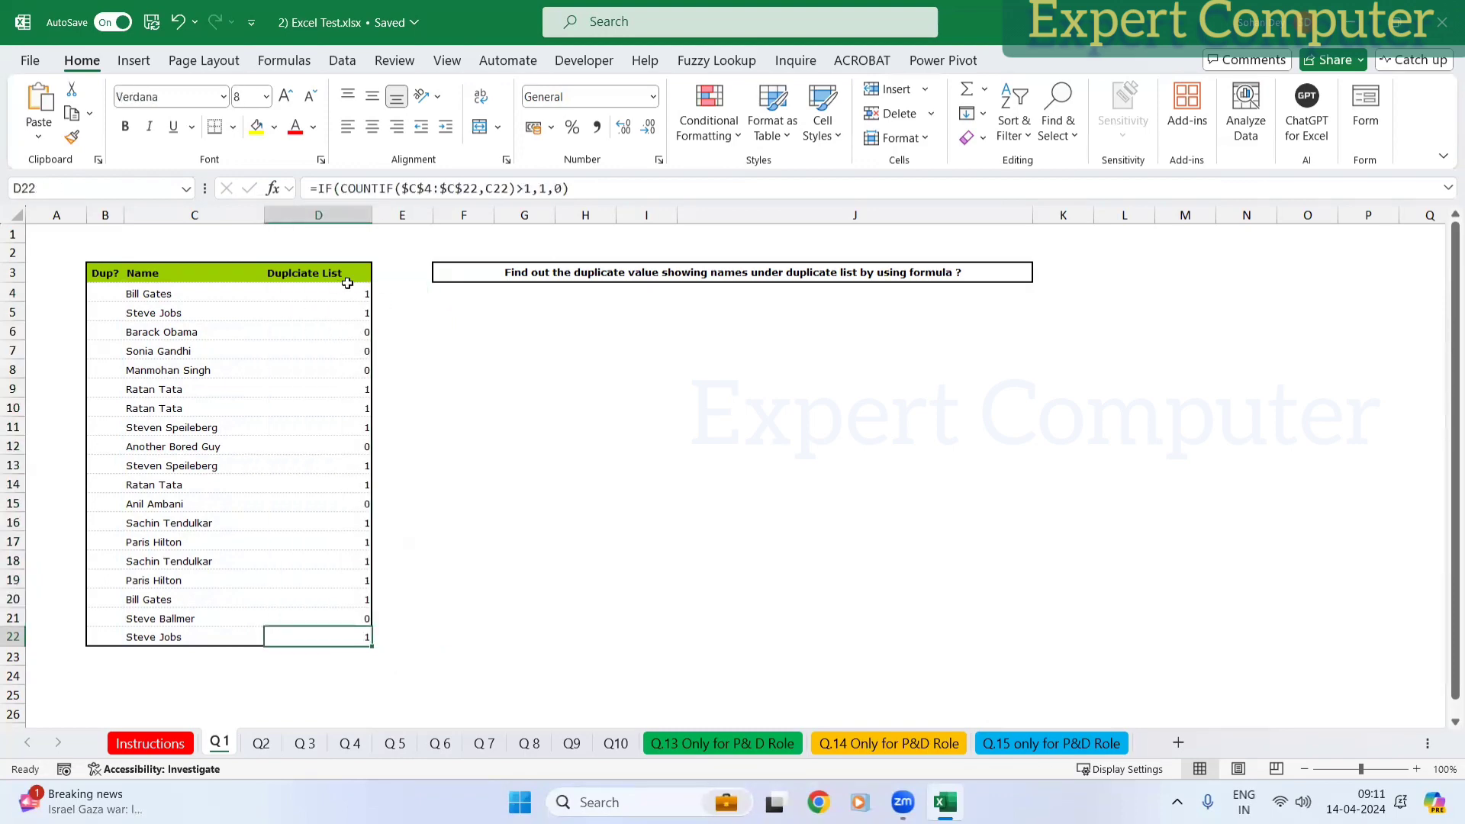
key(F2)
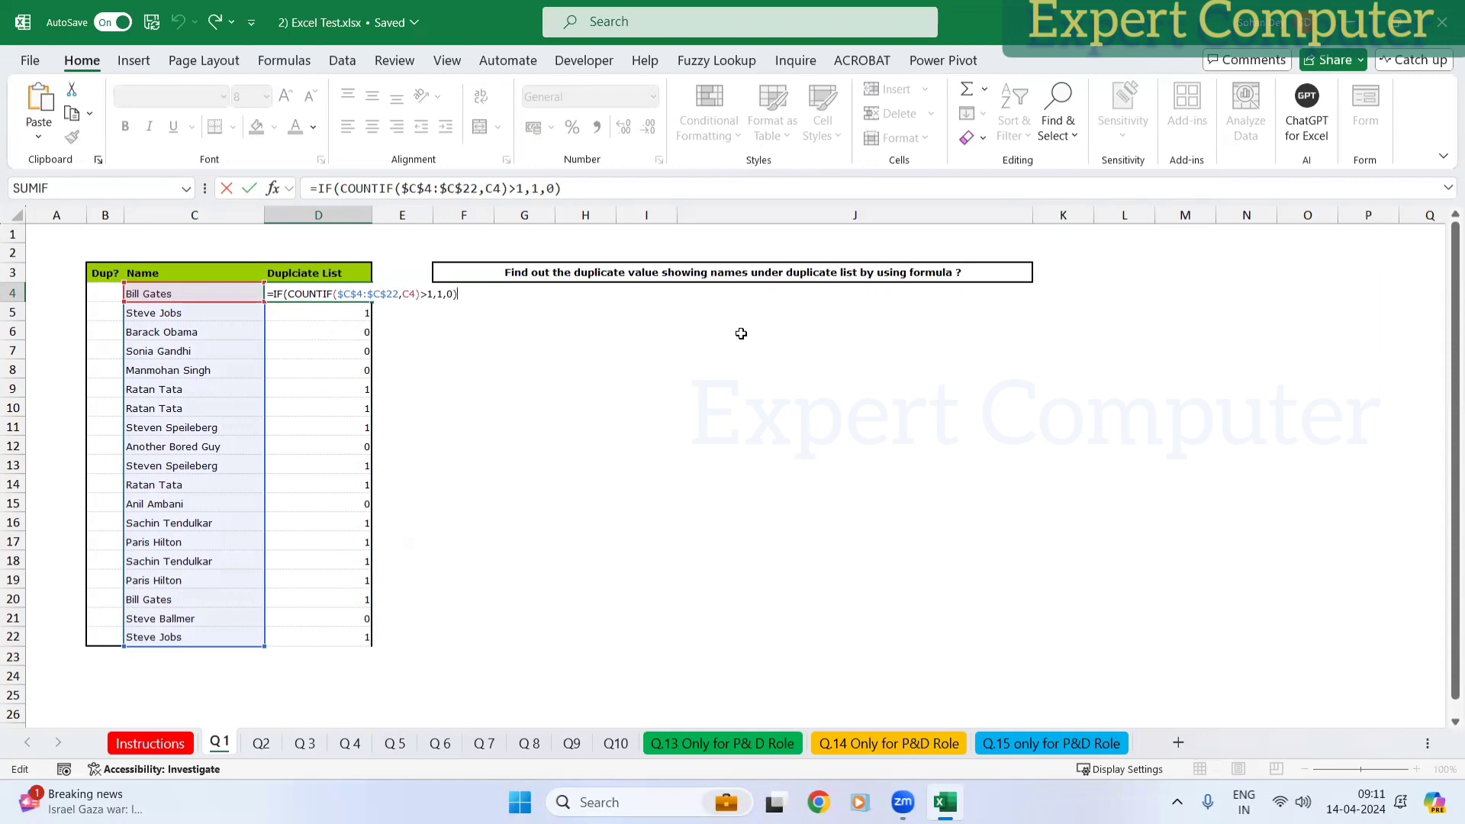
Step: Switch to the Q2 sheet and select cell J6 for the VLOOKUP retail price answer
click(261, 743)
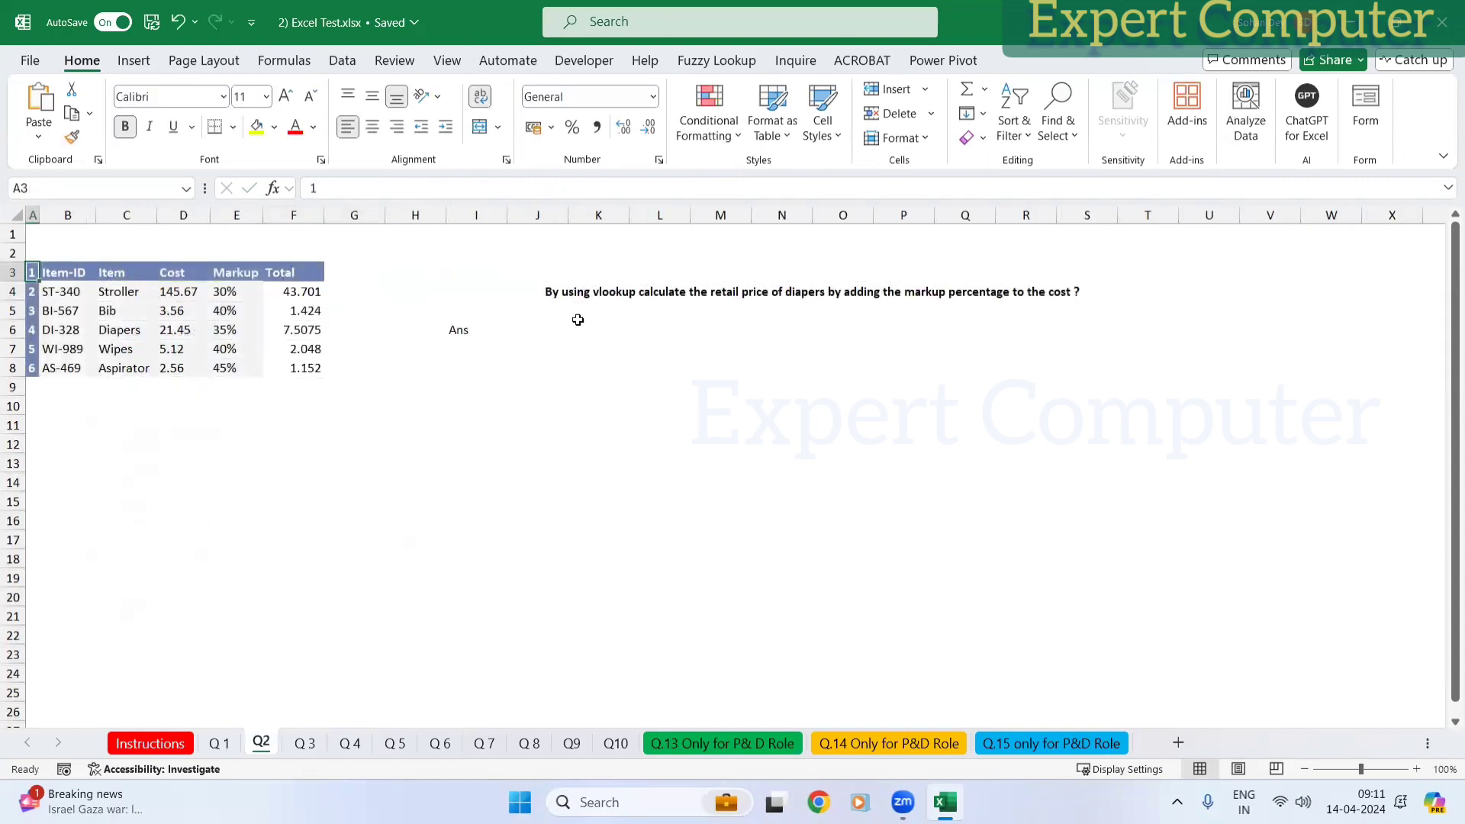
click(538, 329)
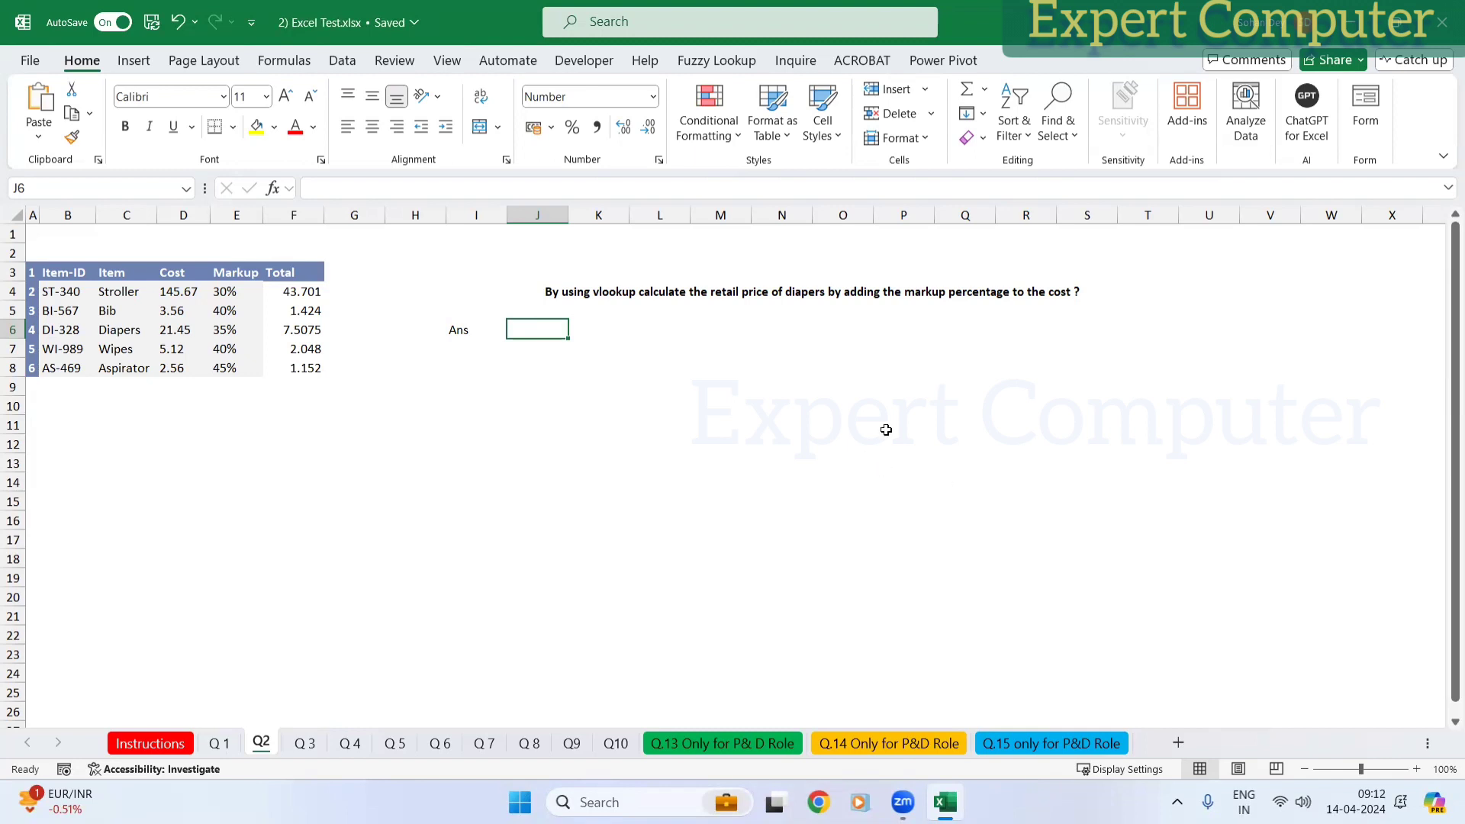
click(931, 378)
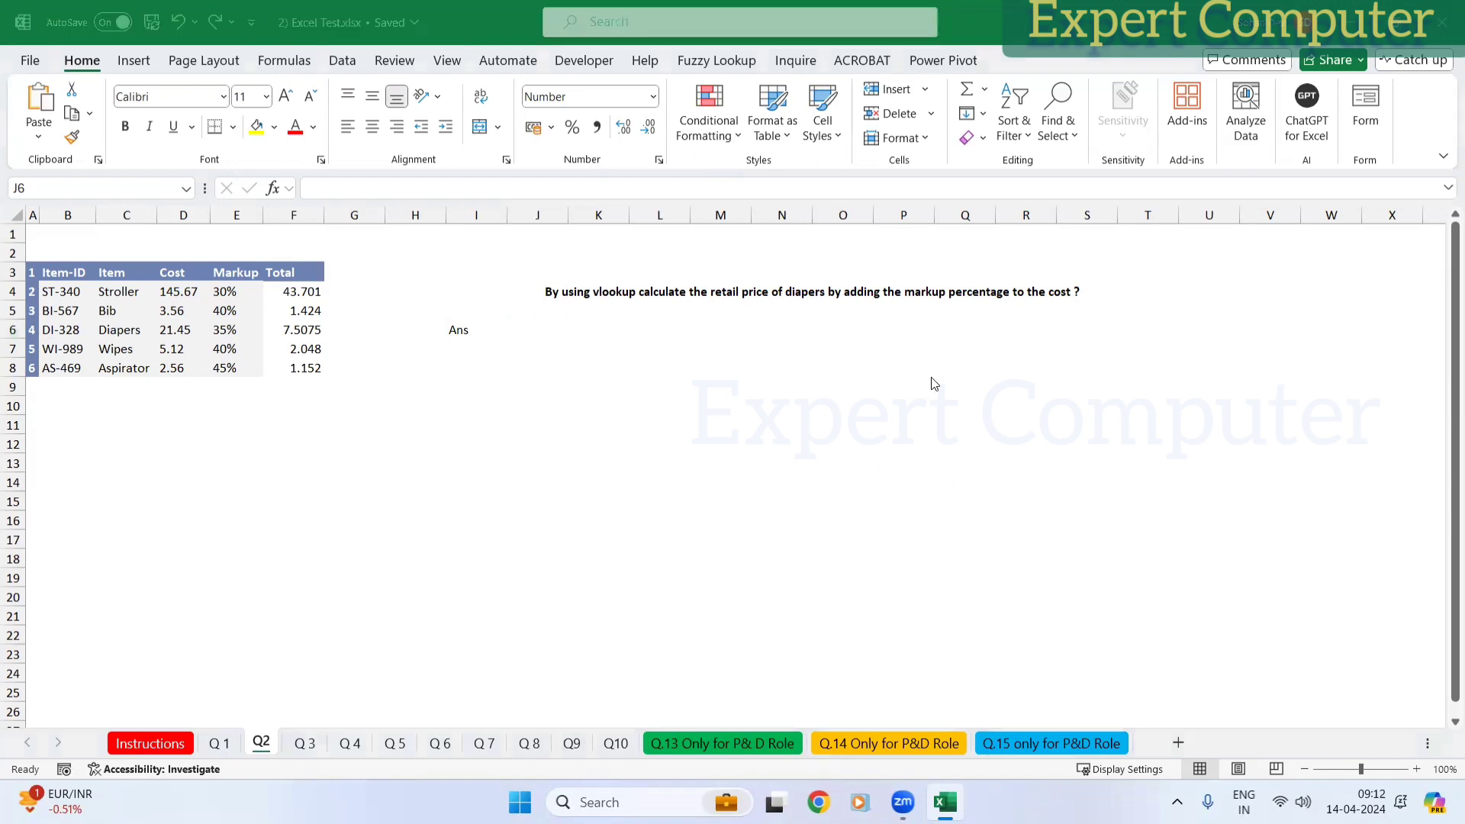
Step: Start a VLOOKUP in J6 with lookup value C6, absolute table array $A$3:$F$8 and column index 3
click(580, 330)
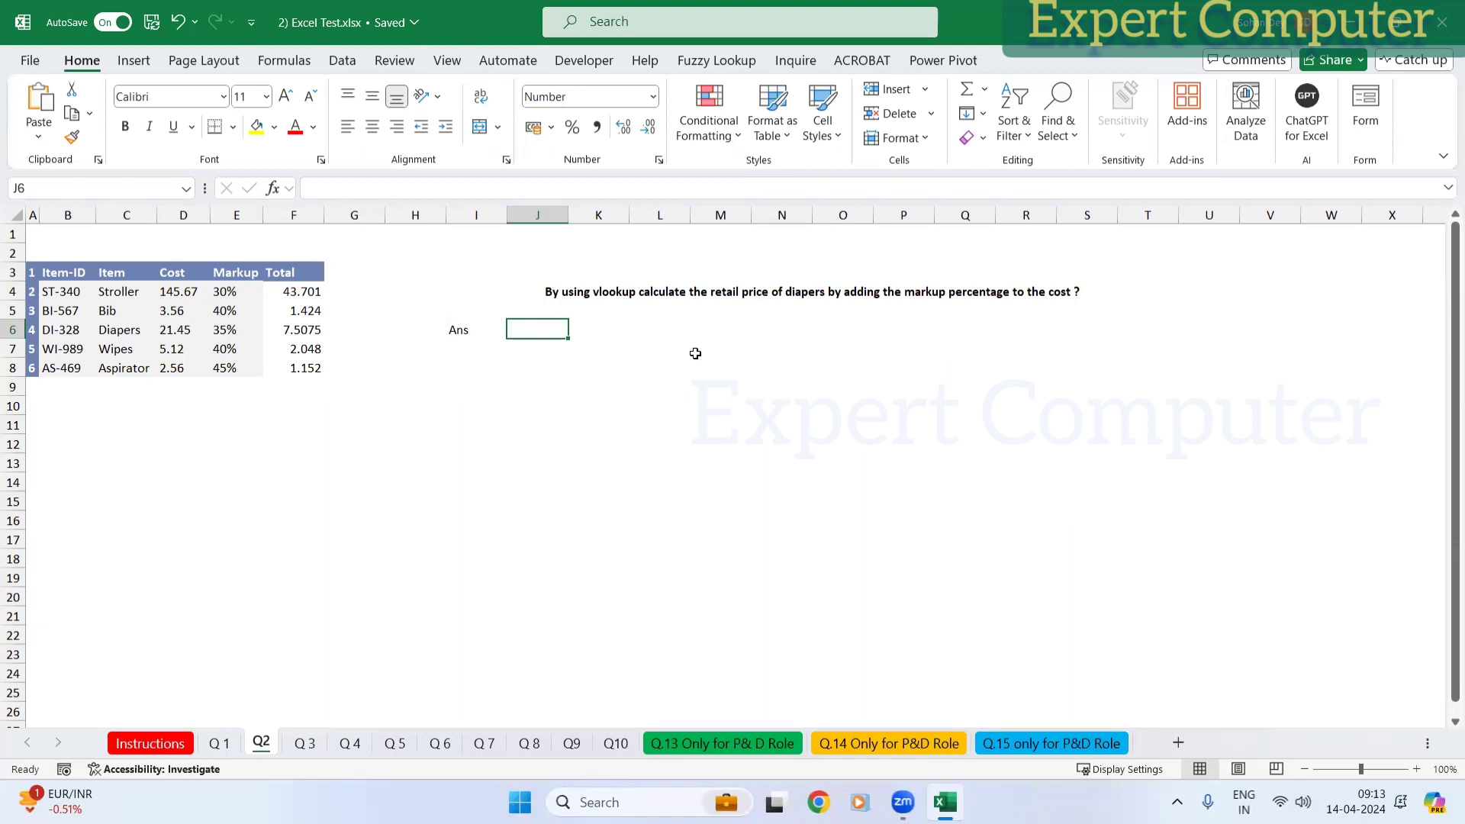
text(=VLOOKUP()
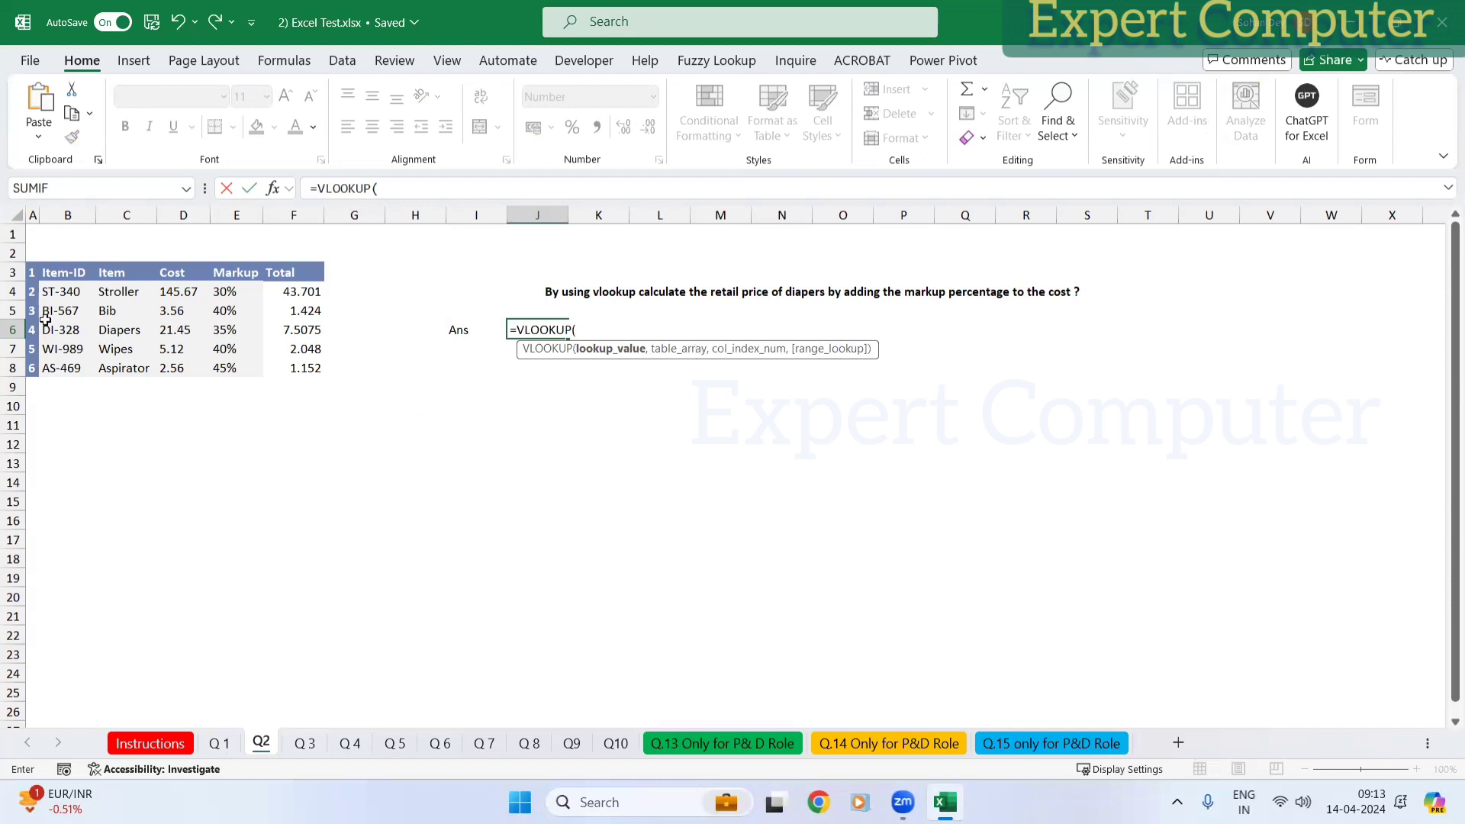
click(107, 331)
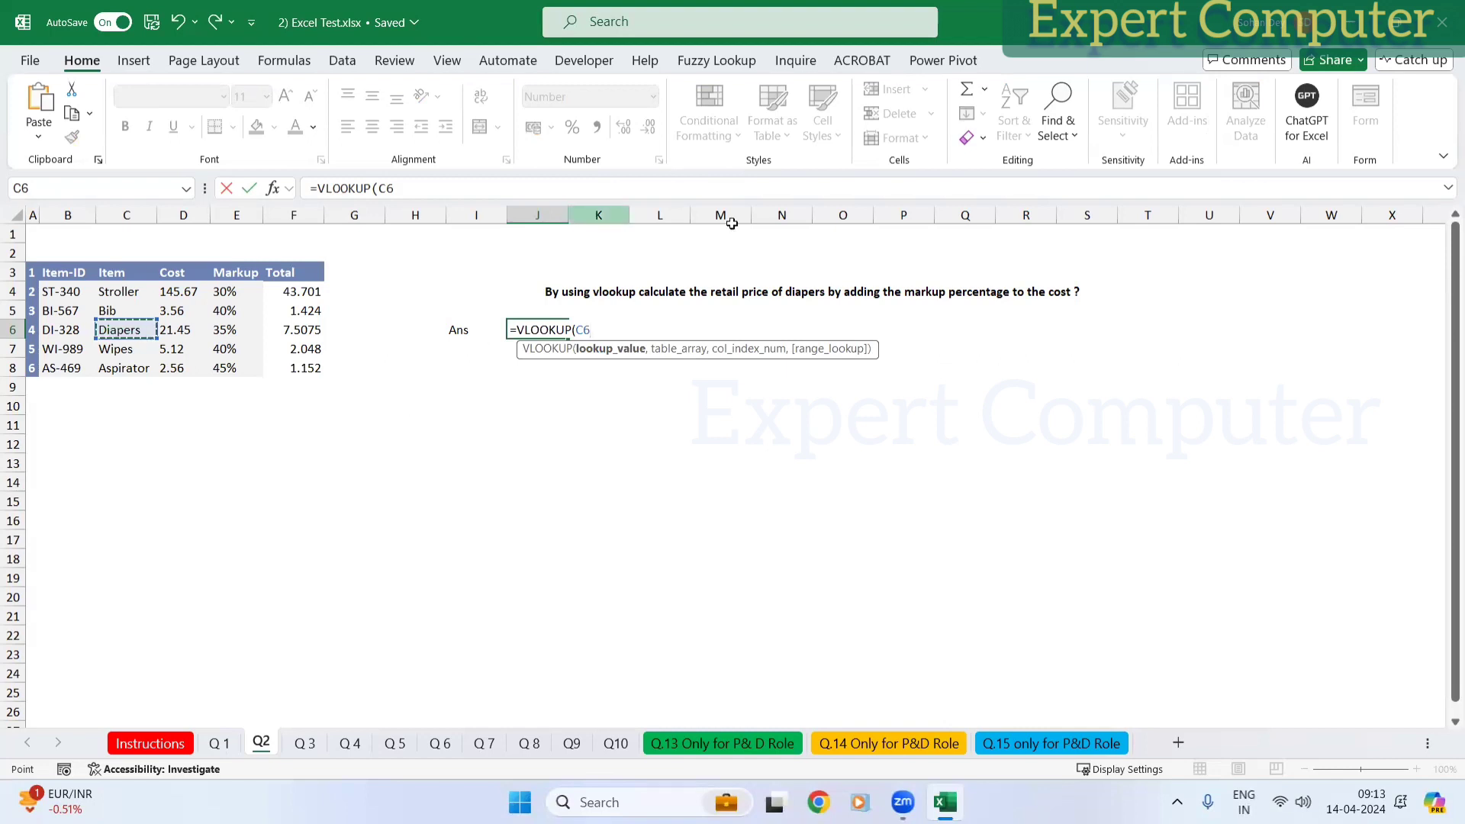
text(,)
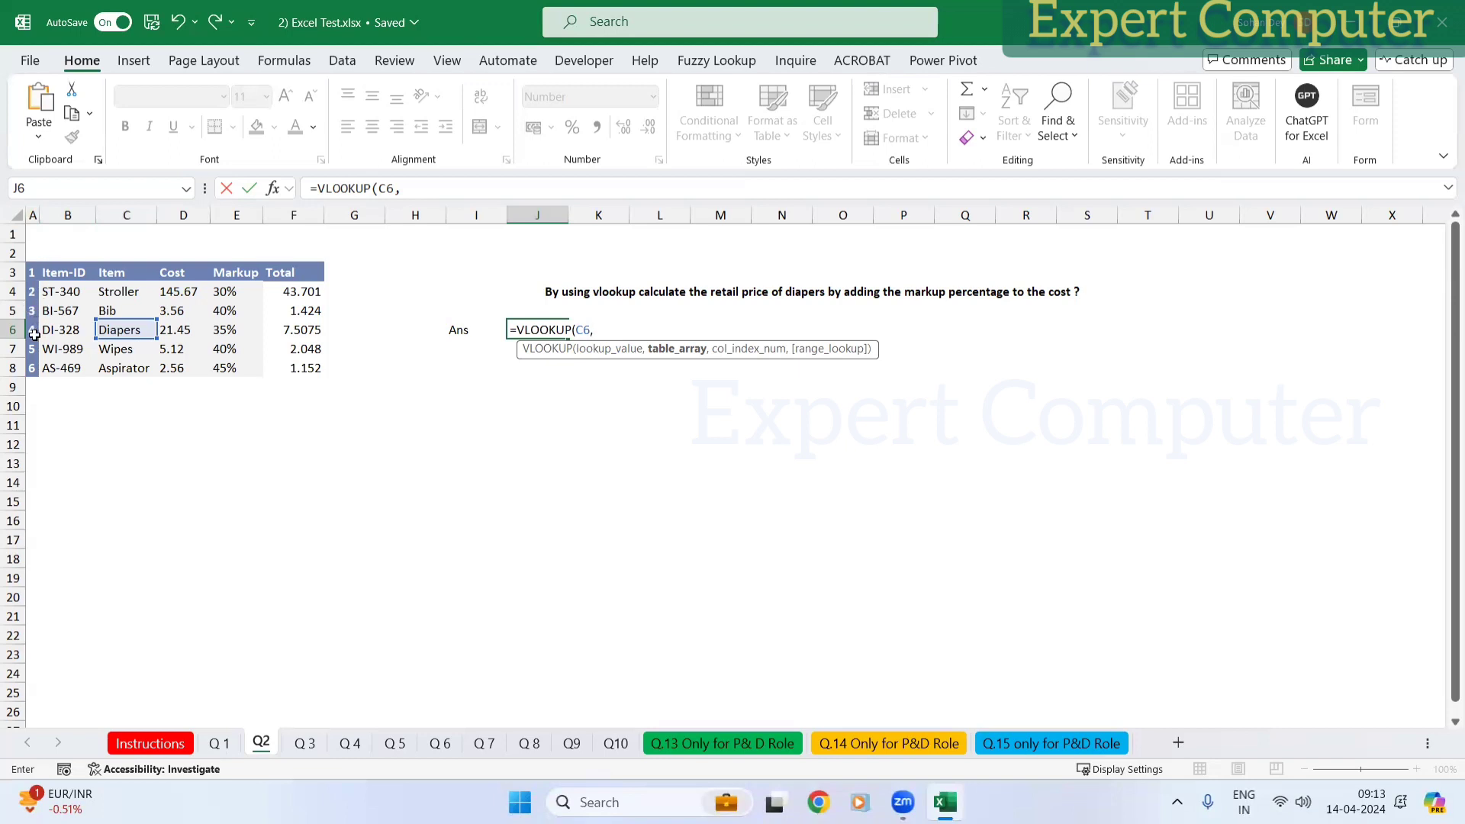
click(34, 273)
drag(34, 273, 319, 373)
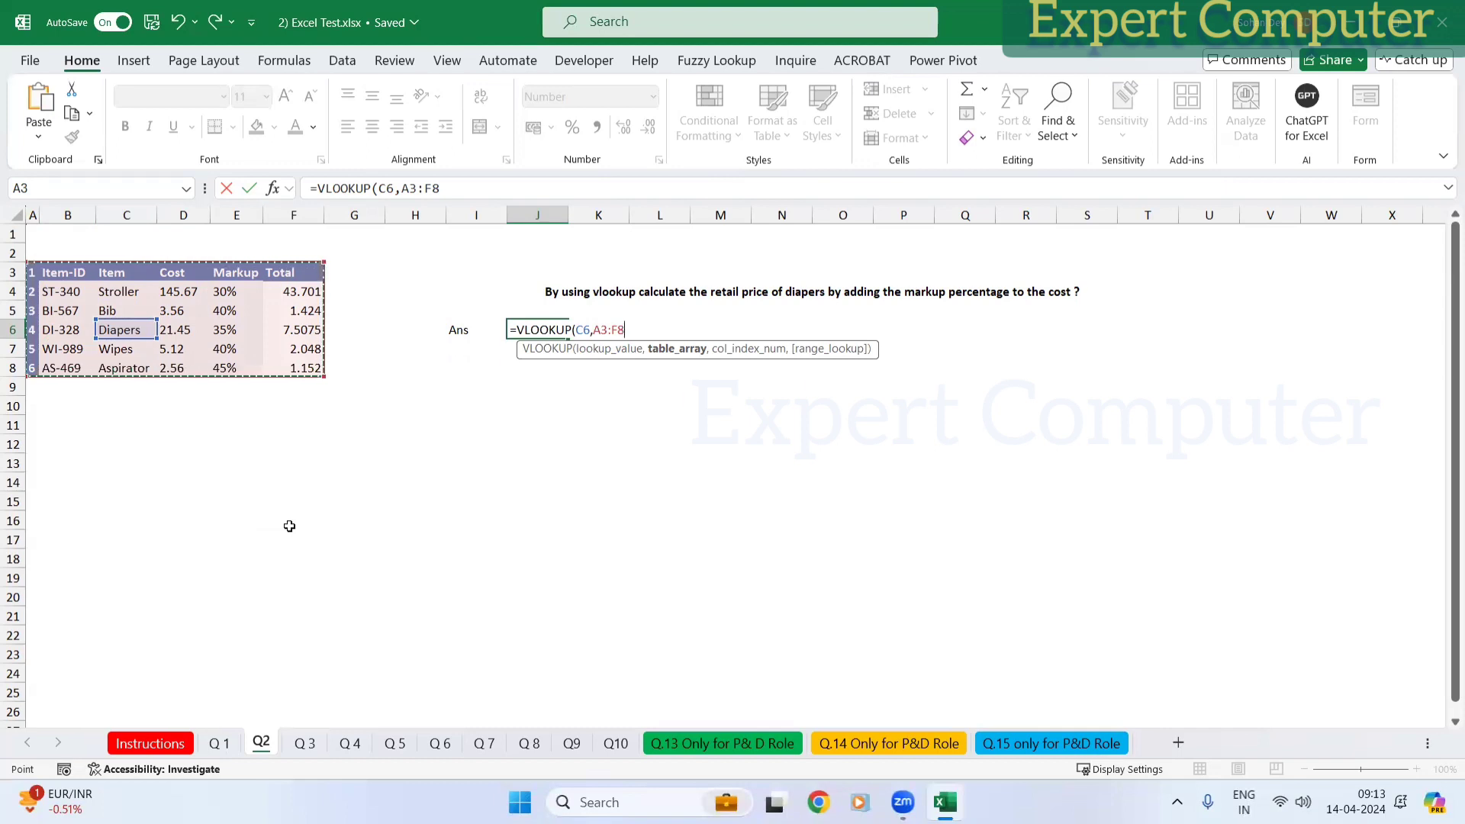
key(F4)
text(,3)
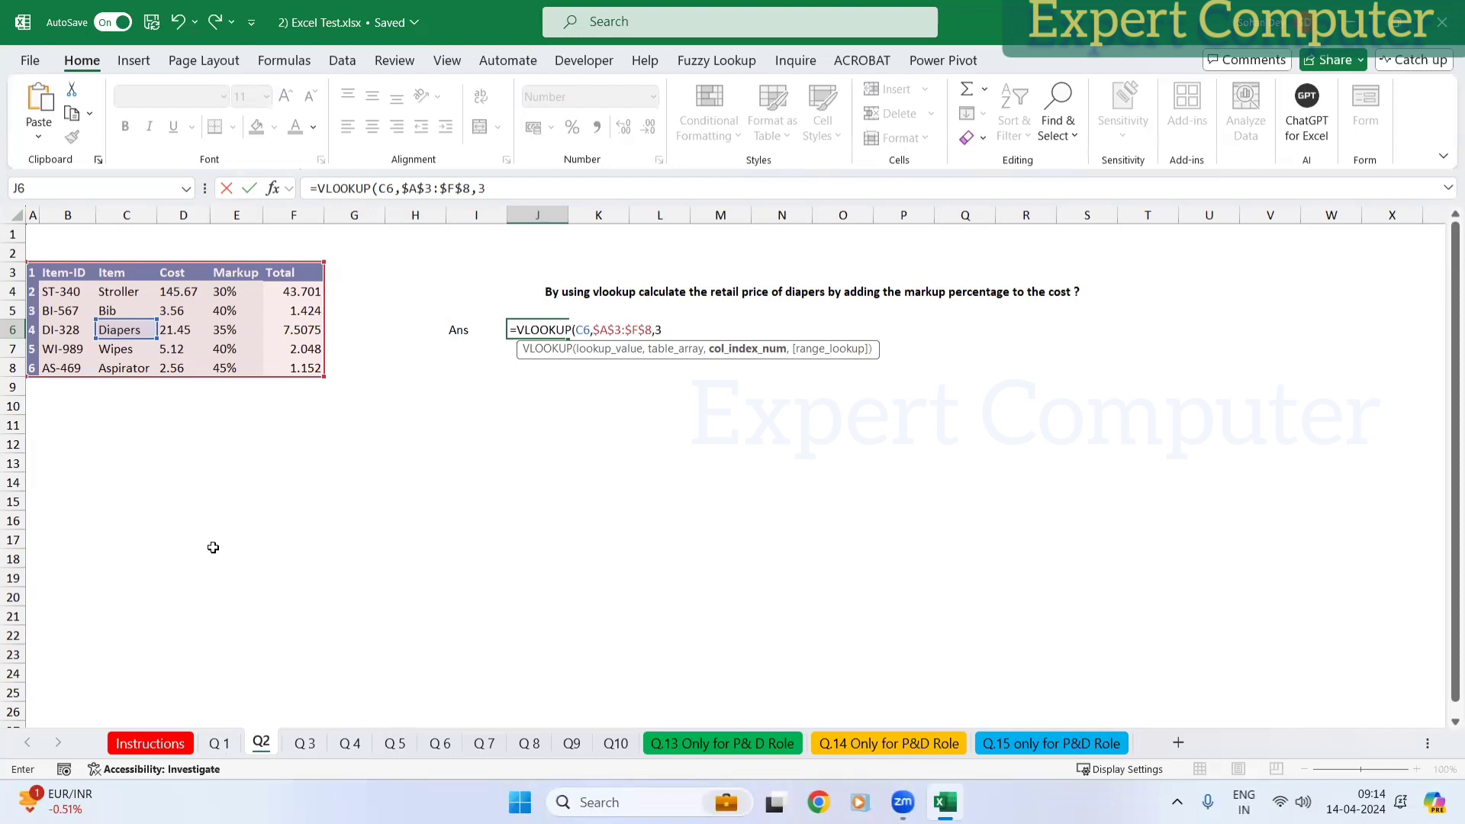
Step: Change the start of J6's table array to the Item column so it reads $C$3:$F$8
click(608, 330)
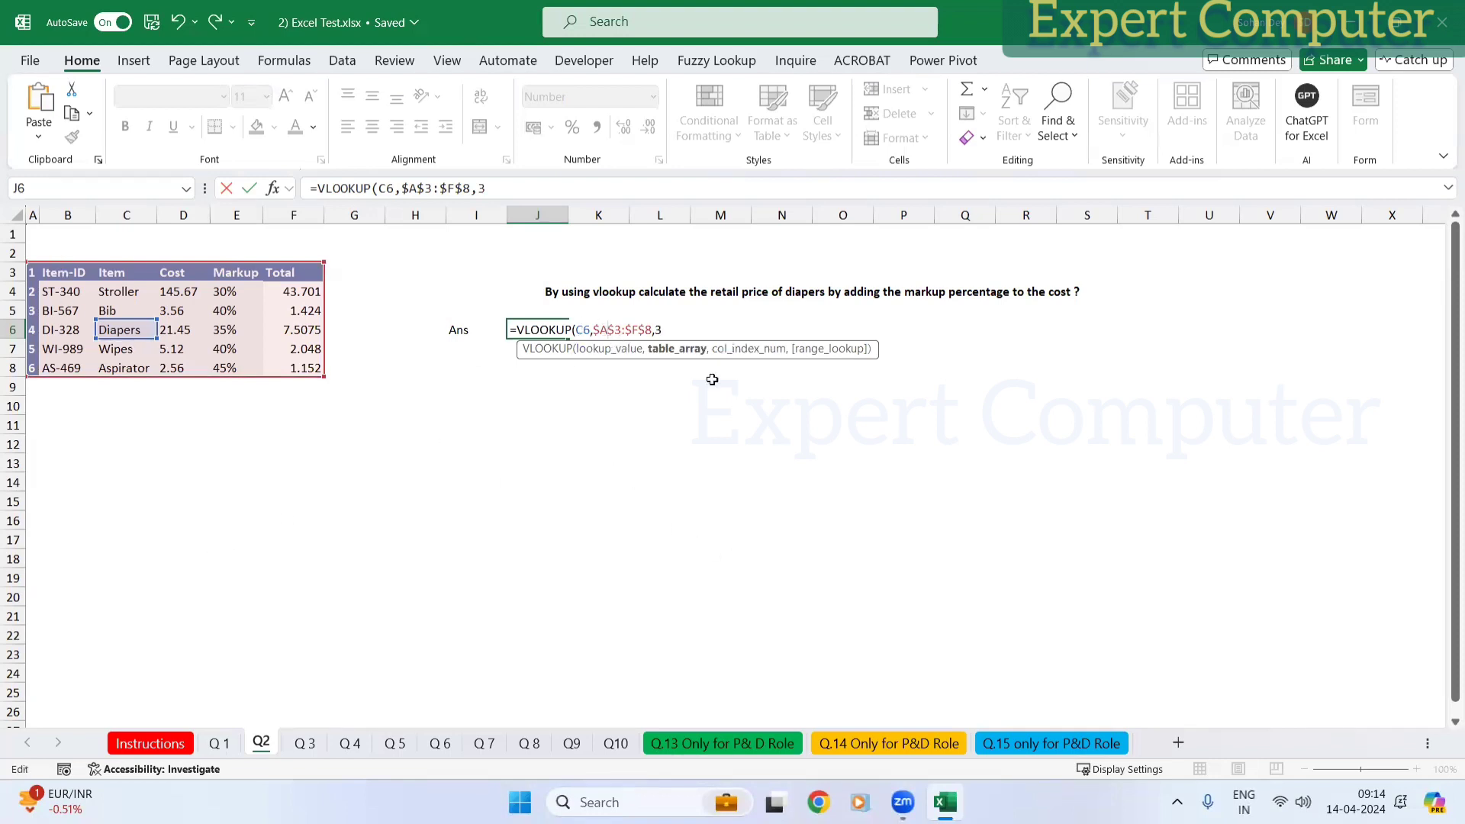
key(BackSpace)
text(C)
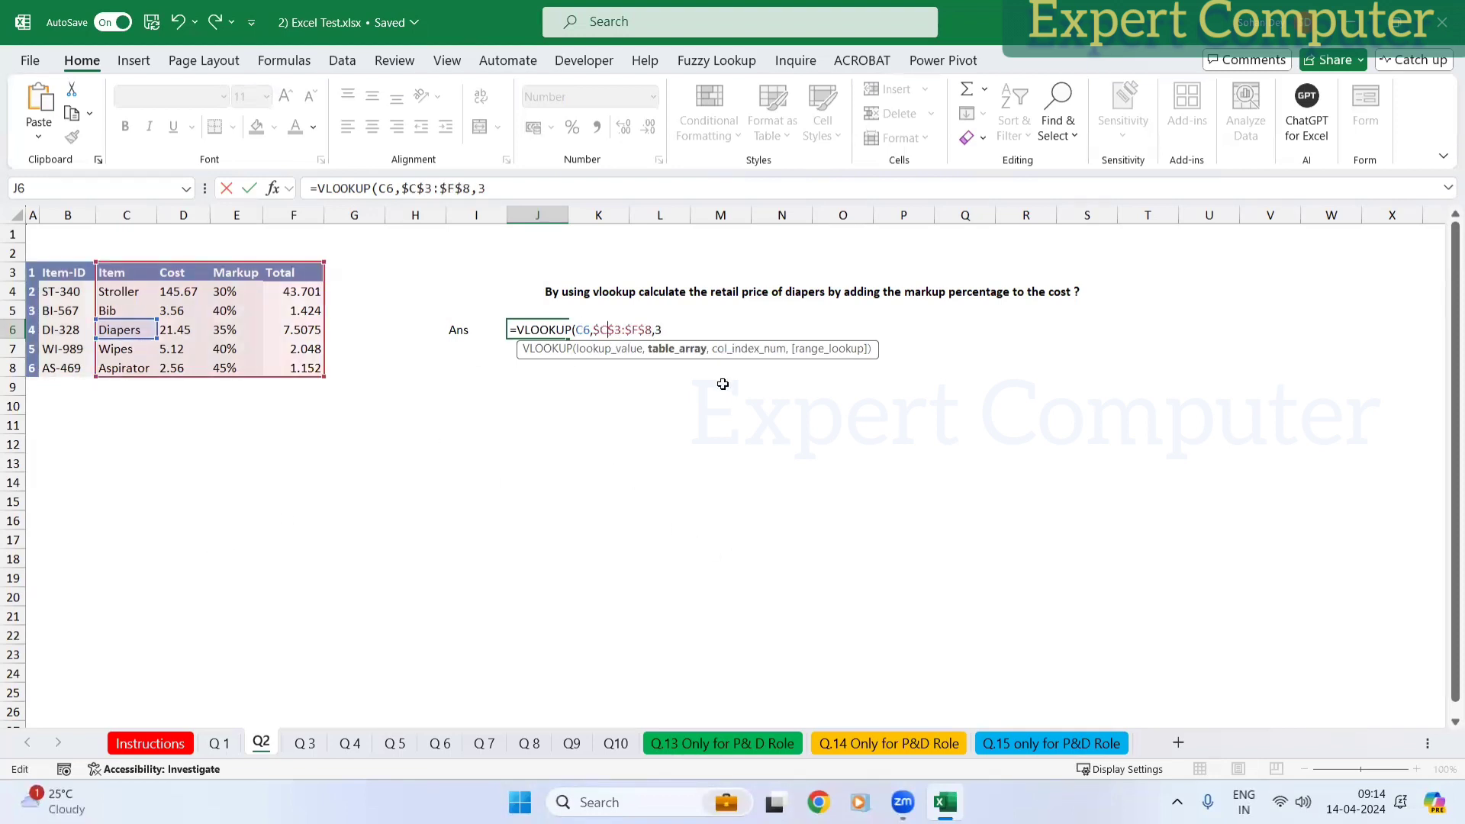
Step: Complete J6's formula with exact match 0 as =VLOOKUP(C6,$C$3:$F$8,3,0) and reselect the cell
click(686, 334)
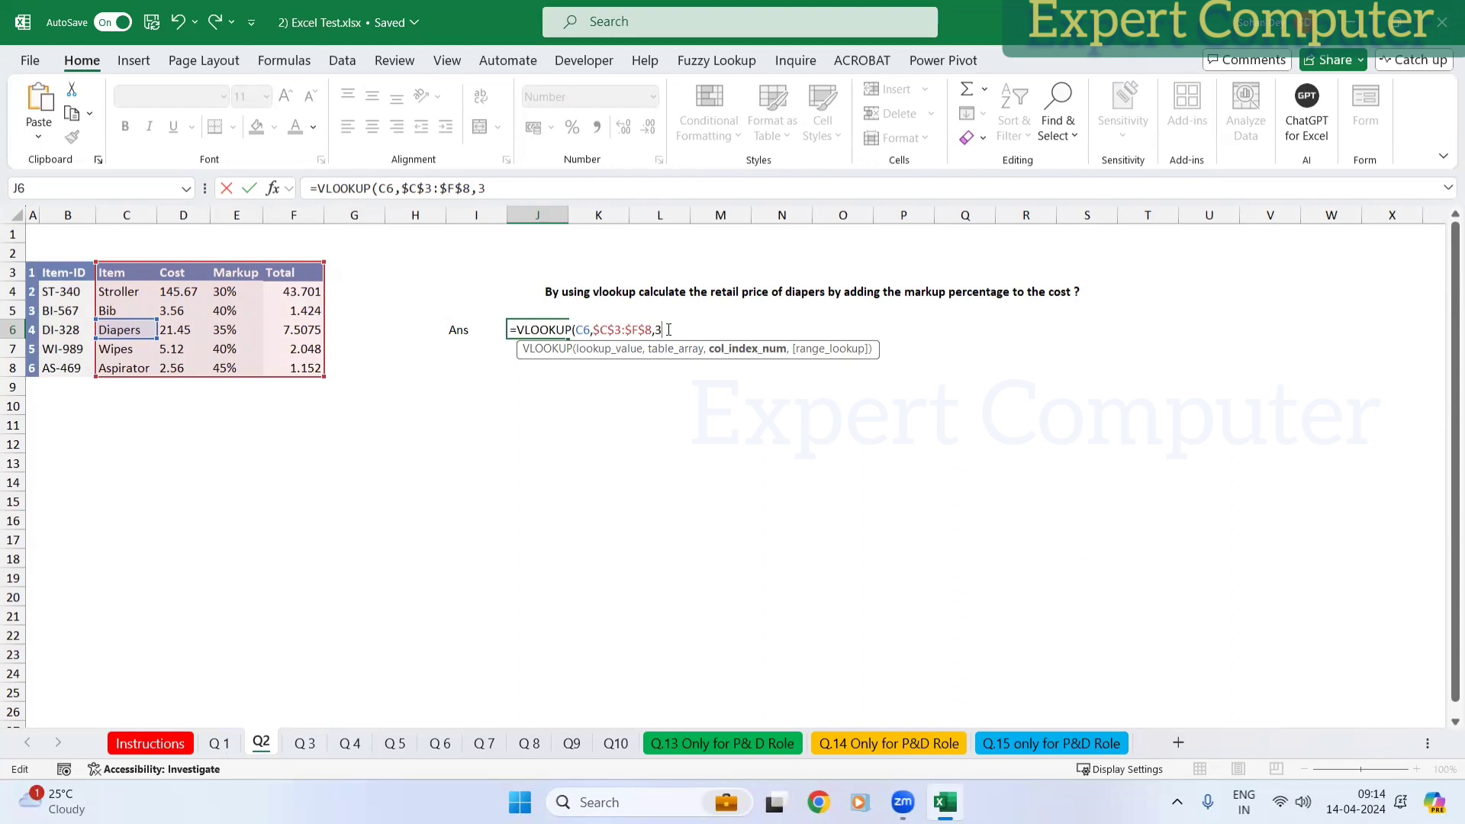
text(,TRUE)
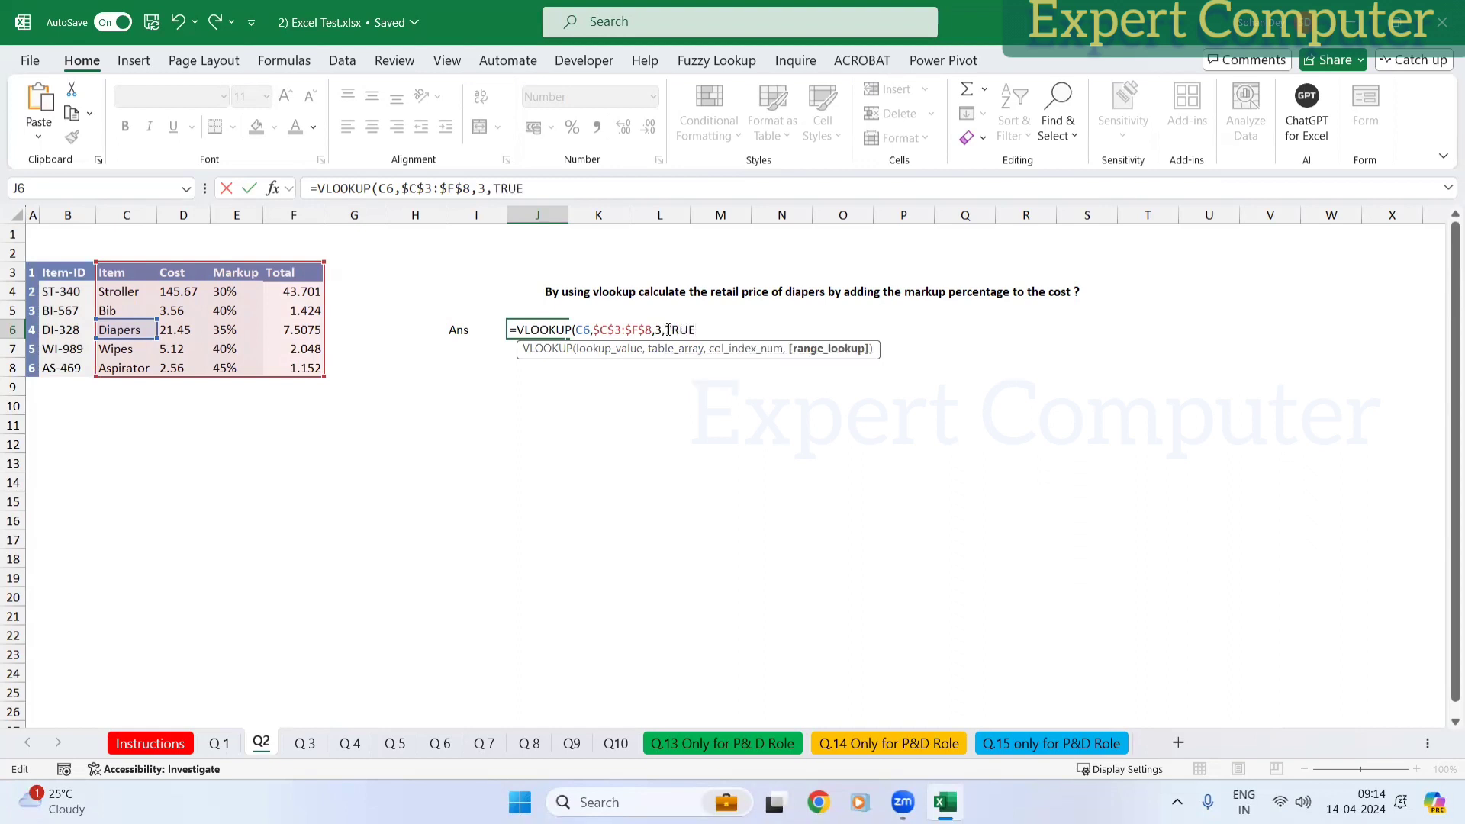
key(BackSpace)
key(BackSpace)
key(BackSpace)
key(BackSpace)
text(0)
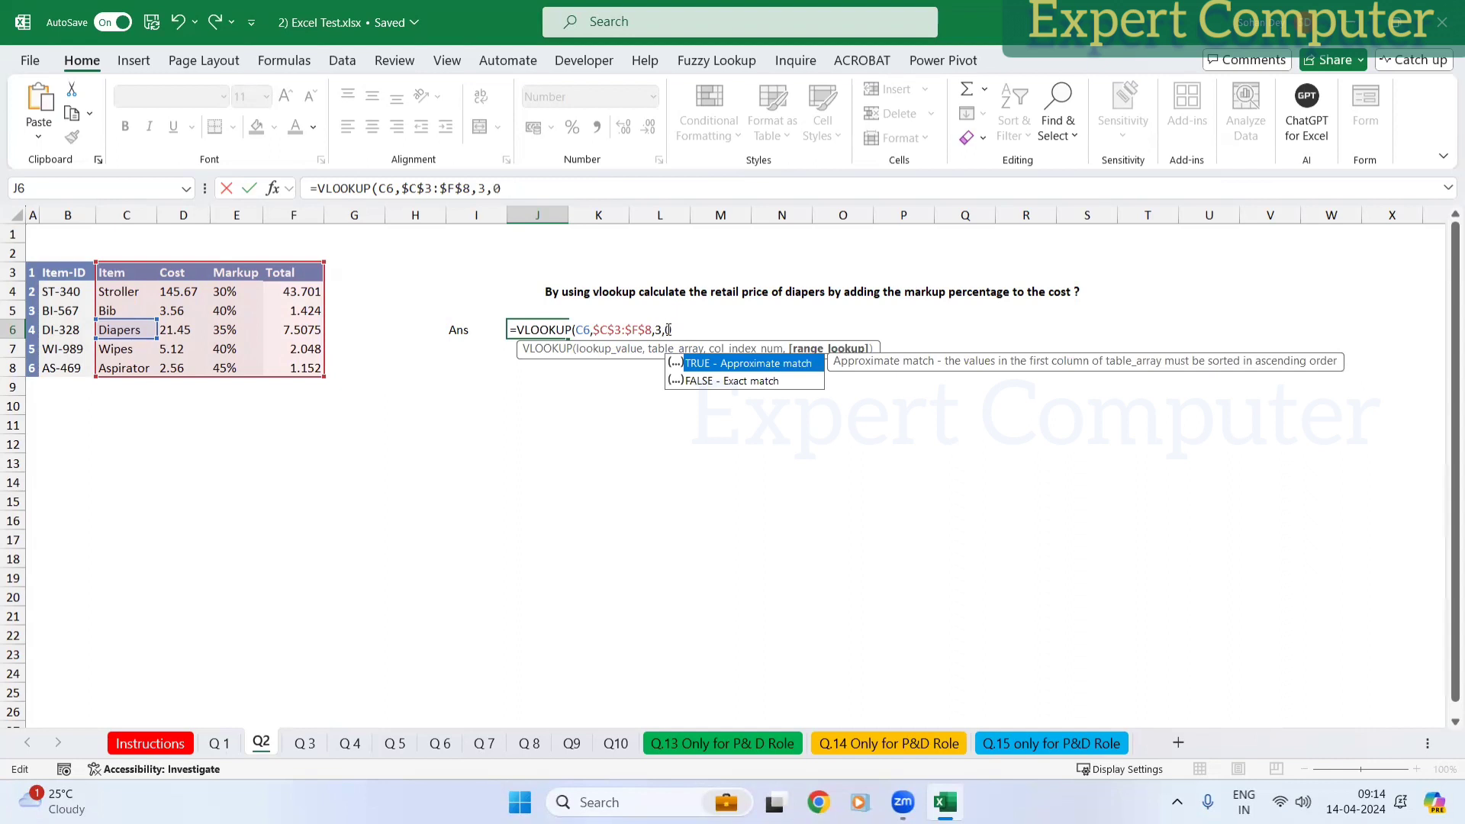
text())
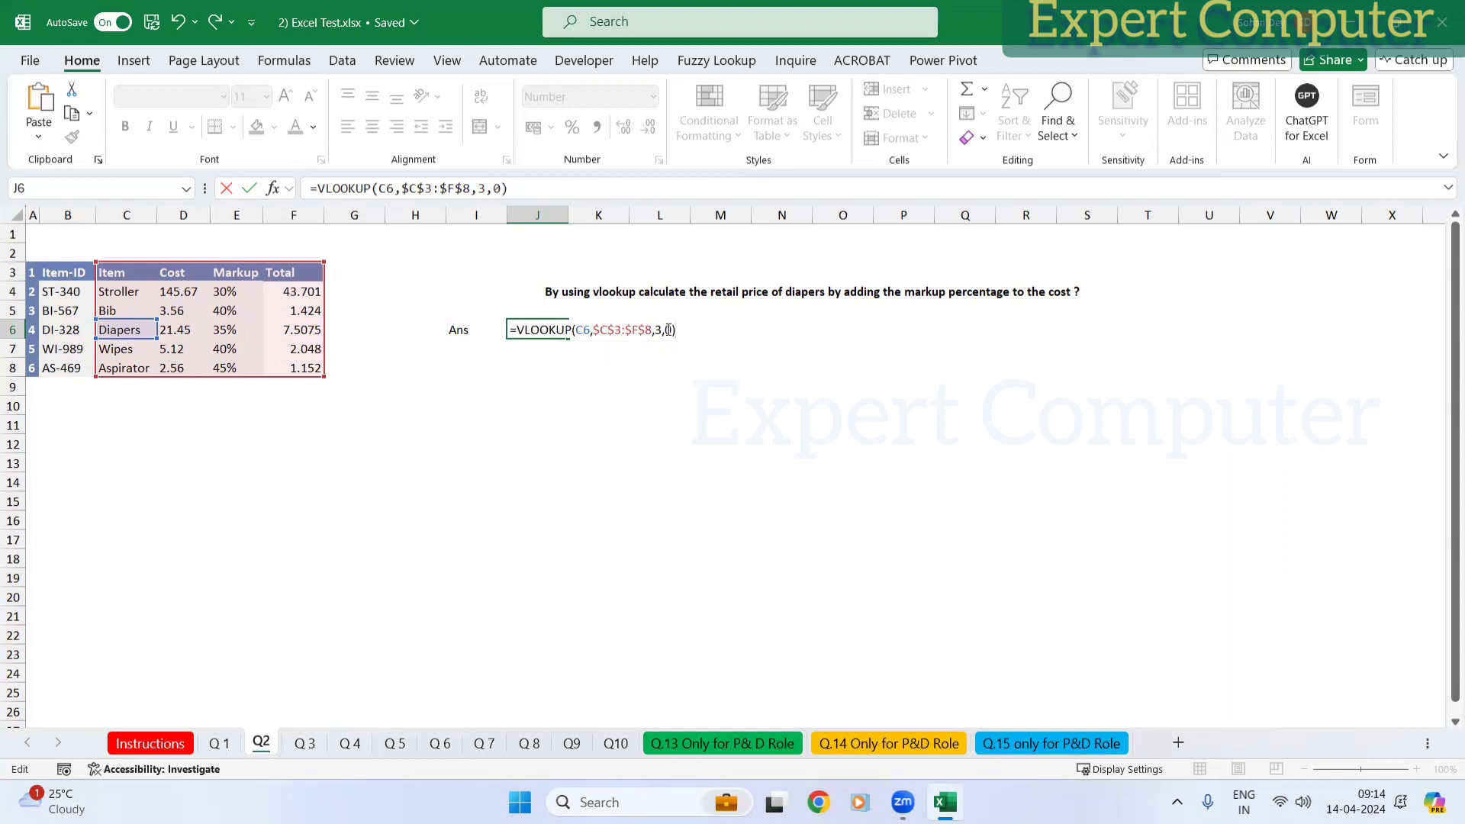
key(Return)
text(\)
key(Up)
key(Down)
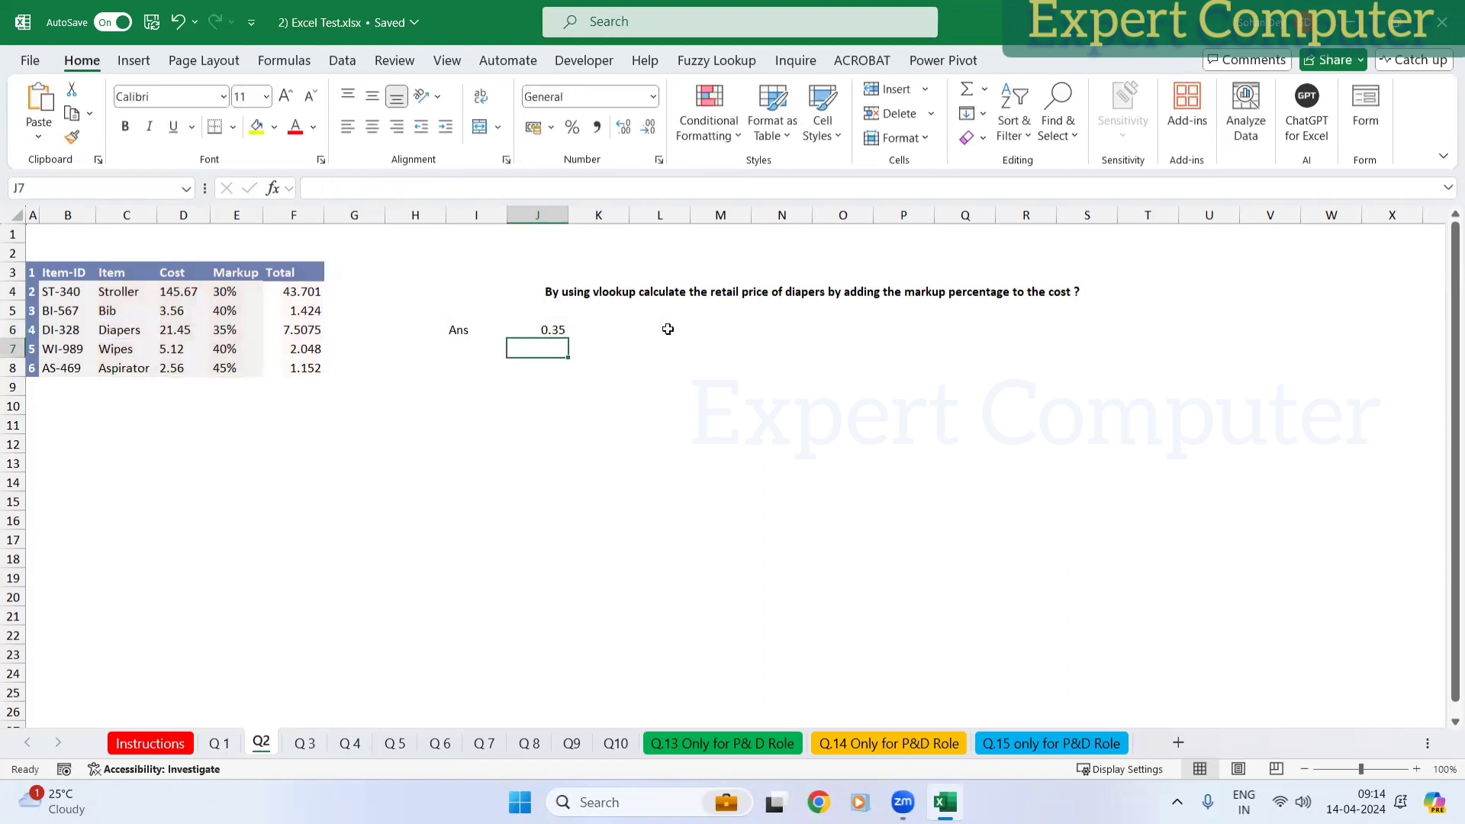
key(Up)
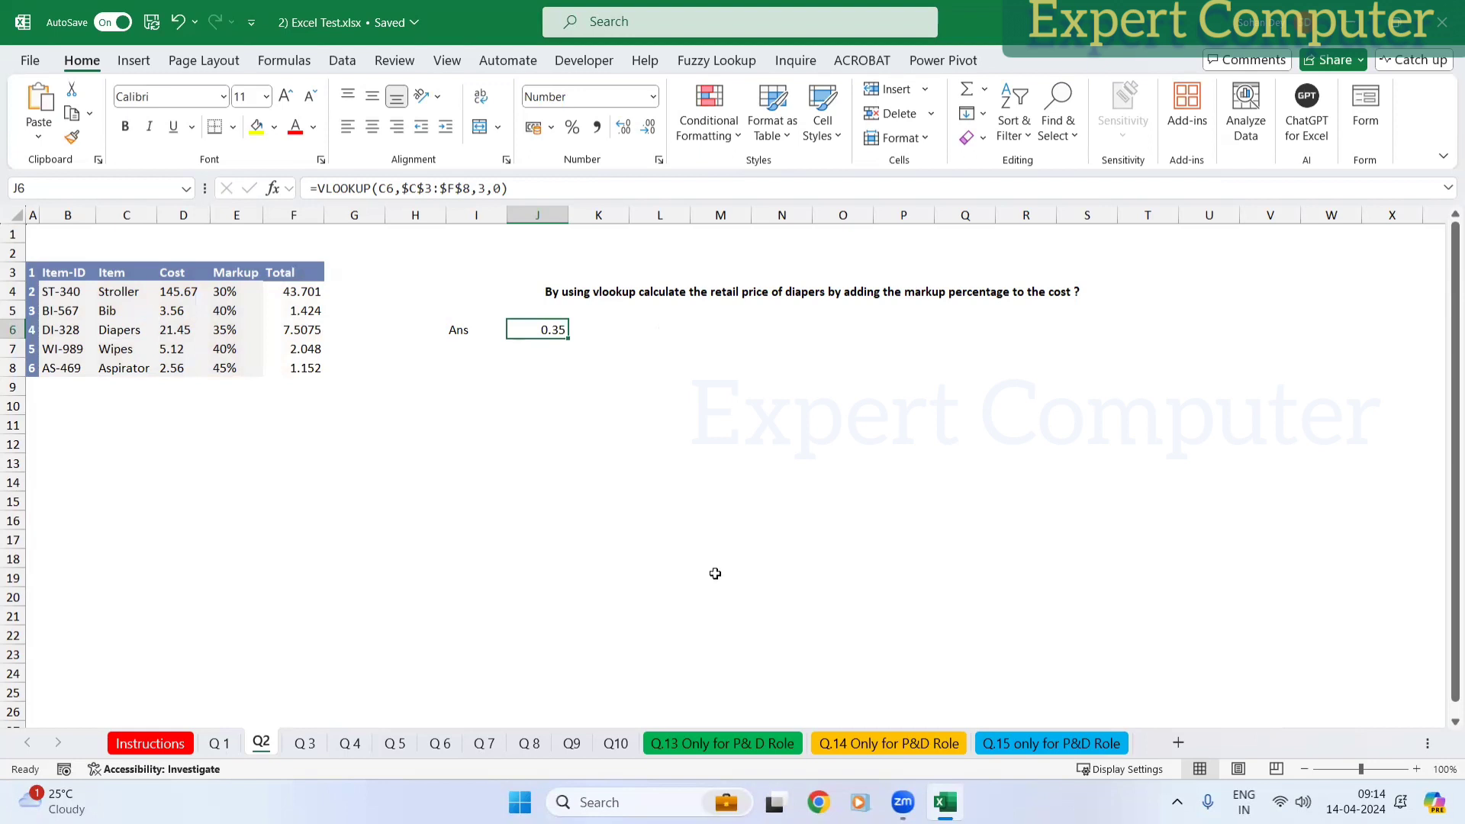
Step: Check the diapers' markup in E6 and total formula in F6, and review the arguments of J6's VLOOKUP
click(225, 331)
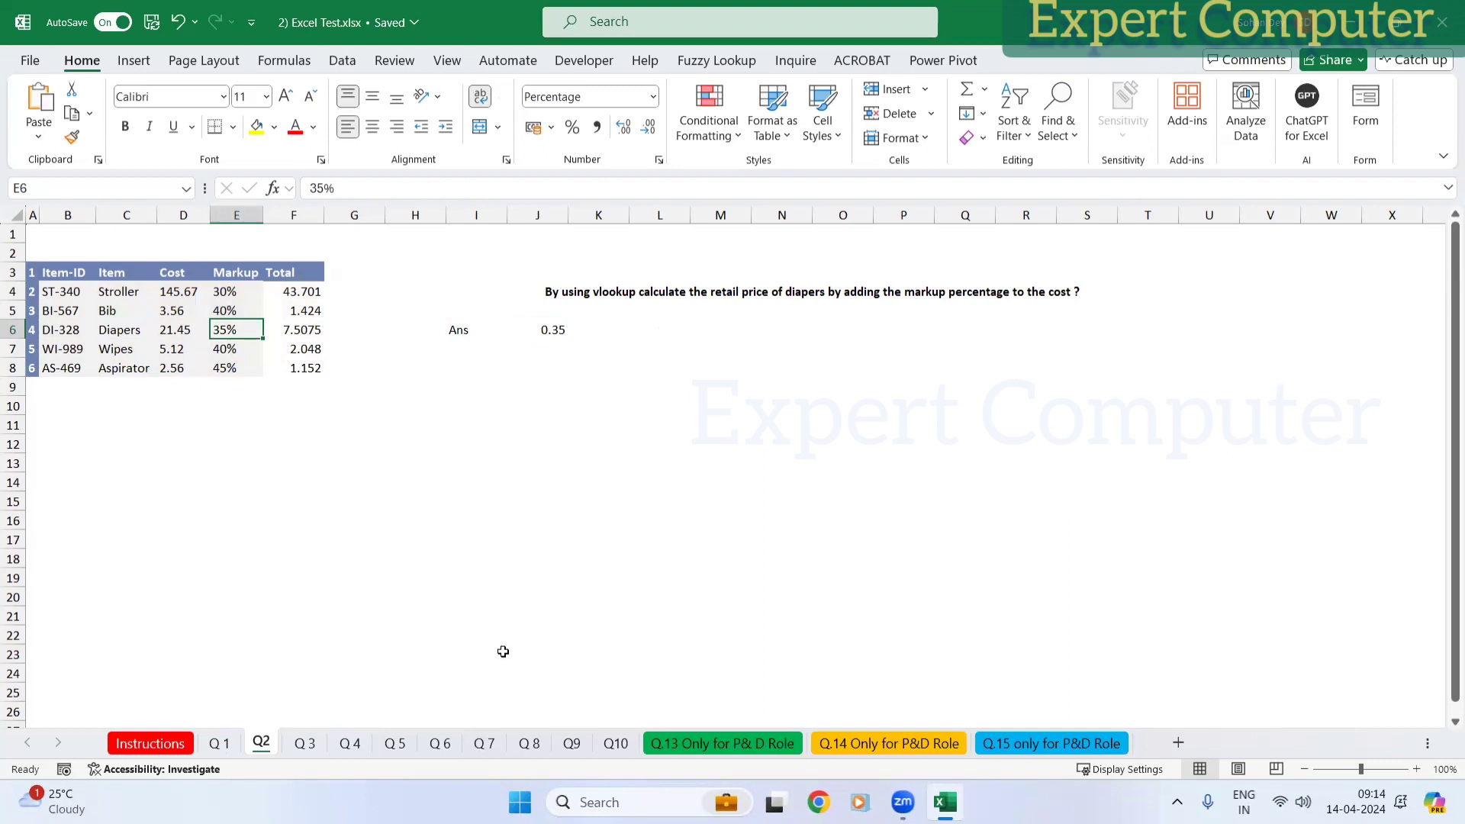
click(559, 330)
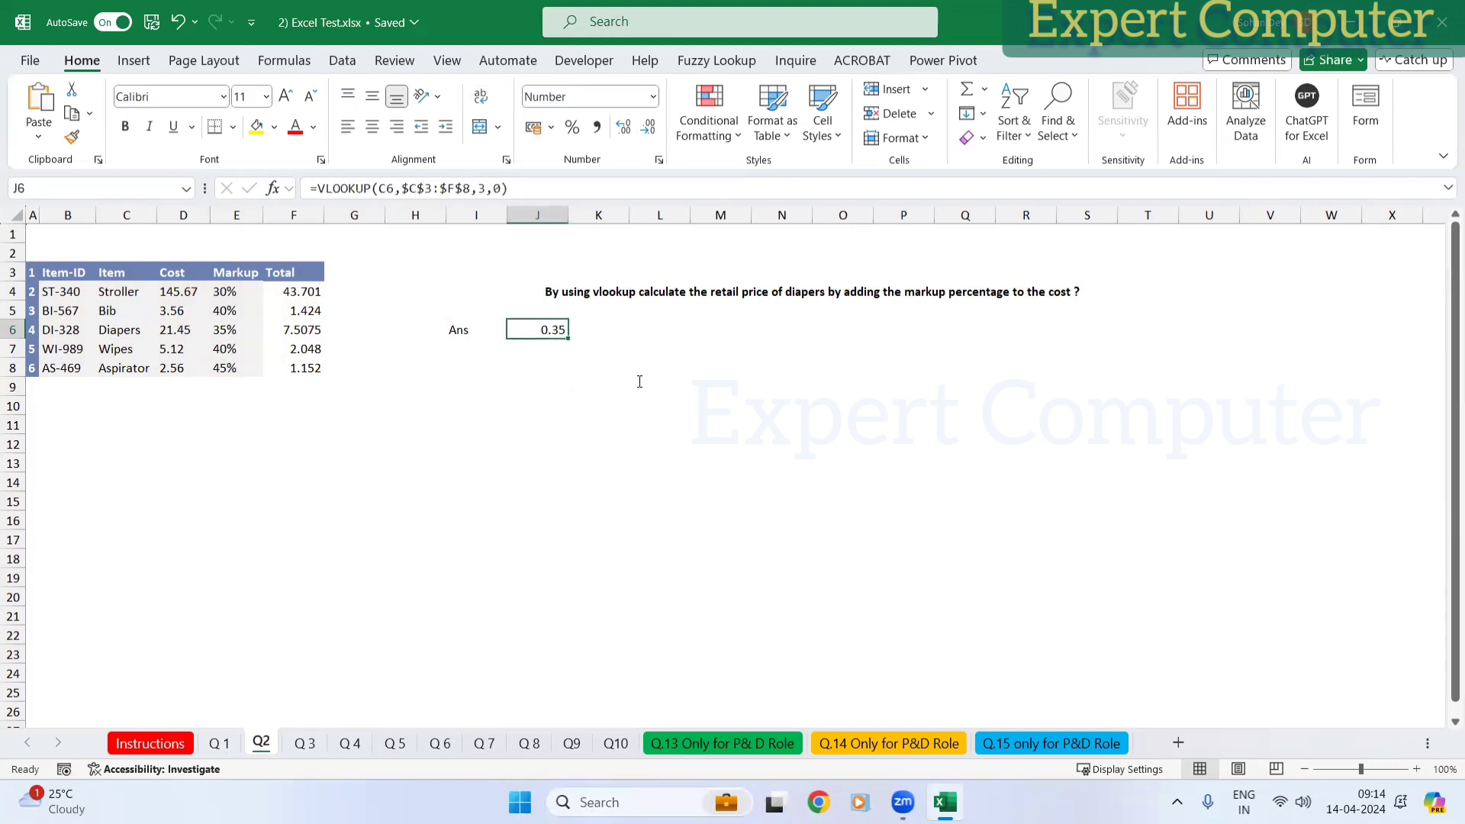
key(F2)
click(293, 333)
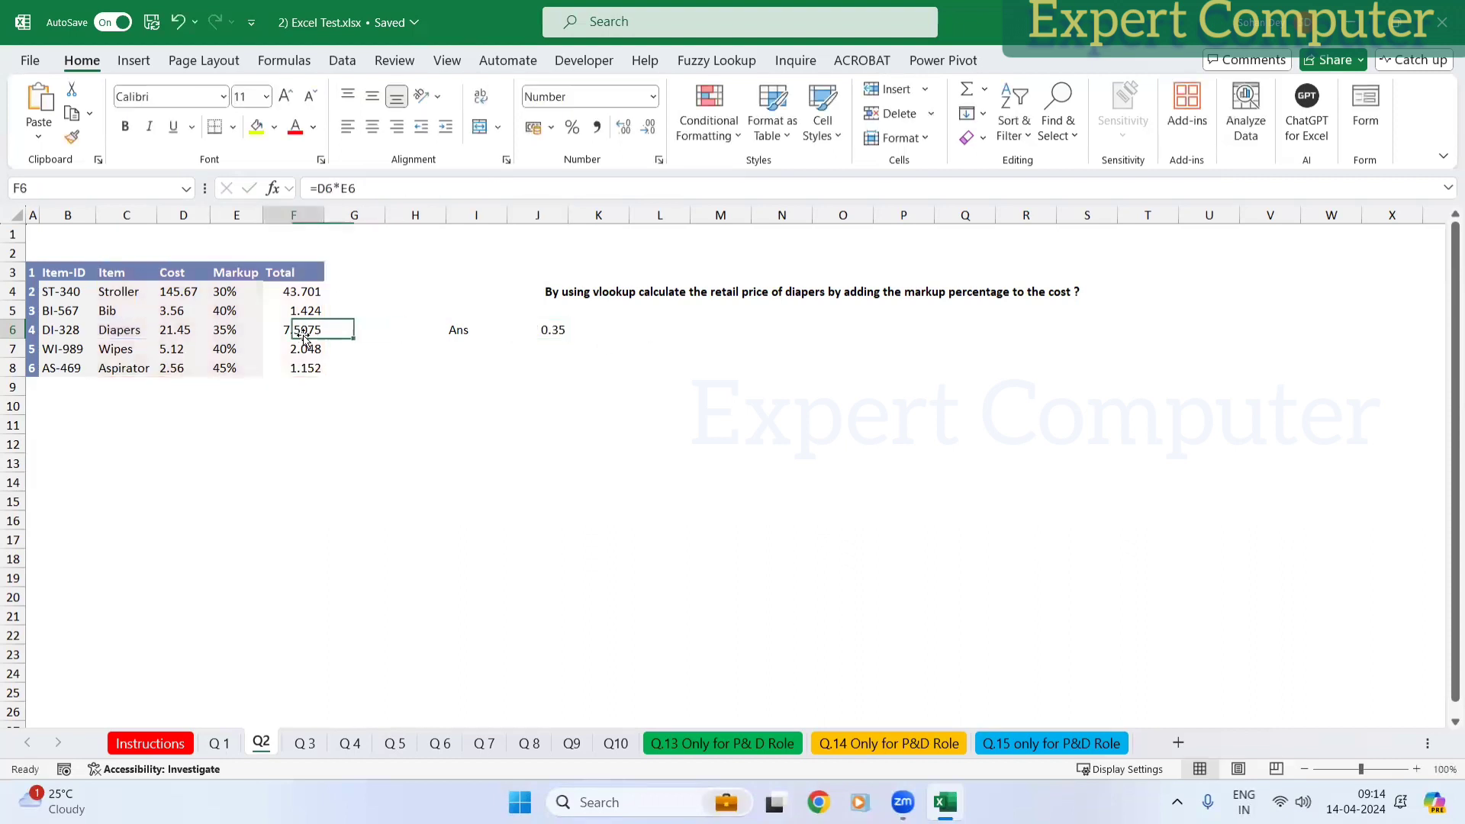
key(F2)
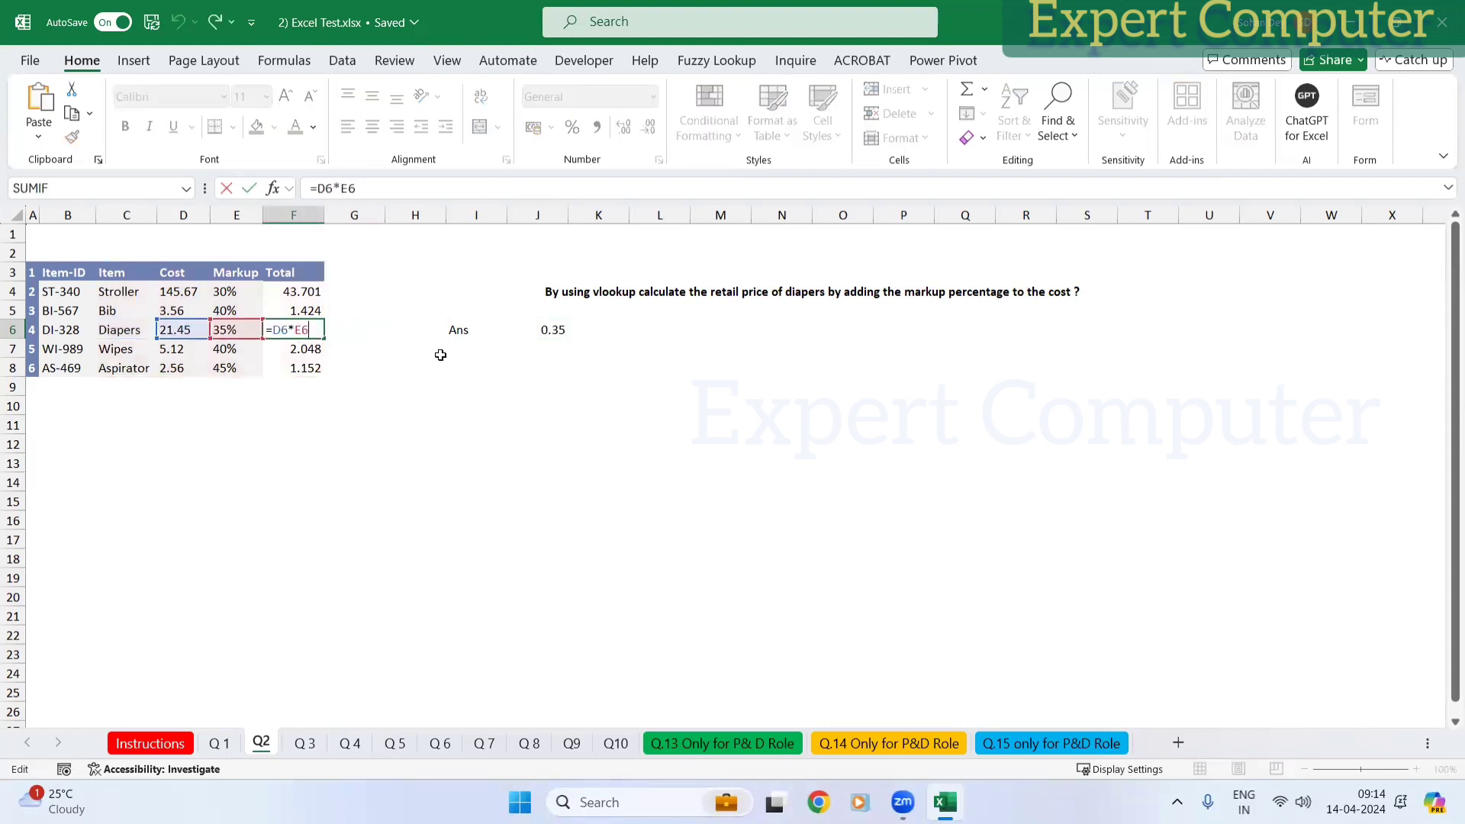
key(Escape)
click(540, 329)
key(F2)
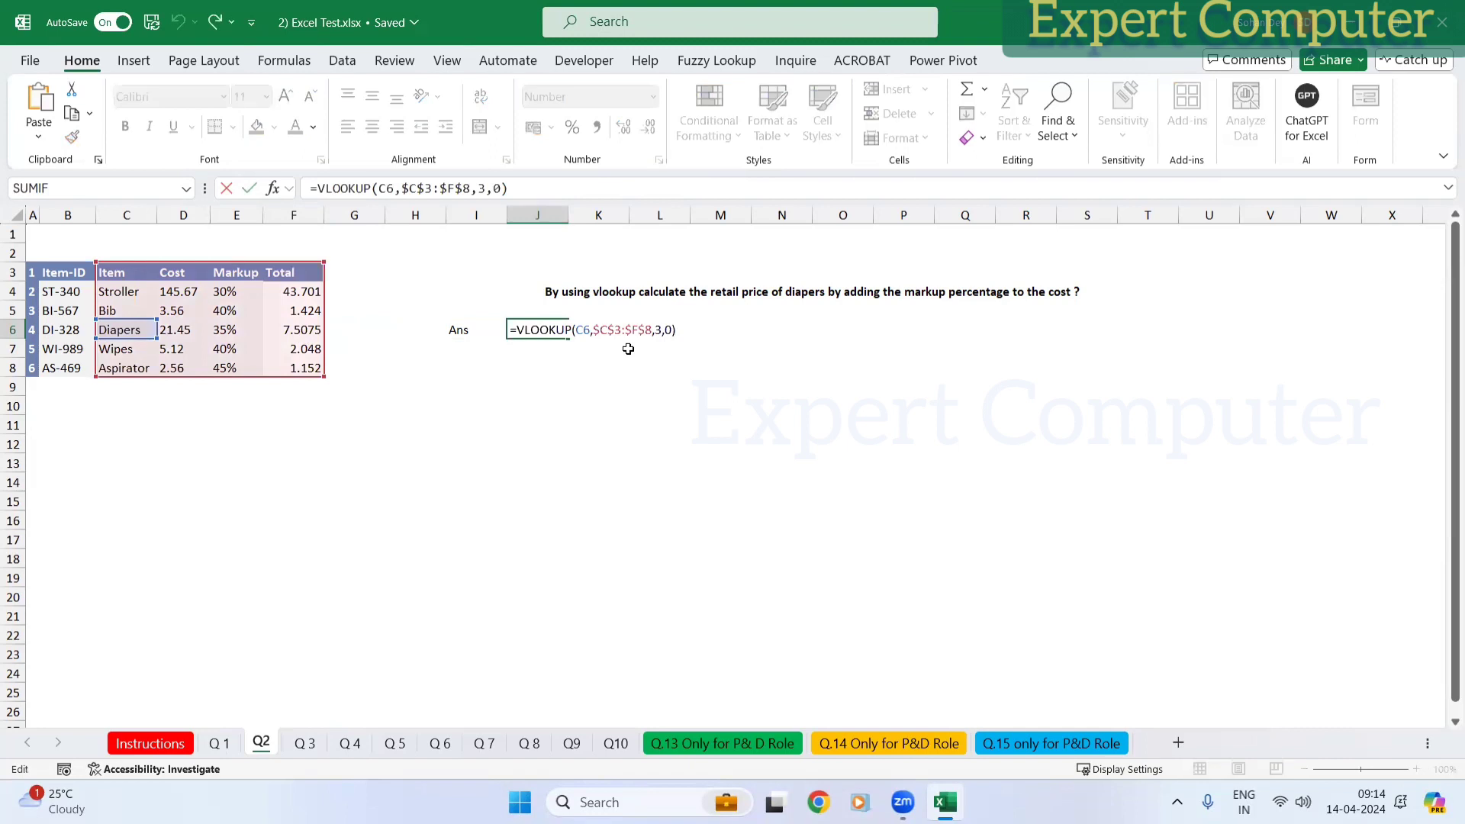
click(792, 142)
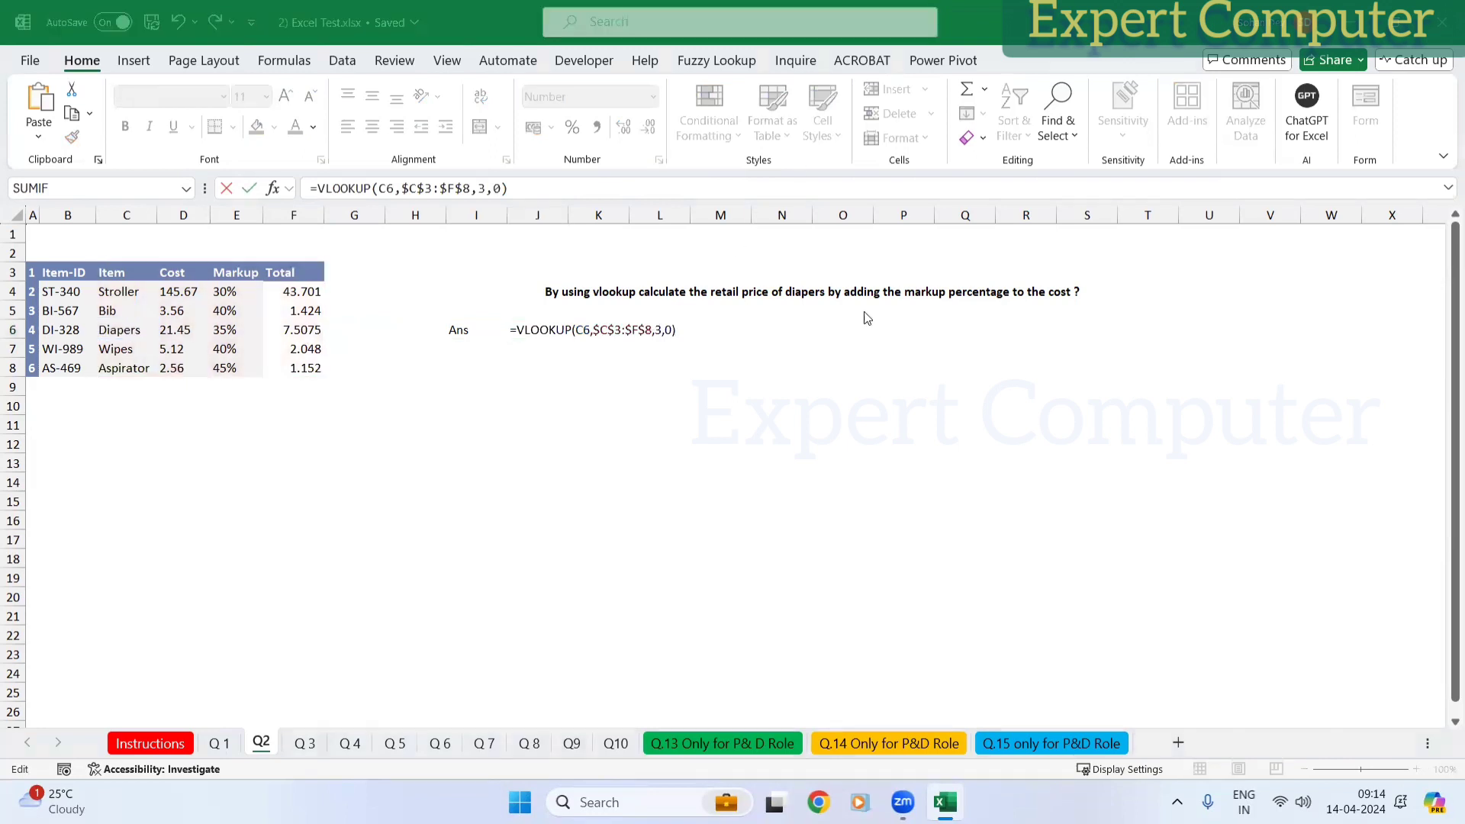
click(662, 328)
click(661, 329)
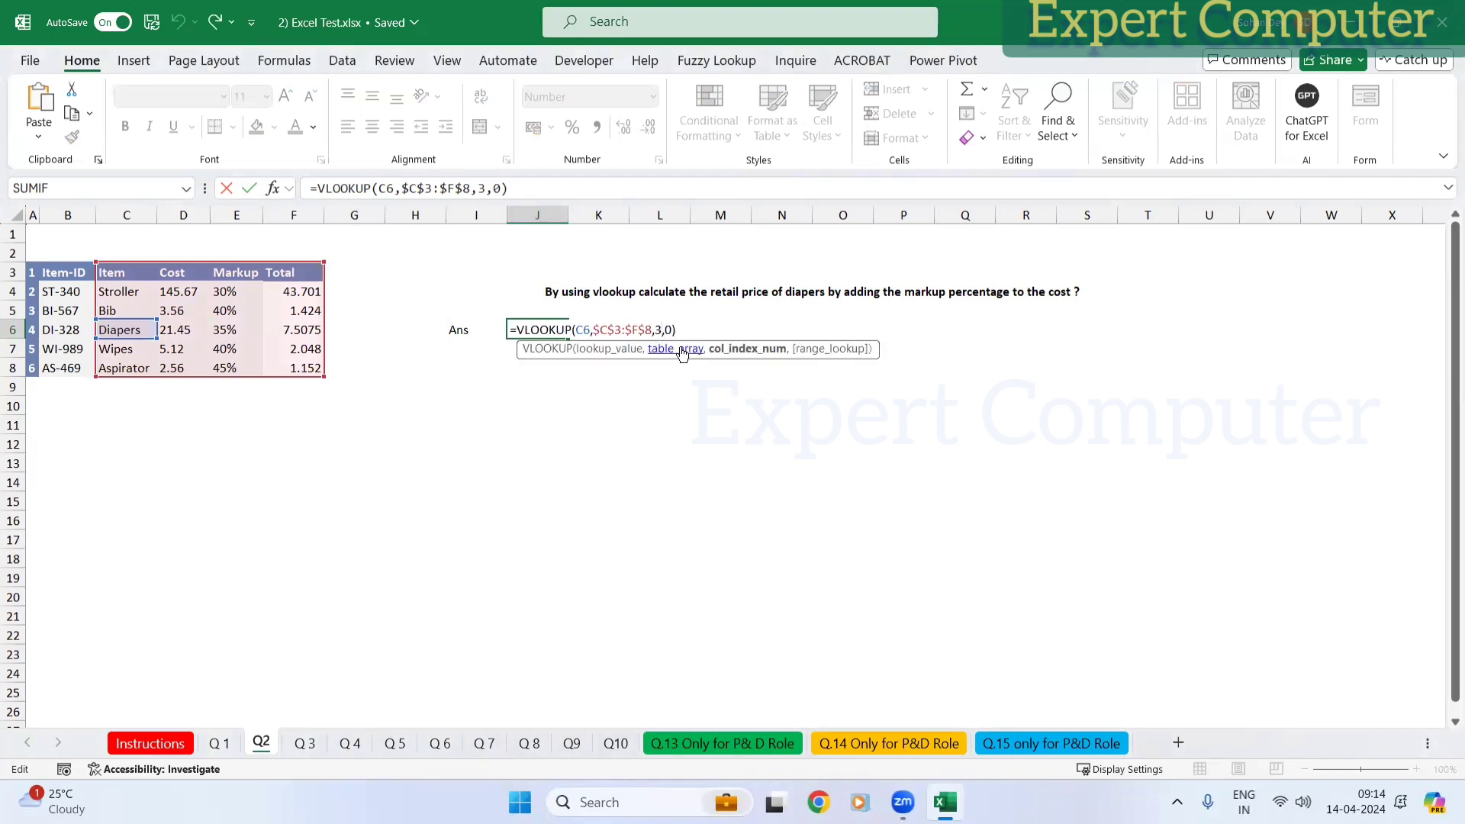
key(Tab)
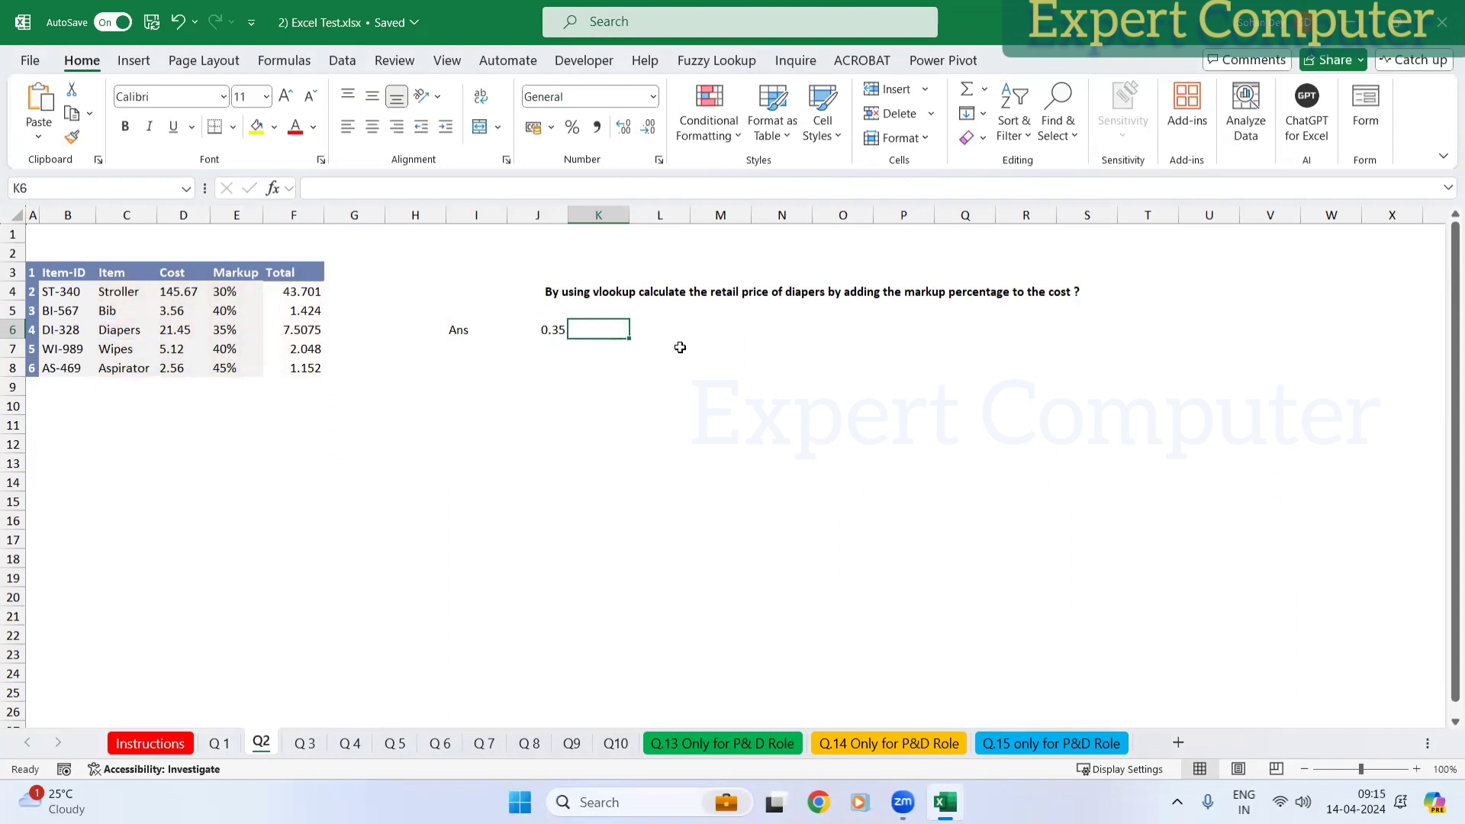
Step: Copy the full text of J6's VLOOKUP formula and paste it into K6
key(Left)
key(F2)
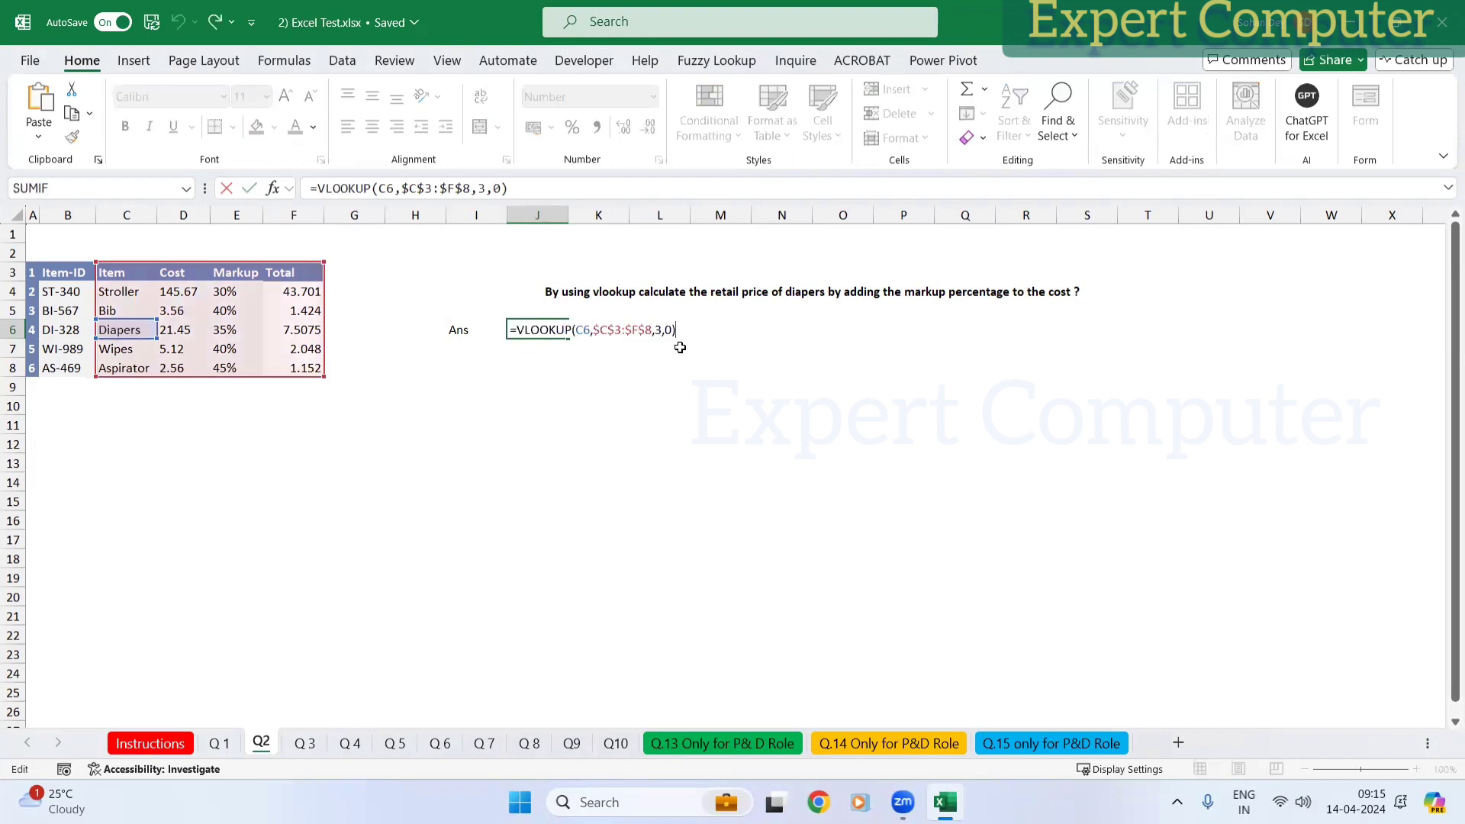
key(shift+Home)
key(ctrl+c)
key(Tab)
key(F2)
key(ctrl+v)
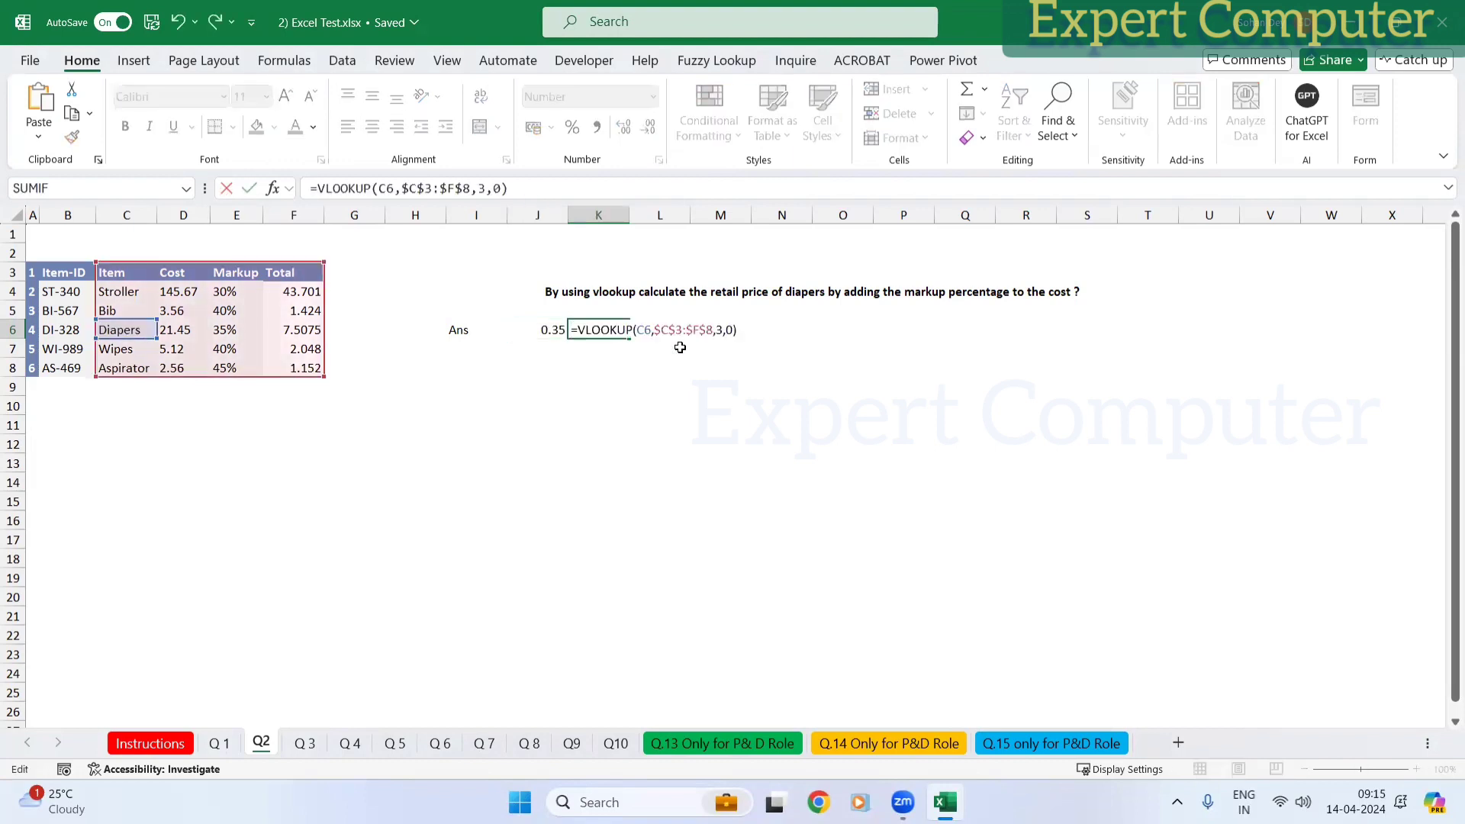
Step: Replace the column index in K6's pasted VLOOKUP with \2 and commit the formula
key(Left)
key(Left)
key(Left)
key(BackSpace)
text(\2)
key(Return)
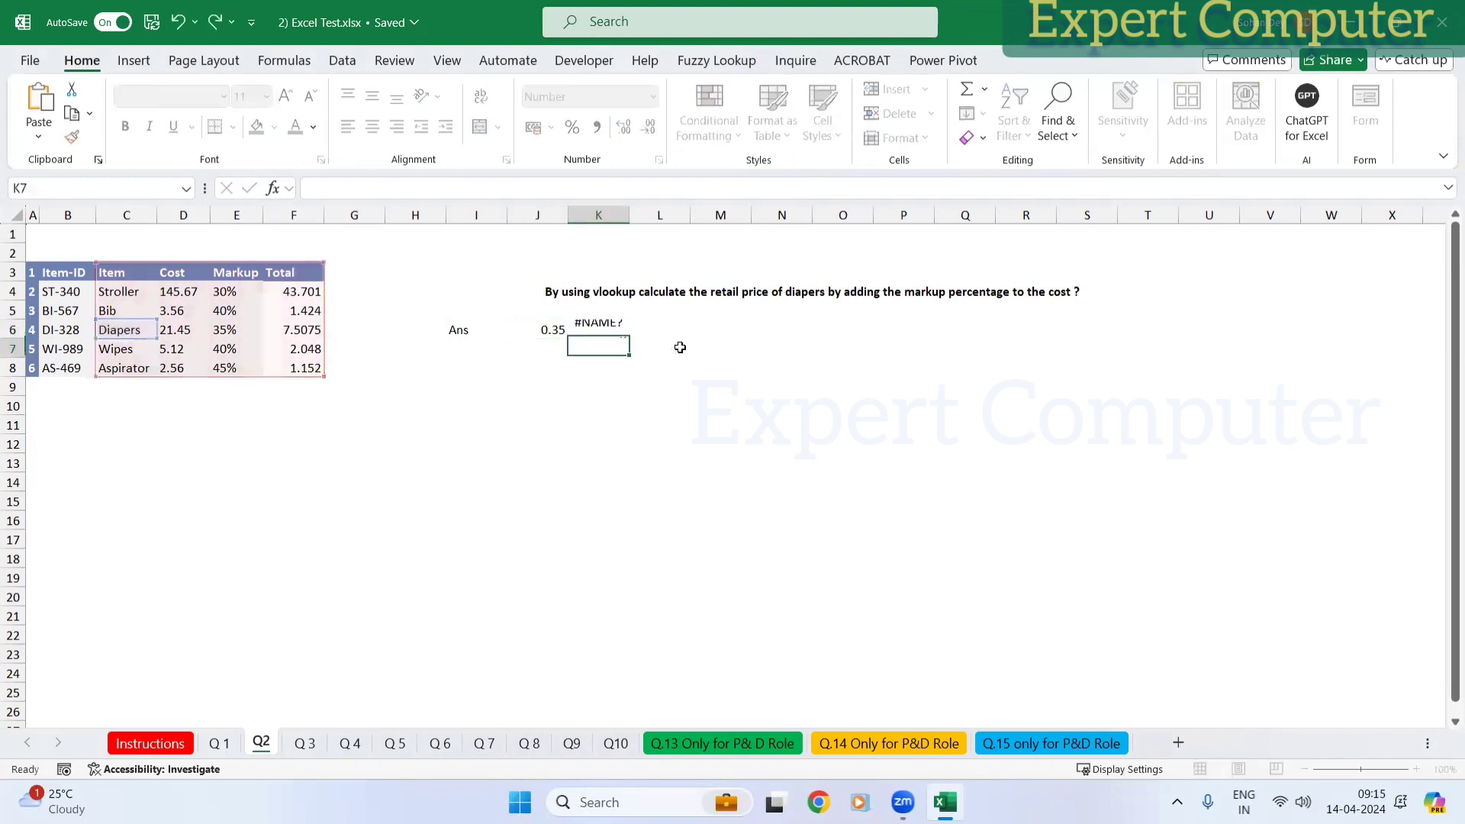
Step: Remove the stray backslash from K6's column index so the formula reads =VLOOKUP(C6,$C$3:$F$8,2,0)
key(Up)
key(F1)
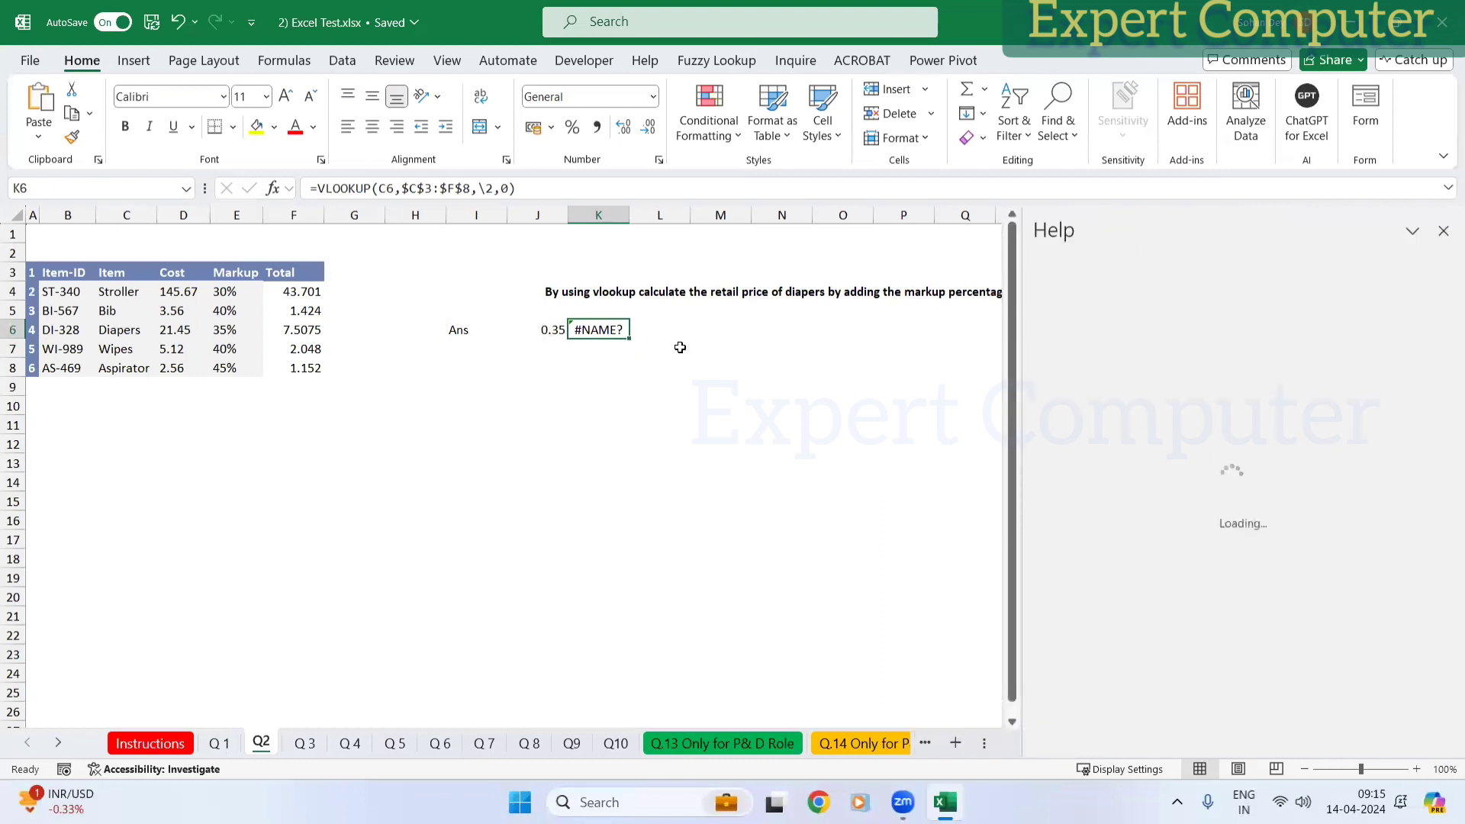
click(1442, 230)
key(F2)
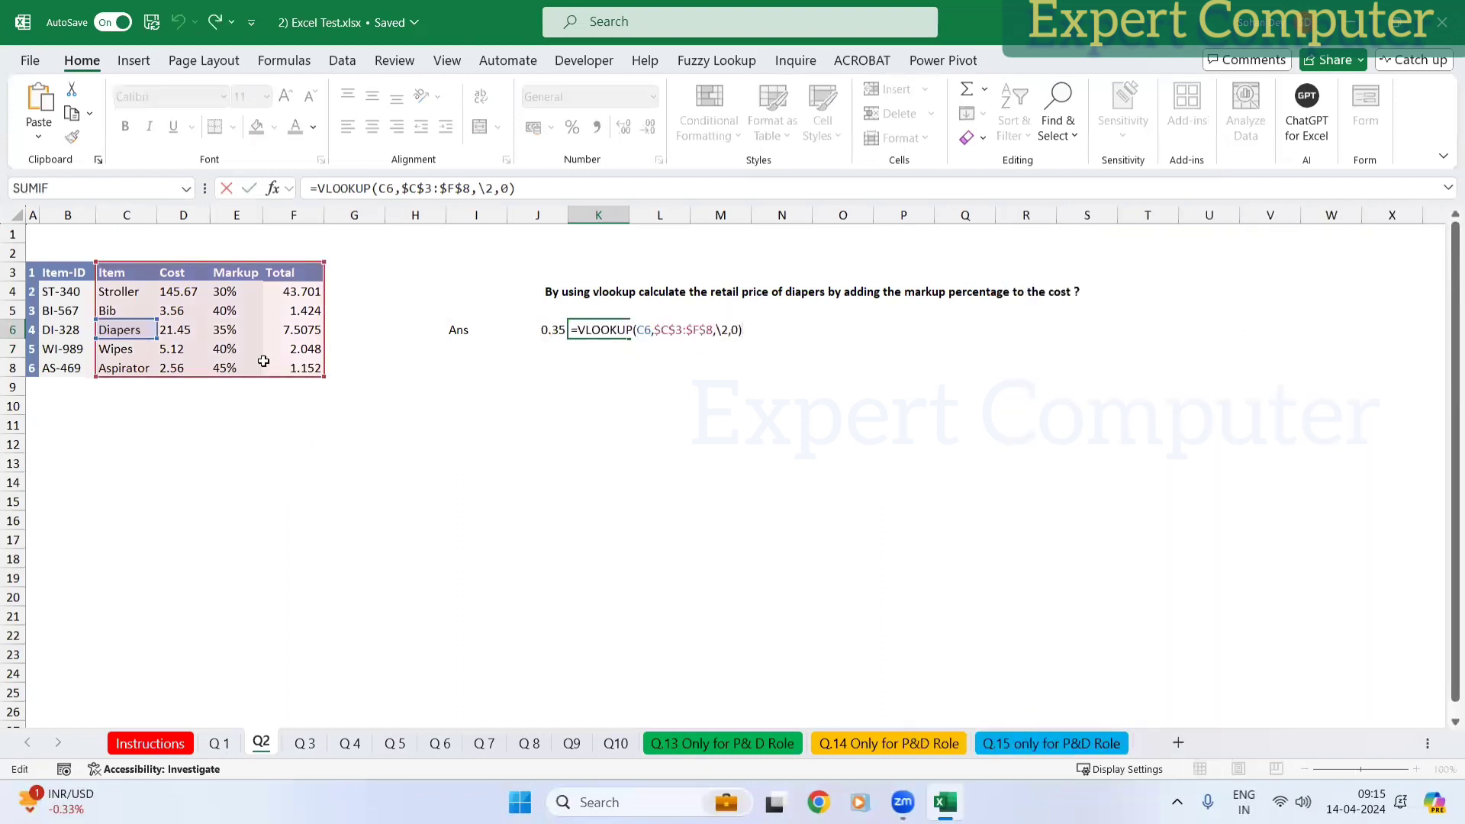
key(Left)
key(Left)
key(Left)
key(Left)
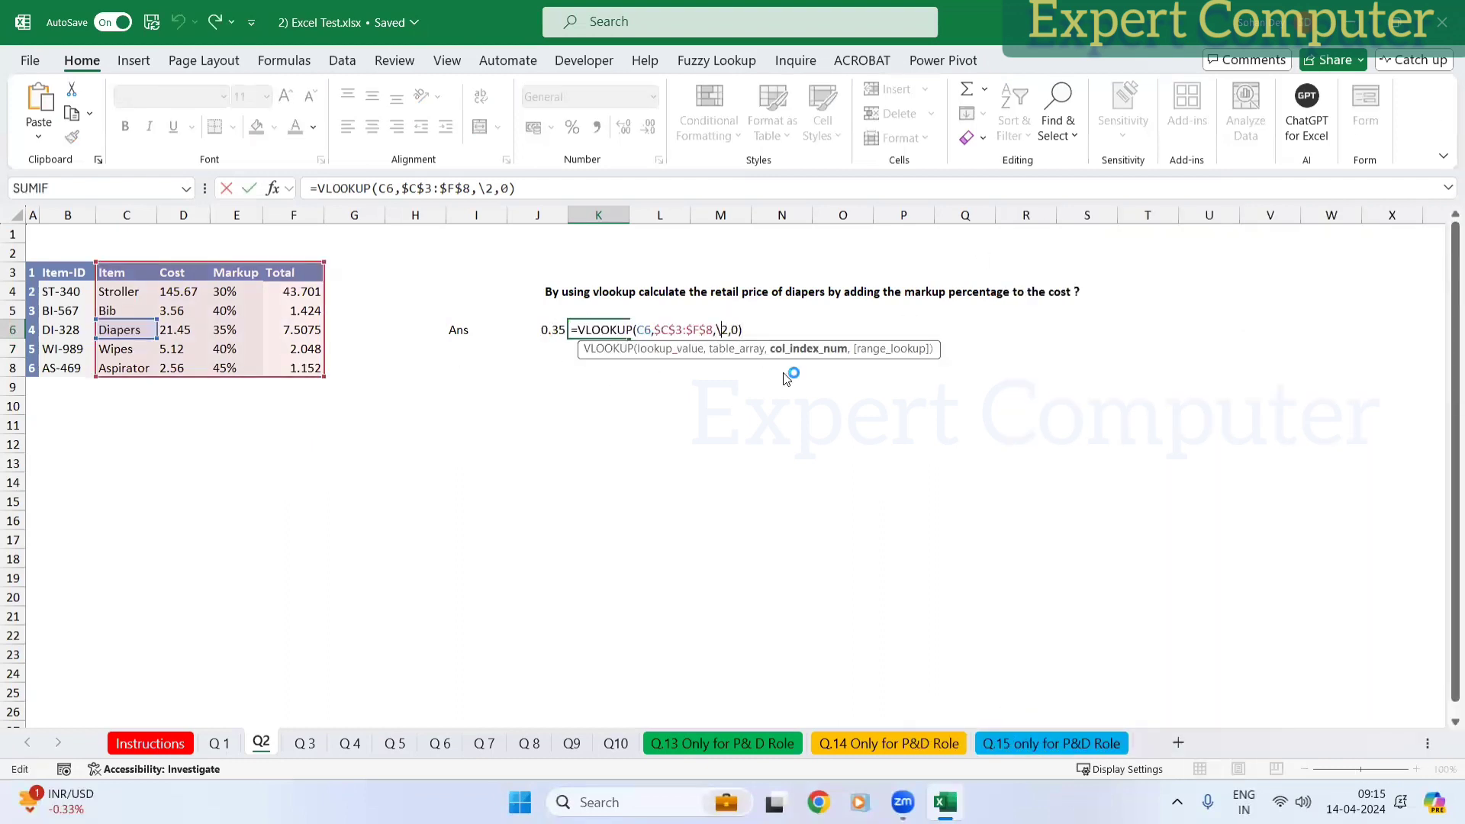
key(BackSpace)
key(Return)
key(Up)
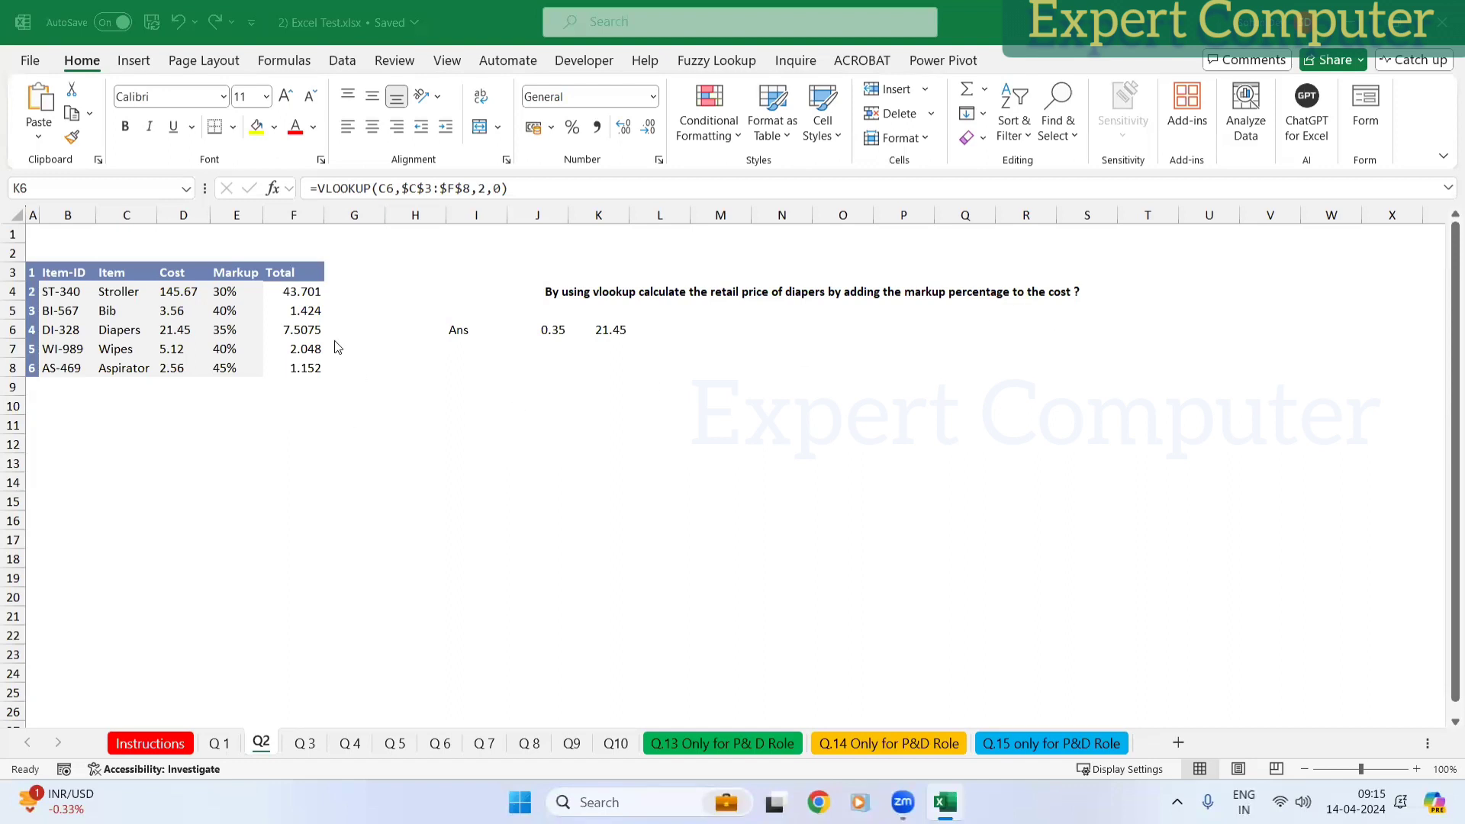
Step: Examine the diapers' cost in D6, markup in E6 and total formula in F6, and return to the VLOOKUP in J6
click(225, 328)
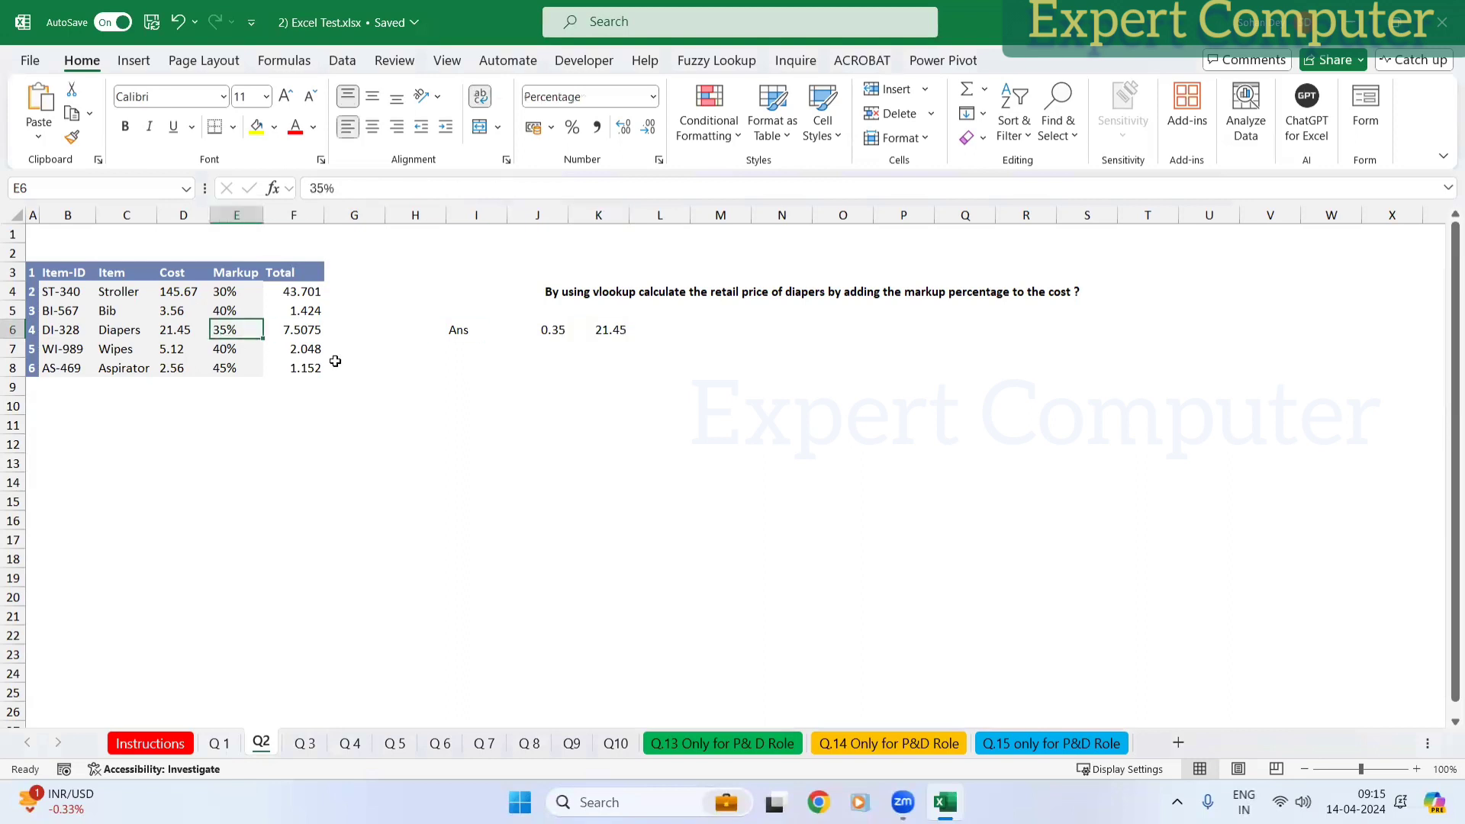
click(177, 332)
click(224, 326)
click(289, 326)
key(F2)
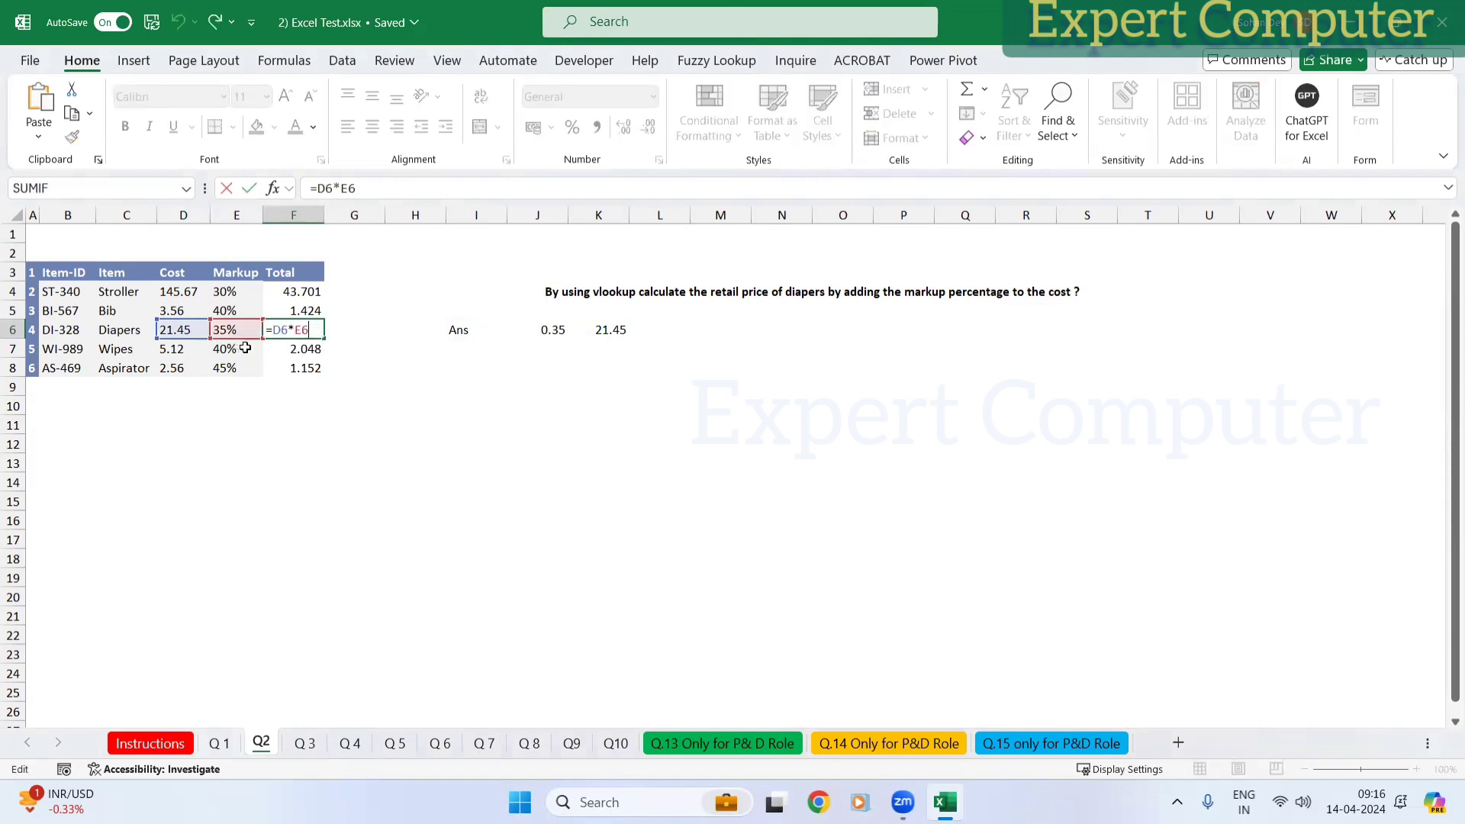
key(ctrl+Return)
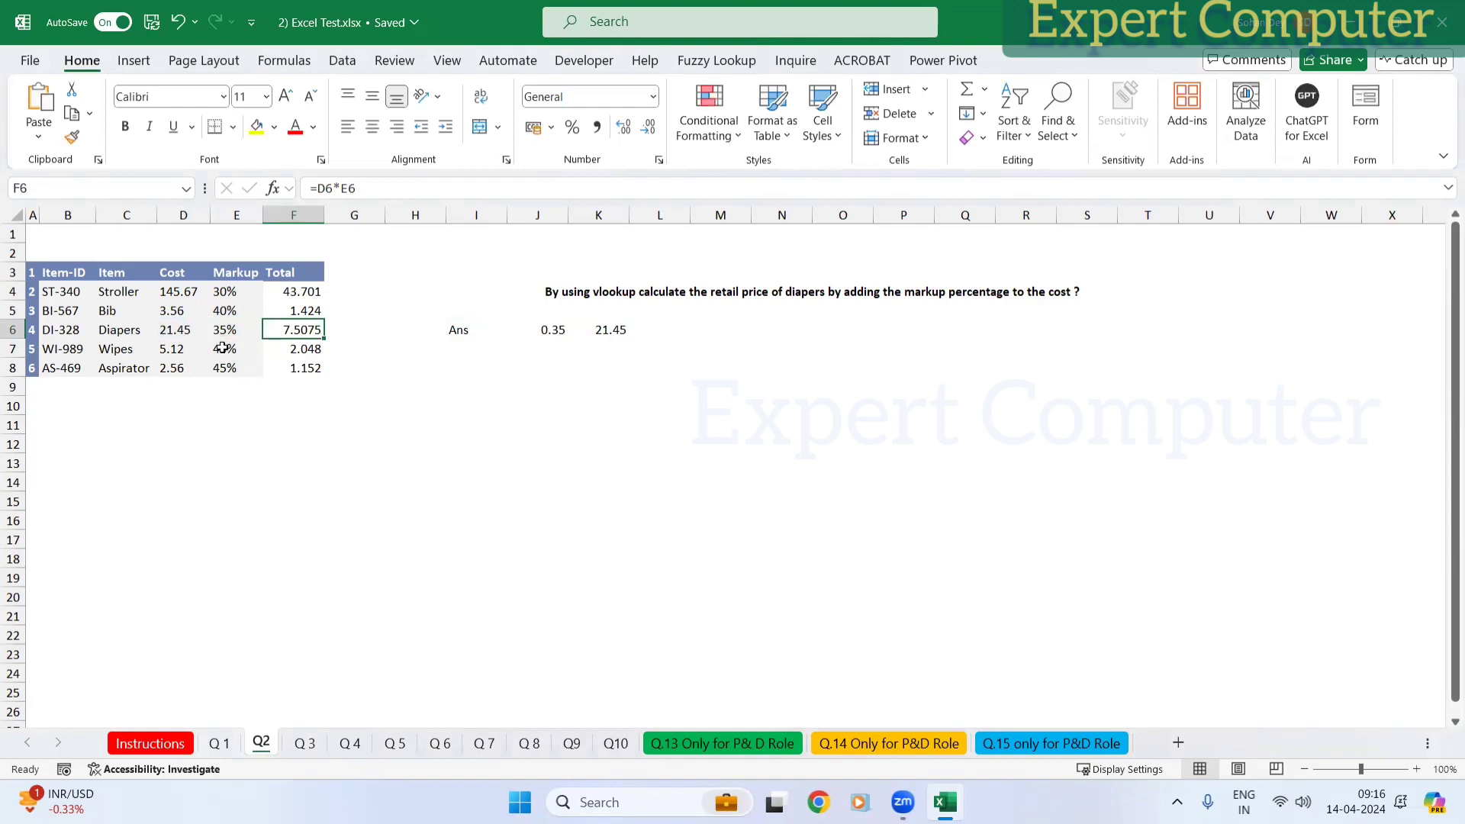
click(175, 331)
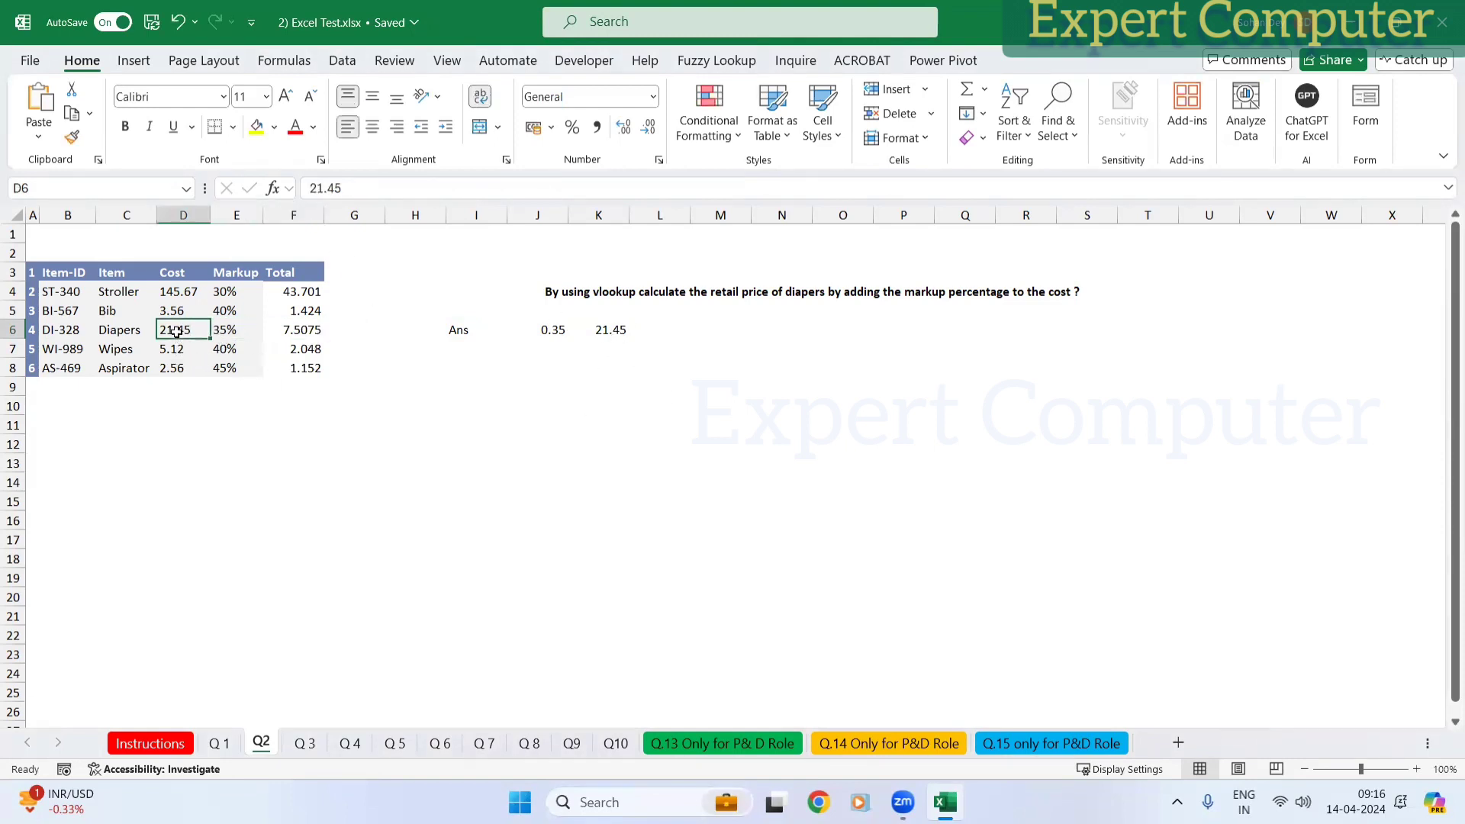
click(235, 330)
click(299, 330)
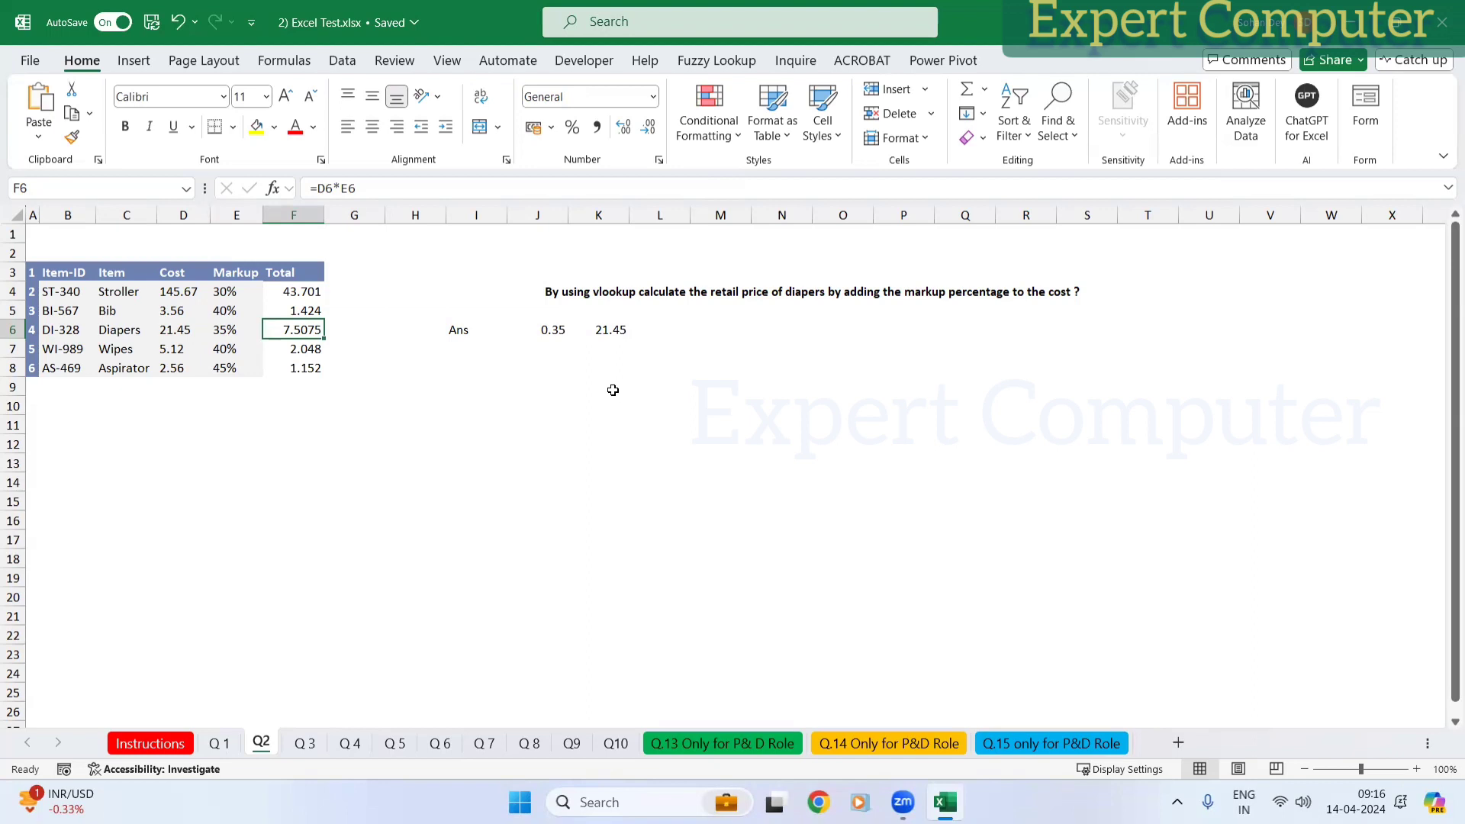
click(559, 330)
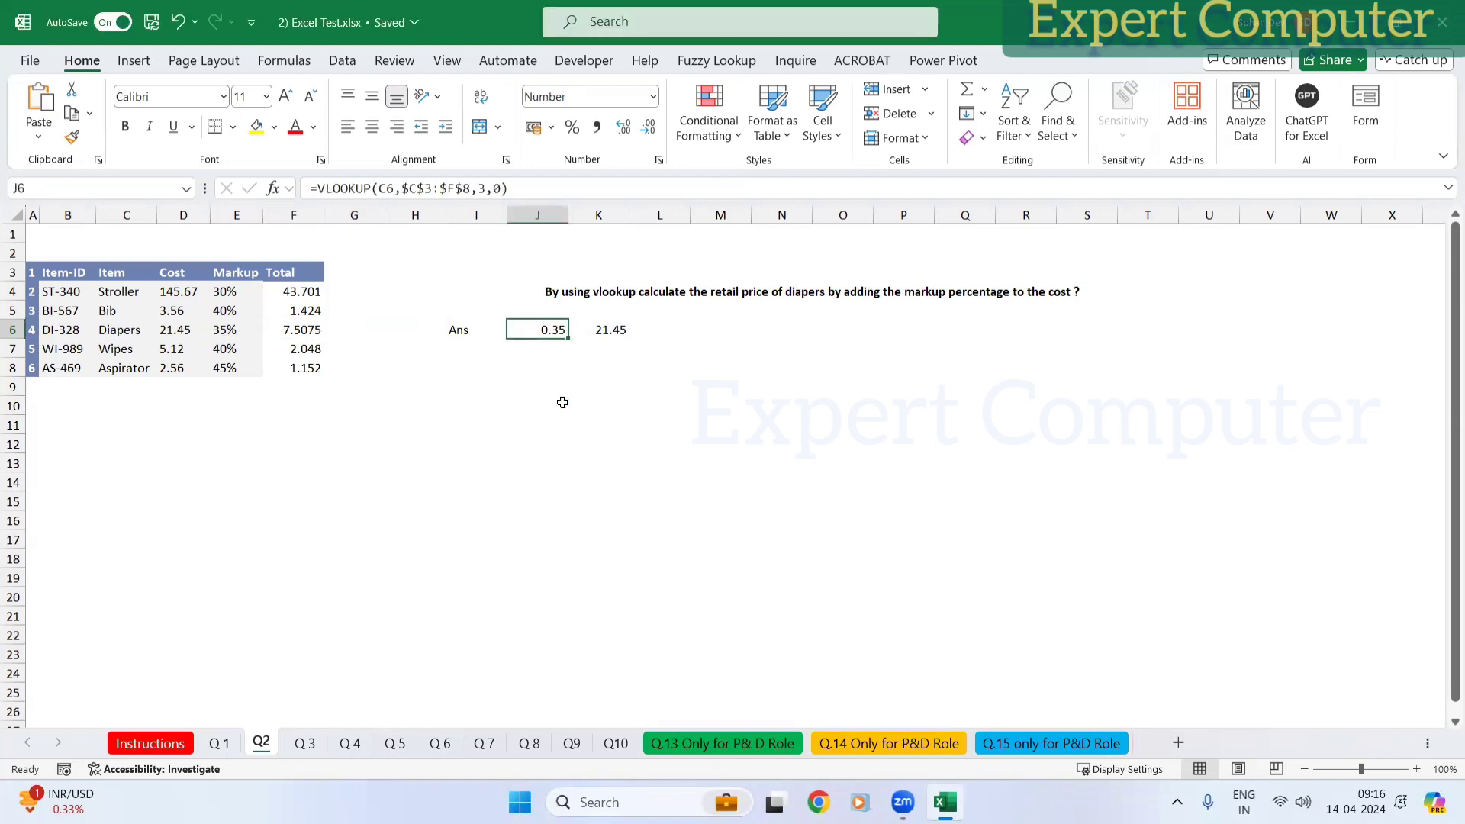
key(Delete)
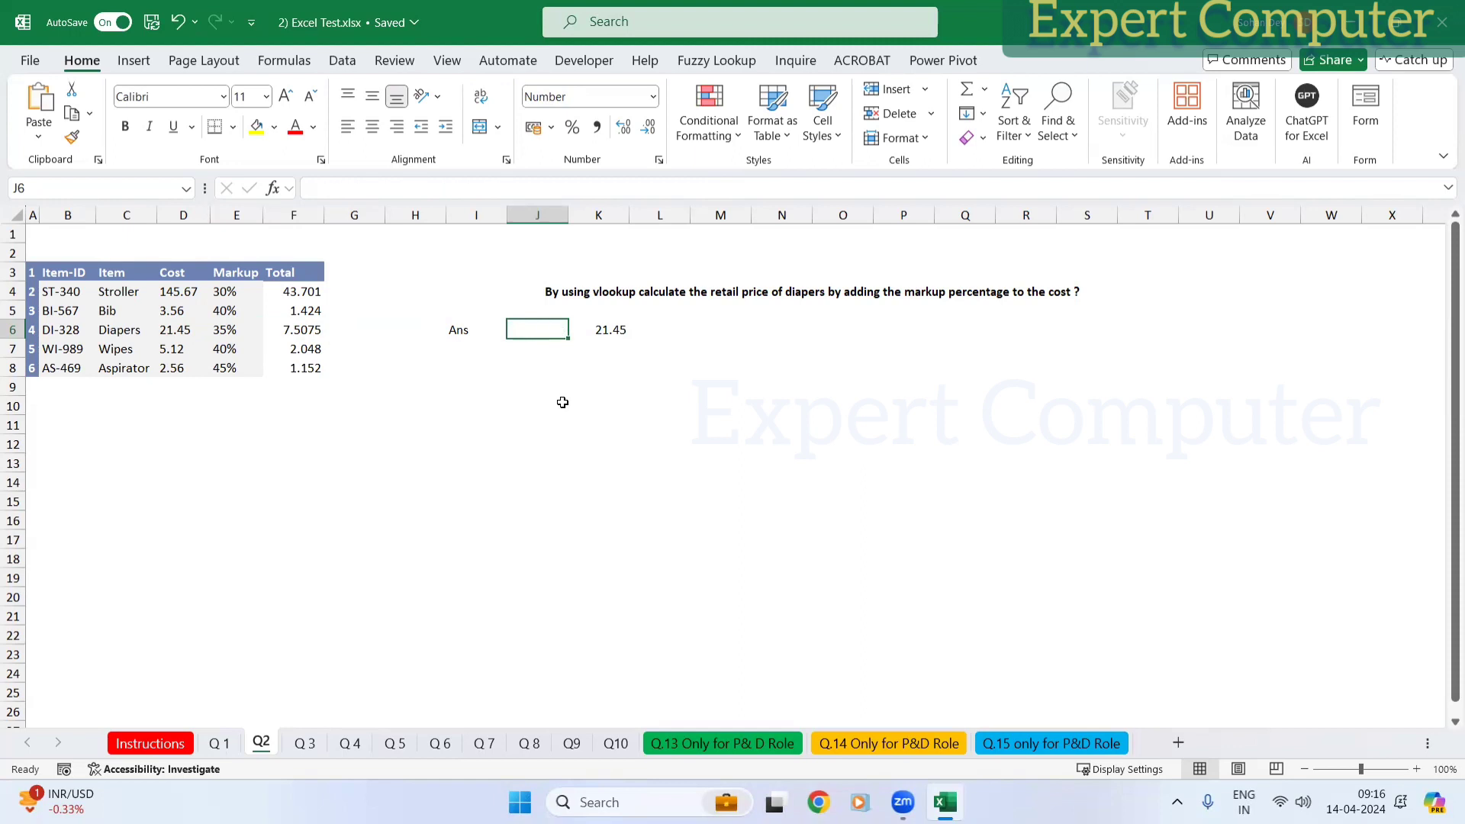
key(ctrl+z)
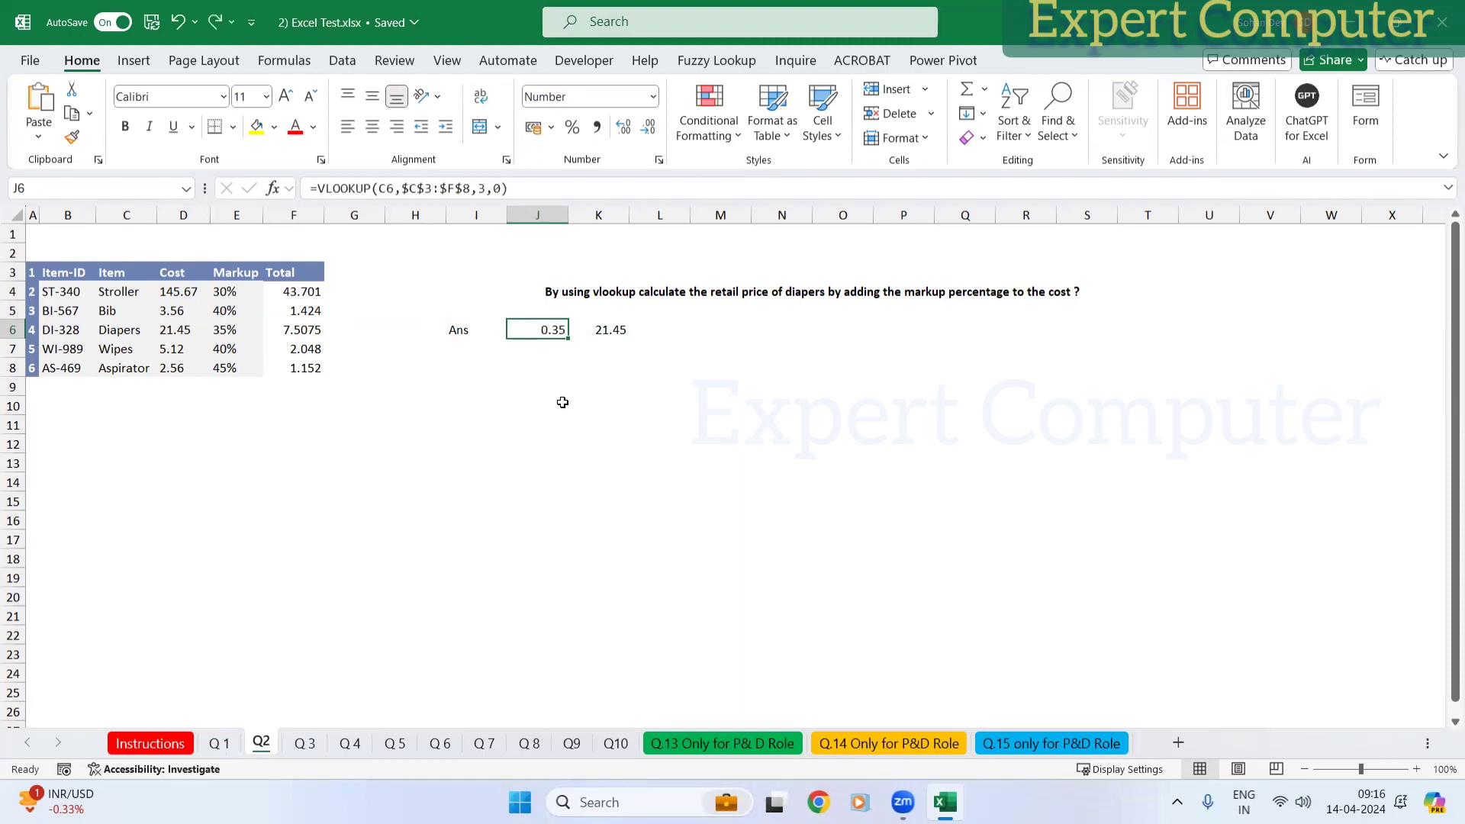
key(F2)
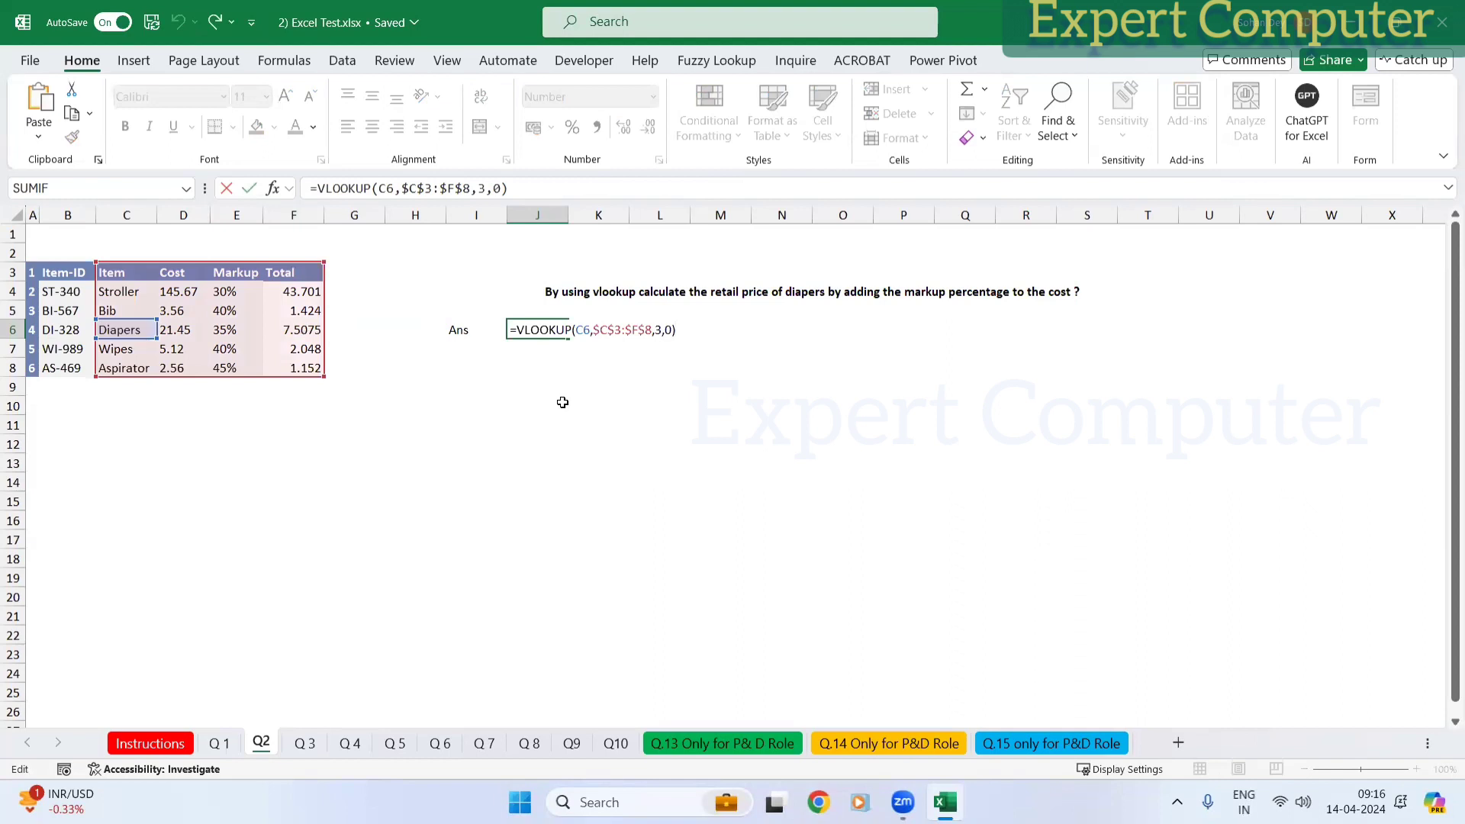
key(Left)
key(Left)
key(Escape)
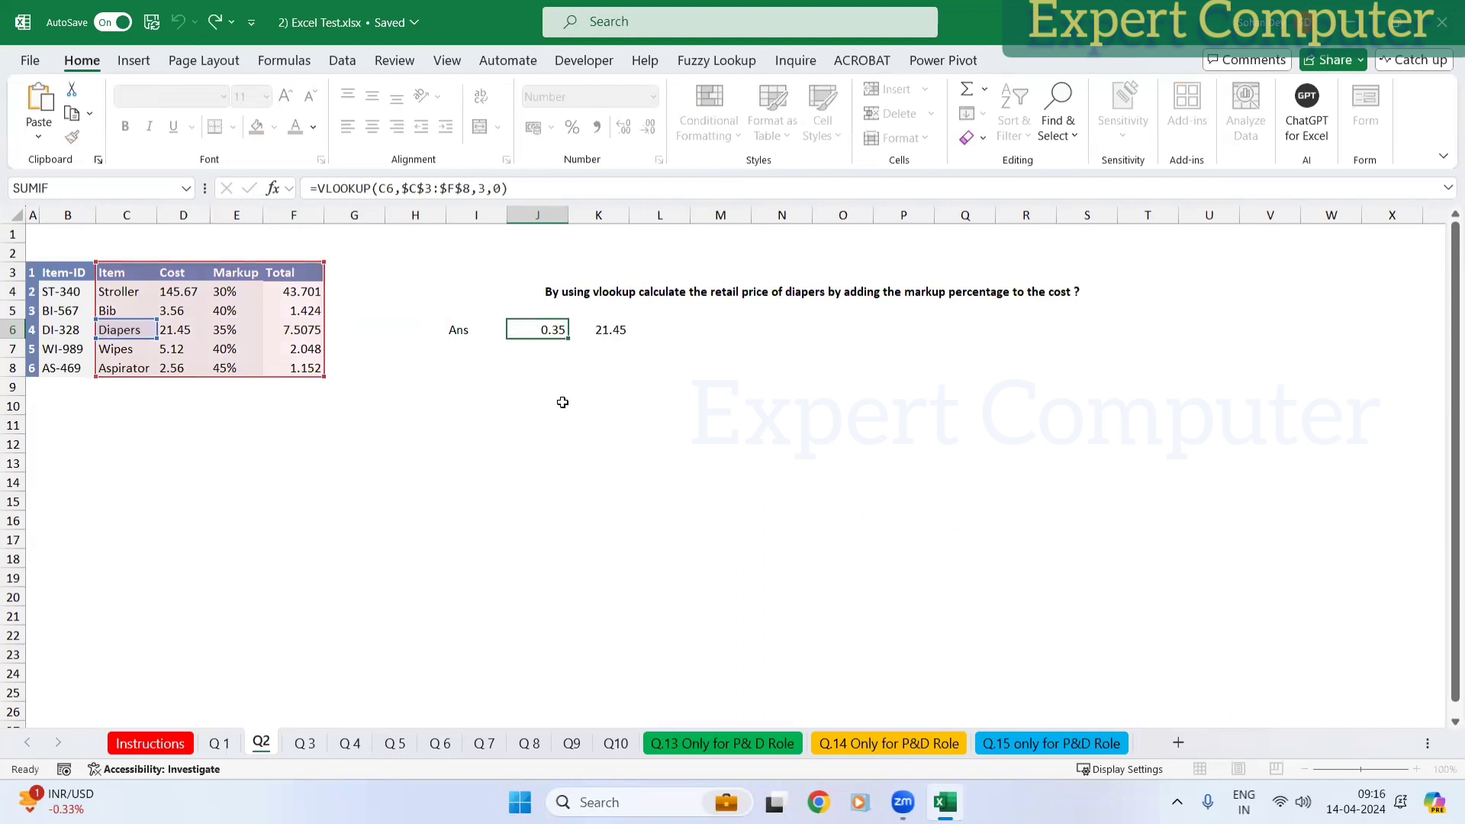
Step: Clear the Total column's values in F4:F8, keeping its header
drag(304, 290, 315, 373)
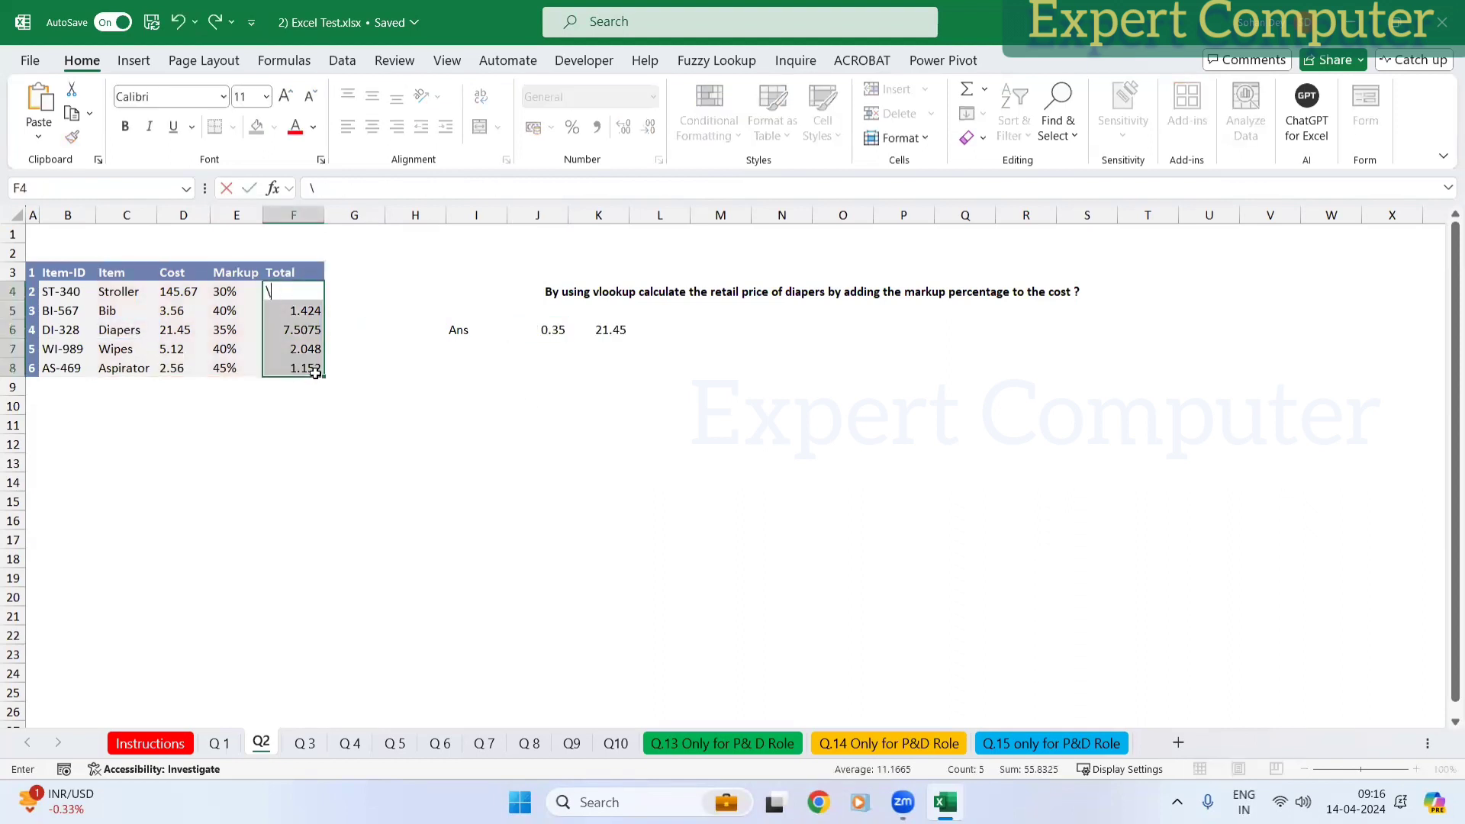
key(Delete)
key(Right)
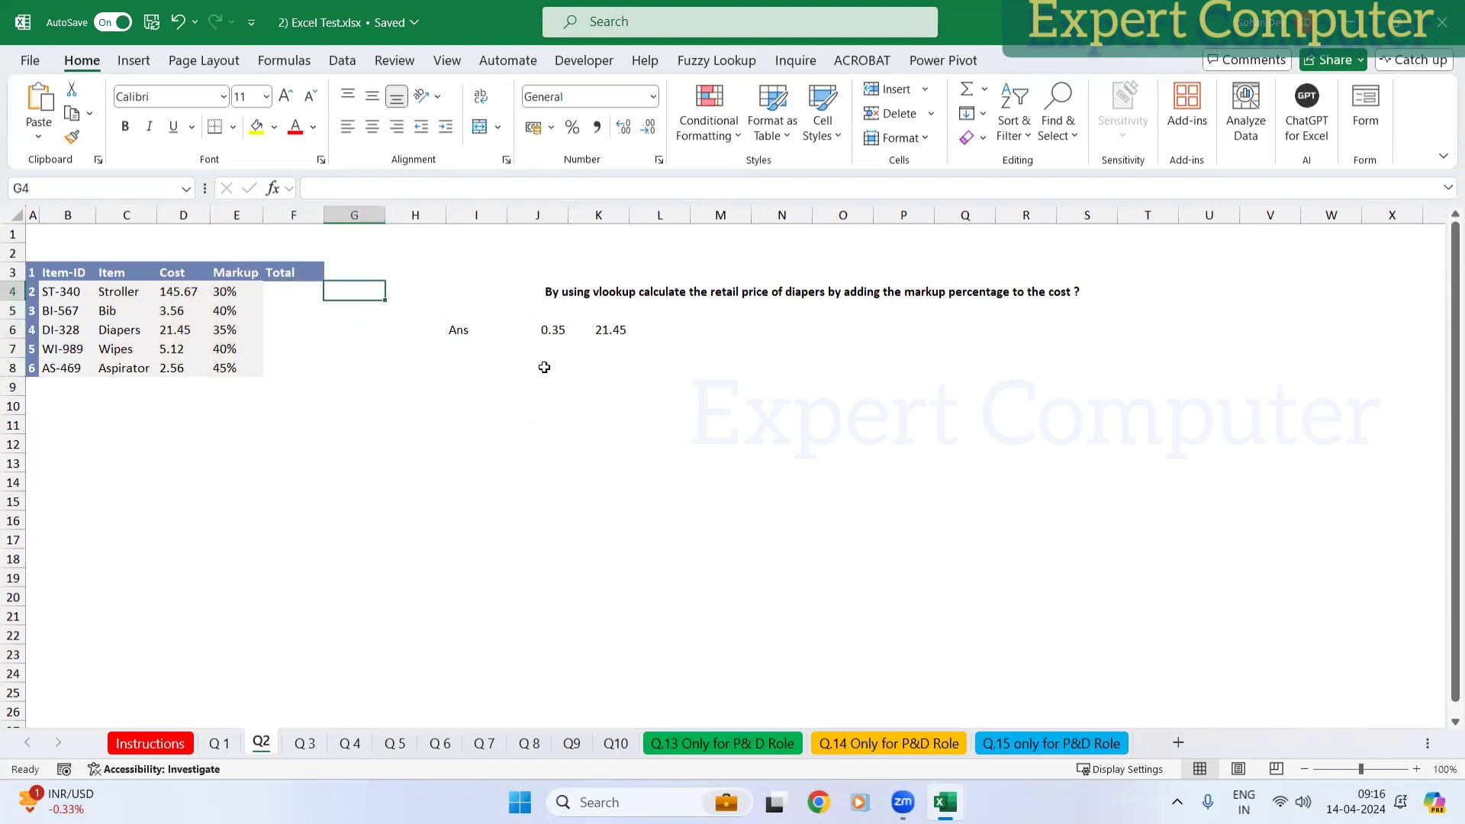
Step: Clear the two VLOOKUP formulas in J6 and K6
click(554, 329)
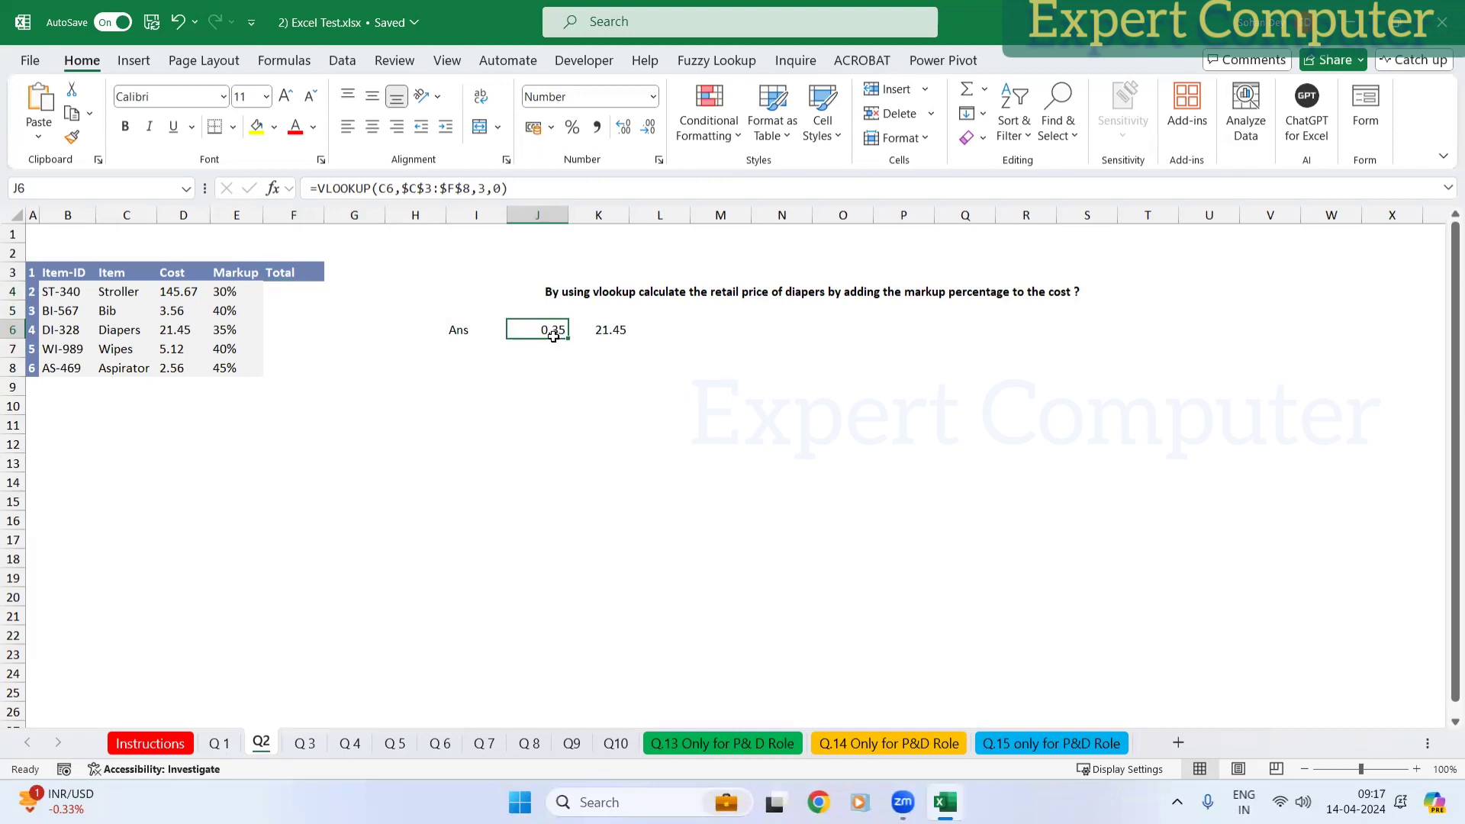
key(shift+Right)
key(ctrl+z)
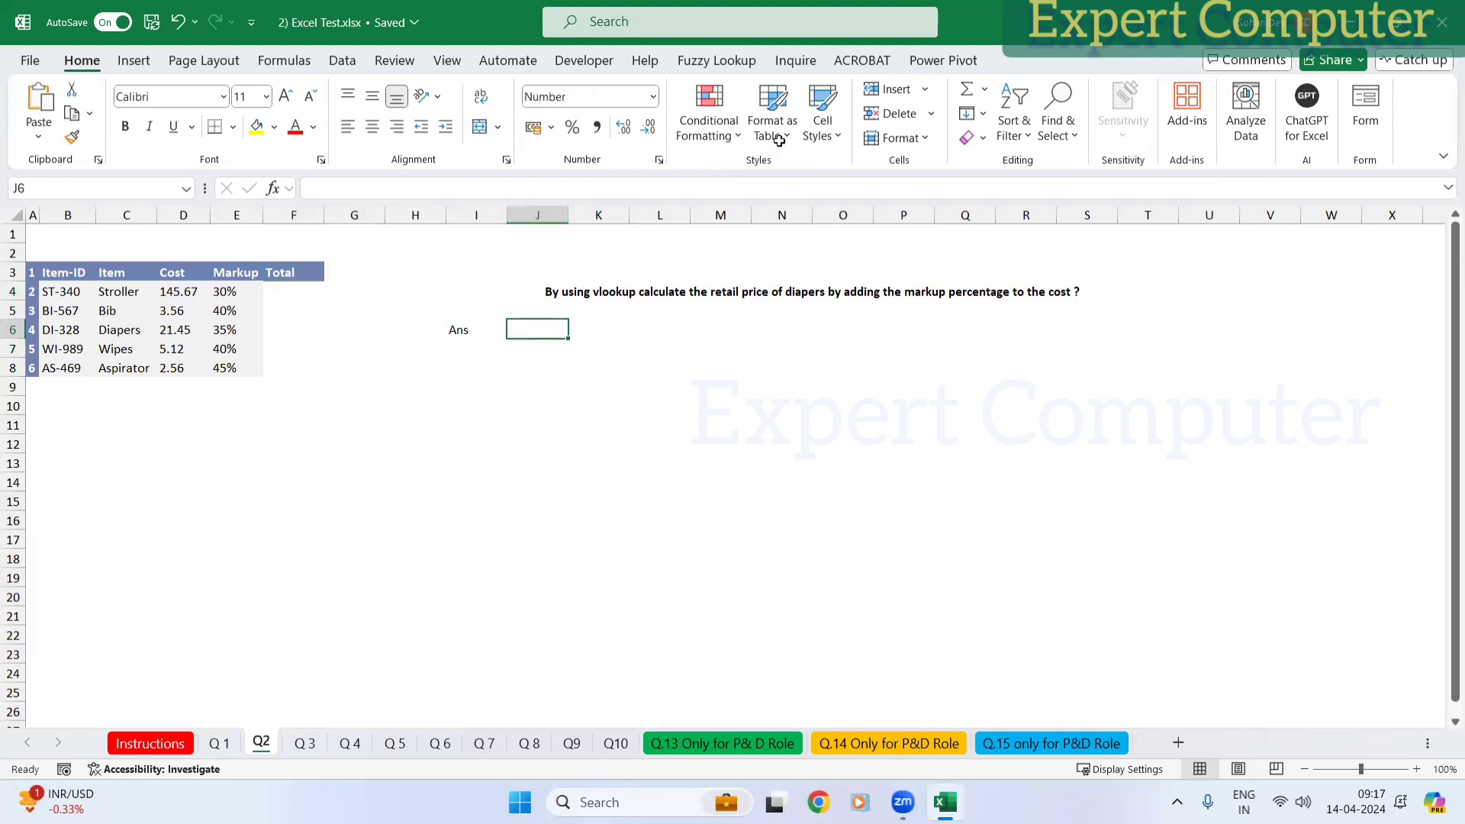
Step: Enter =VLOOKUP($C$6,C:E,2,0) in J6 to fetch the diapers' cost
text(=vl)
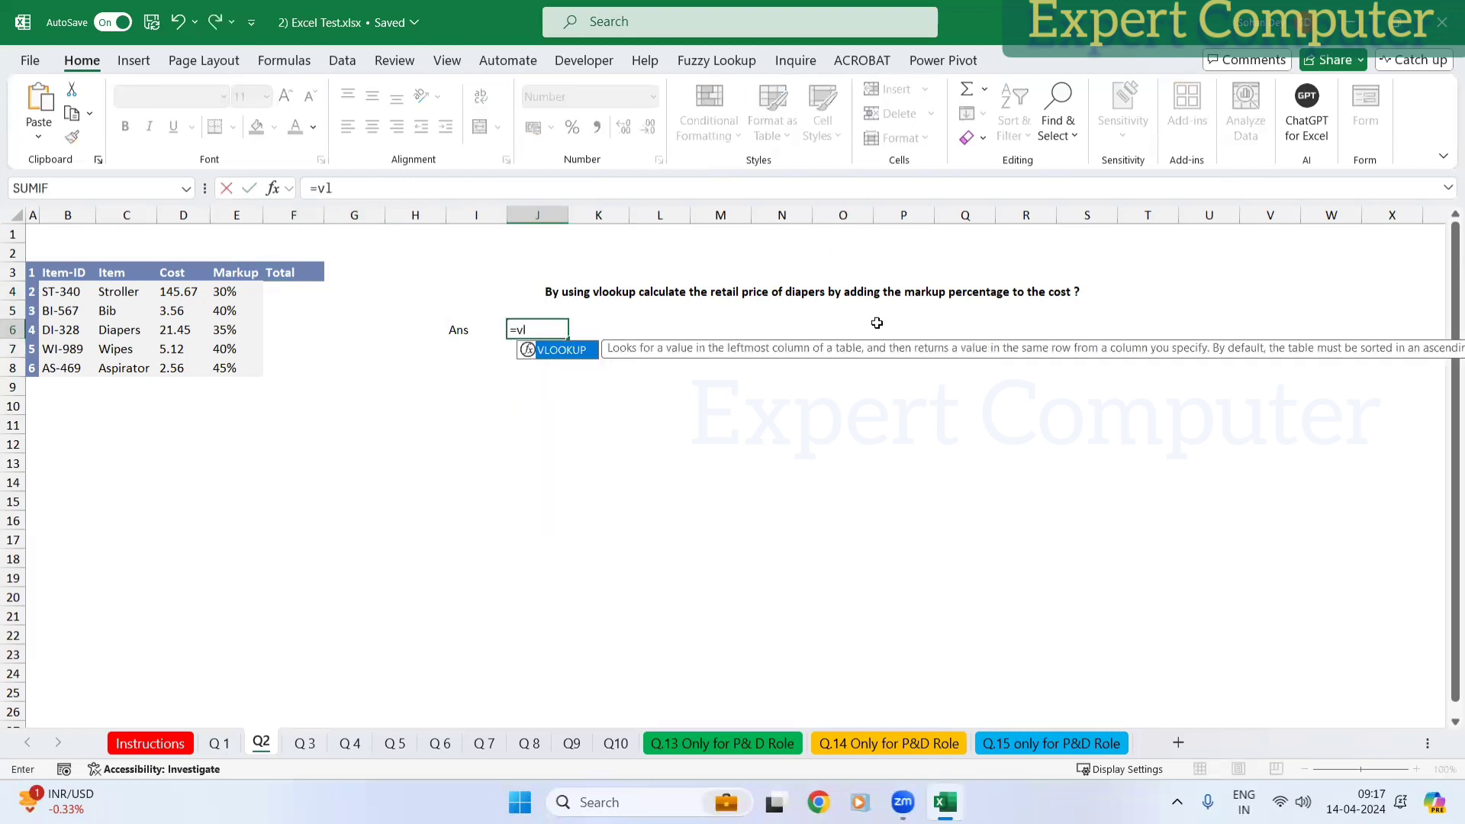
key(Tab)
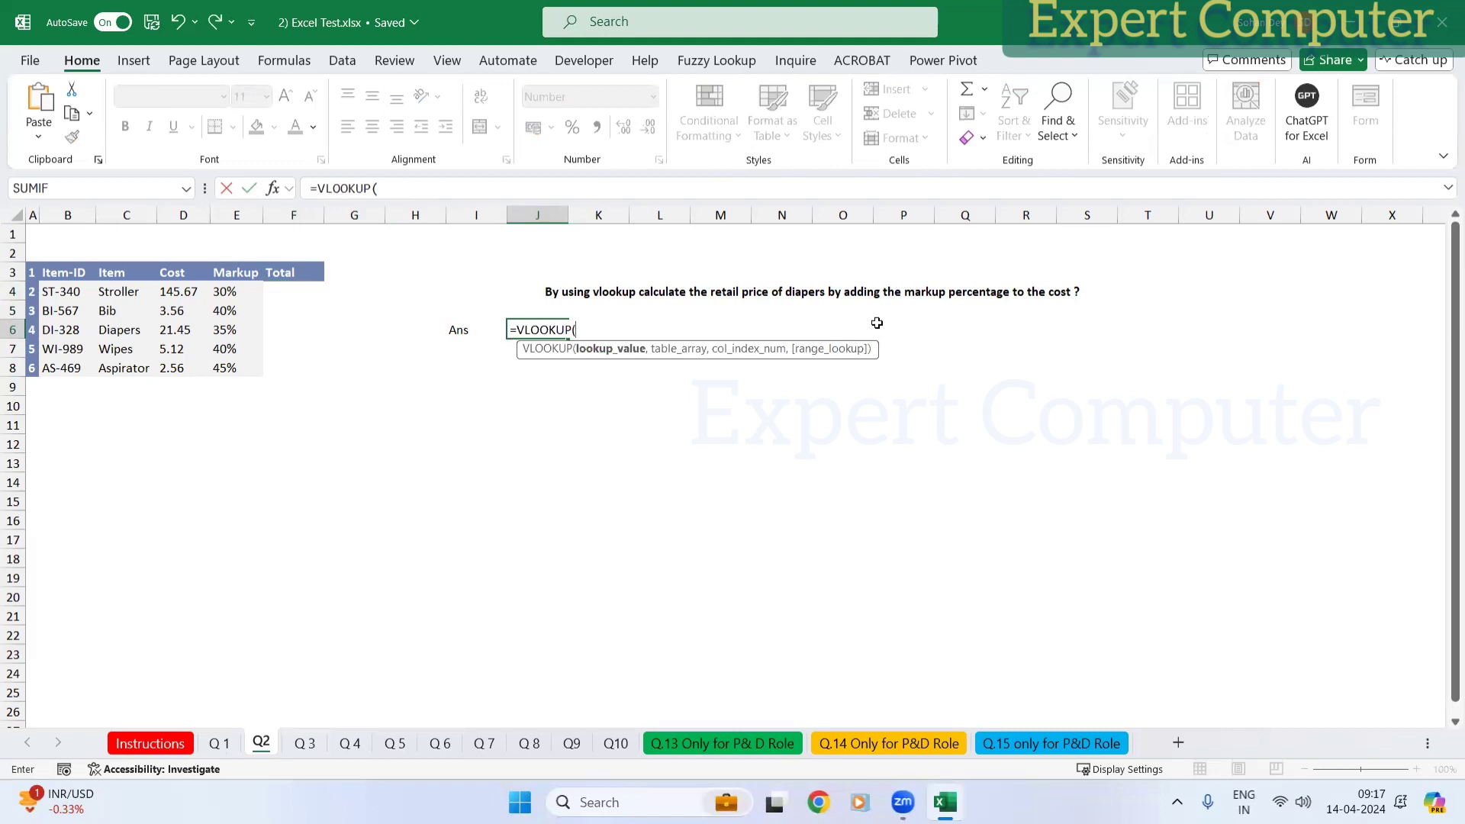
click(125, 330)
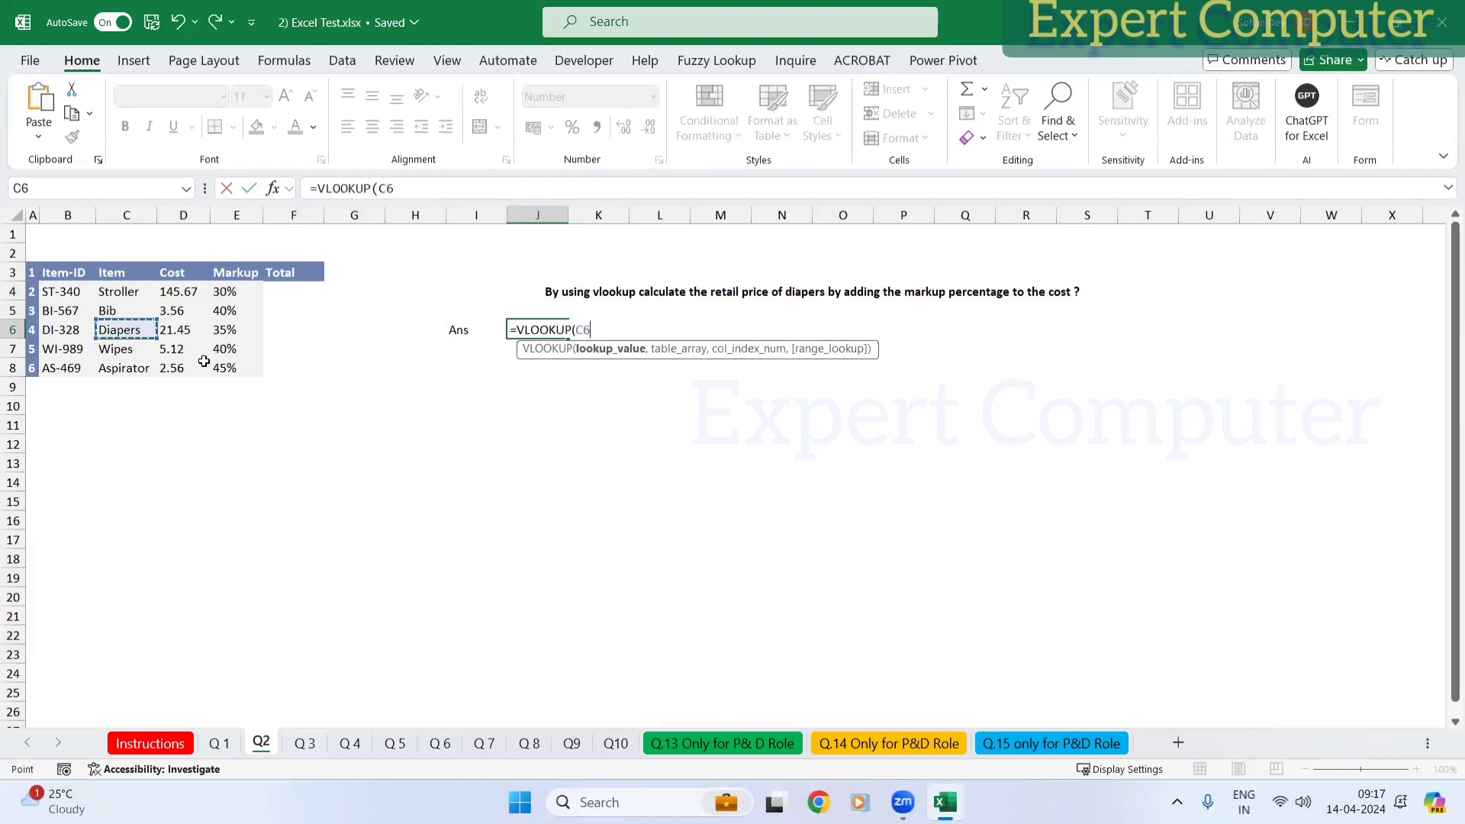
key(F4)
text(,)
drag(126, 215, 172, 222)
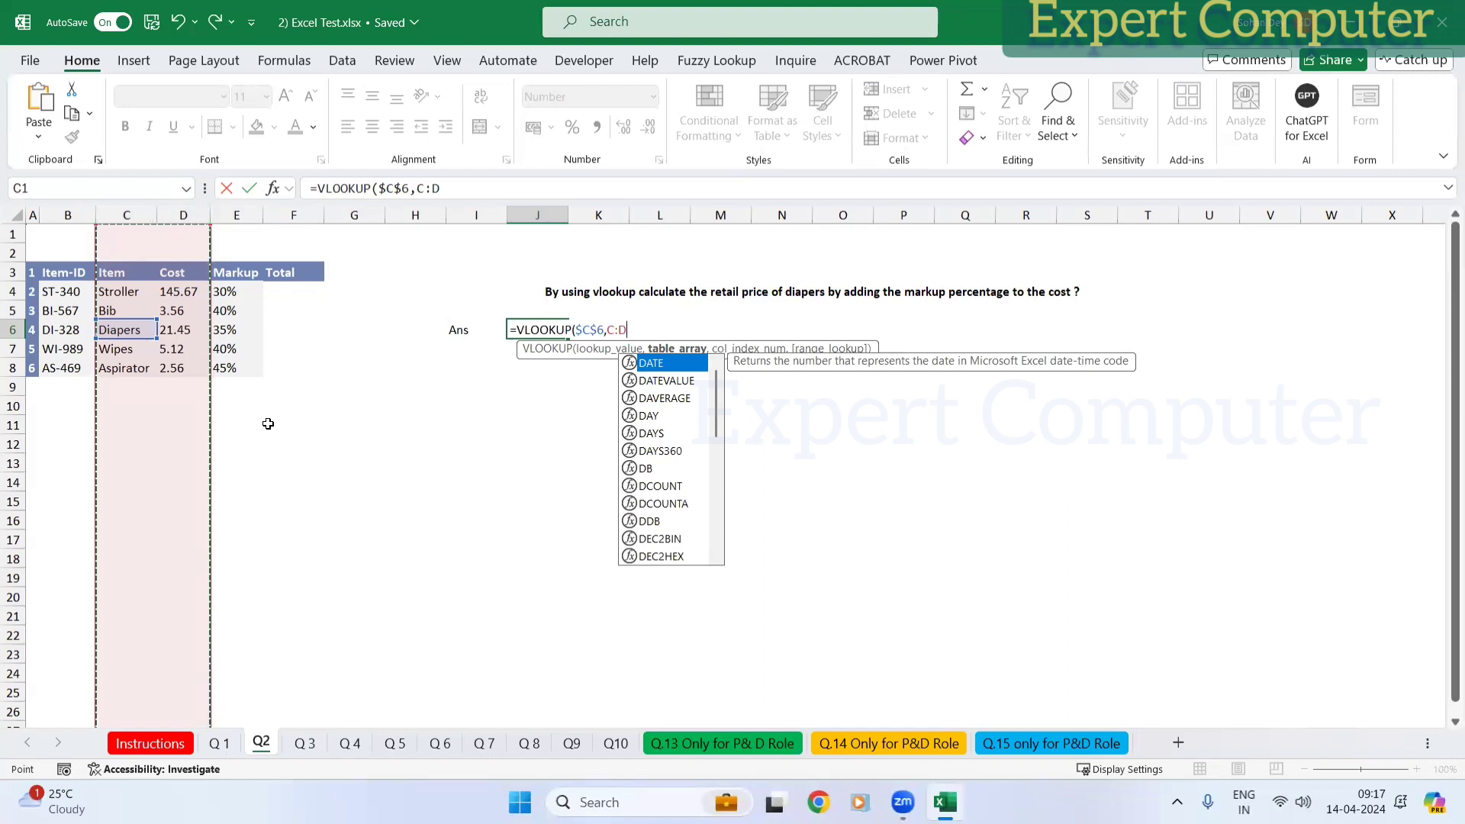
drag(115, 232, 240, 233)
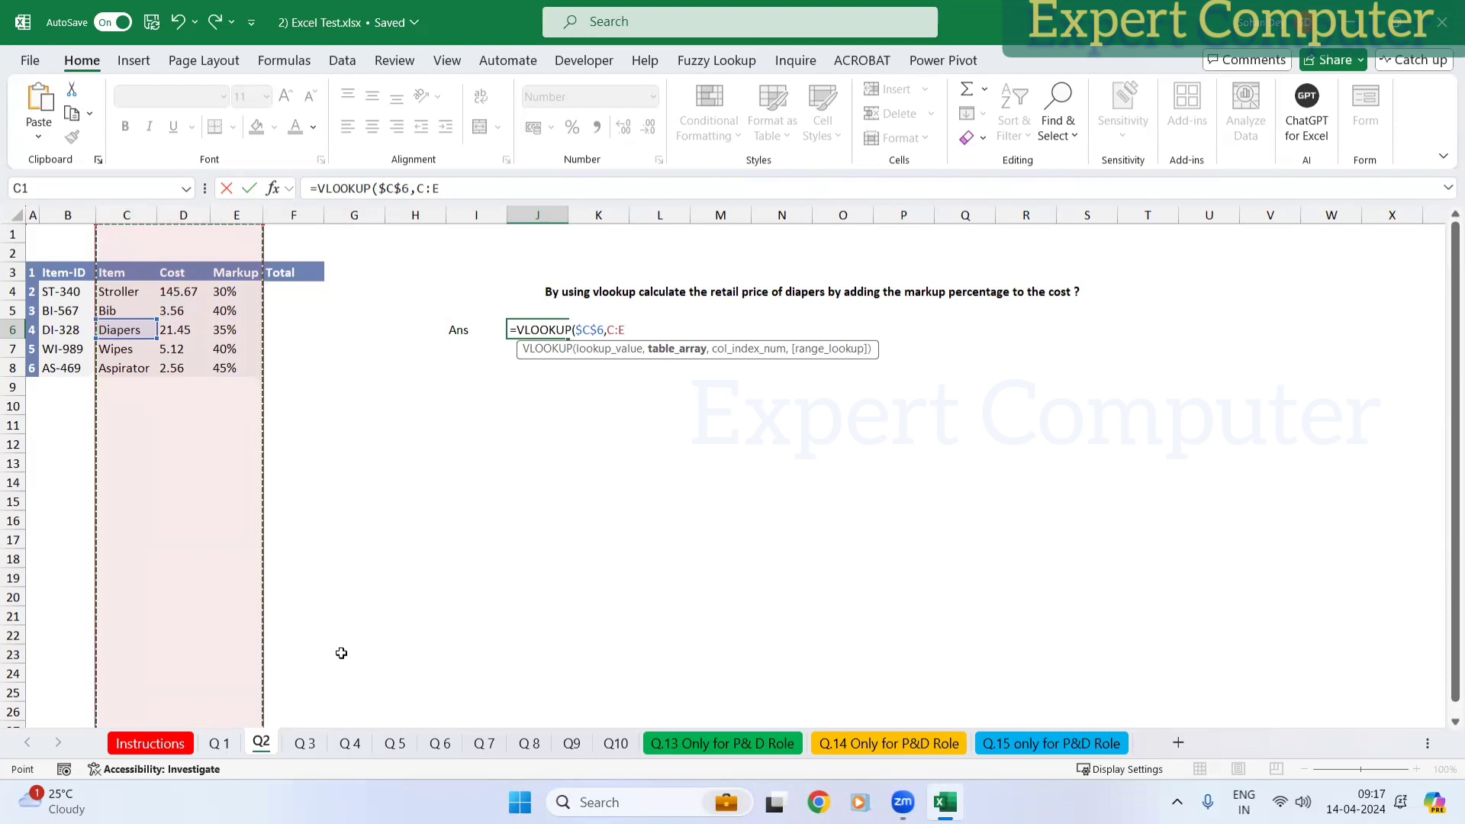
text(,2)
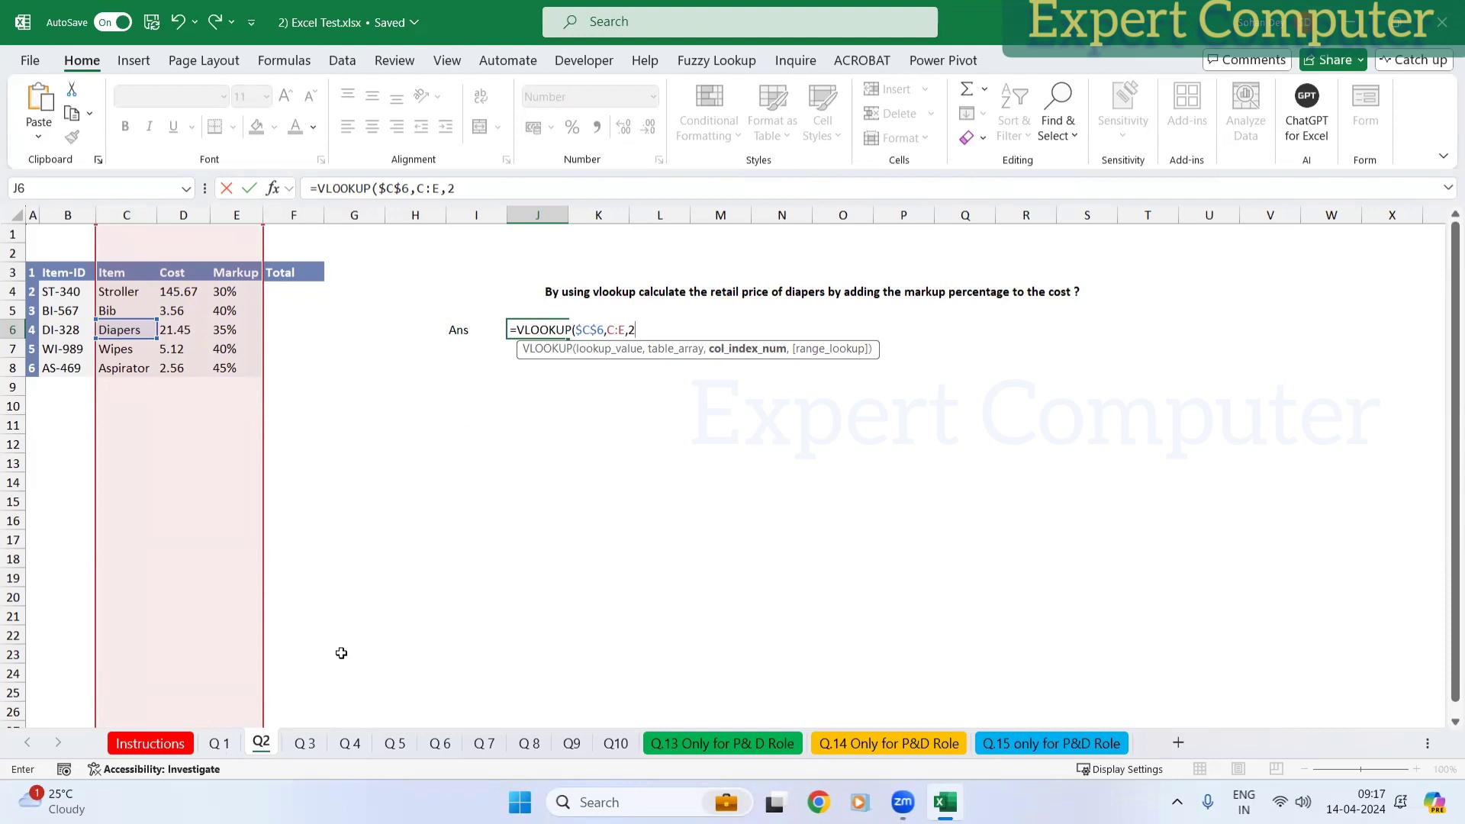
text(,0)
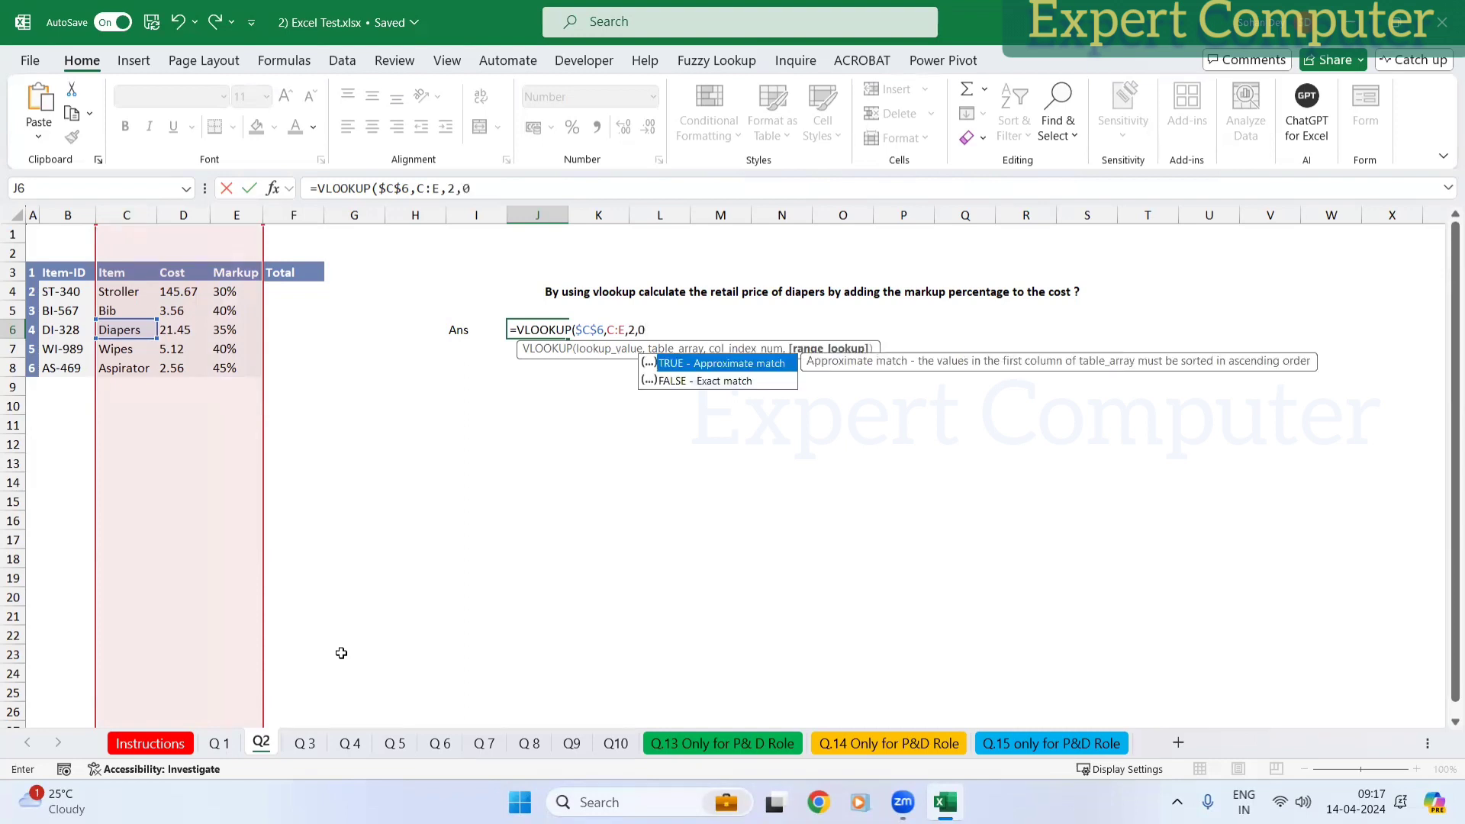
key(Return)
key(Up)
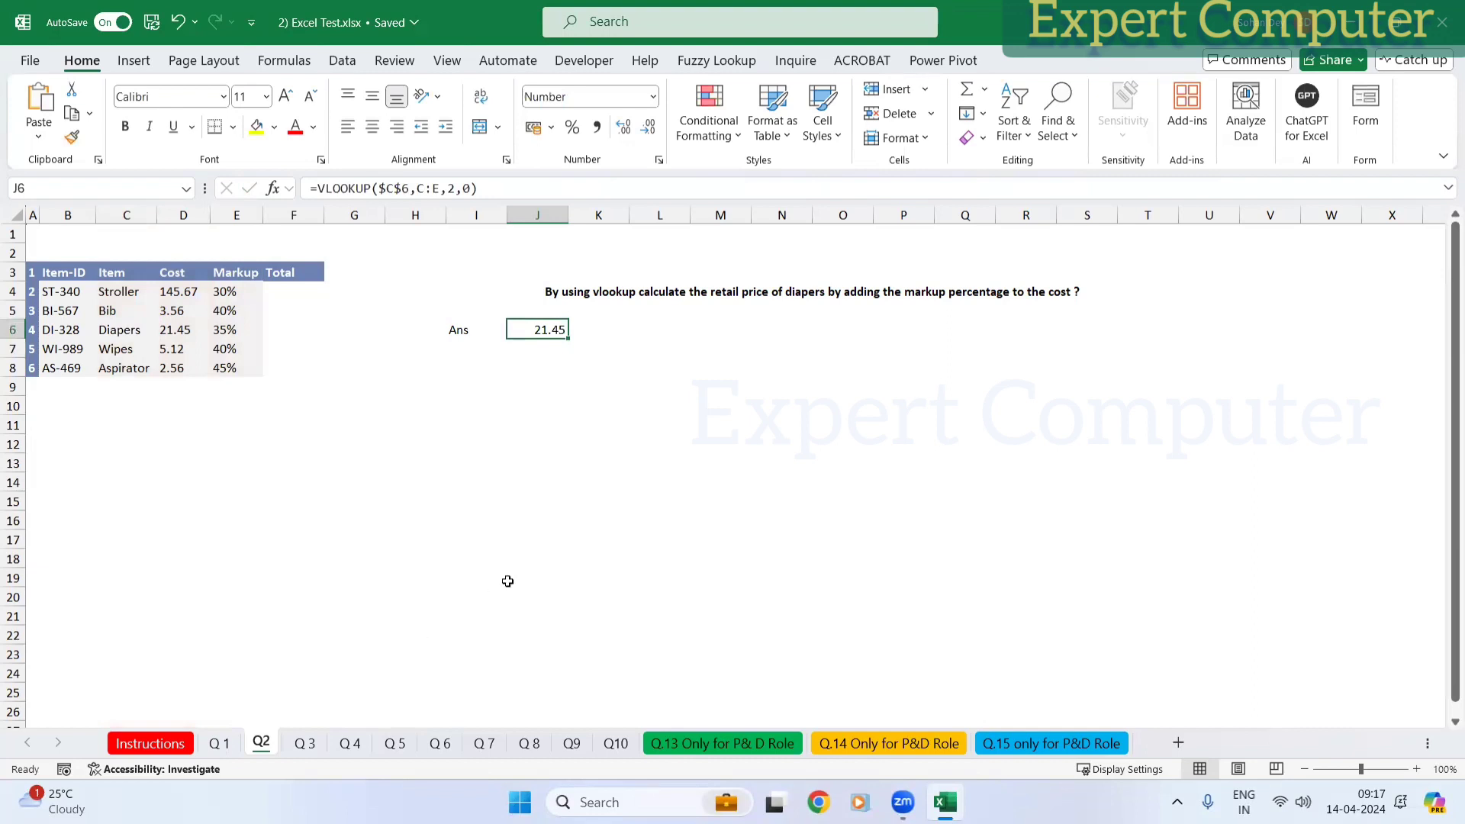
Step: Extend J6's formula with a plus sign, an opening parenthesis and a copy of its VLOOKUP($C$6,C:E,2,0)
key(F2)
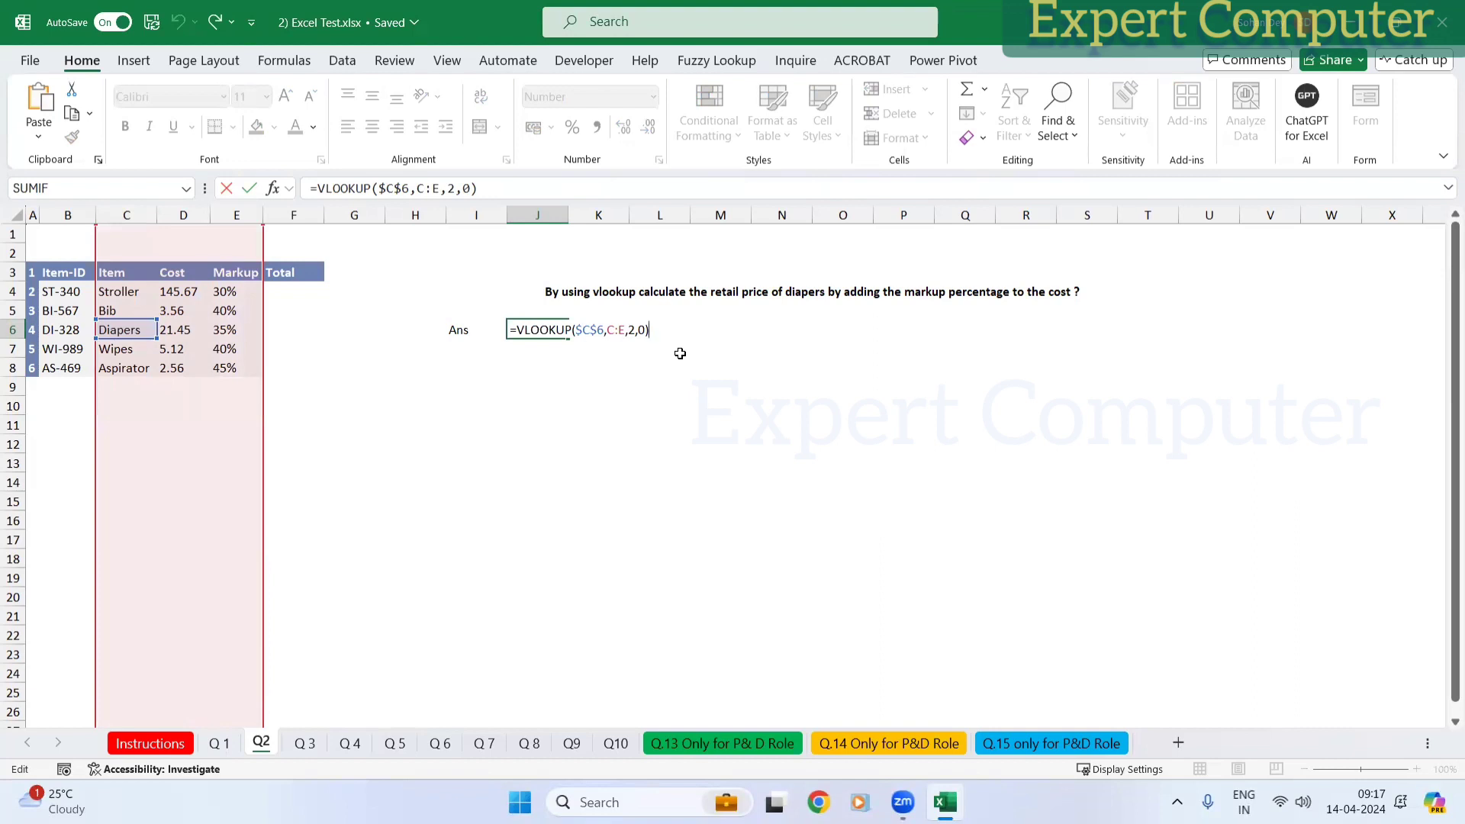
text(+()
text(vlao)
key(Return)
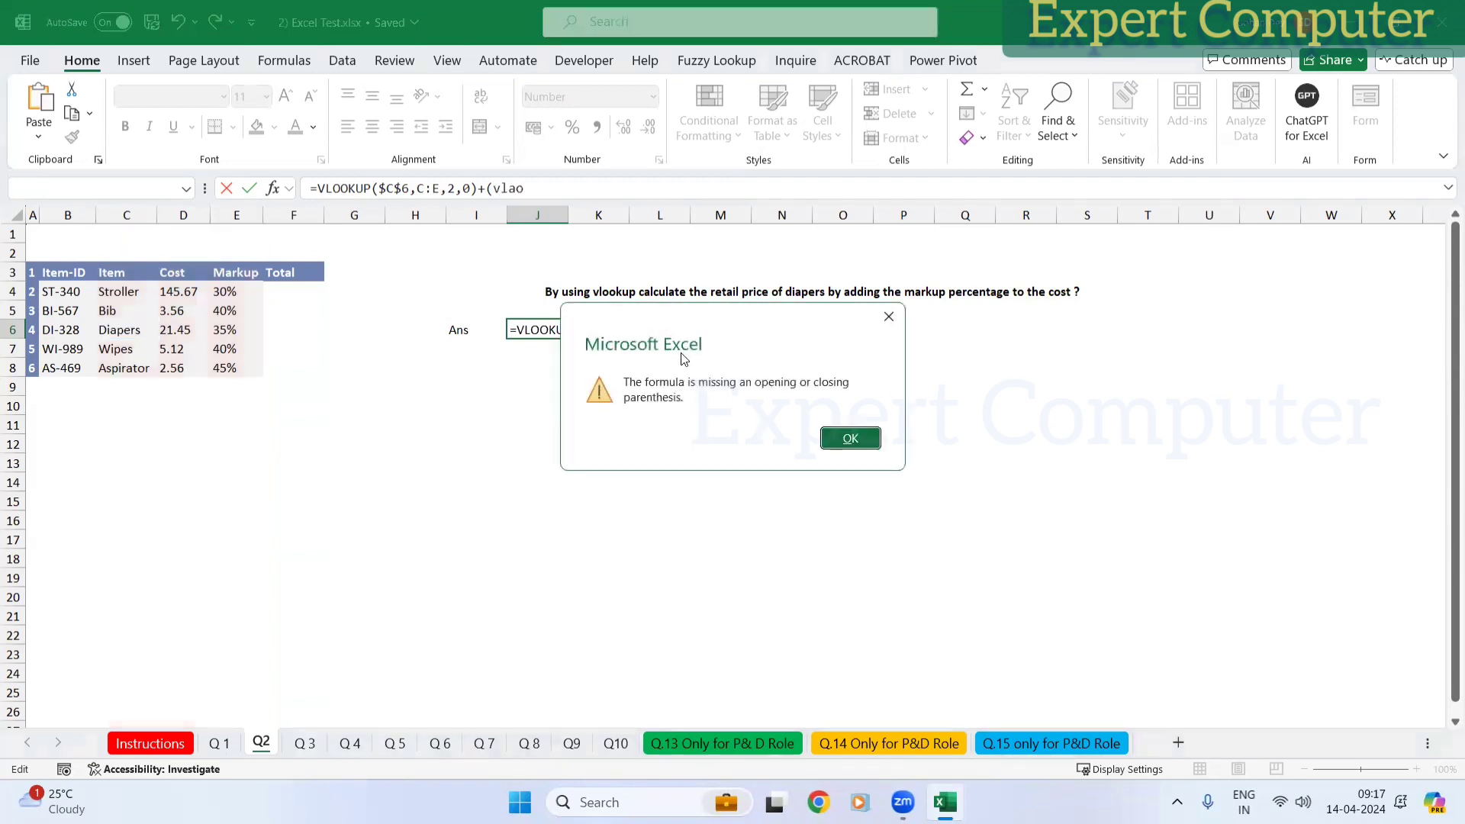
key(Return)
text(vl)
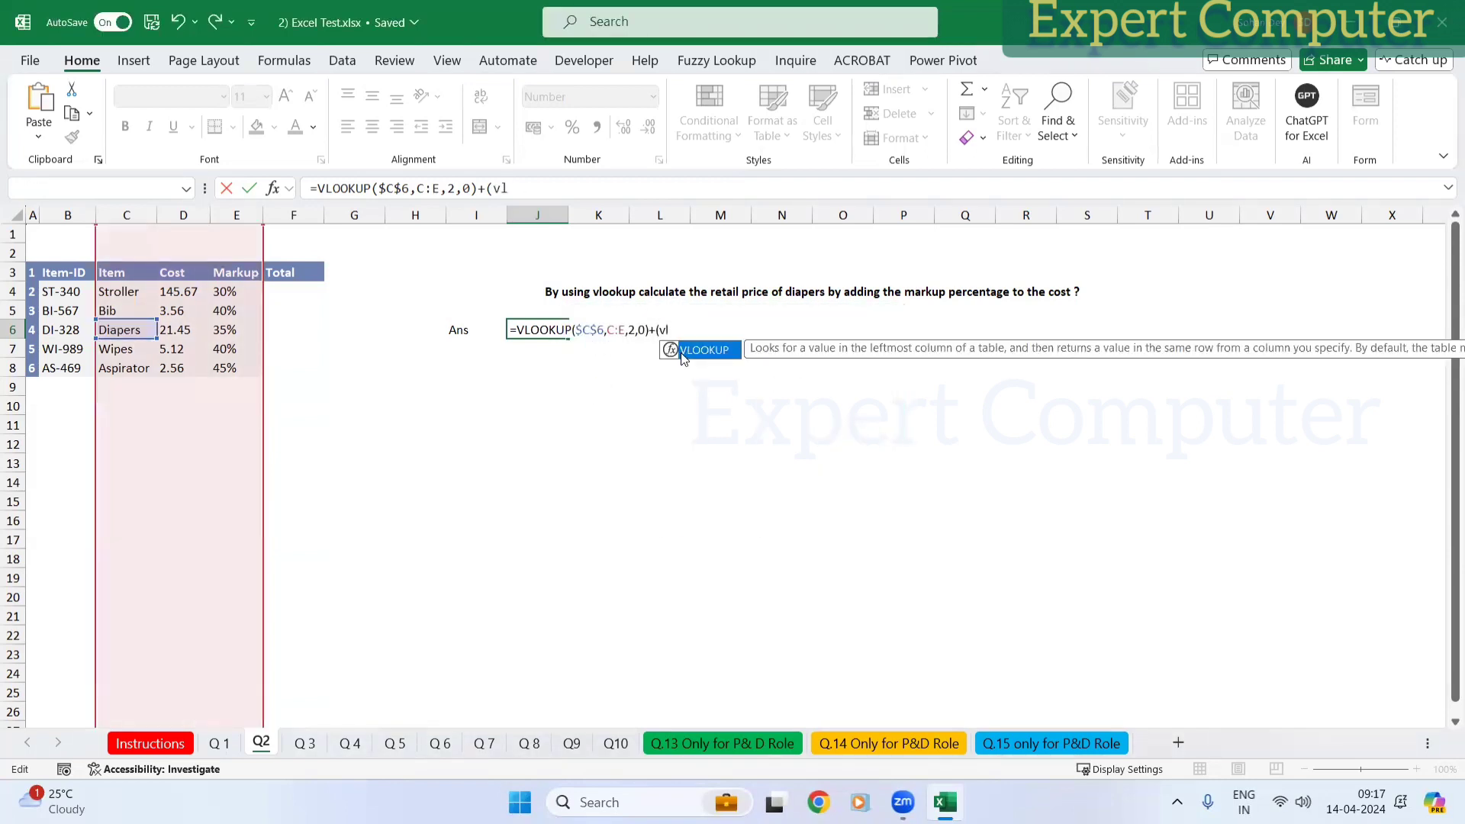
key(Tab)
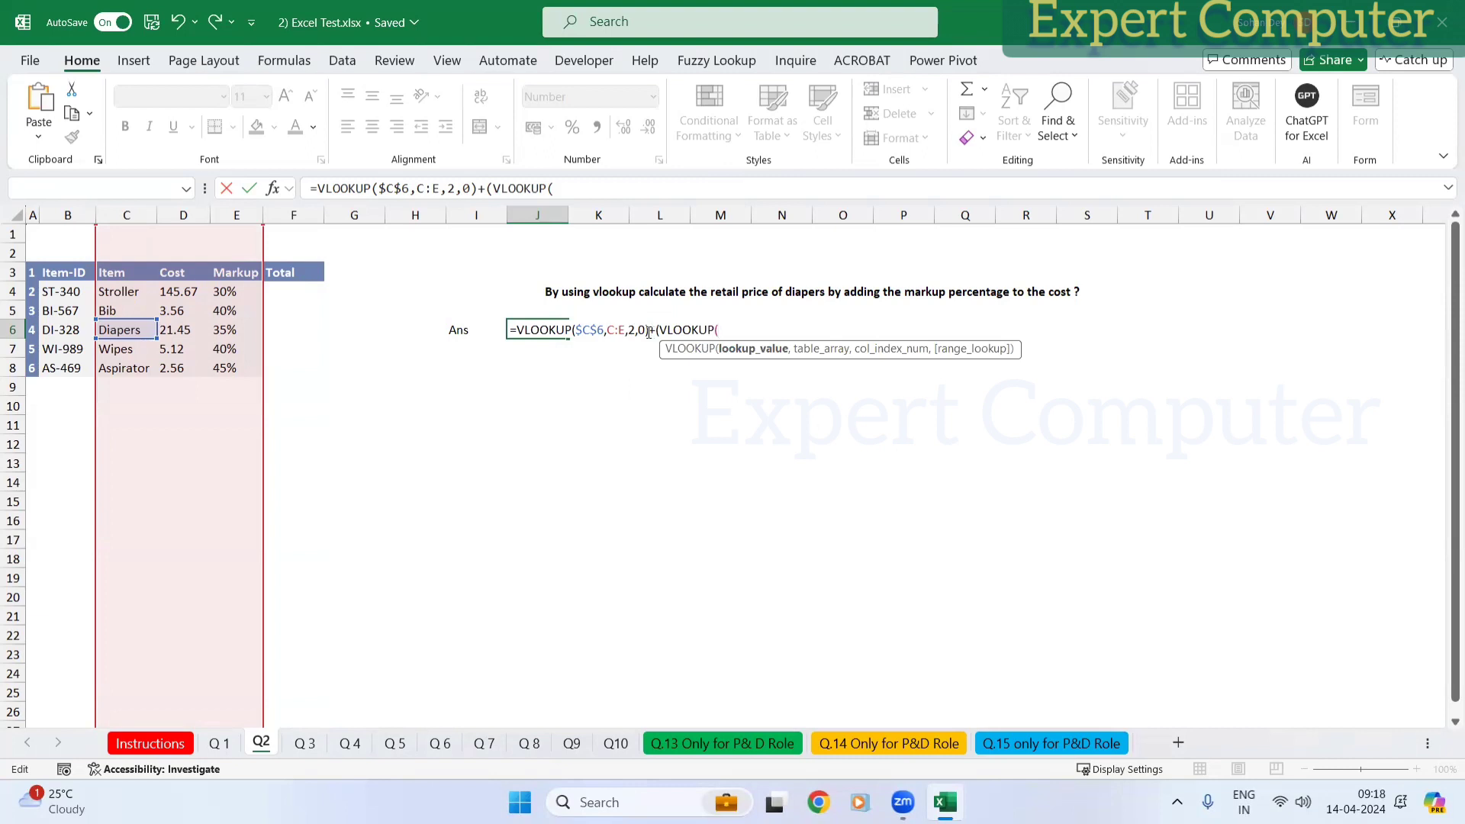
drag(649, 330, 515, 329)
key(ctrl+c)
drag(718, 330, 656, 330)
key(ctrl+v)
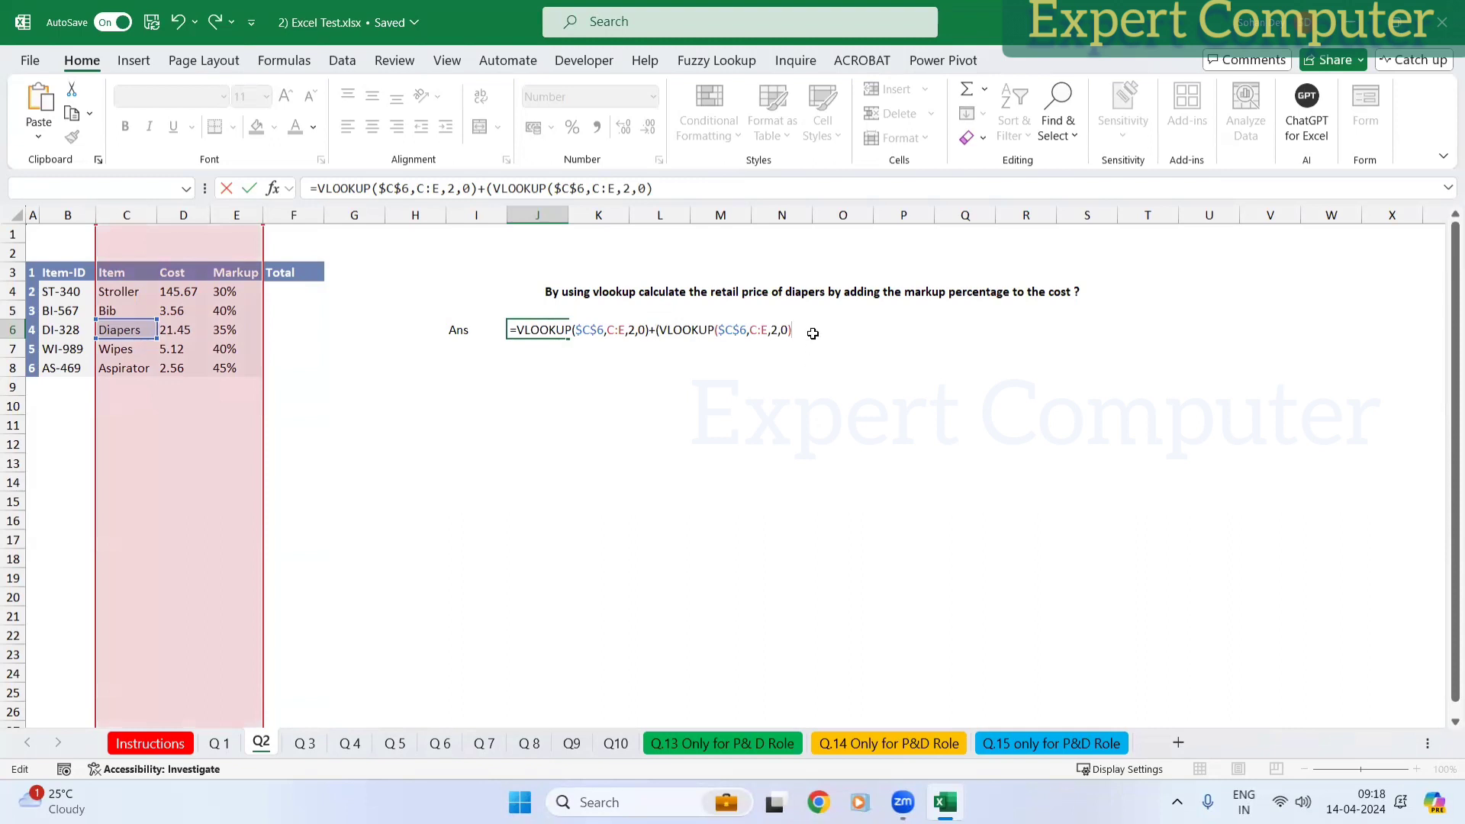
Step: Multiply the added VLOOKUP in J6 by VLOOKUP($C$6,C:E,3,0), close the parenthesis and commit the formula, accepting Excel's correction
text(*)
key(ctrl+v)
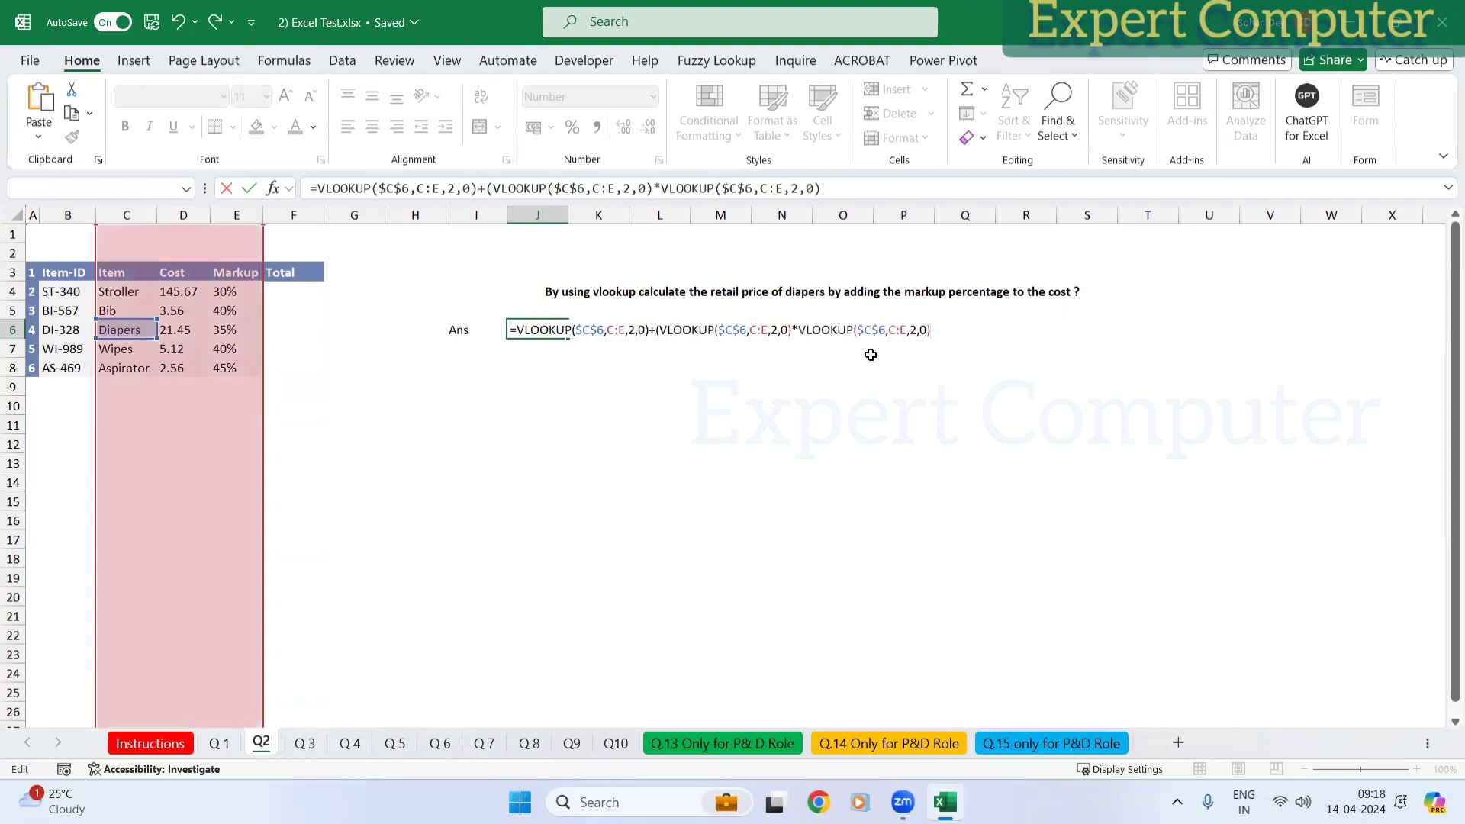
key(Left)
key(Left)
key(Left)
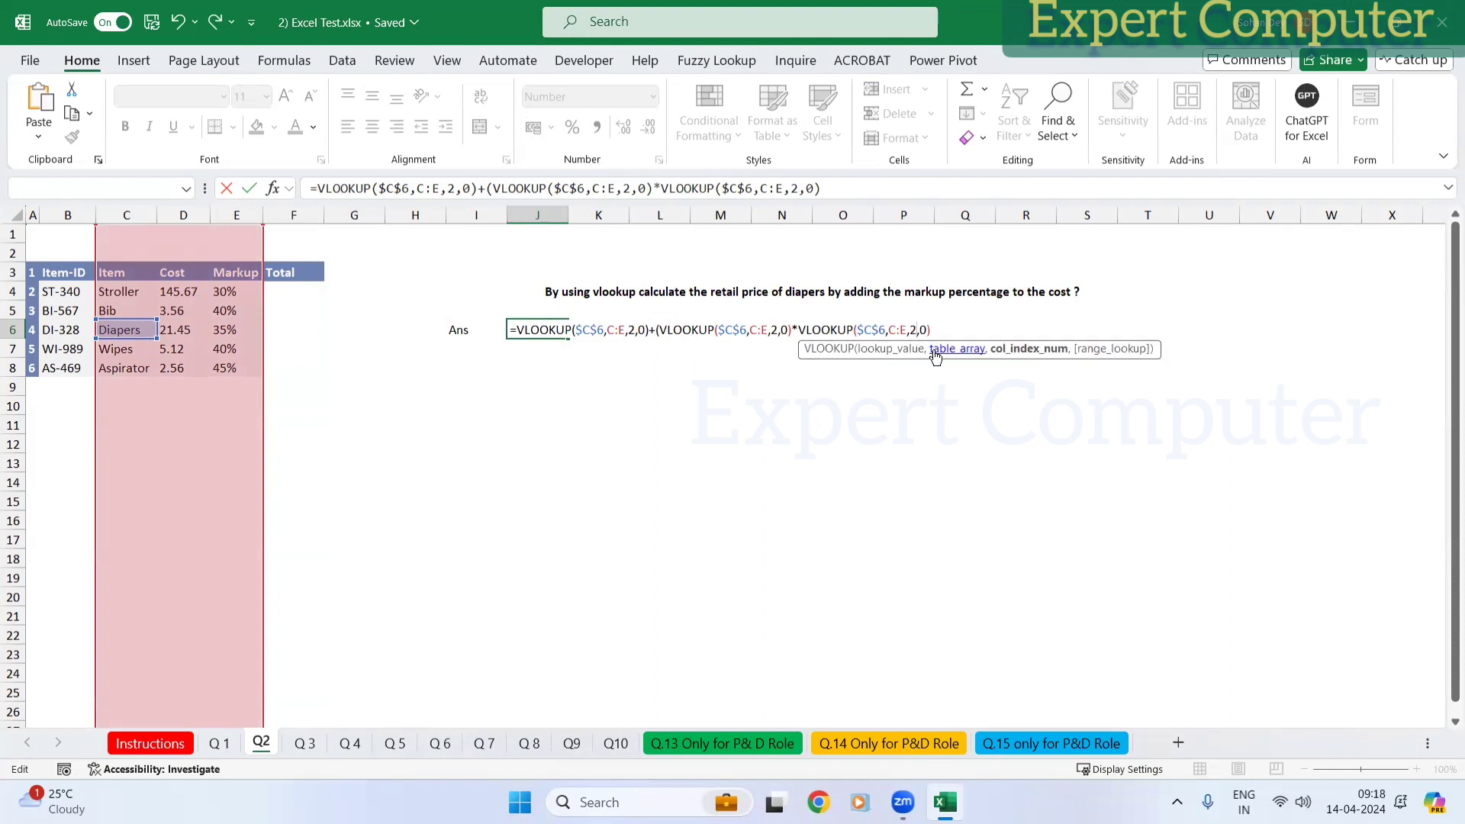
key(BackSpace)
text(3)
key(End)
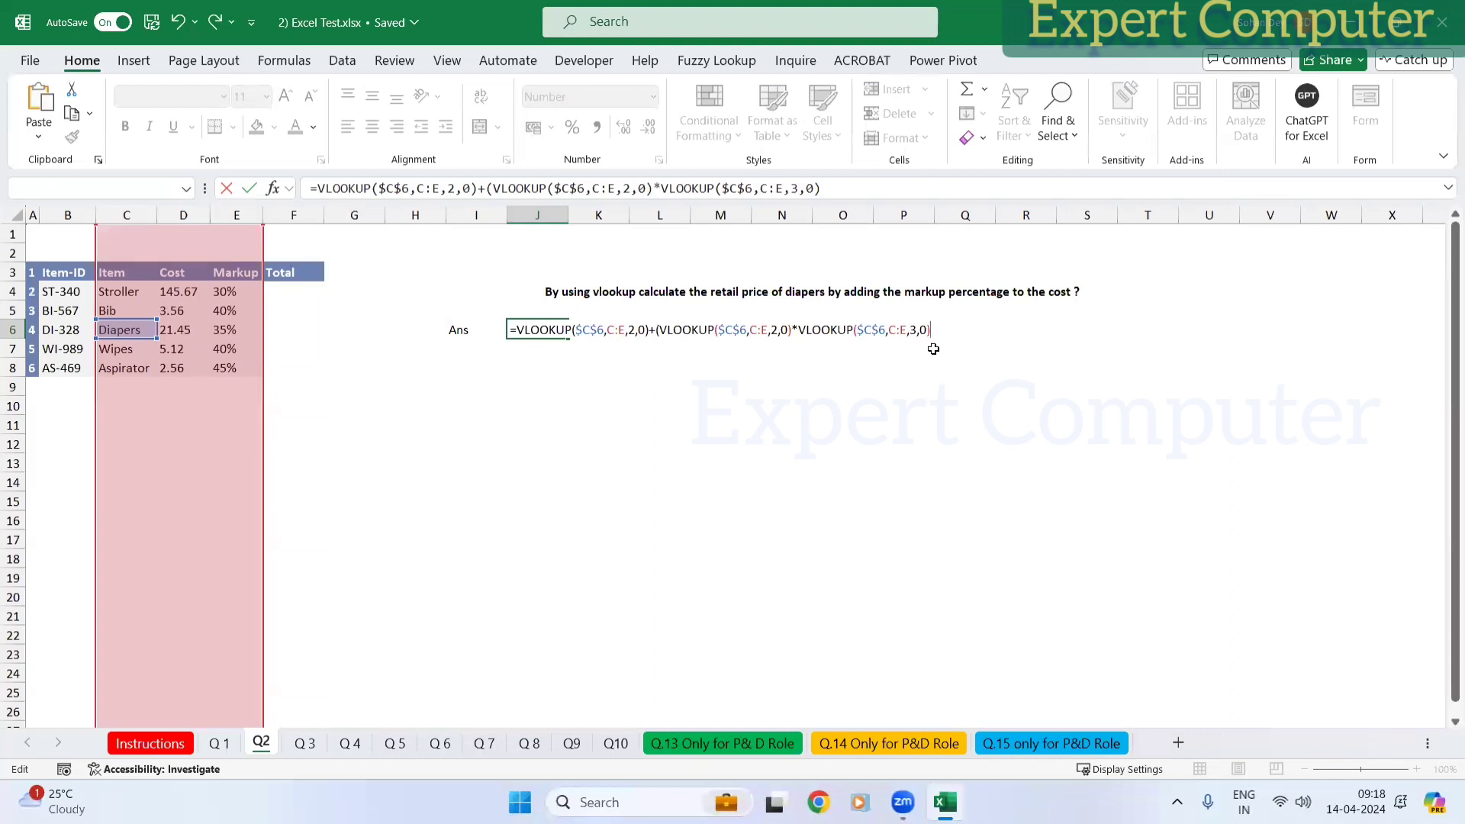
text()))
key(Return)
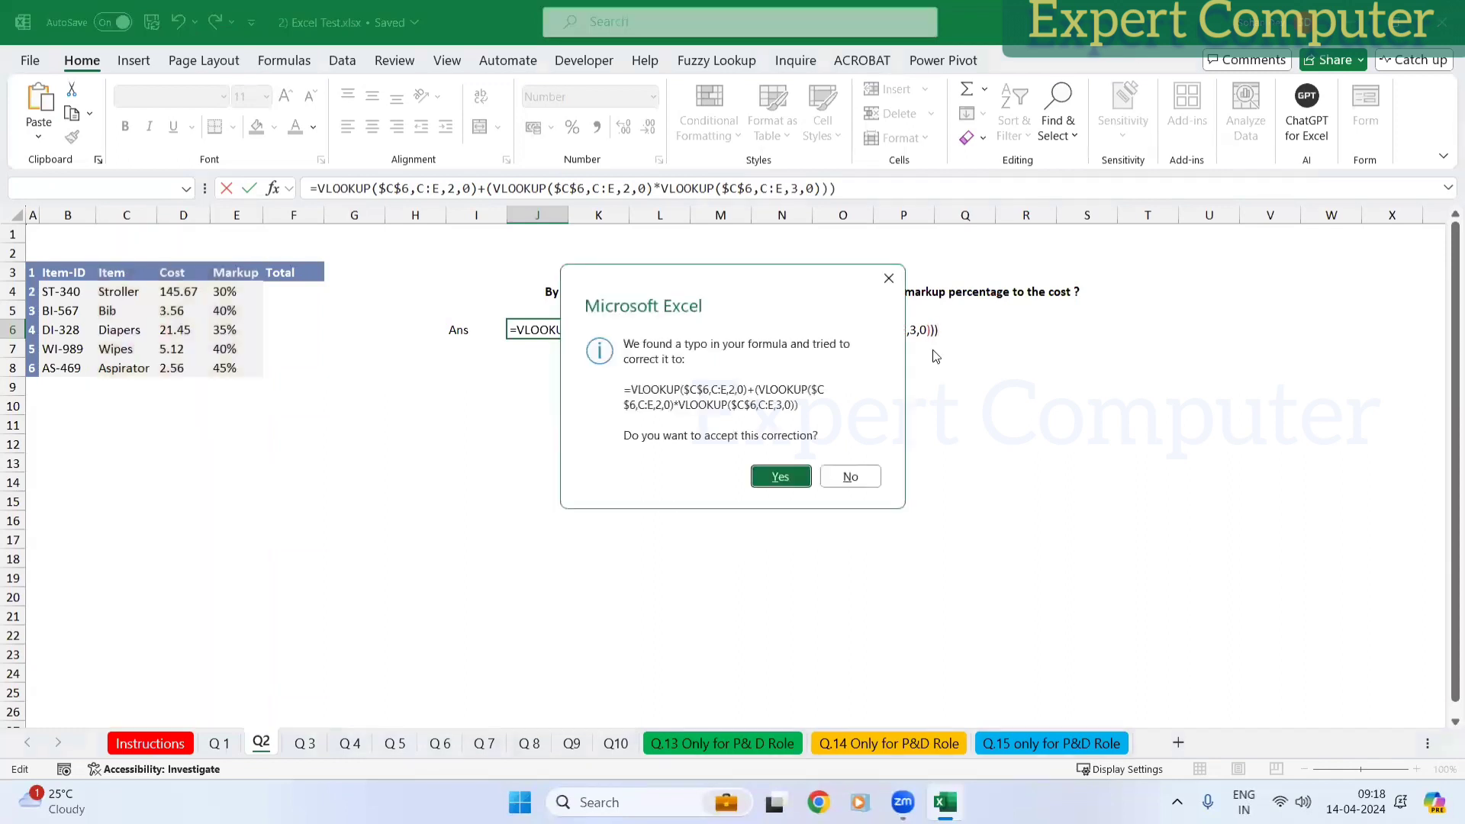
key(Return)
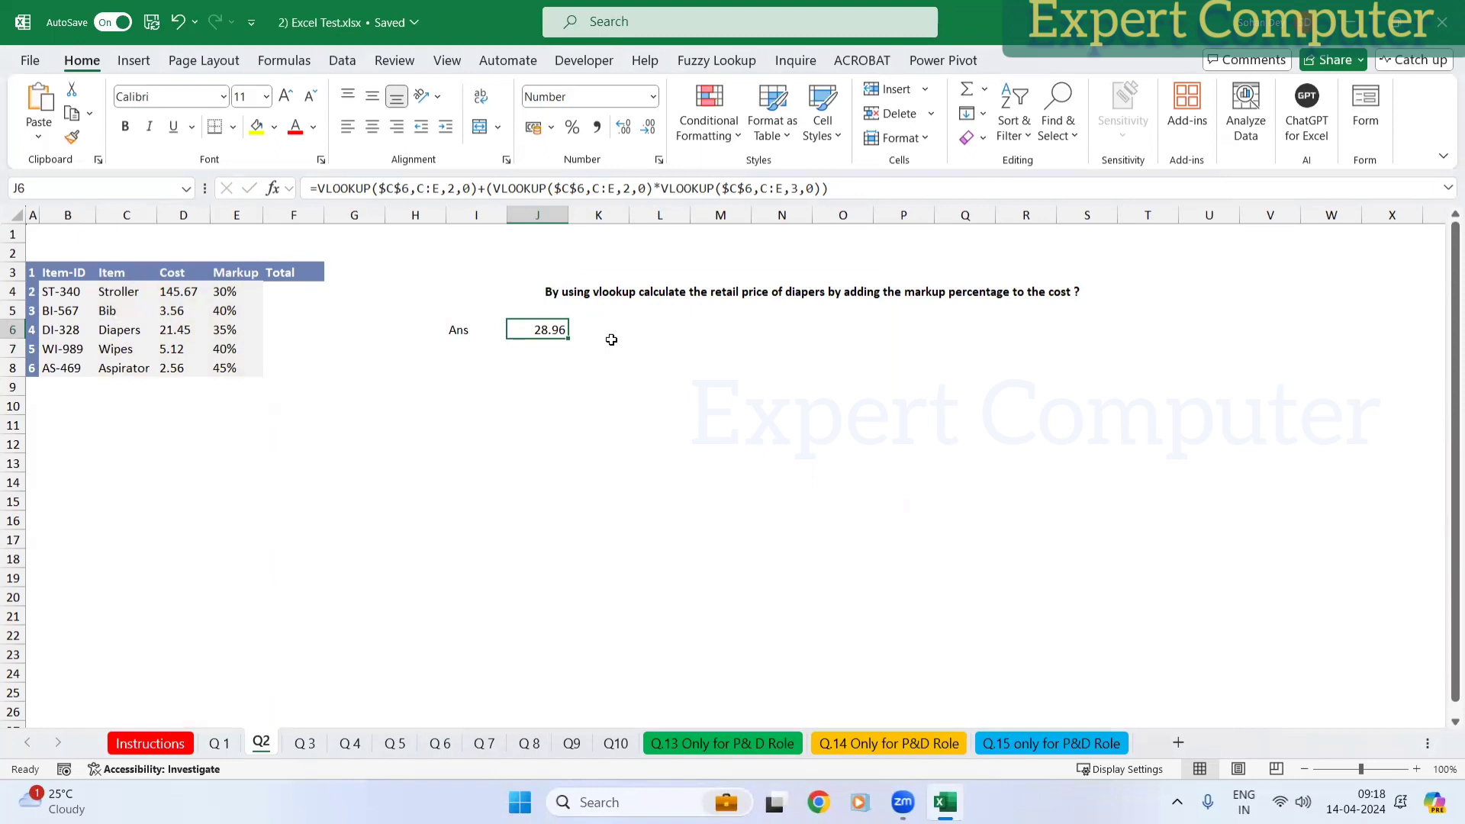
drag(486, 187, 828, 188)
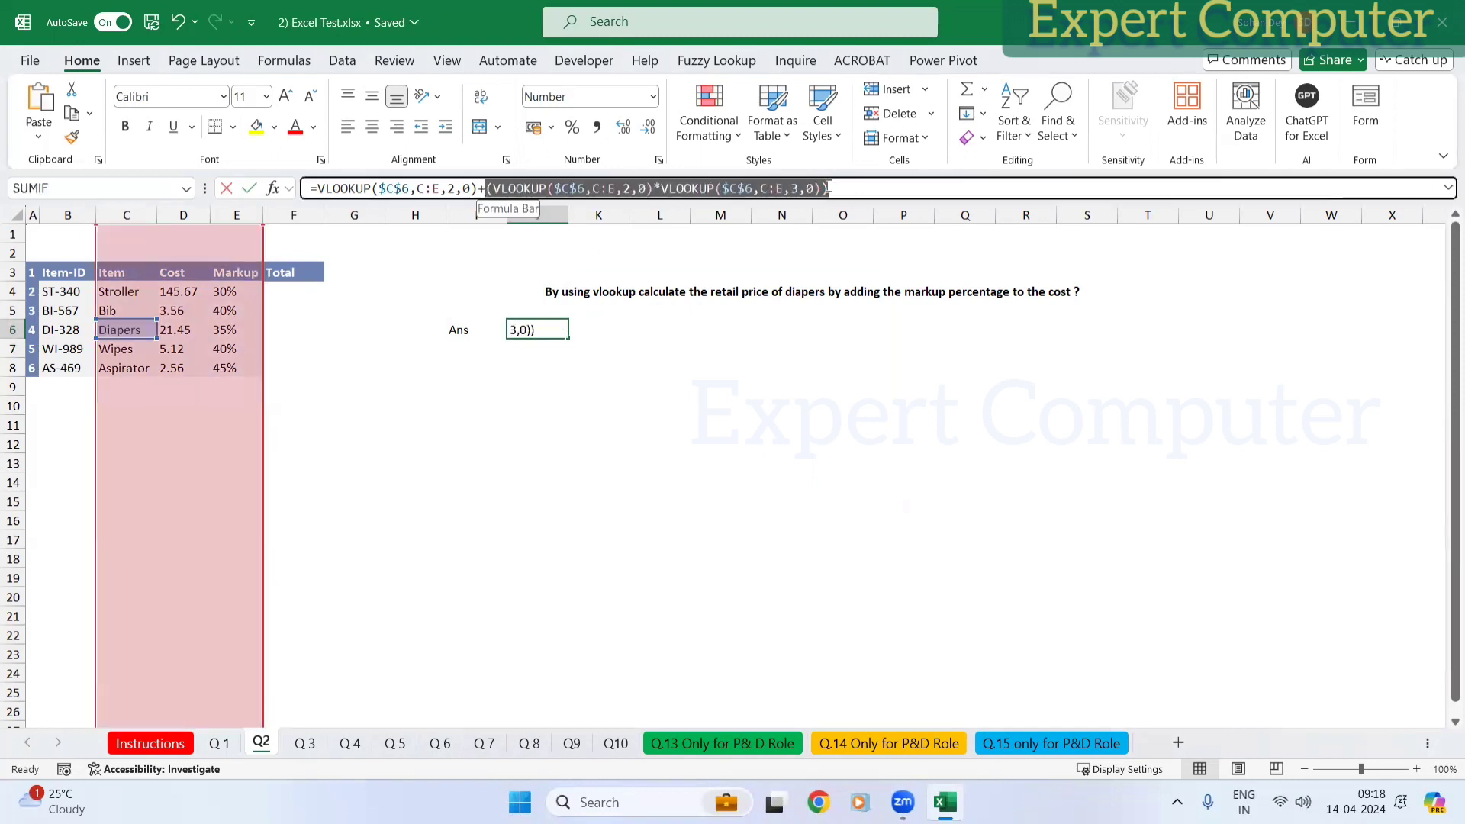
click(599, 343)
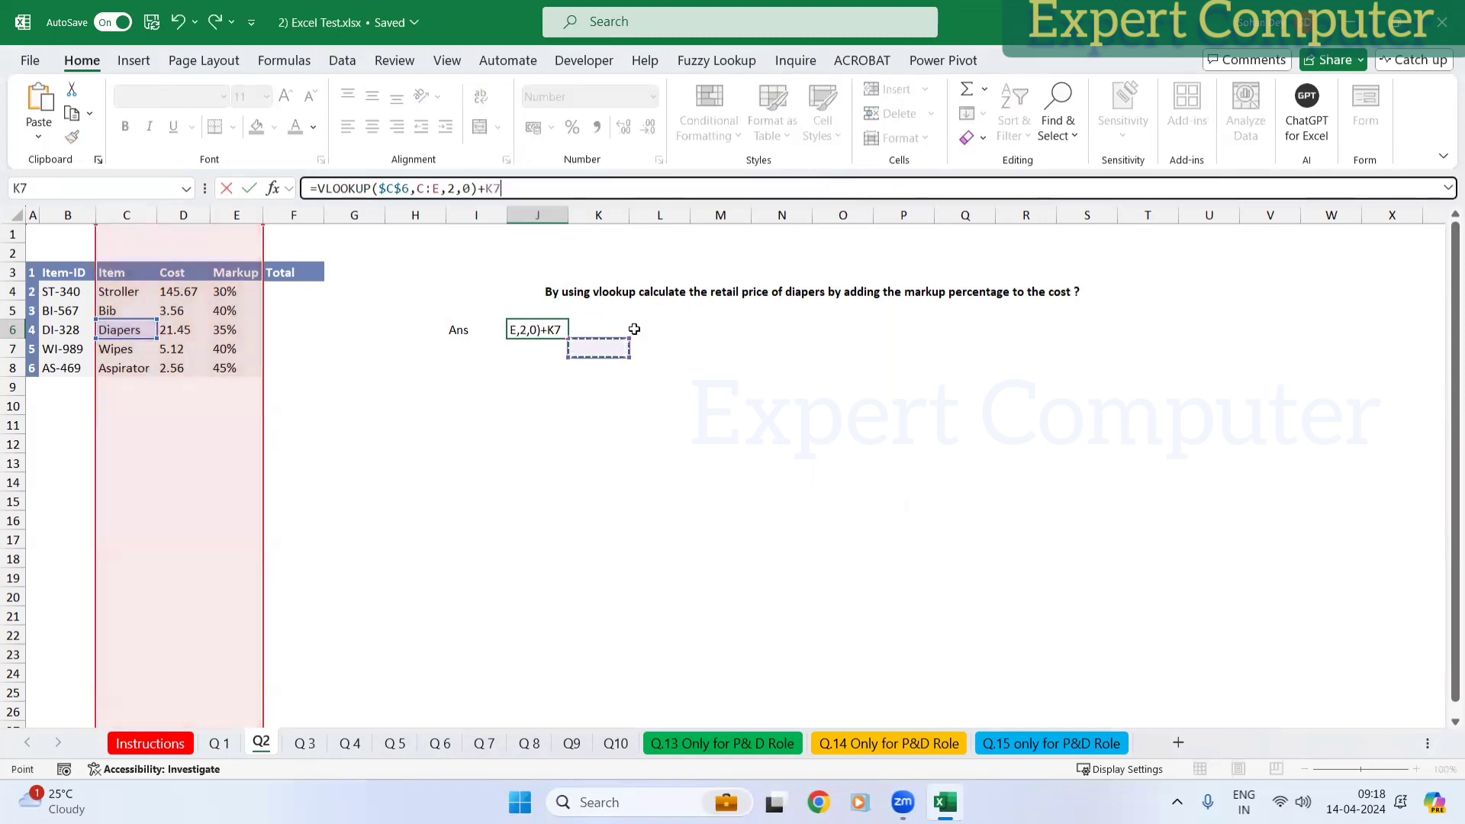
key(Escape)
Step: Start a formula in K6 with an exact-match lookup of the diapers' cost, VLOOKUP($C$6,C:D,2,0)
click(627, 333)
text(=)
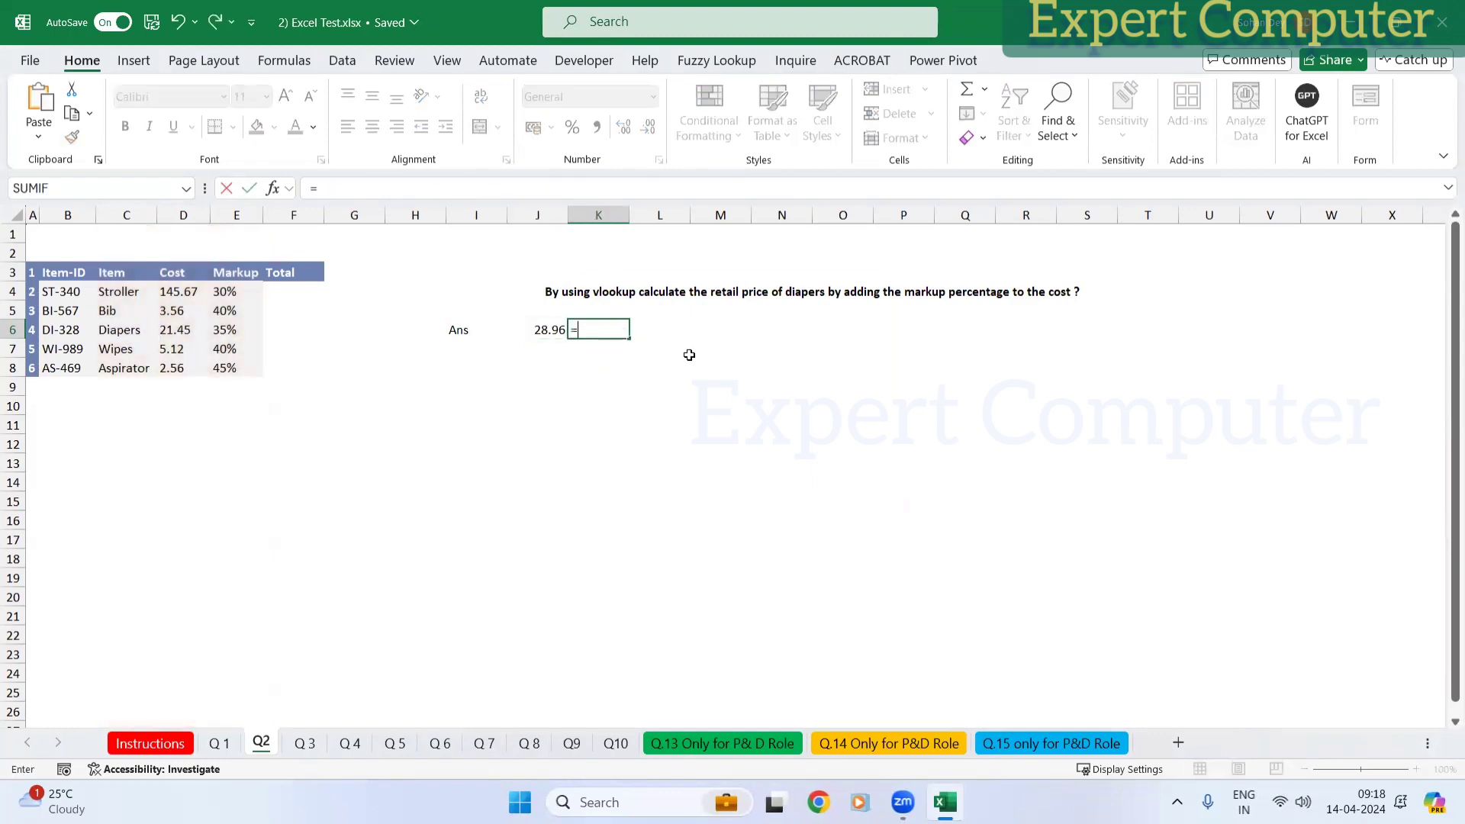
text(vl)
key(Tab)
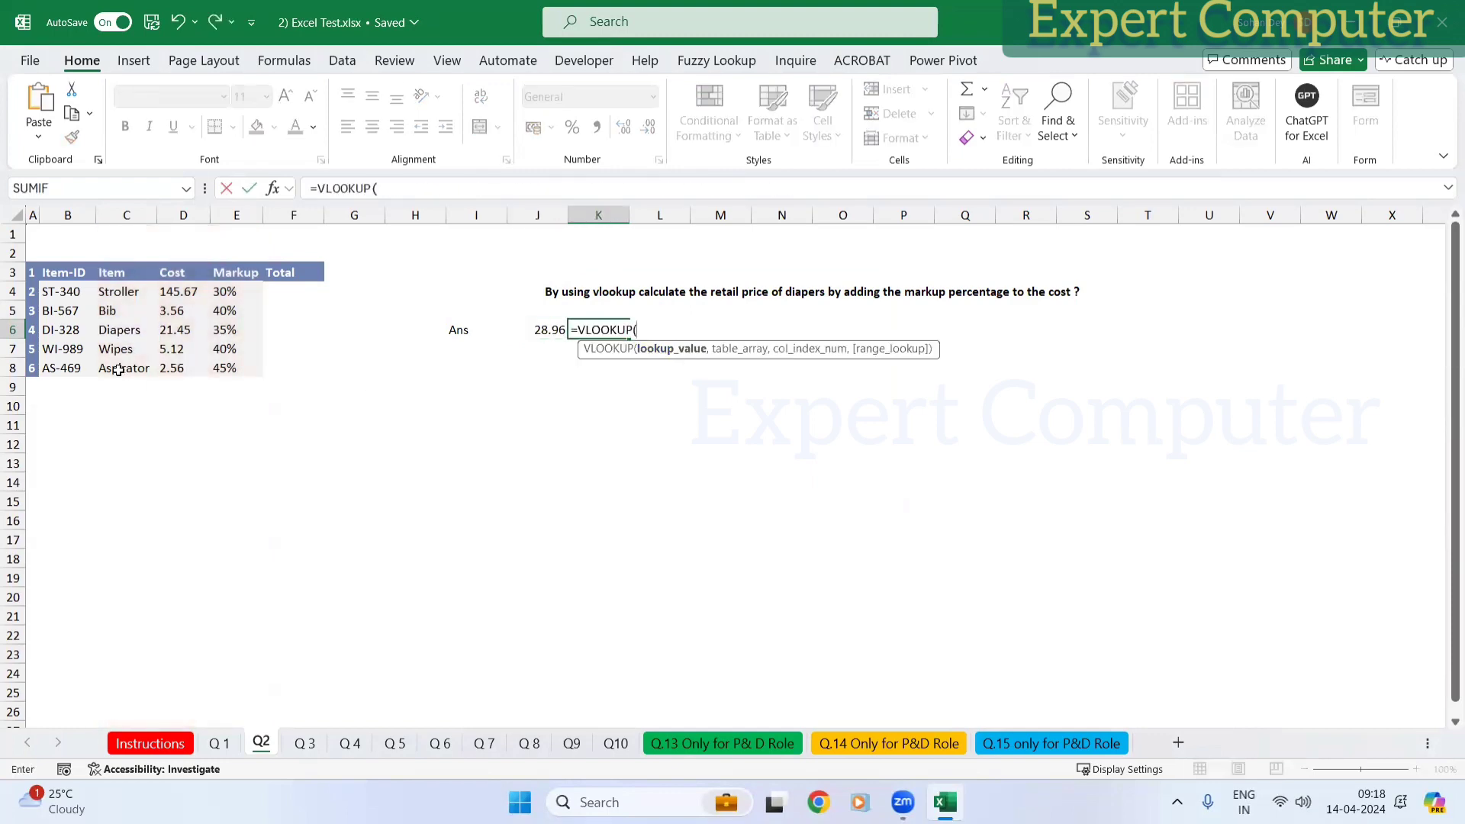
click(110, 327)
key(F4)
text(,)
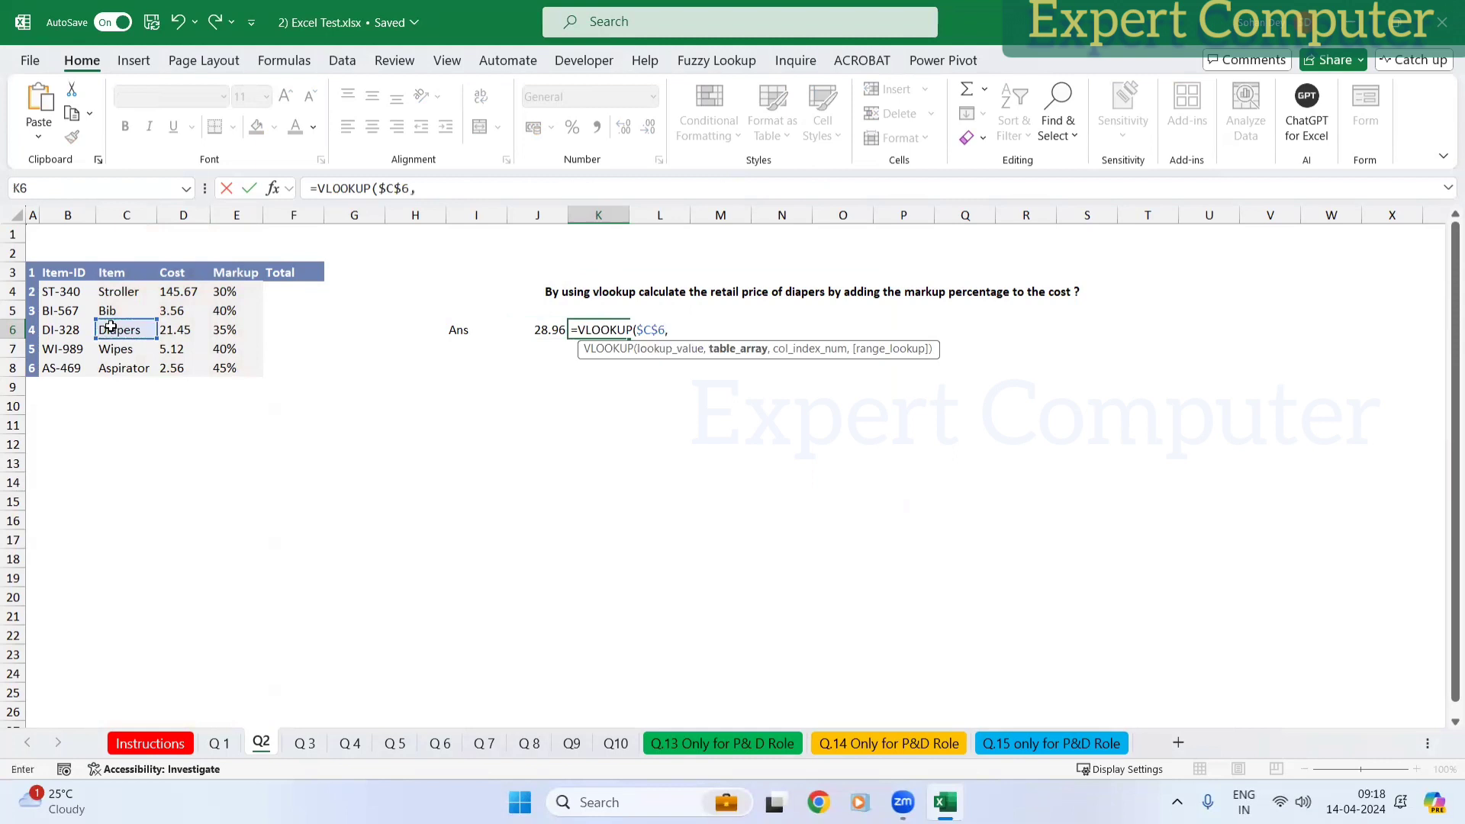
drag(122, 214, 200, 203)
text(,)
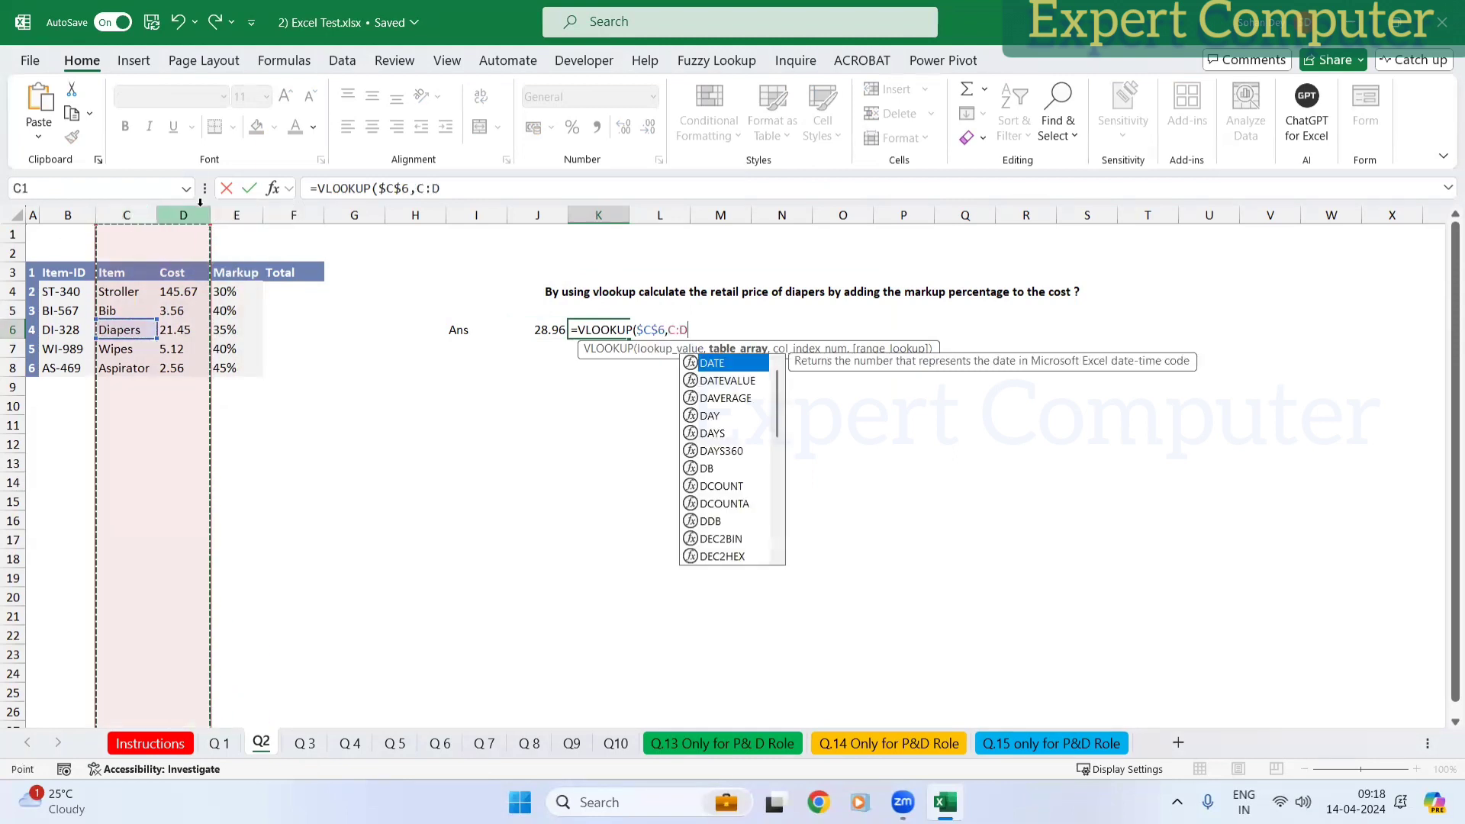
text(2,0)
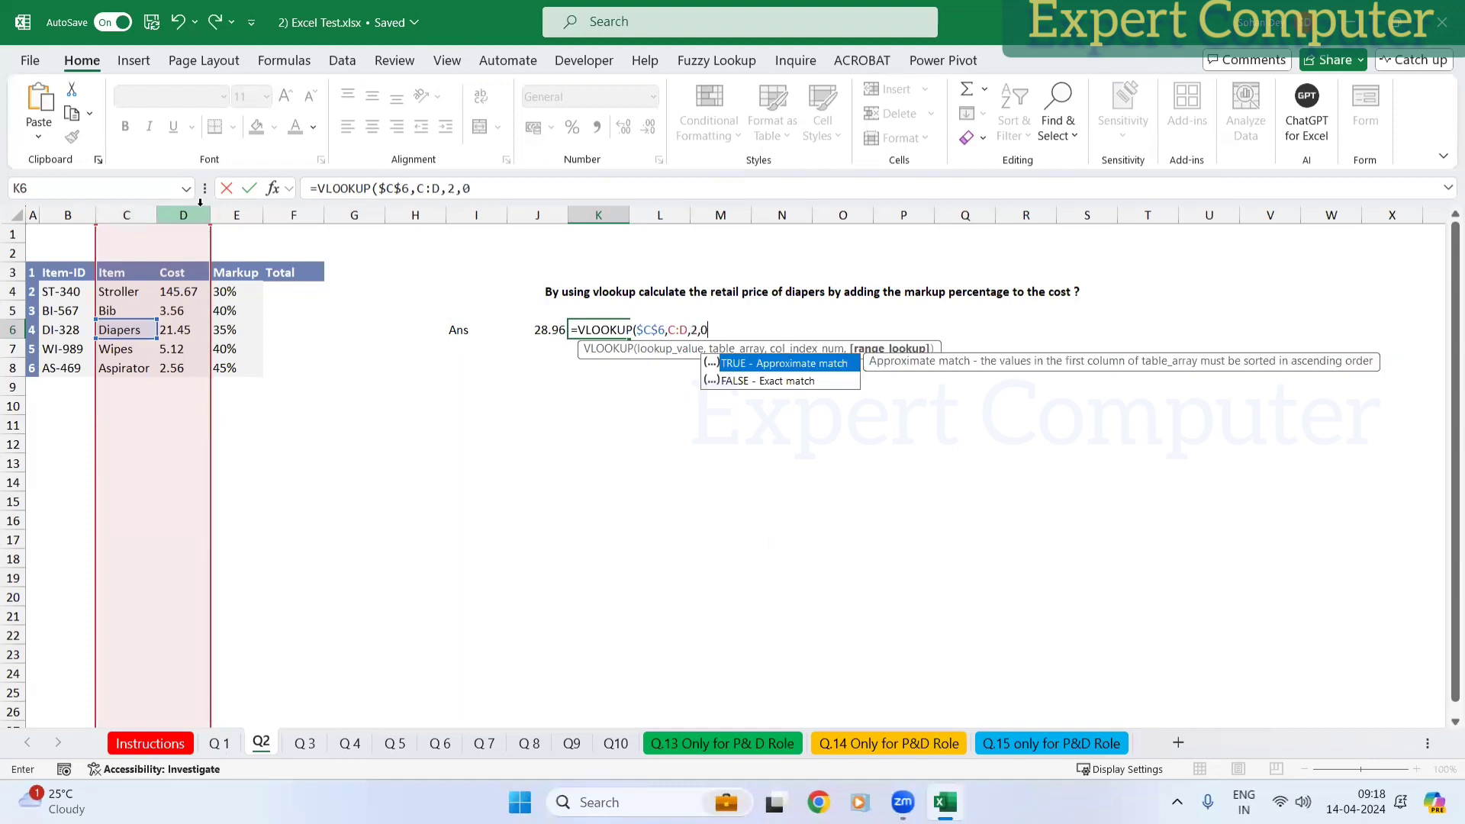
Step: Extend K6's formula with +SUM(D6*35/100) and commit it, accepting Excel's correction
text()+SUM()
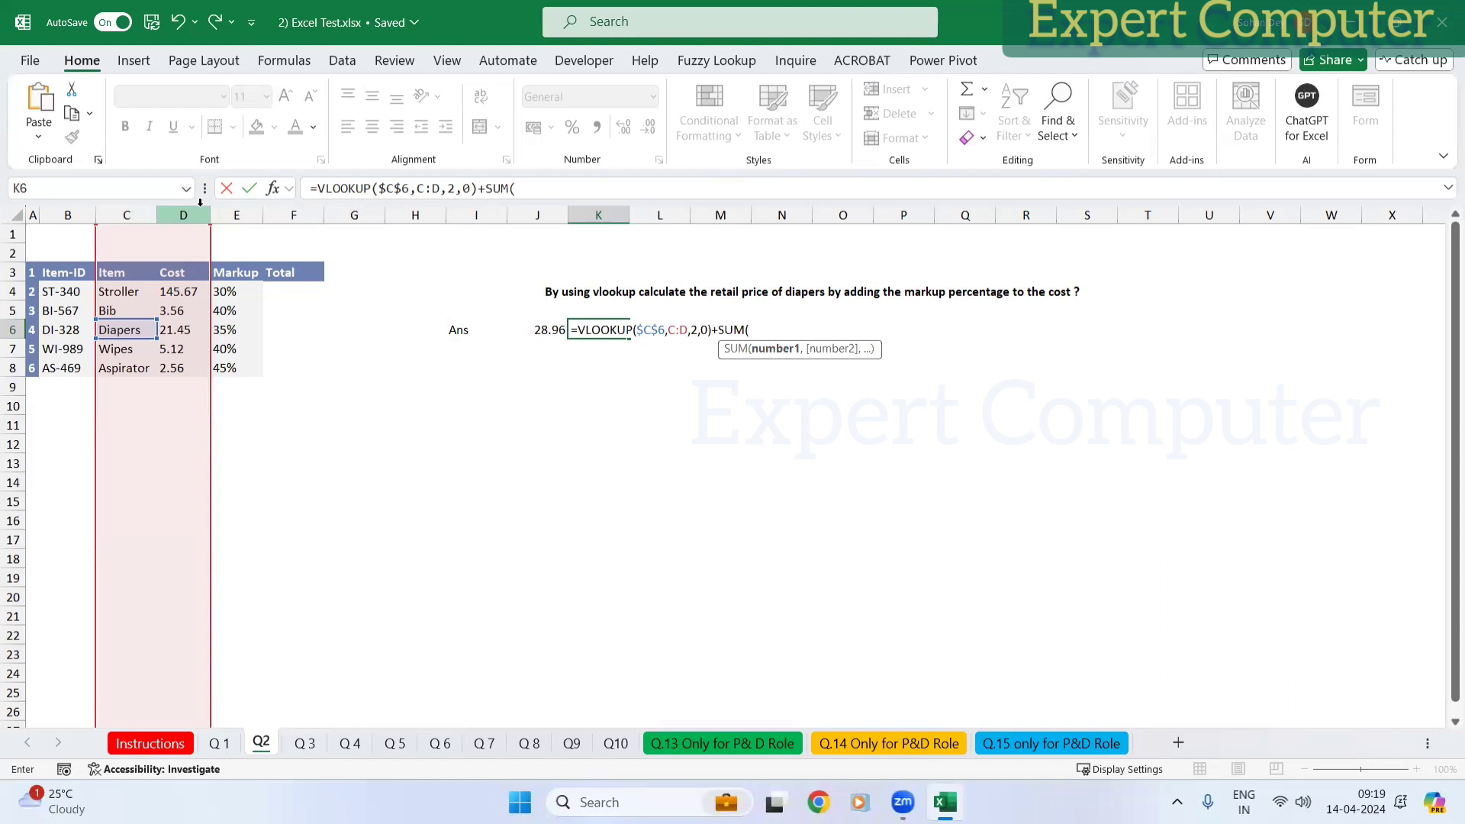
click(196, 332)
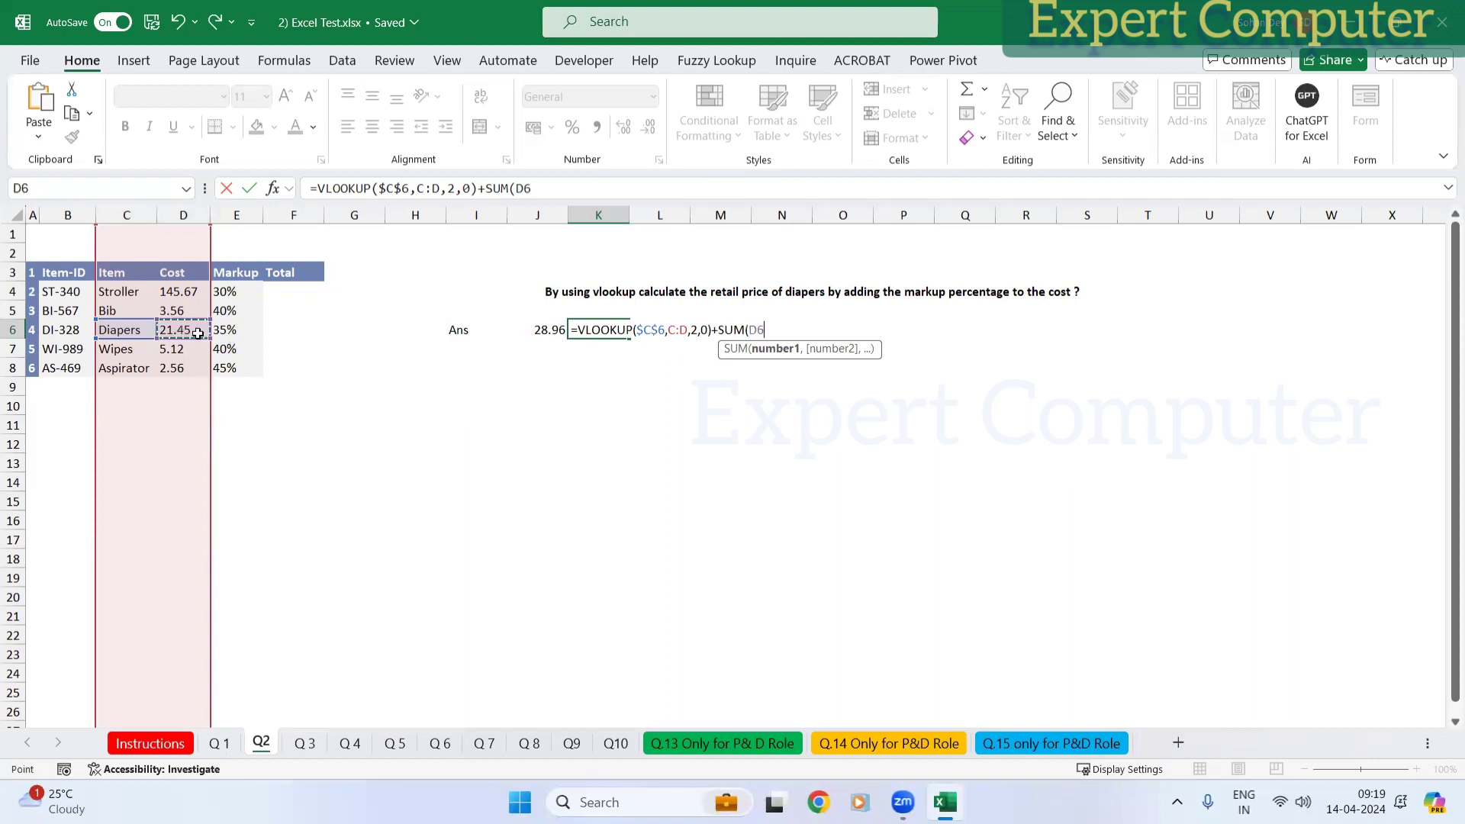
text(*)
click(234, 327)
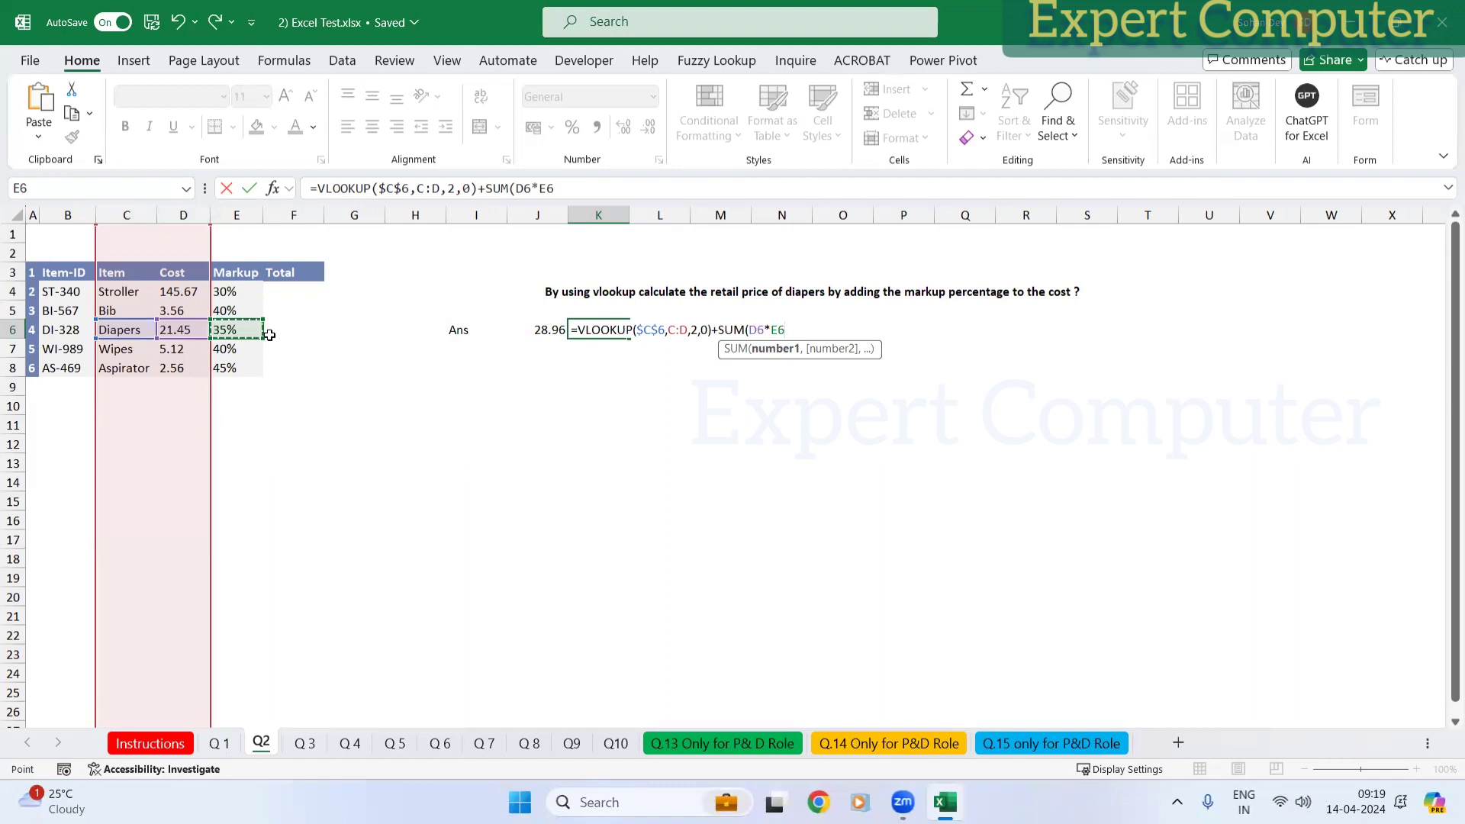
key(BackSpace)
key(BackSpace)
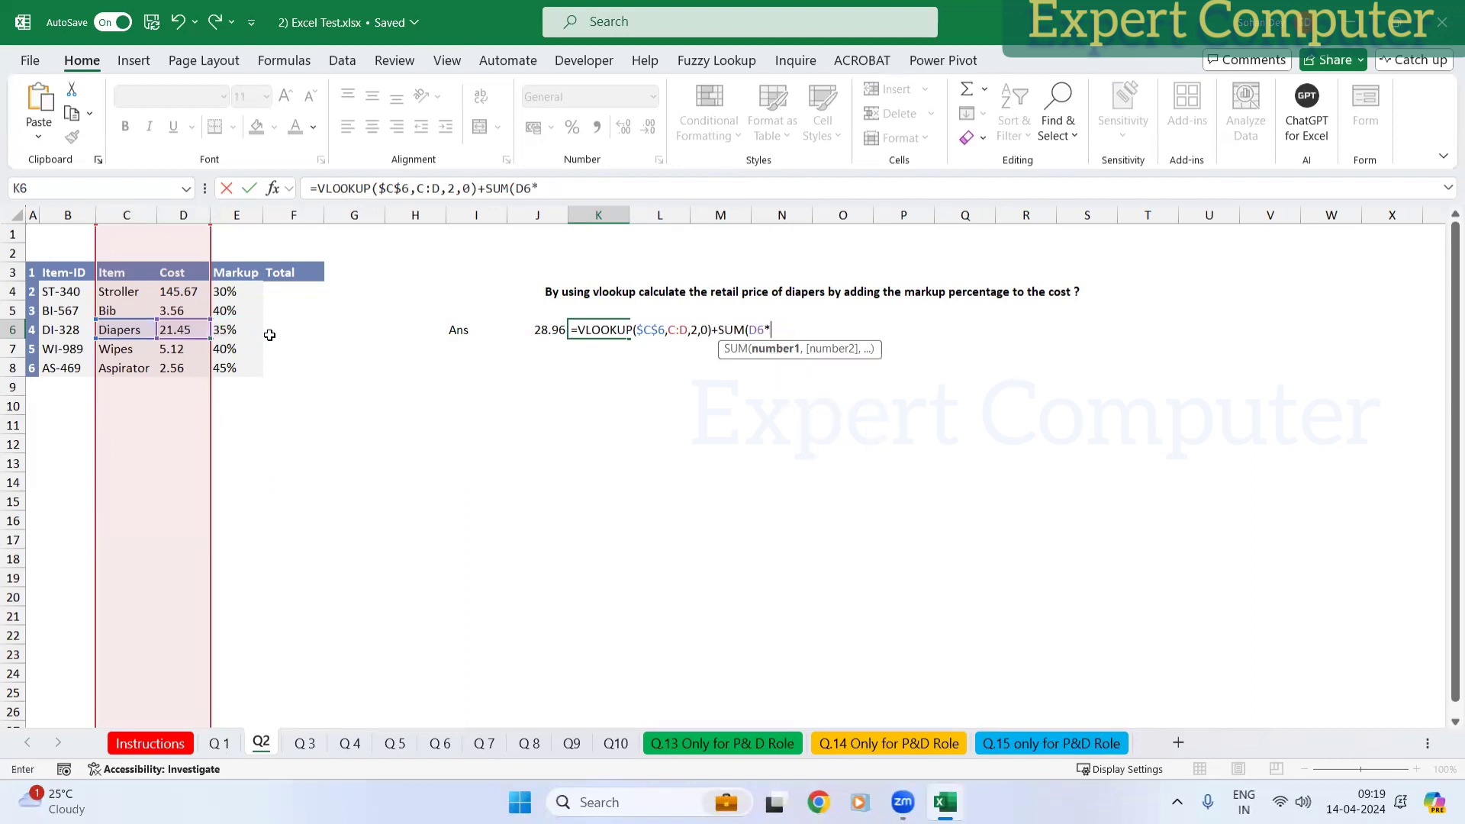
text(35/100))
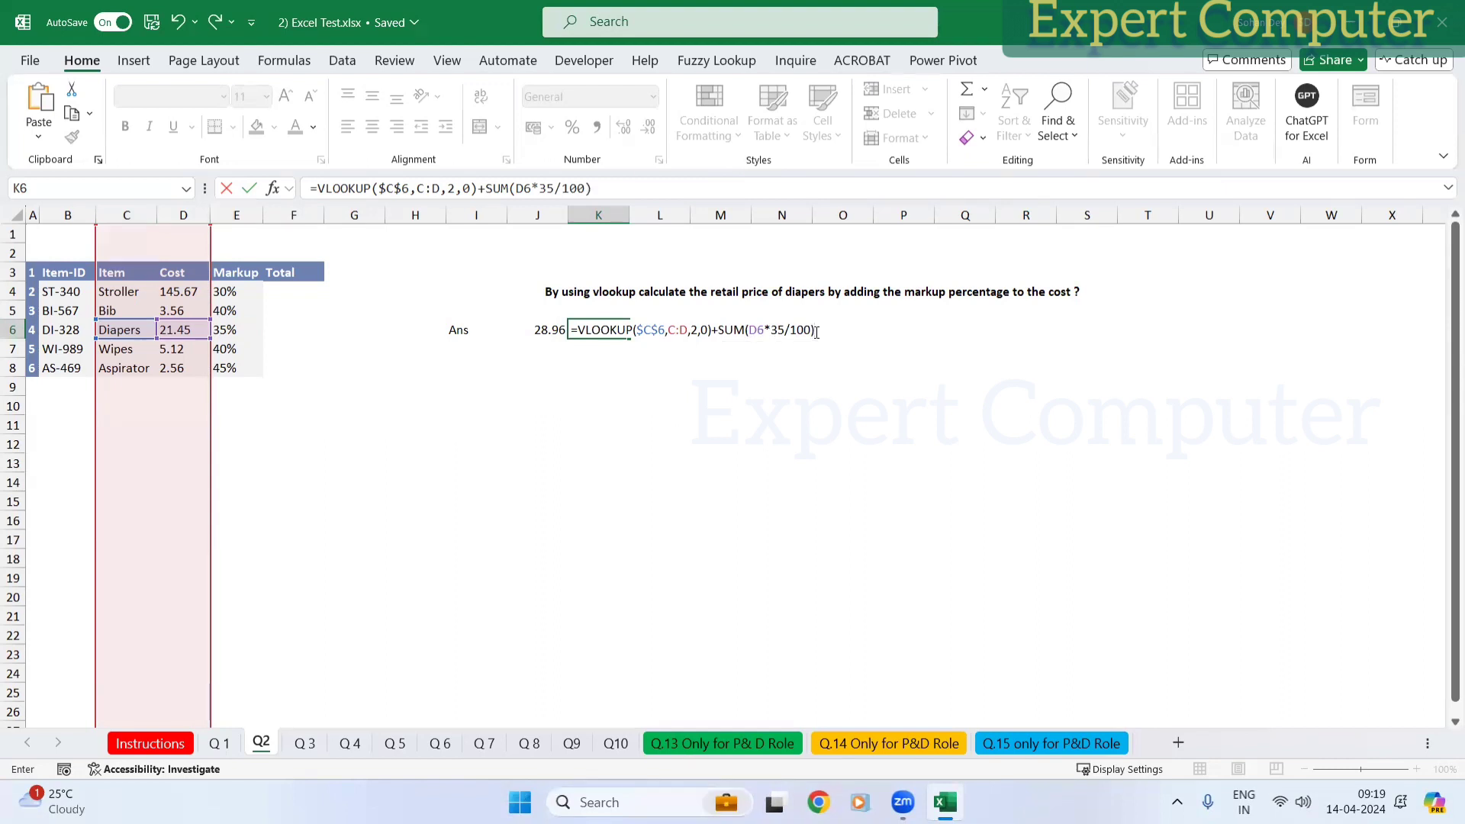
key(Return)
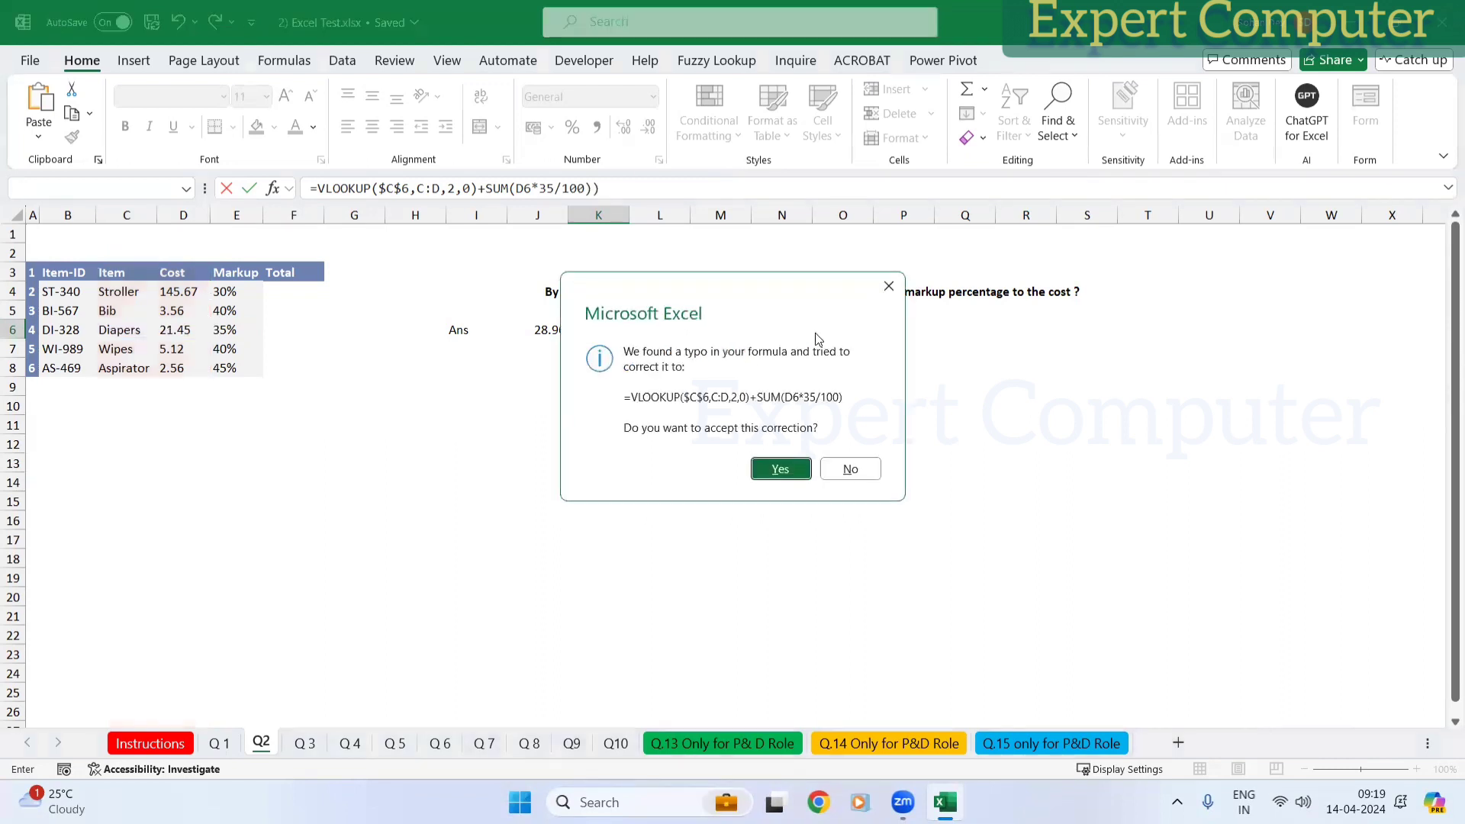
key(Return)
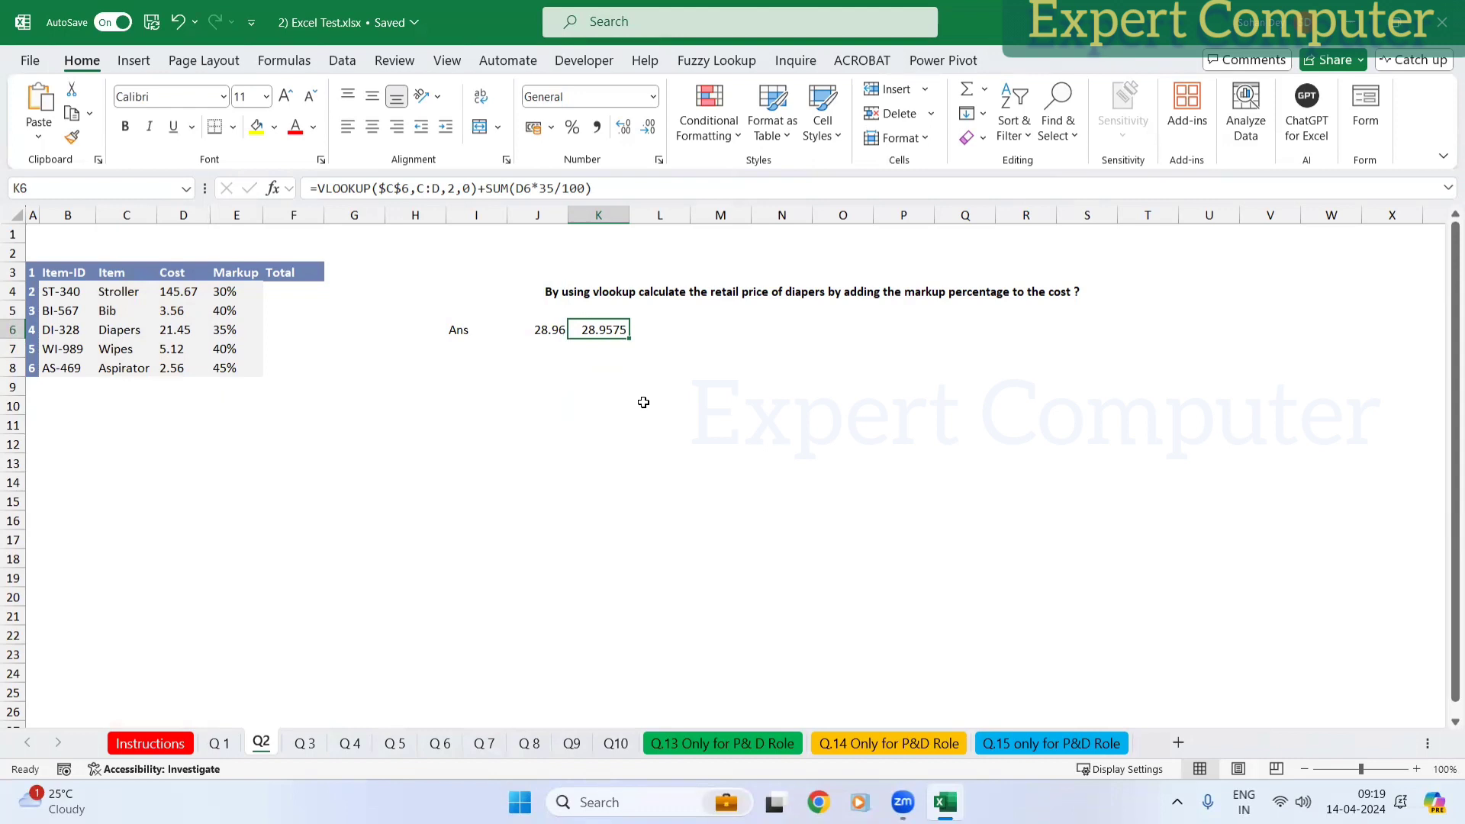
Step: Edit K6's formula to use 0.35 as the markup multiplier inside SUM
key(F2)
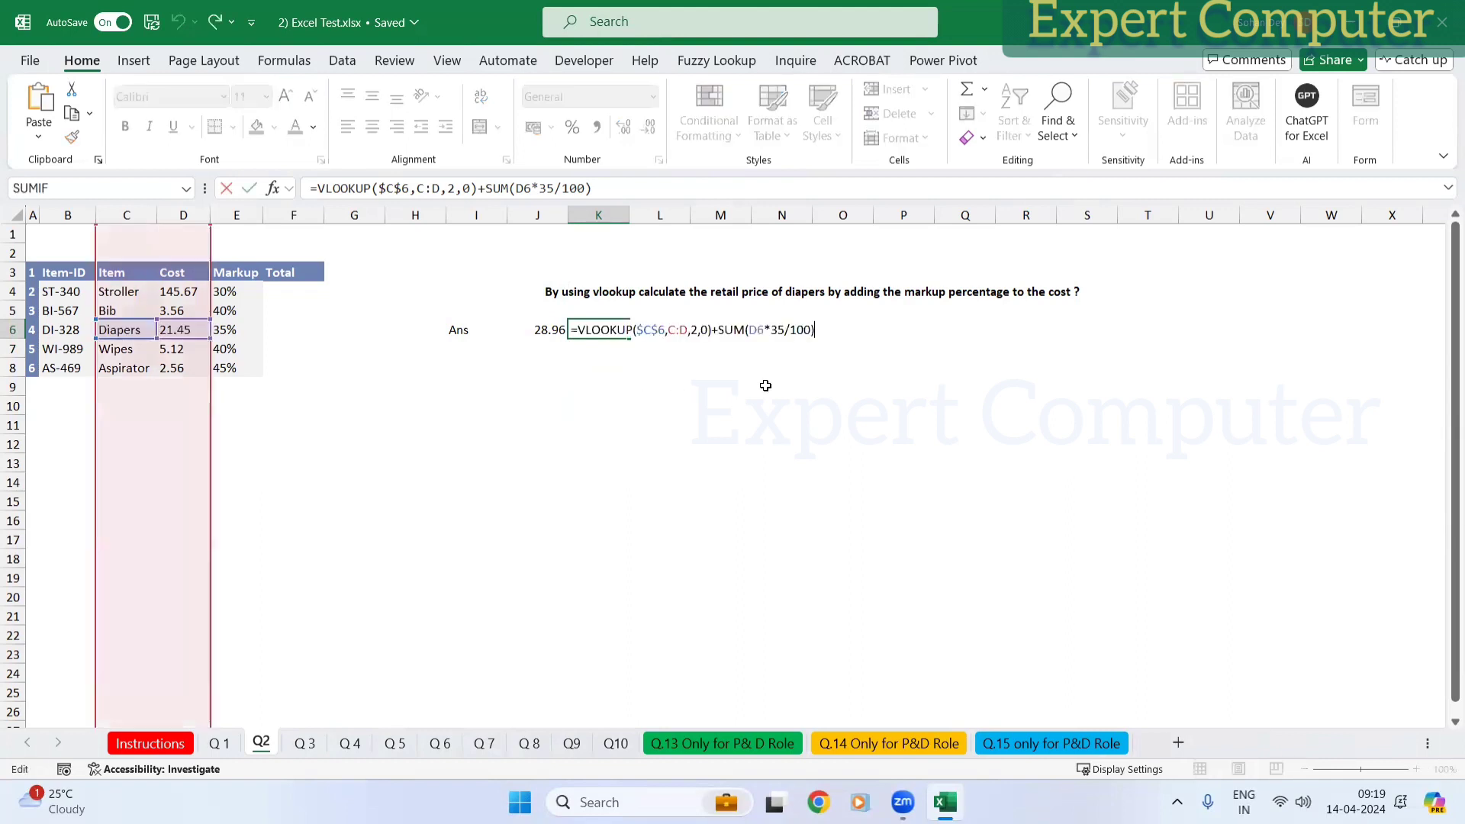
click(811, 330)
key(BackSpace)
key(BackSpace)
key(BackSpace)
key(BackSpace)
key(BackSpace)
key(BackSpace)
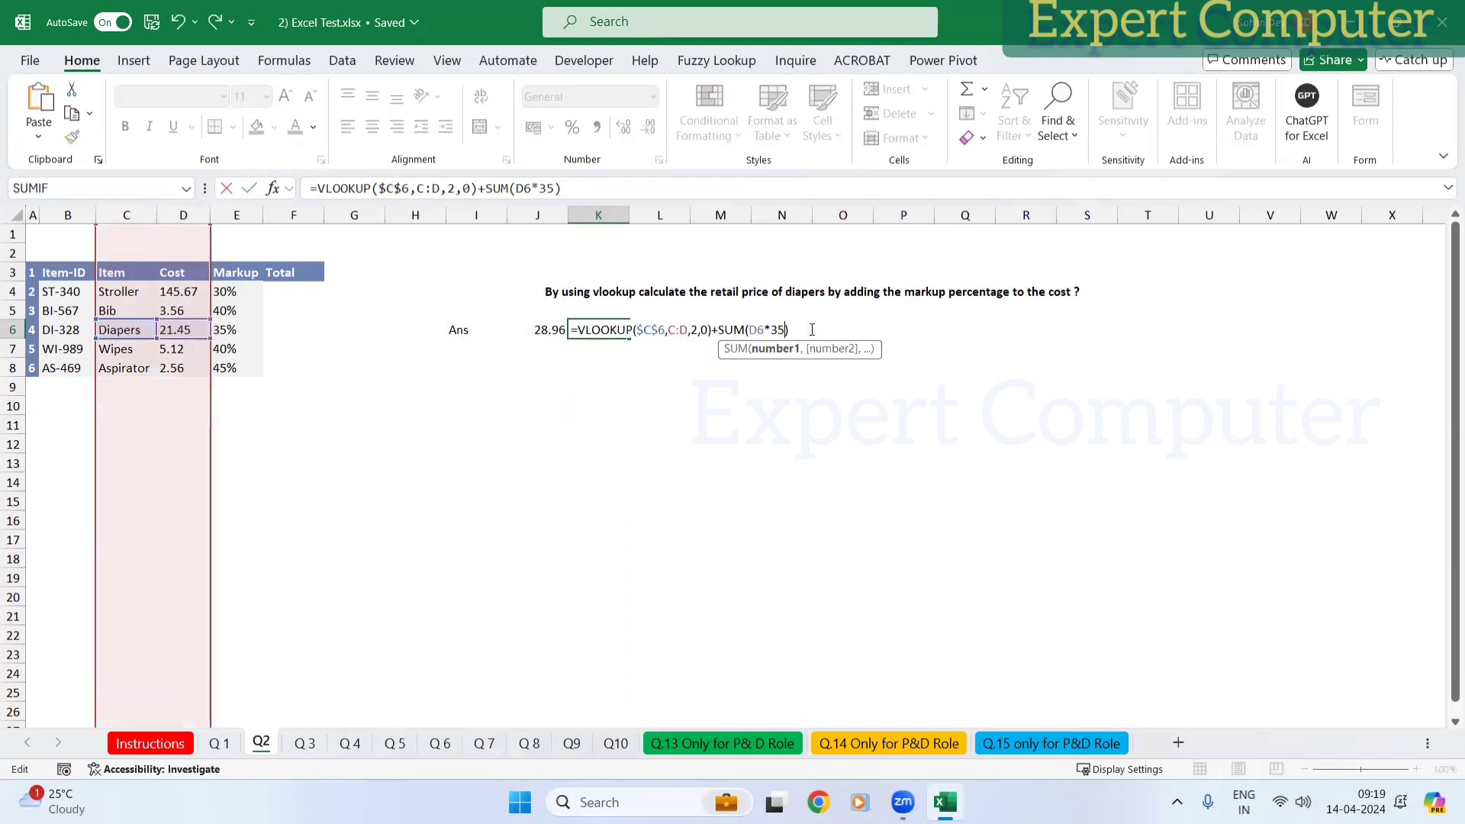
text(0.35)
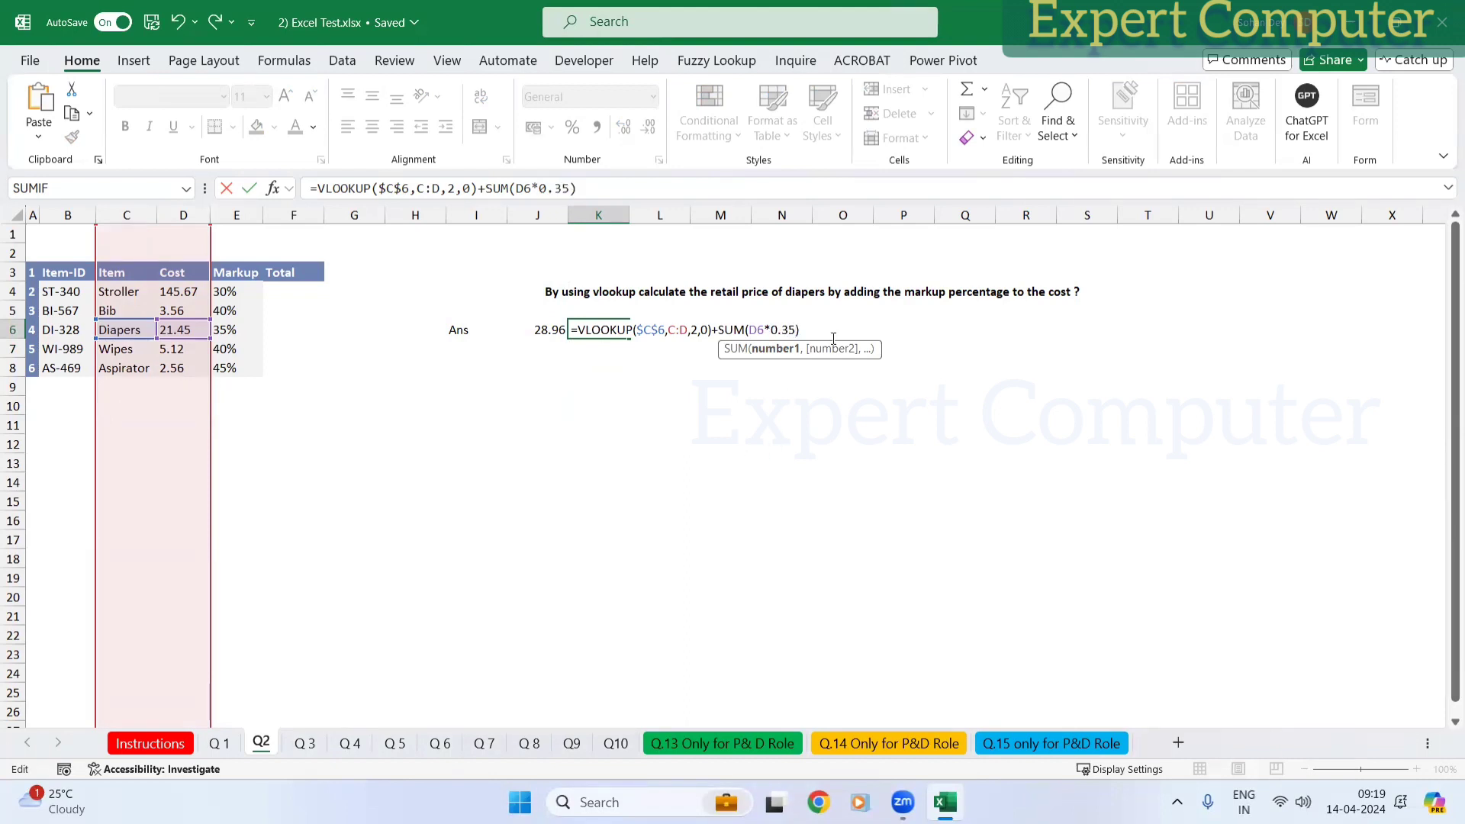
Step: Use the diapers' markup cell E6 as the multiplier in K6's SUM and commit the formula
key(BackSpace)
key(BackSpace)
key(BackSpace)
key(BackSpace)
click(230, 330)
key(Return)
key(Up)
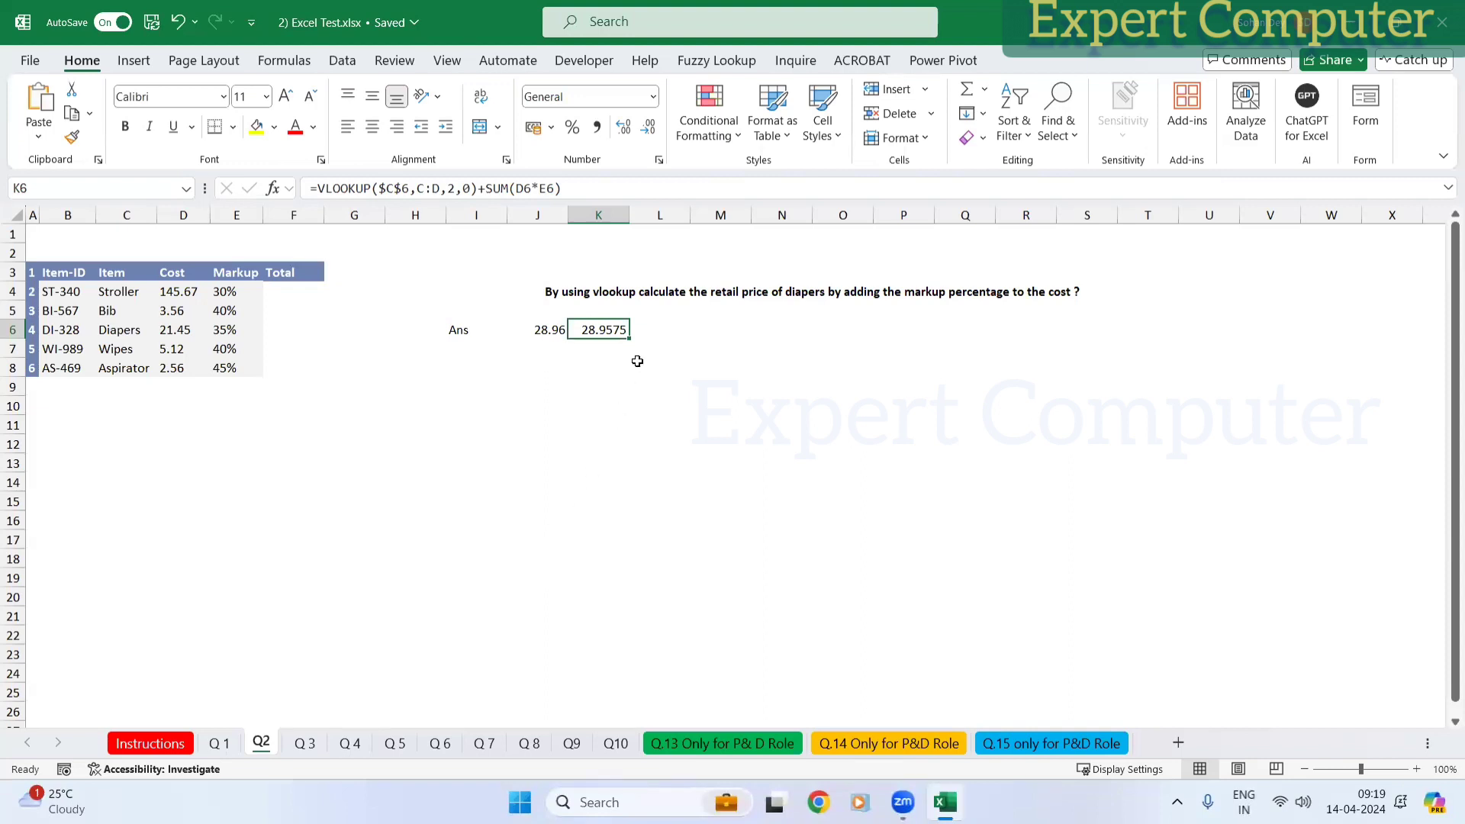
Step: Examine the VLOOKUP part of K6's formula and the diapers' cost and markup cells D6 and E6
key(F2)
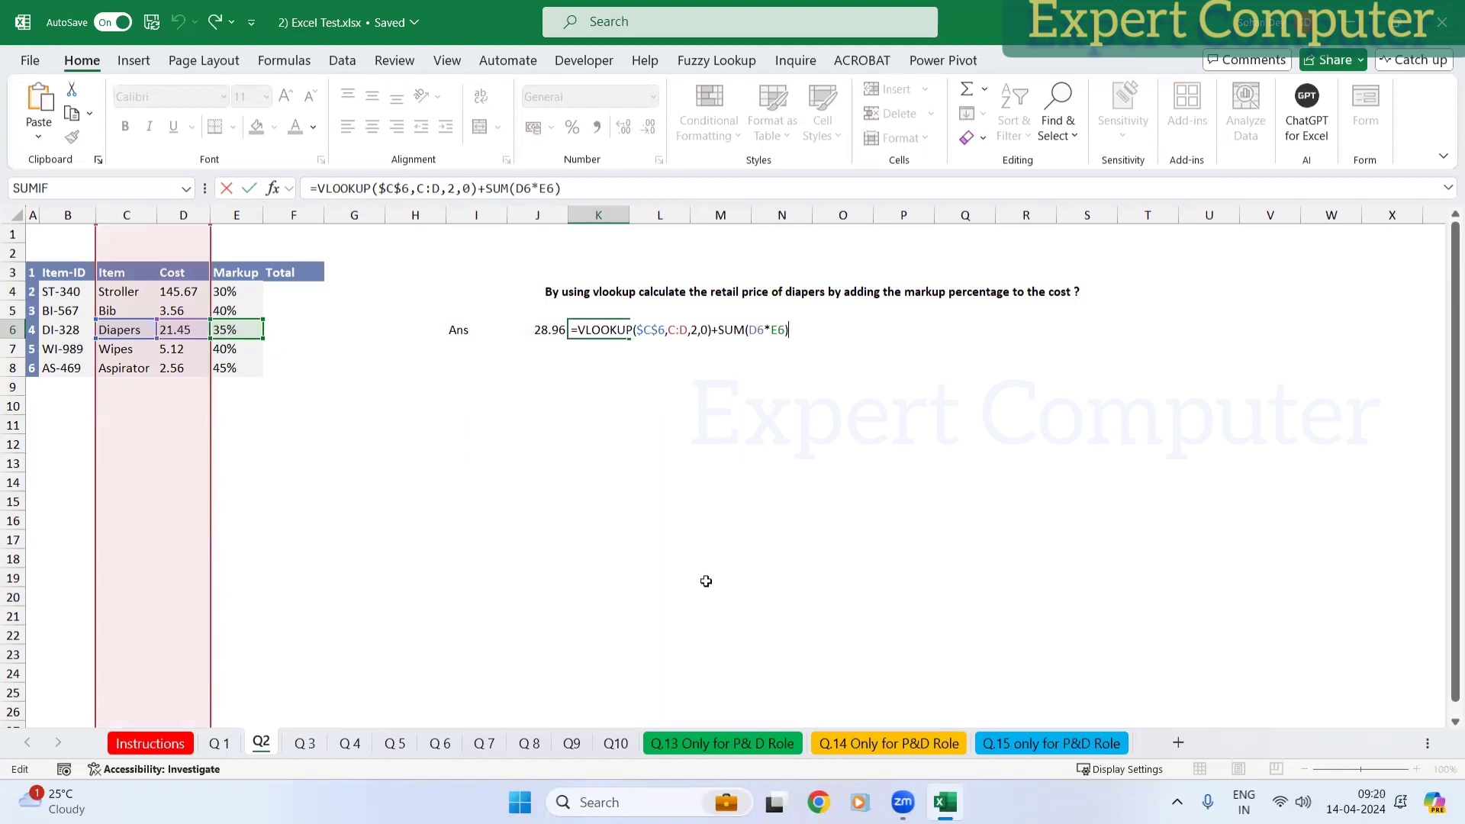
key(ctrl+Return)
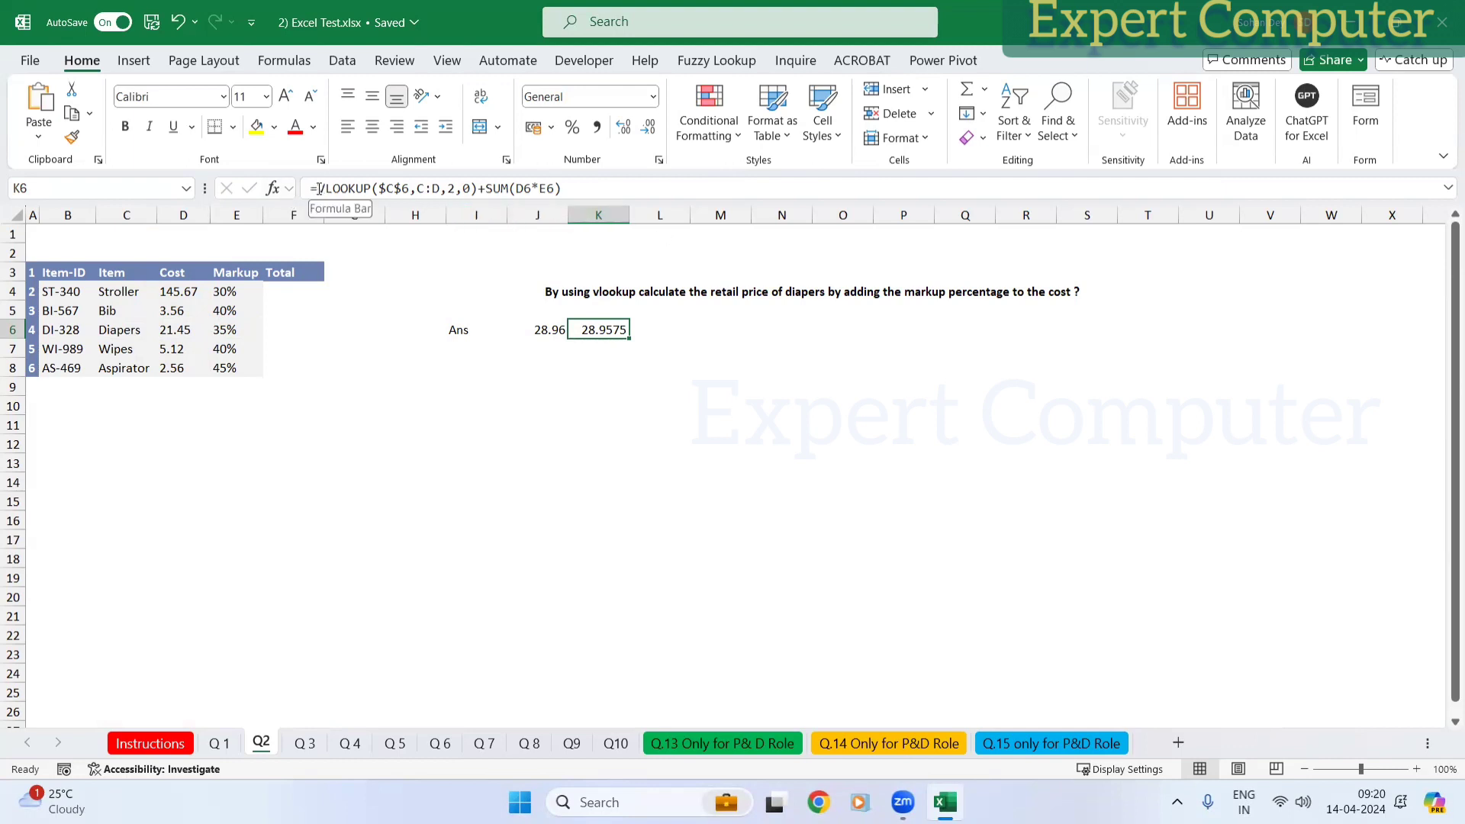
drag(319, 189, 475, 191)
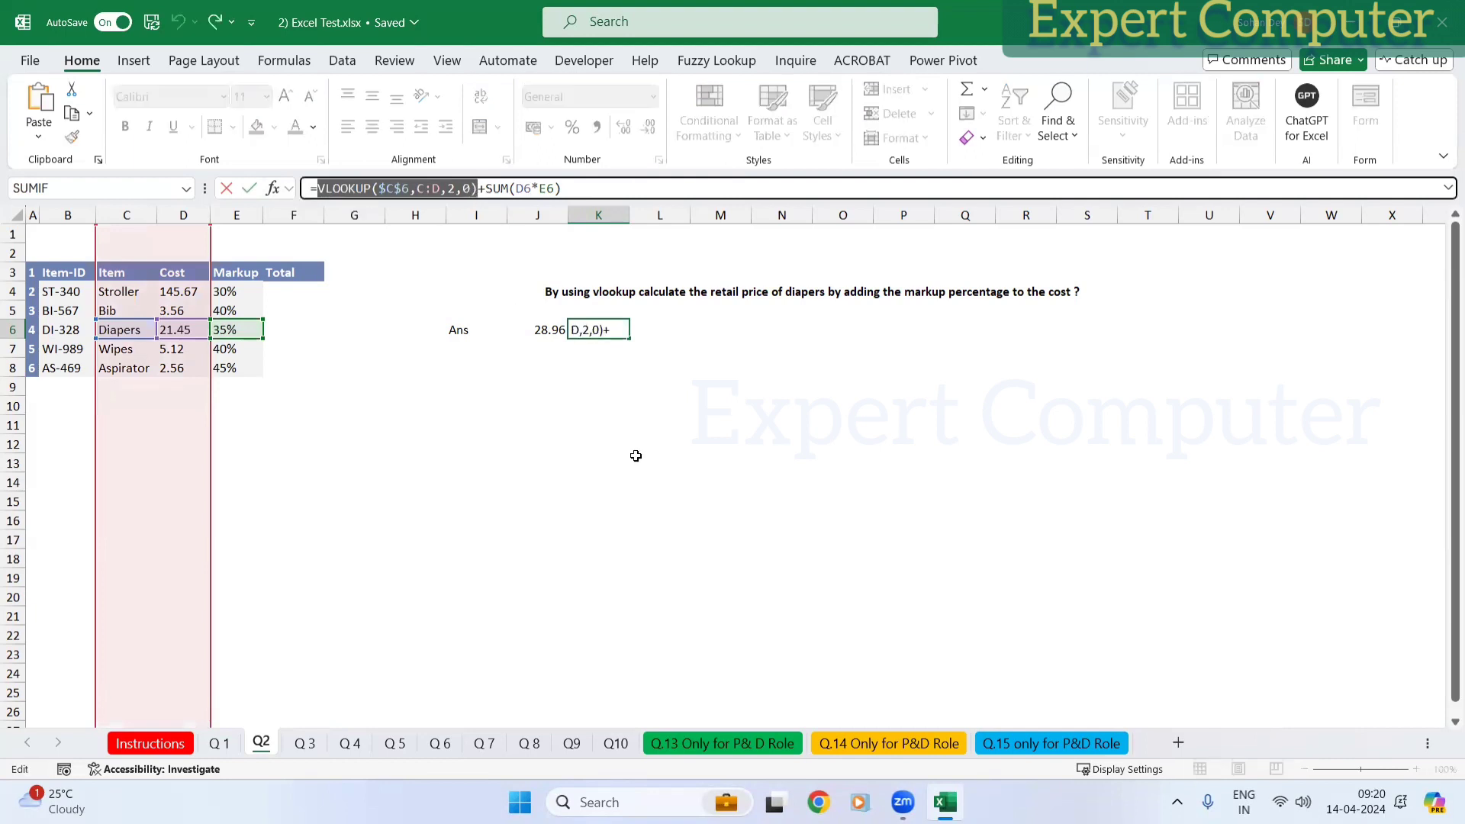
key(Escape)
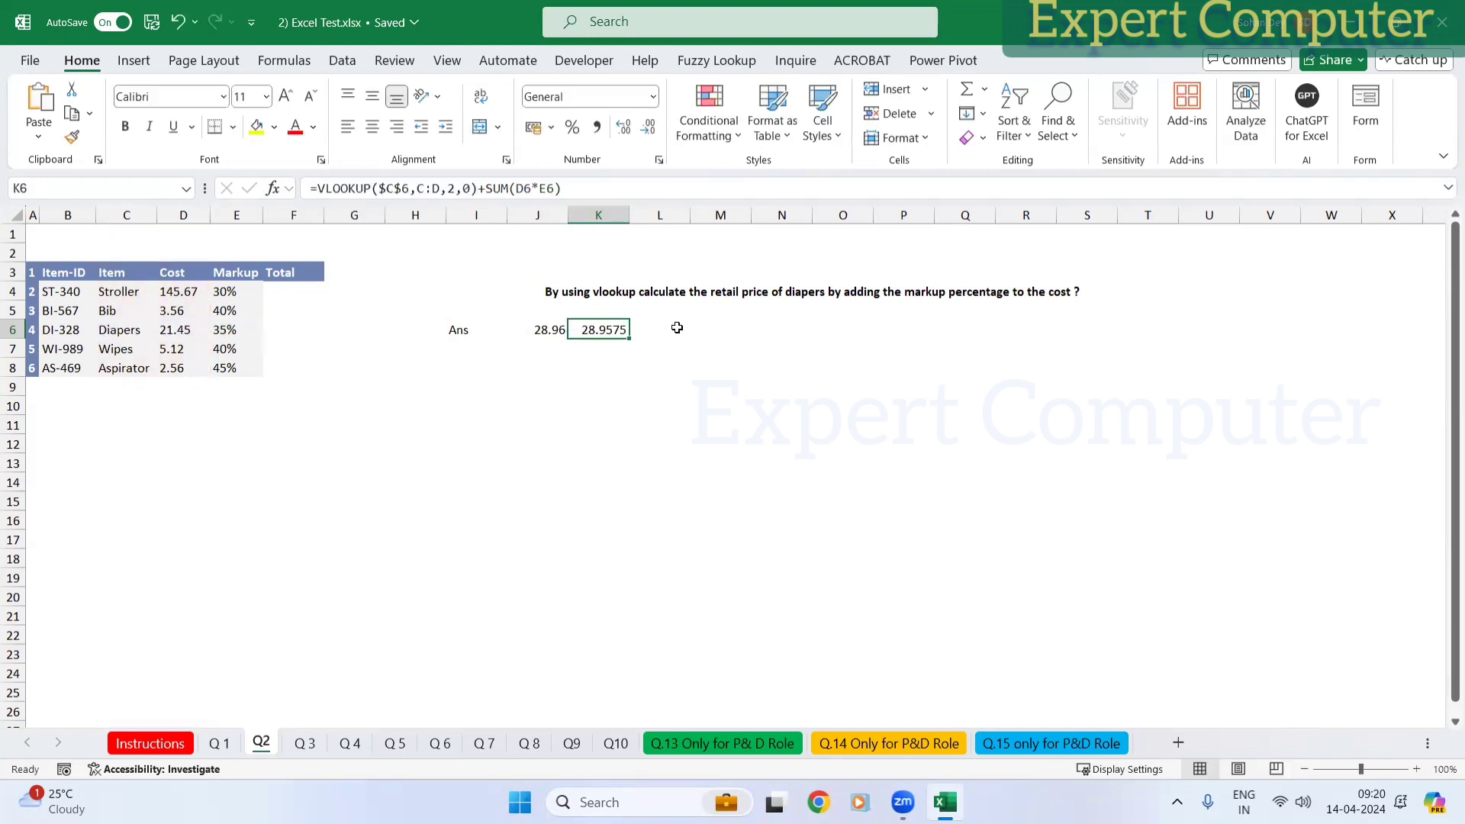
mouse_move(477, 188)
mouse_down()
mouse_move(317, 180)
mouse_move(479, 188)
mouse_up()
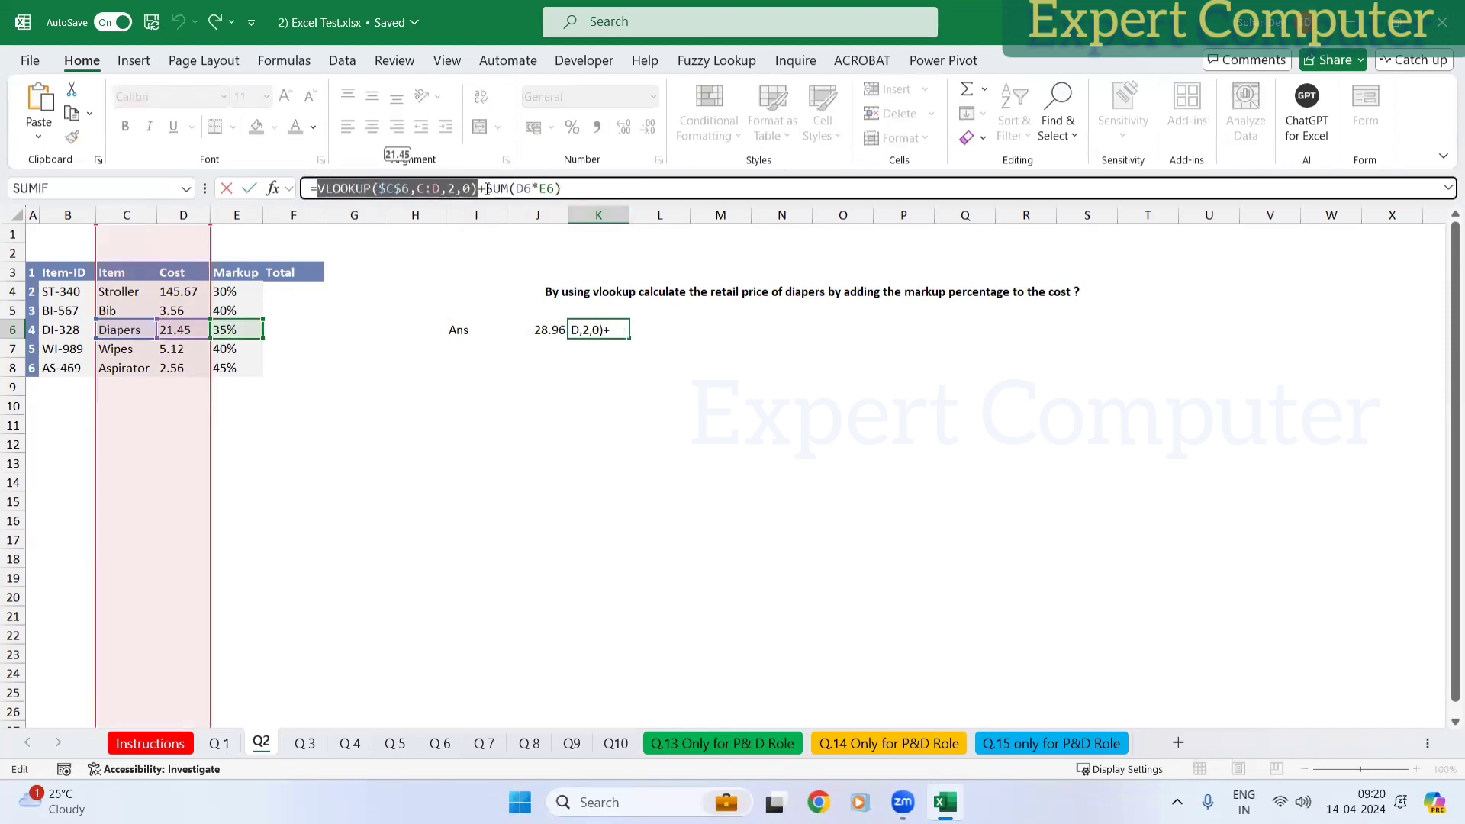
key(Escape)
click(187, 331)
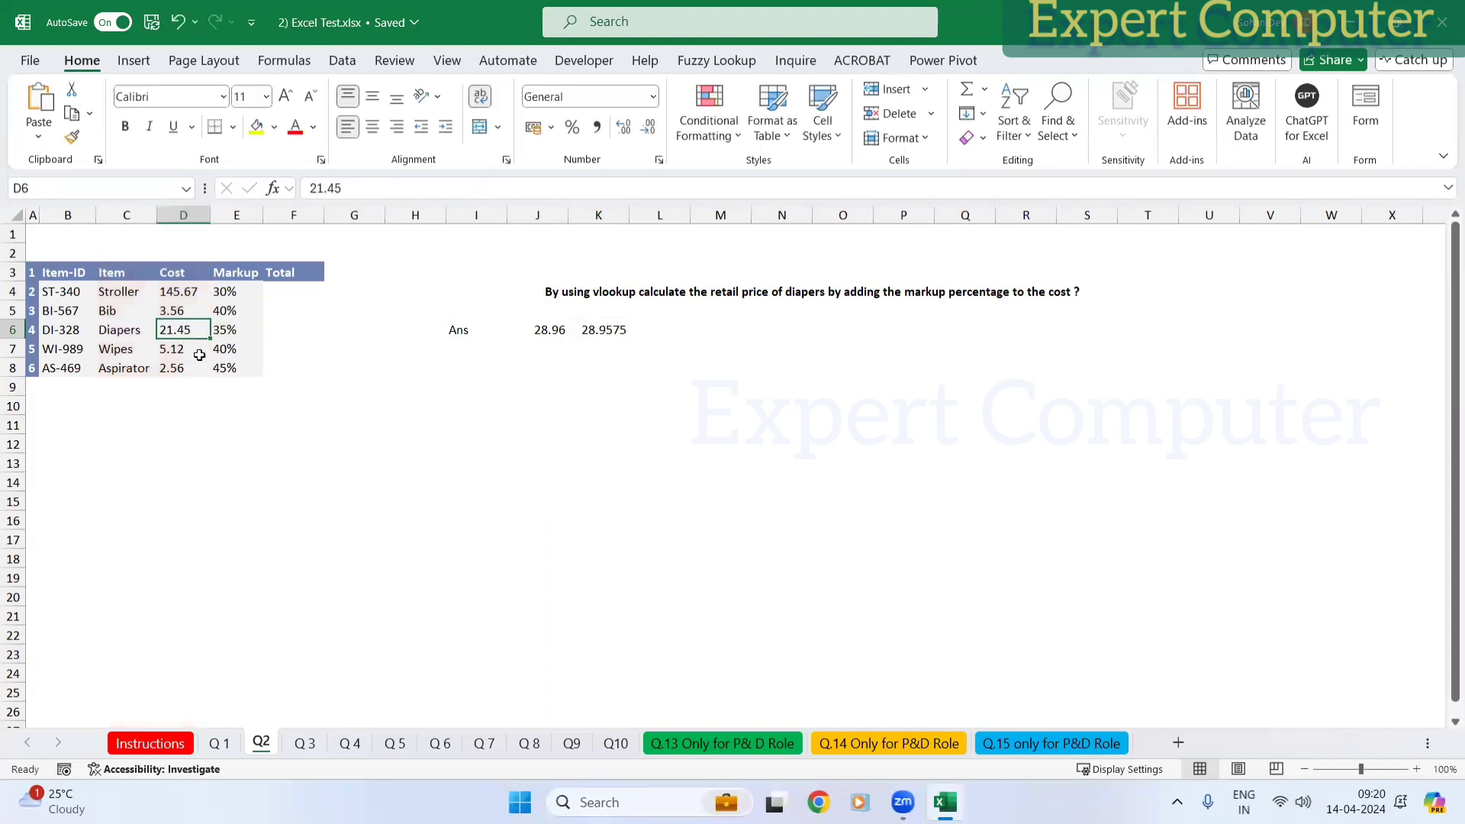
click(227, 332)
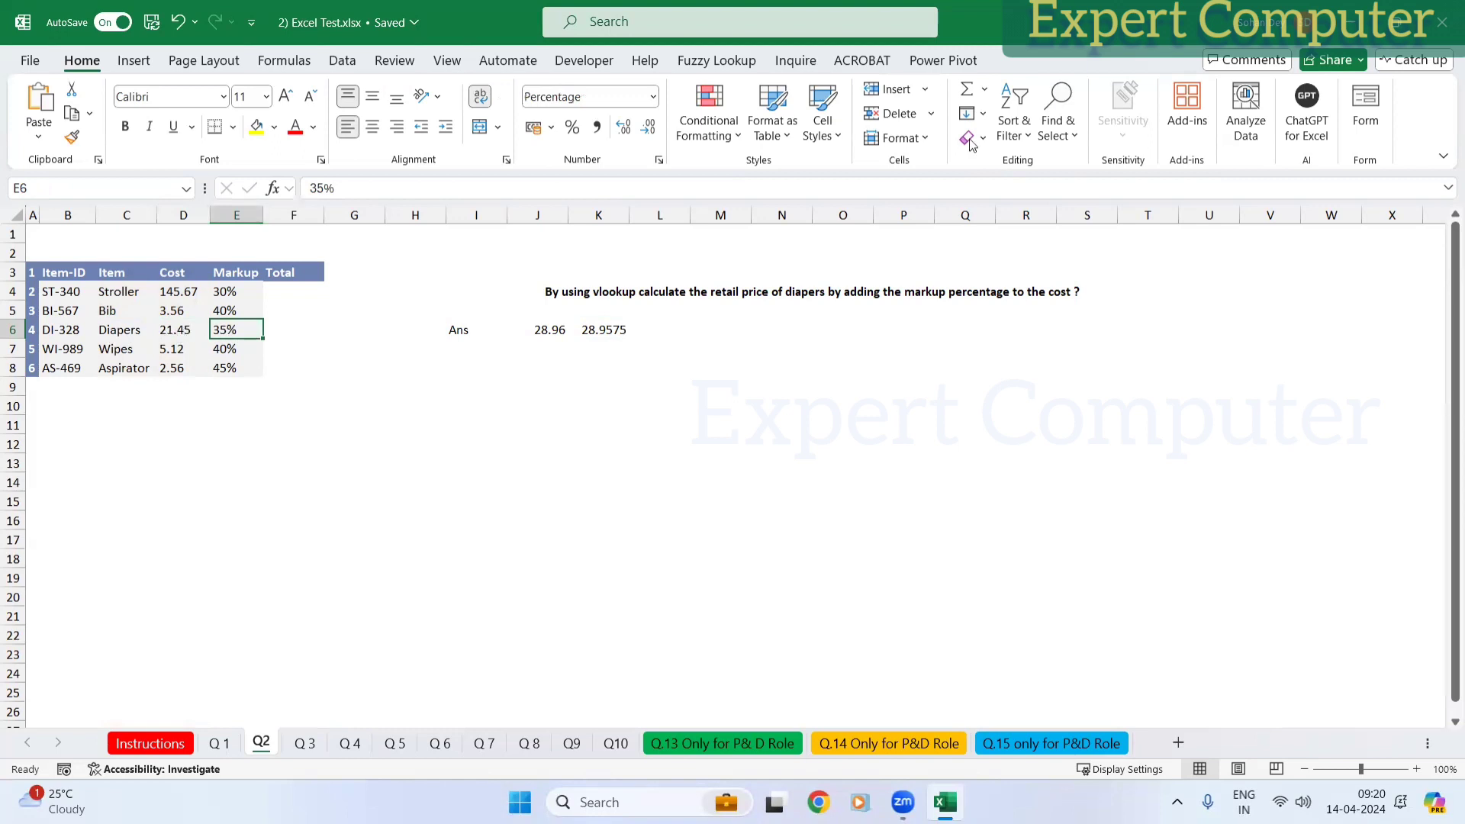
click(191, 330)
click(238, 330)
click(172, 329)
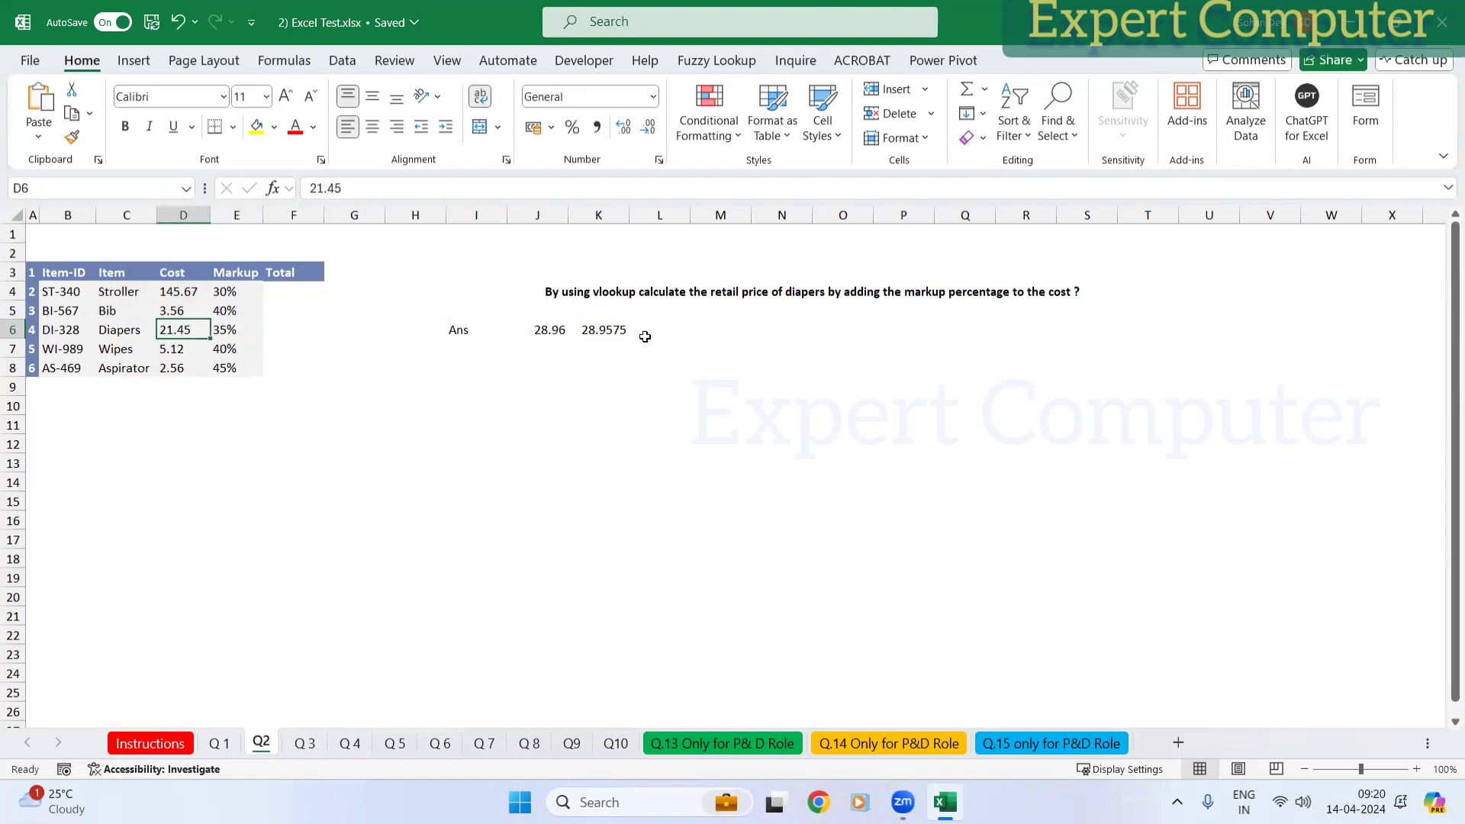
Step: Review the VLOOKUP and SUM parts of K6's formula one after the other, leaving the formula as it is
click(608, 332)
key(F2)
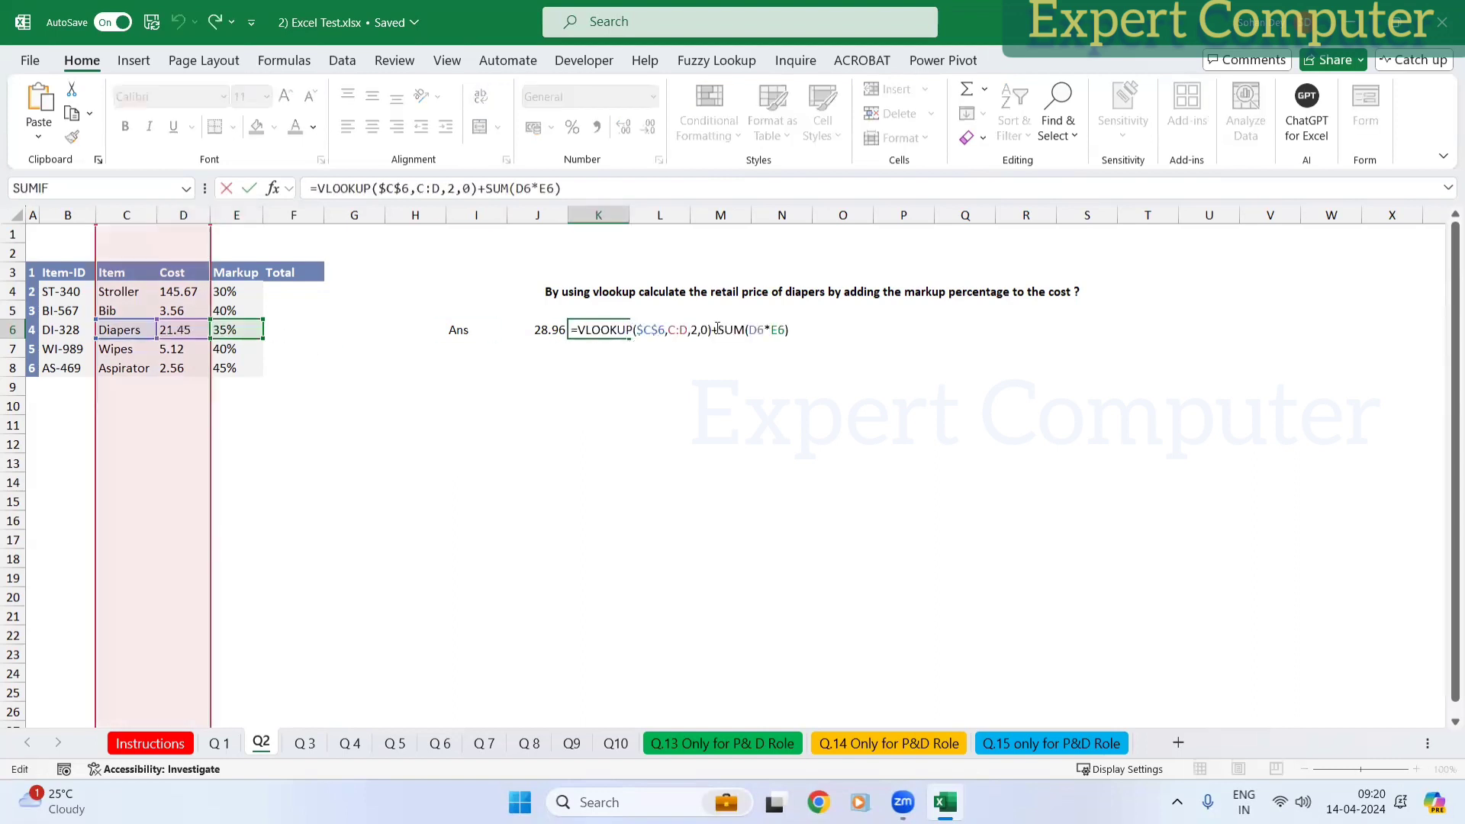
drag(711, 328, 570, 329)
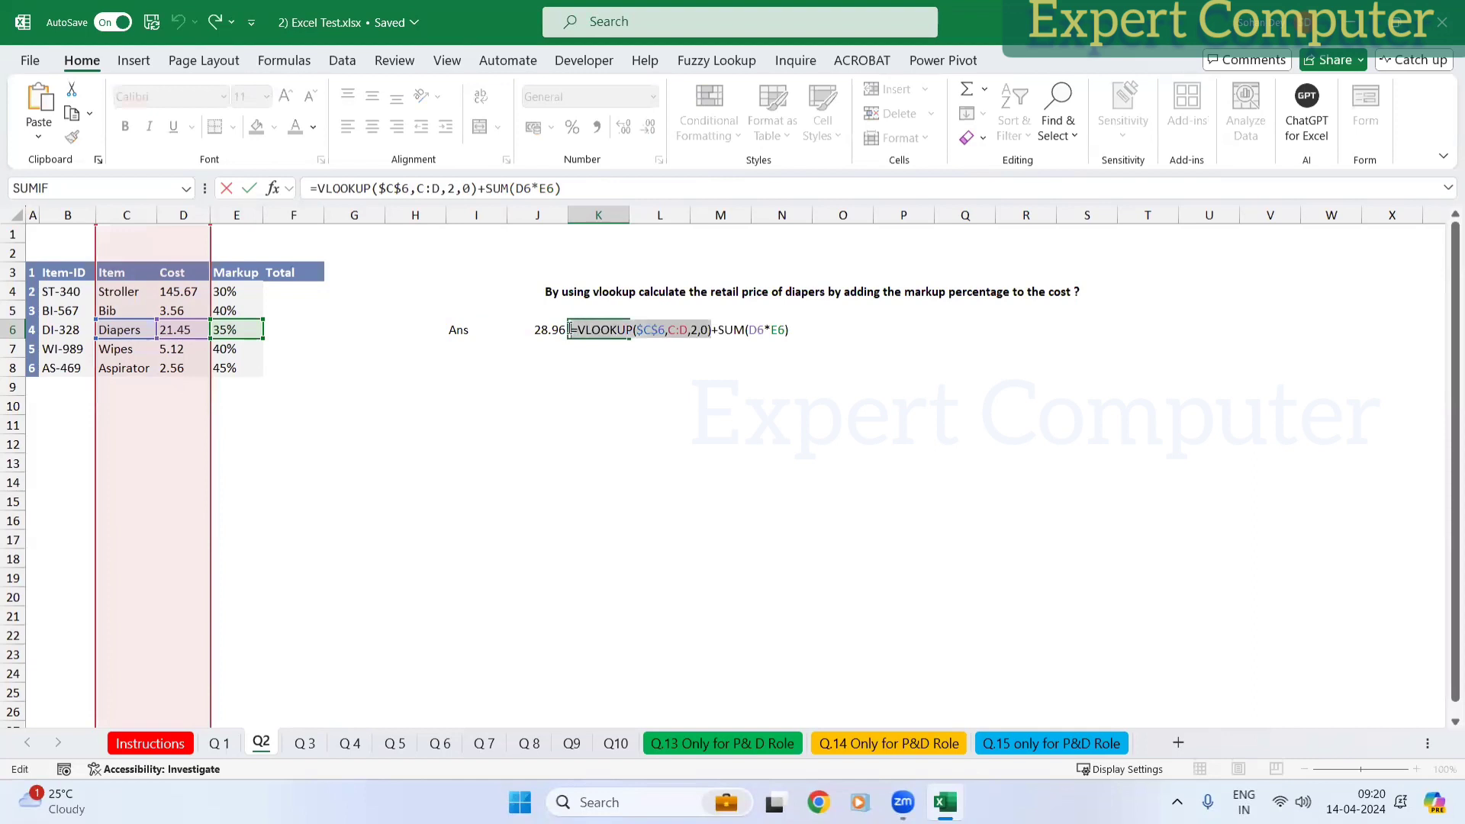
click(723, 329)
drag(717, 330, 789, 330)
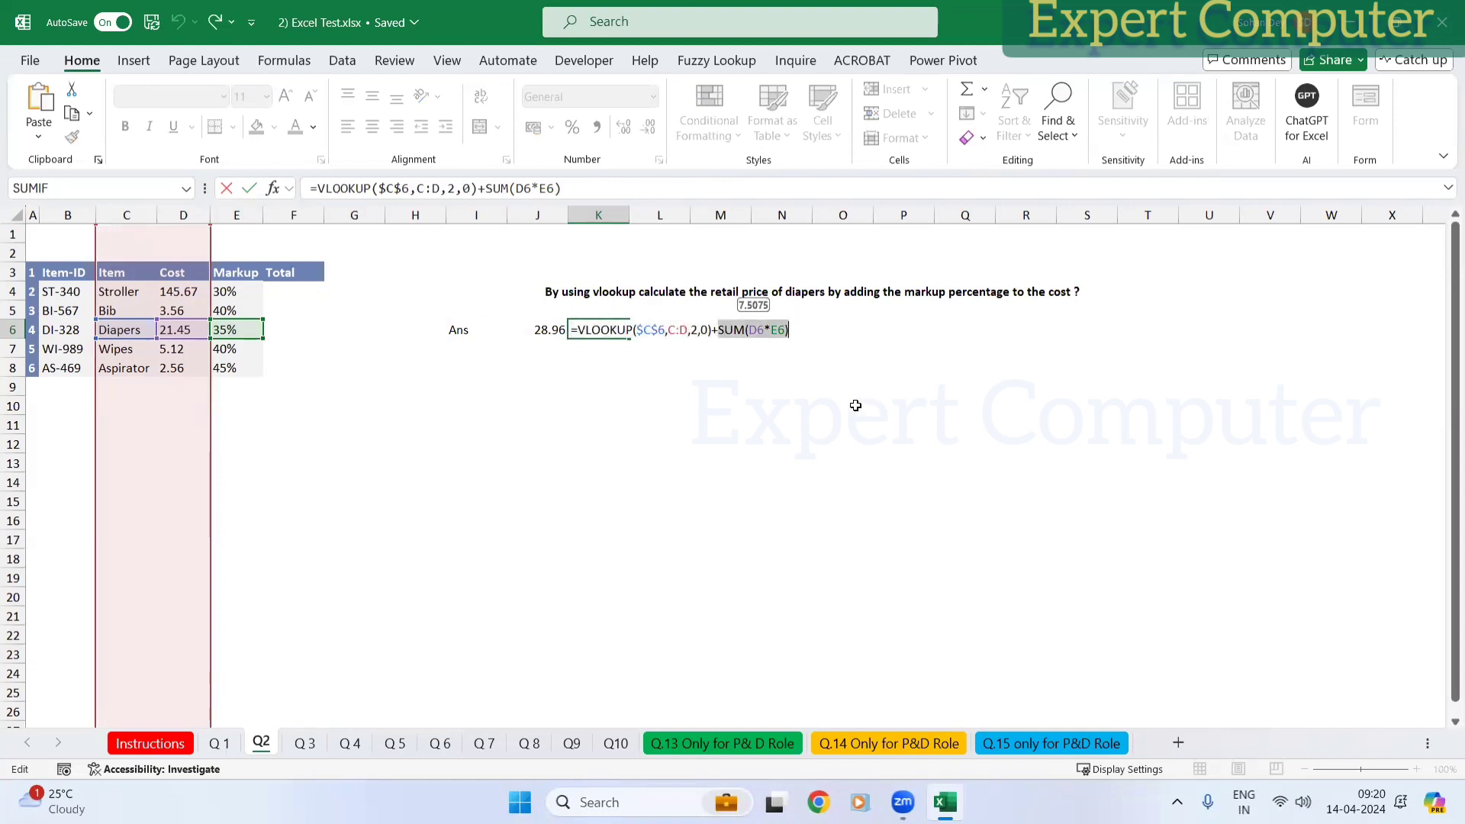
key(Escape)
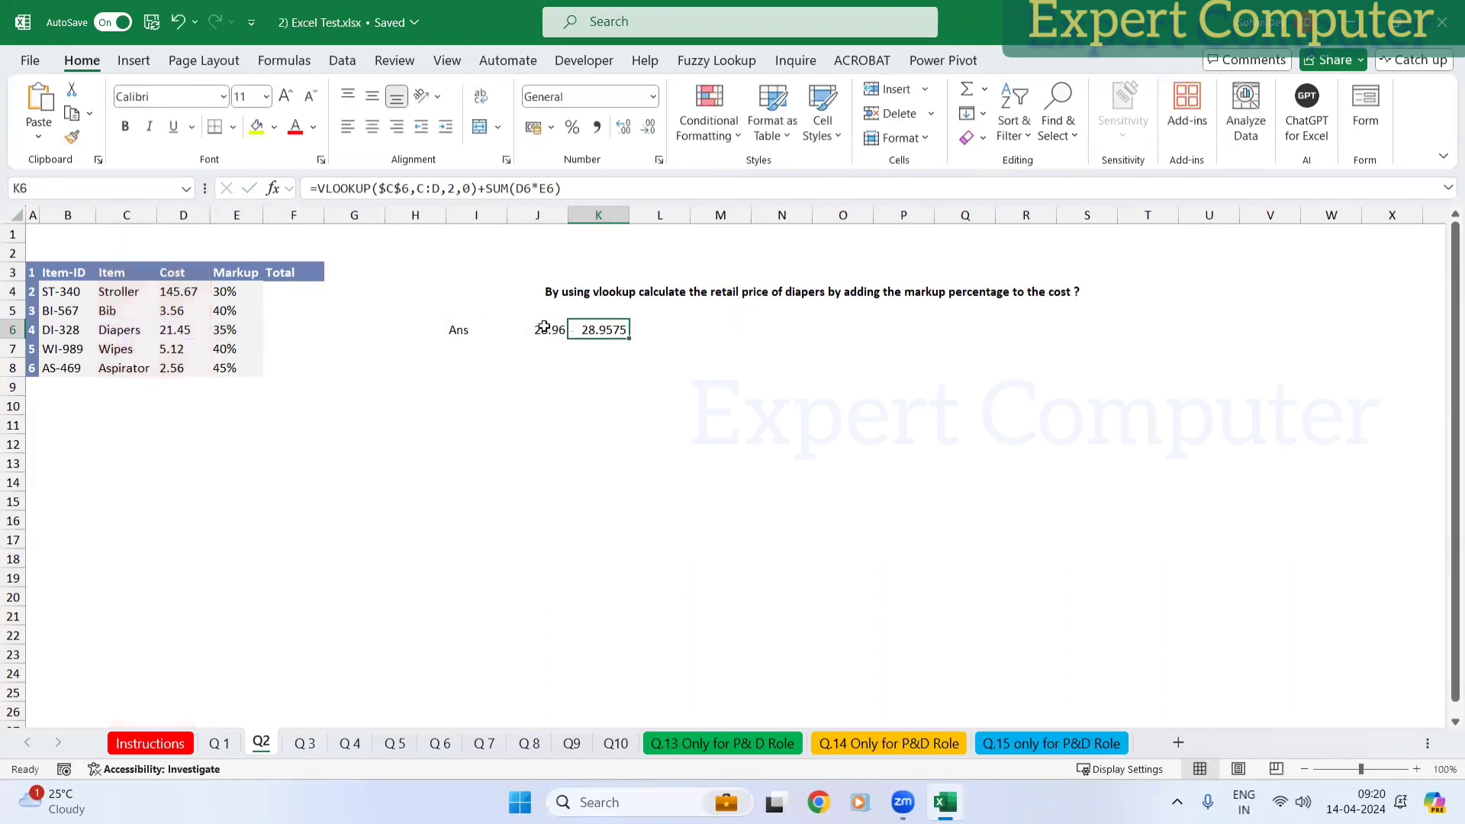
Step: Examine the first VLOOKUP in J6's formula against the diapers' cost in D6
key(Left)
key(F2)
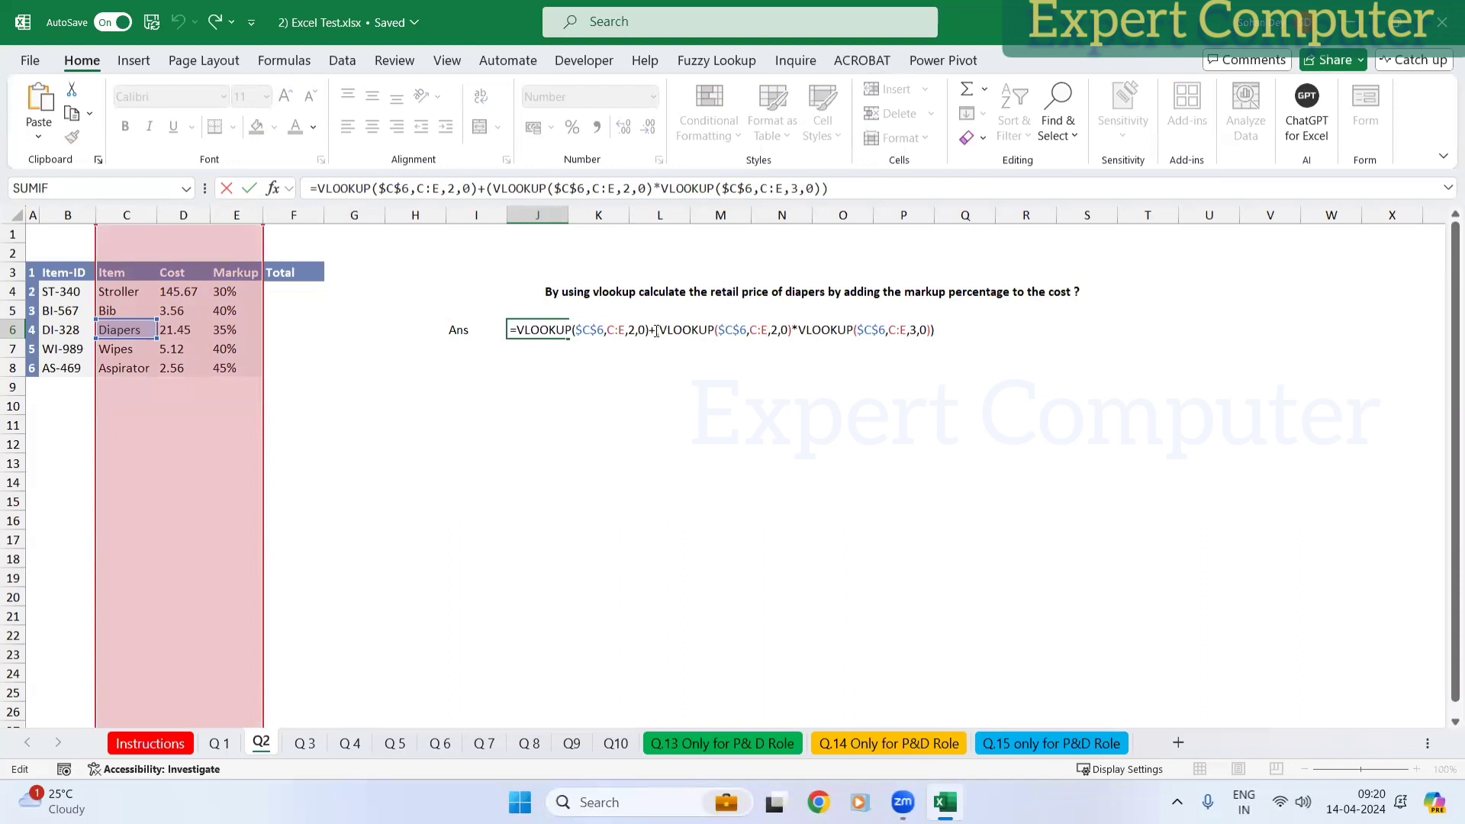
click(182, 334)
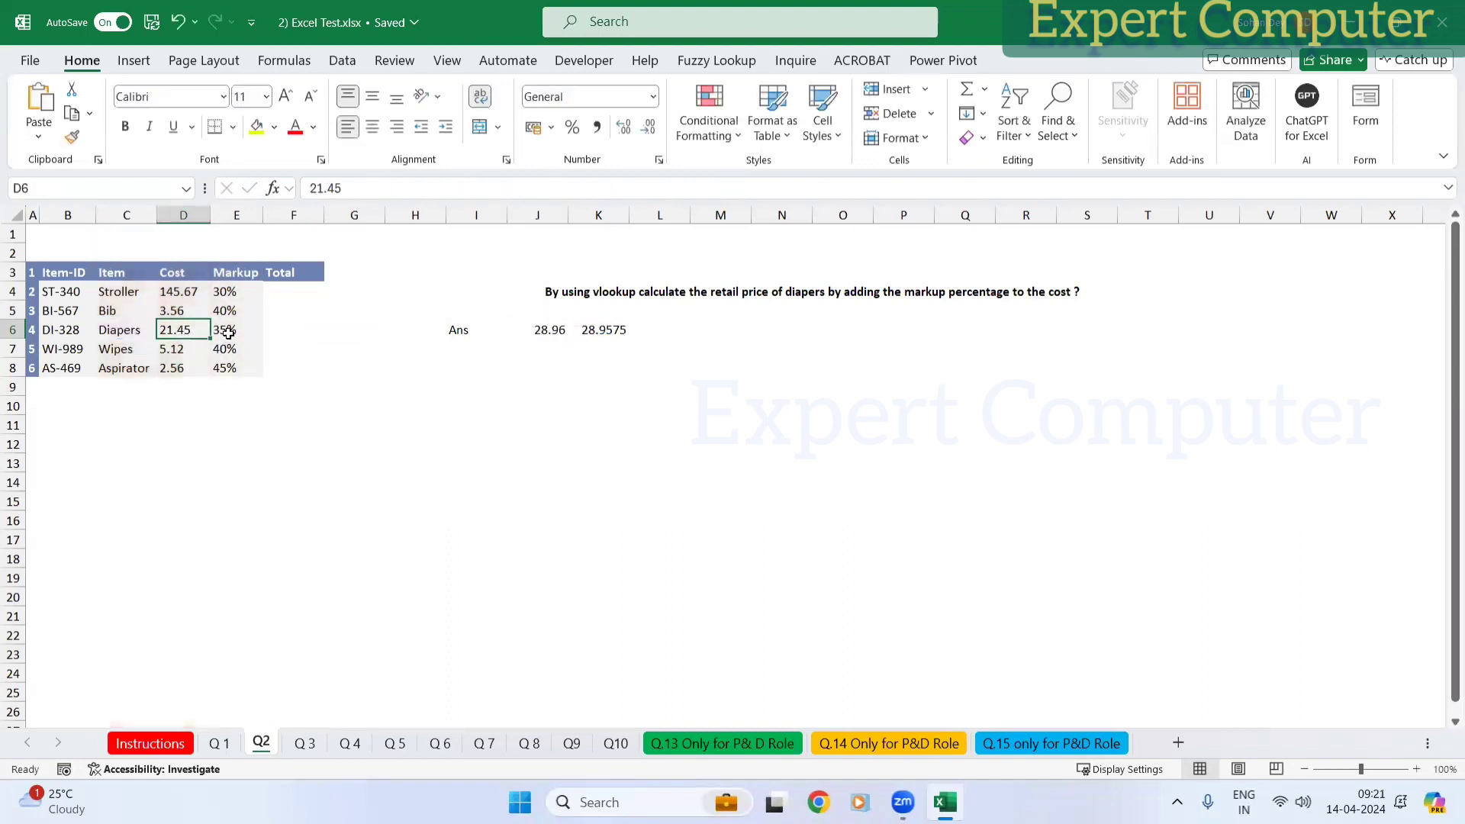
click(603, 331)
click(545, 329)
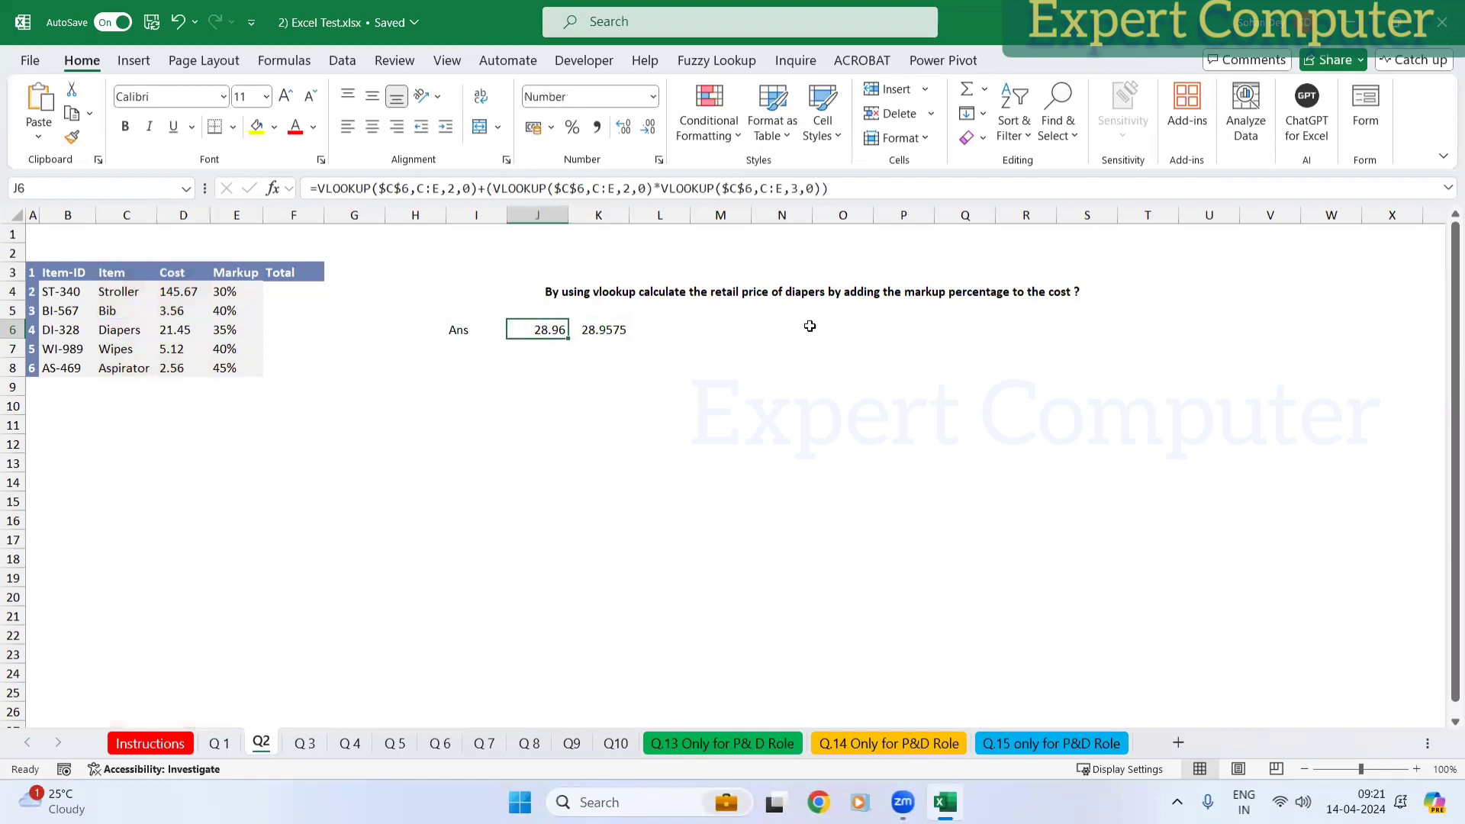
key(F2)
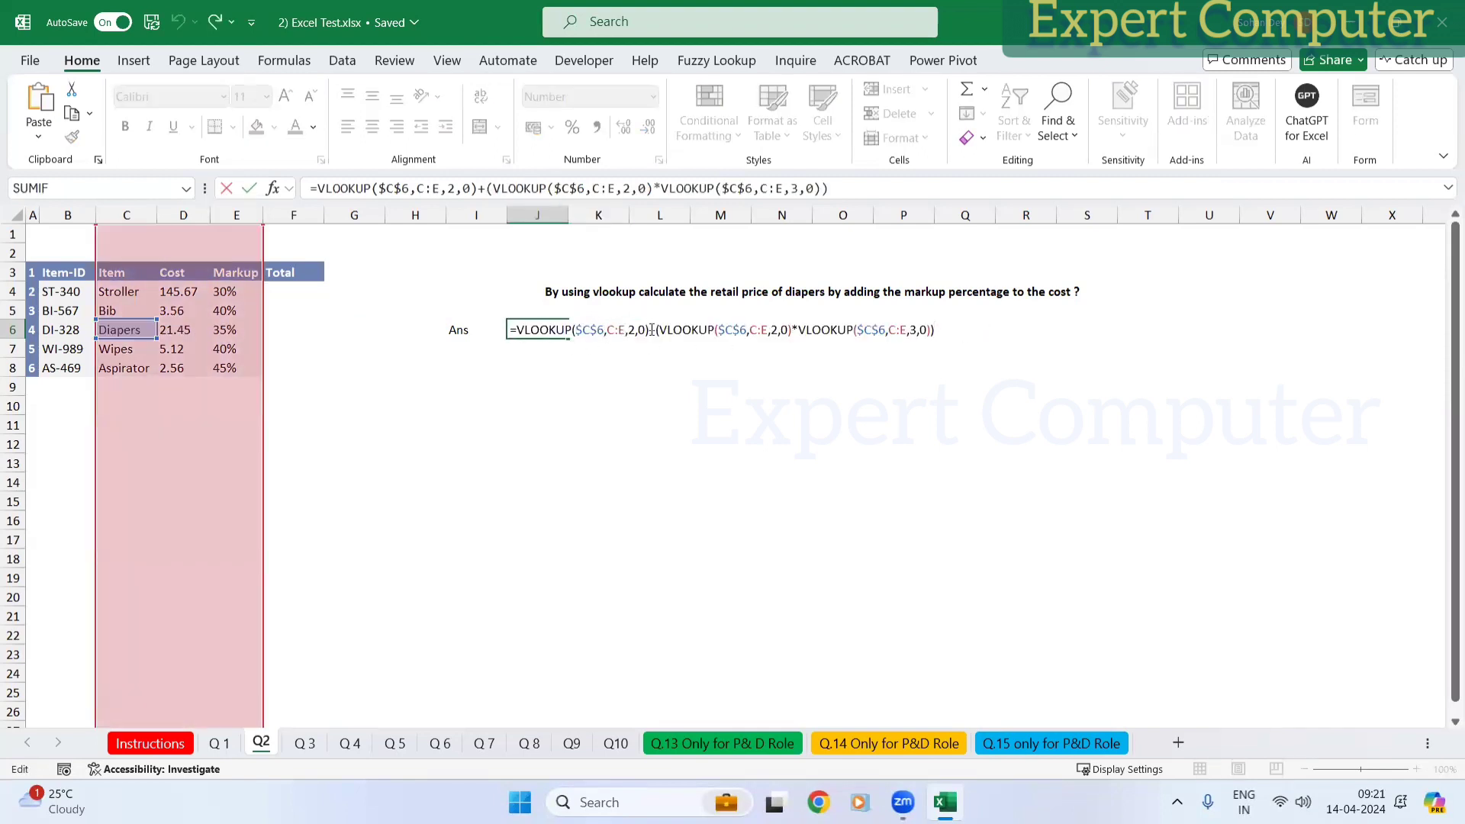
drag(652, 329, 516, 329)
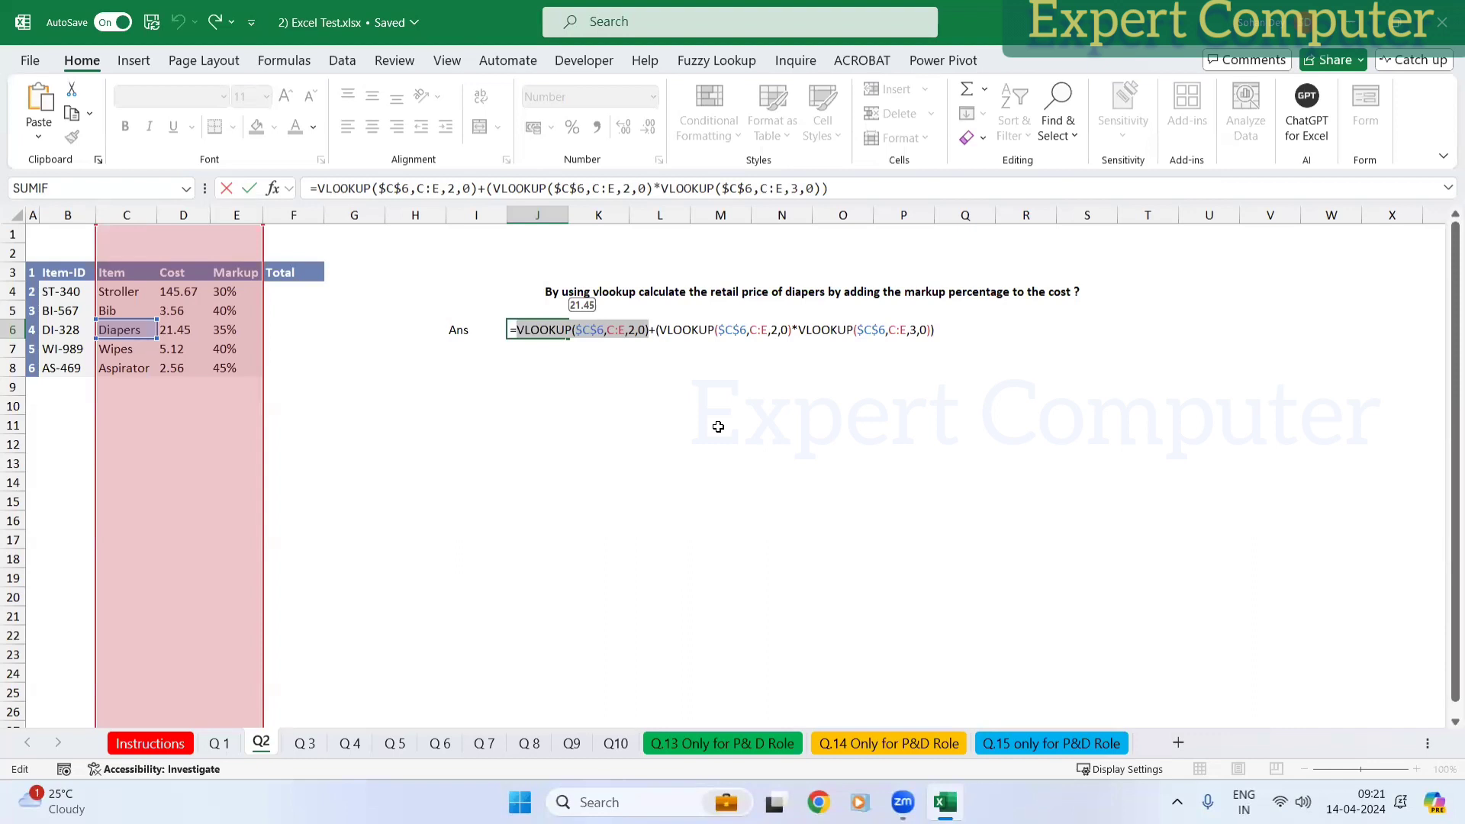
key(ctrl+Return)
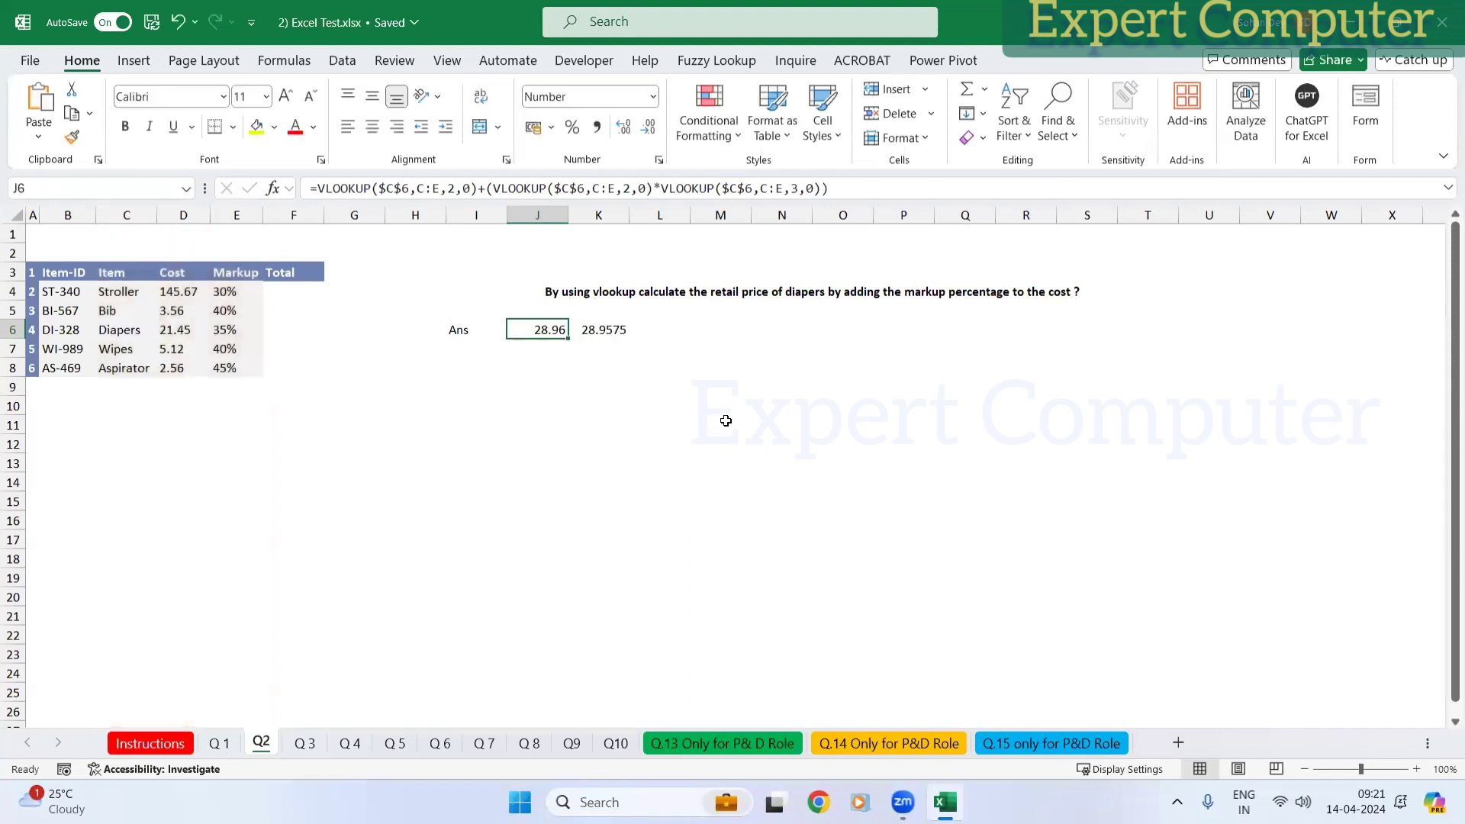
Step: Evaluate the two multiplied VLOOKUPs inside J6's parentheses, then leave the formula without editing it
key(F2)
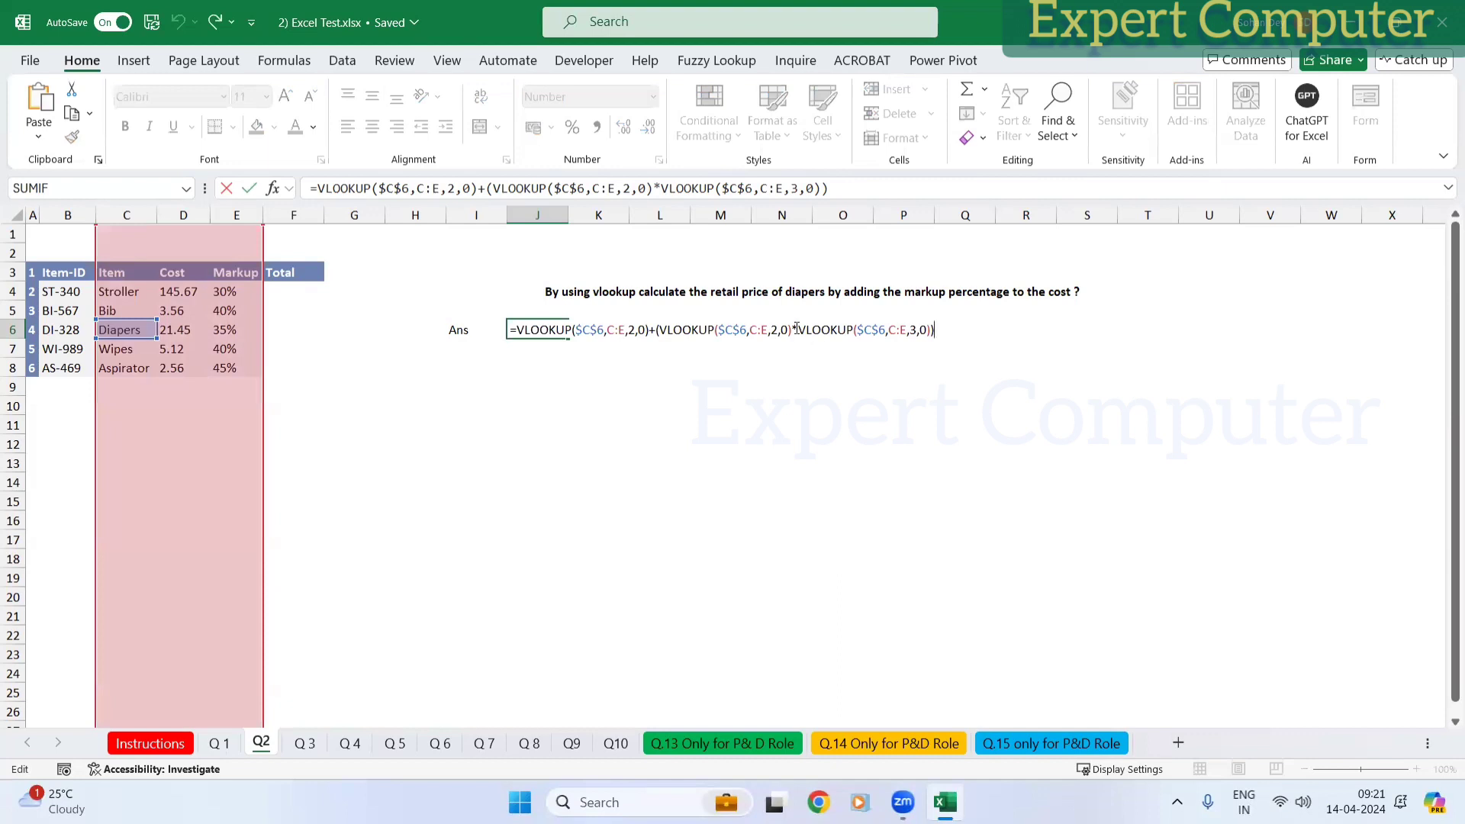
drag(799, 329, 927, 329)
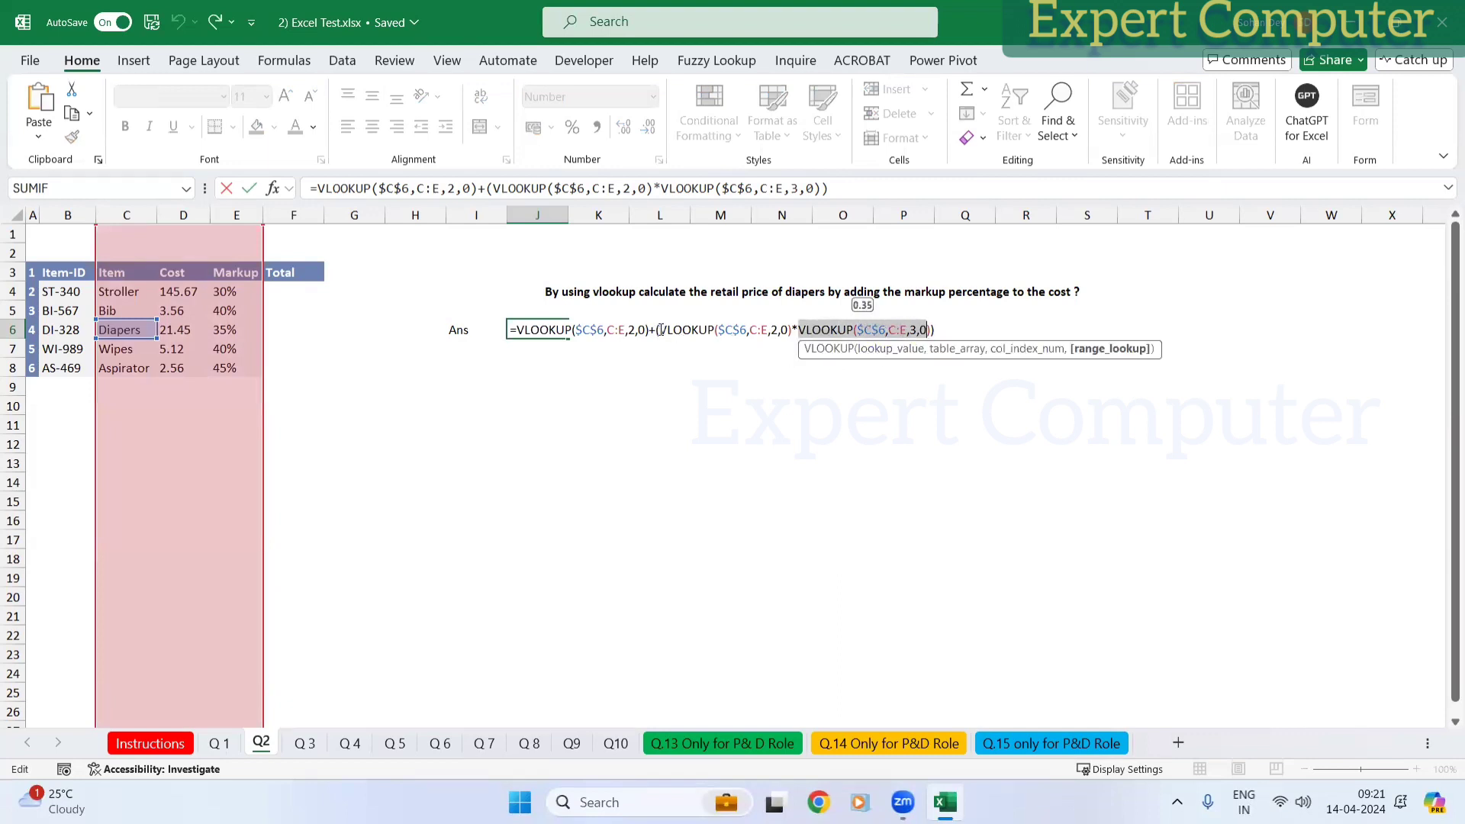
drag(661, 329, 789, 329)
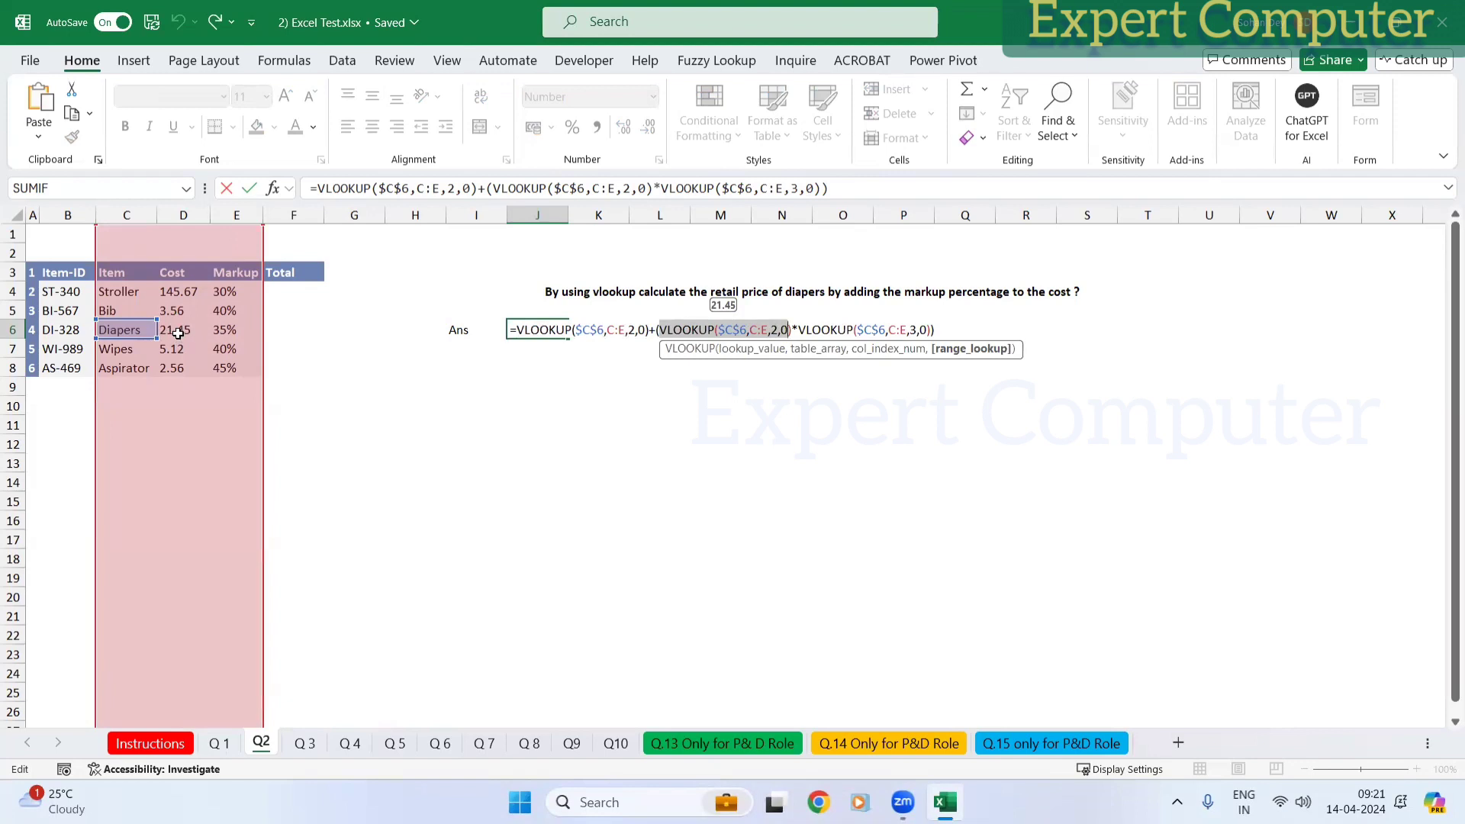
click(660, 330)
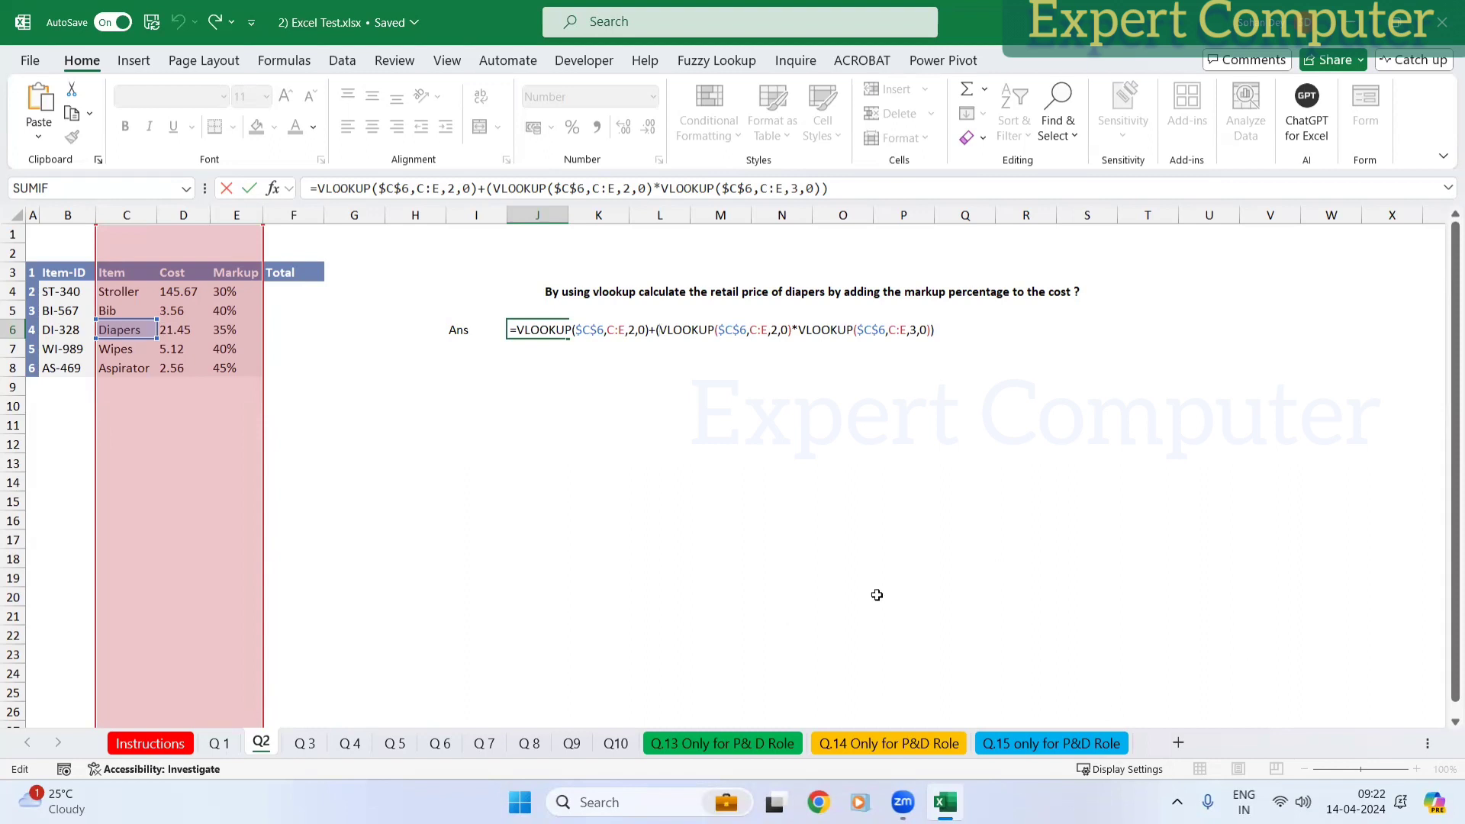
click(608, 430)
key(Escape)
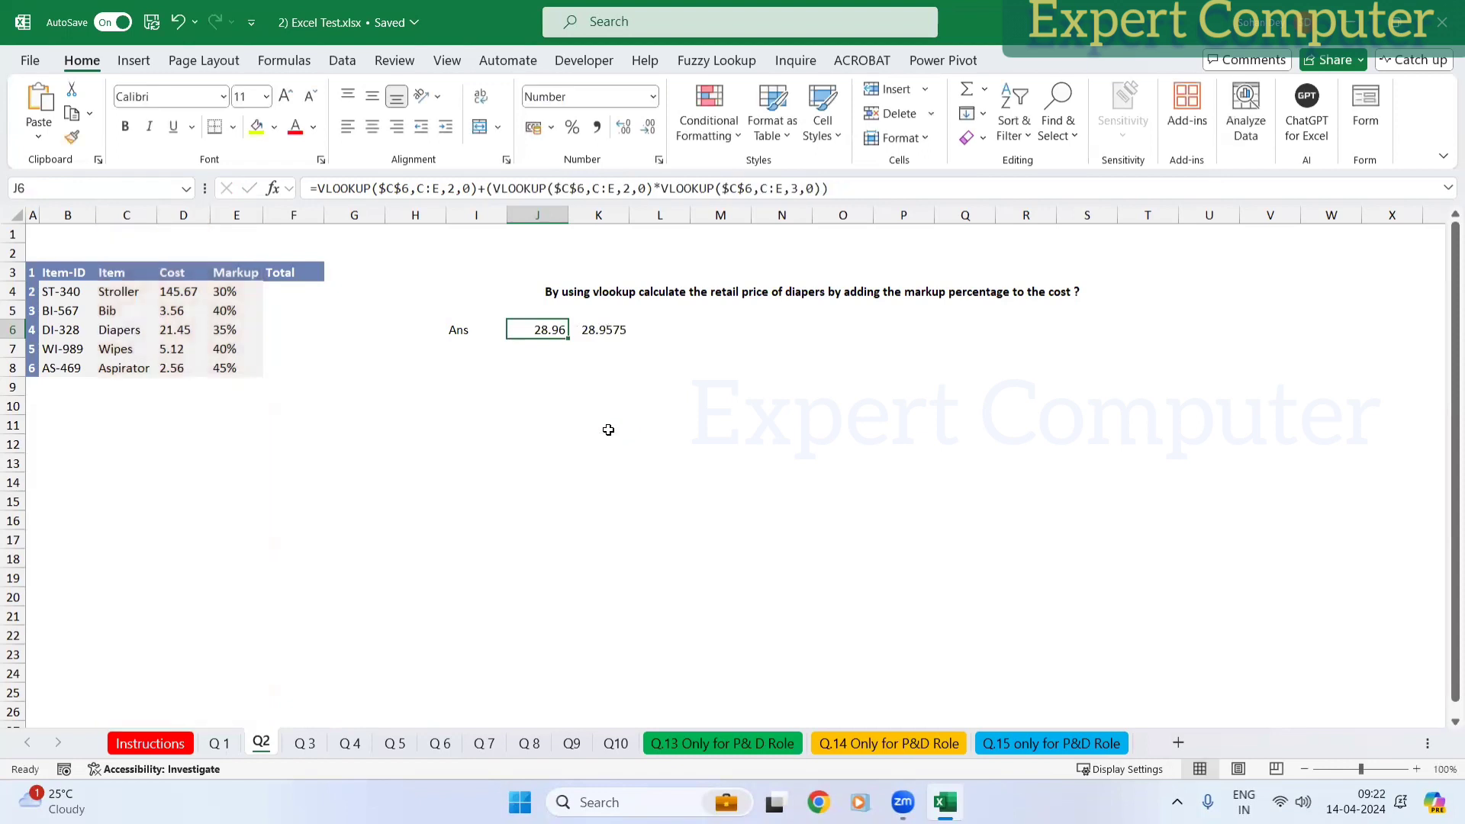
Step: Enter the word BODMAS in cell J9, below the answers
key(Down)
key(Down)
key(Down)
text(B)
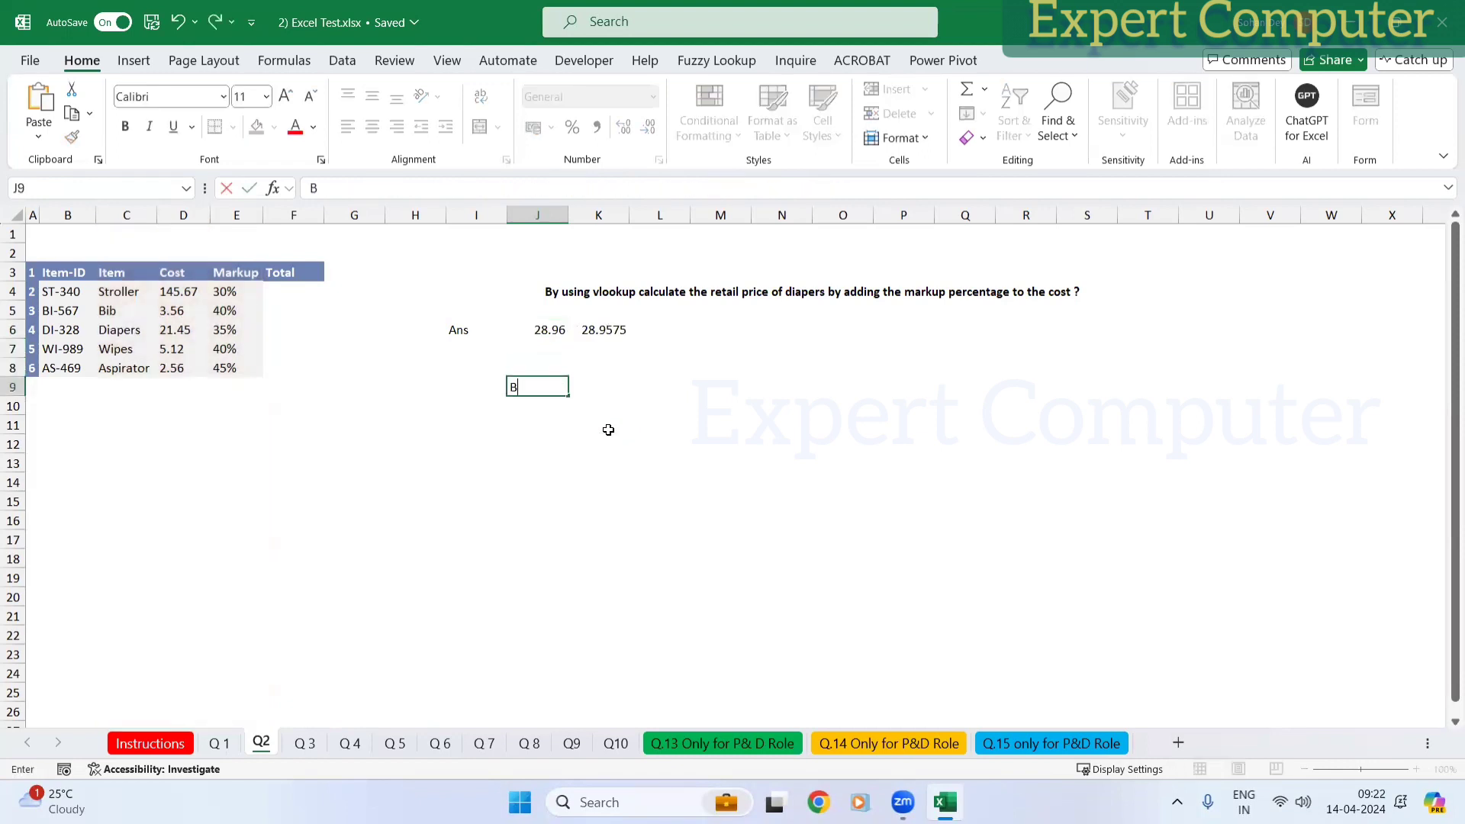
text(OMAS)
key(BackSpace)
key(BackSpace)
text(A)
key(BackSpace)
key(BackSpace)
key(BackSpace)
key(BackSpace)
text(BODMAS)
key(BackSpace)
key(BackSpace)
key(ctrl+Return)
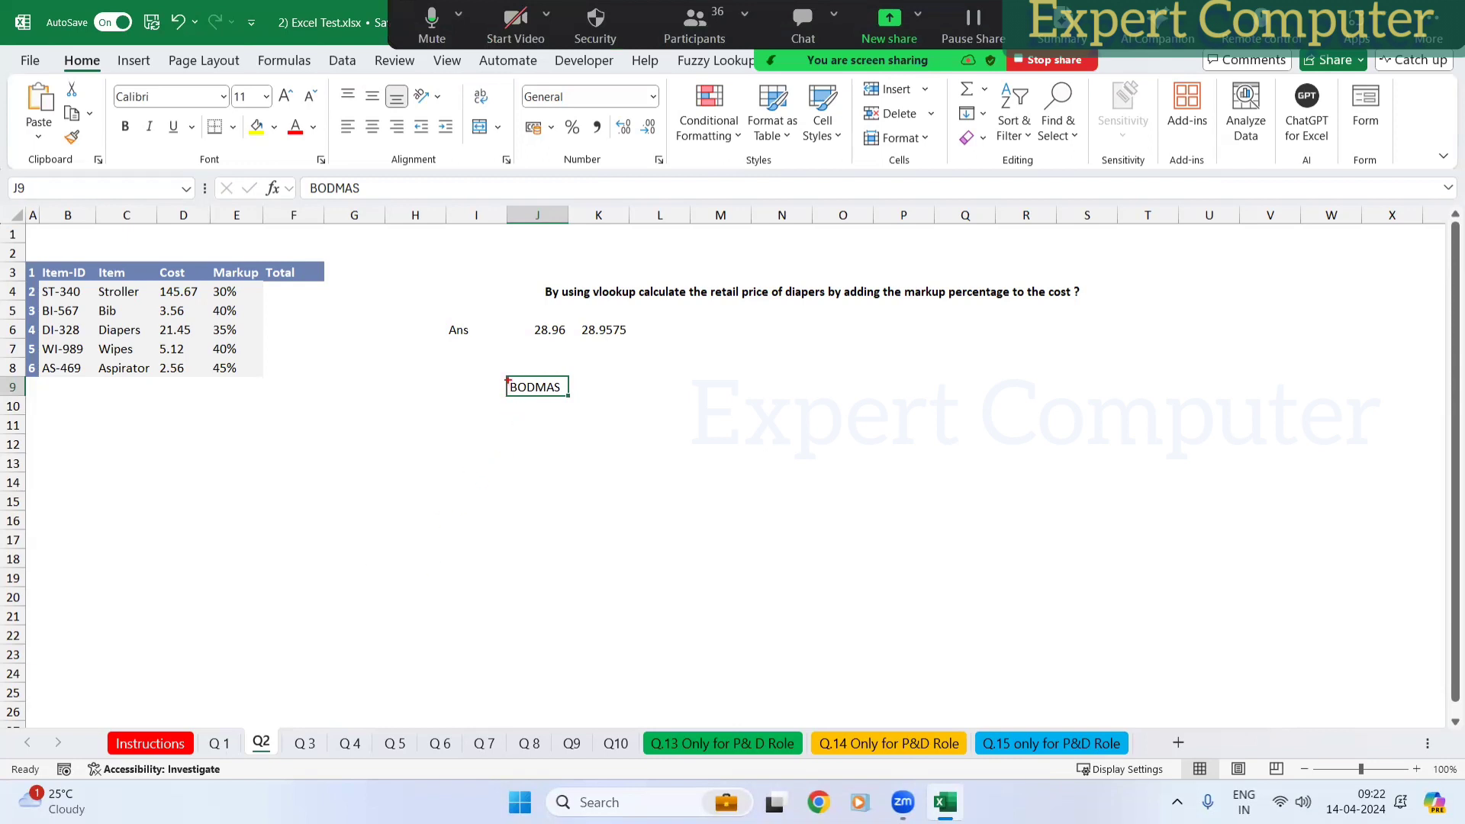
Step: Point temporary red arrows at the individual letters of BODMAS in J9
drag(501, 343, 507, 377)
drag(520, 445, 521, 397)
drag(537, 315, 531, 376)
drag(527, 463, 540, 391)
mouse_move(565, 325)
mouse_down()
mouse_move(549, 375)
mouse_move(599, 504)
mouse_up()
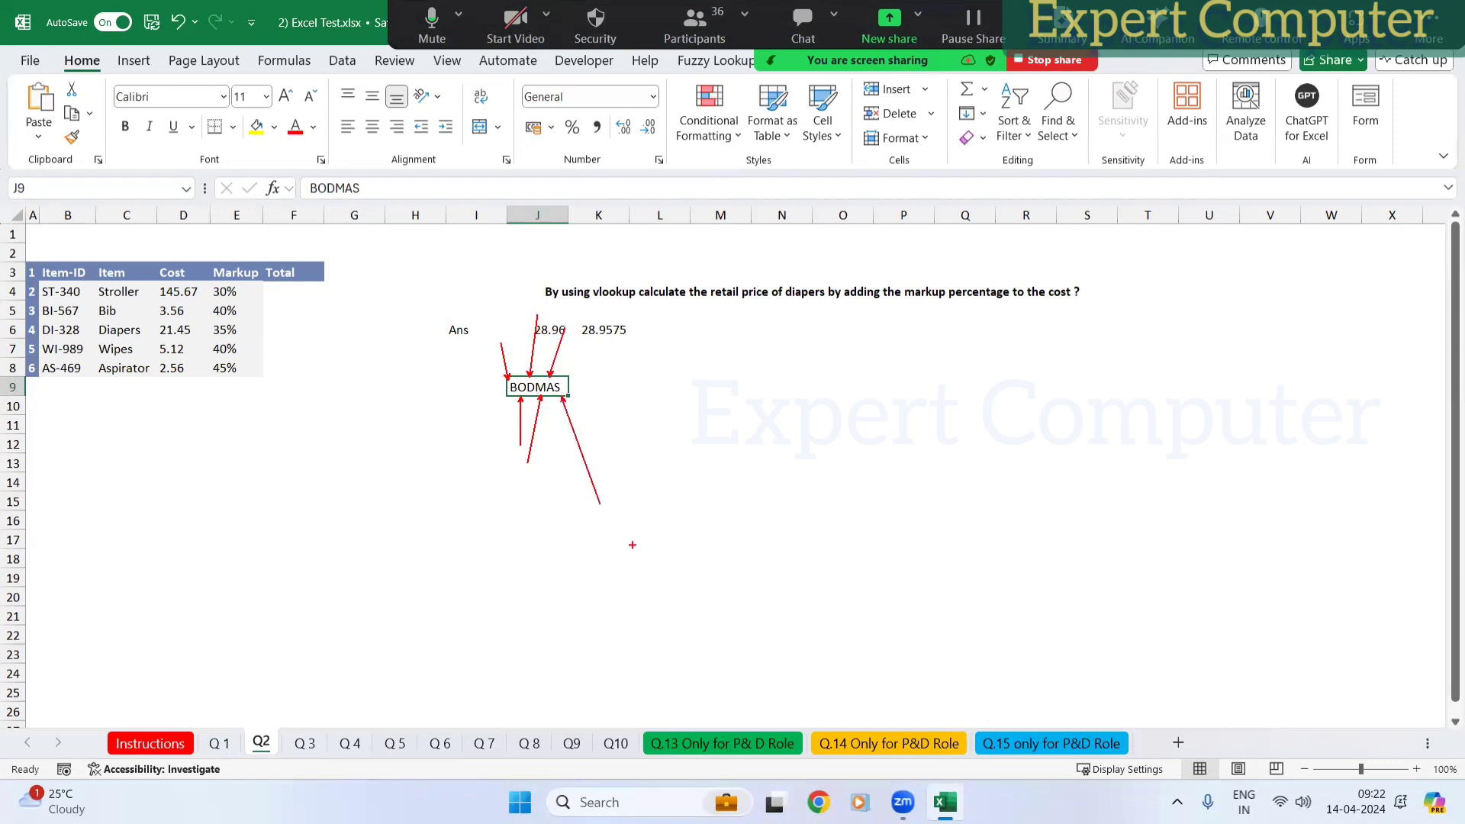
Step: Inspect the VLOOKUP plus SUM formula in K6, then close it
click(592, 328)
key(F2)
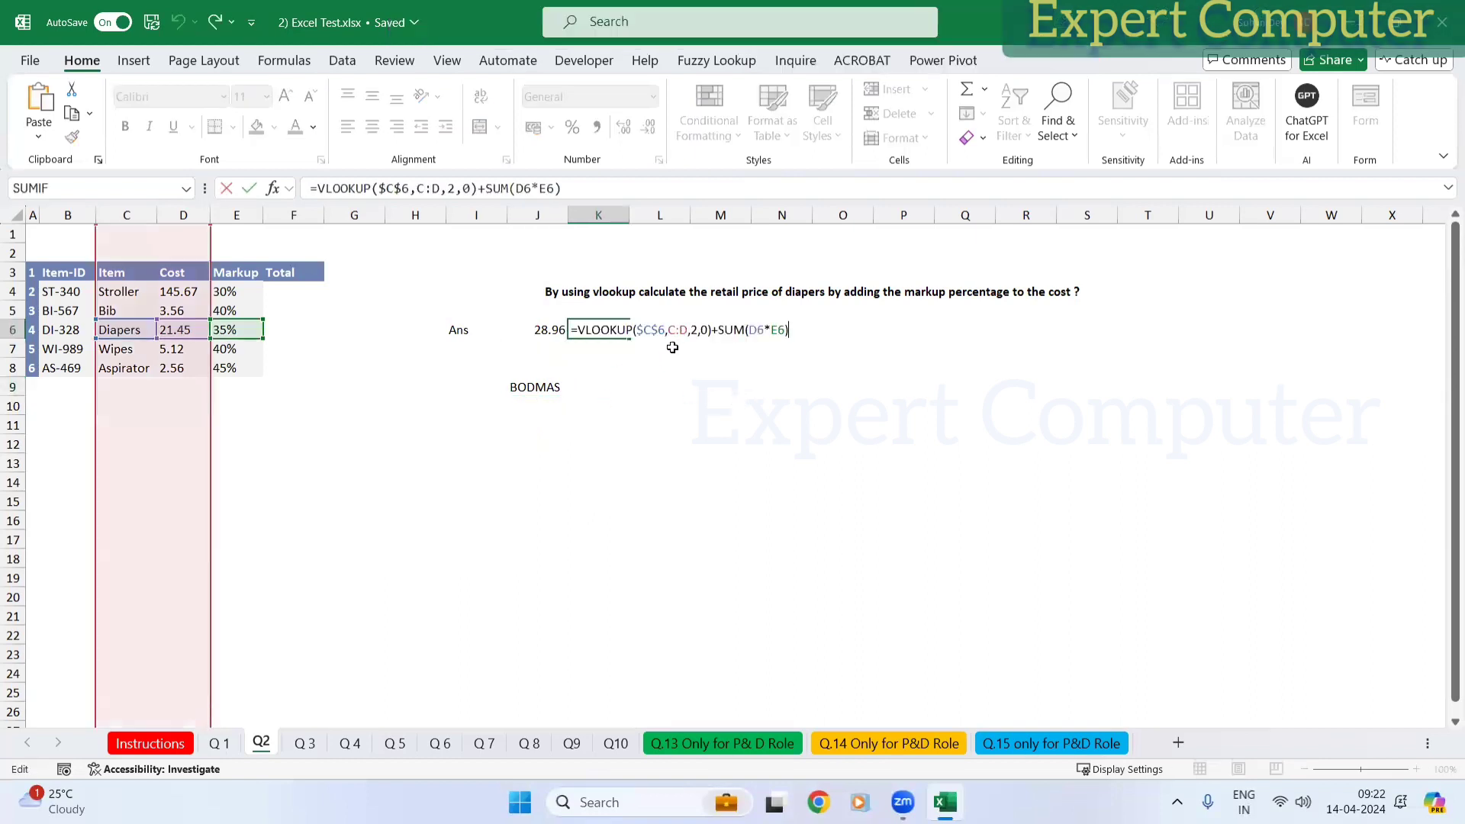
key(Return)
Step: Mark the parentheses, the multiplied VLOOKUPs, the plus sign and the first VLOOKUP in J6's formula following BODMAS, then clear the marks
click(538, 330)
key(F2)
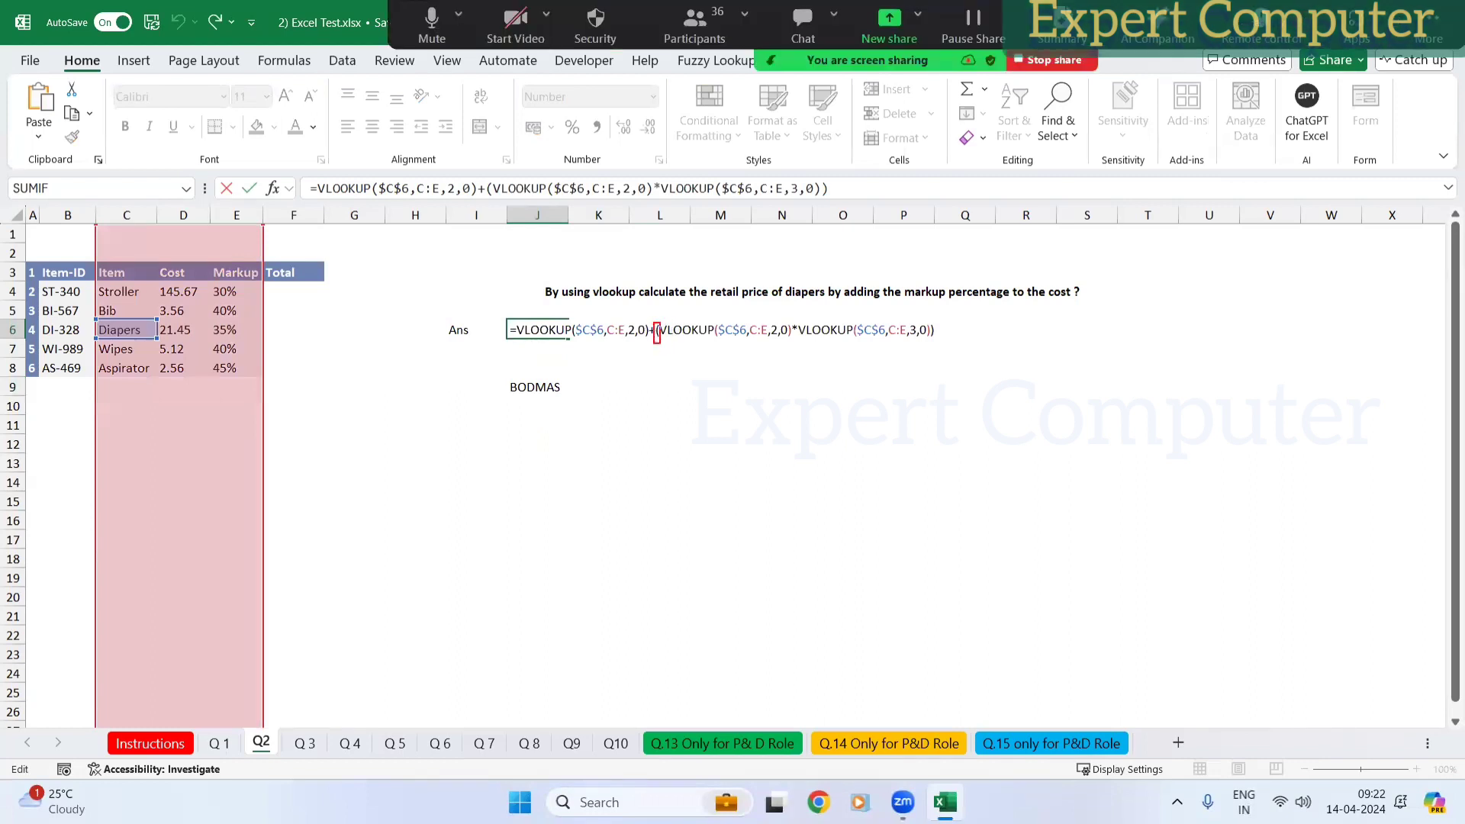
mouse_move(925, 319)
mouse_down()
mouse_move(942, 343)
mouse_move(839, 294)
mouse_move(668, 347)
mouse_move(927, 369)
mouse_move(866, 296)
mouse_up()
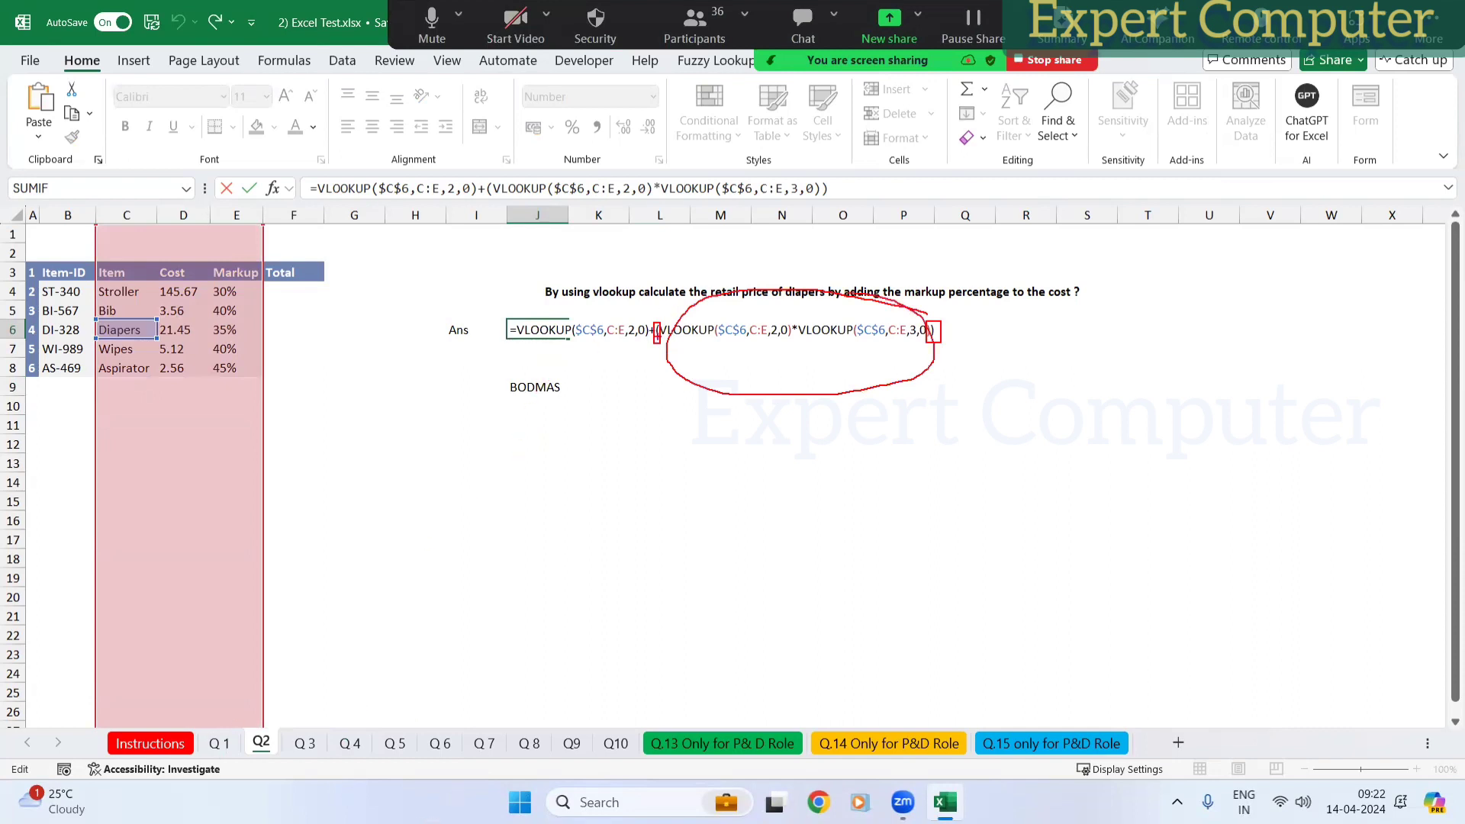
drag(656, 381, 651, 340)
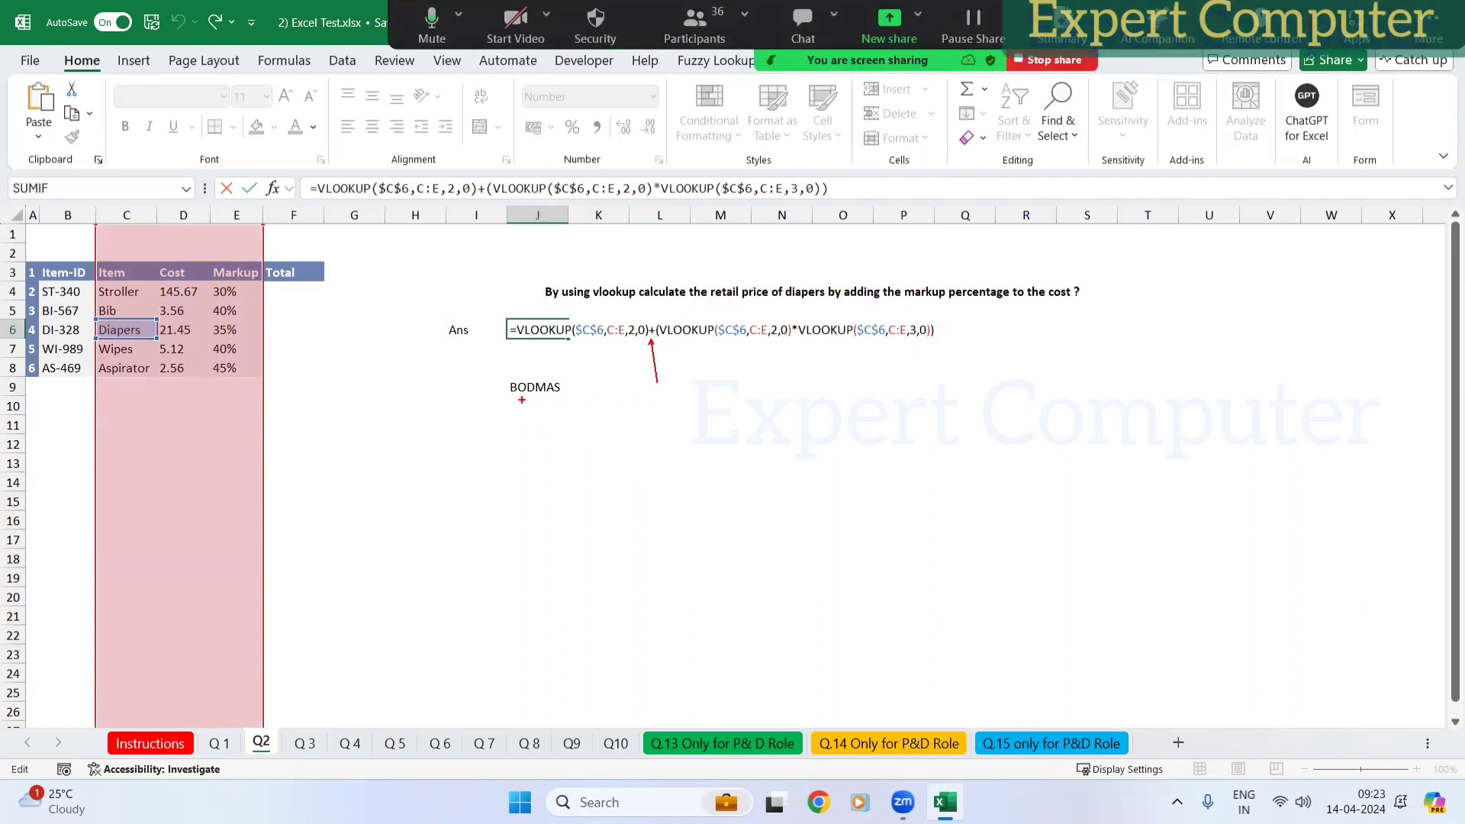
drag(565, 425, 551, 393)
mouse_move(660, 322)
mouse_down()
mouse_move(751, 344)
mouse_move(932, 348)
mouse_up()
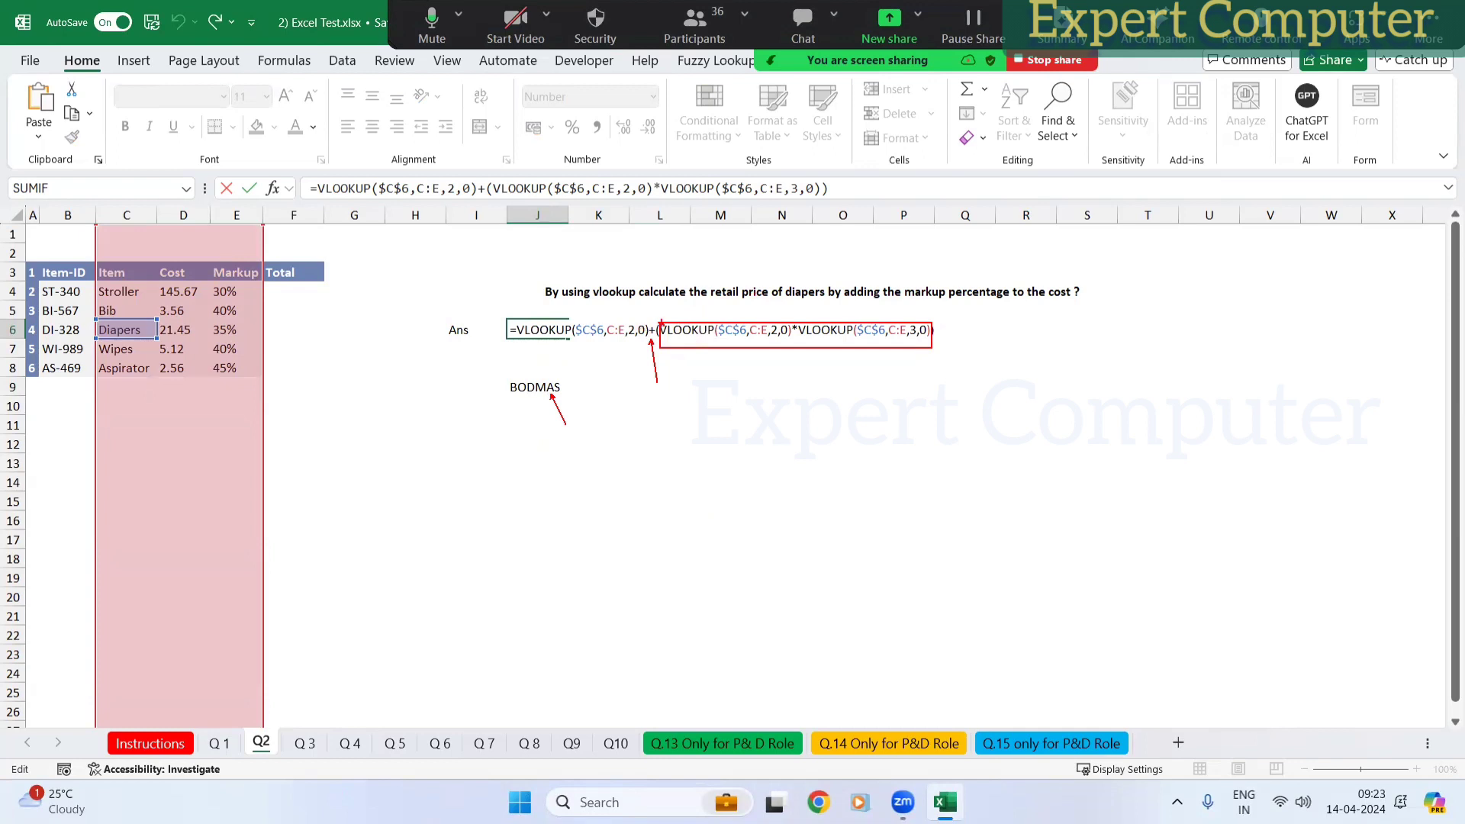
mouse_move(654, 319)
mouse_down()
mouse_move(510, 316)
mouse_move(623, 354)
mouse_move(647, 308)
mouse_up()
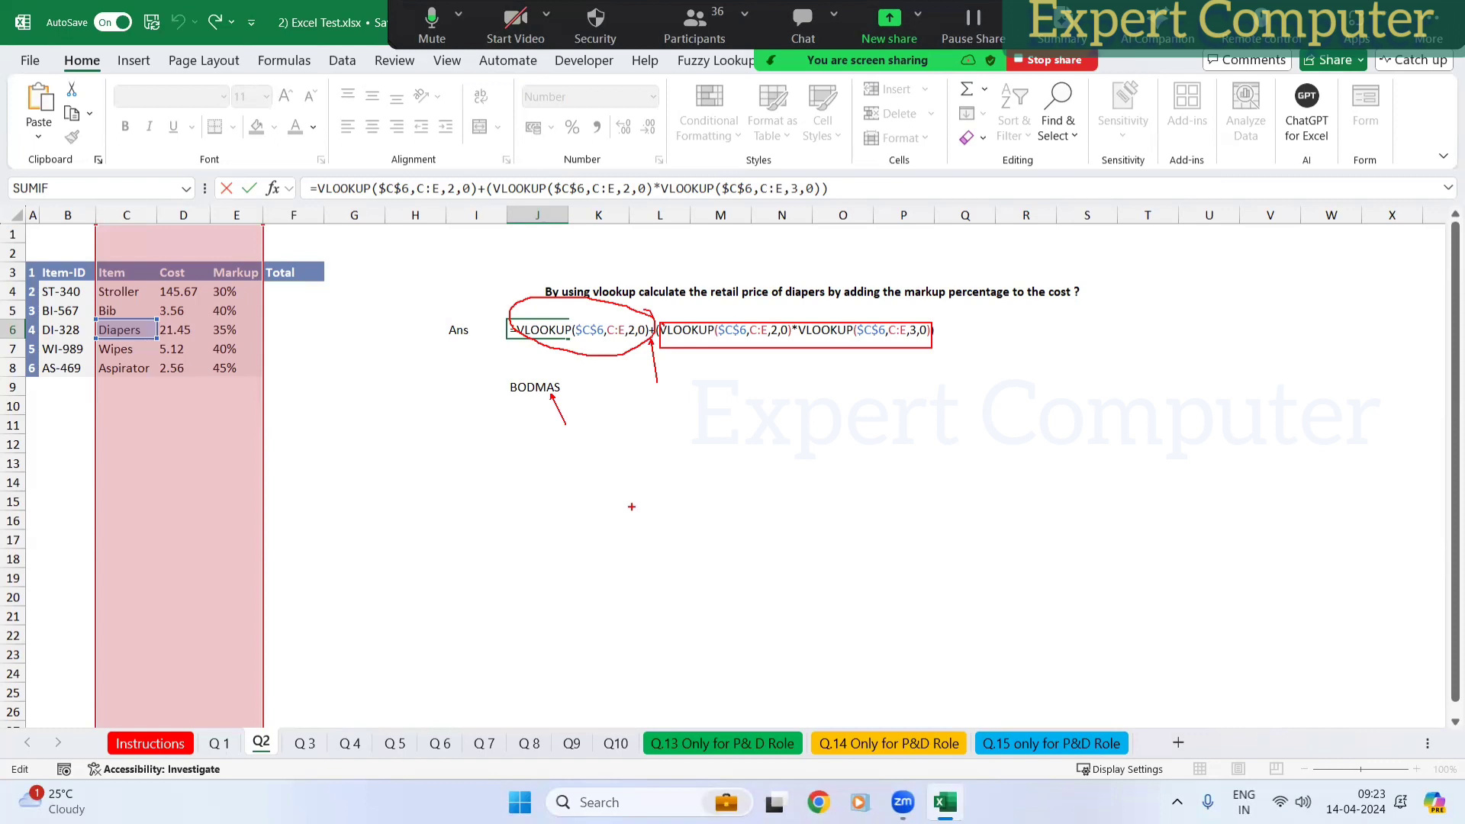
key(alt+s)
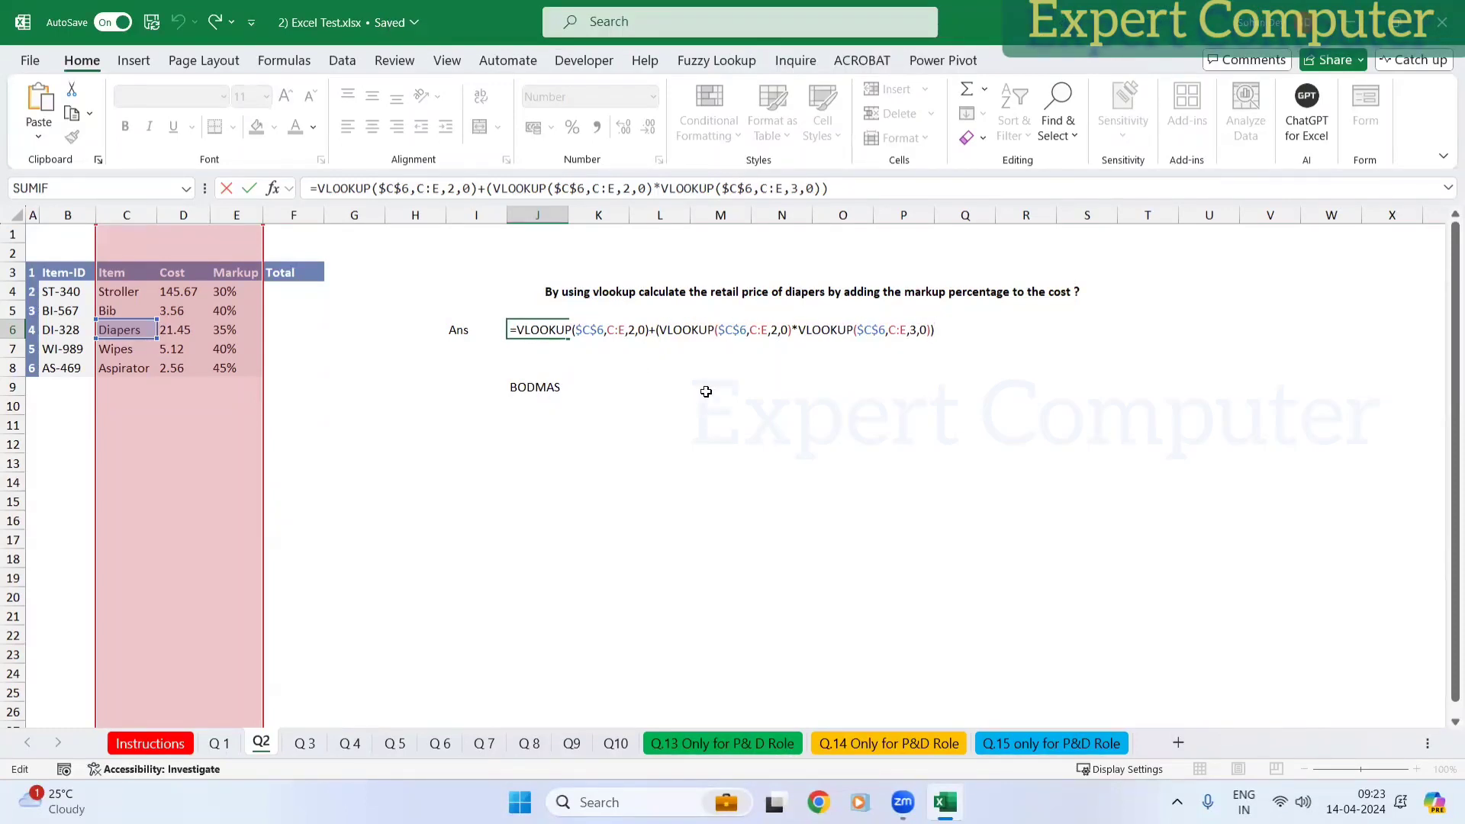
Step: Evaluate the parenthesised VLOOKUP product in J6's formula, examine its addition to the first VLOOKUP, and leave without keeping the evaluation
click(660, 329)
drag(657, 329, 936, 330)
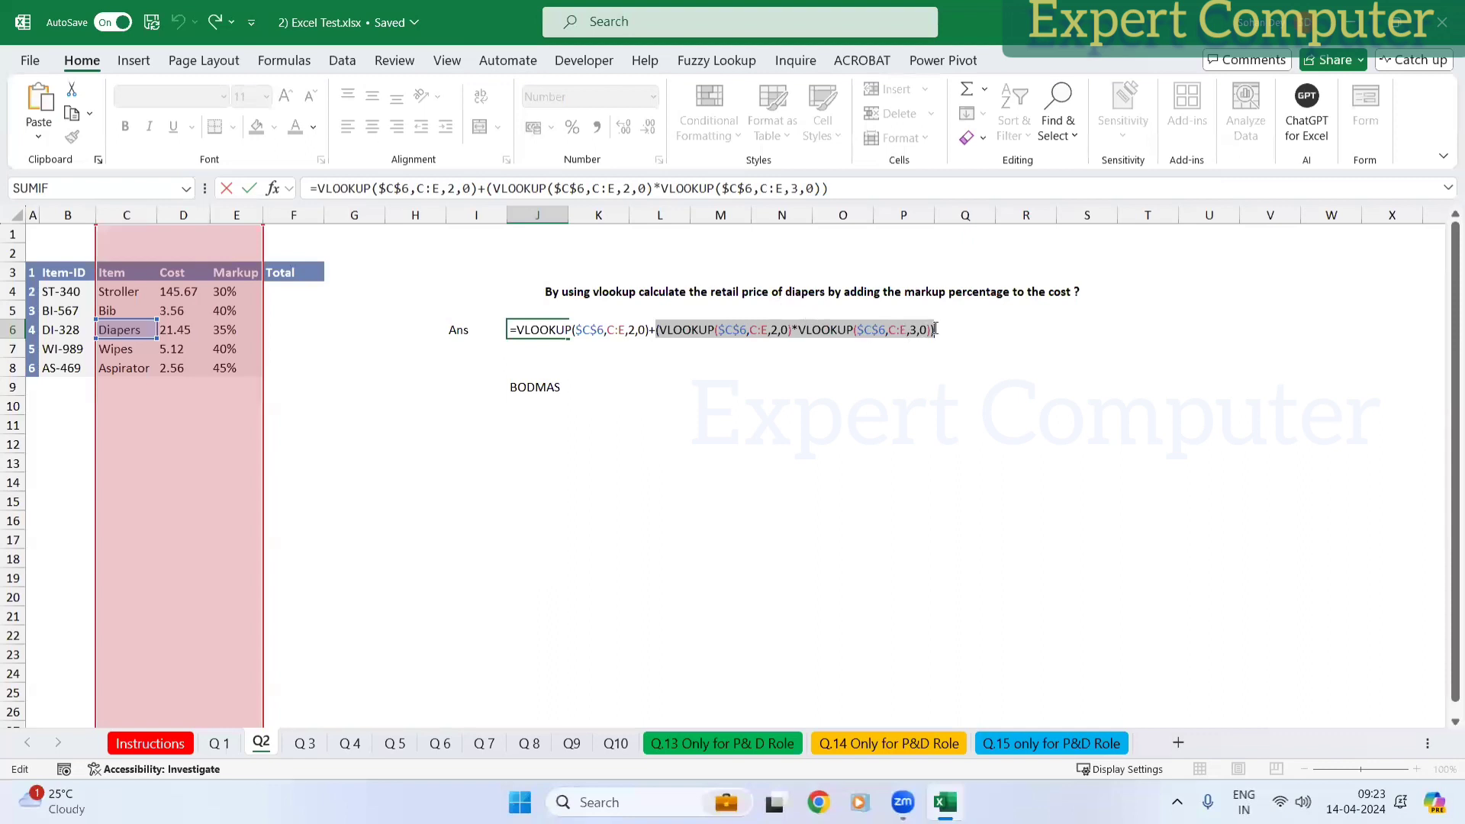
drag(935, 329, 655, 330)
key(F9)
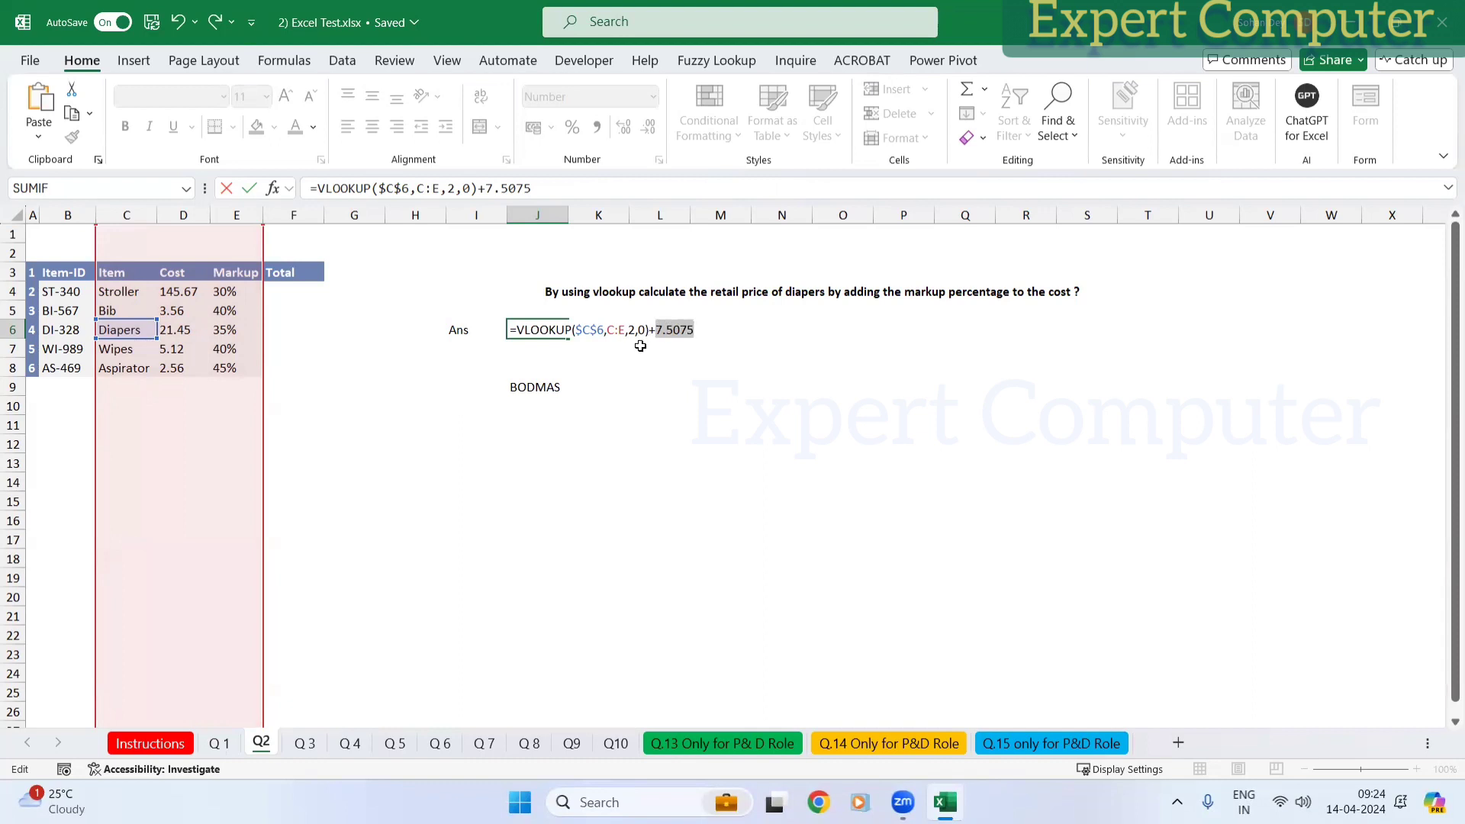
drag(648, 331, 518, 330)
double_click(674, 330)
key(ctrl+2)
drag(551, 396, 586, 450)
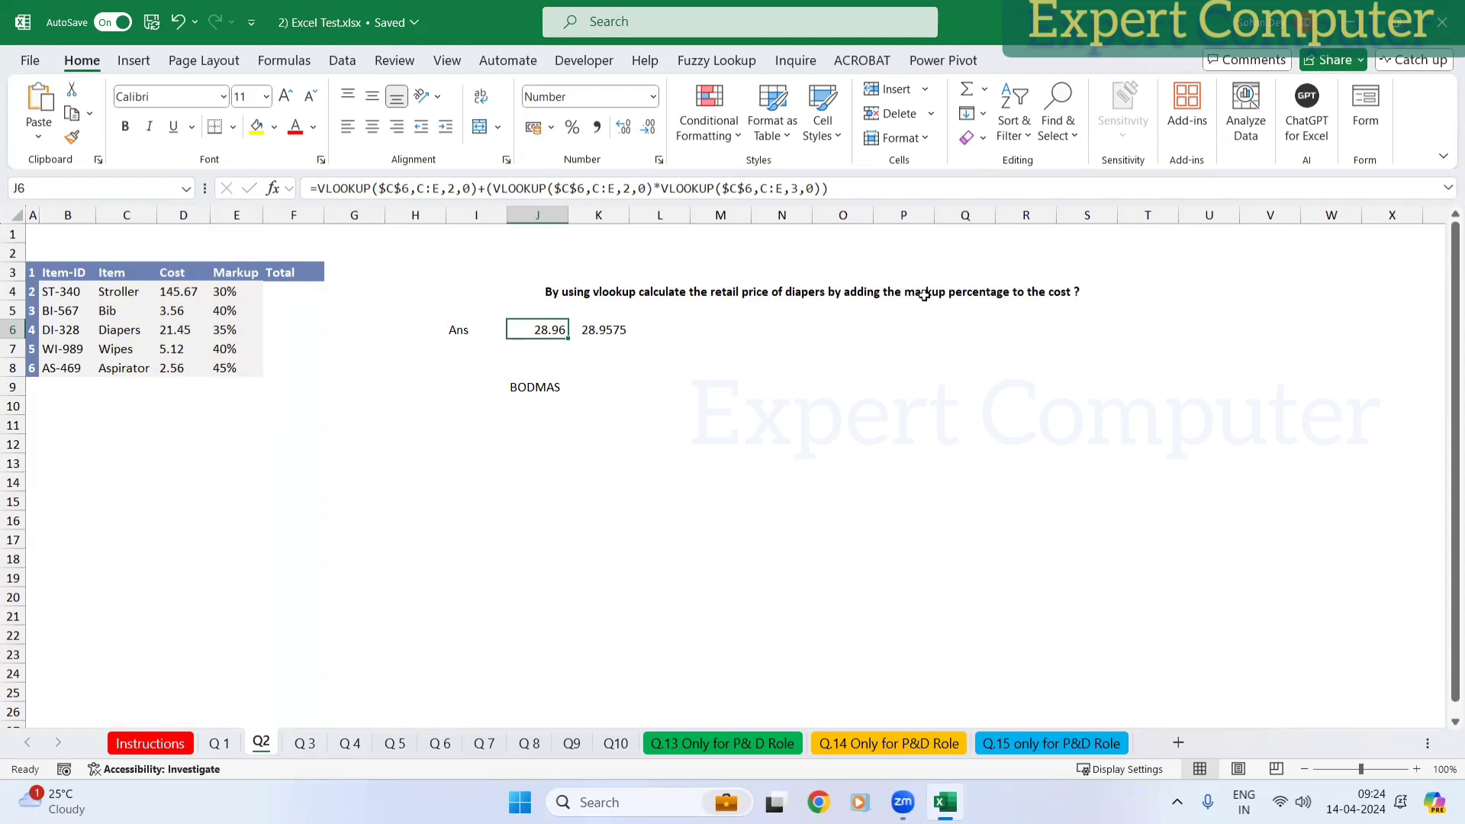
Step: On the Q 3 sheet, enter =SUMIF(A:A,F3,B:B) in G3 to total the first agent's scores
click(304, 743)
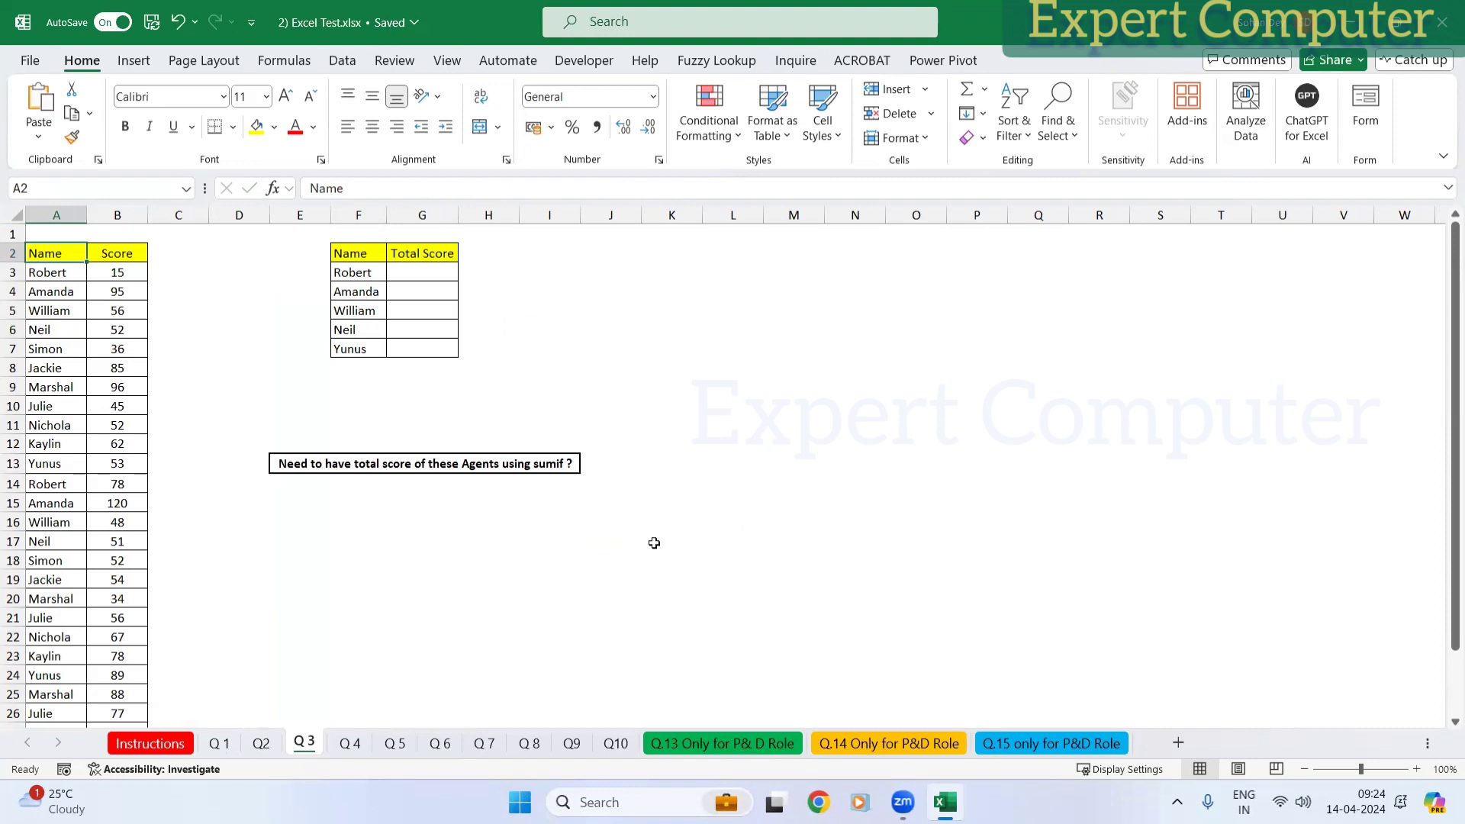
click(431, 272)
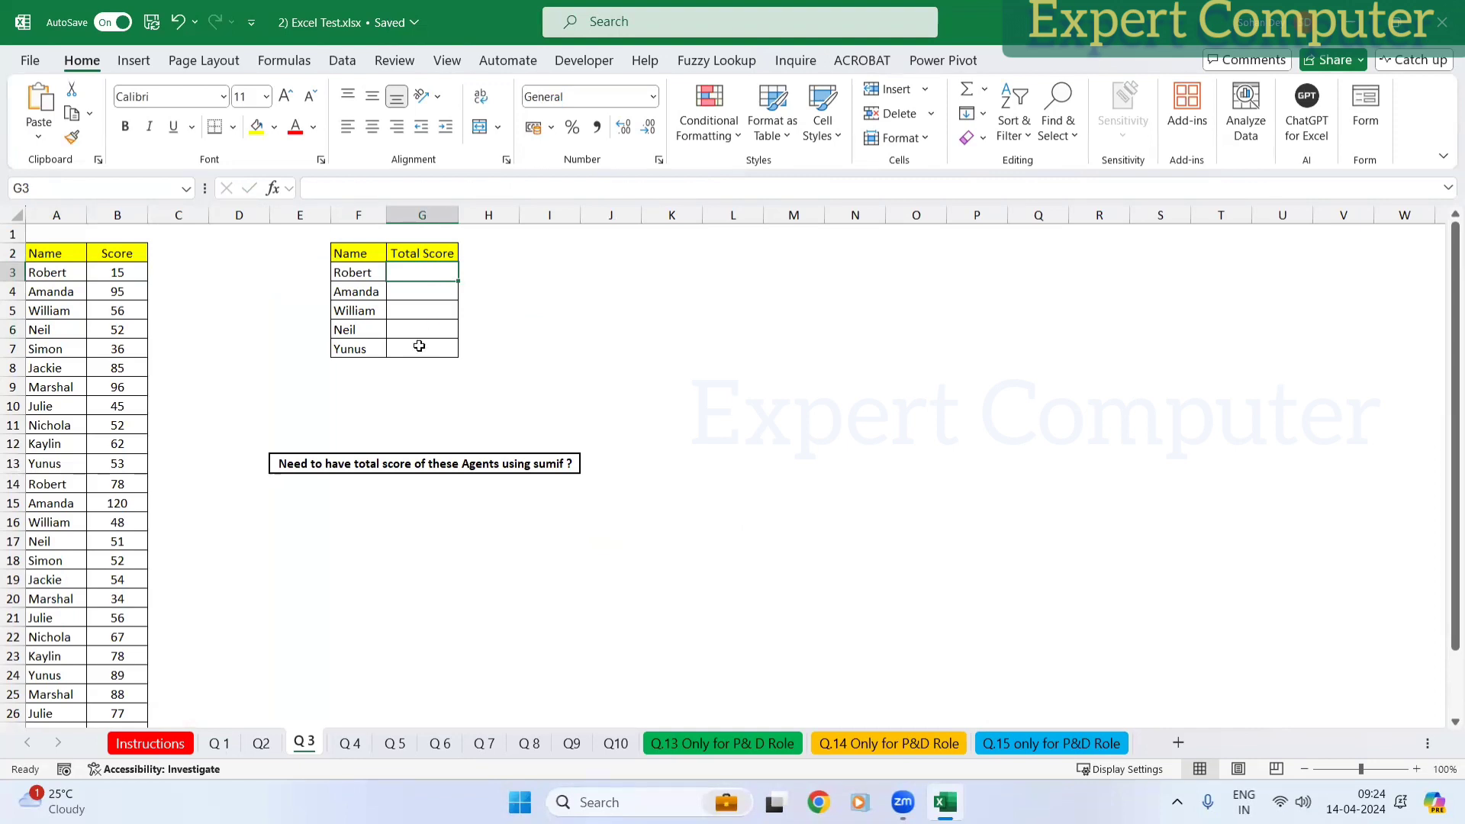
text(=sumfi)
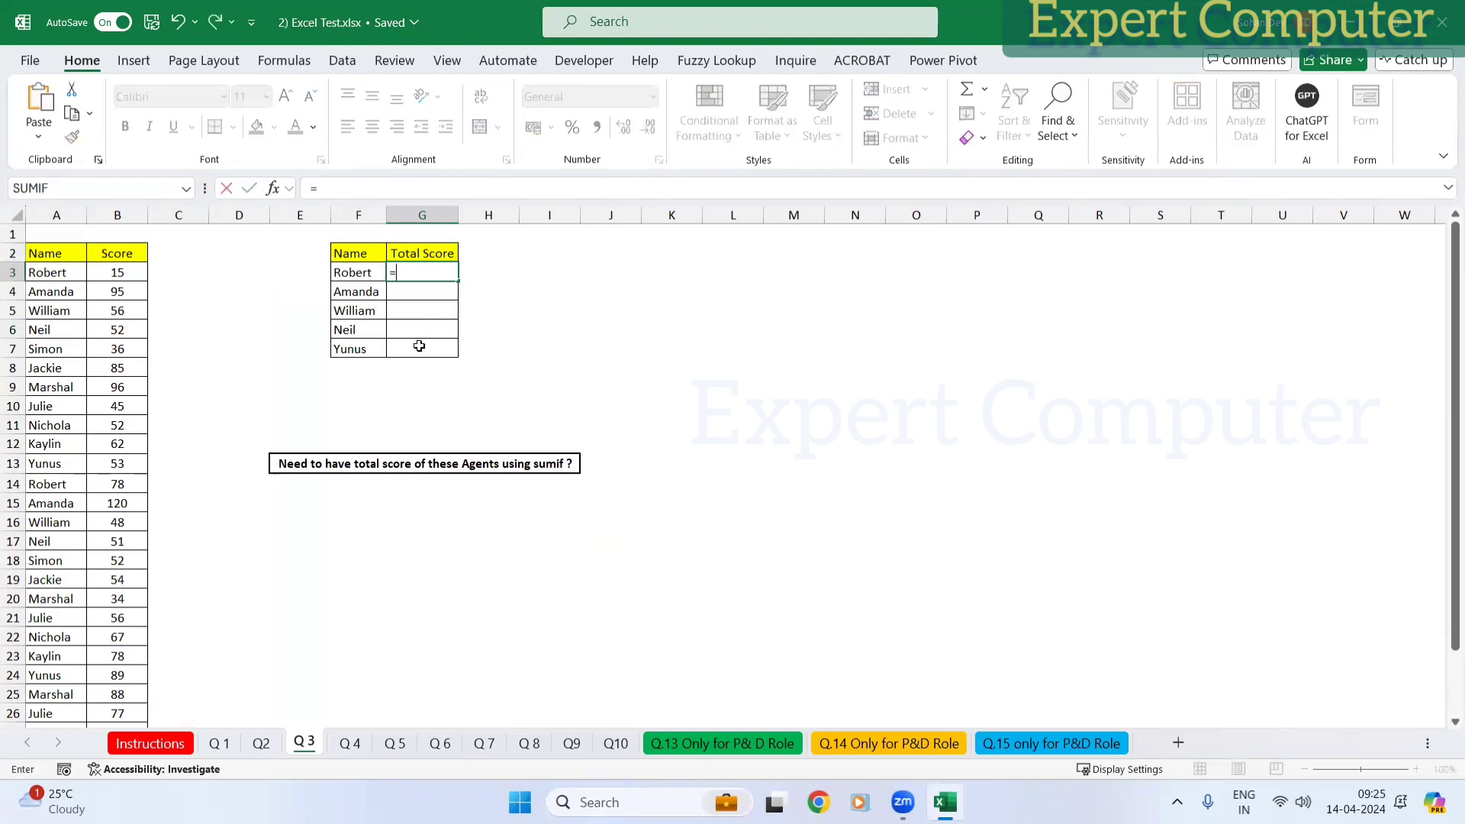
key(BackSpace)
key(BackSpace)
text(if)
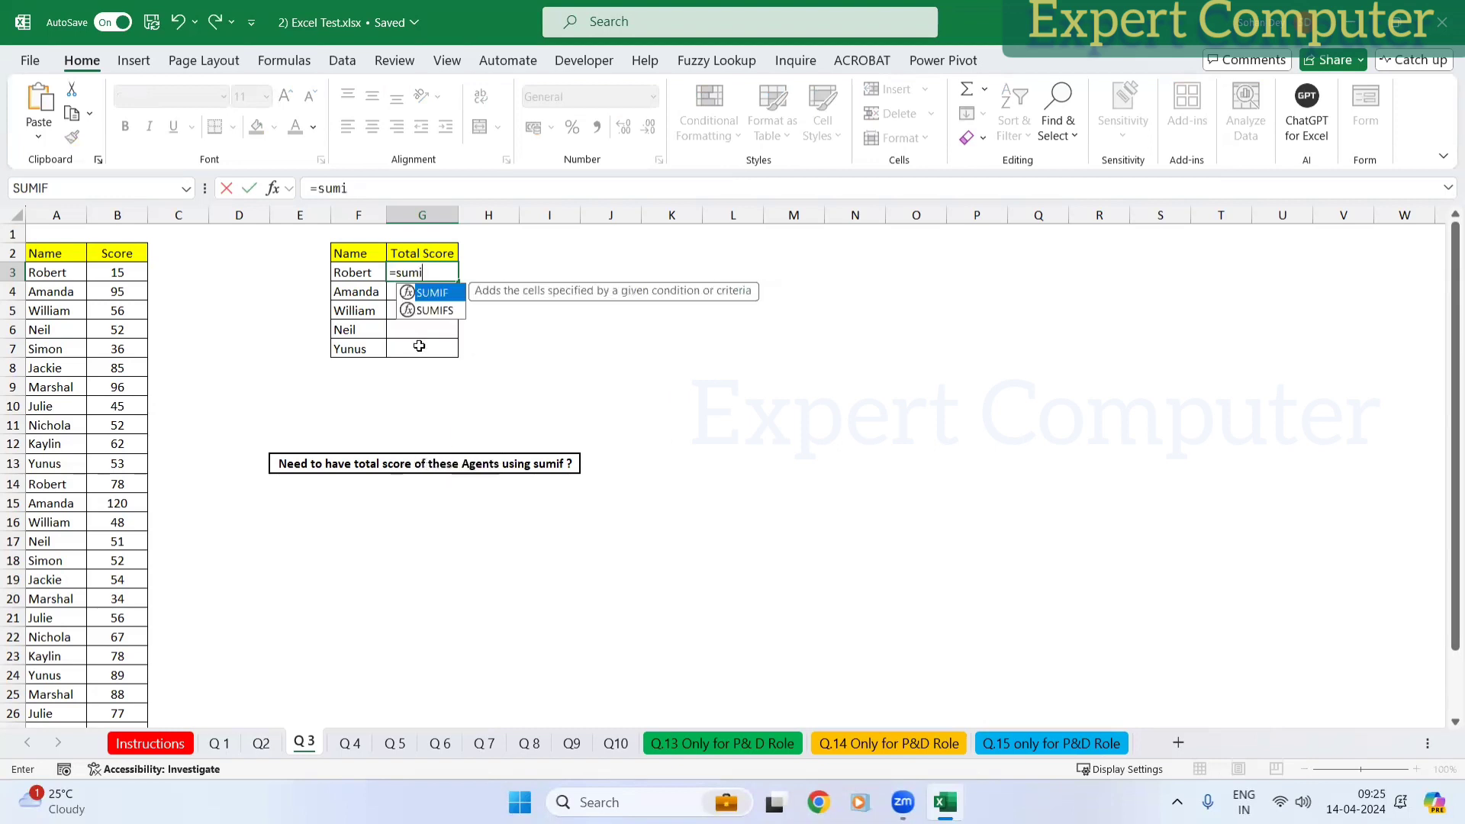
key(Tab)
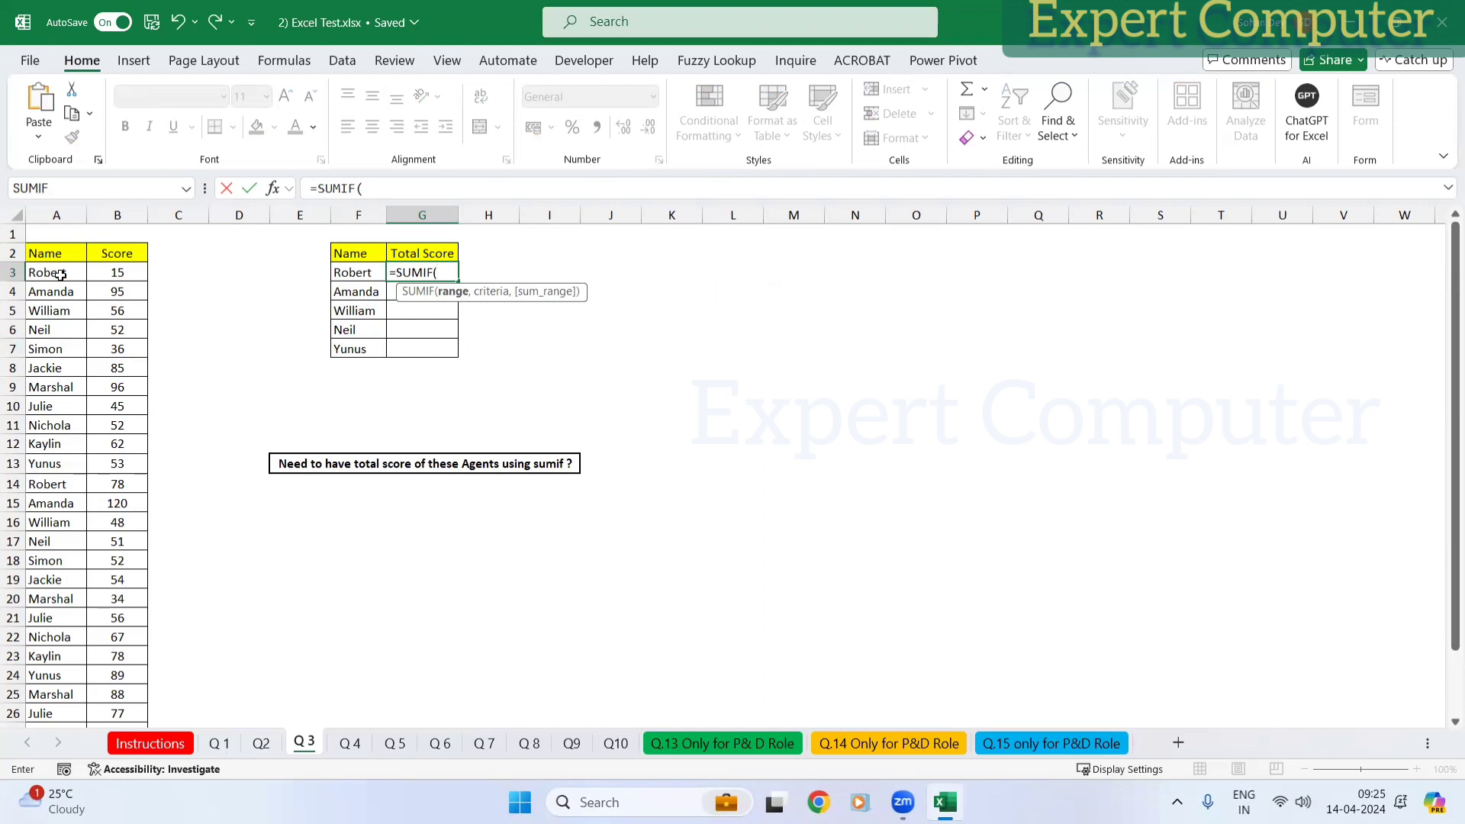
click(58, 204)
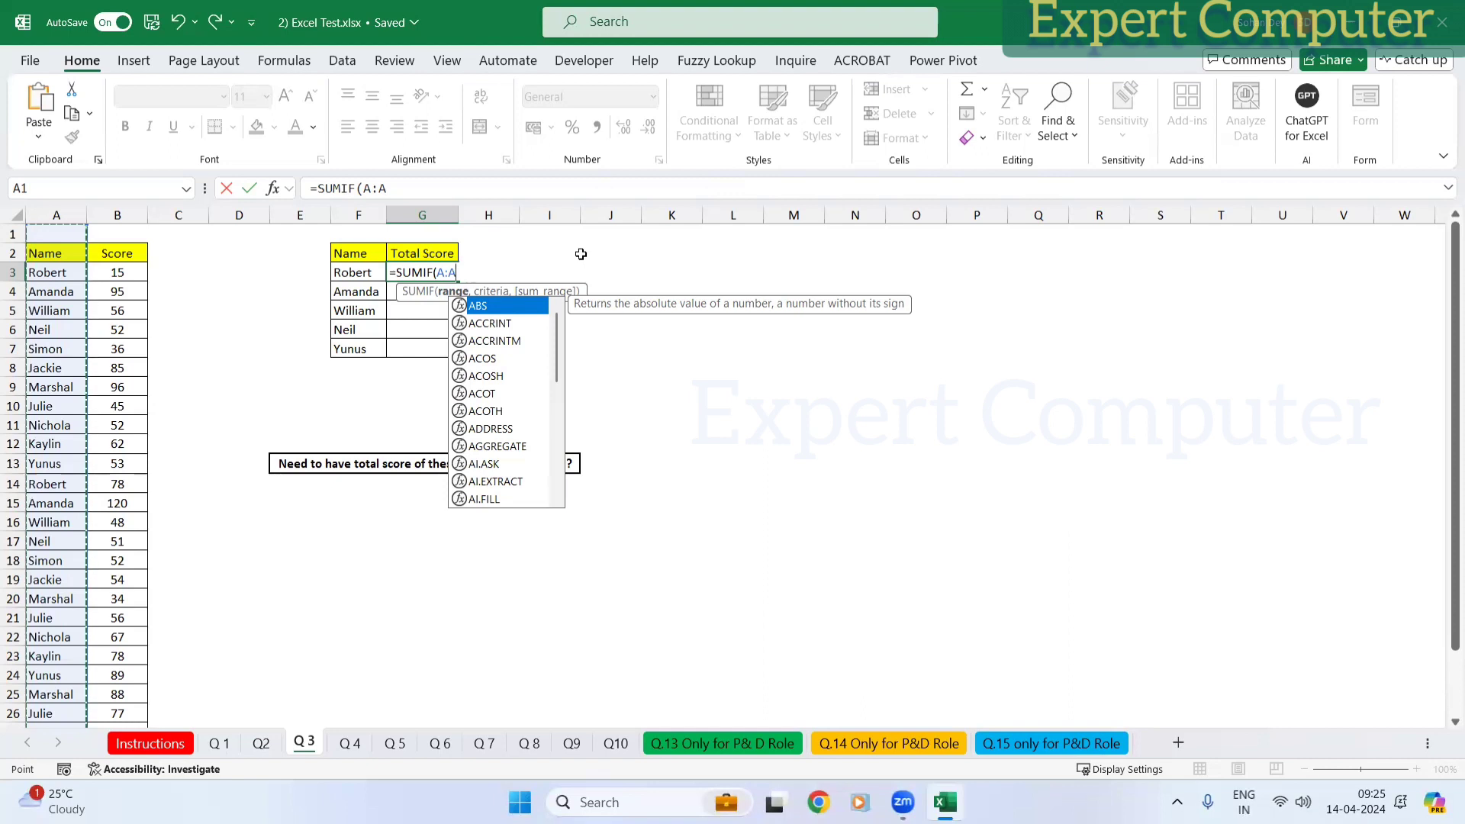
text(,)
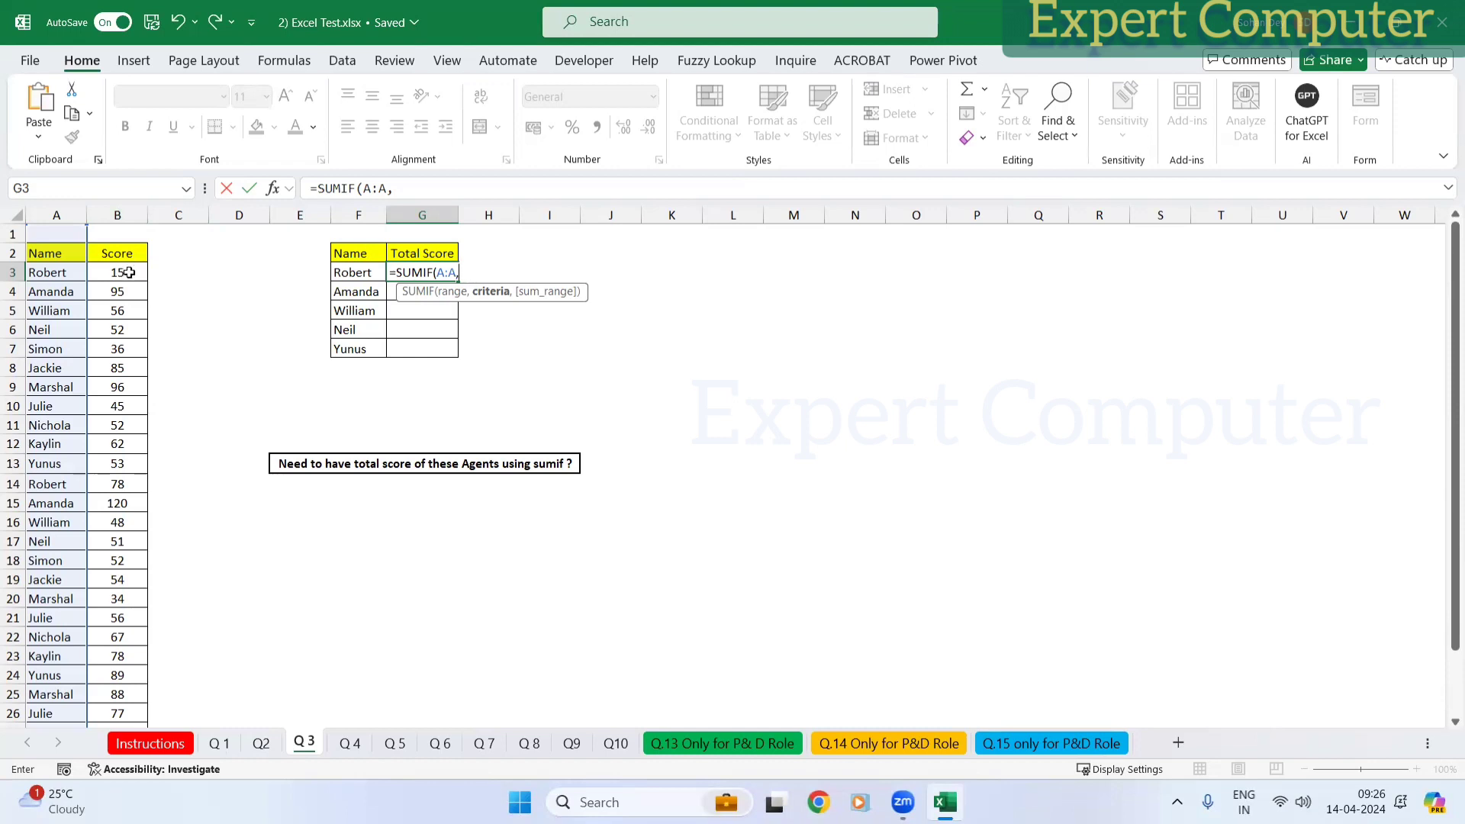
click(360, 276)
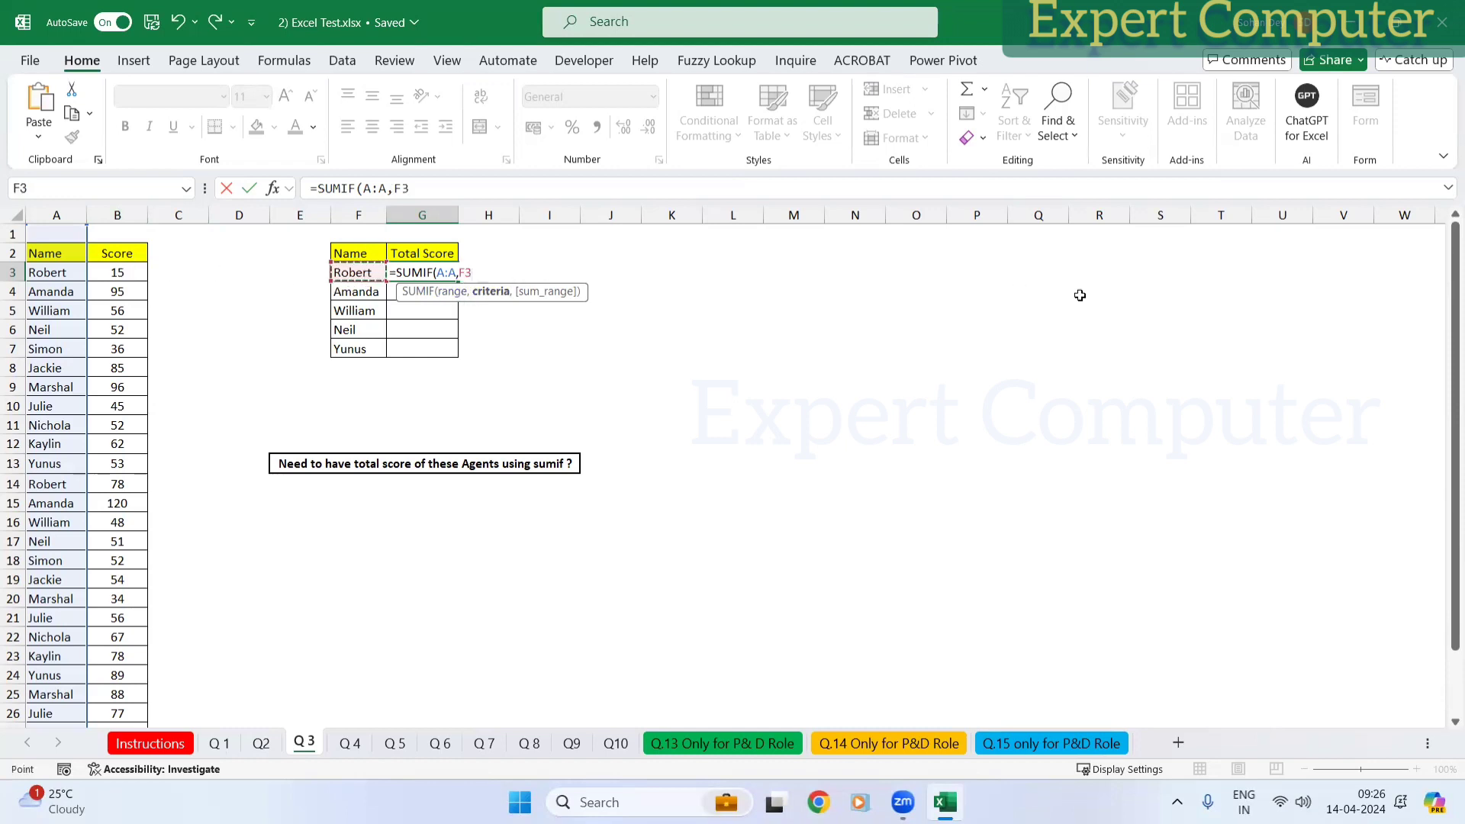
text(,)
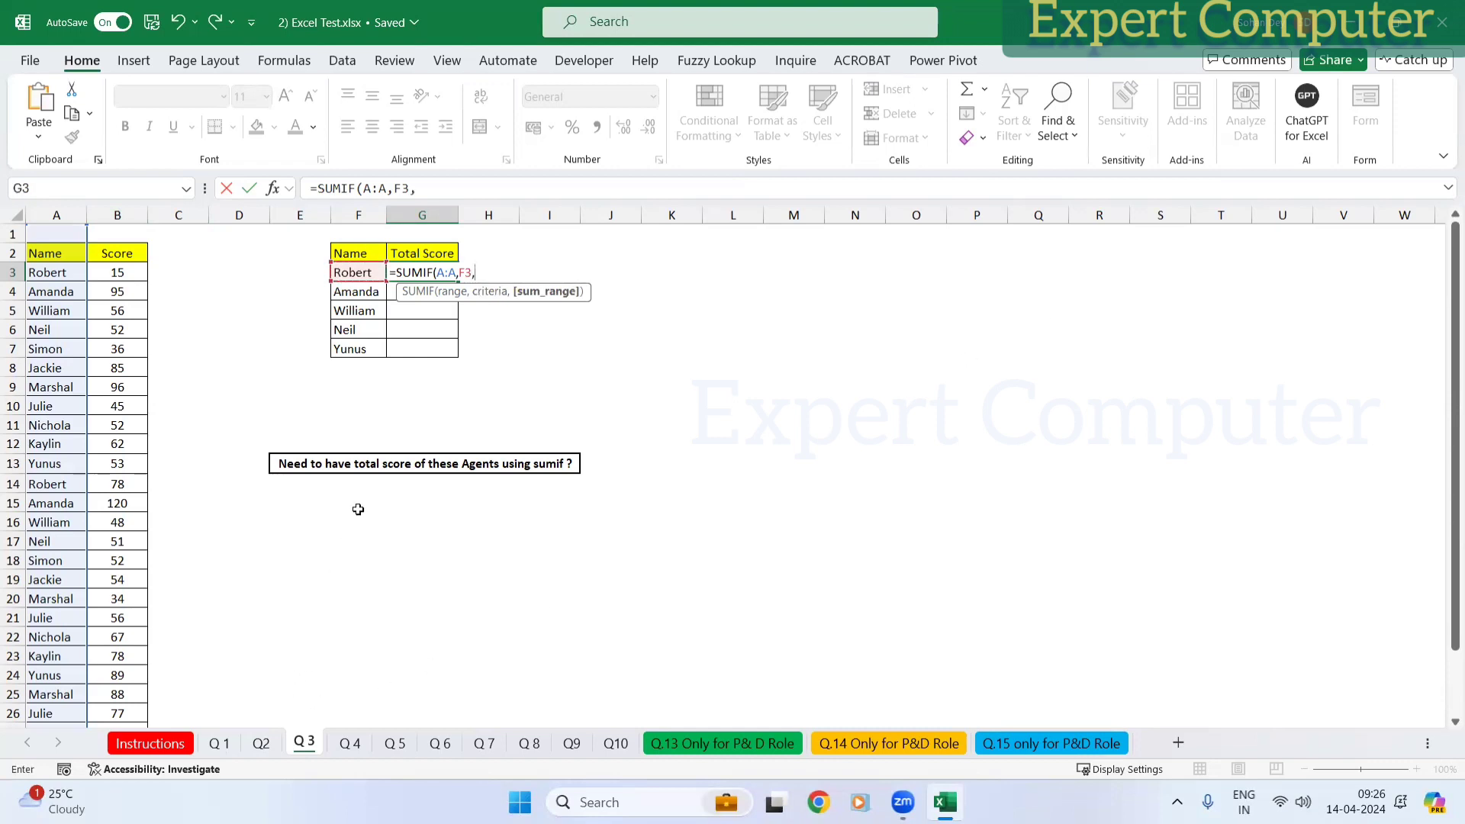
click(120, 214)
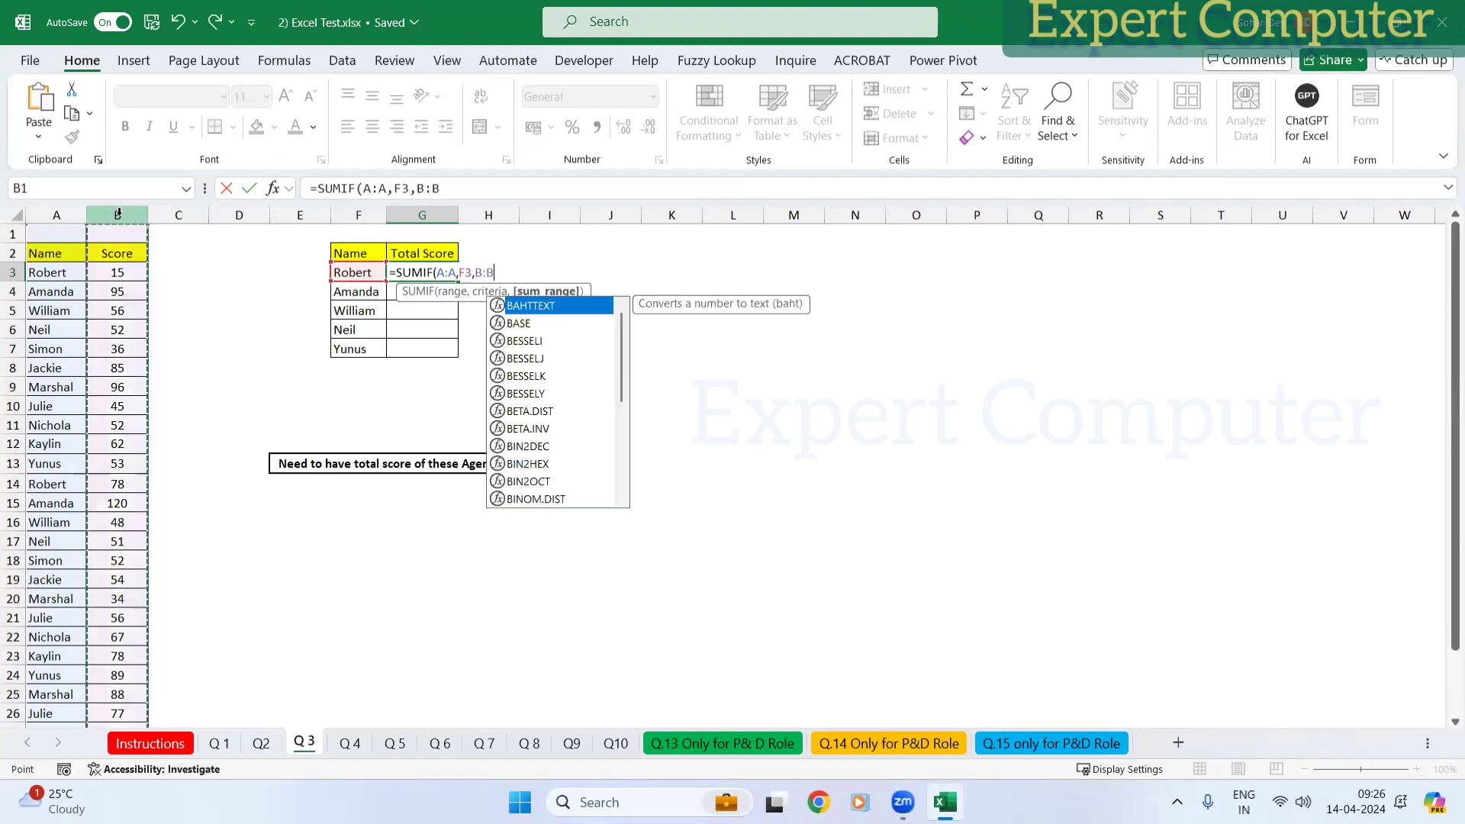
key(Return)
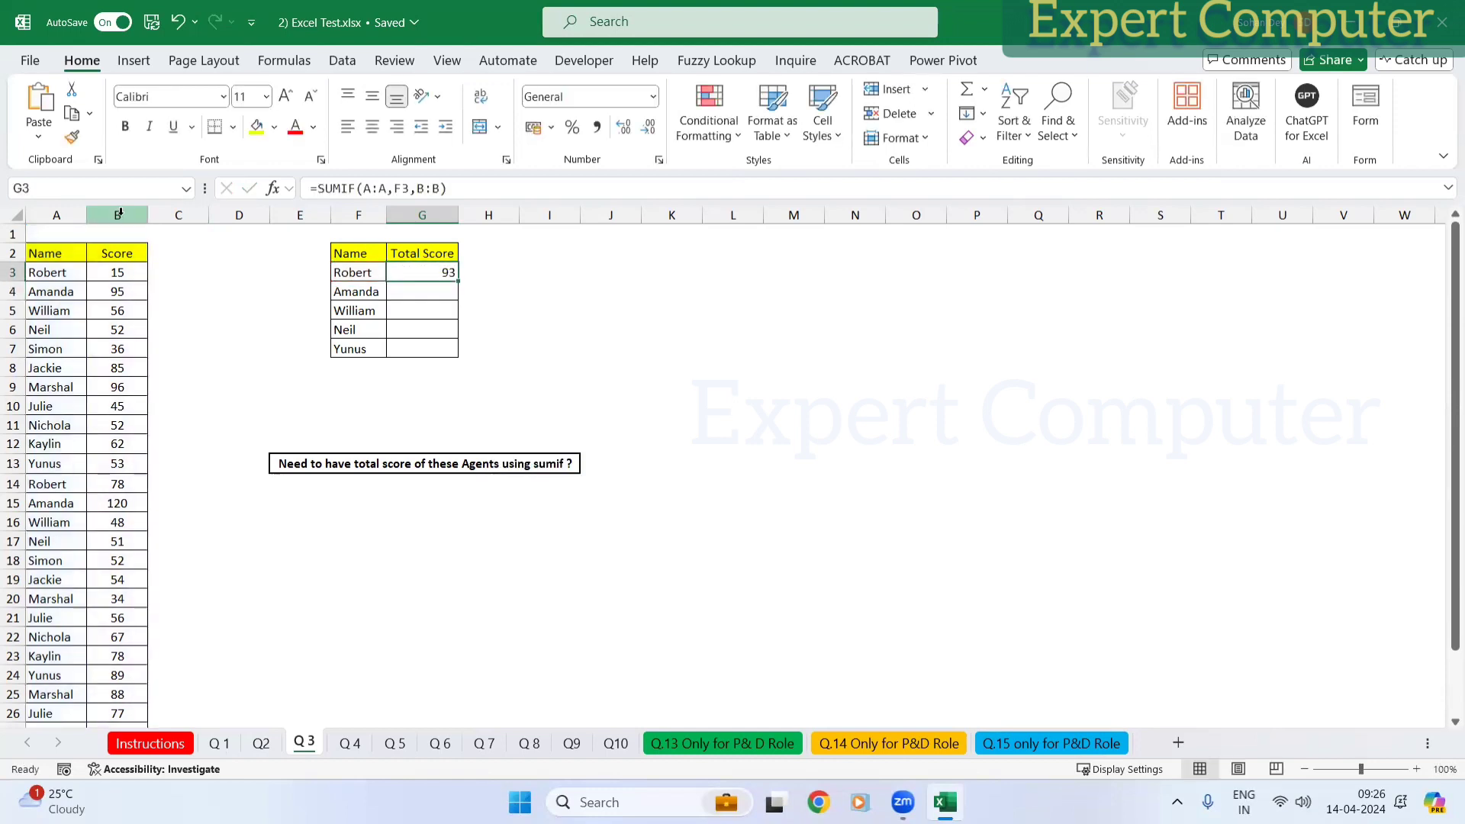
Step: Clear the arguments of the SUMIF in G3, set its range to A:A, and point out the sum_range argument
key(F2)
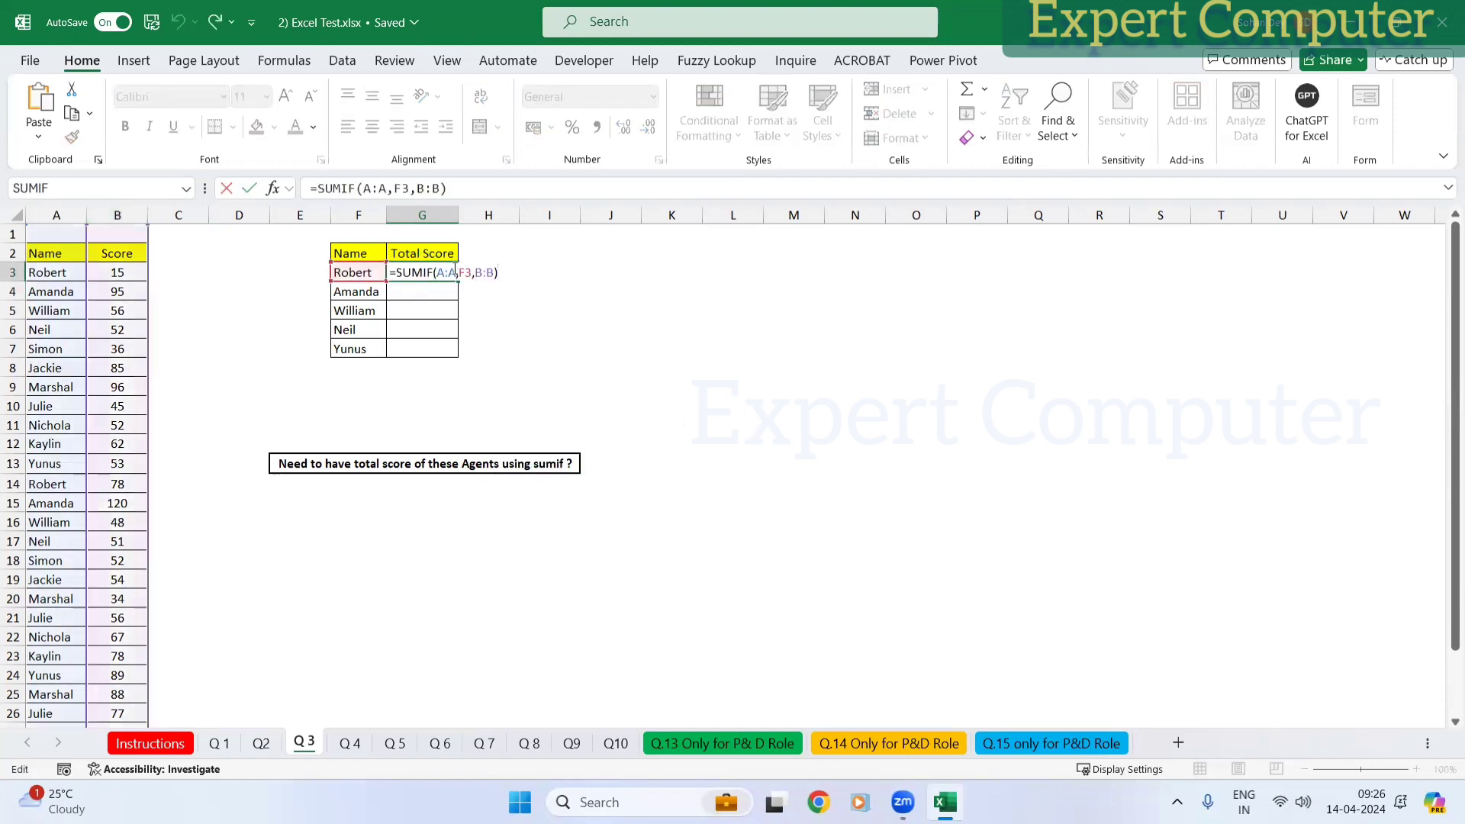
drag(436, 273, 559, 273)
key(BackSpace)
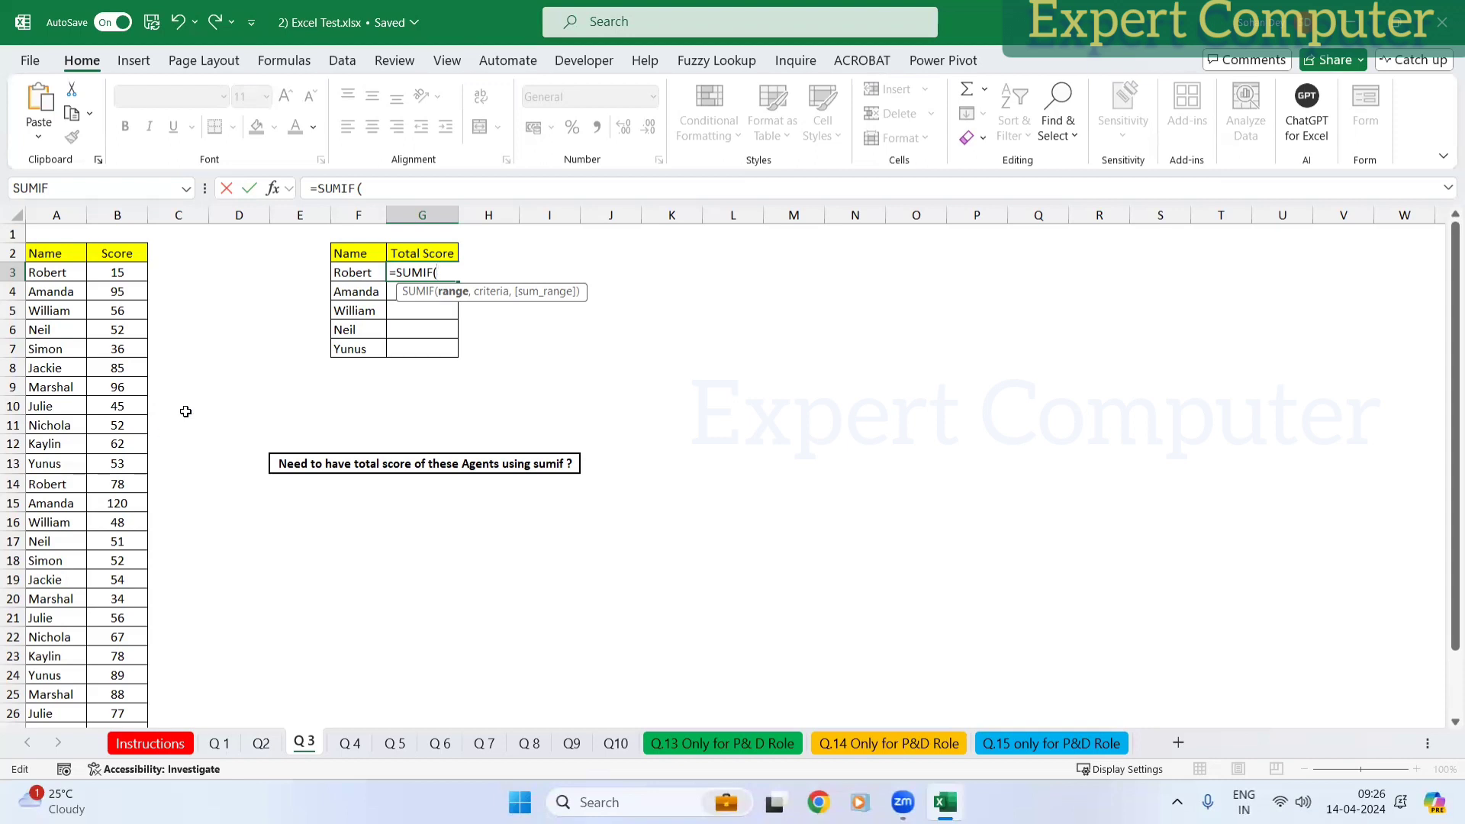
click(59, 210)
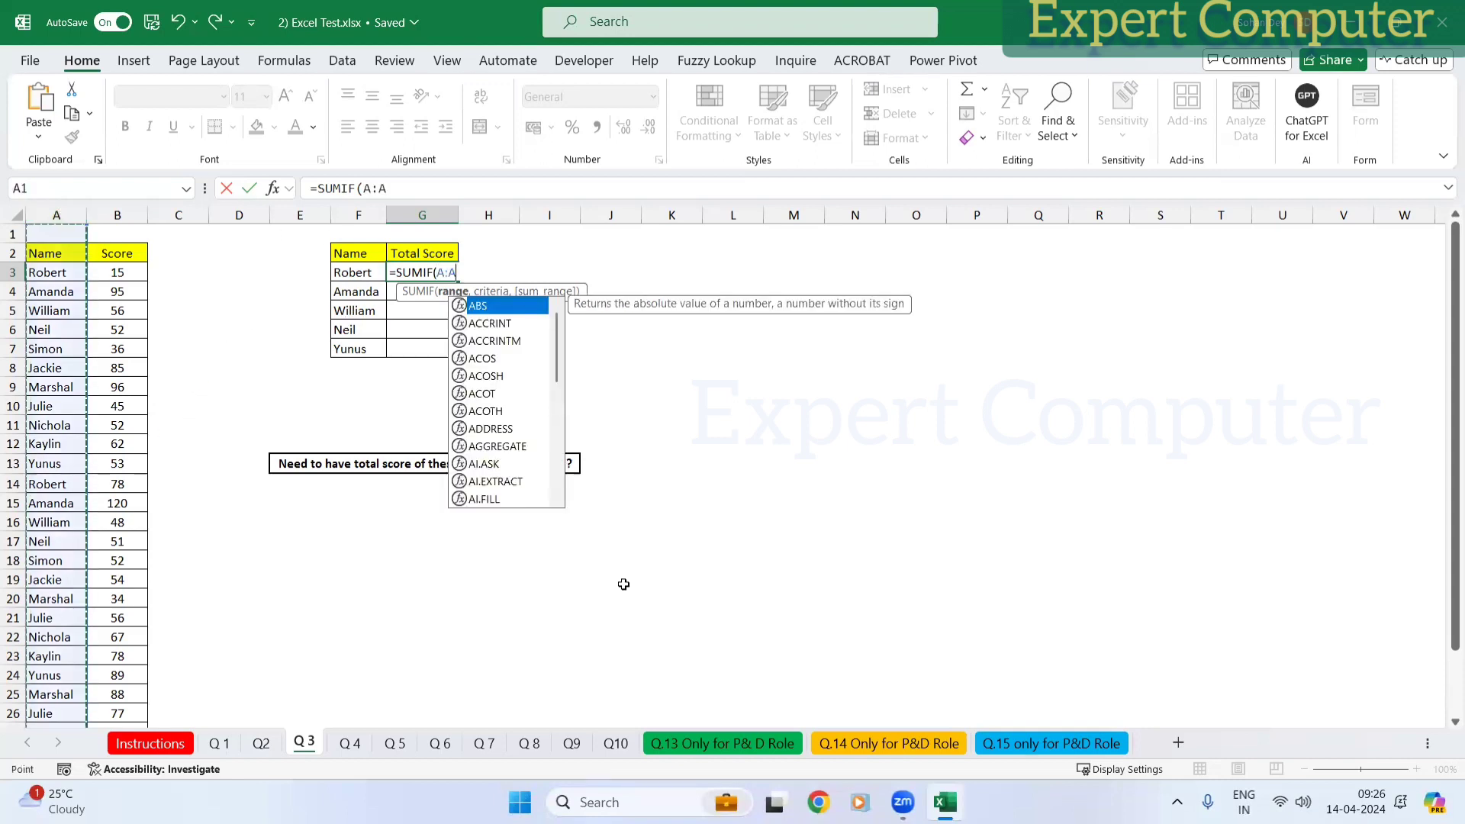
key(Escape)
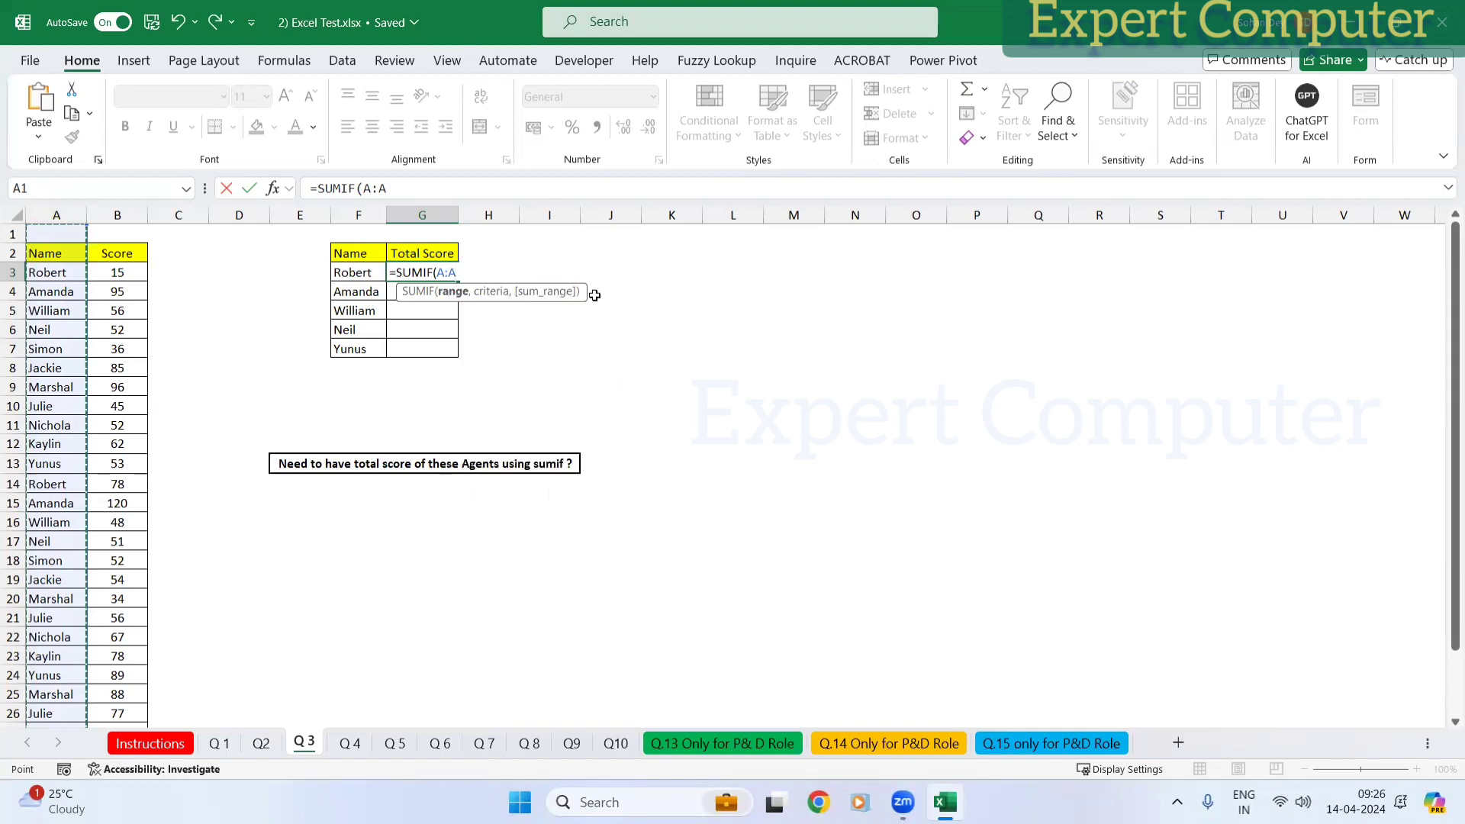
key(ctrl+2)
drag(511, 279, 582, 308)
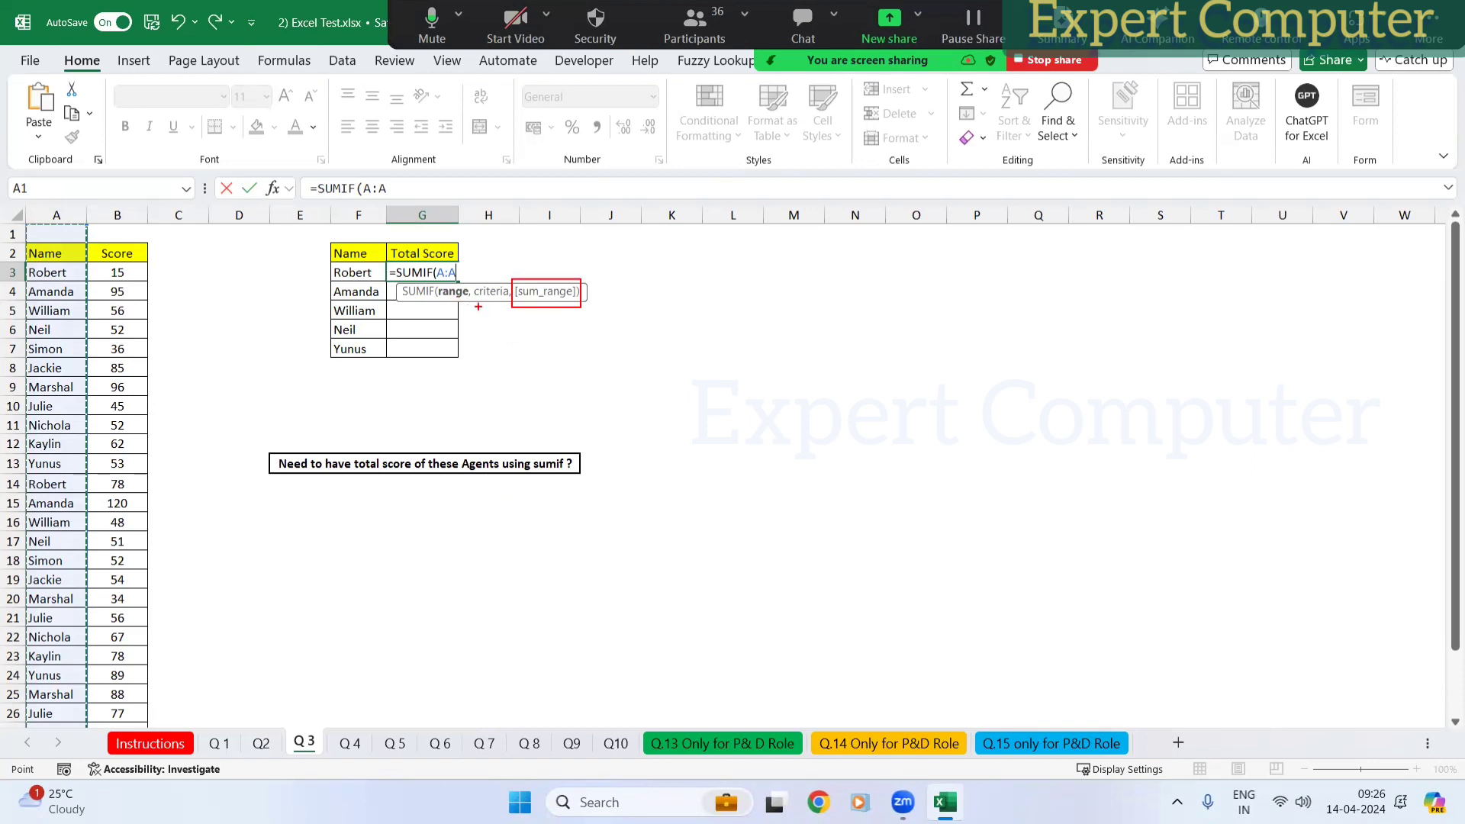
key(Escape)
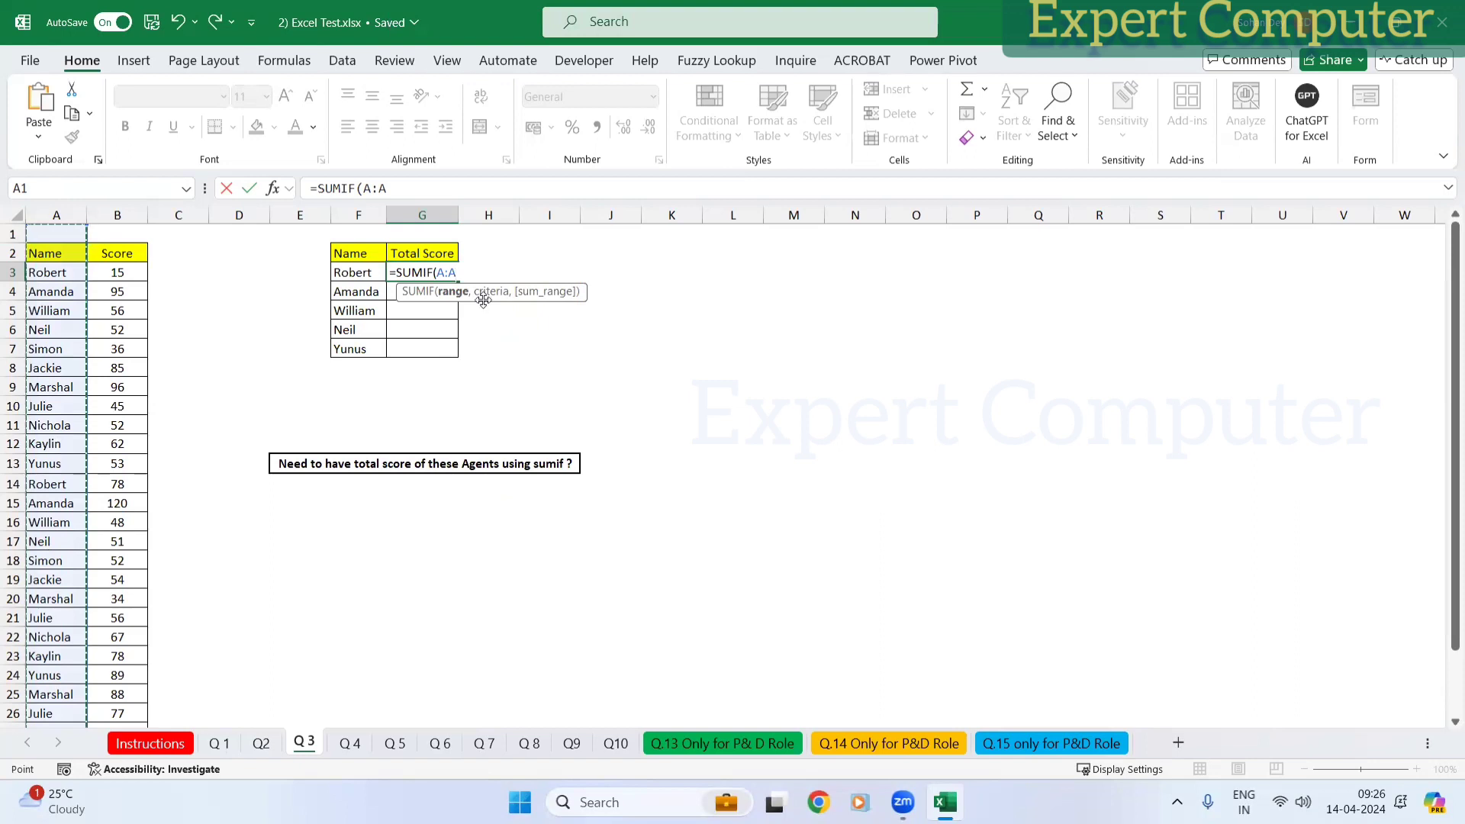
Step: Complete the SUMIF in G3 with criteria F3 and sum range B:B, and reselect the cell
text(,)
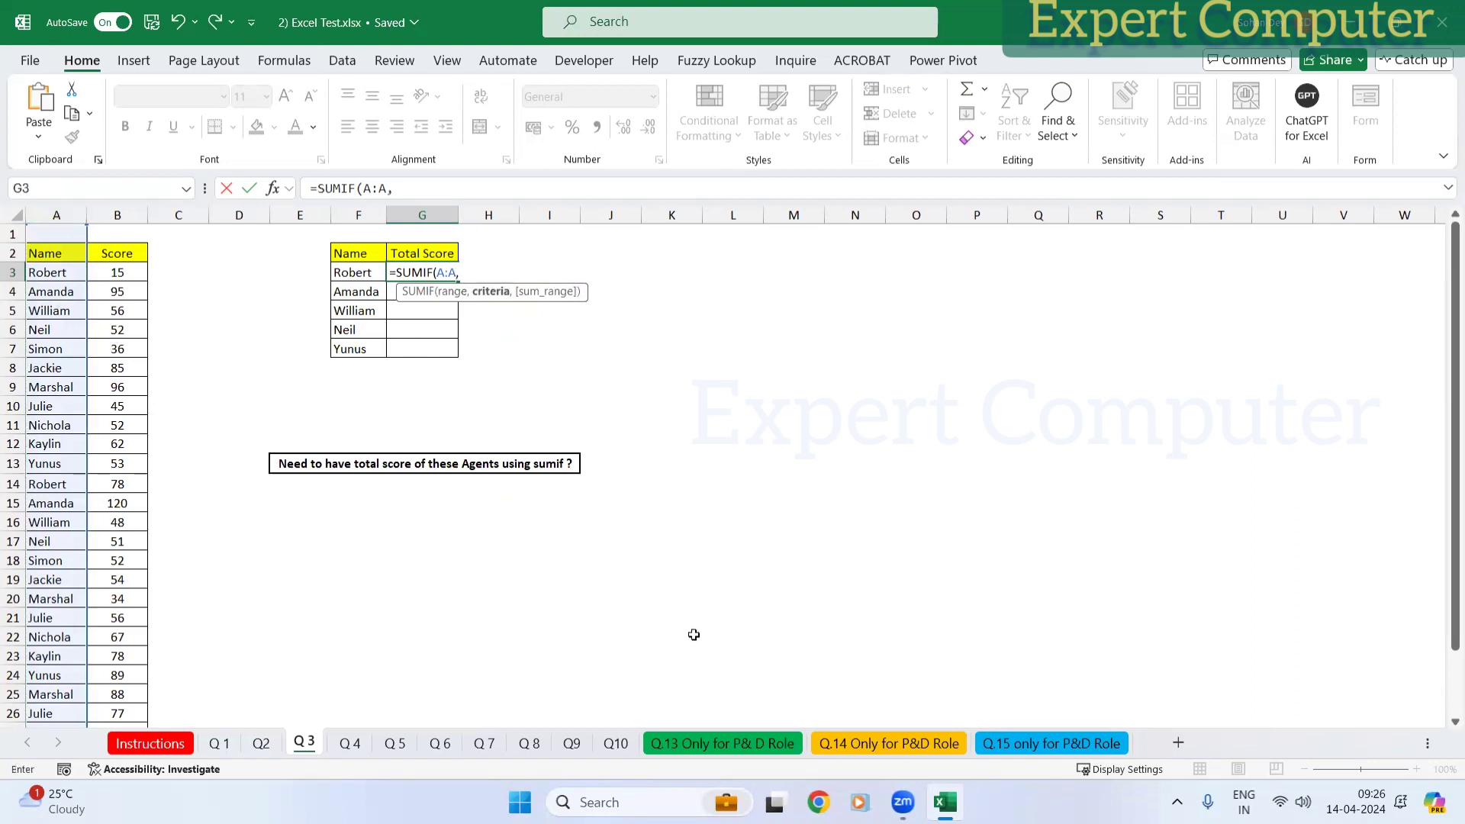
click(366, 272)
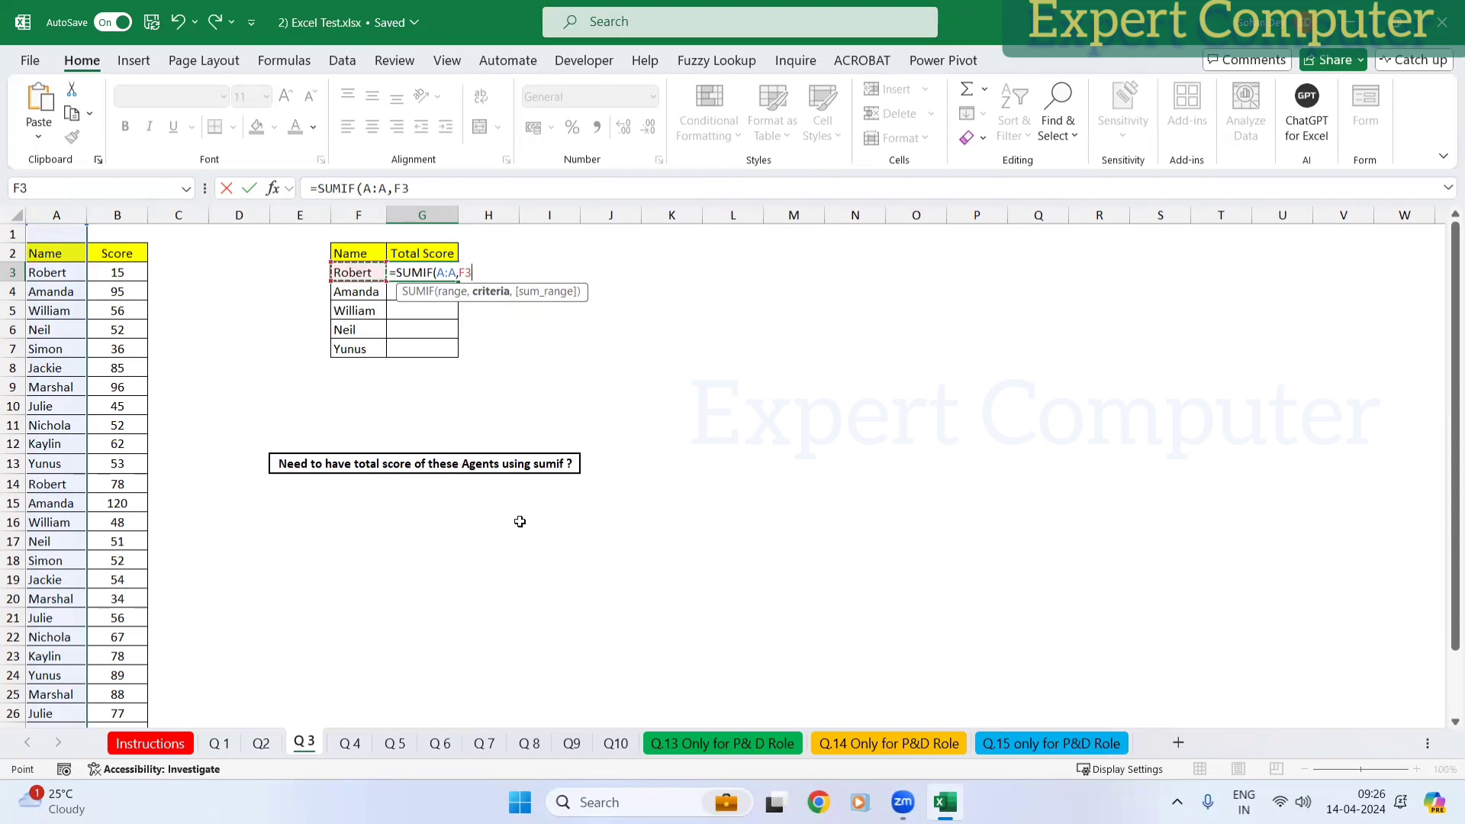
text(,)
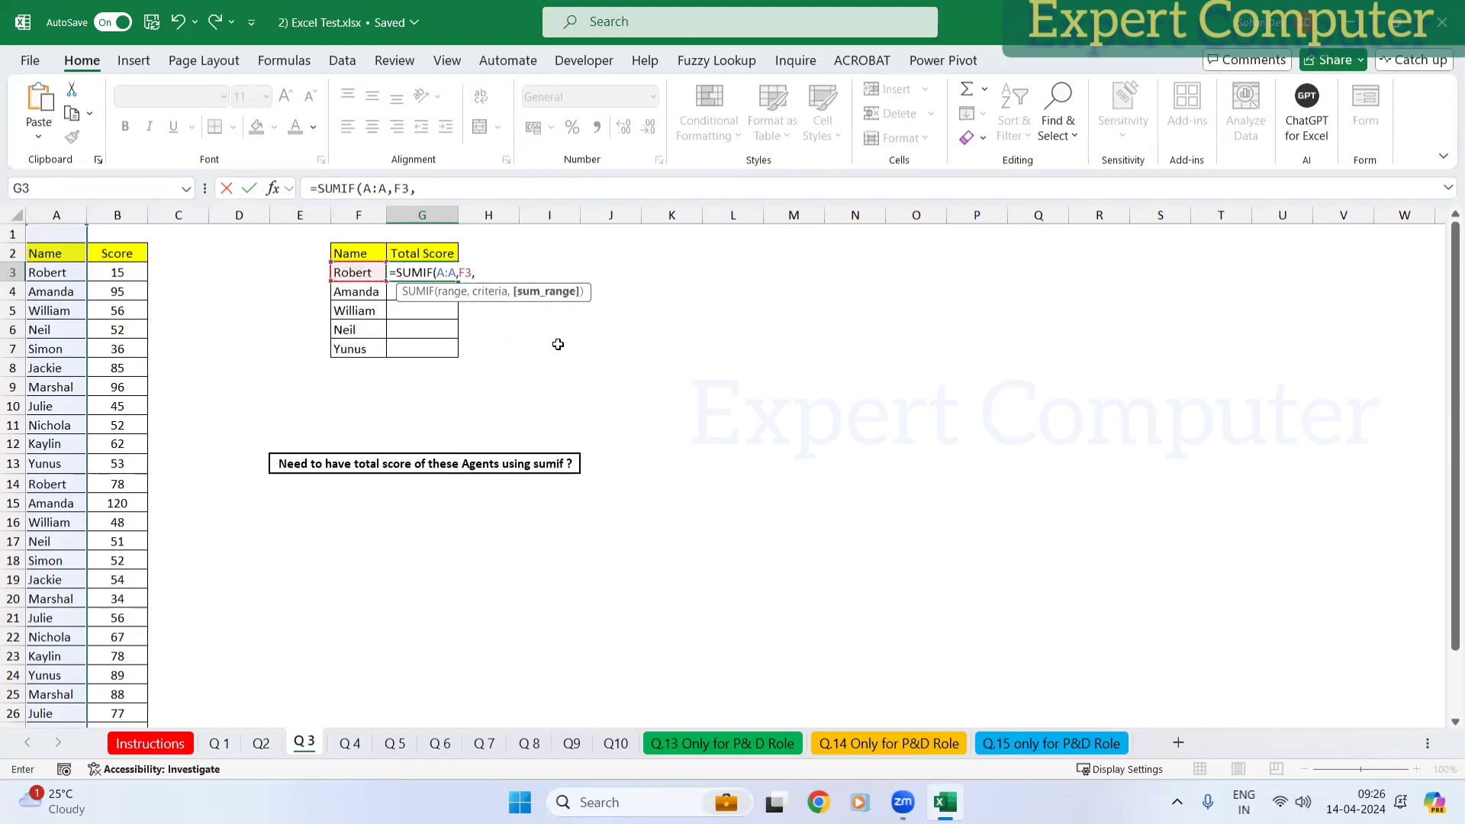
click(114, 215)
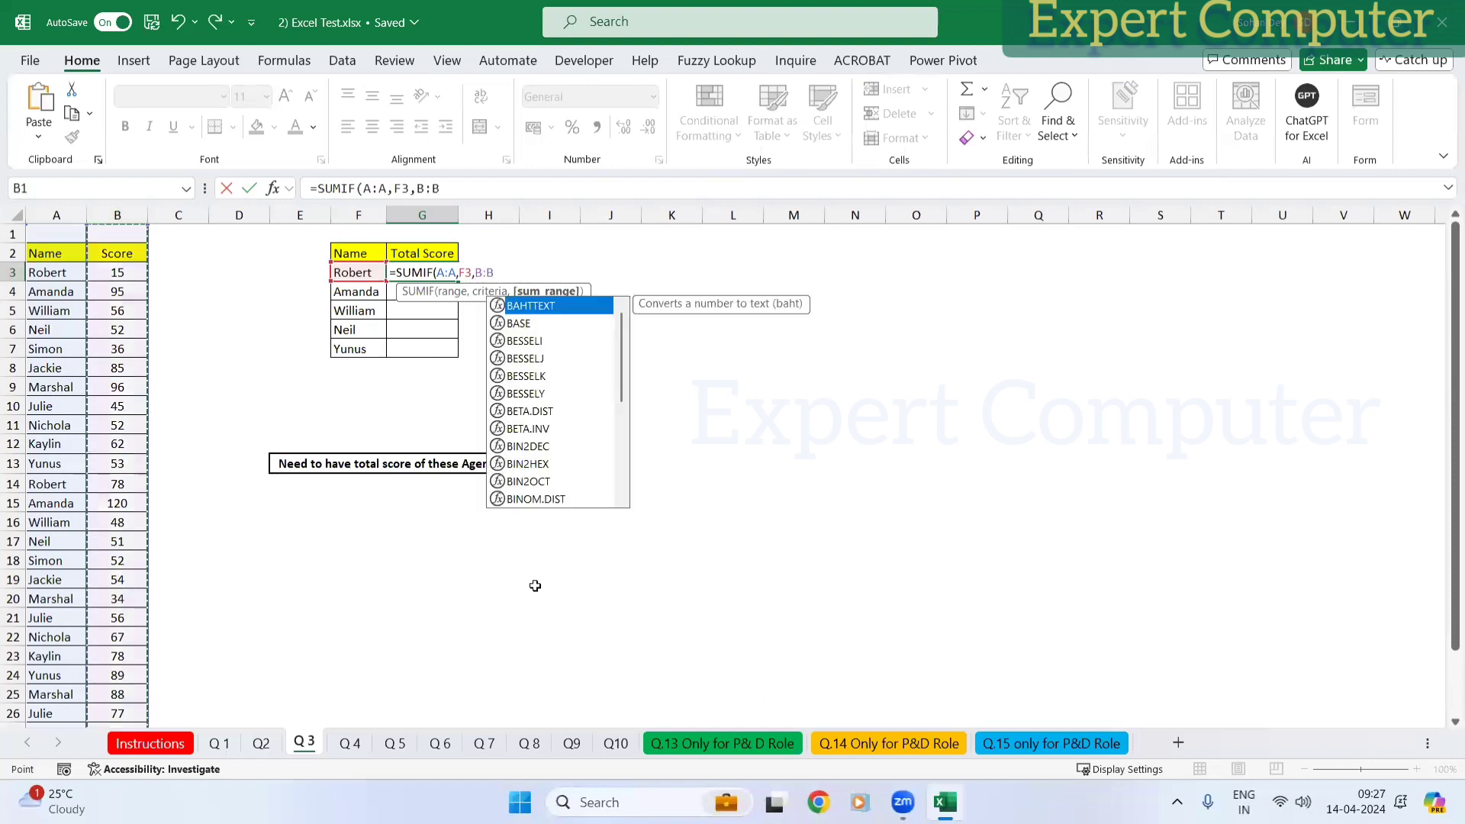
key(Return)
key(Up)
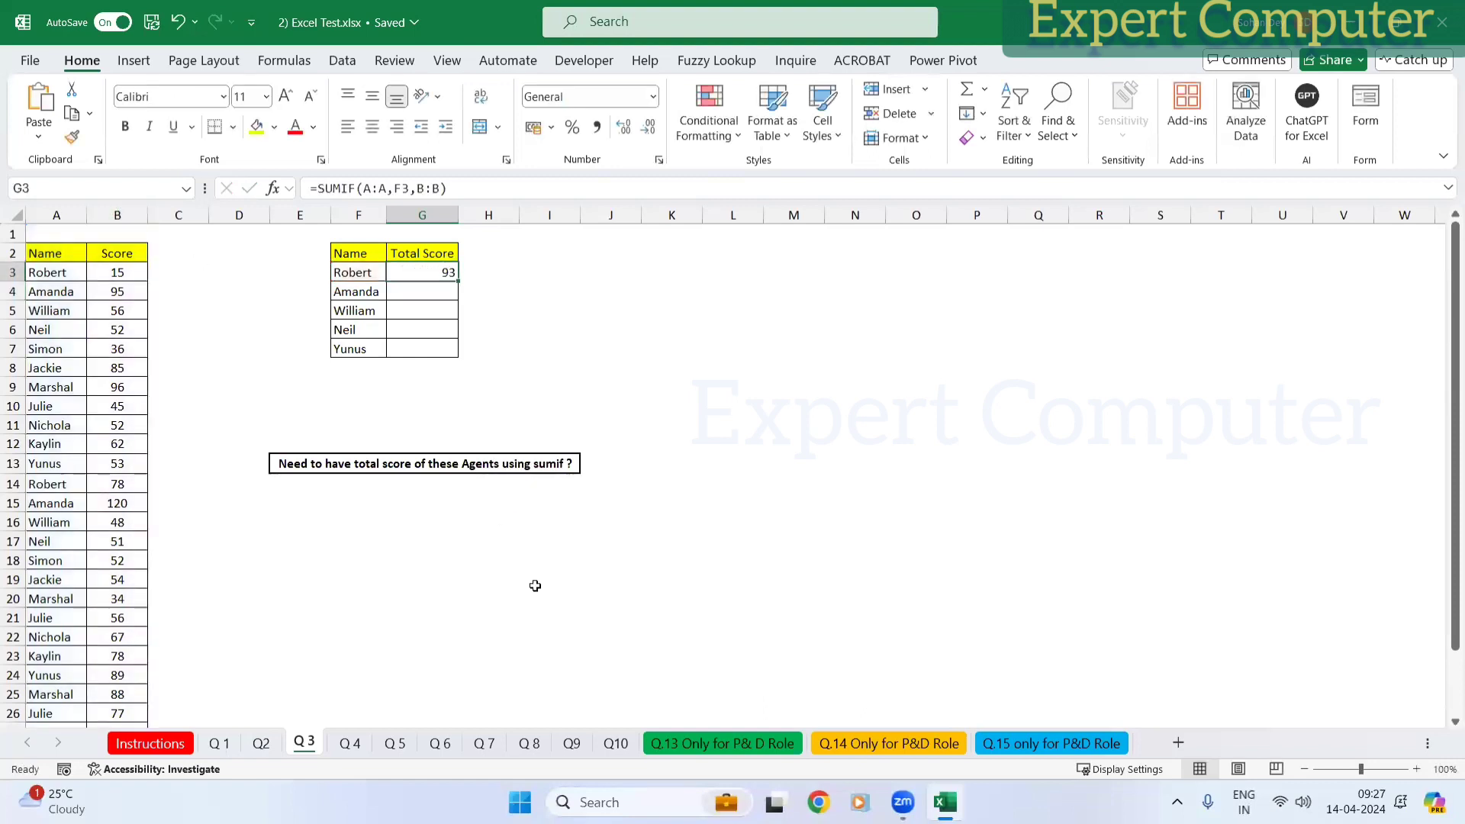
Step: Fill the SUMIF formula from G3 down through G7 for the remaining agents and deselect the range
key(shift+Down)
key(shift+Down)
key(shift+Down)
key(shift+Down)
key(ctrl+d)
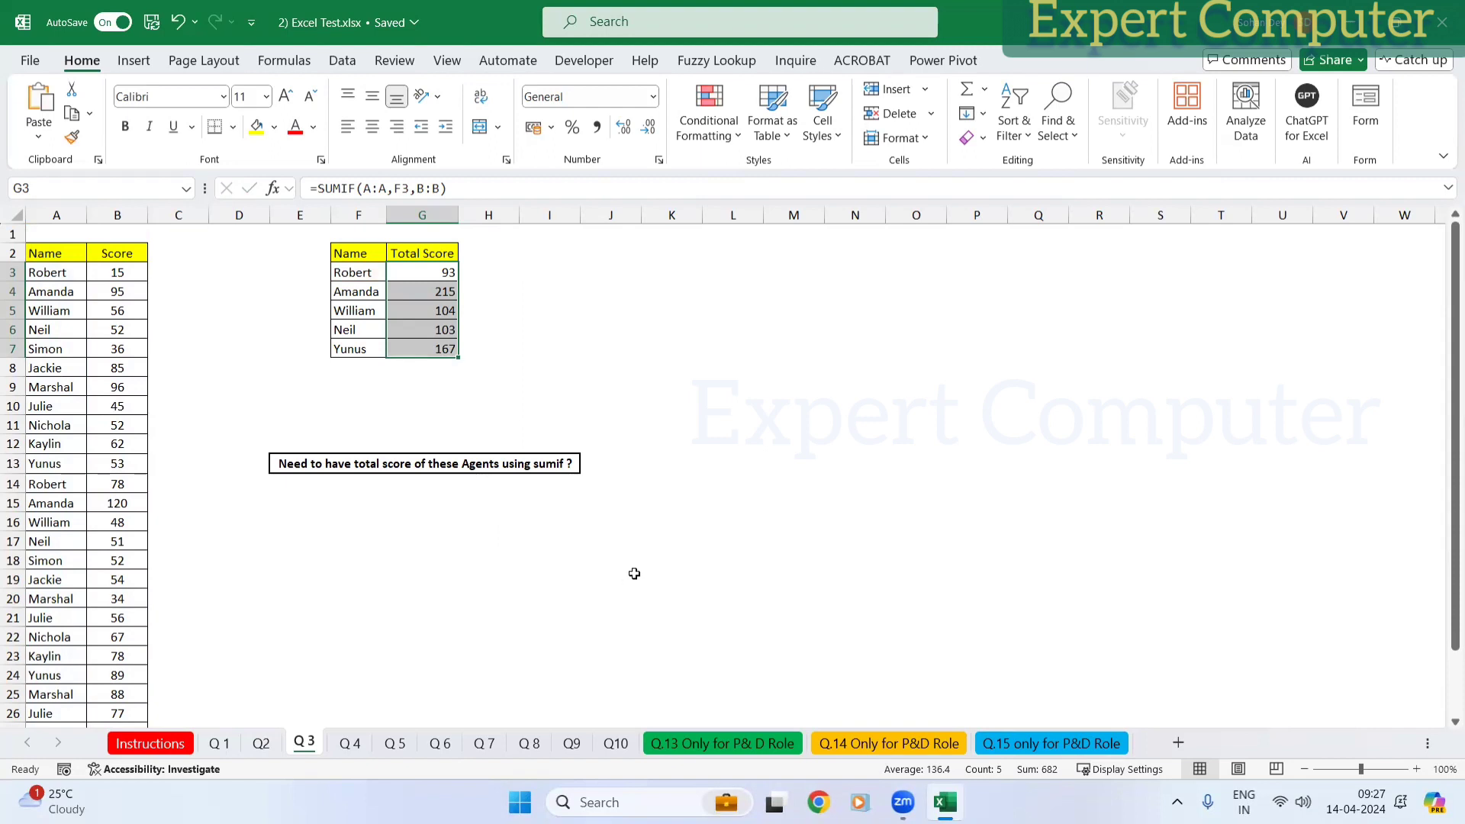
click(513, 245)
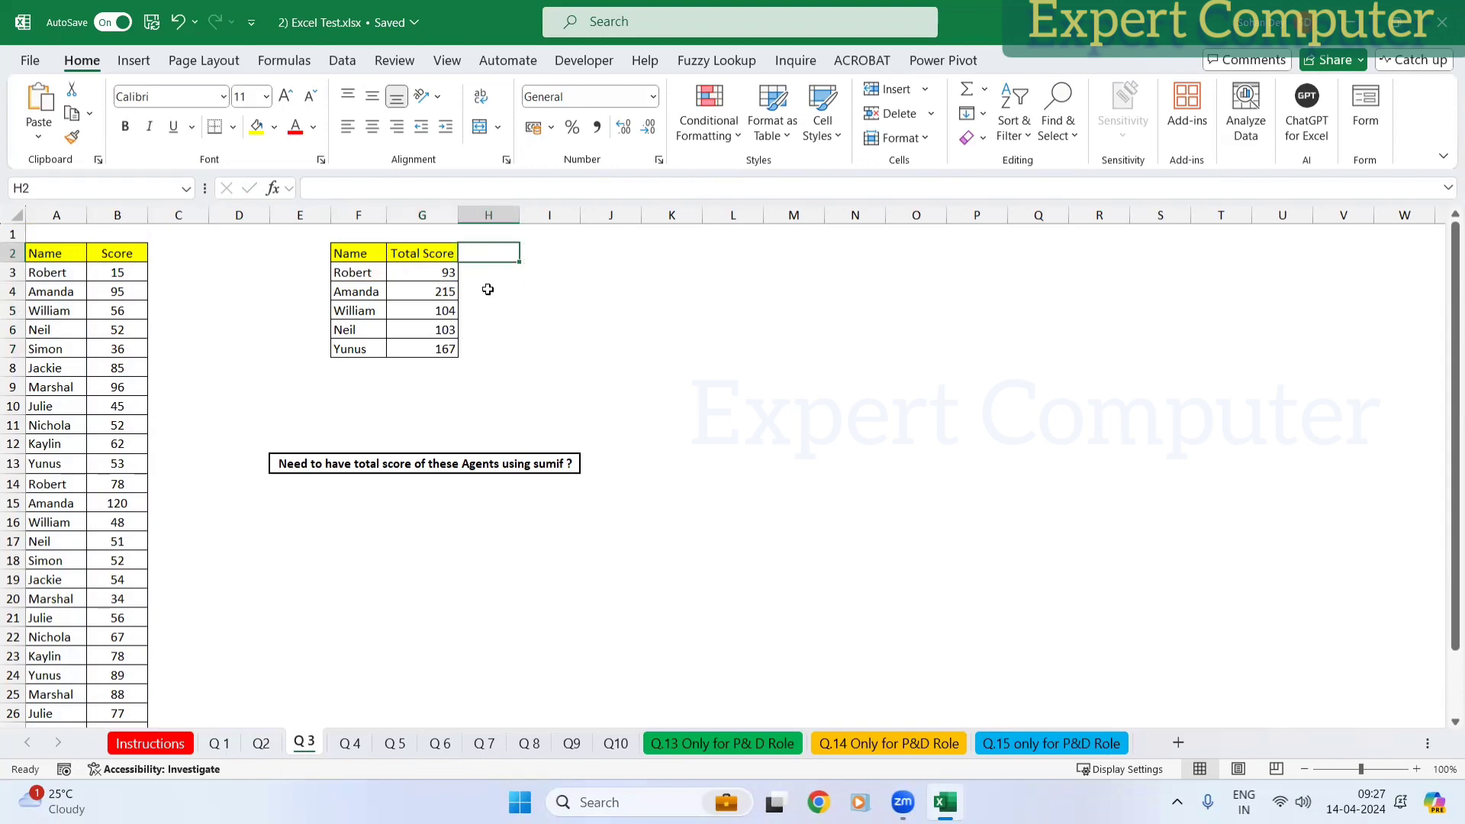
Step: Open the Q 4 sheet, narrow column J, and widen columns K and I slightly
click(350, 744)
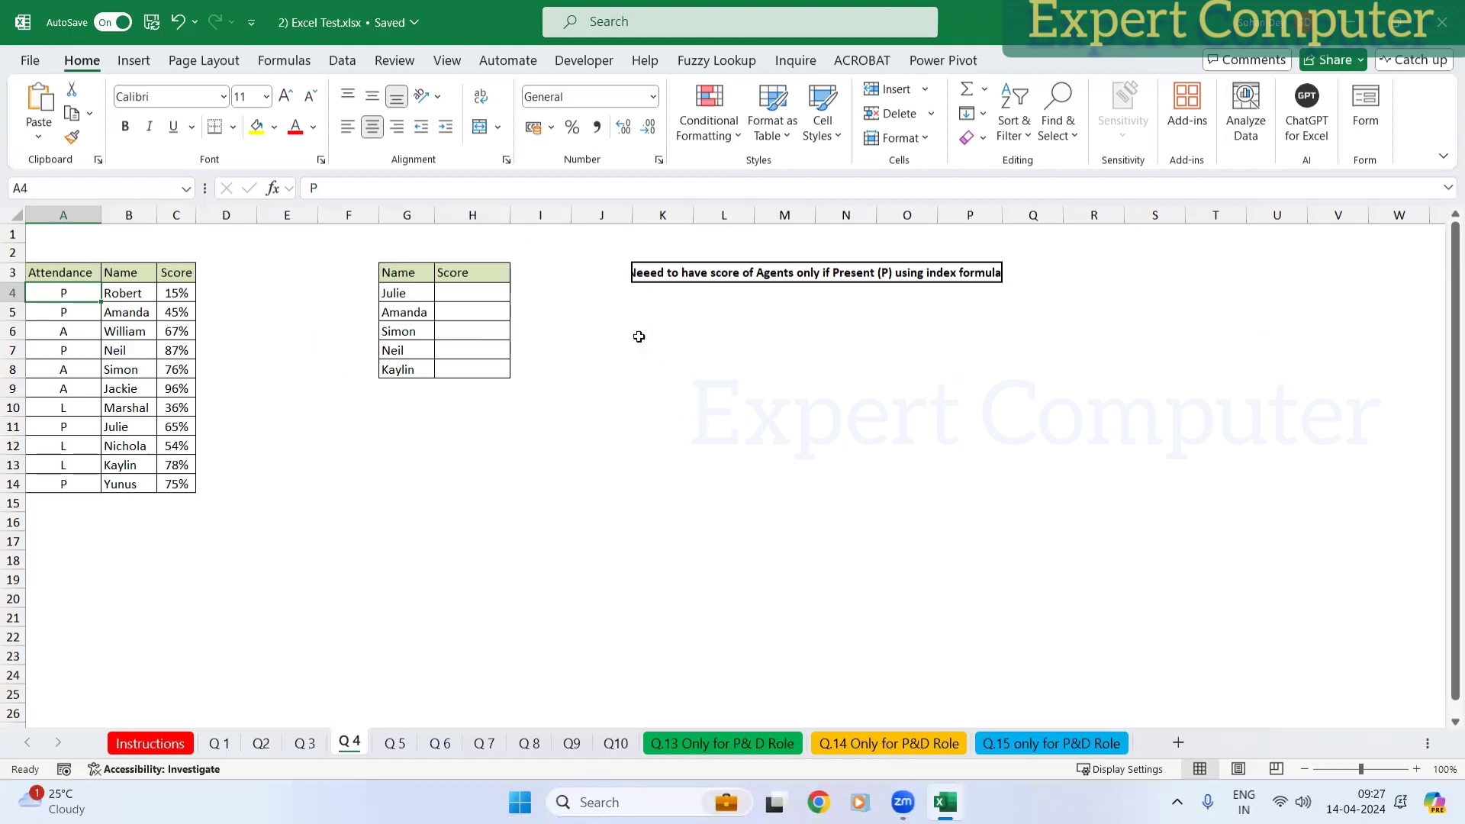
click(655, 293)
drag(629, 217, 697, 217)
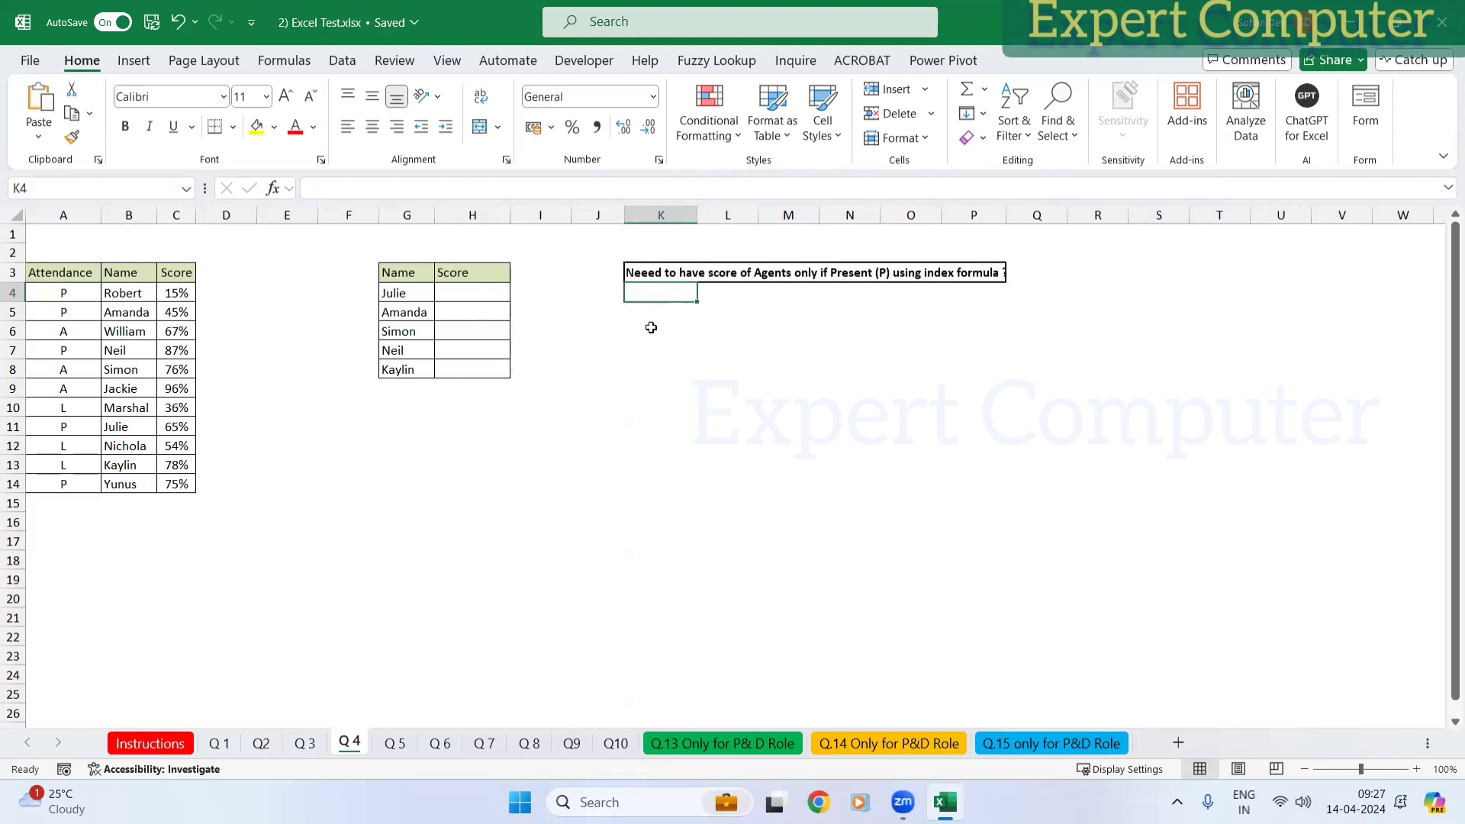
click(549, 290)
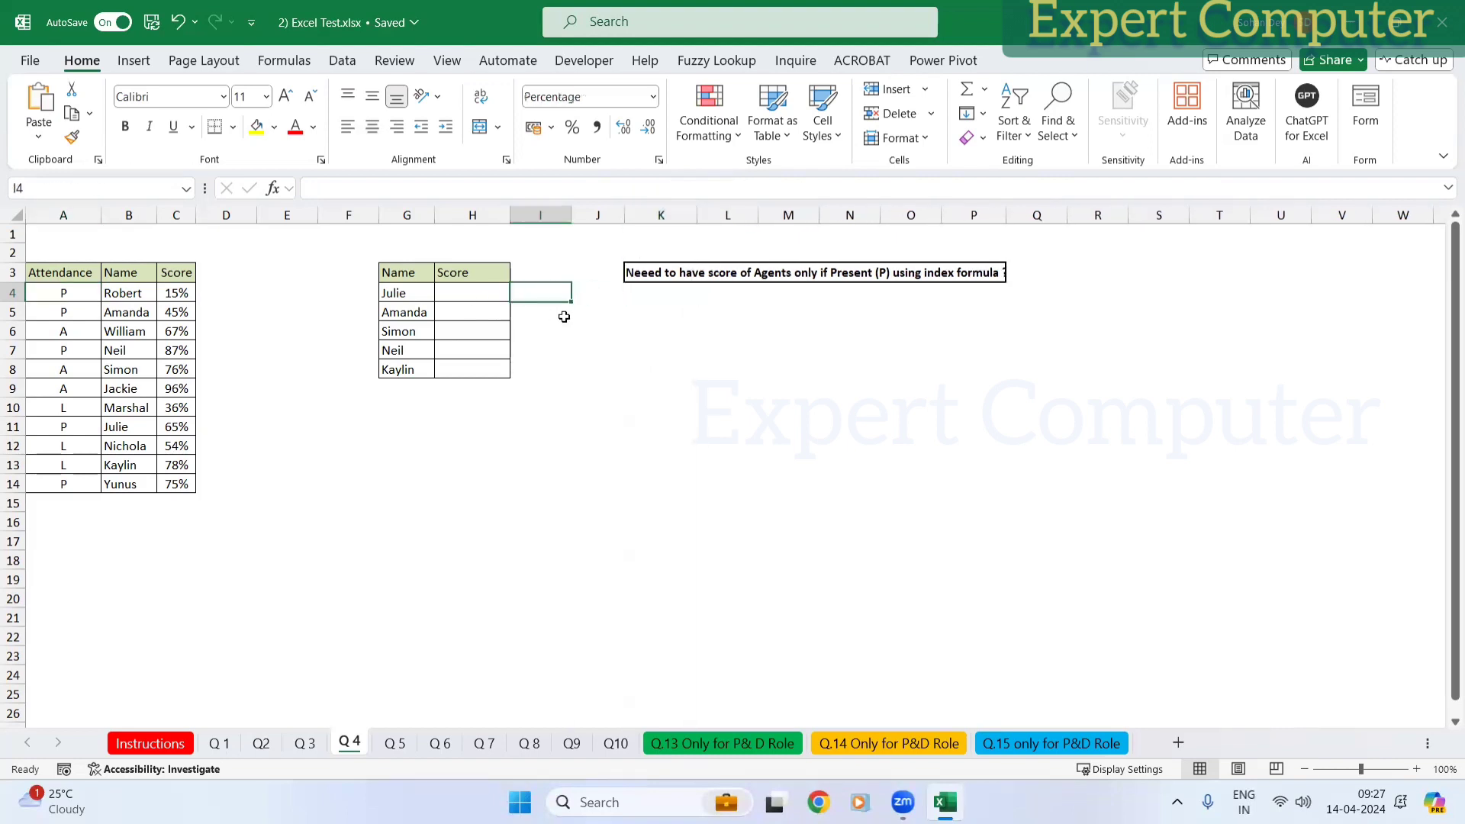
click(598, 293)
click(537, 299)
drag(572, 215, 586, 215)
text(=IF()
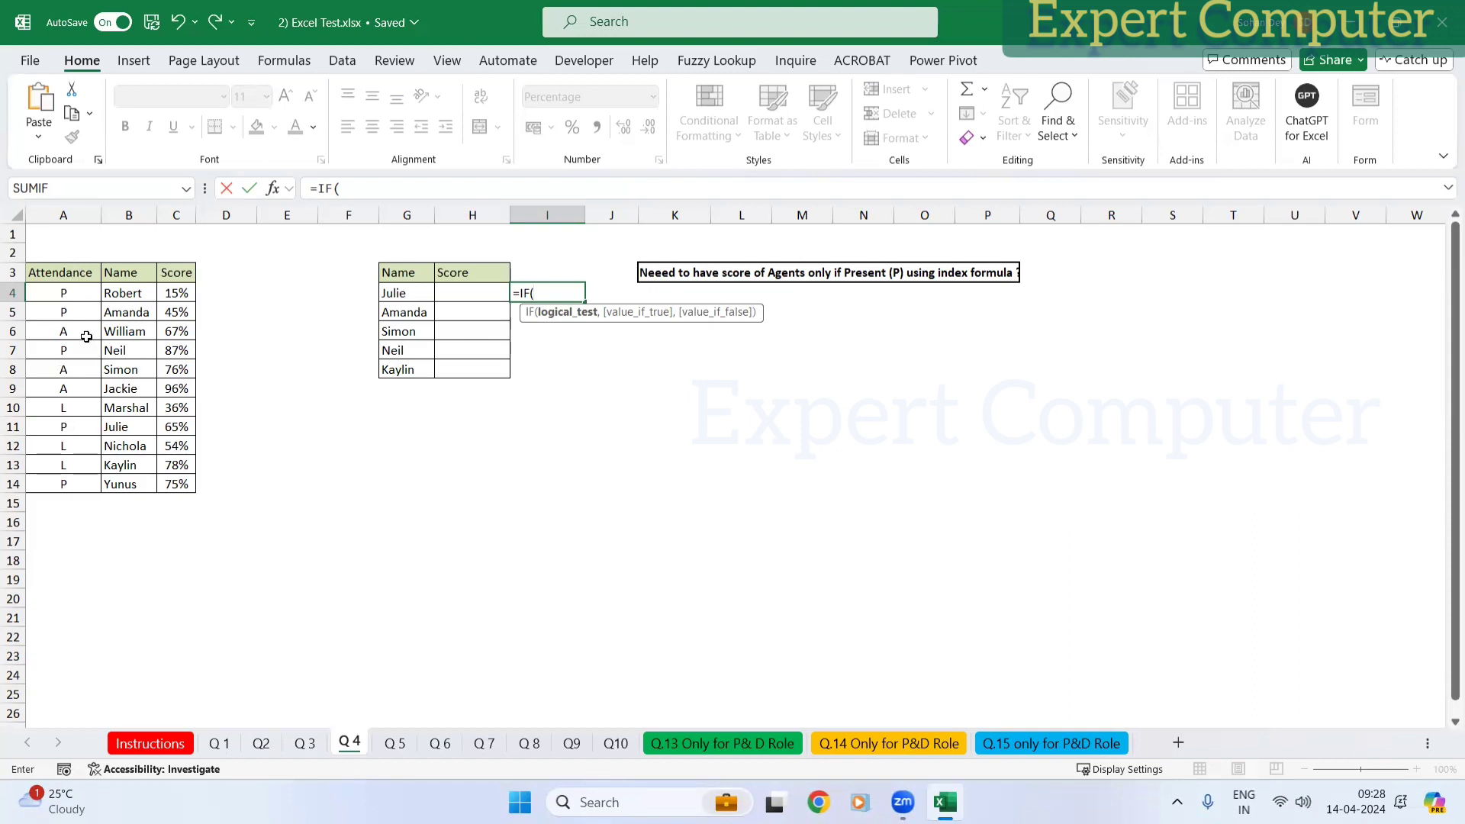
drag(65, 295, 65, 483)
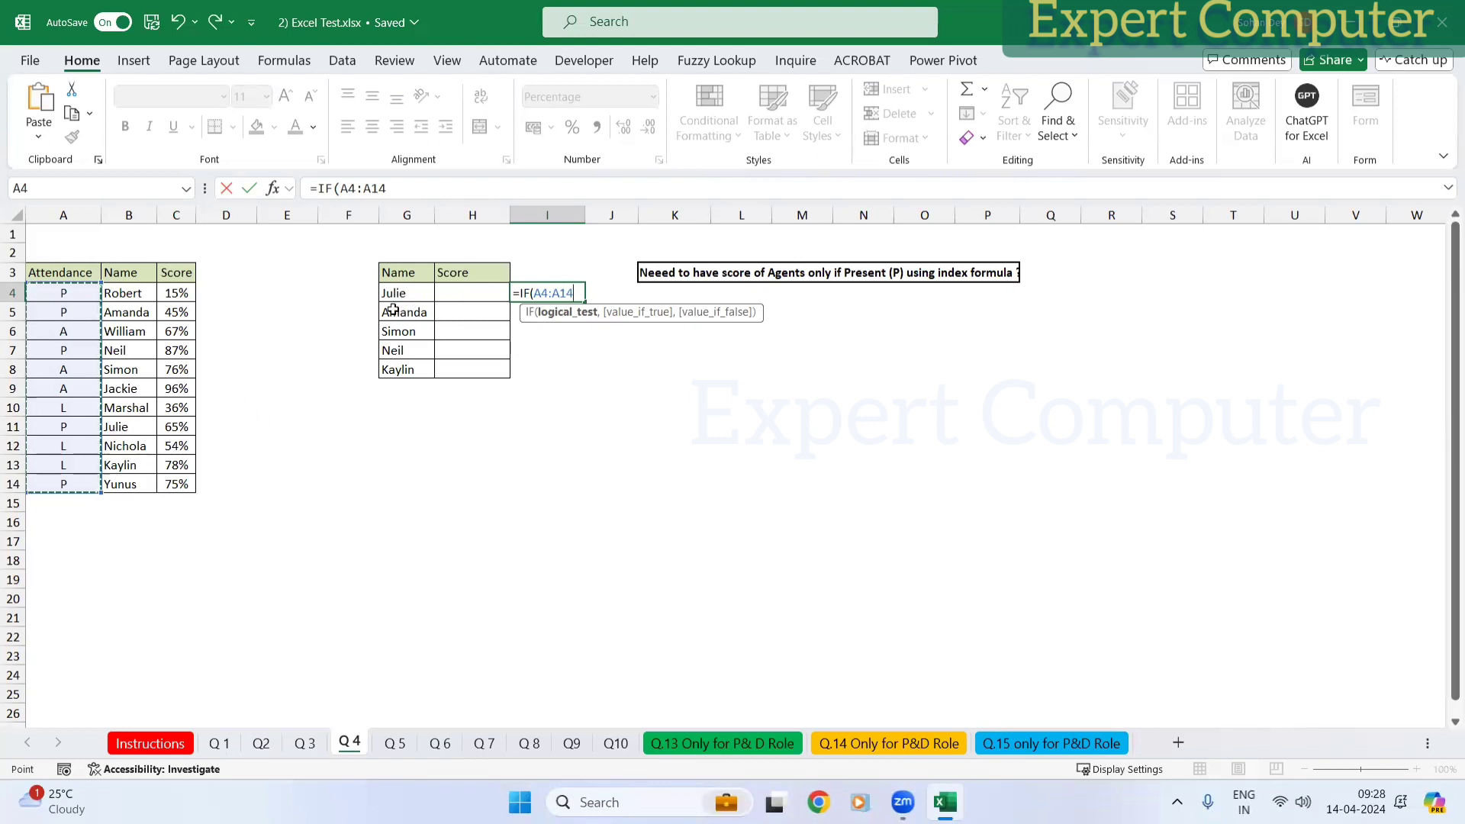
drag(364, 369, 31, 369)
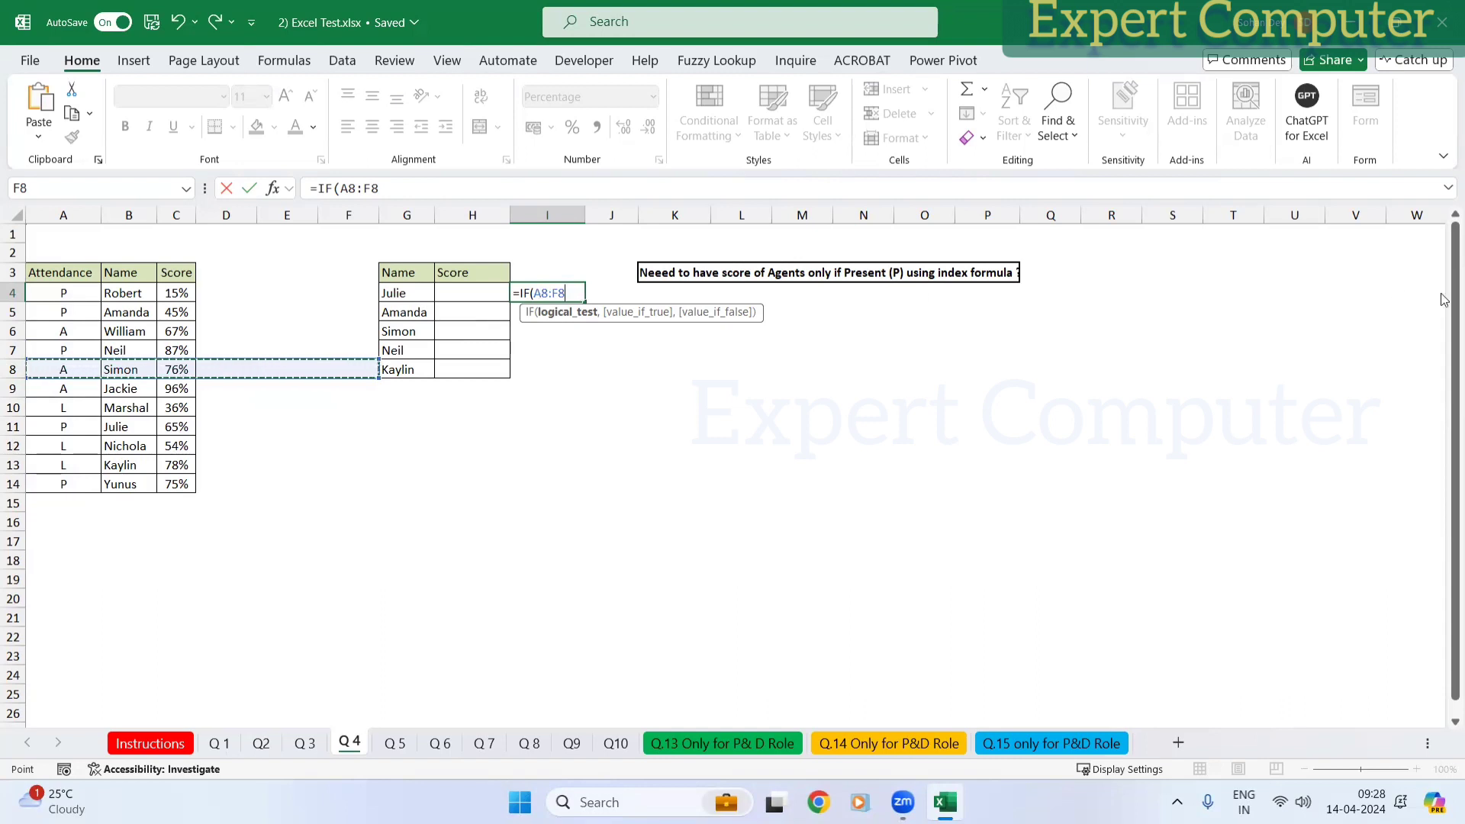
key(BackSpace)
key(BackSpace)
key(BackSpace)
key(BackSpace)
key(BackSpace)
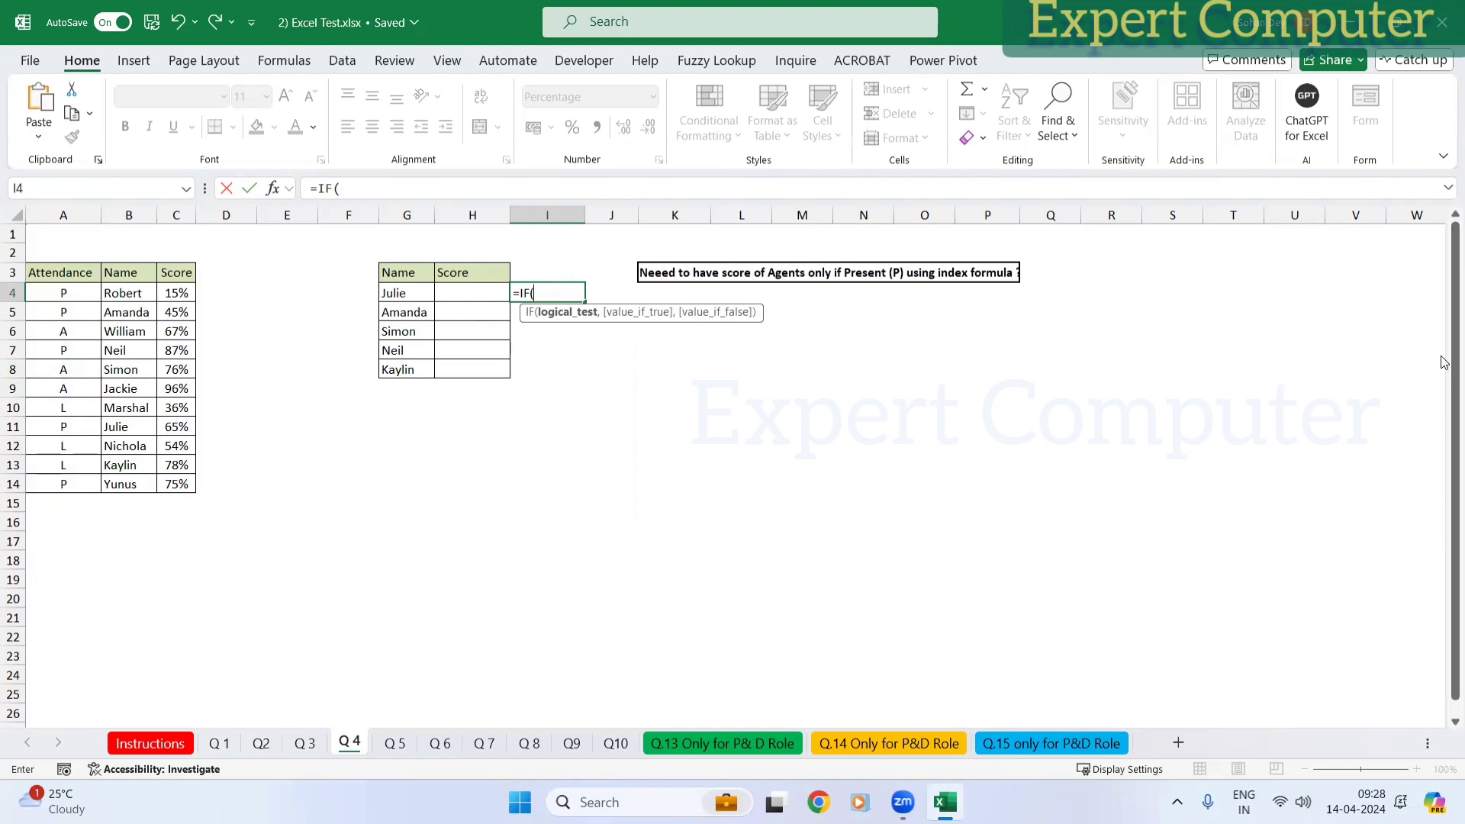
key(Escape)
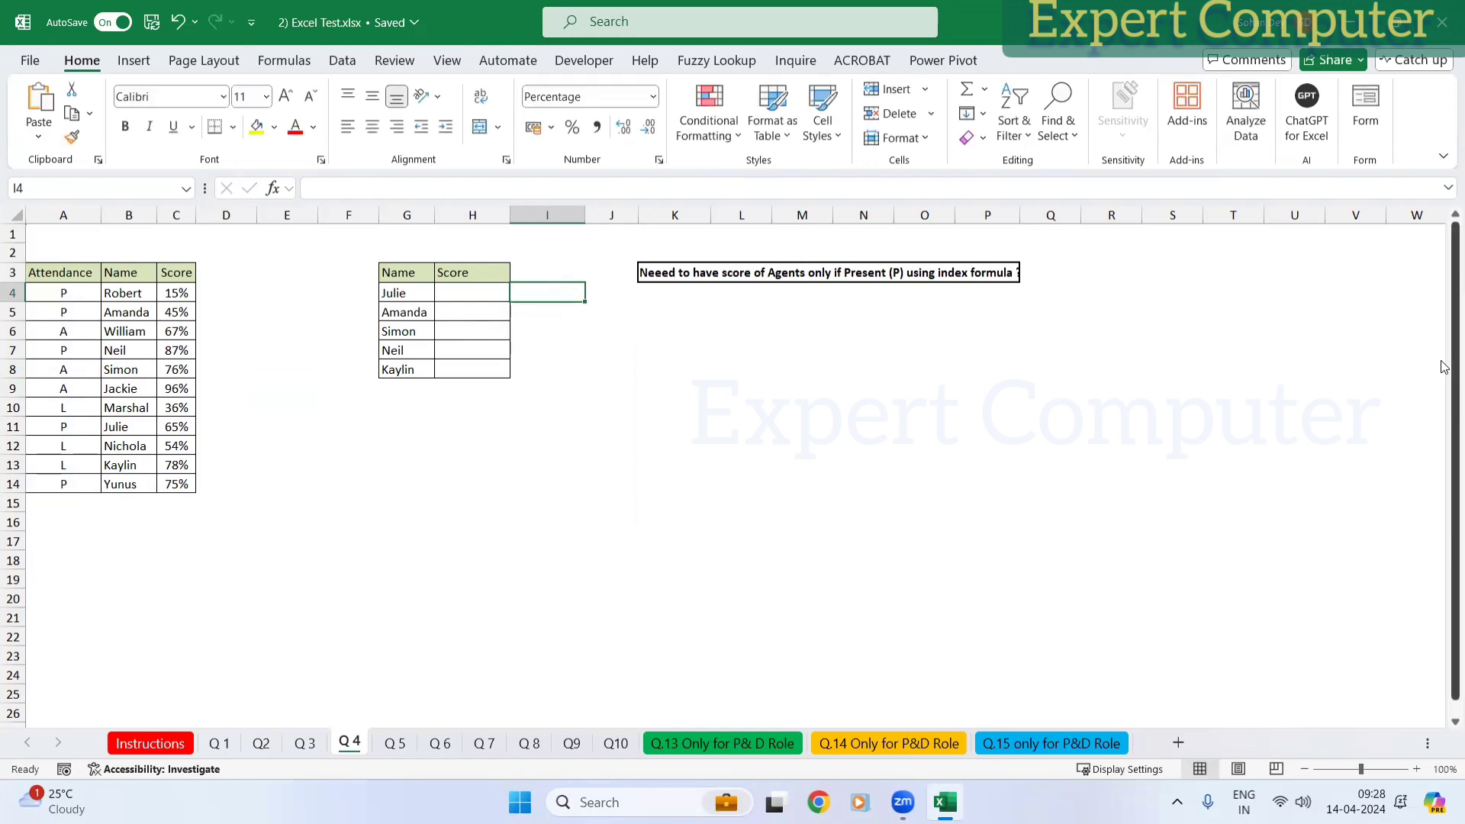
key(F2)
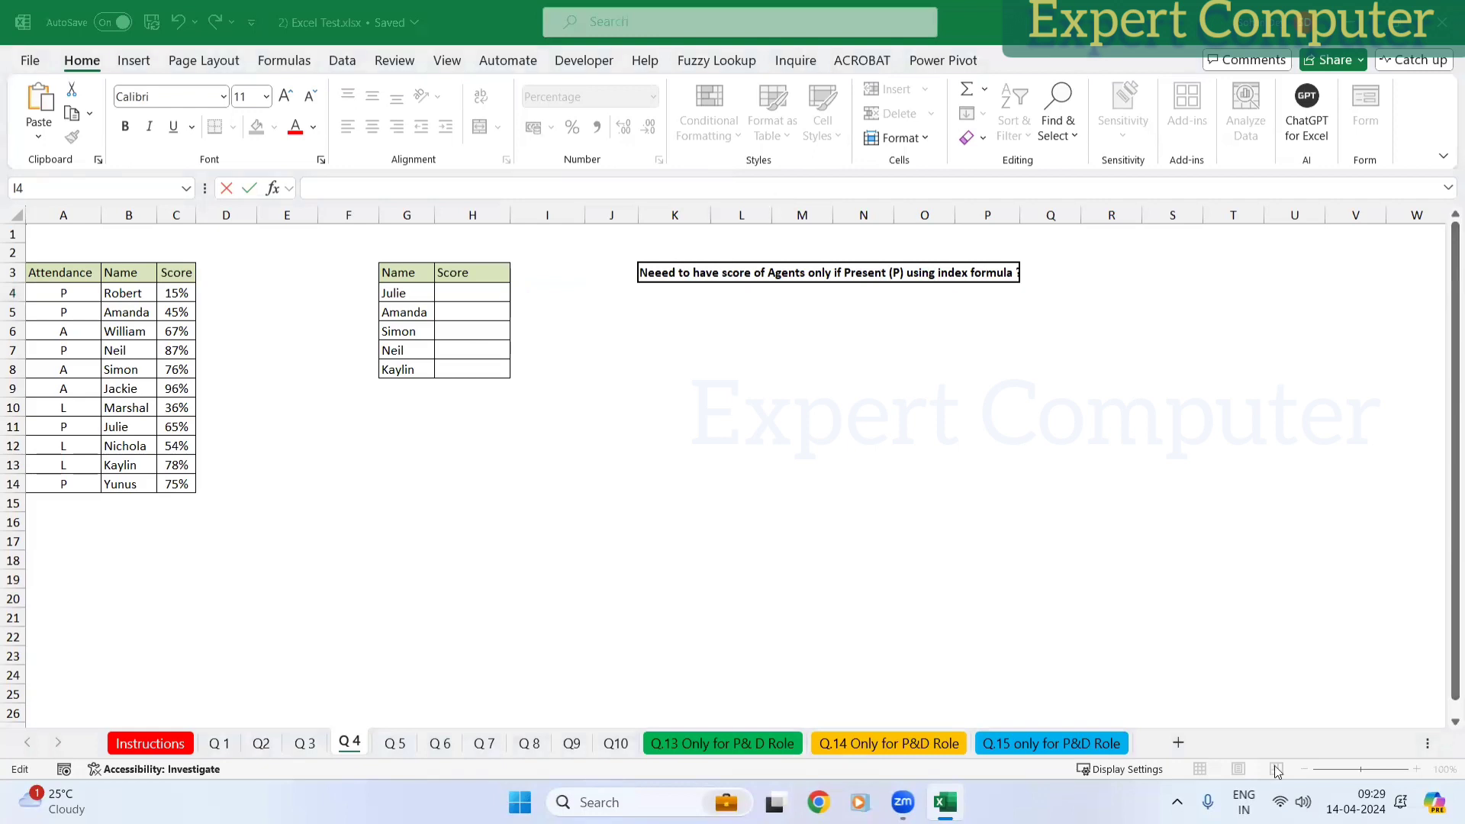
Step: Widen column P so the full question in merged cell K3 fits, and widen column J slightly
click(732, 331)
click(668, 277)
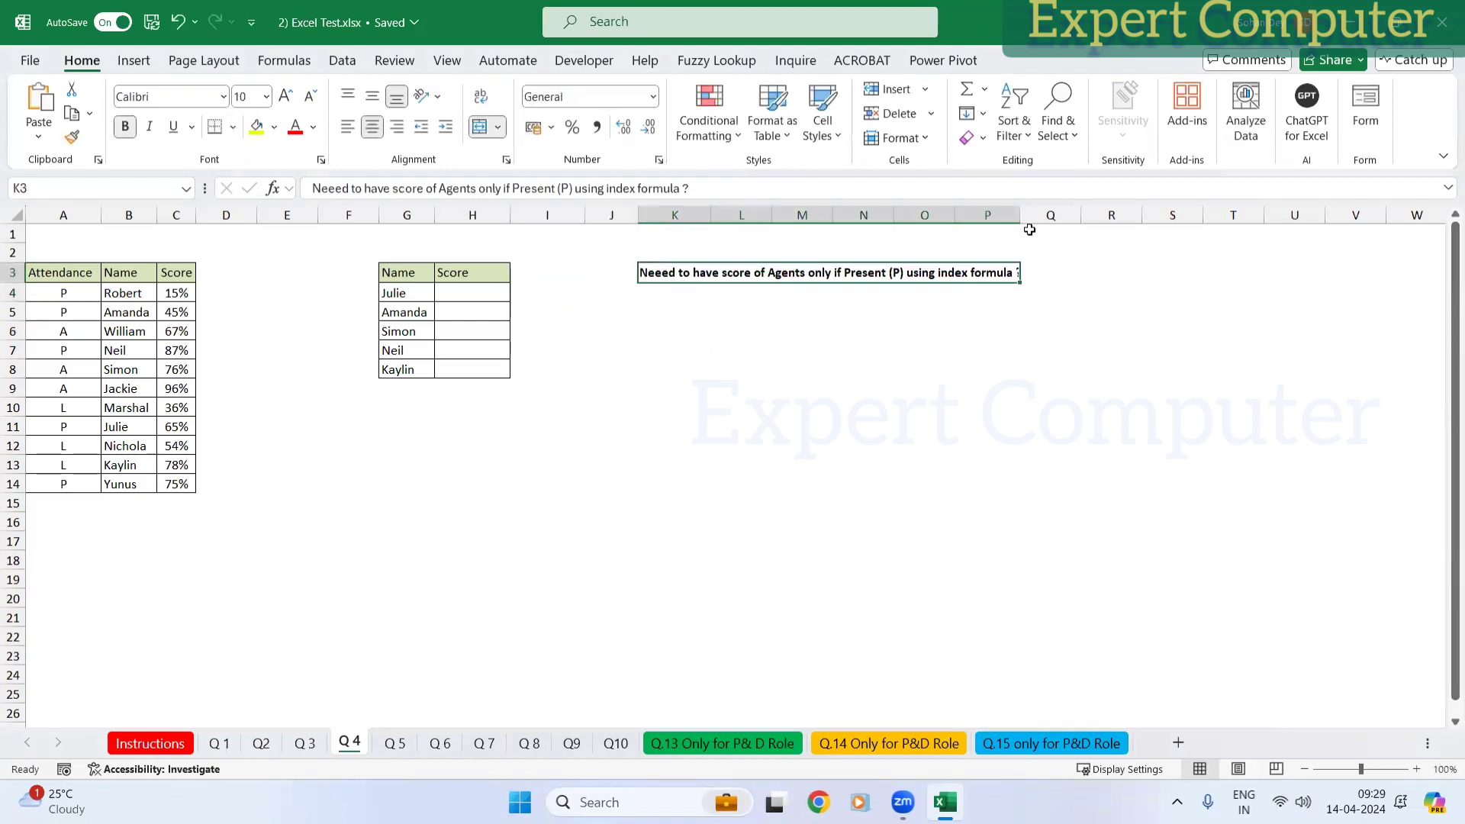
drag(1020, 216, 1065, 226)
click(677, 302)
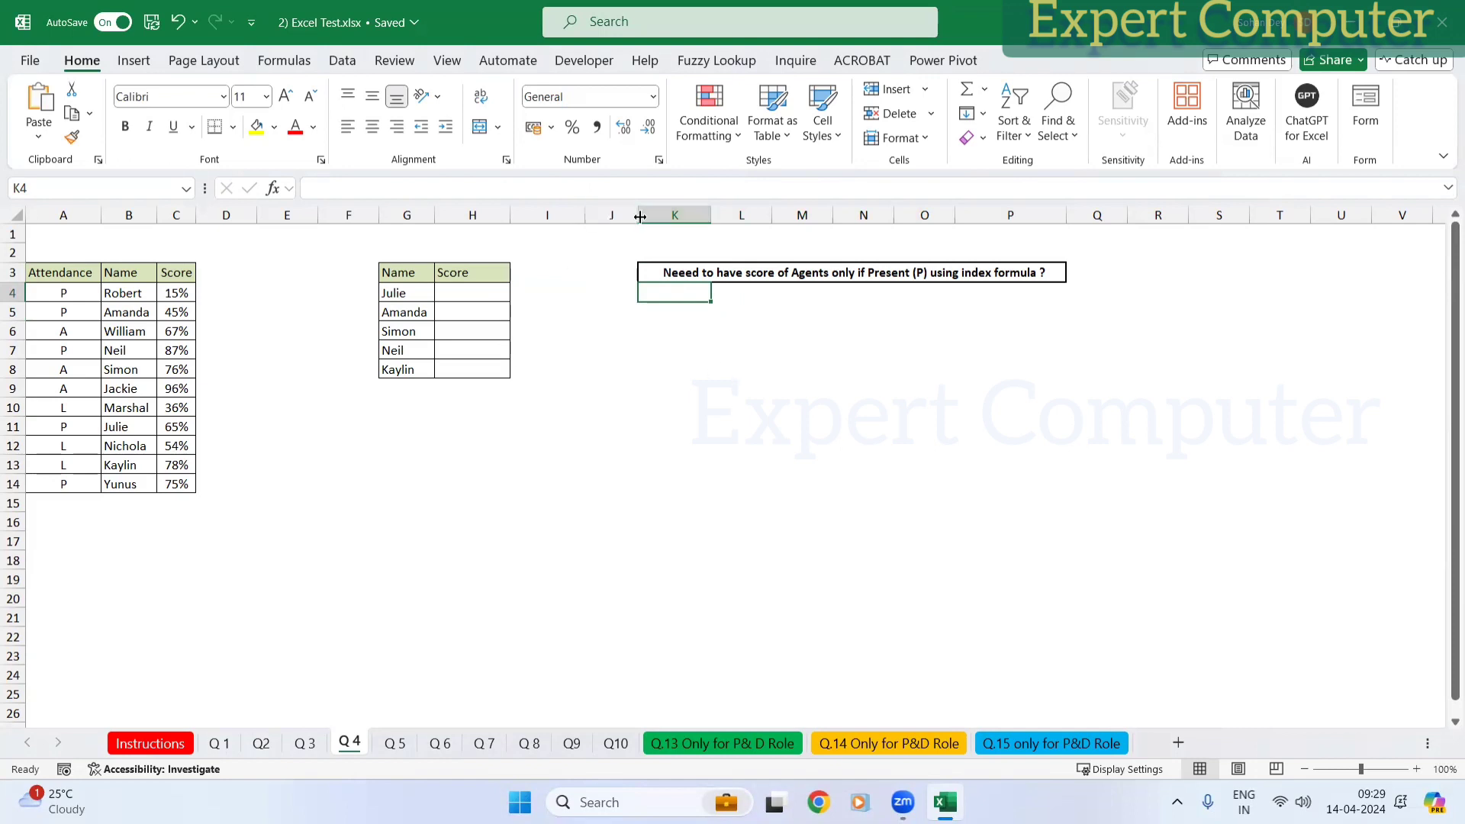
drag(639, 217, 647, 216)
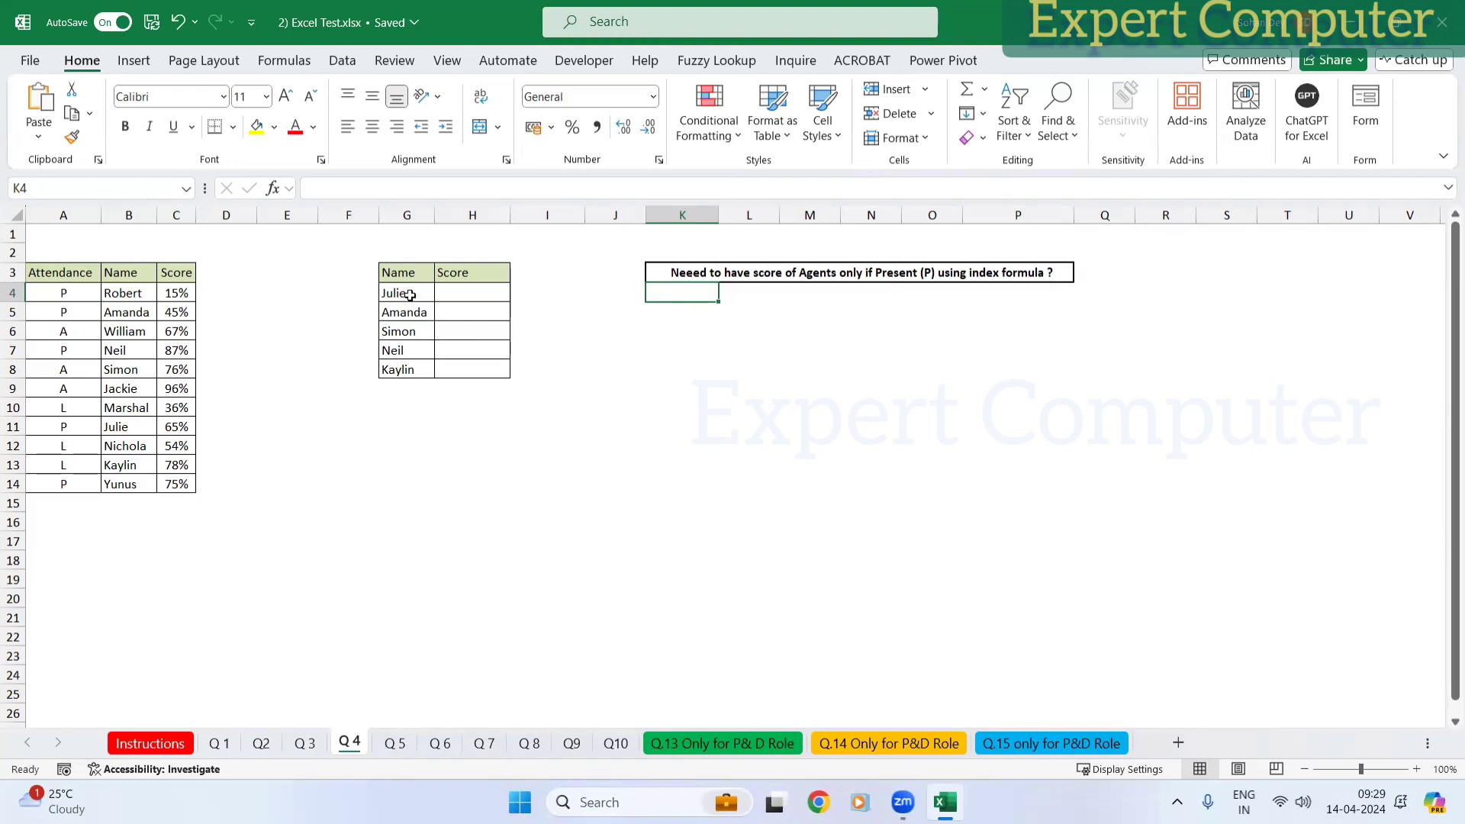
Step: Highlight the requested agent names in G4:G8, select J4, and widen column J a little
drag(410, 296, 411, 367)
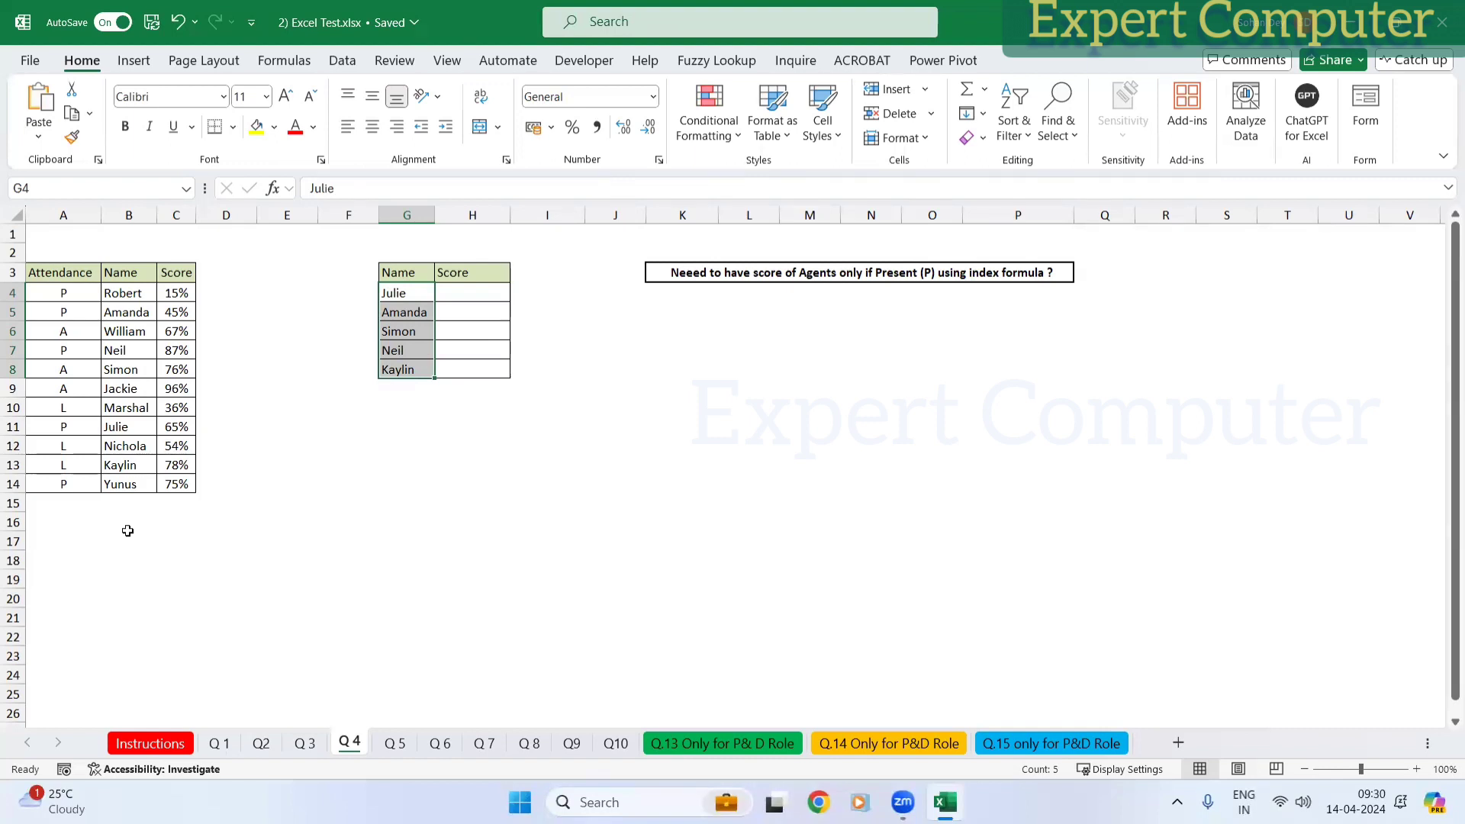
click(592, 291)
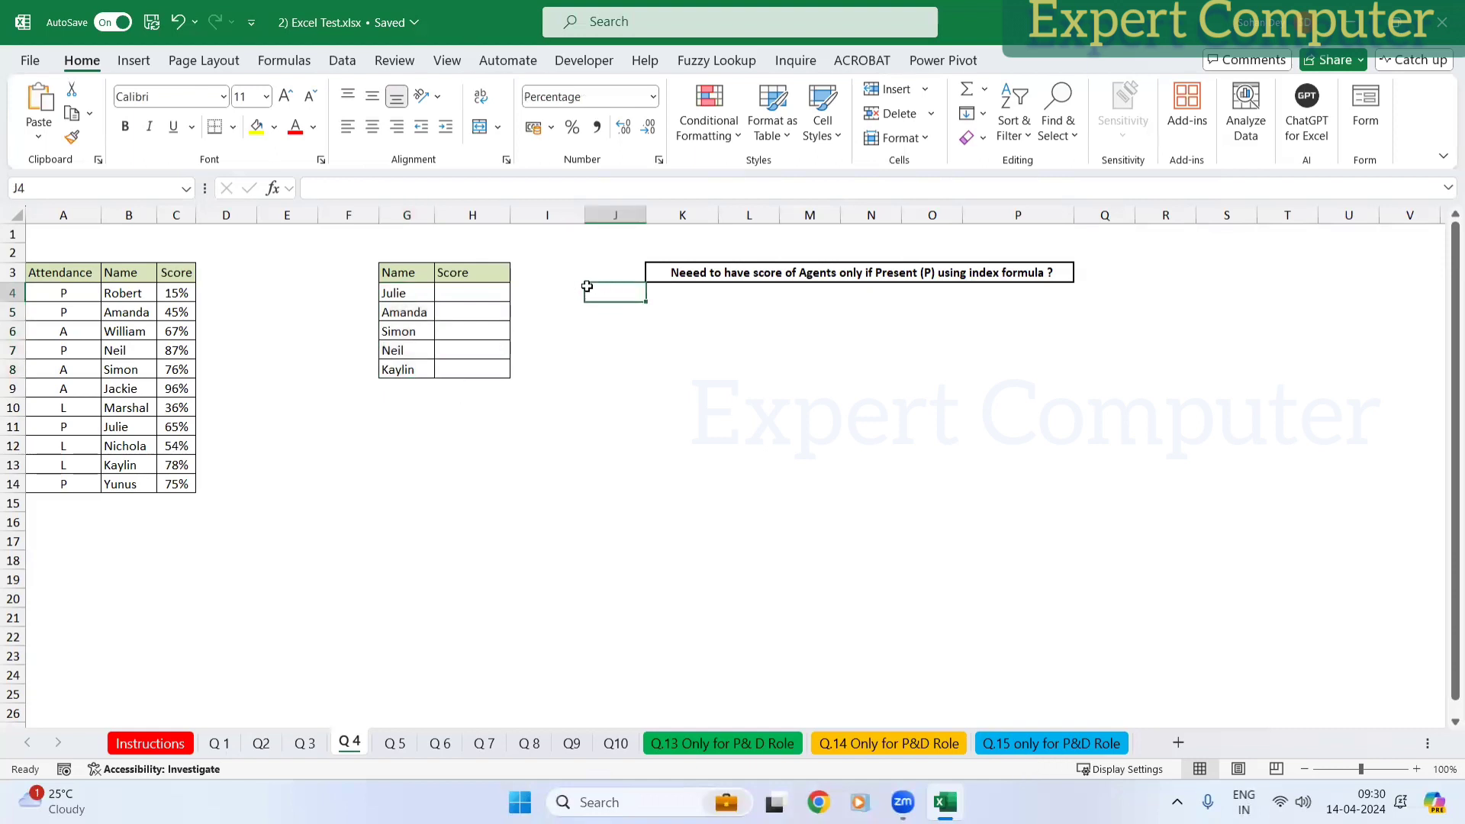
drag(645, 215, 655, 217)
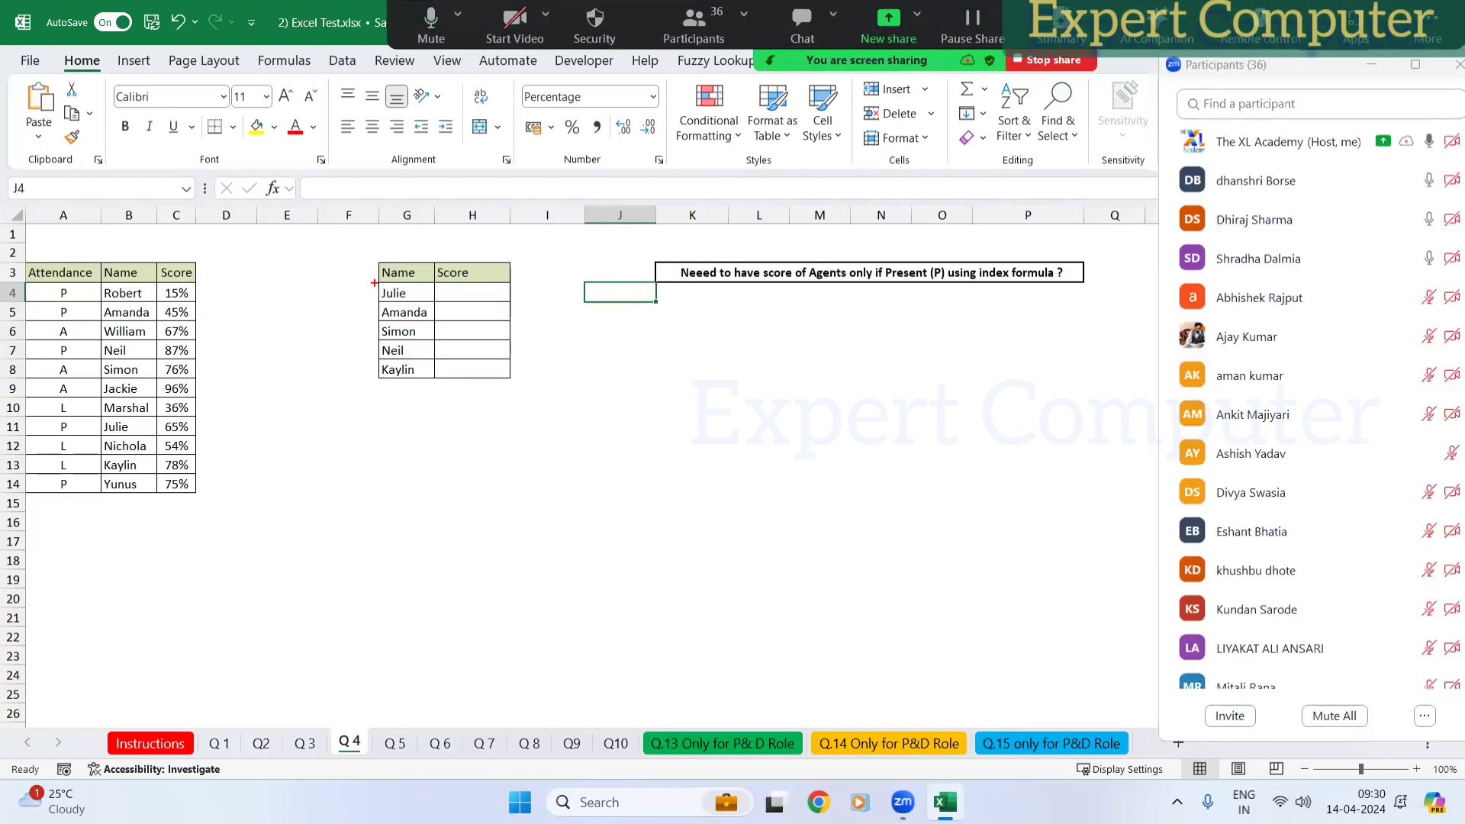
Step: Box the requested names and the Attendance column with annotations, clear them, and highlight G4:G8 and the scores in C4:C14
drag(374, 283, 432, 388)
drag(29, 273, 86, 550)
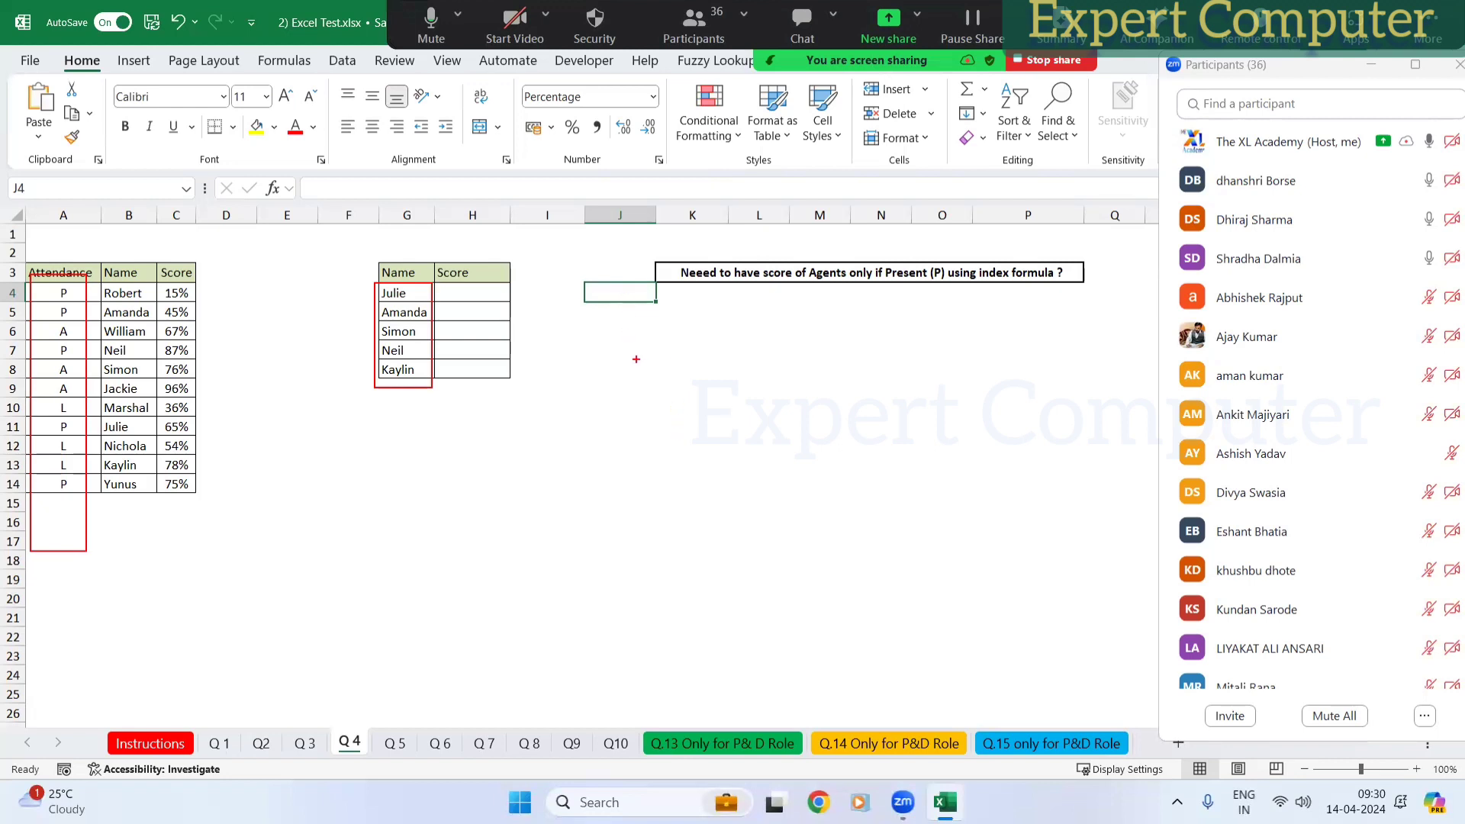
key(alt+s)
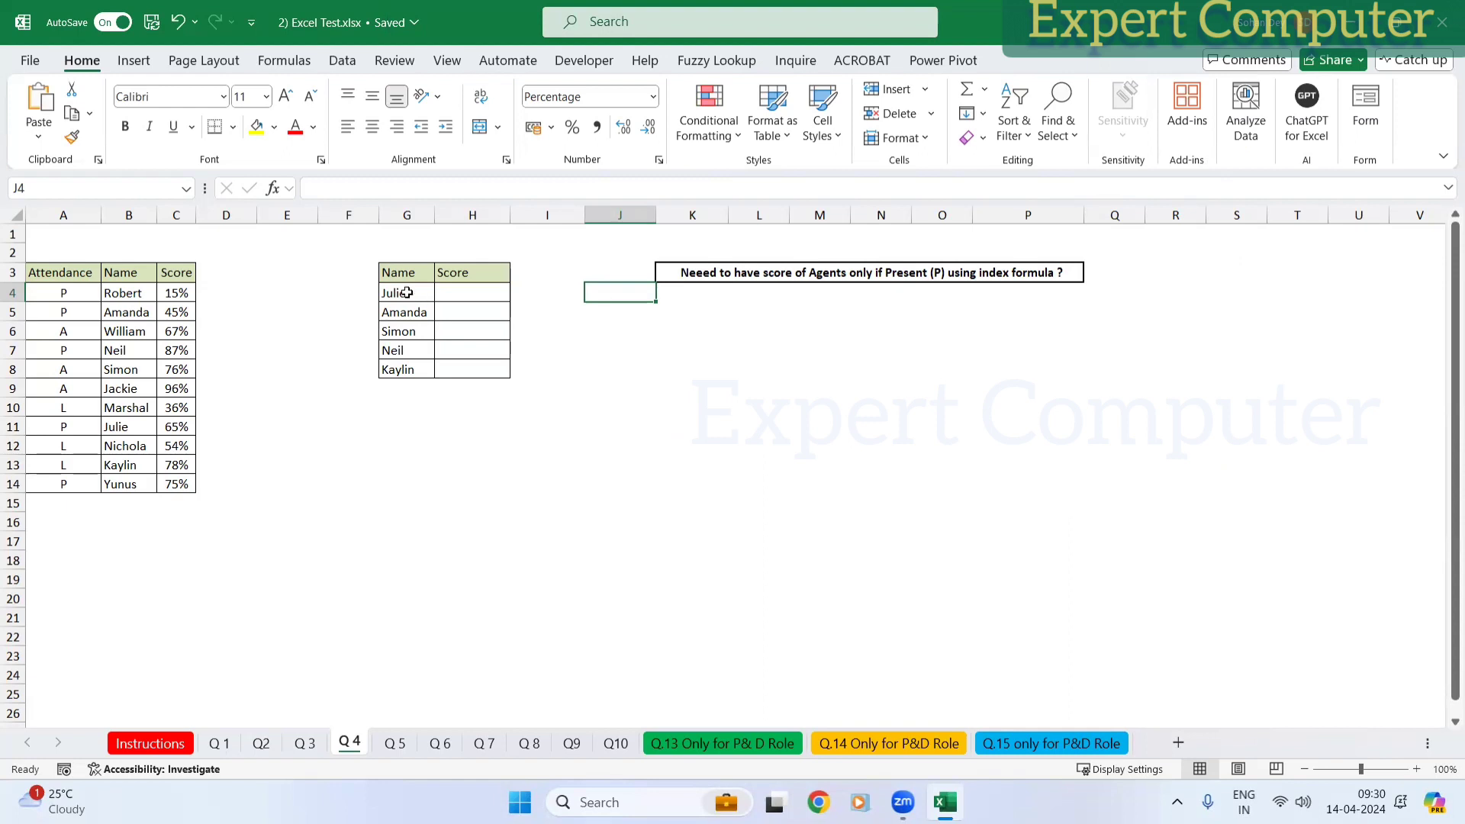
drag(408, 296, 425, 370)
drag(179, 299, 179, 486)
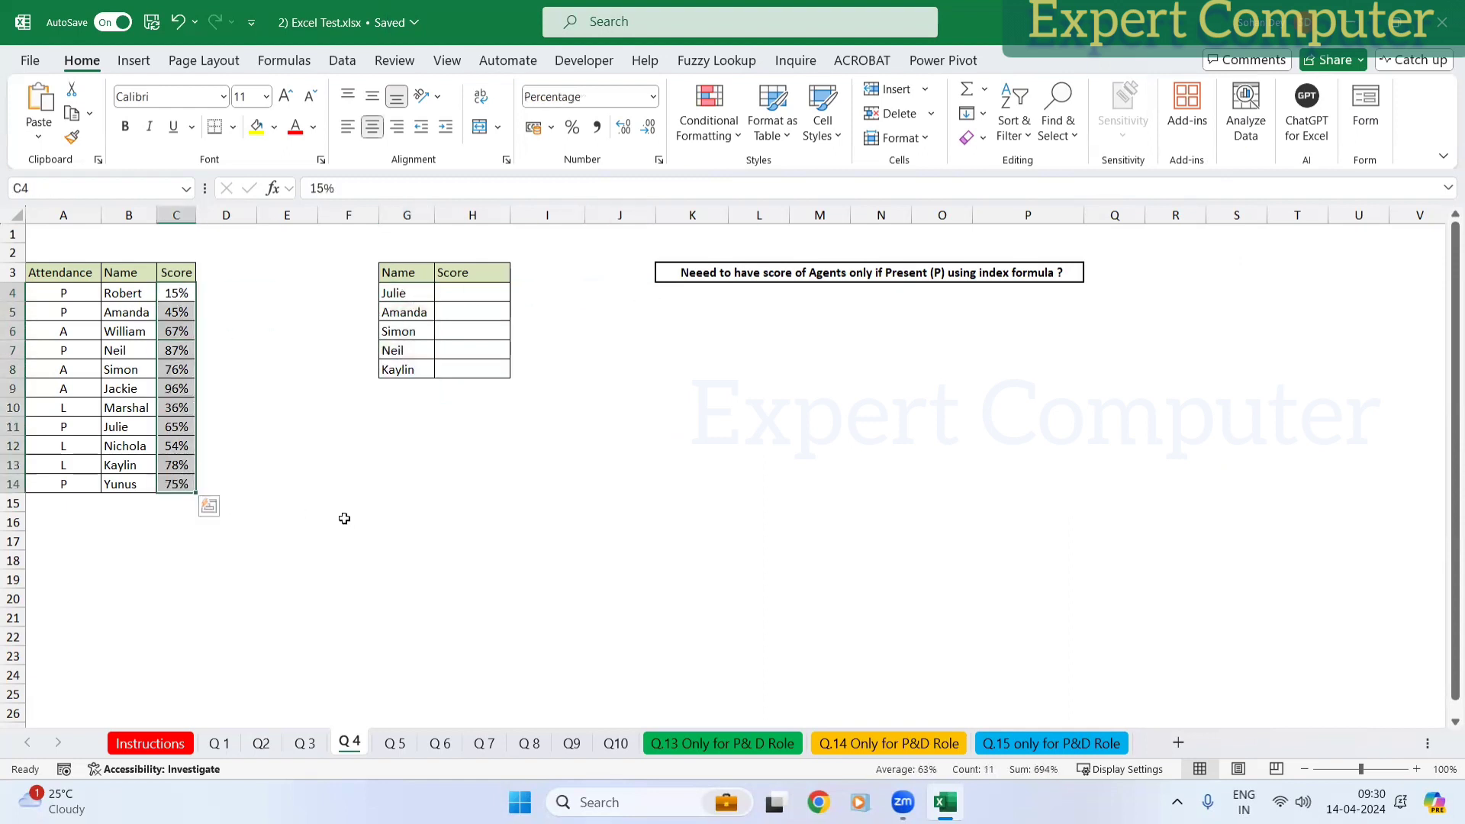
Step: In J4, start an INDEX formula with columns A:C as its array
click(582, 290)
click(596, 291)
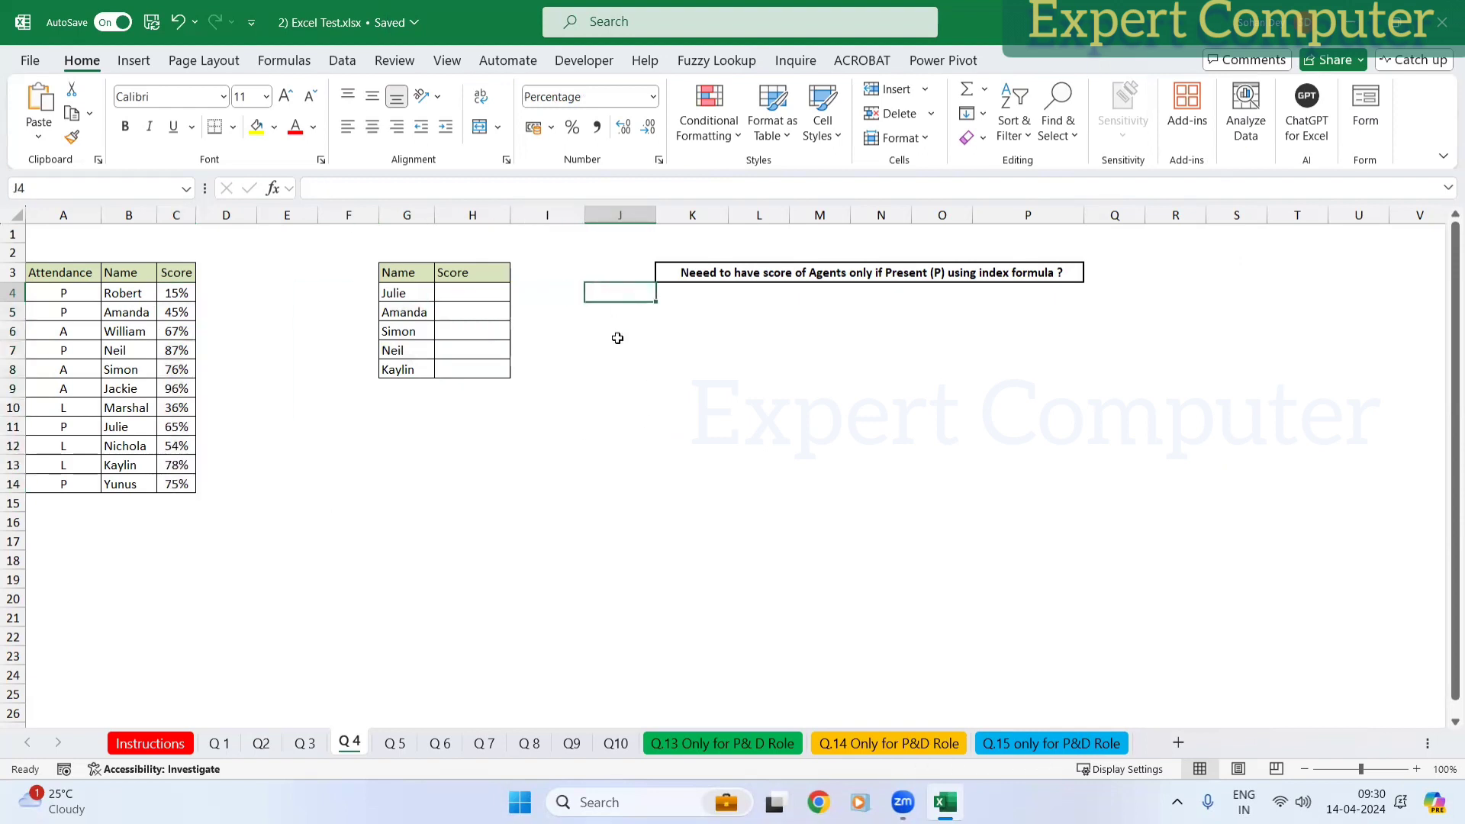
text(=)
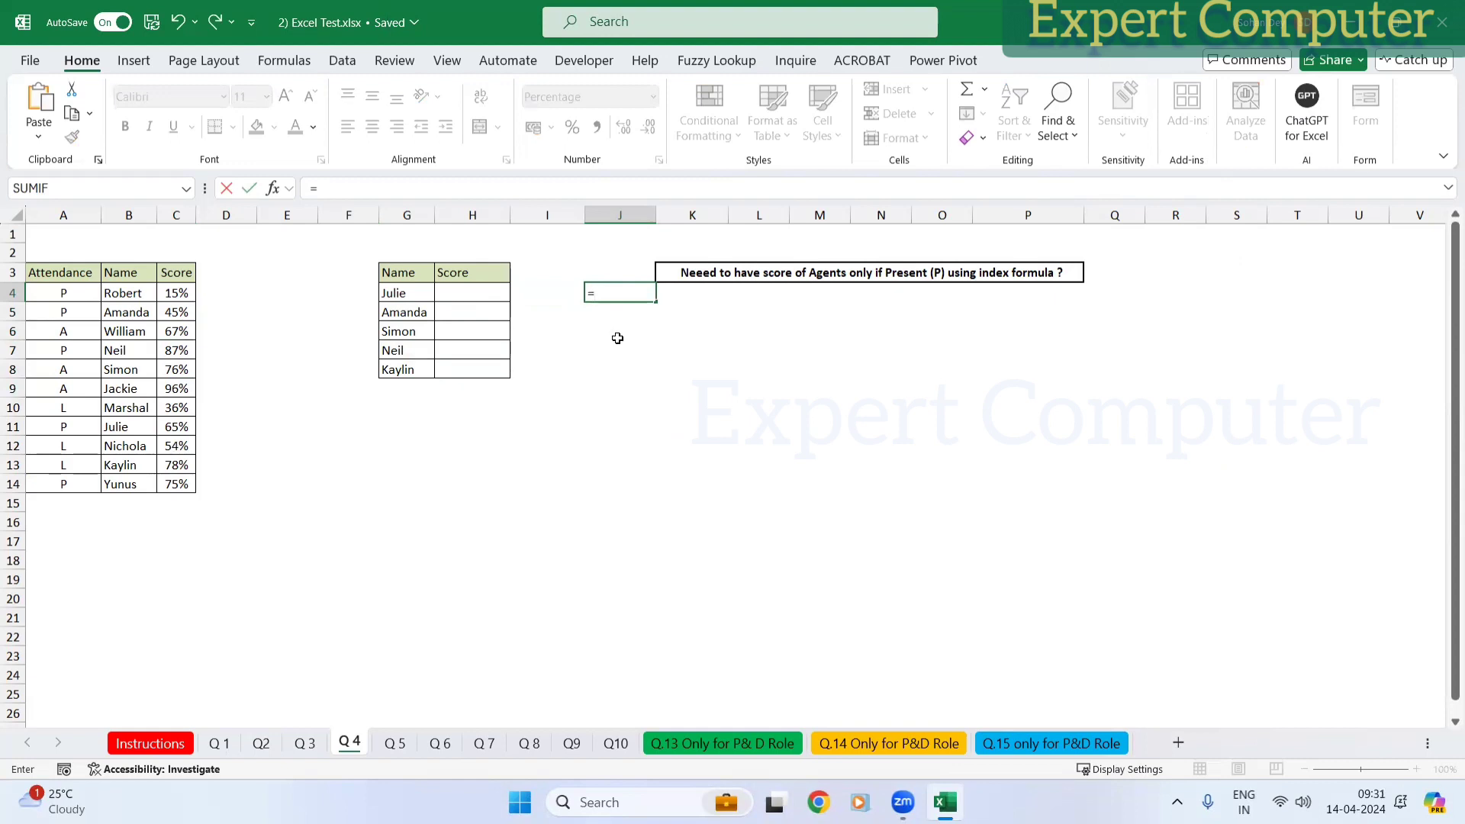
text(in)
key(Tab)
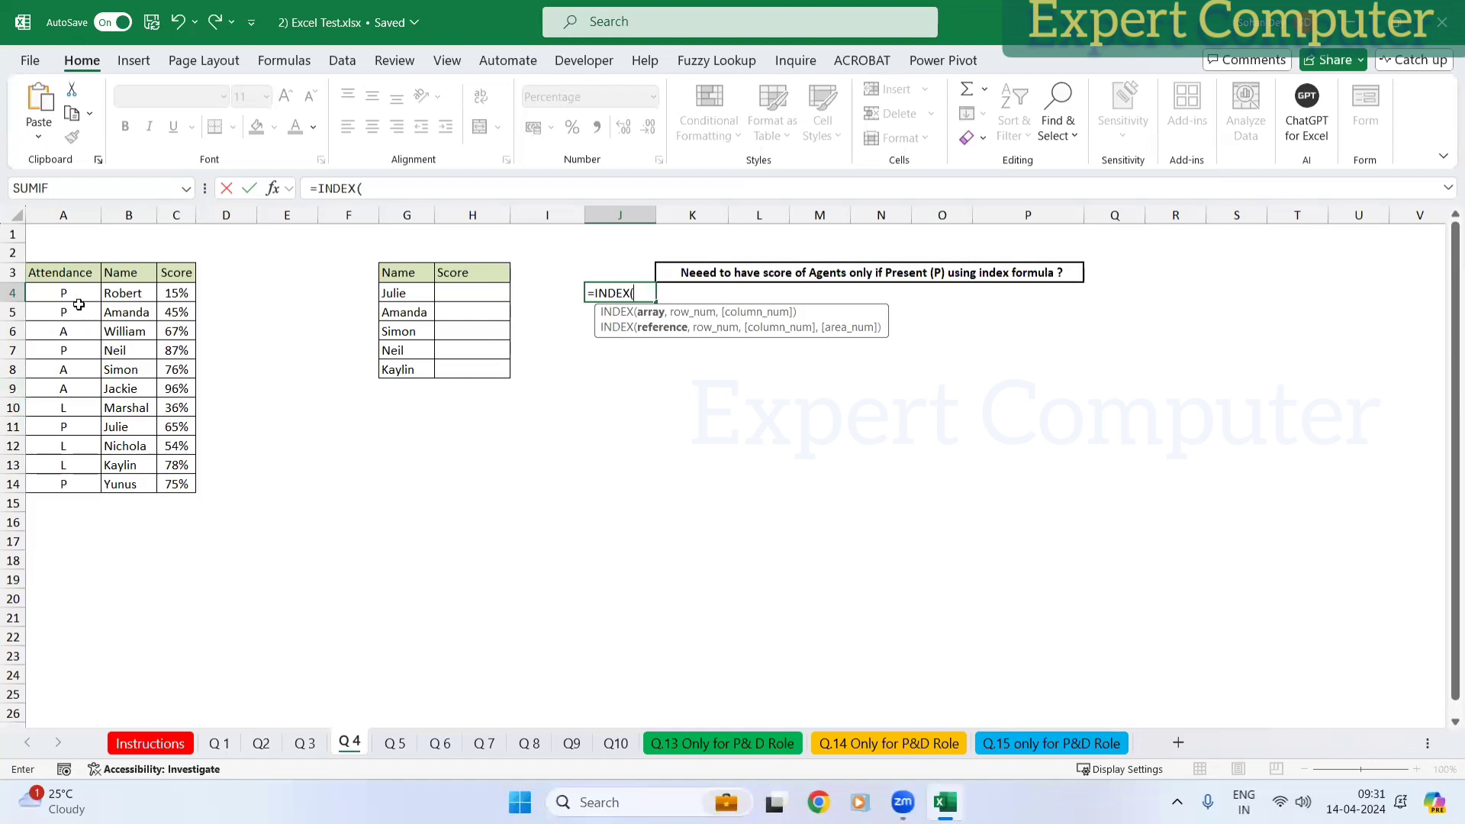
drag(63, 215, 176, 215)
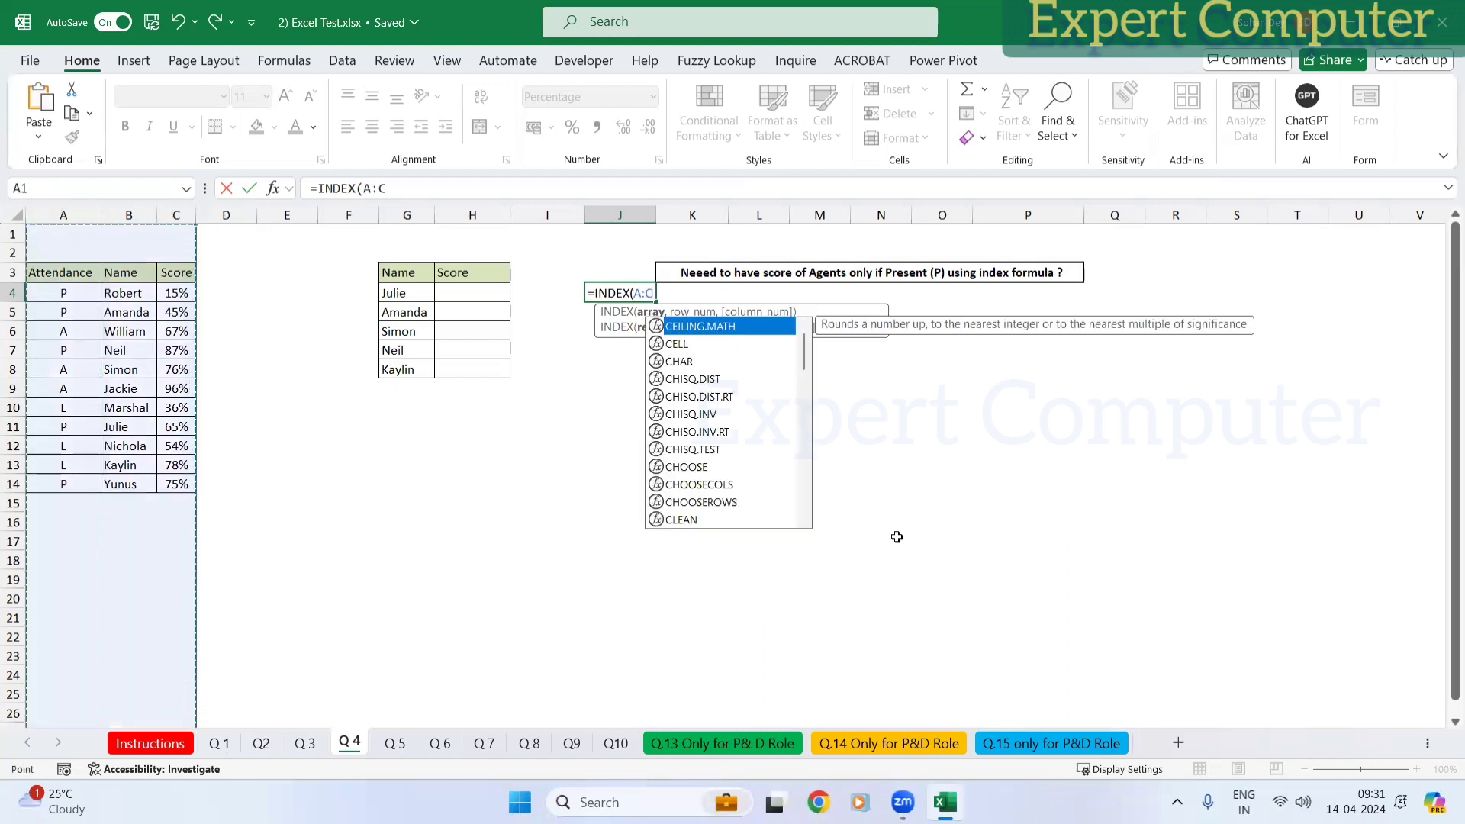
text(,)
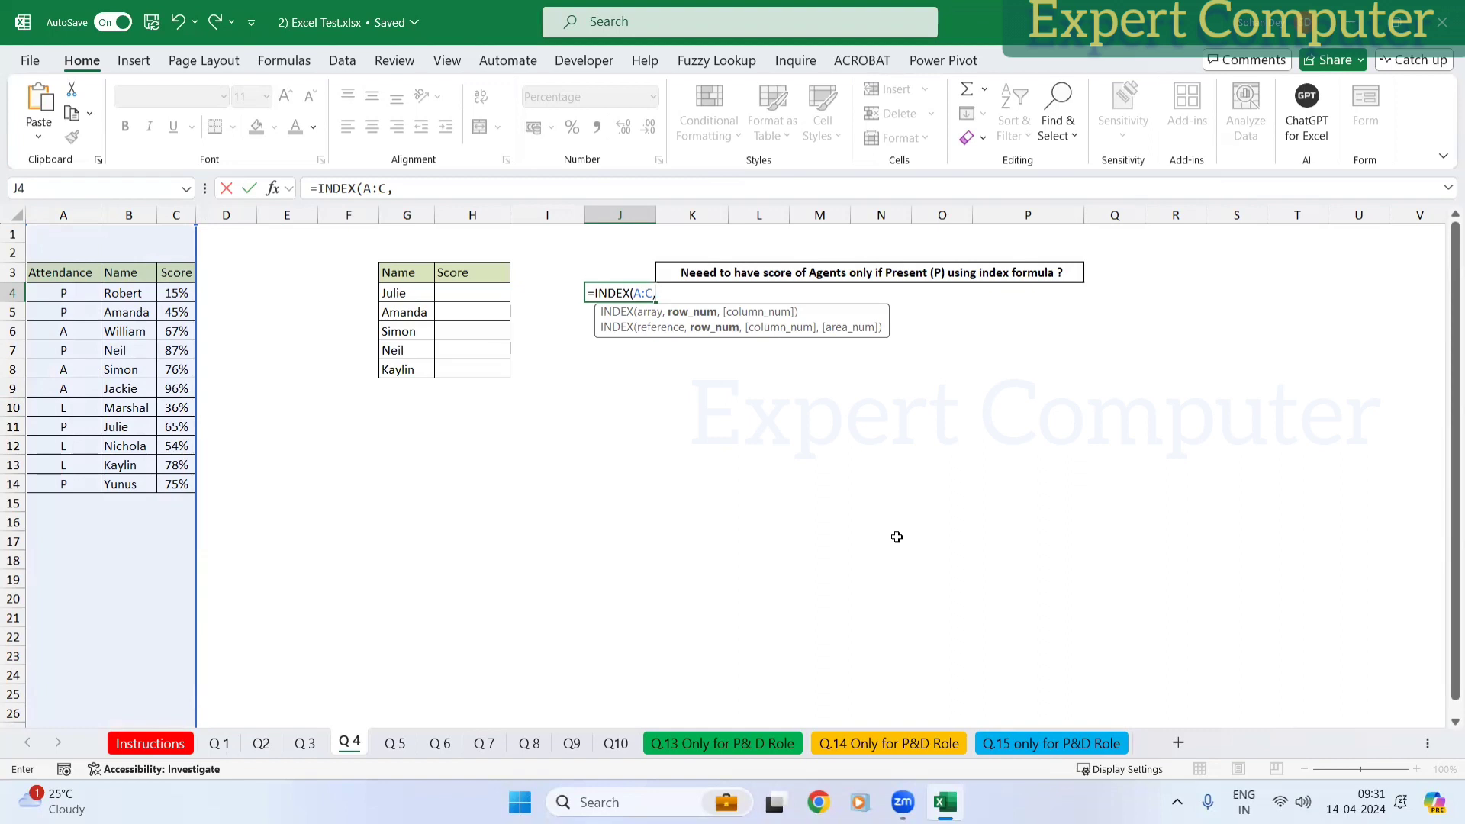
Step: Add MATCH(G4,A:C,0) as the row number and enter =INDEX(A:C,MATCH(G4,A:C,0)) in J4
text(match)
key(Tab)
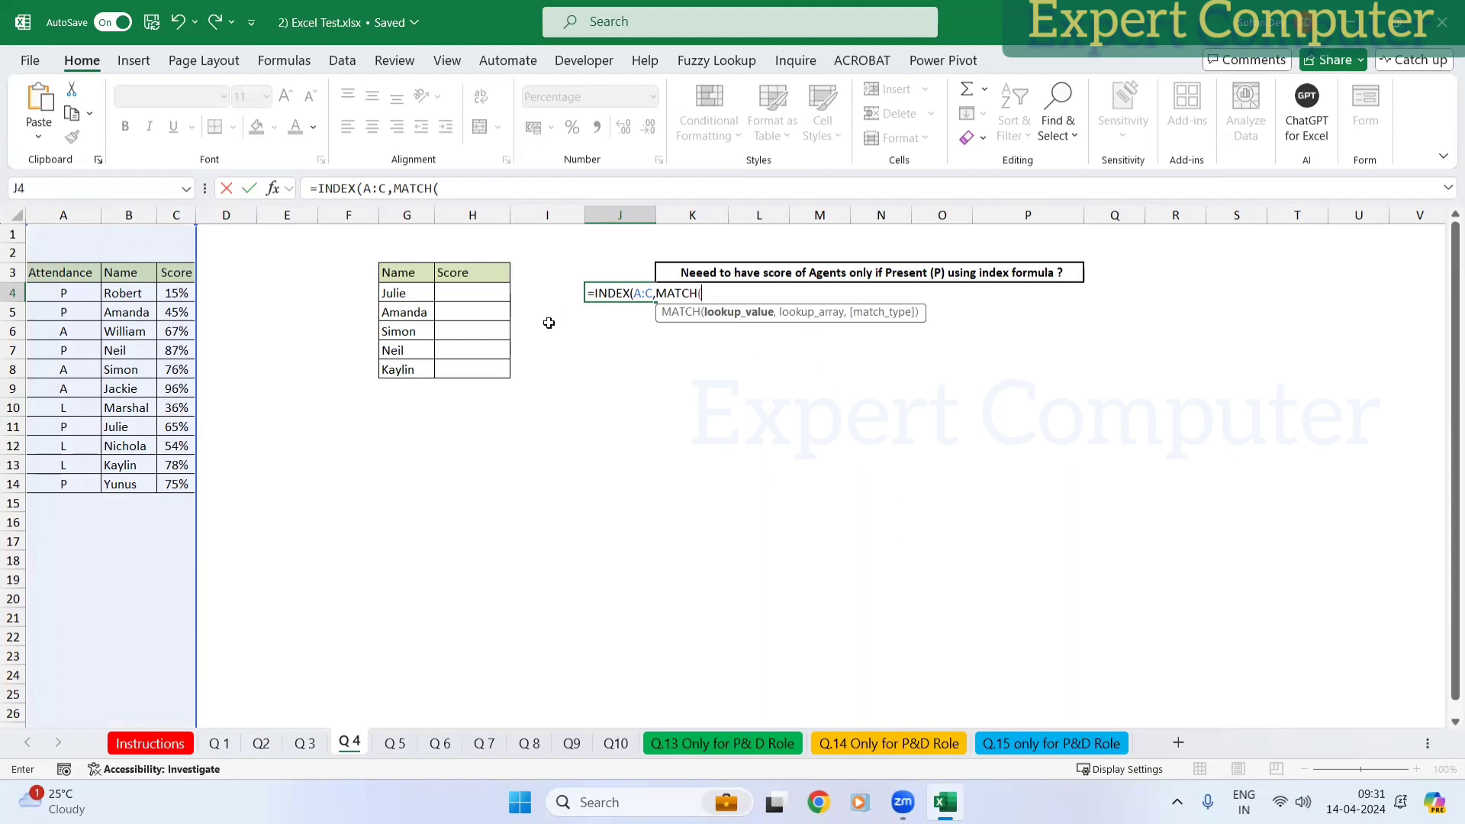
click(407, 293)
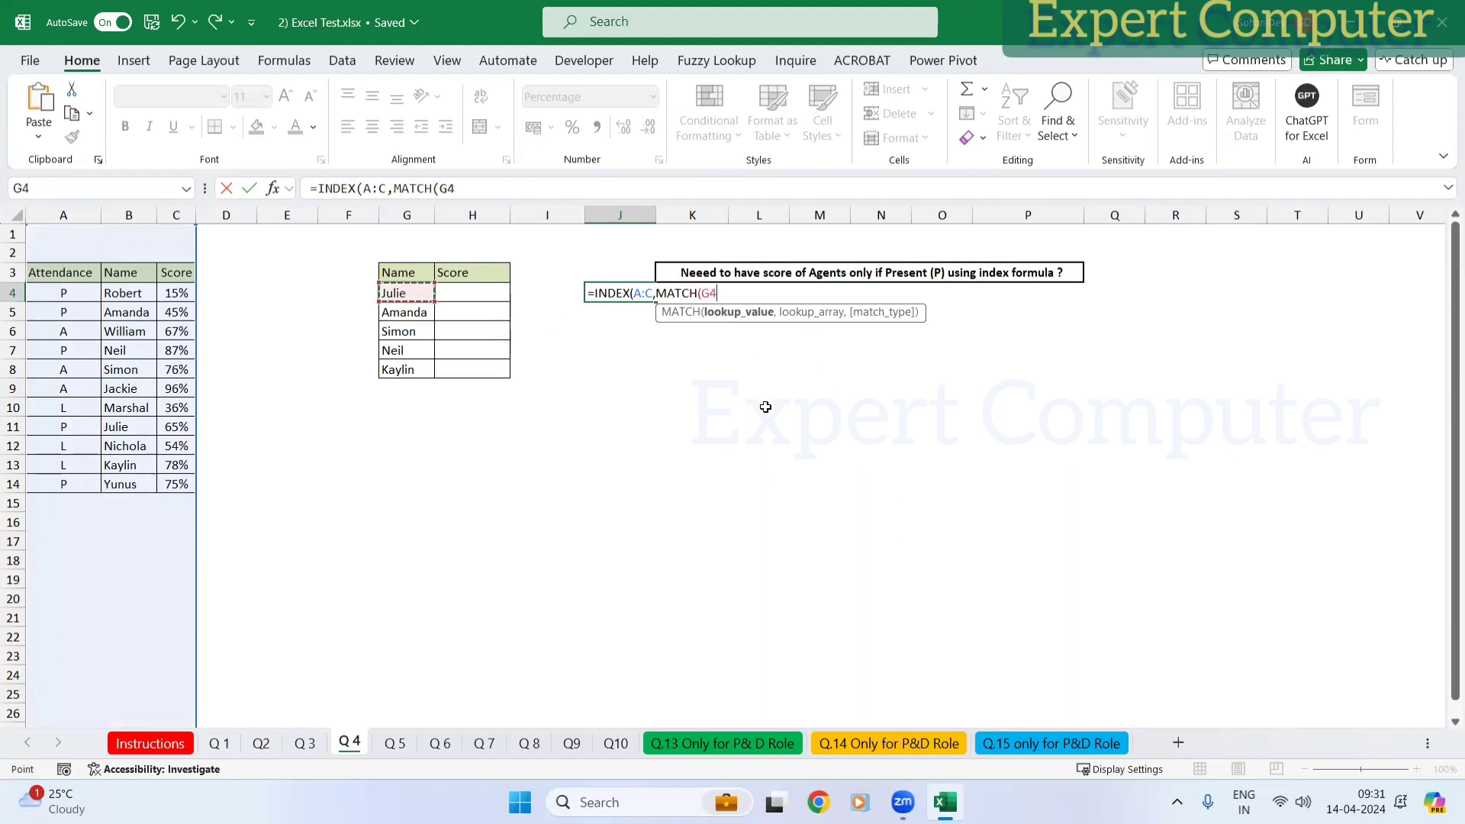
text(,)
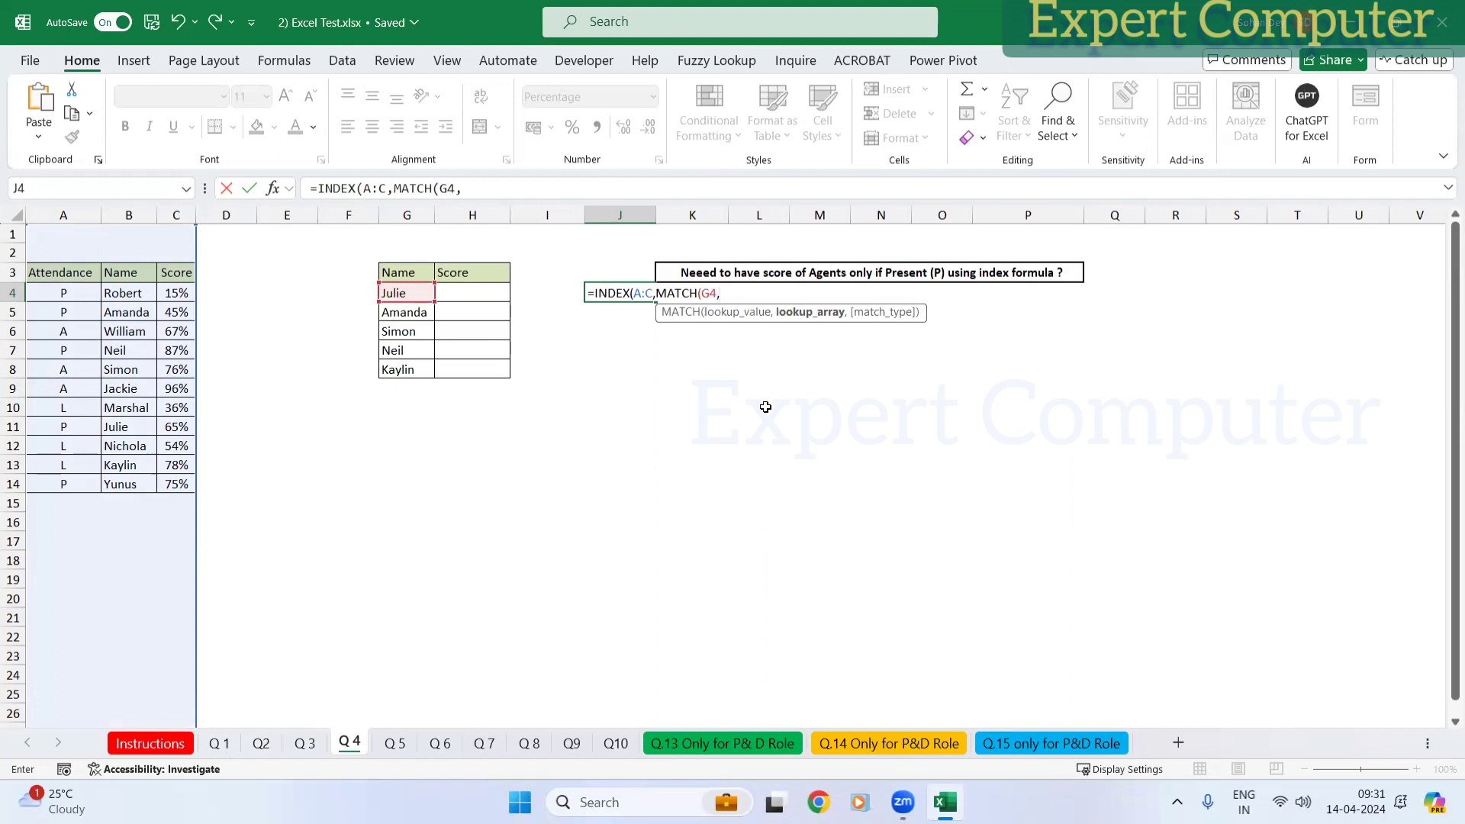
click(129, 215)
drag(63, 214, 180, 259)
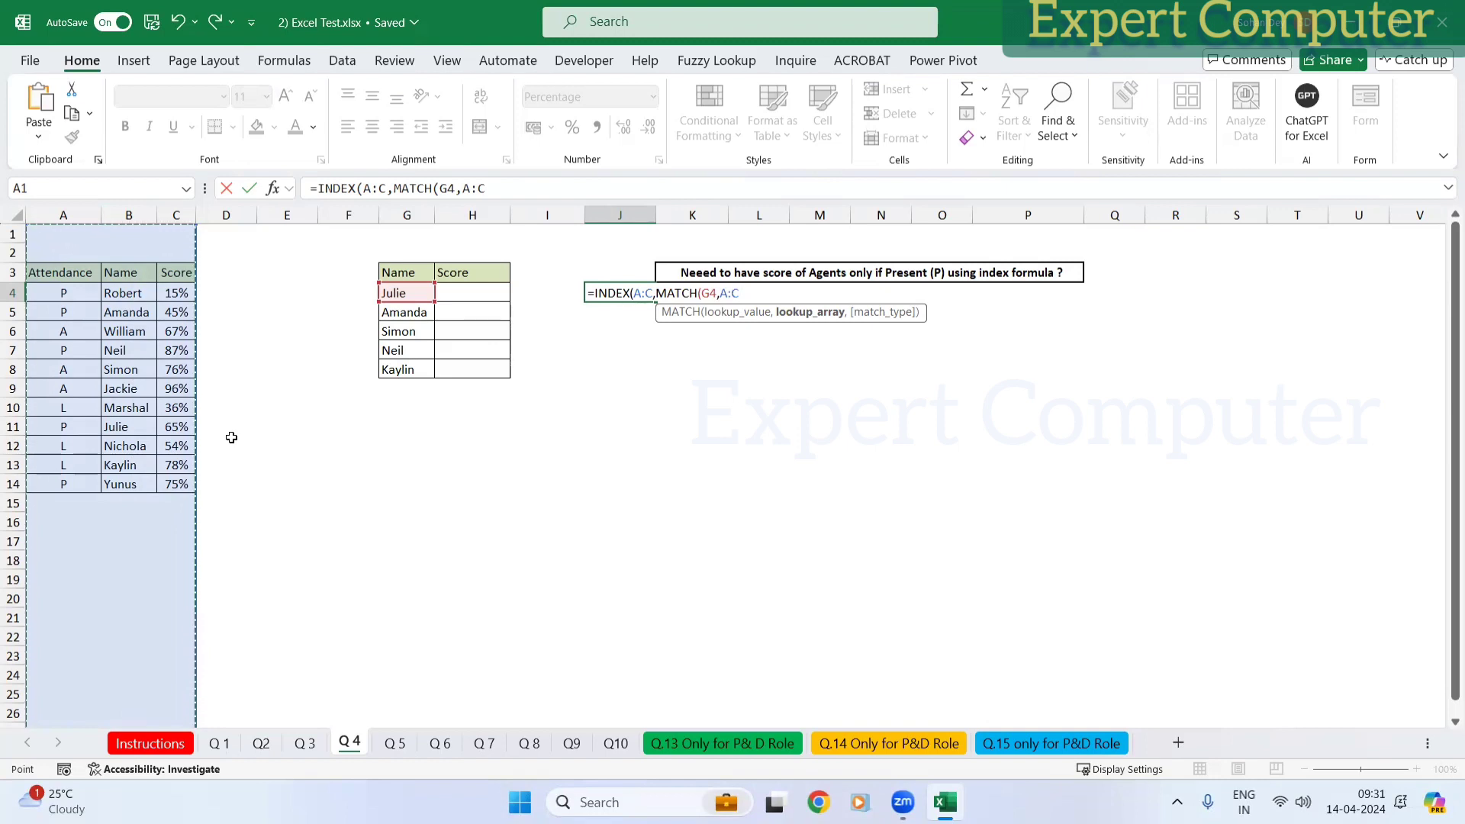
text(,0)
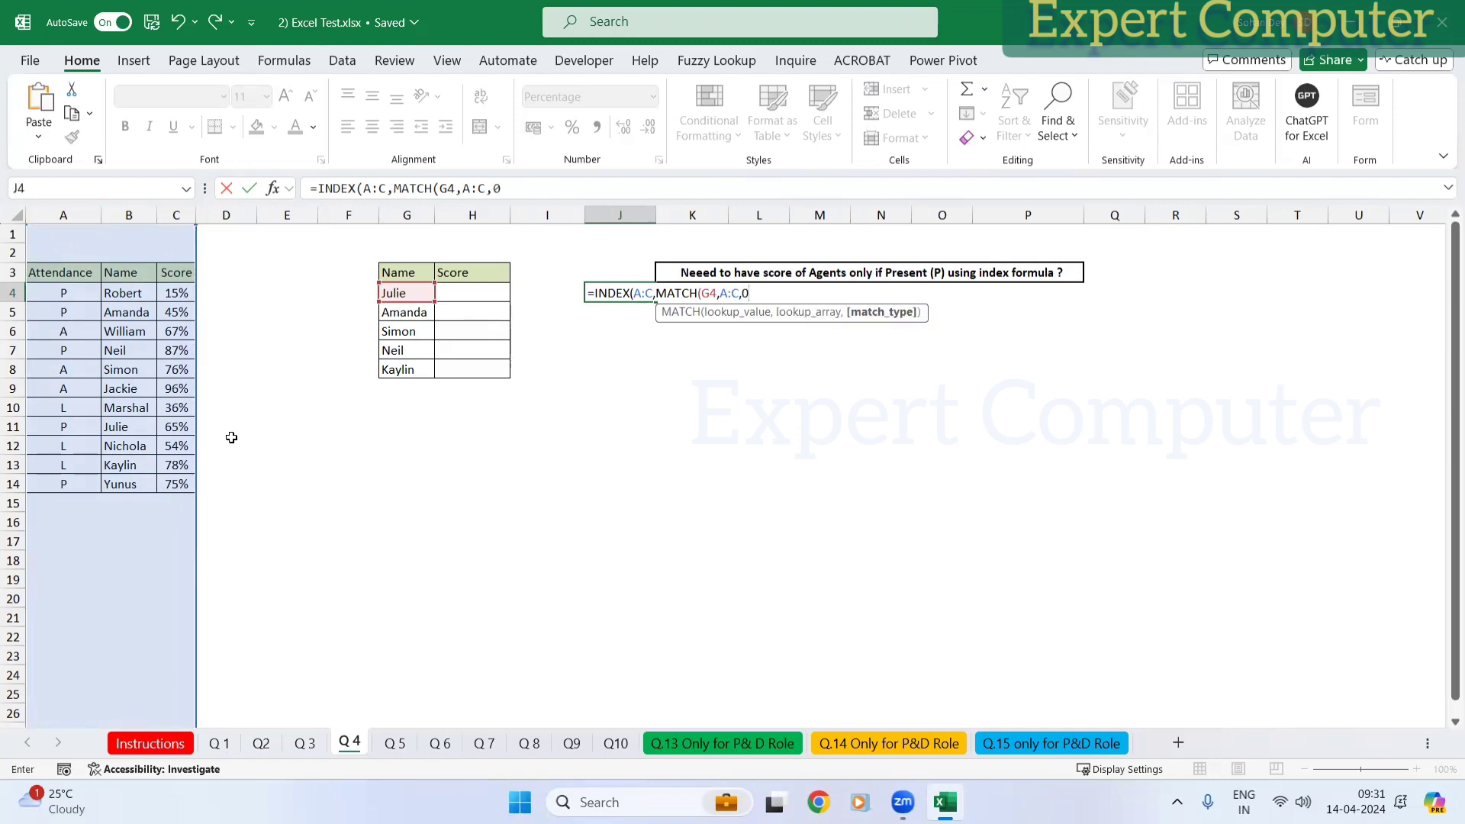
text())
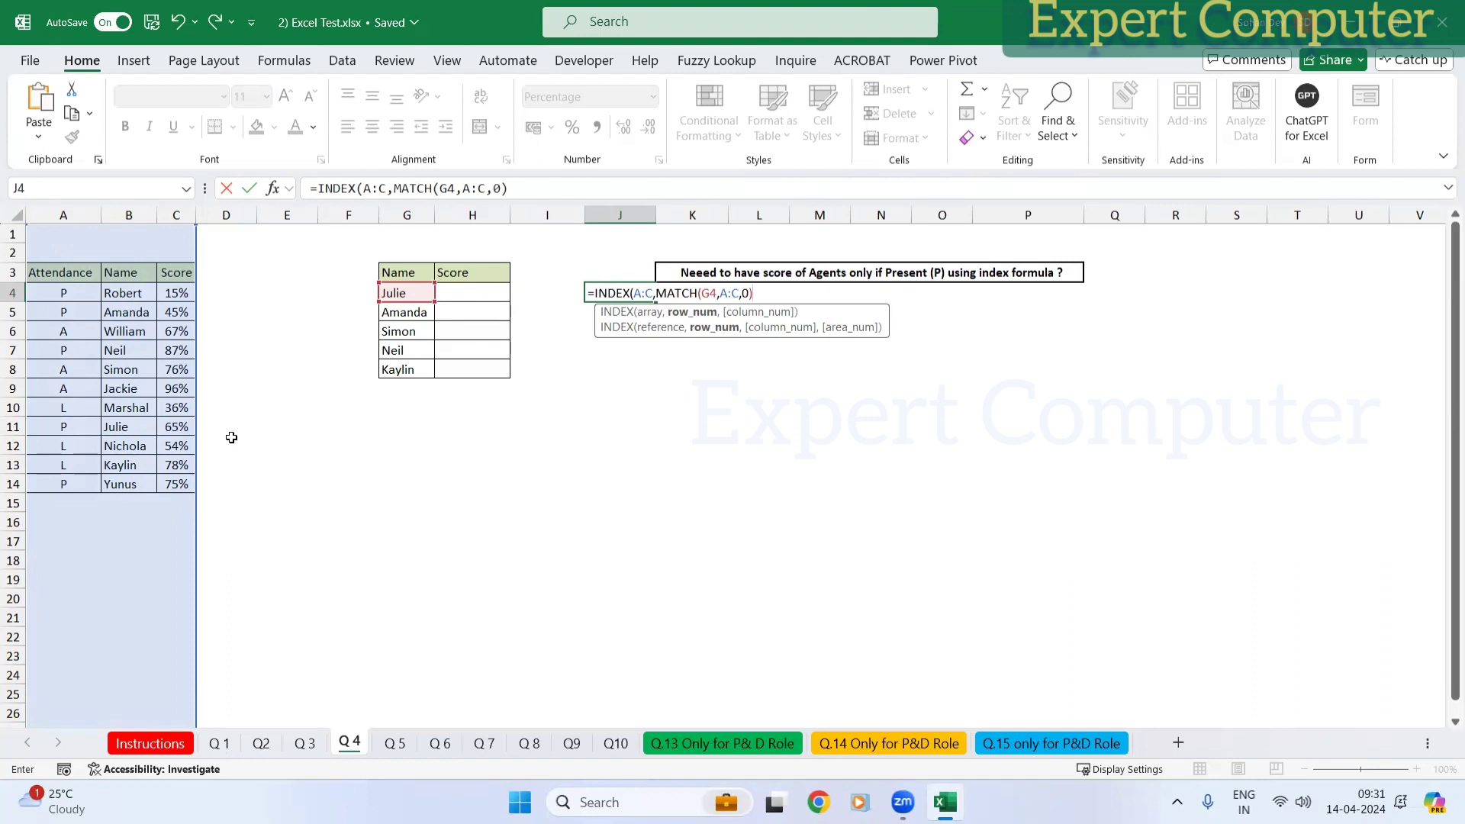
text())
key(ctrl+Return)
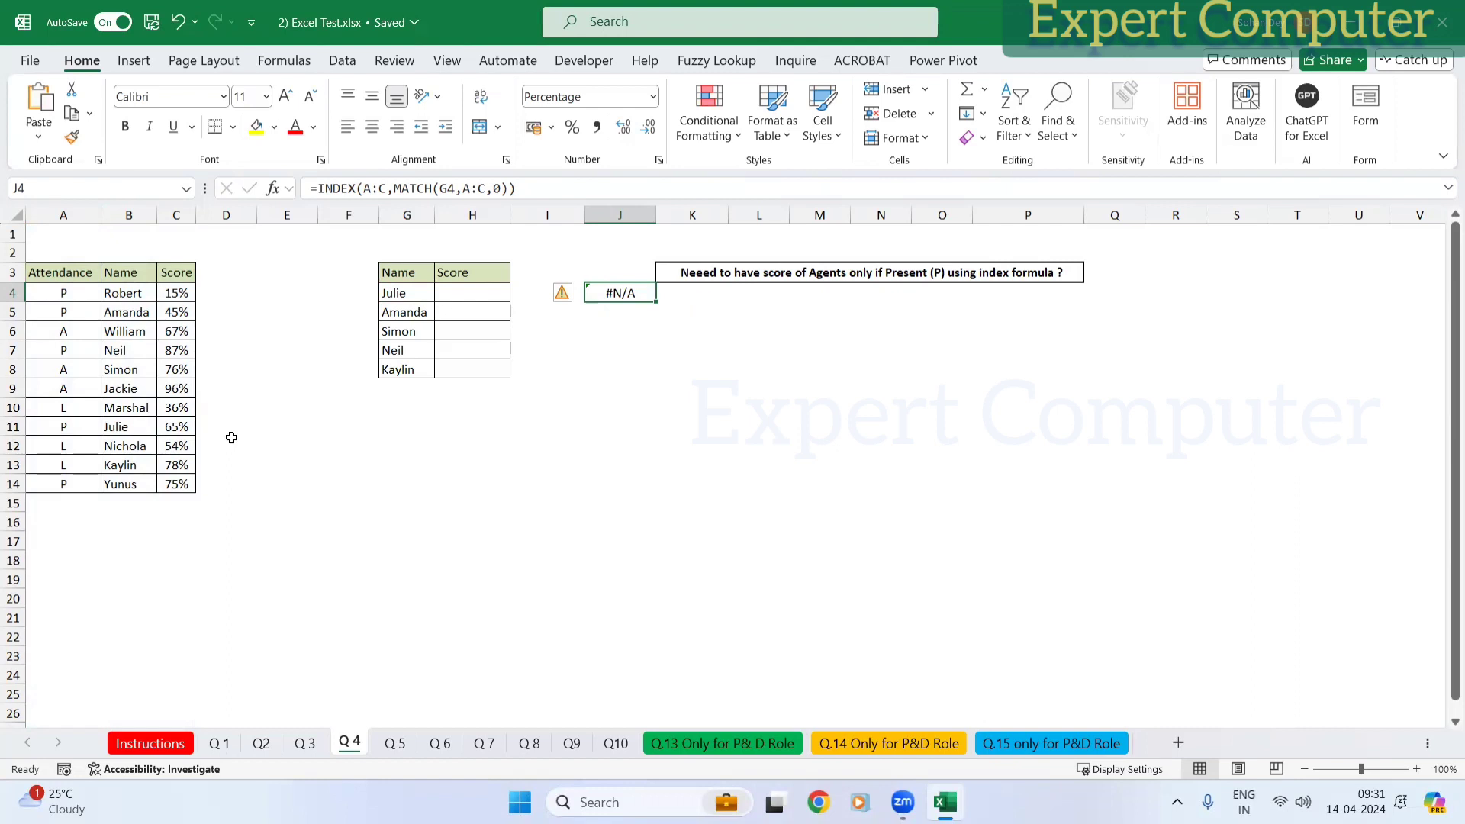
Step: Edit J4's formula to replace the MATCH lookup array with column B:B
key(F2)
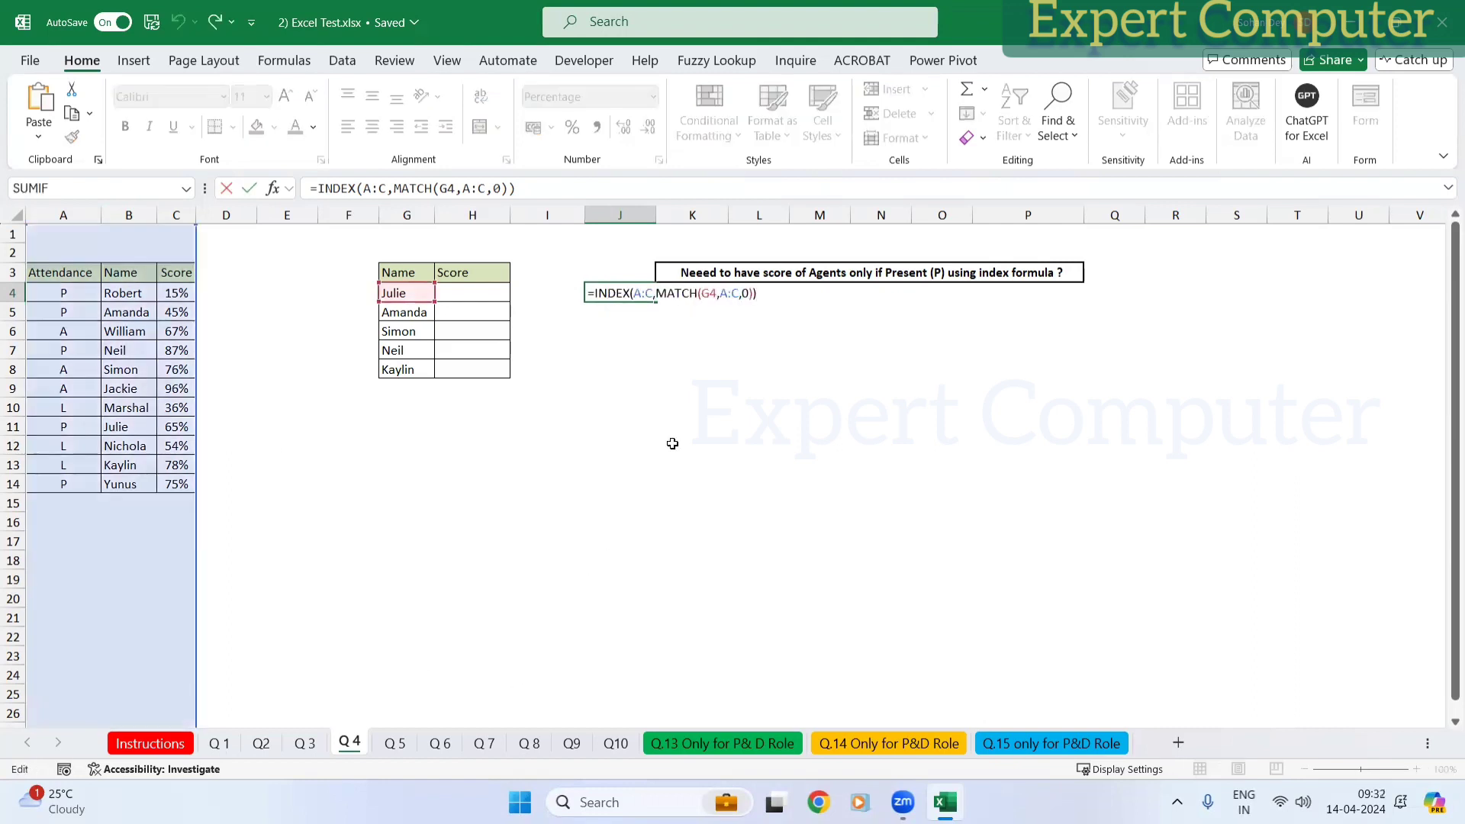
key(Left)
key(Left)
key(Left)
key(Left)
key(BackSpace)
key(BackSpace)
key(BackSpace)
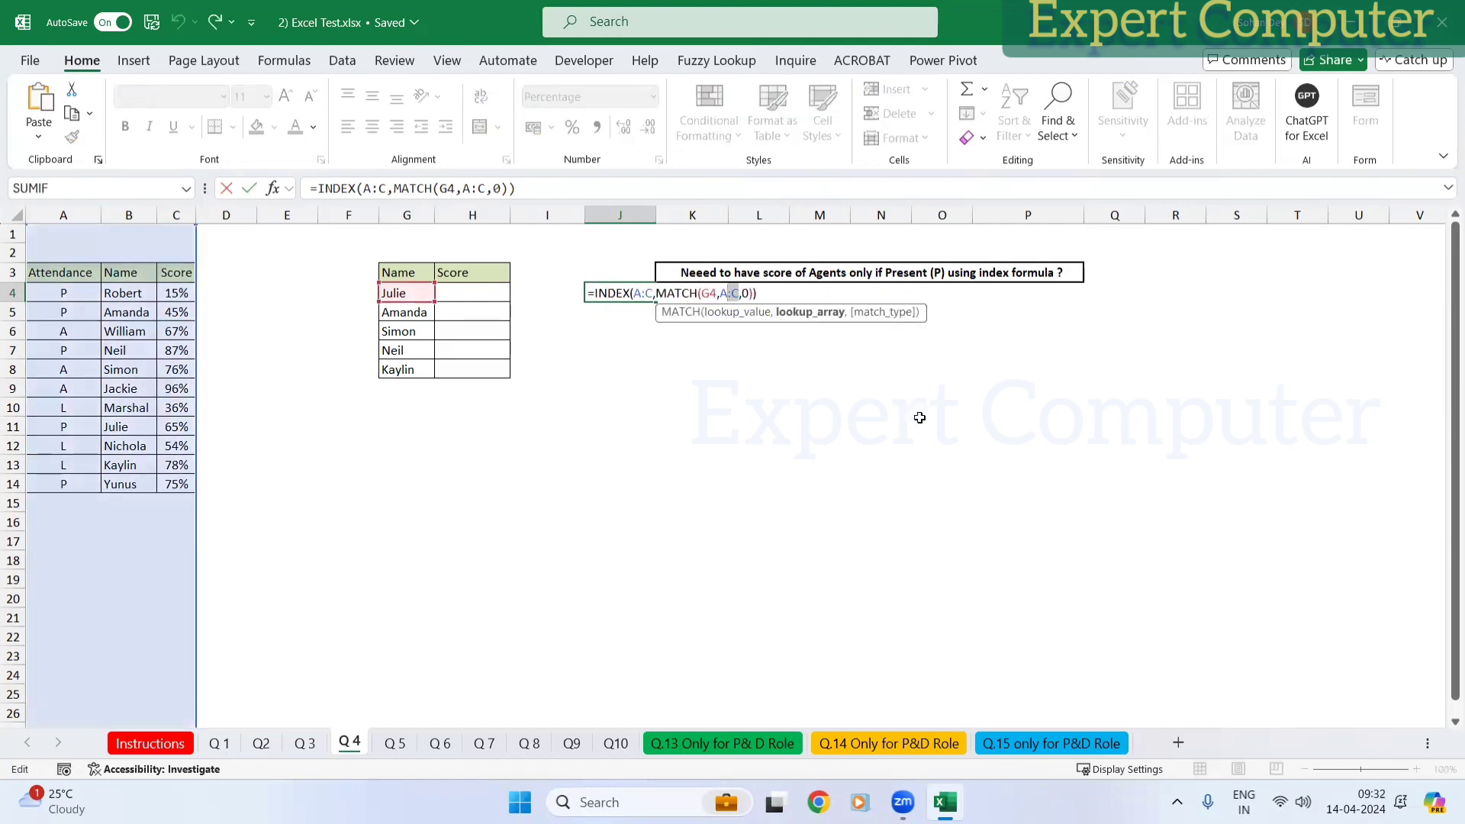
click(141, 211)
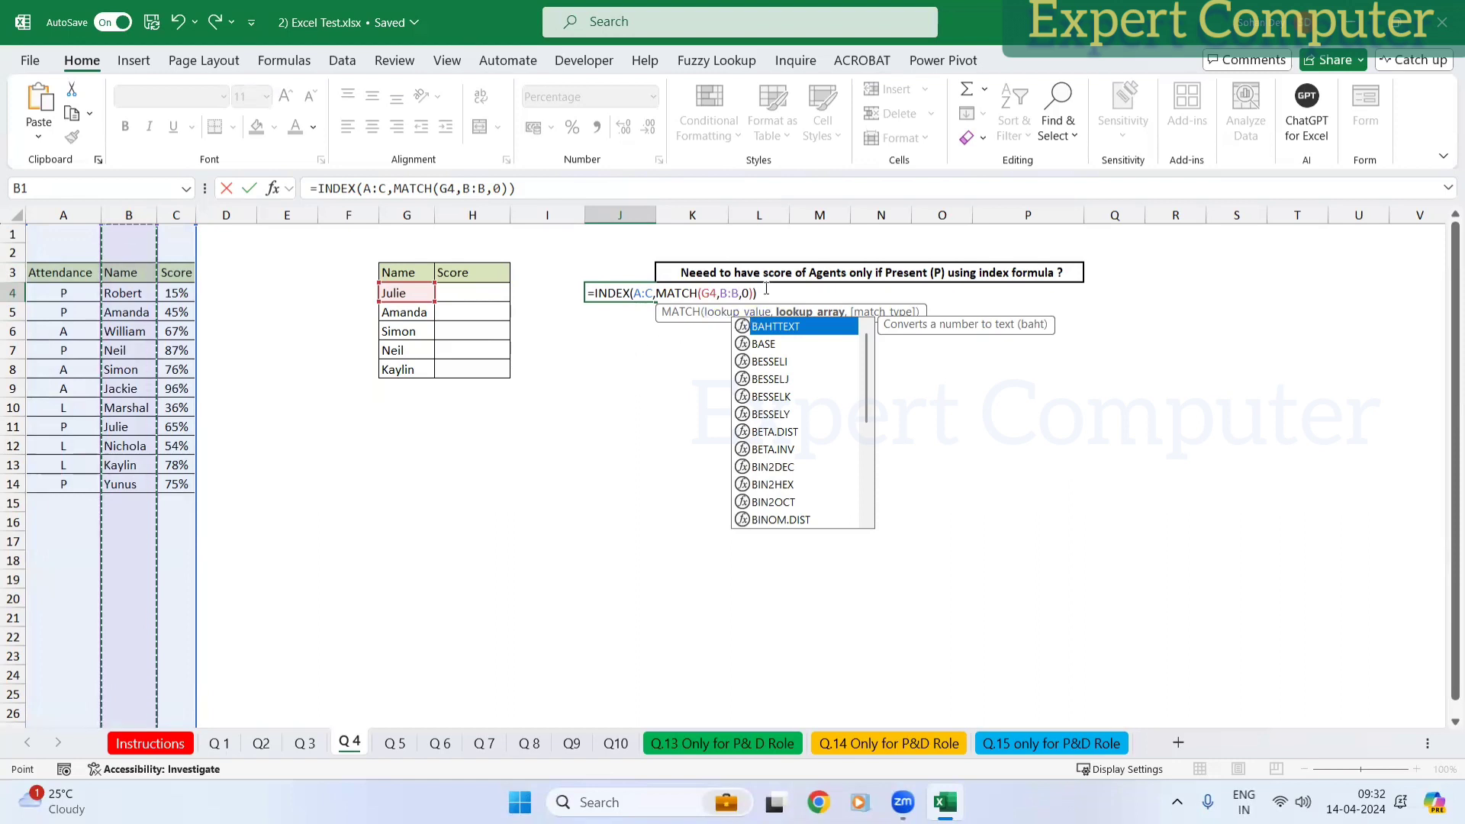
Step: Add column number 1 to J4's formula and enter =INDEX(A:C,MATCH(G4,B:B,0),1)
key(F2)
key(Right)
key(Right)
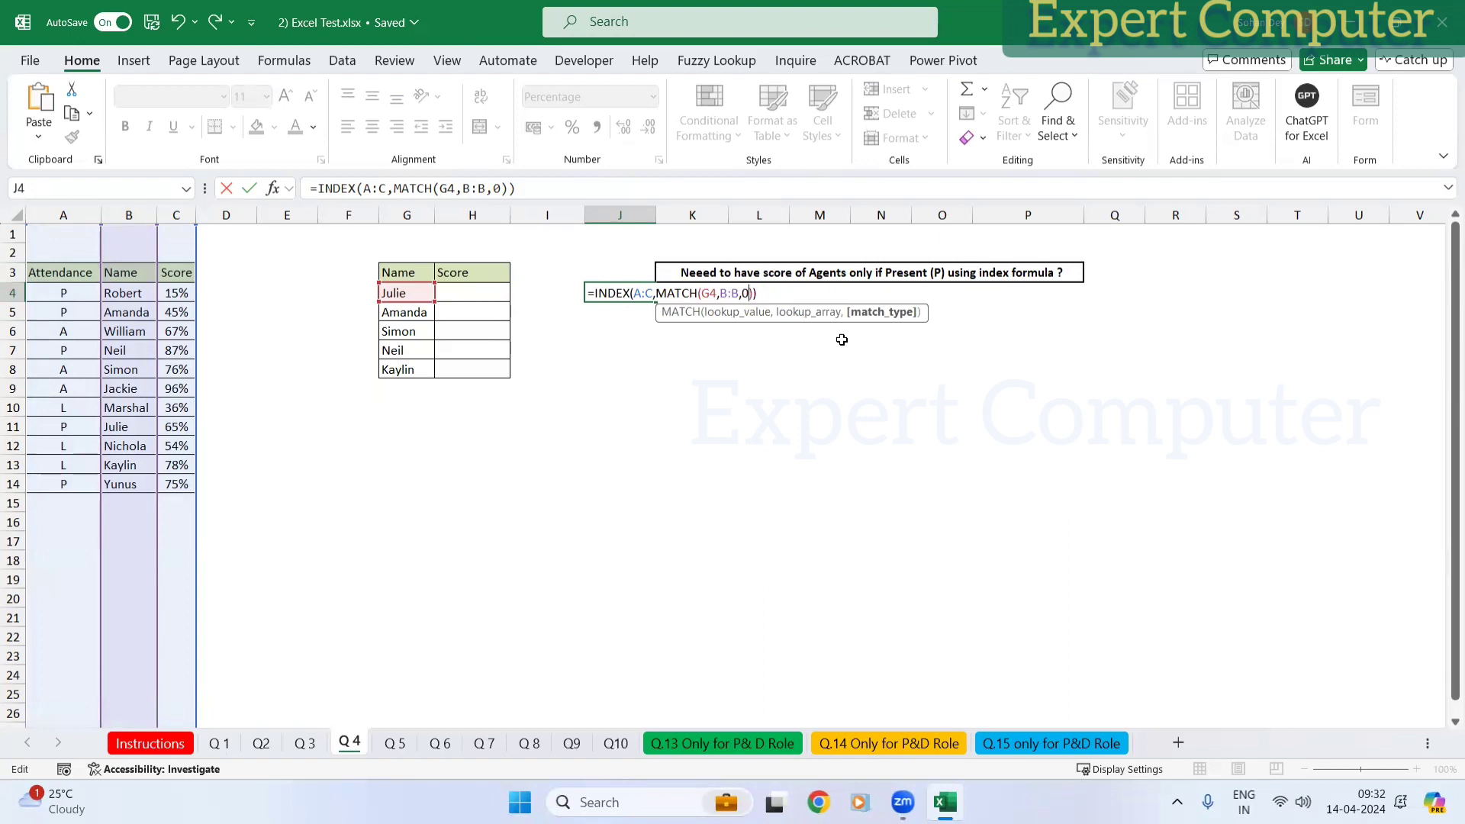
key(Right)
key(Right)
key(BackSpace)
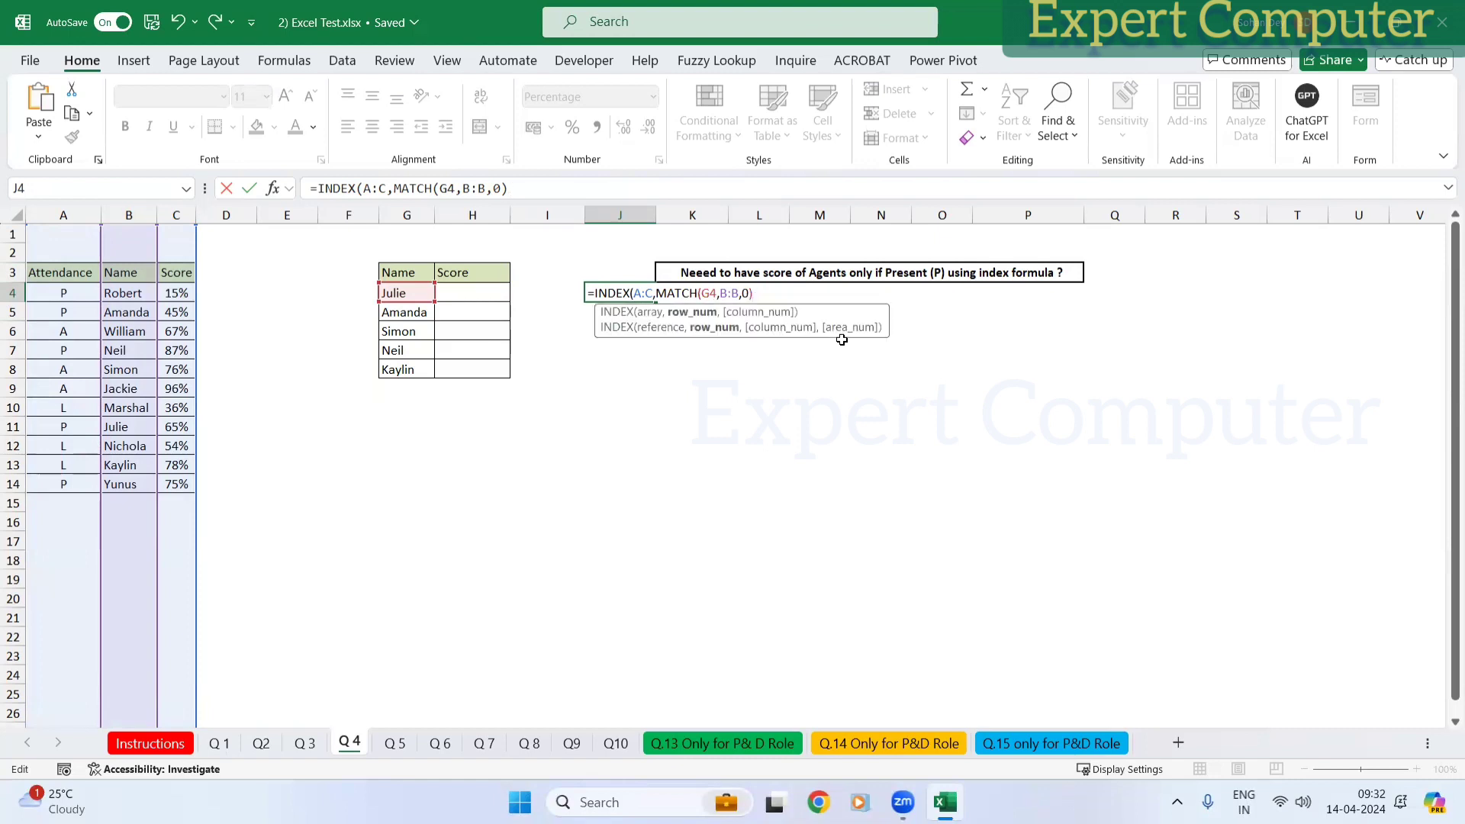
text(,)
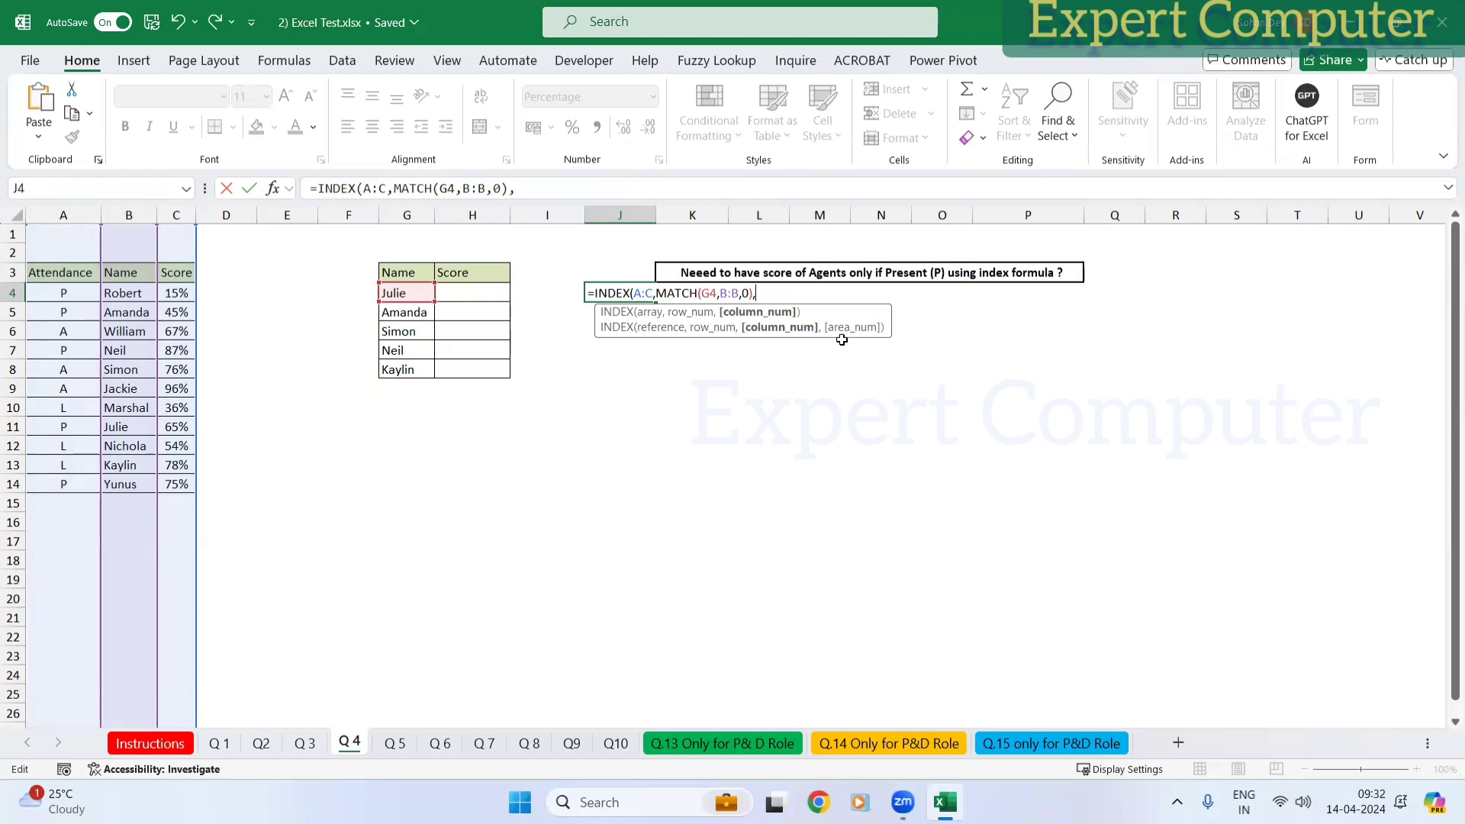
text(1))
key(ctrl+Return)
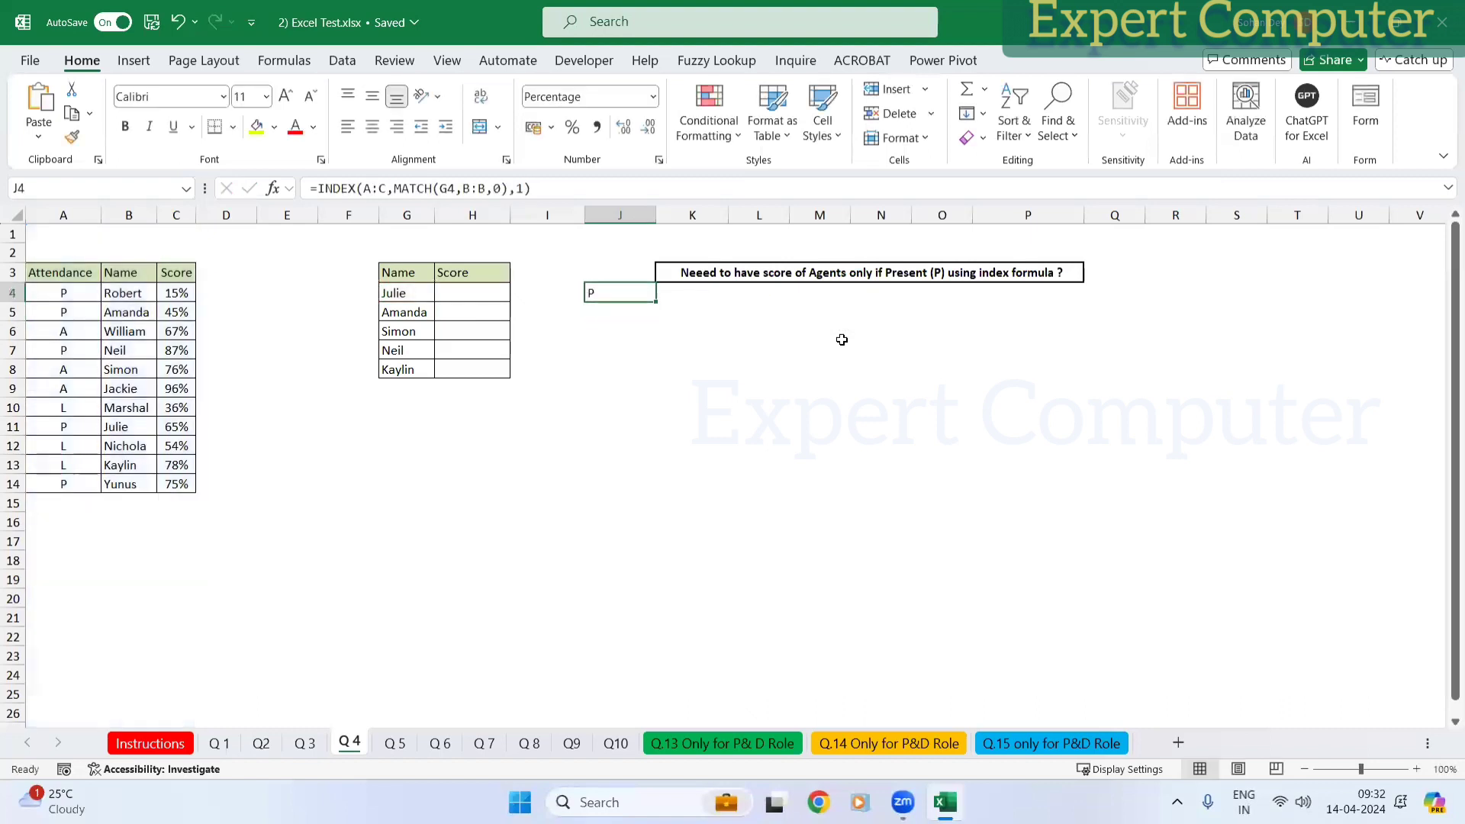
Step: Fill the attendance formula from J4 down to J8
key(shift+Down)
key(shift+Down)
key(shift+Down)
key(shift+Down)
key(shift+Up)
key(shift+Down)
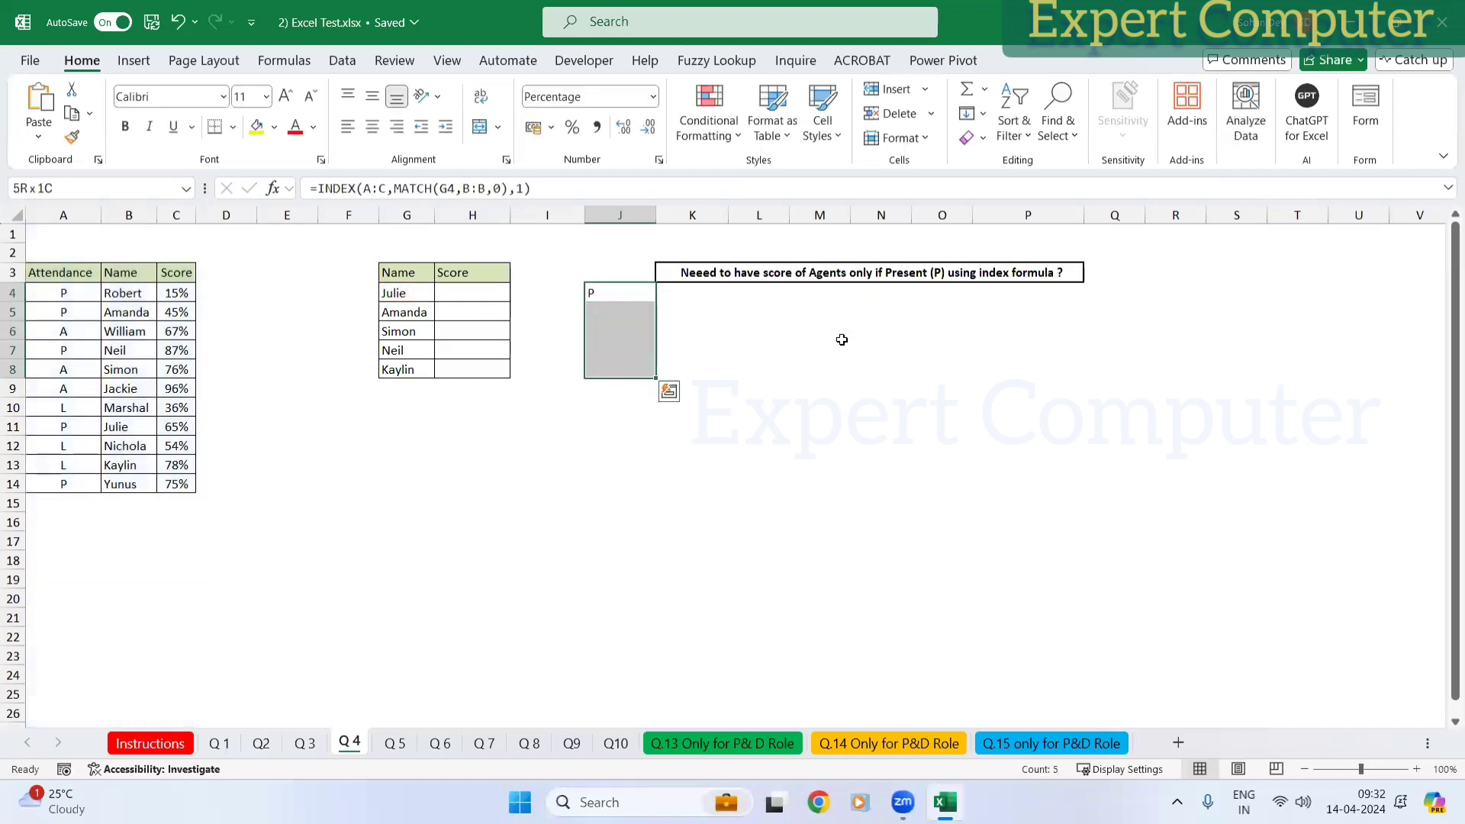
key(ctrl+d)
Step: Try J4's formula without the column number argument, and undo the change
click(528, 187)
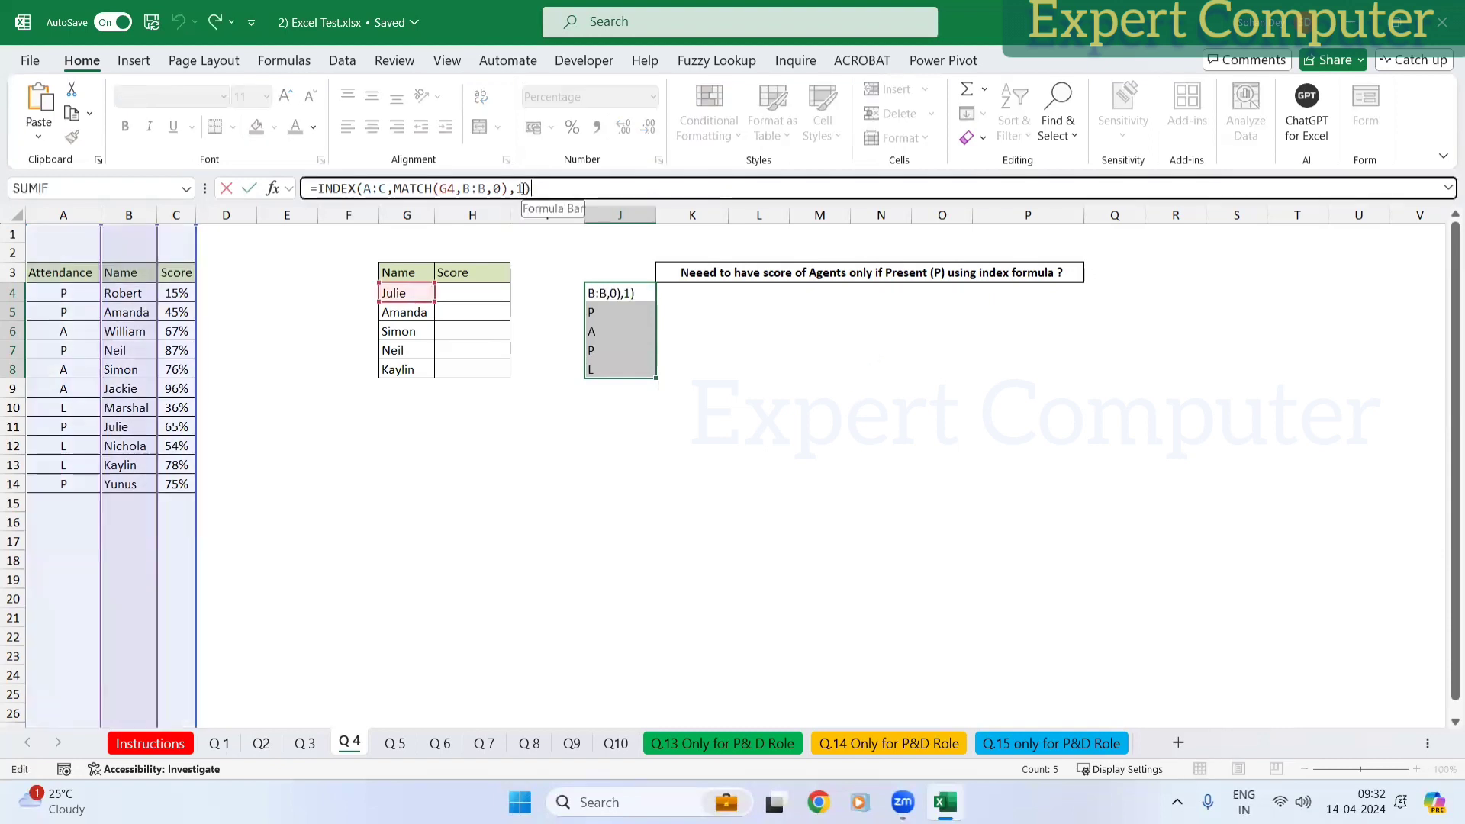
key(BackSpace)
key(BackSpace)
key(Return)
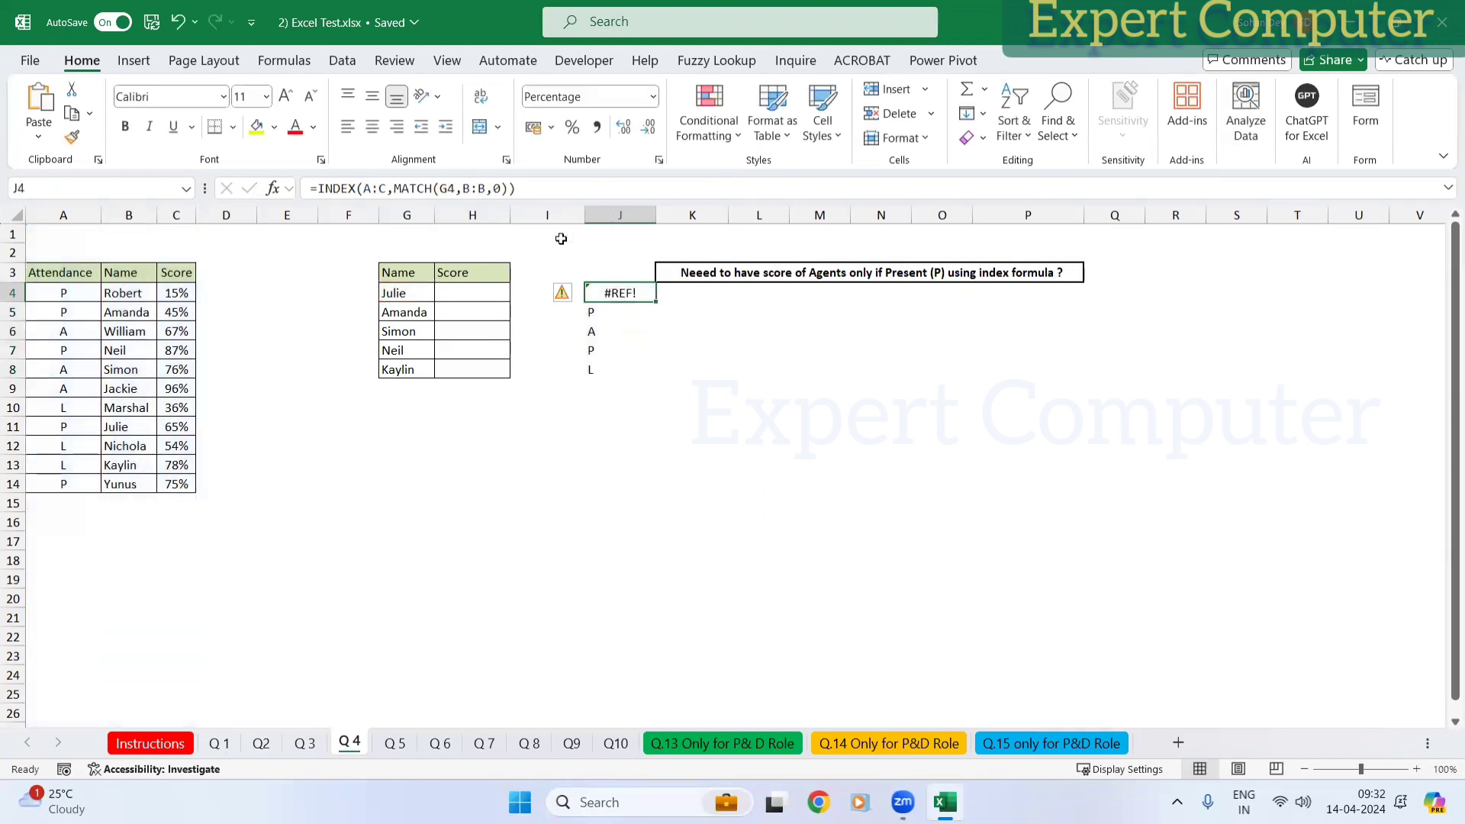
key(F2)
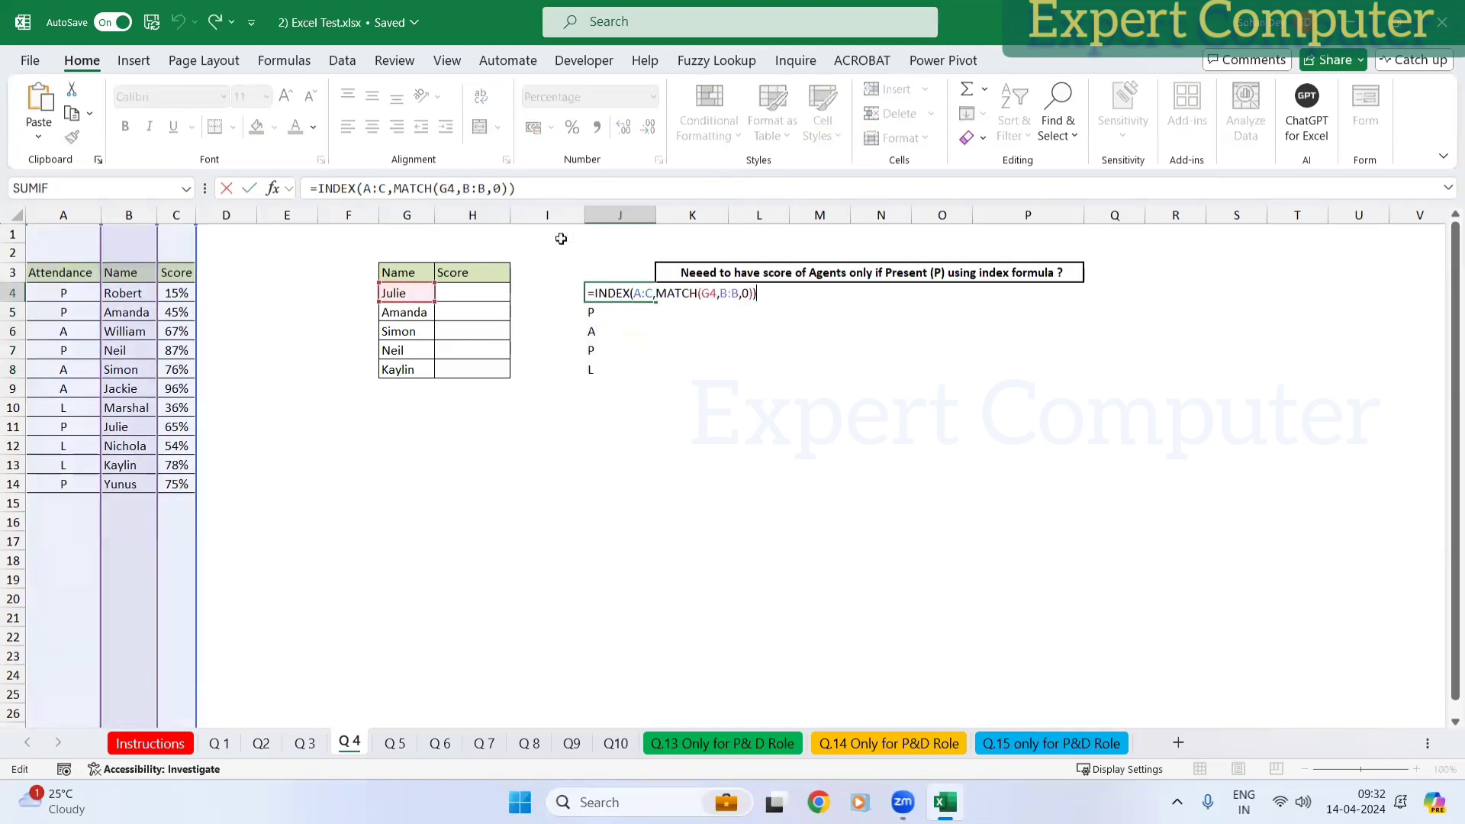
key(Escape)
key(ctrl+z)
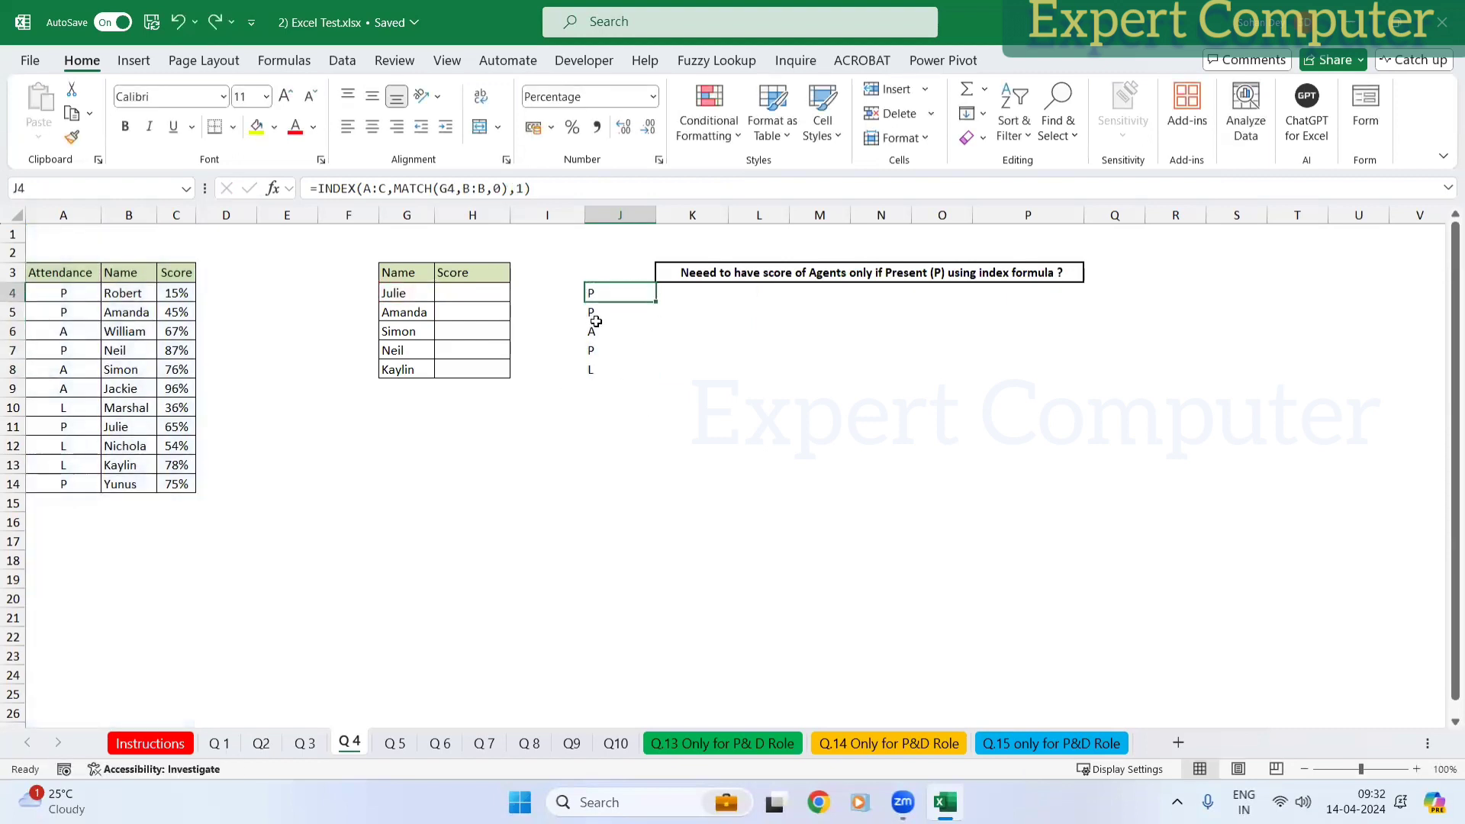
Step: Review the requested names in G4:G8, the attendance lookup in J4, the scores in C4:C14 and the empty range K4:K8
click(394, 293)
click(594, 291)
click(429, 292)
click(619, 296)
drag(176, 293, 178, 483)
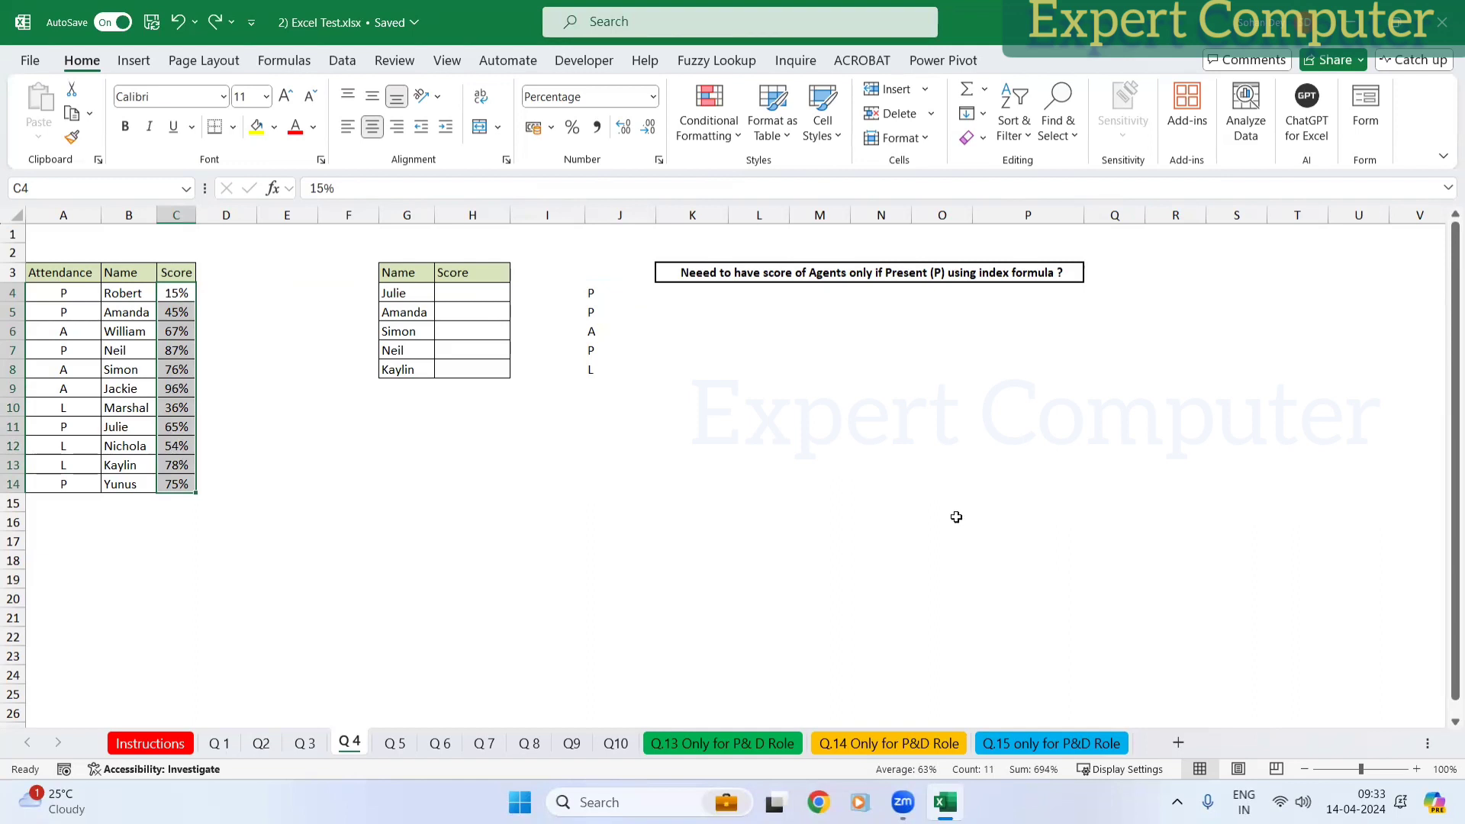
click(656, 293)
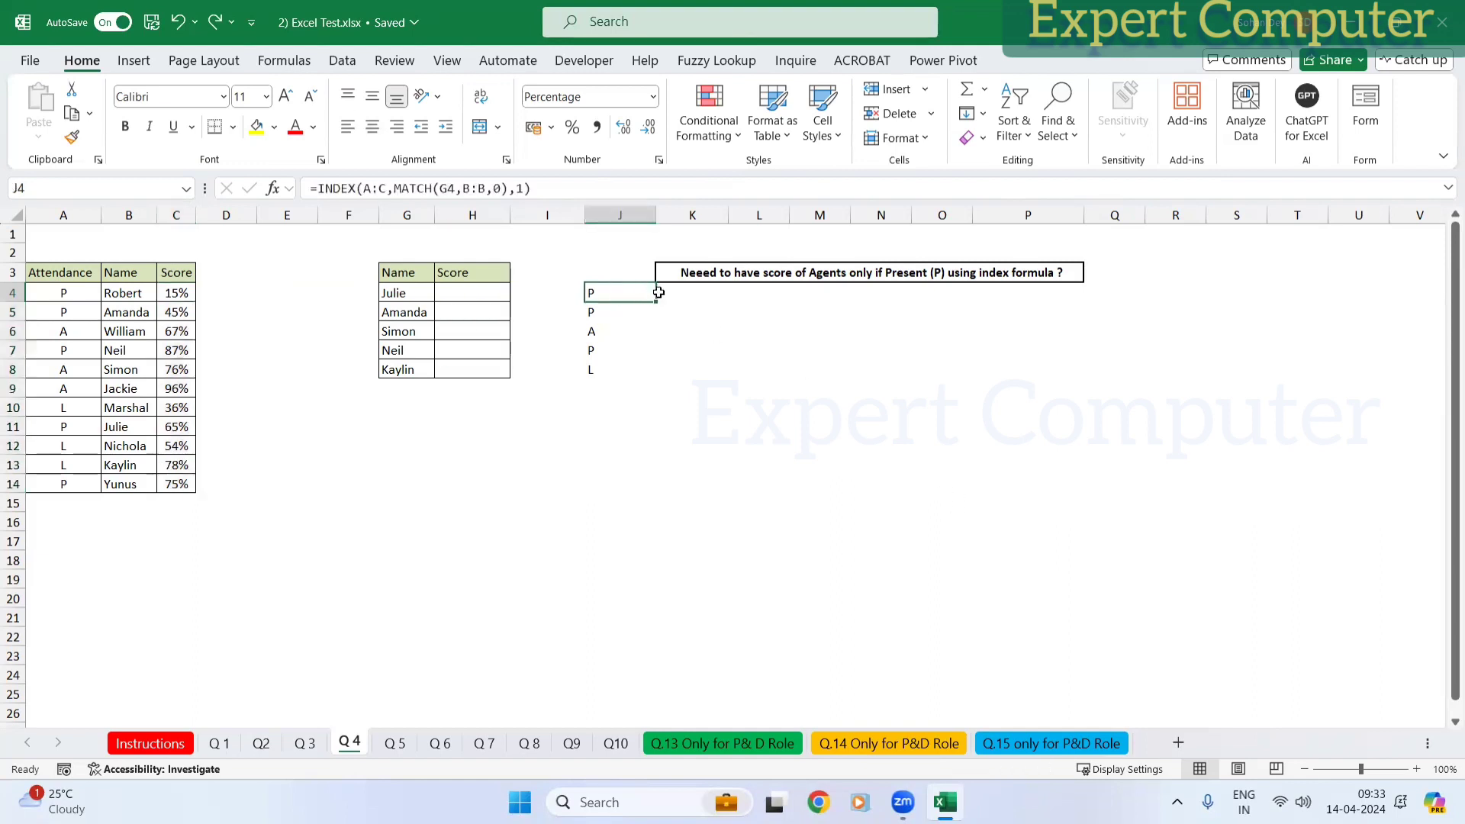
click(681, 291)
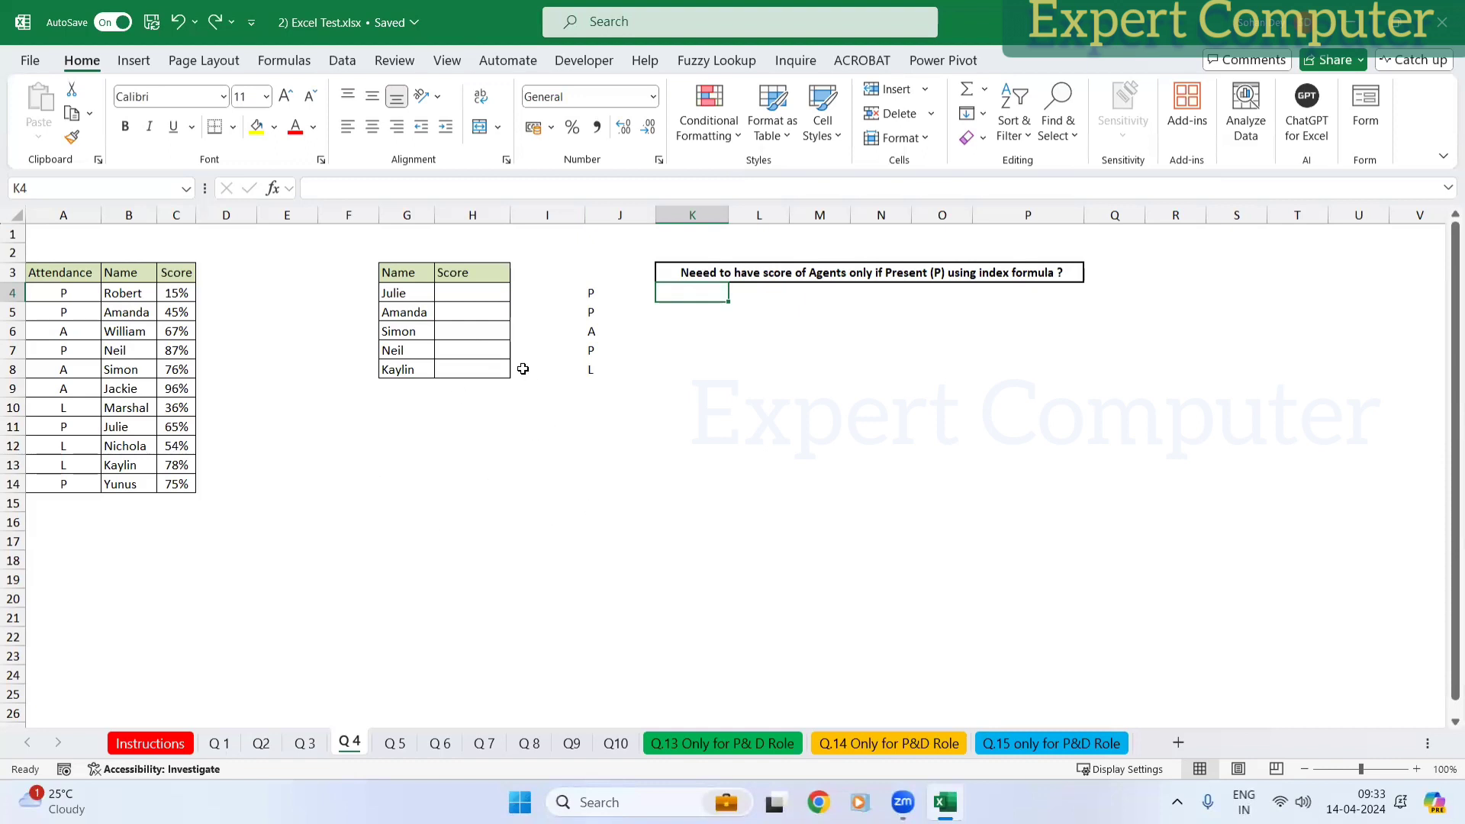
drag(384, 296, 400, 370)
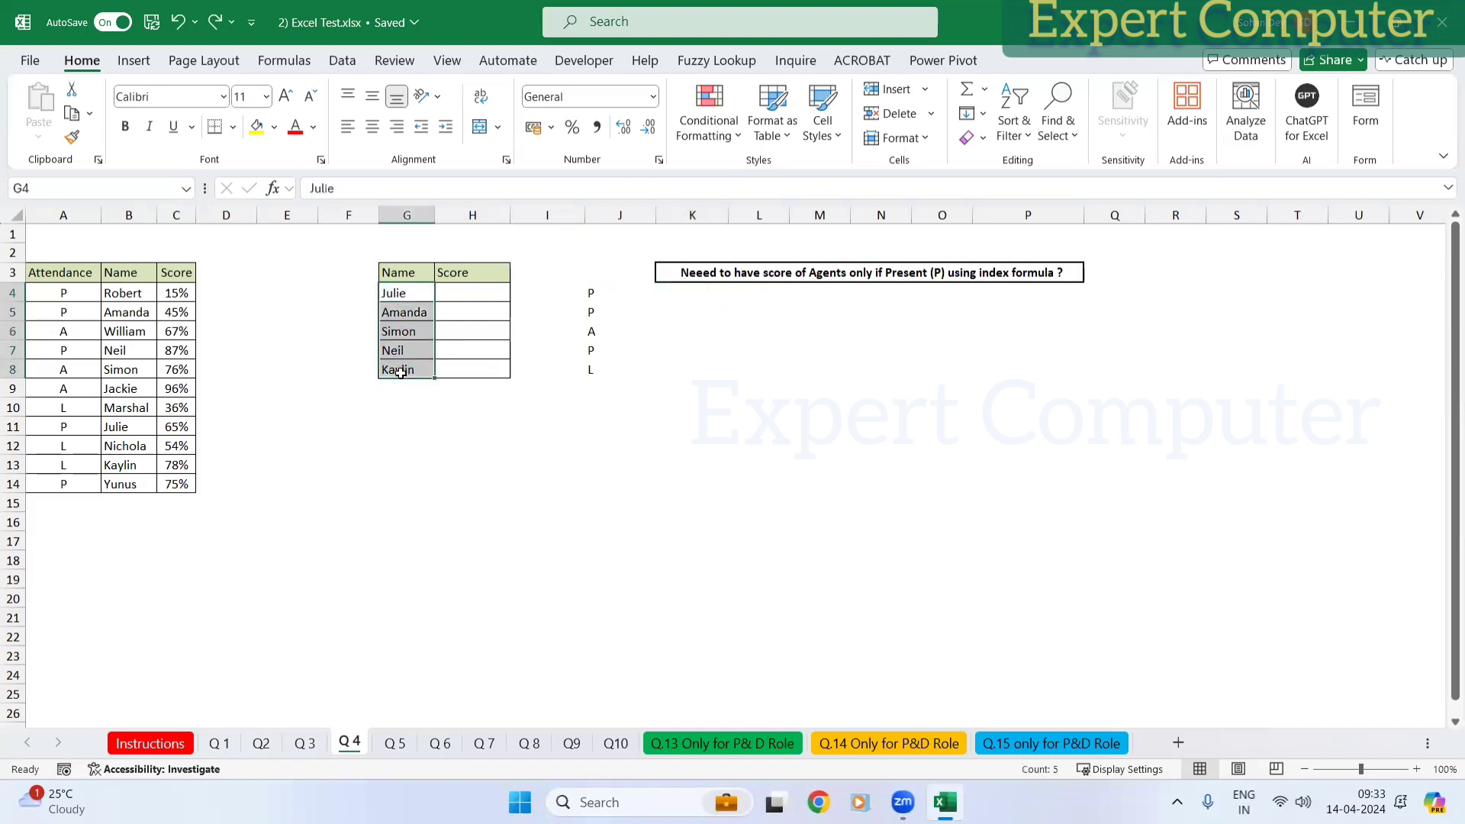
drag(172, 292, 176, 483)
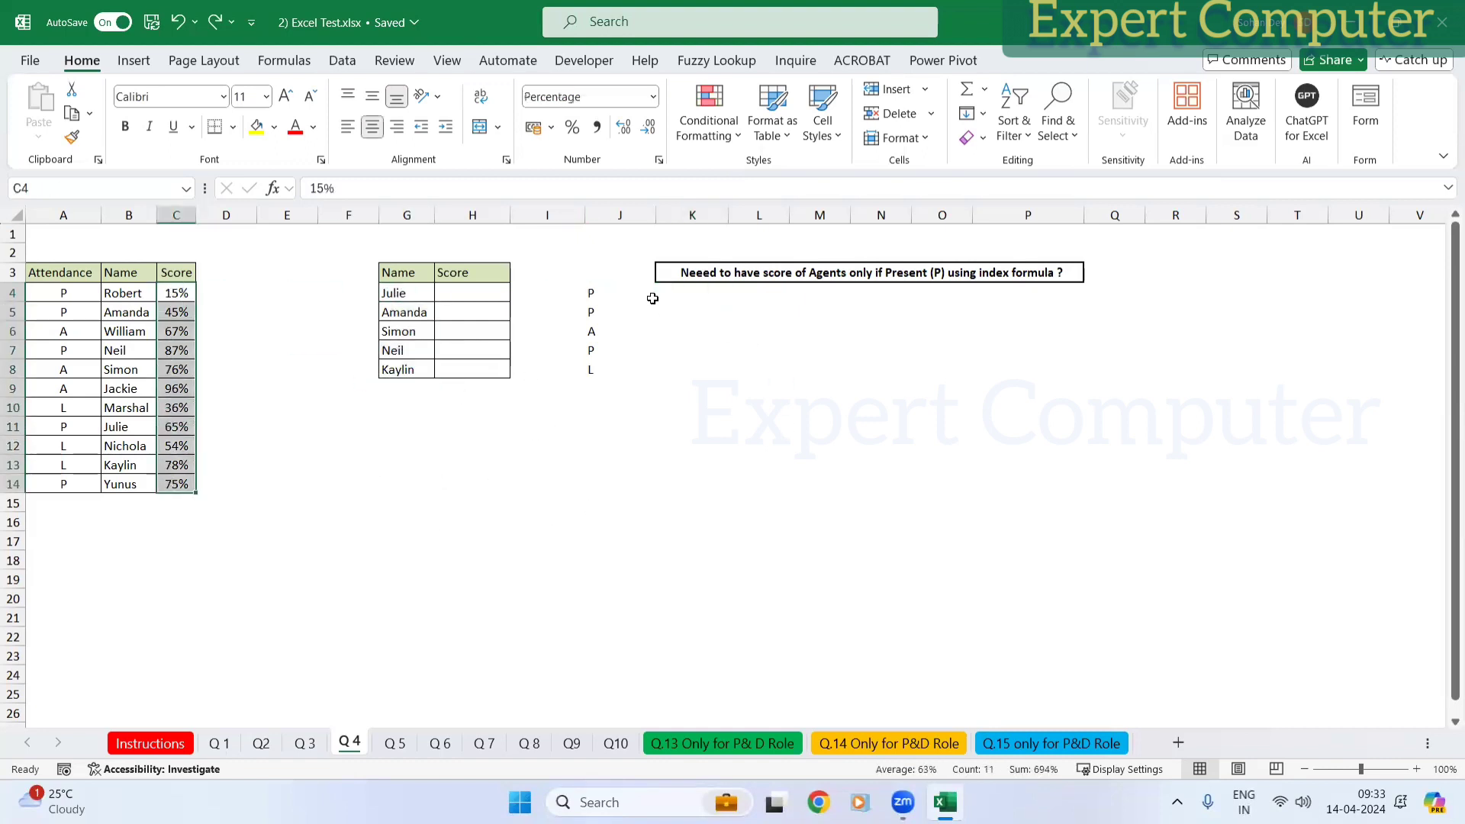
drag(649, 294, 686, 372)
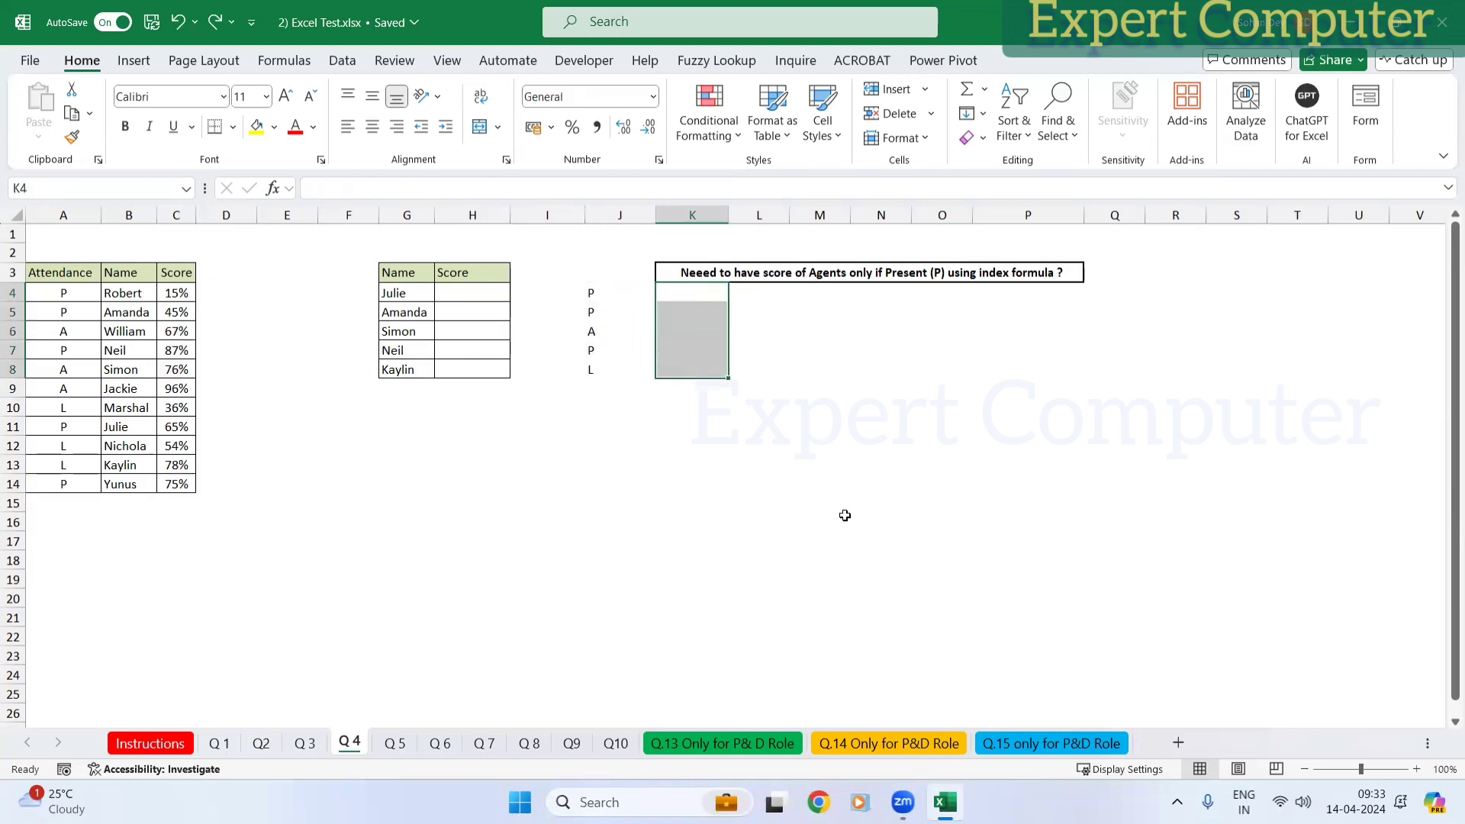
click(695, 292)
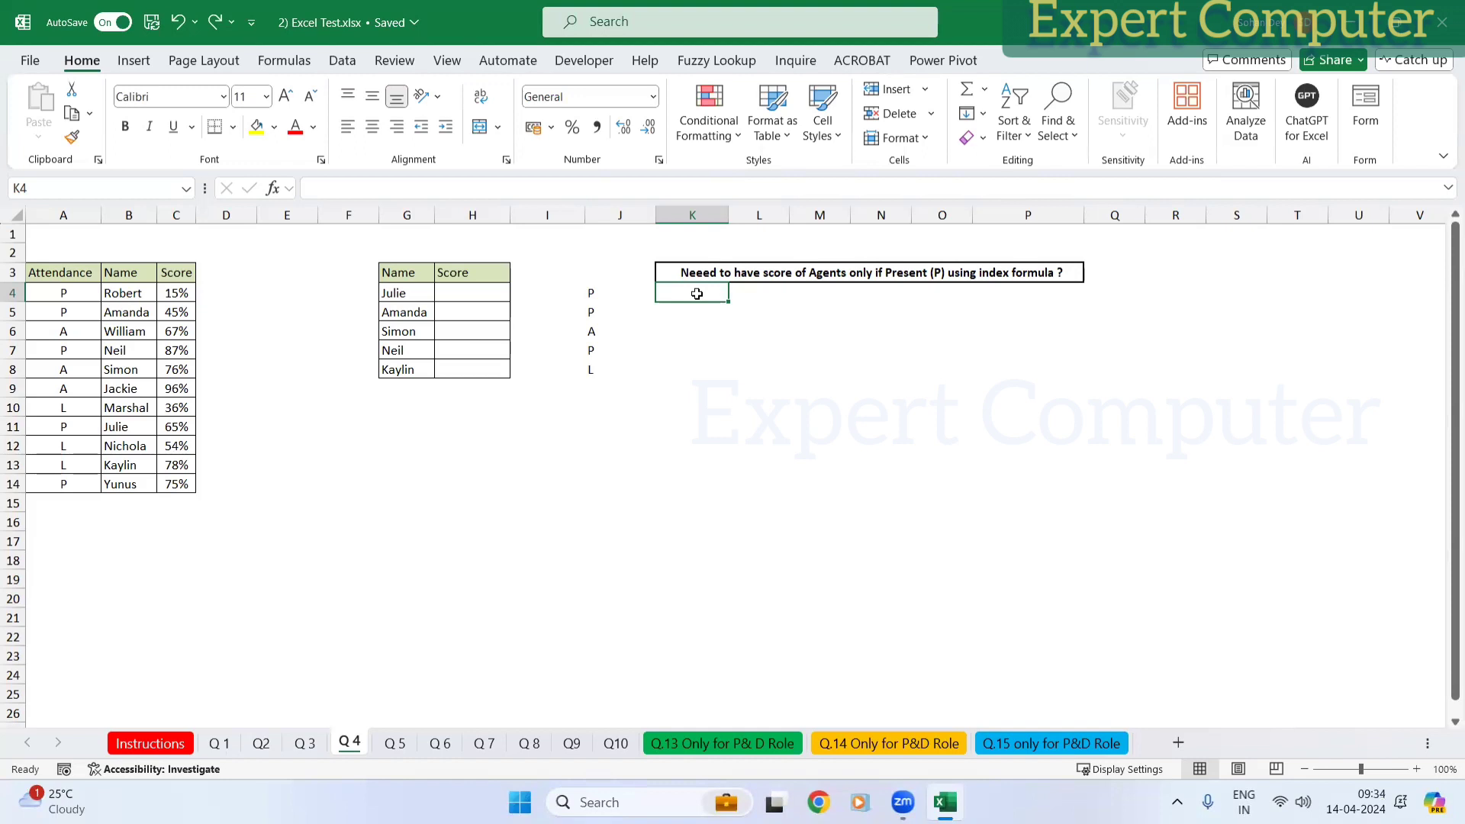
Step: Copy the complete formula text of J4 without altering the cell
click(600, 293)
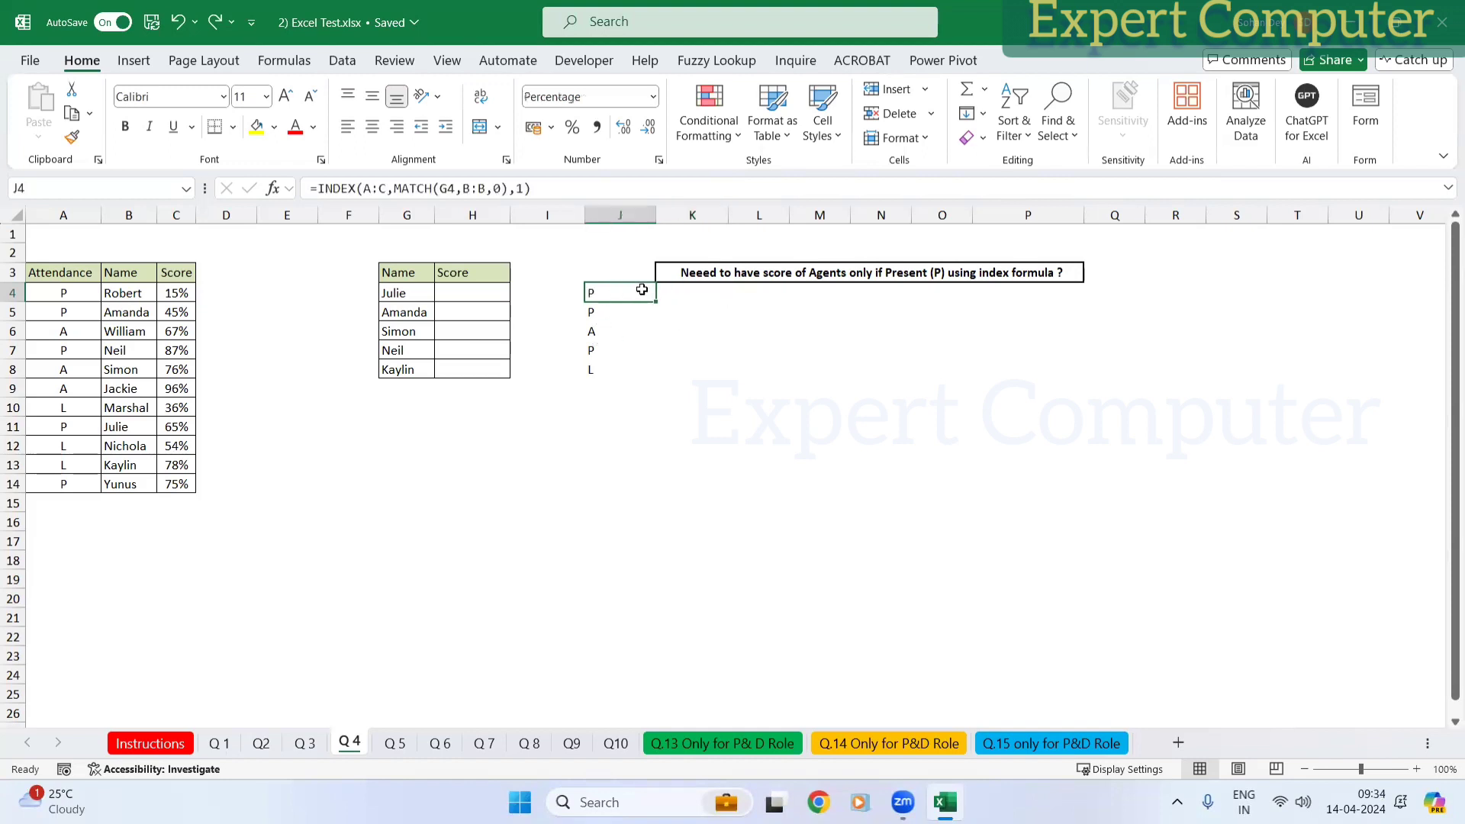
drag(545, 188, 319, 188)
click(314, 189)
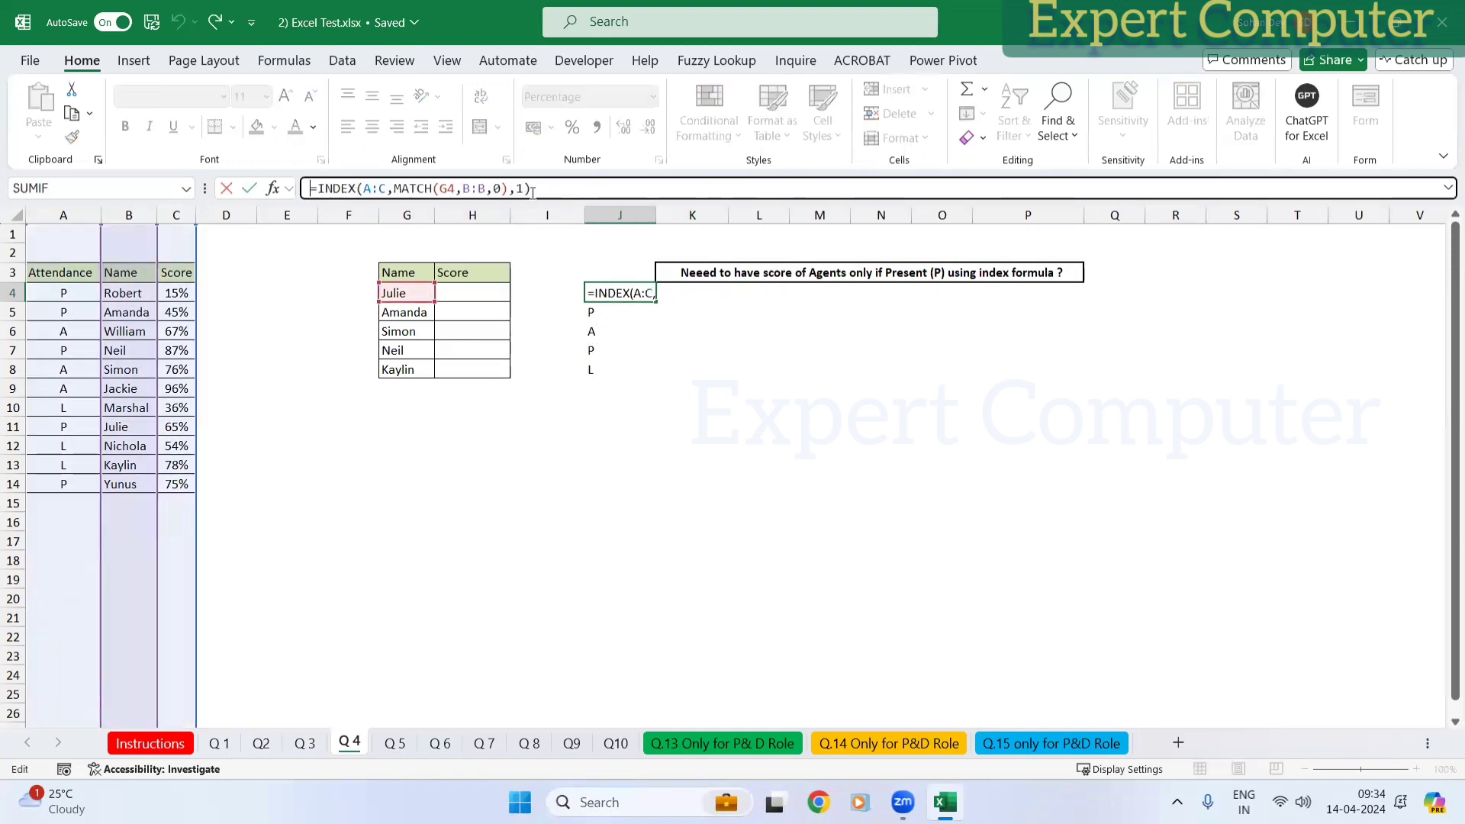
drag(557, 188, 309, 188)
key(ctrl+c)
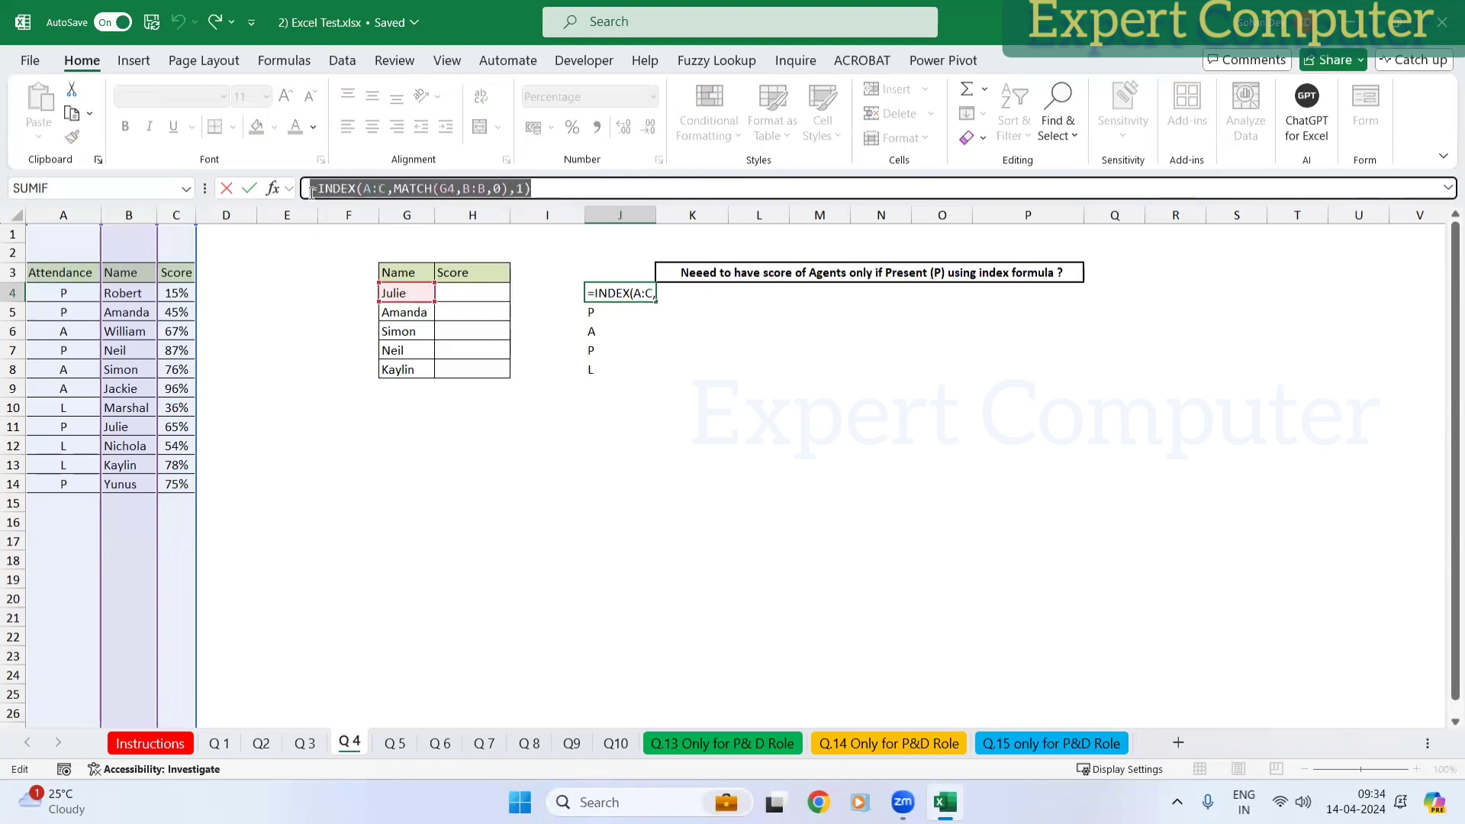
key(Escape)
Step: Paste the formula into K4 and set its column number to 3, entering =INDEX(A:C,MATCH(G4,B:B,0),3)
double_click(700, 290)
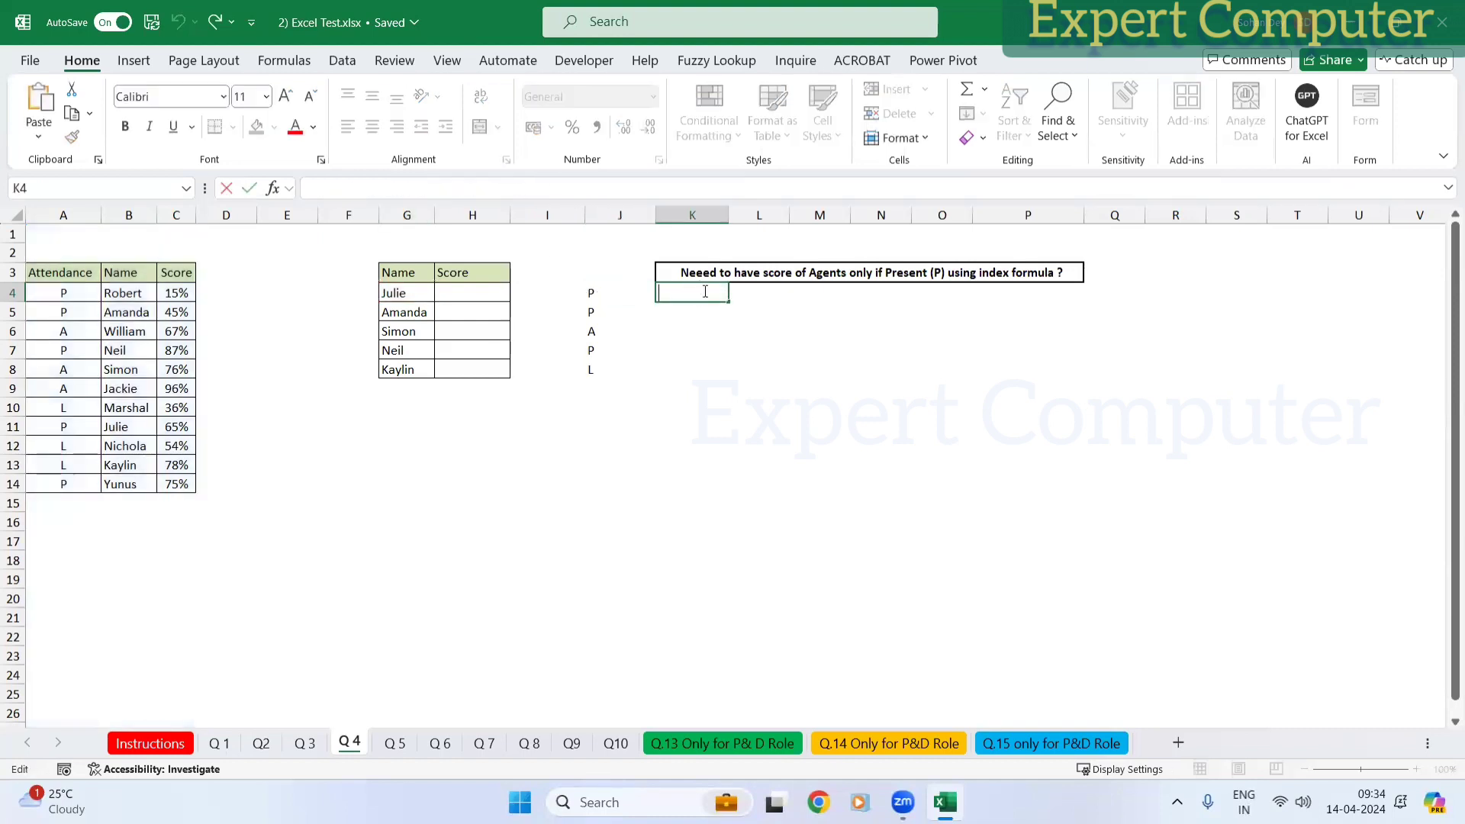
key(ctrl+v)
key(Left)
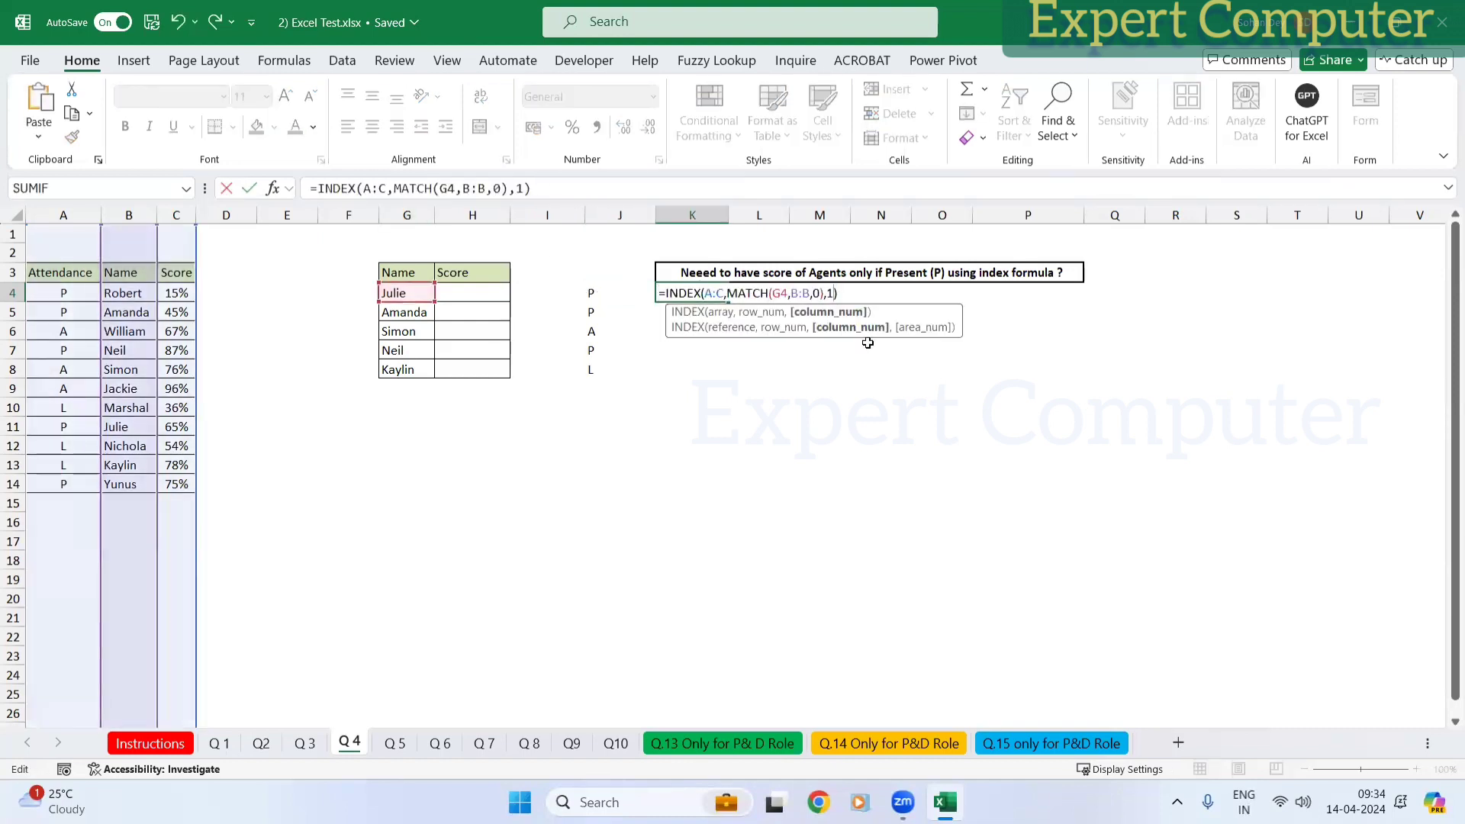
key(BackSpace)
text(3)
key(ctrl+Return)
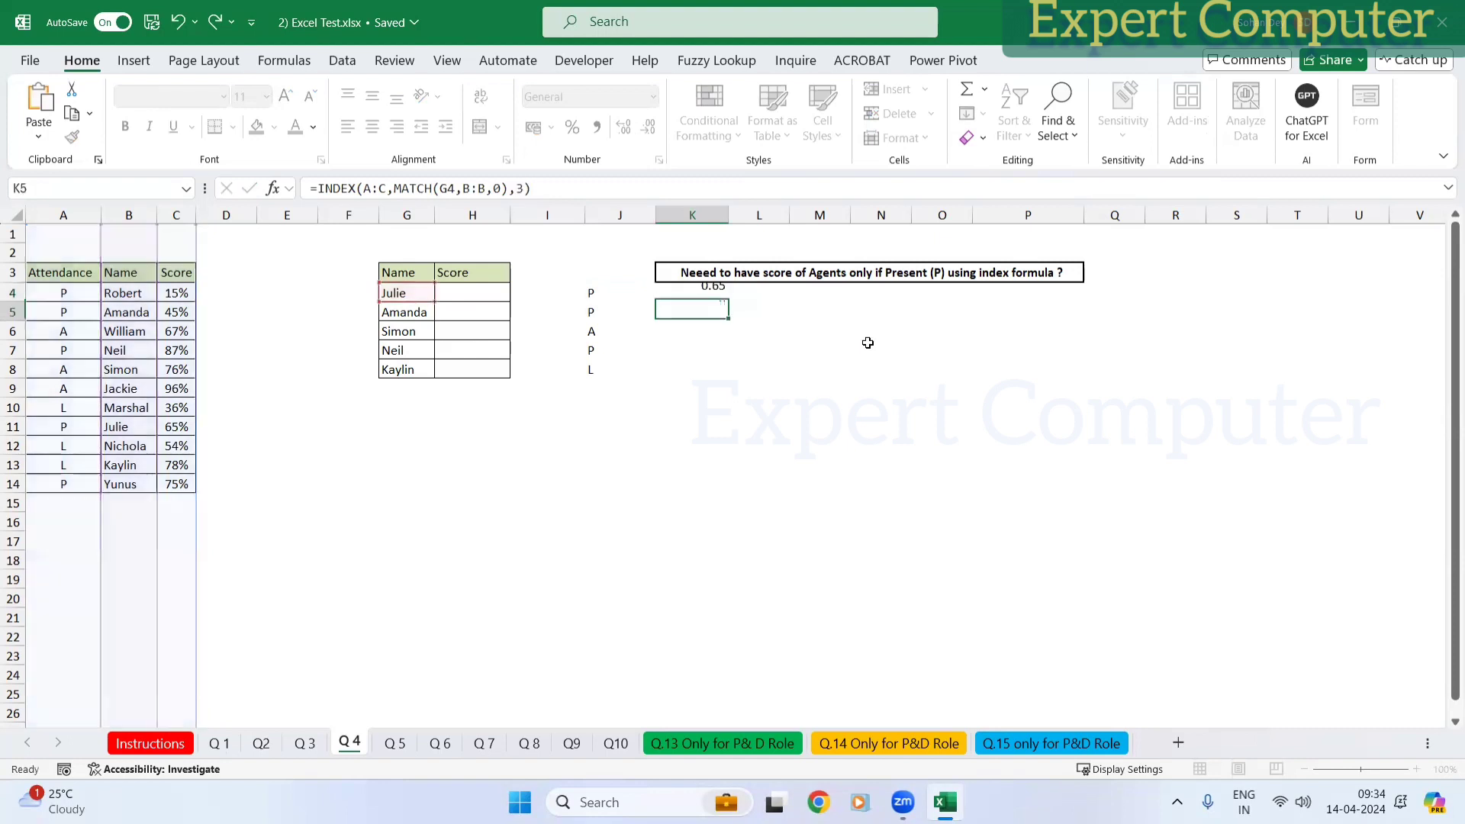
Step: Fill the score formula from K4 down to K8 and format the range as percentages
key(shift+Down)
key(shift+Down)
key(shift+Down)
key(shift+Down)
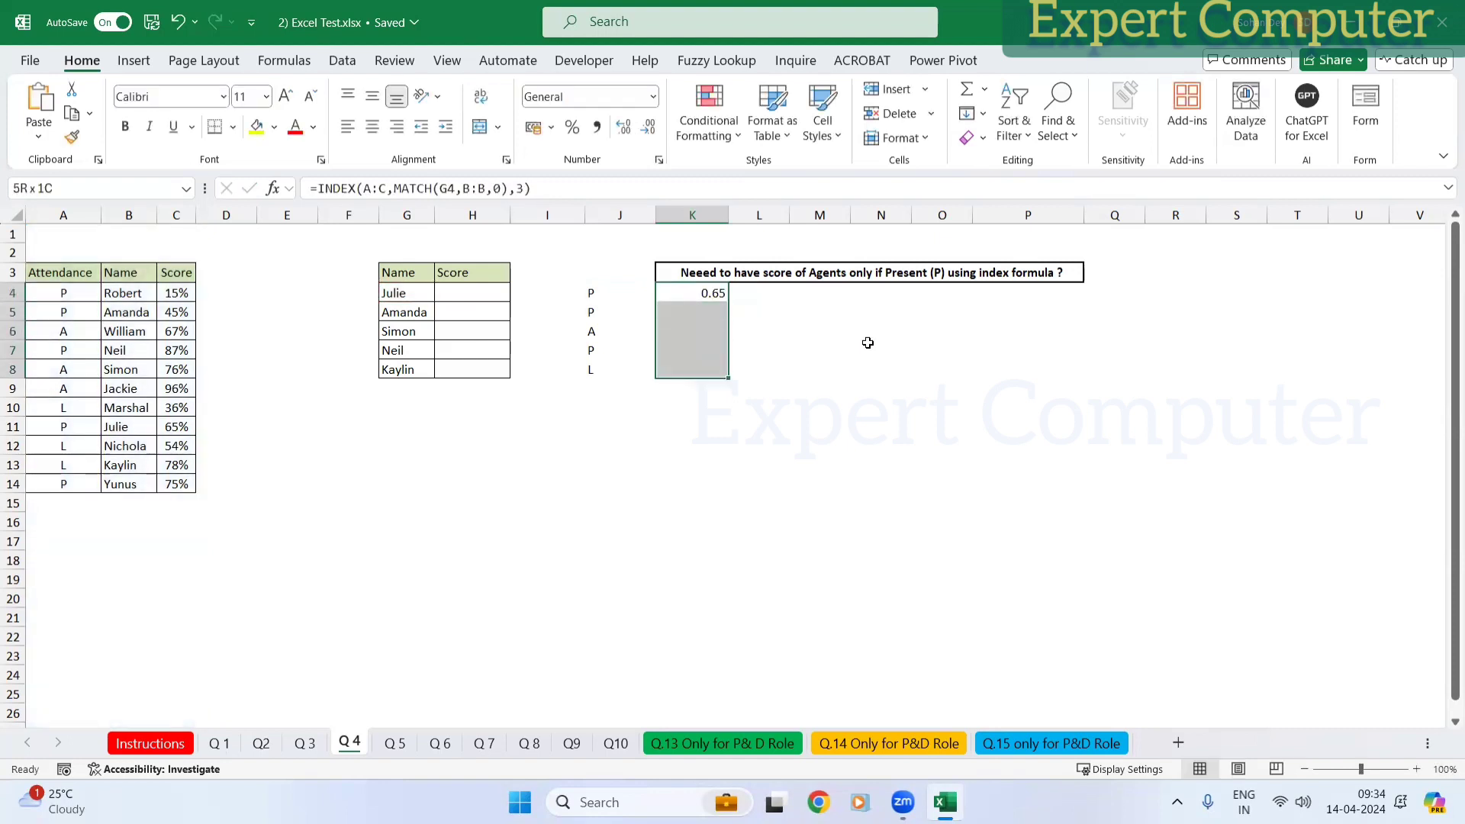
key(ctrl+d)
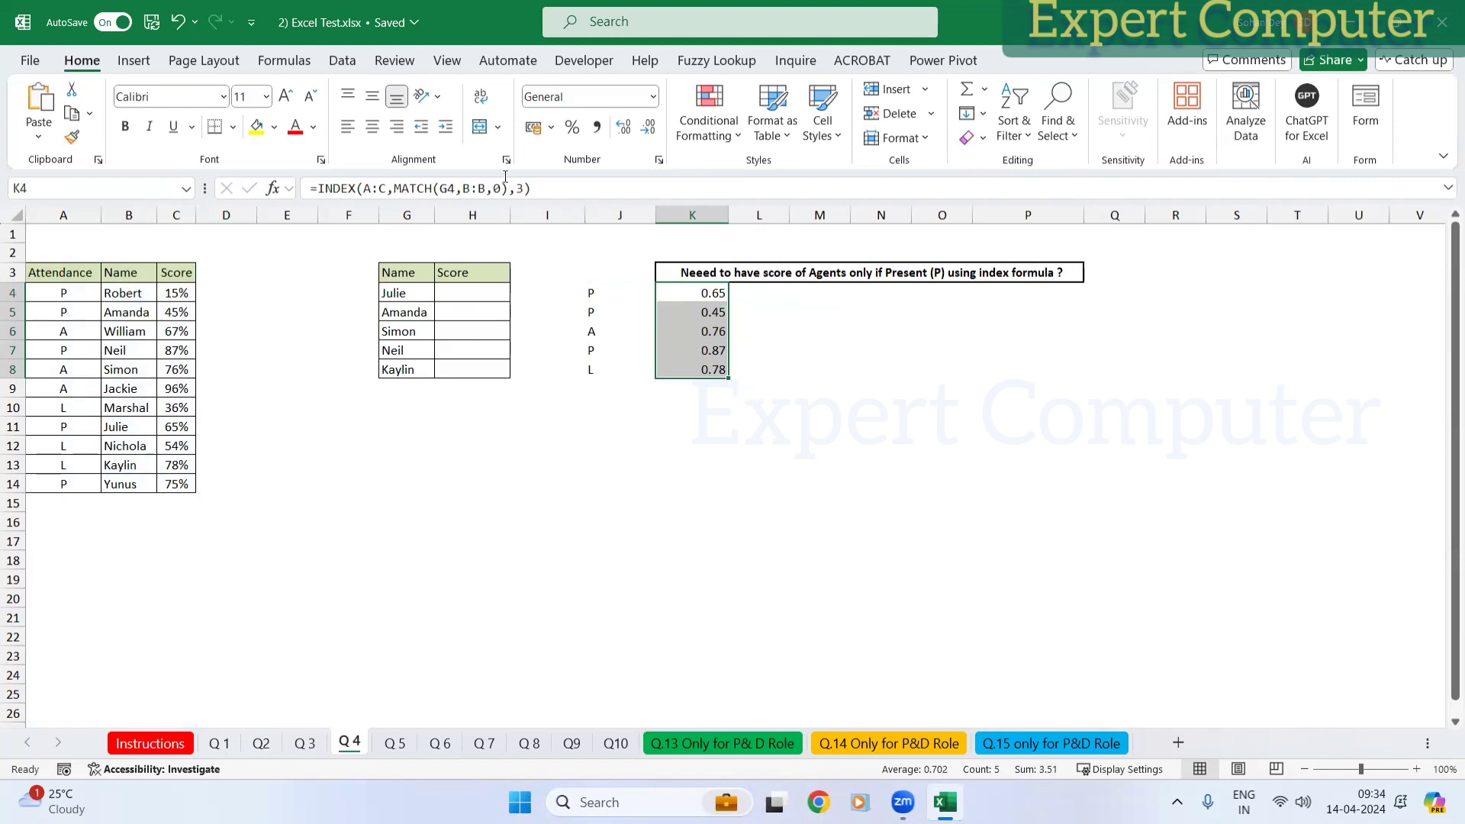
key(ctrl+shift+5)
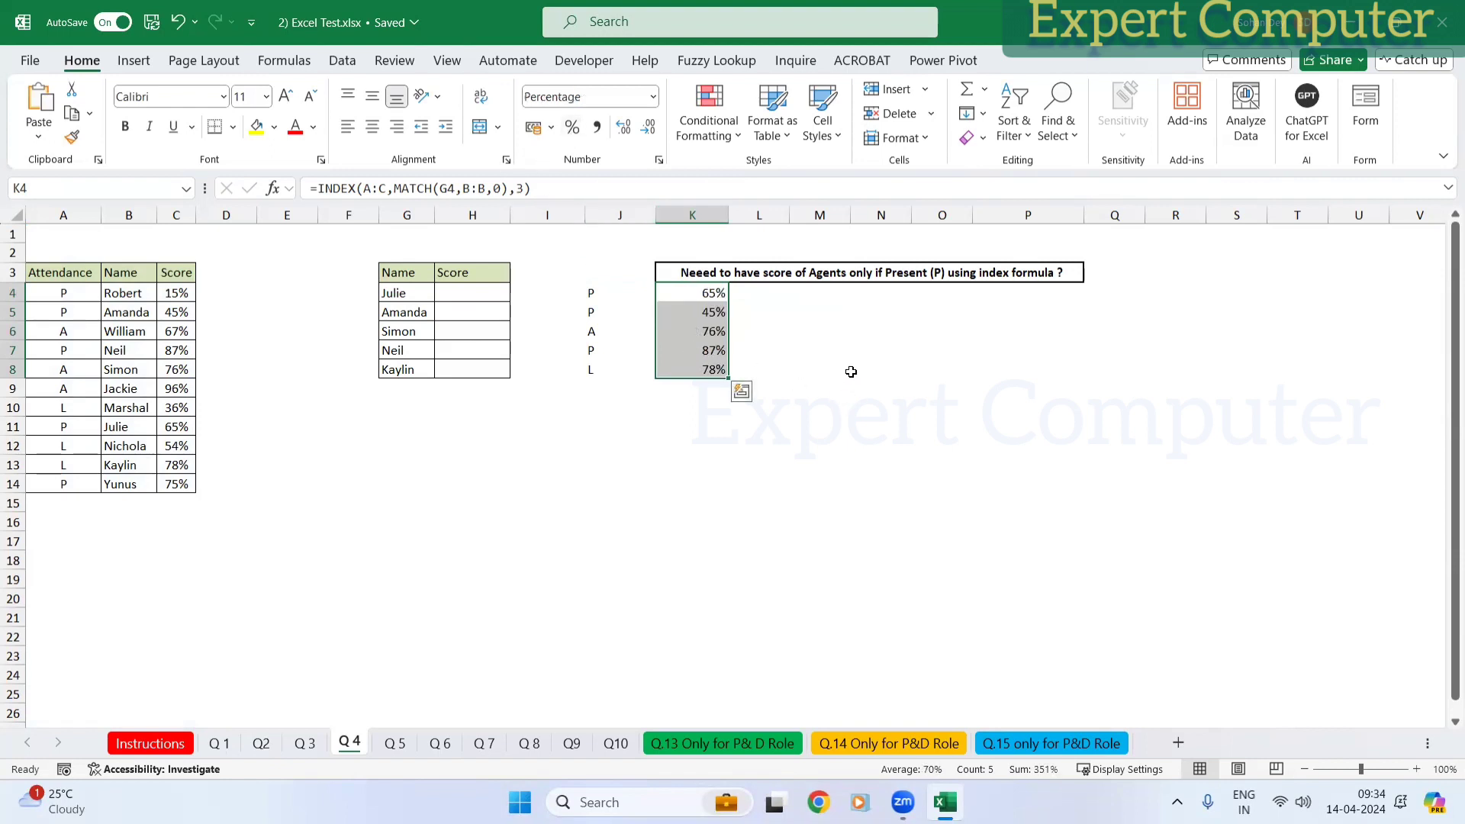
Step: In L4, start an IF formula with J4="P" as its logical test
click(784, 291)
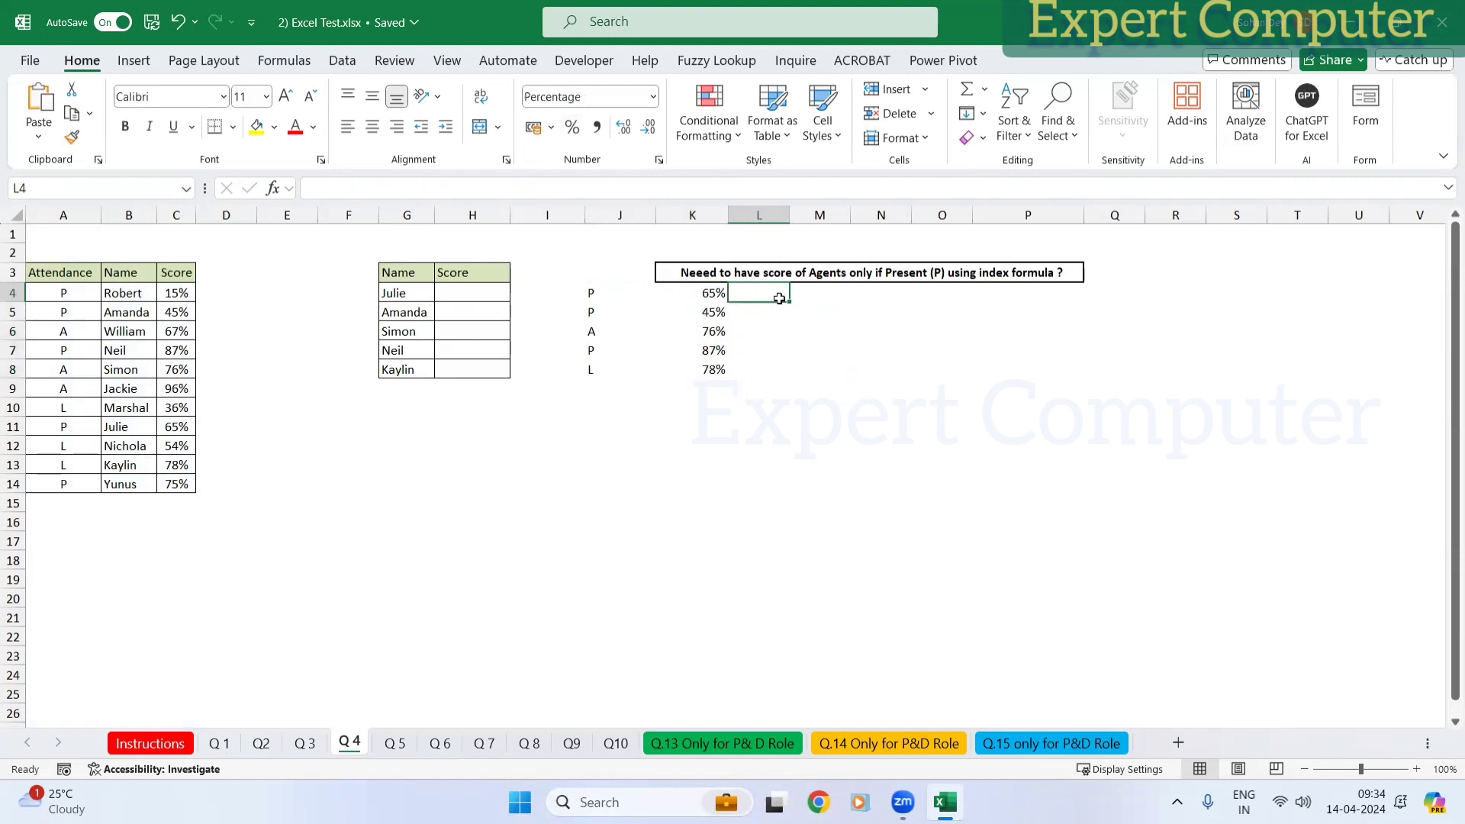
click(590, 292)
key(Right)
key(Right)
text(=)
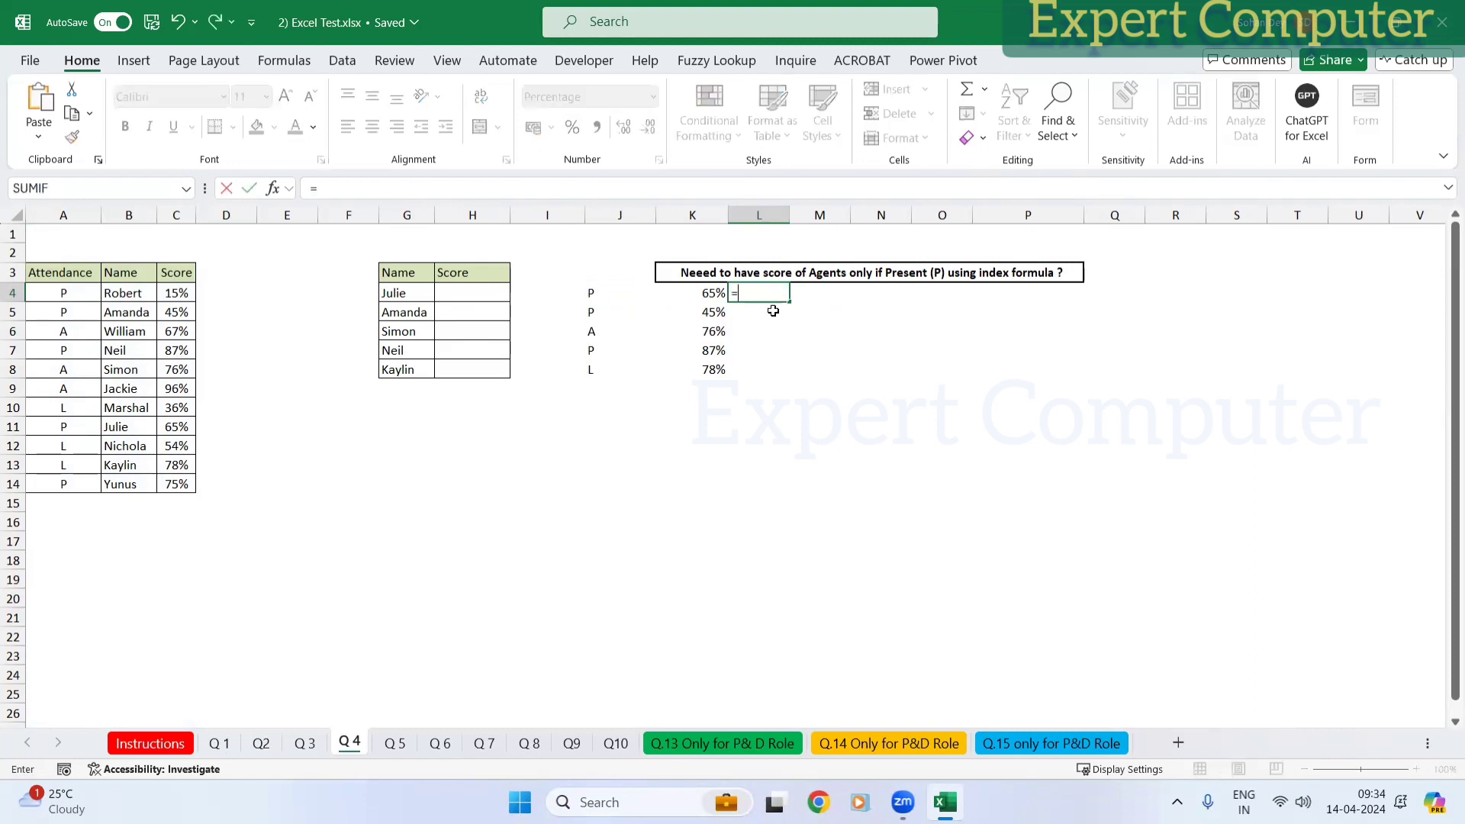
text(IF()
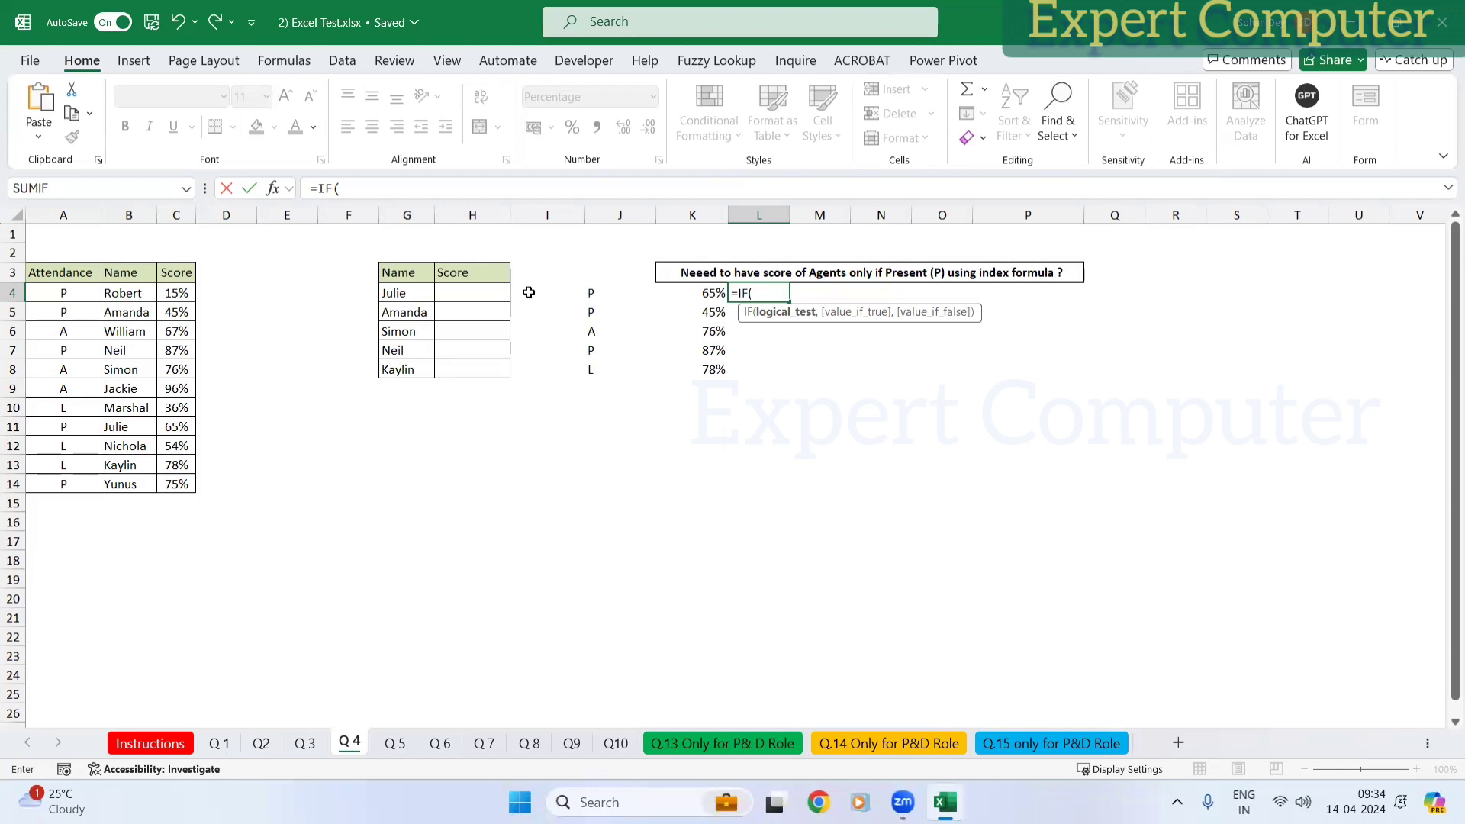
click(604, 293)
text(=)
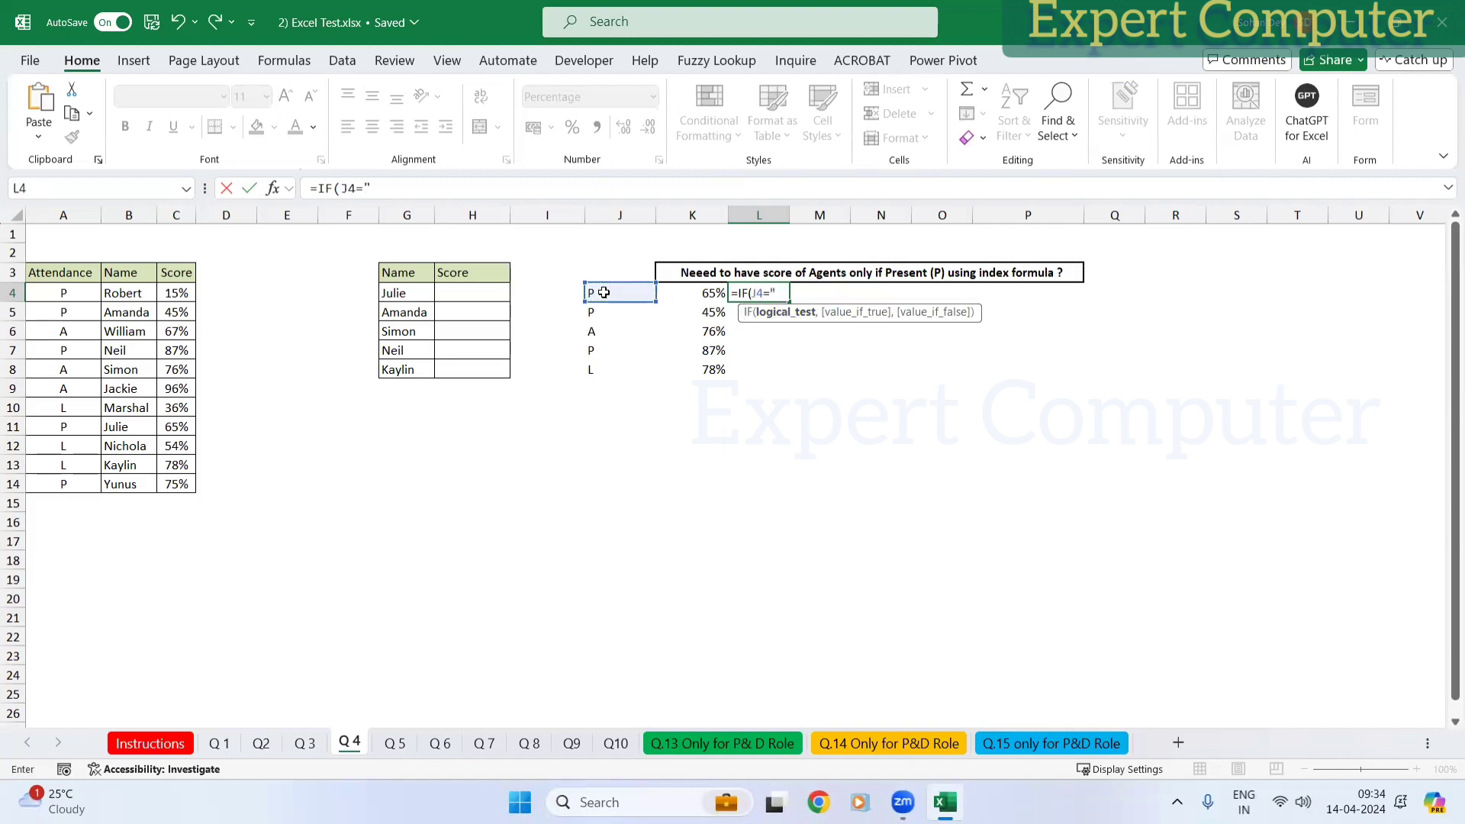
text("P",)
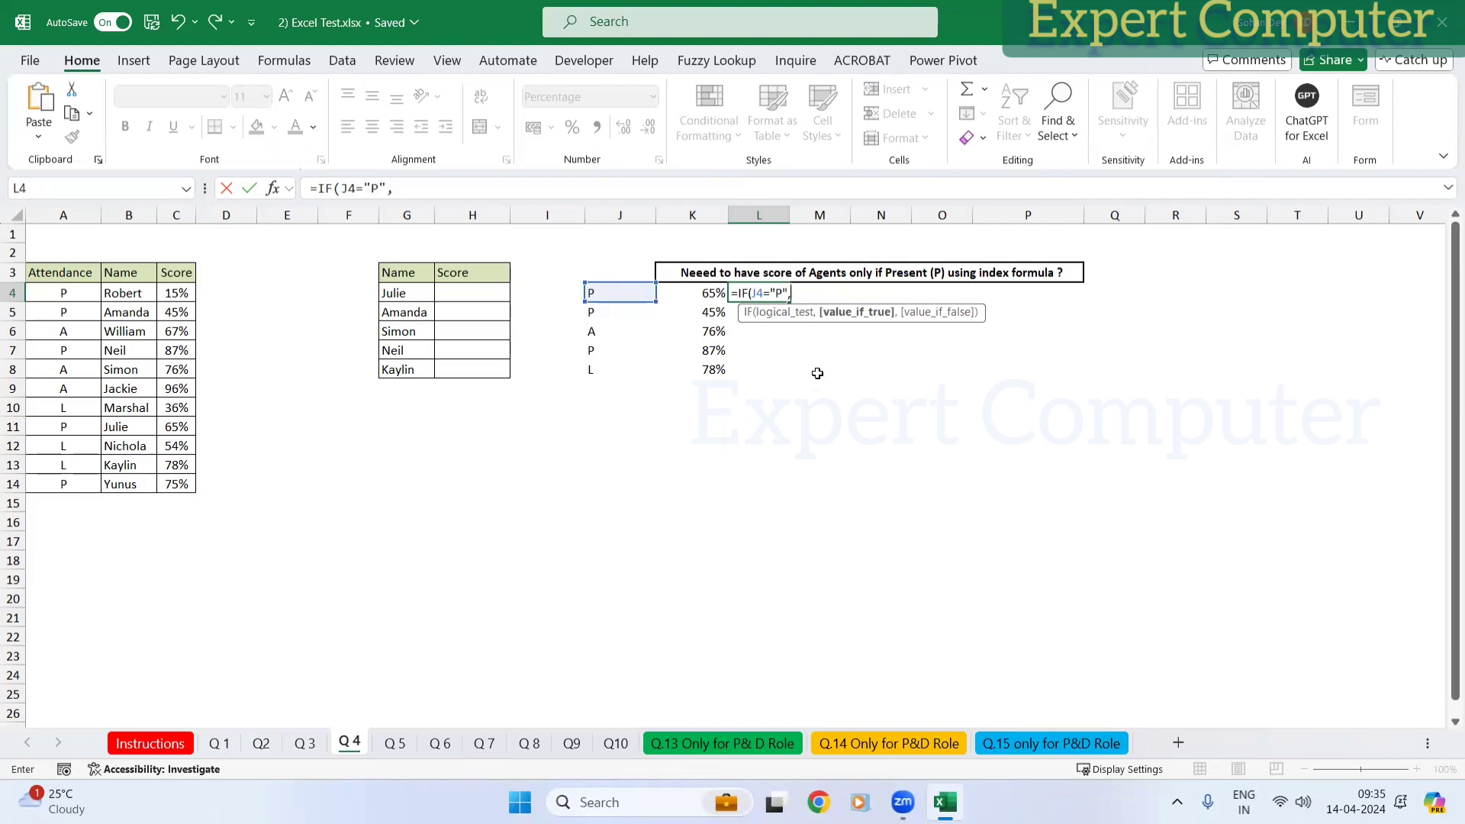
Step: Return K4 if true and an empty string if false, entering =IF(J4="P",K4,"") in L4
click(702, 294)
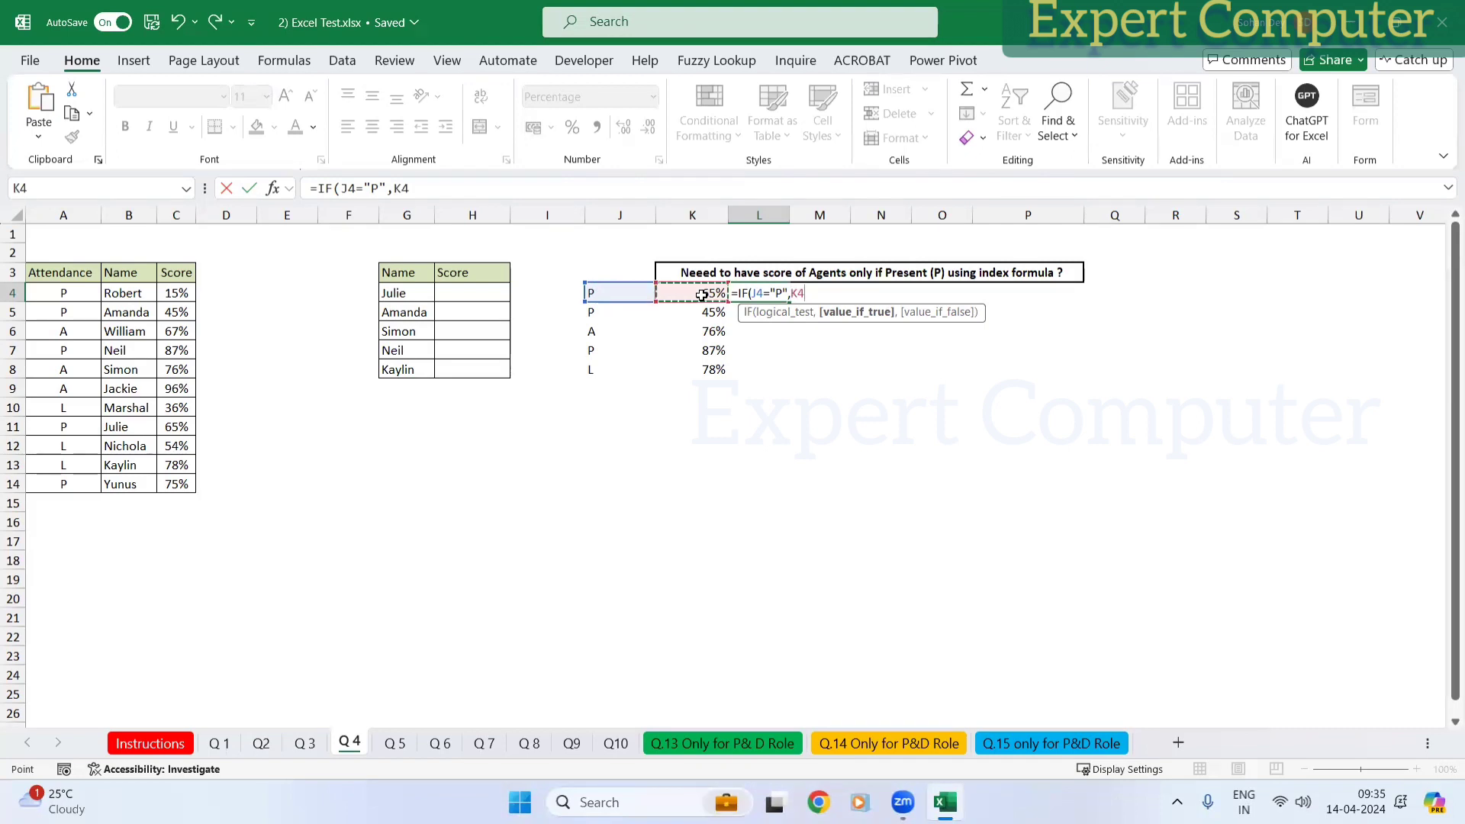
text(,)
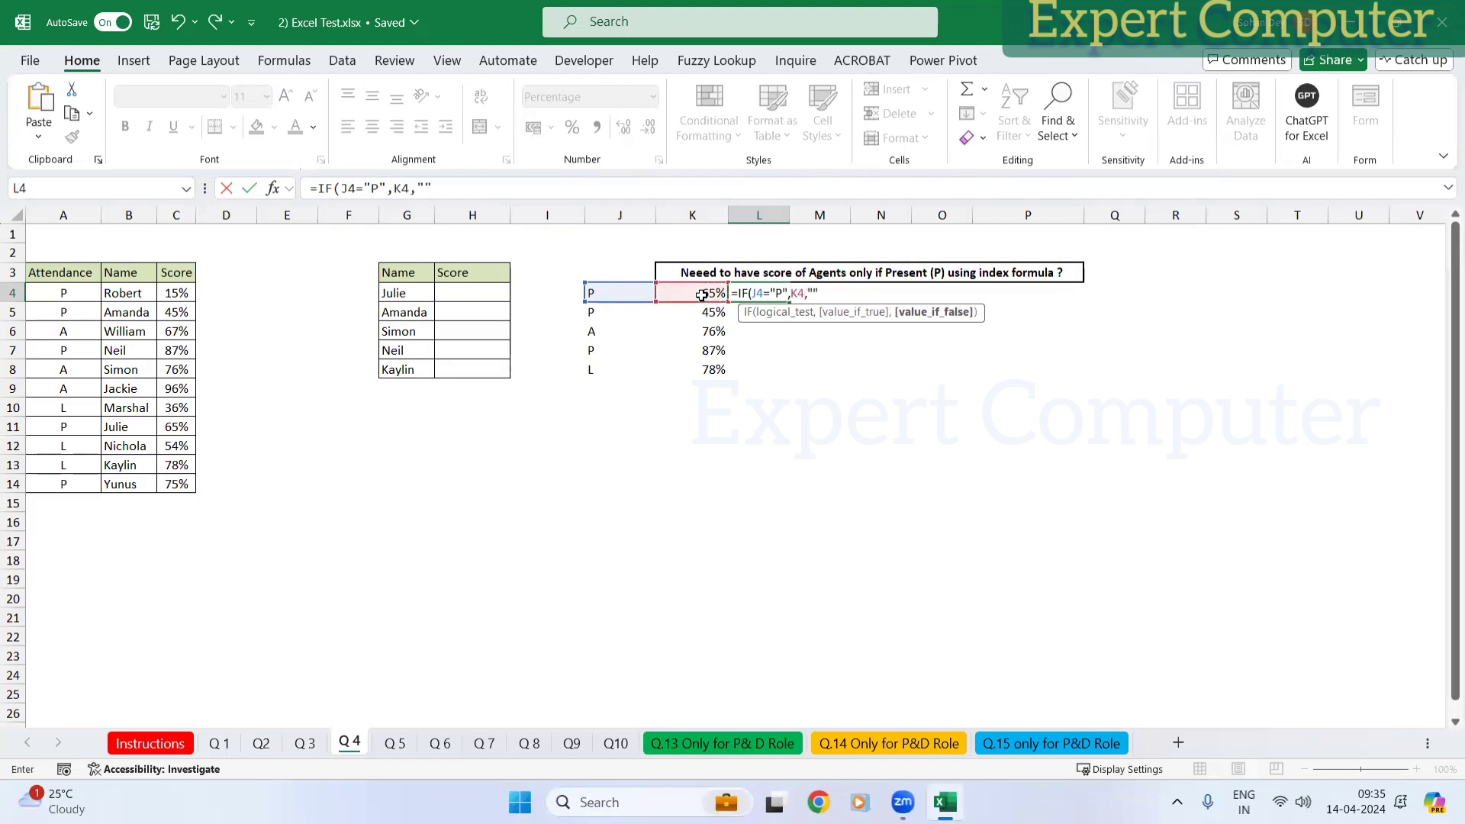
text(""))
key(ctrl+Return)
Step: Fill the IF formula from L4 down to L8 and reselect L4
key(shift+Down)
key(shift+Down)
key(shift+Down)
key(shift+Down)
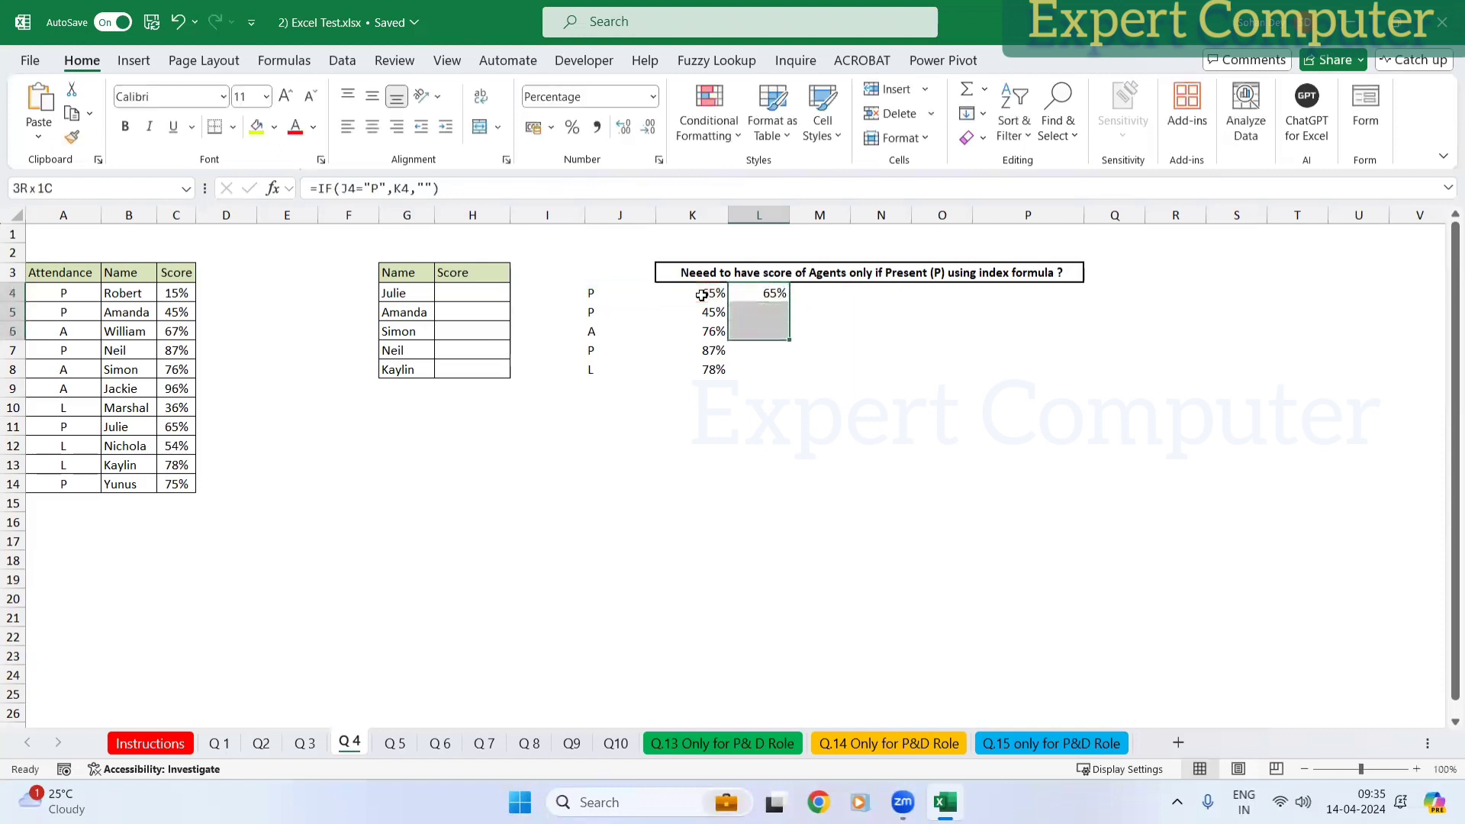
key(ctrl+d)
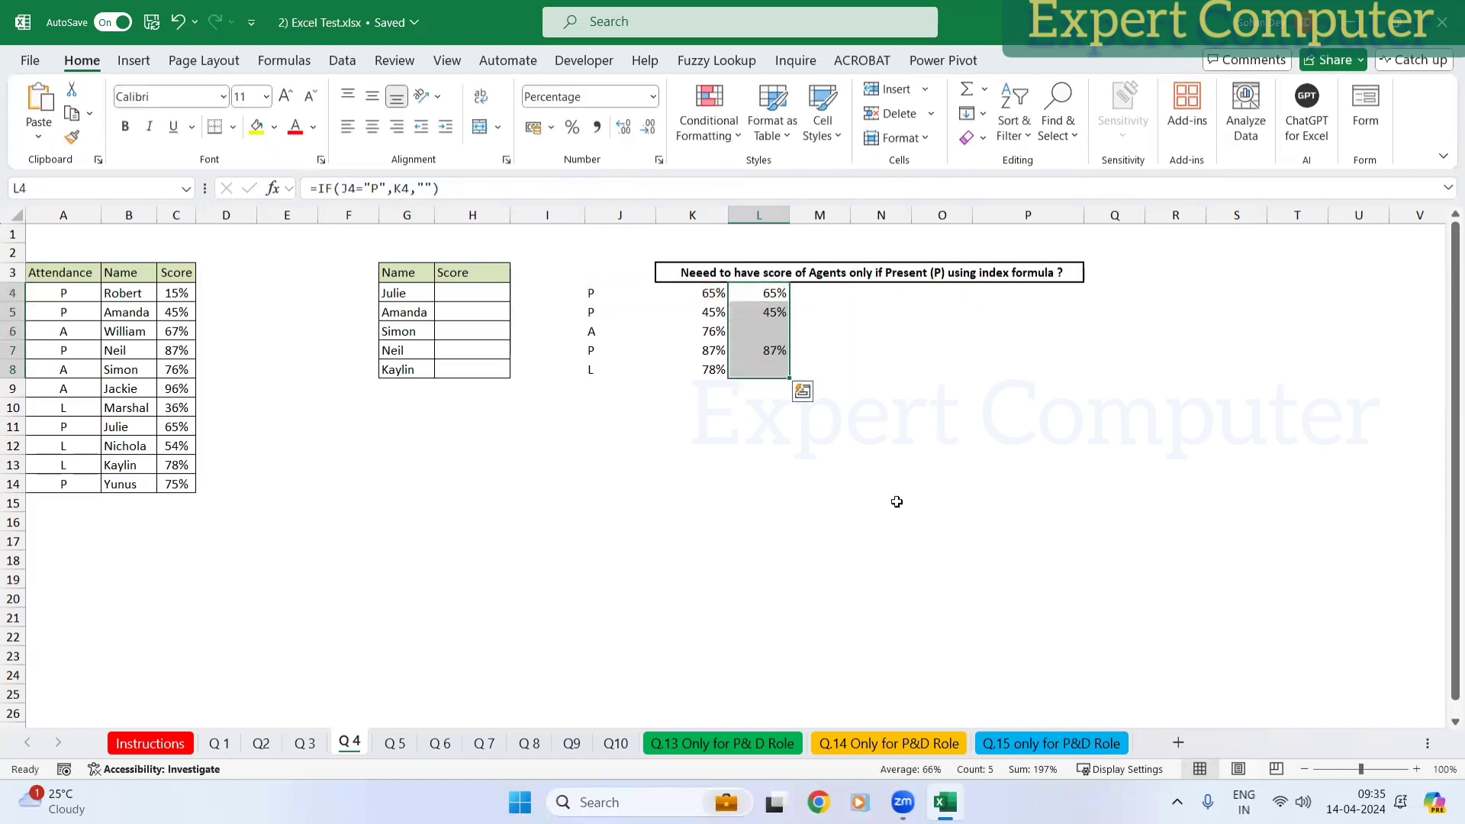
click(766, 298)
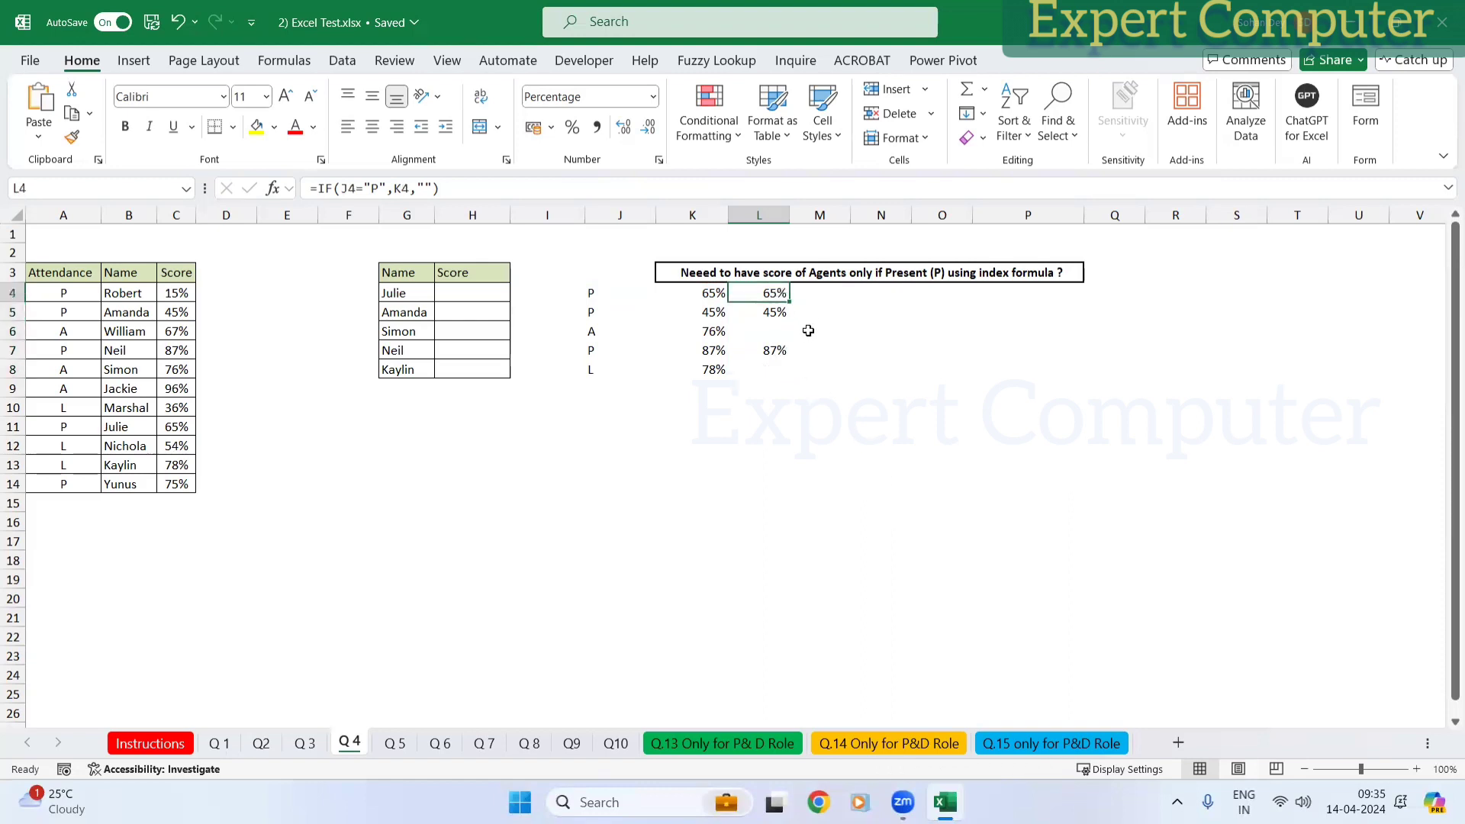
Step: Copy the INDEX/MATCH score expression from K4 without its equals sign, leaving the cell unchanged
key(F2)
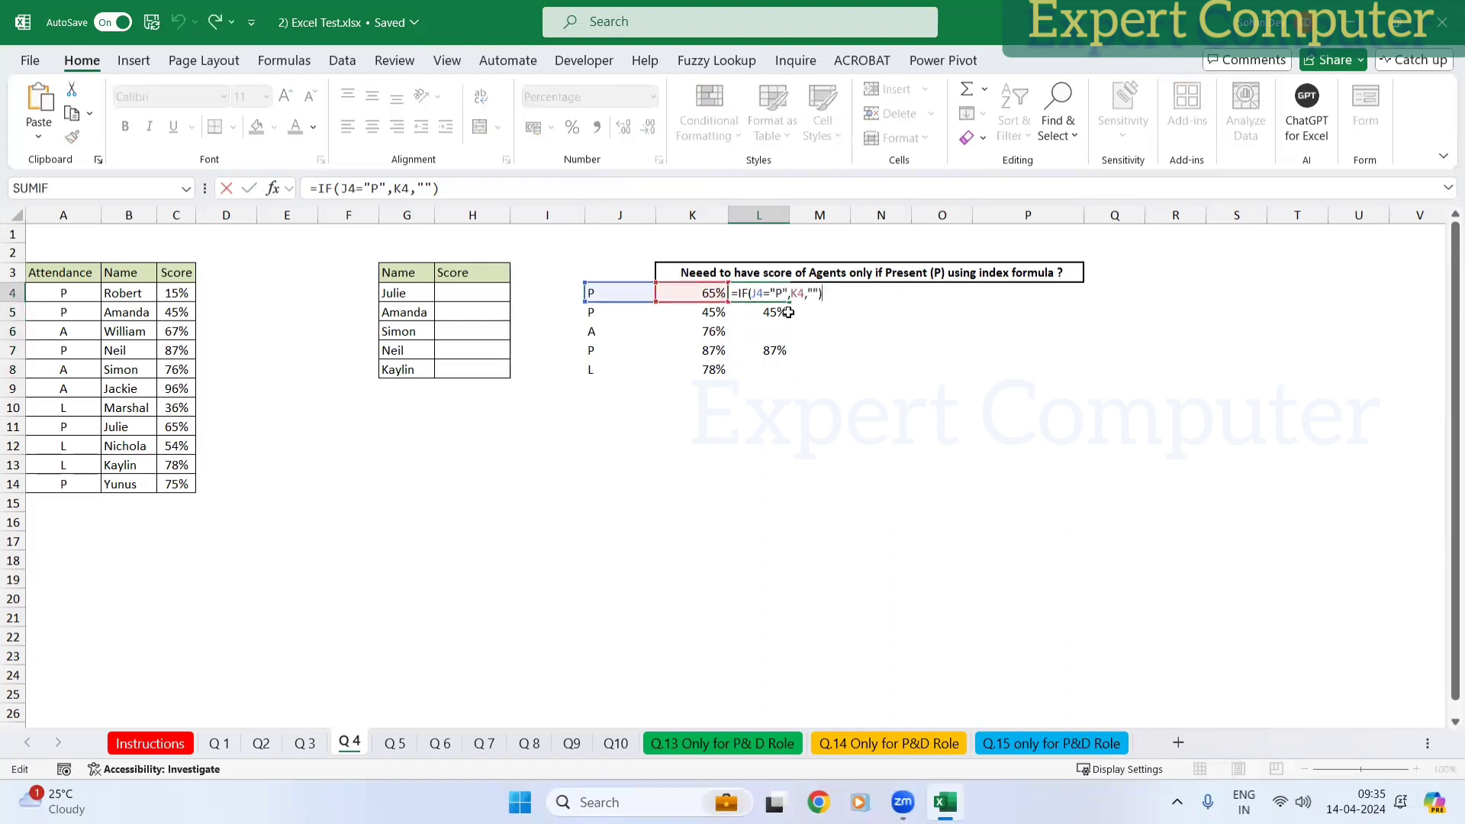
double_click(799, 292)
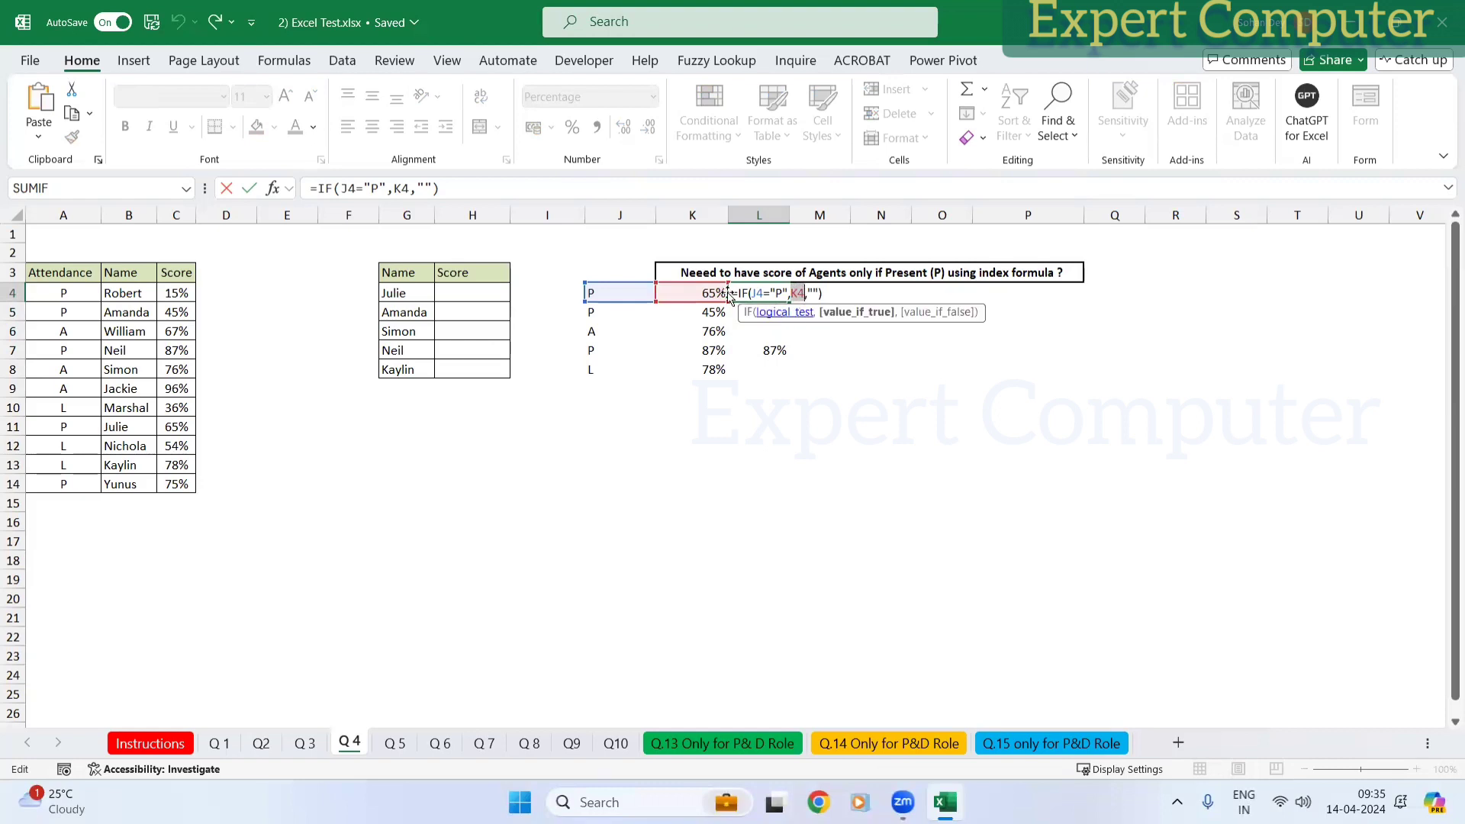
key(Escape)
click(694, 293)
key(F2)
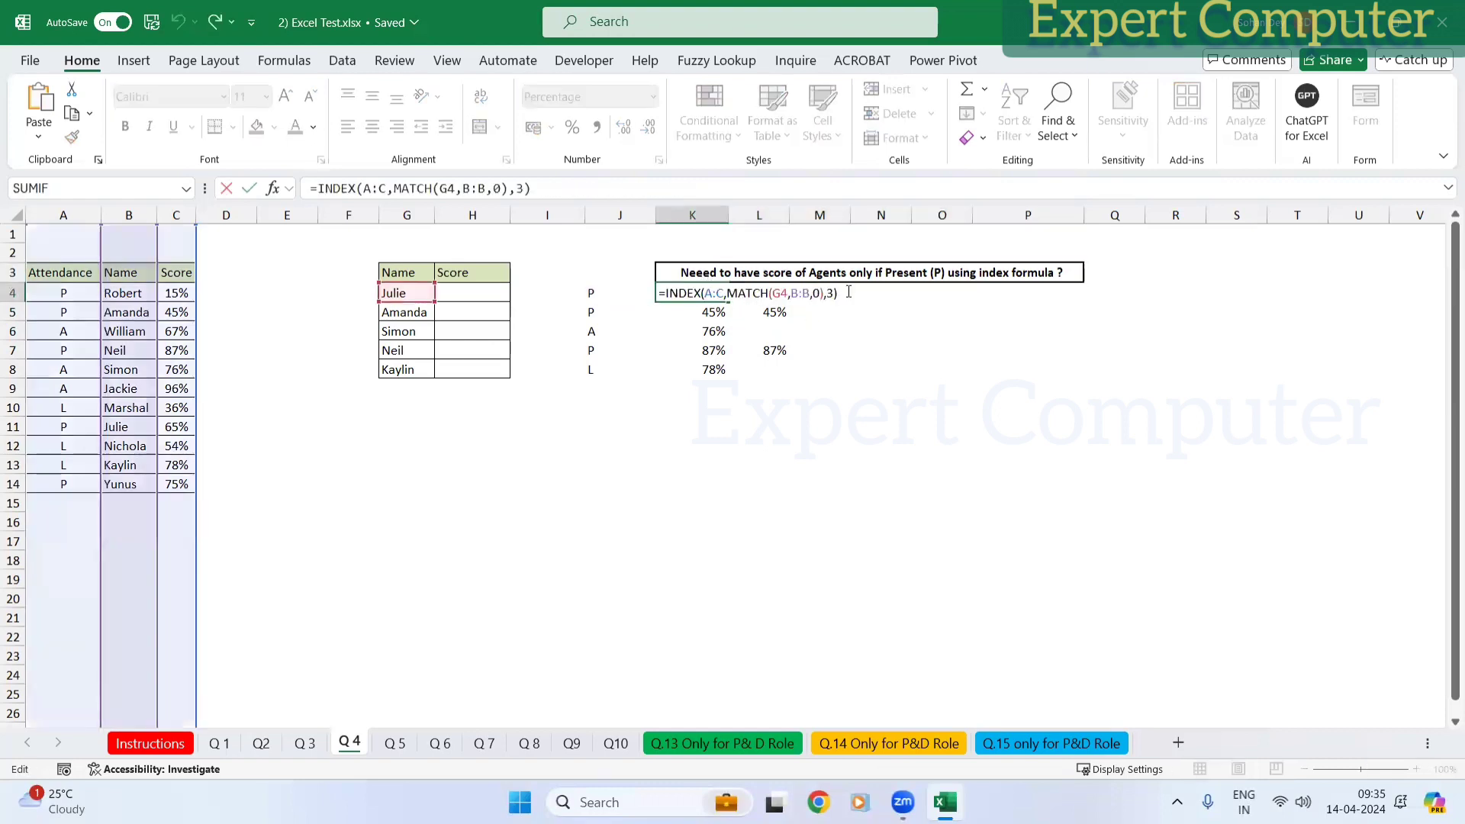
drag(839, 293, 665, 295)
key(ctrl+c)
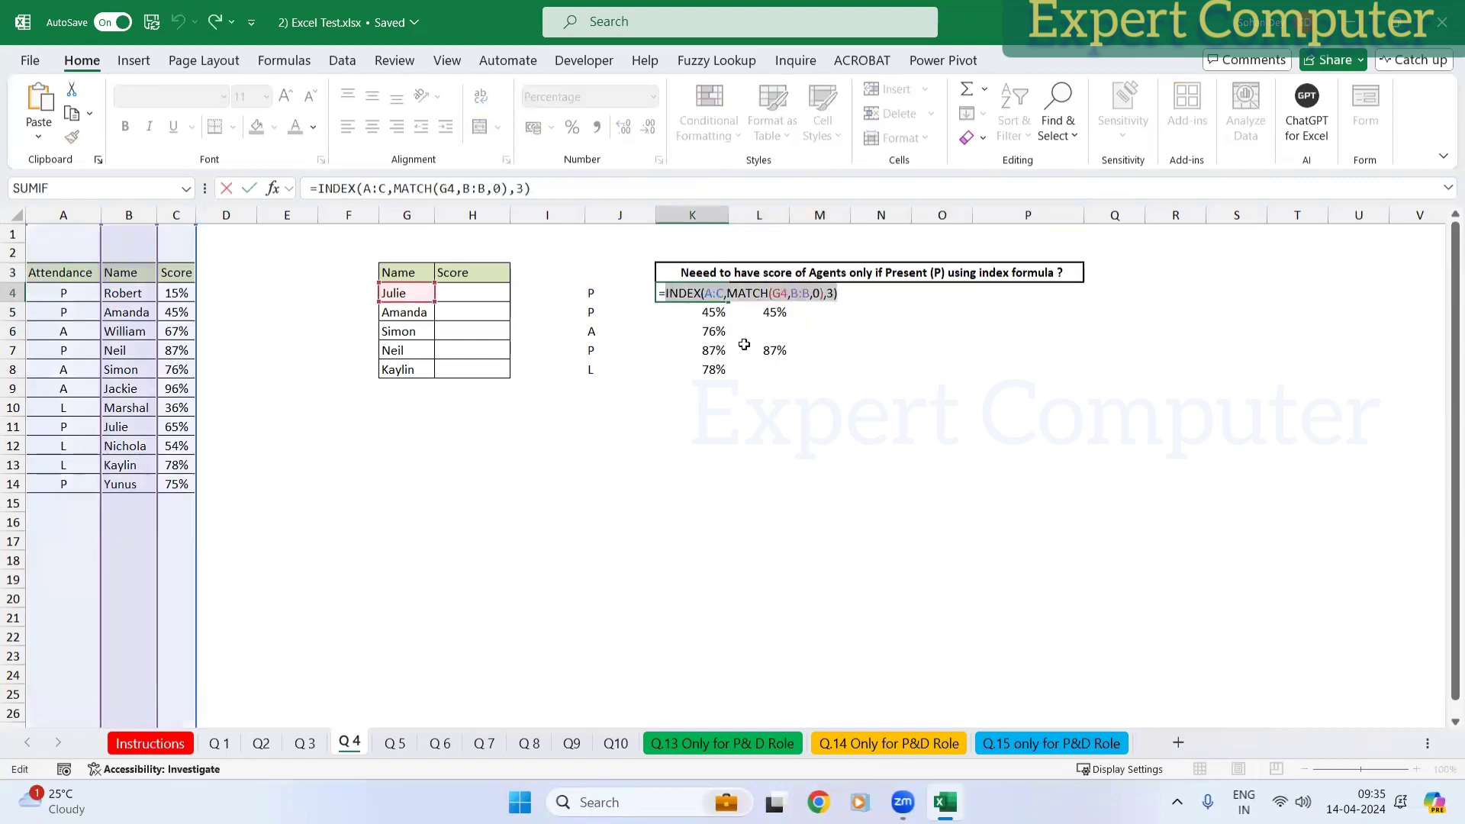
key(Escape)
Step: Replace the K4 reference in L4's IF formula with INDEX(A:C,MATCH(G4,B:B,0),3) and extend the formula over L4:L8
double_click(772, 294)
click(797, 295)
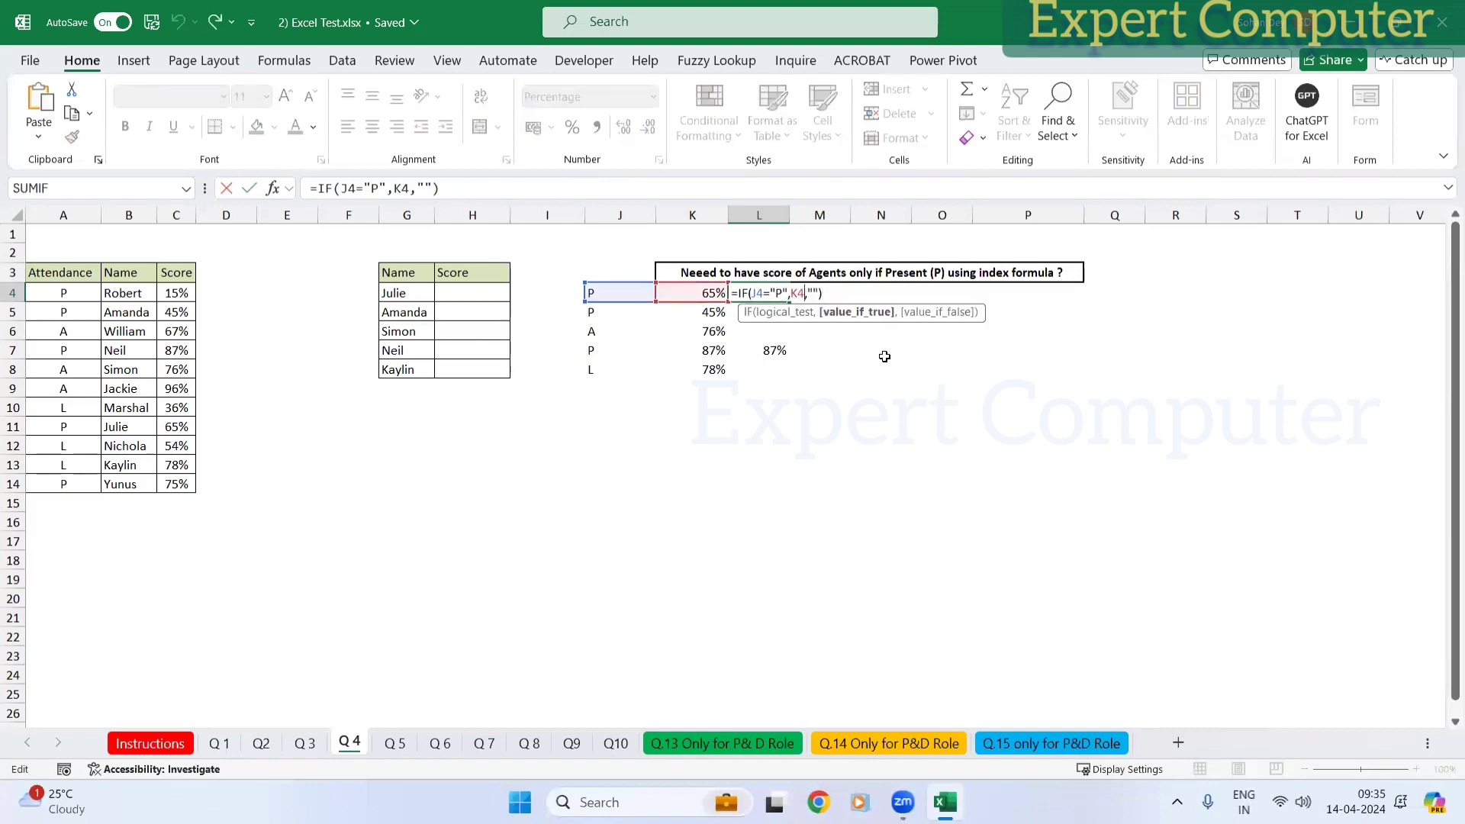
key(shift+Left)
key(shift+Left)
key(ctrl+v)
key(ctrl+Return)
key(shift+Down)
key(shift+Down)
key(shift+Down)
key(shift+Down)
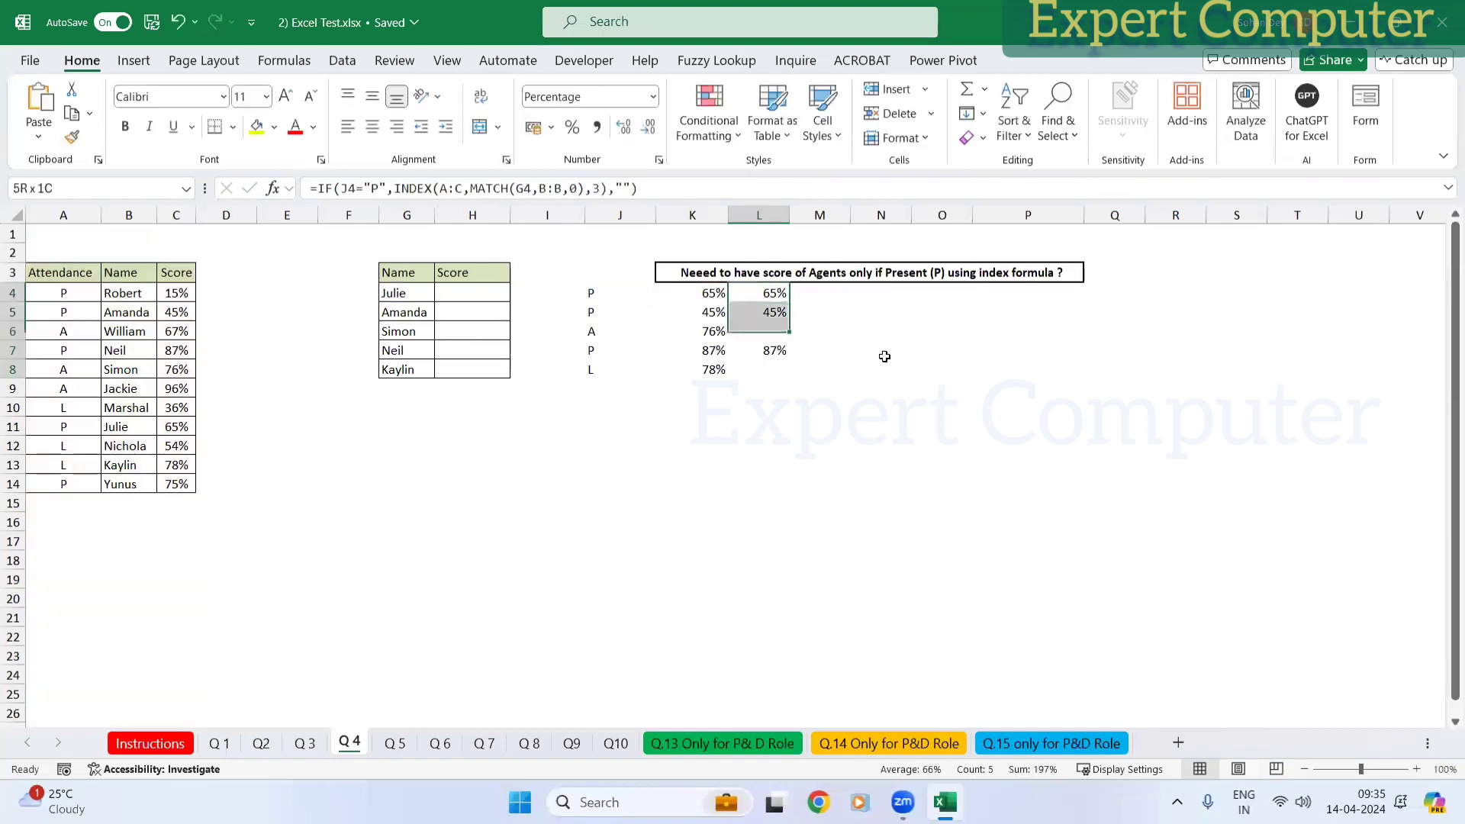
Step: Clear the helper scores in K4:K8
key(Left)
key(shift+Down)
key(shift+Down)
key(shift+Down)
key(shift+Down)
key(Delete)
key(Left)
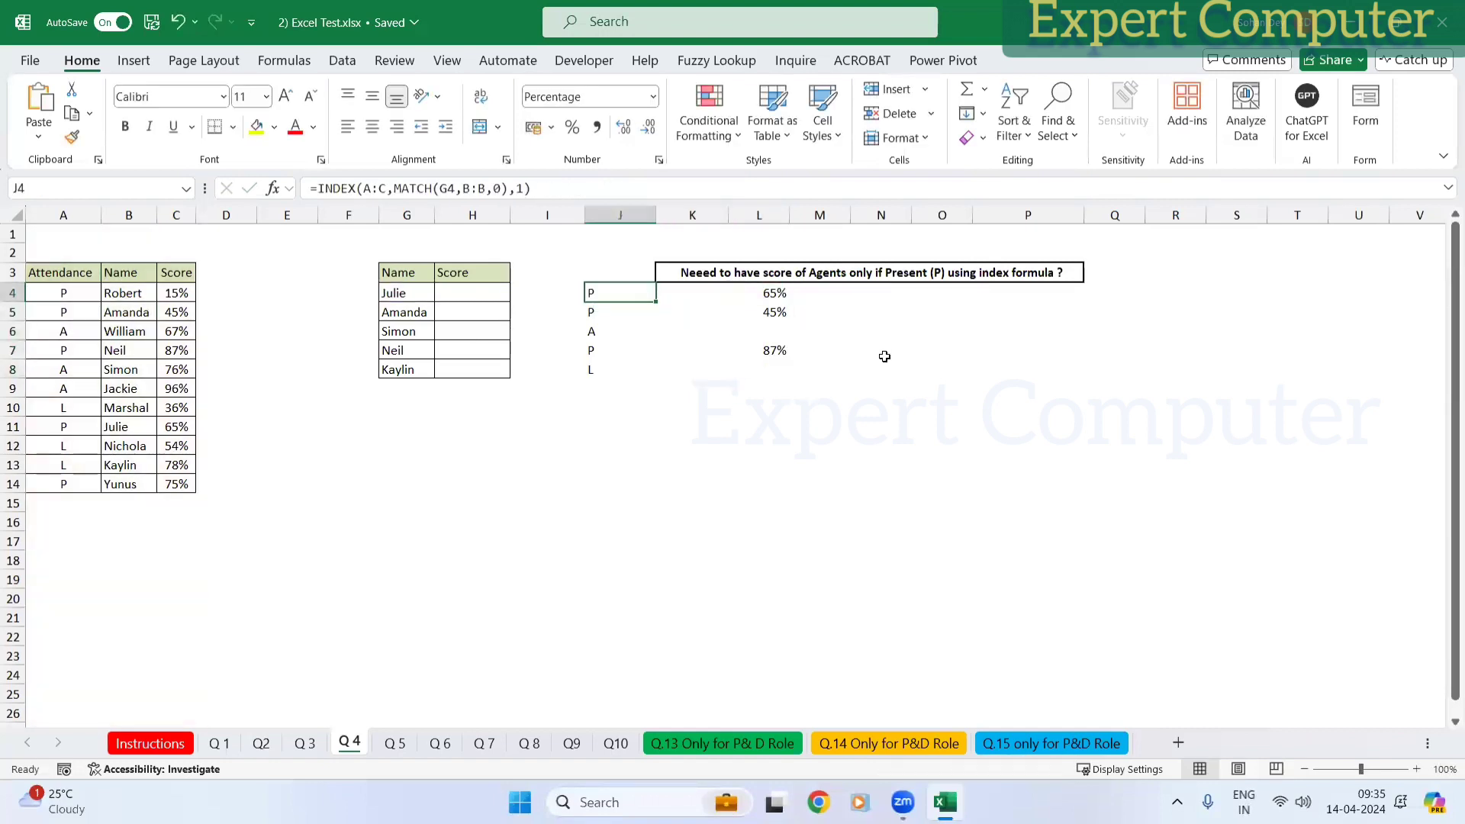
Step: Copy the INDEX/MATCH attendance expression from J4 without its equals sign
key(Right)
key(Right)
key(F2)
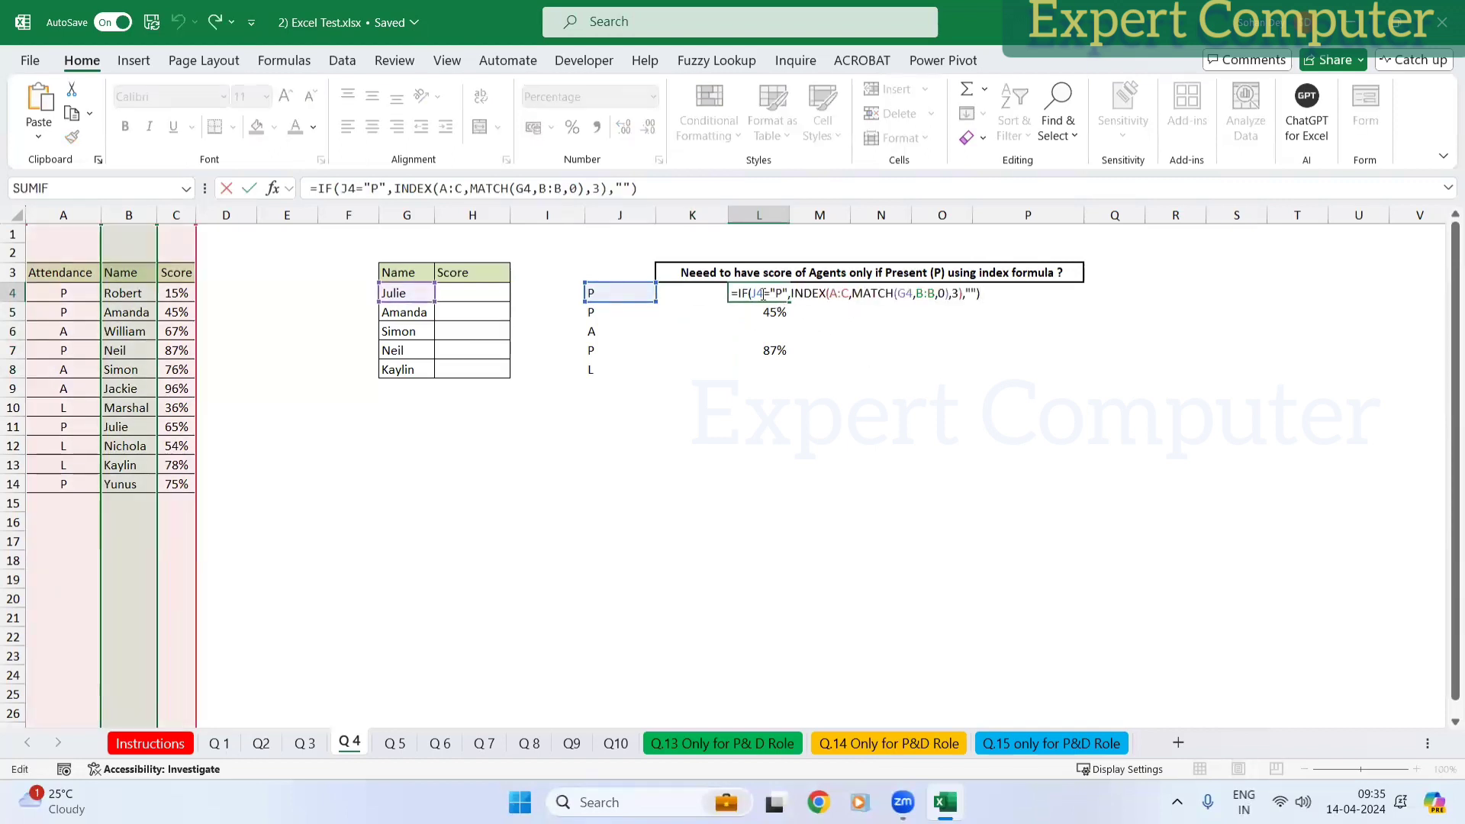
key(Escape)
click(599, 293)
key(F1)
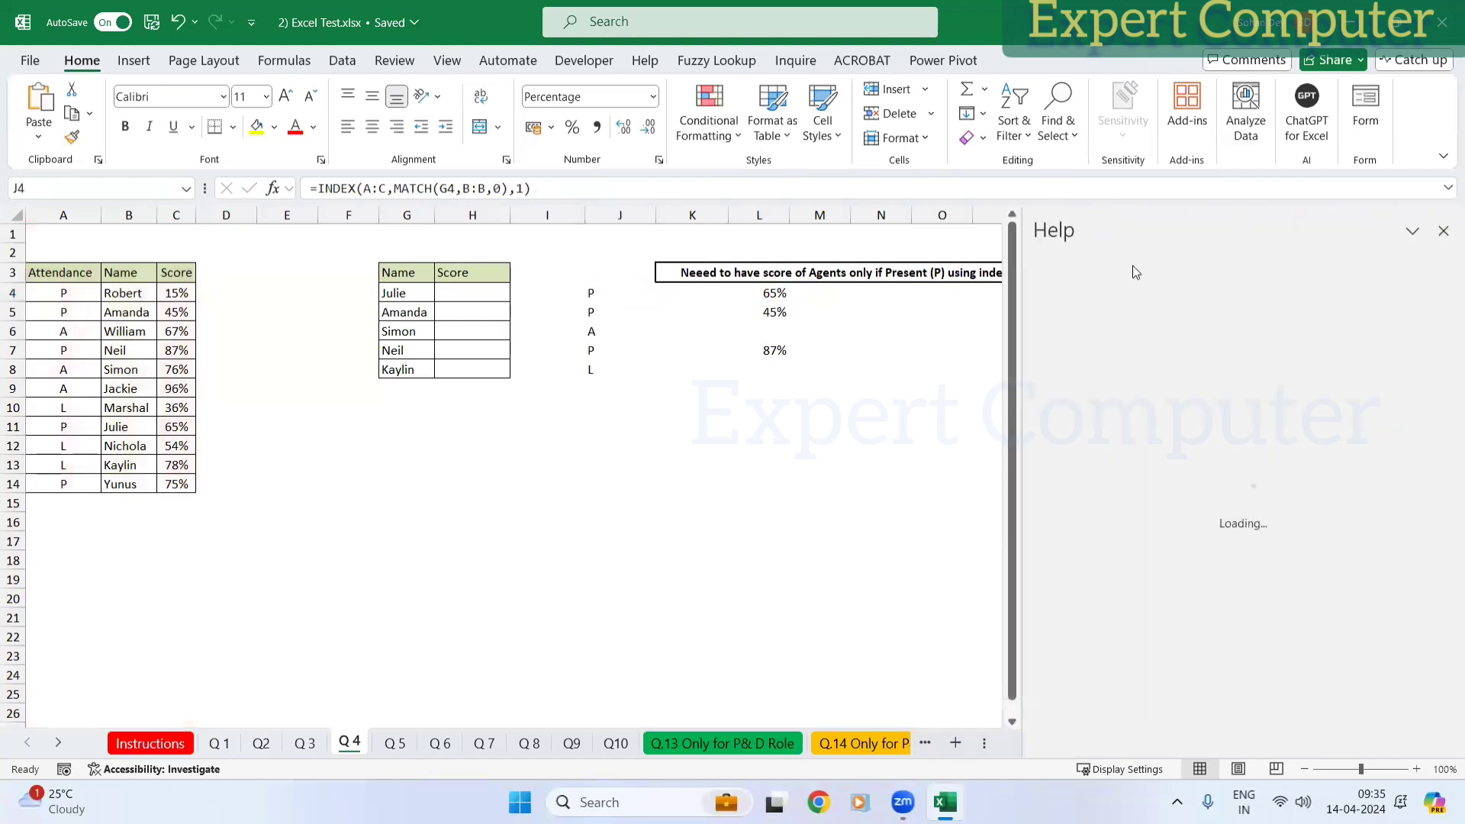
click(1442, 230)
key(F2)
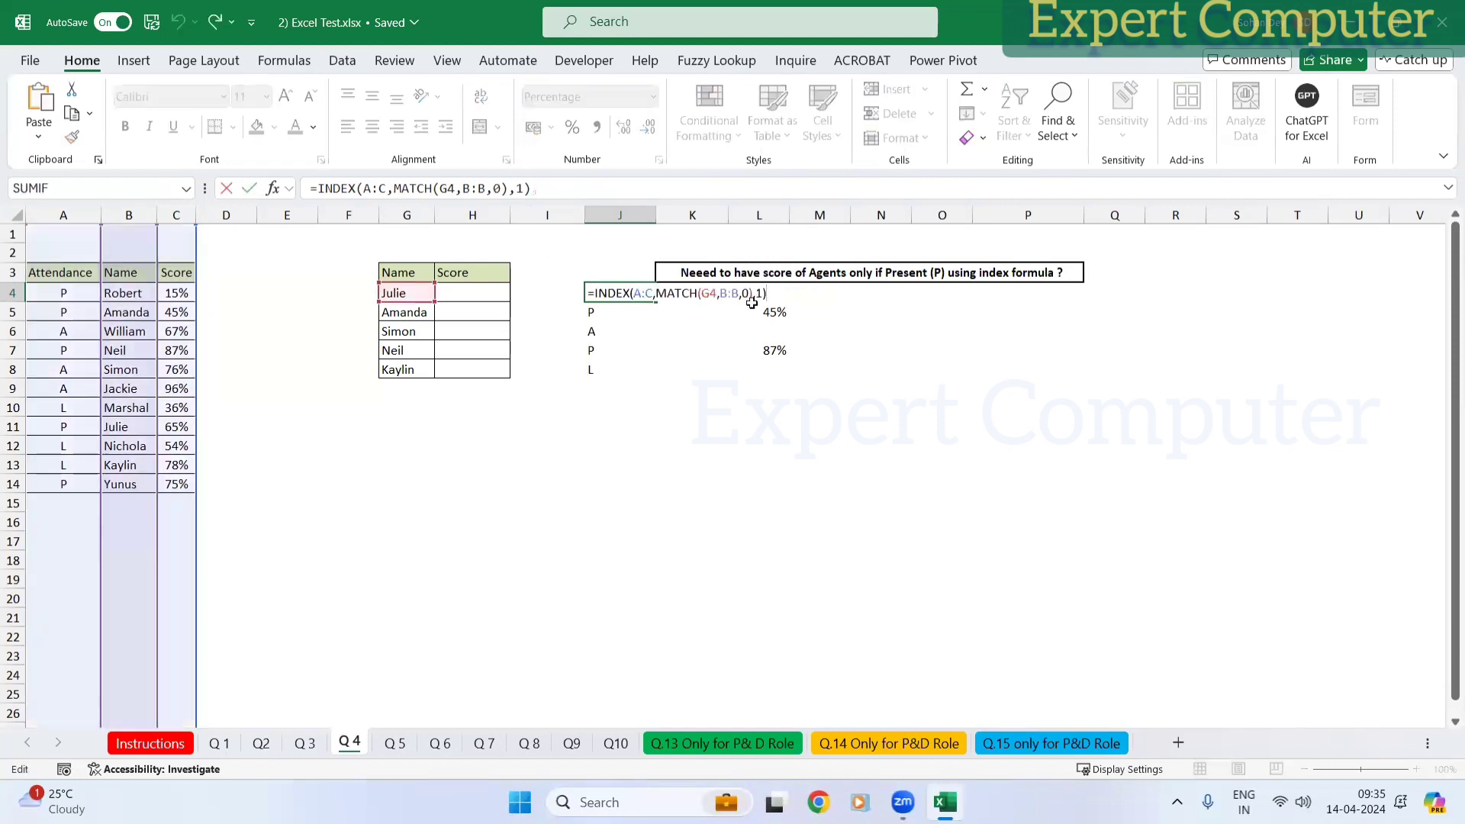
drag(767, 293, 589, 293)
key(ctrl+c)
key(Escape)
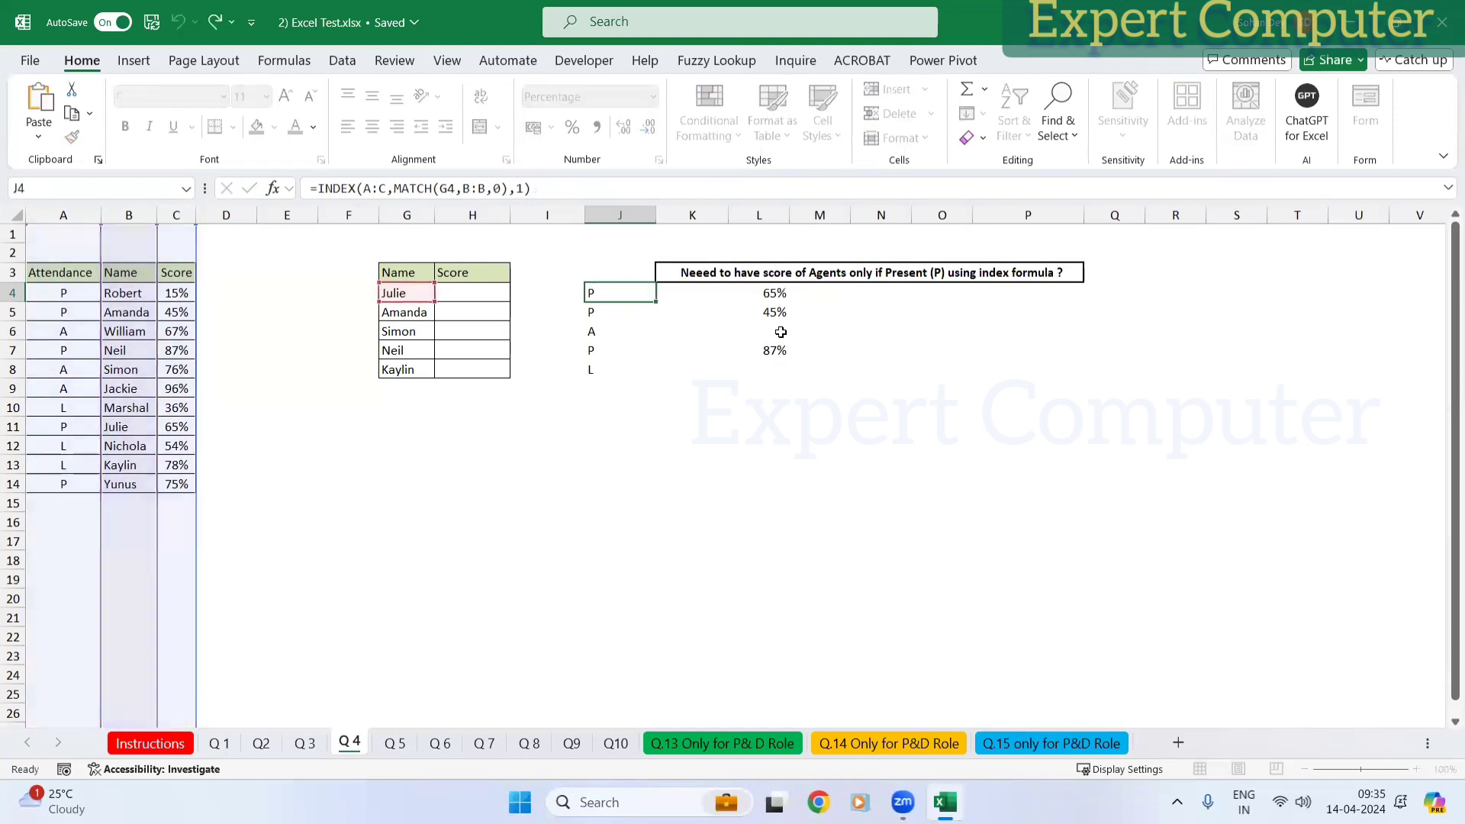
Step: Replace the J4 reference in L4's IF formula with INDEX(A:C,MATCH(G4,B:B,0),1) and fill the formula down to L8
click(781, 294)
key(F2)
double_click(759, 293)
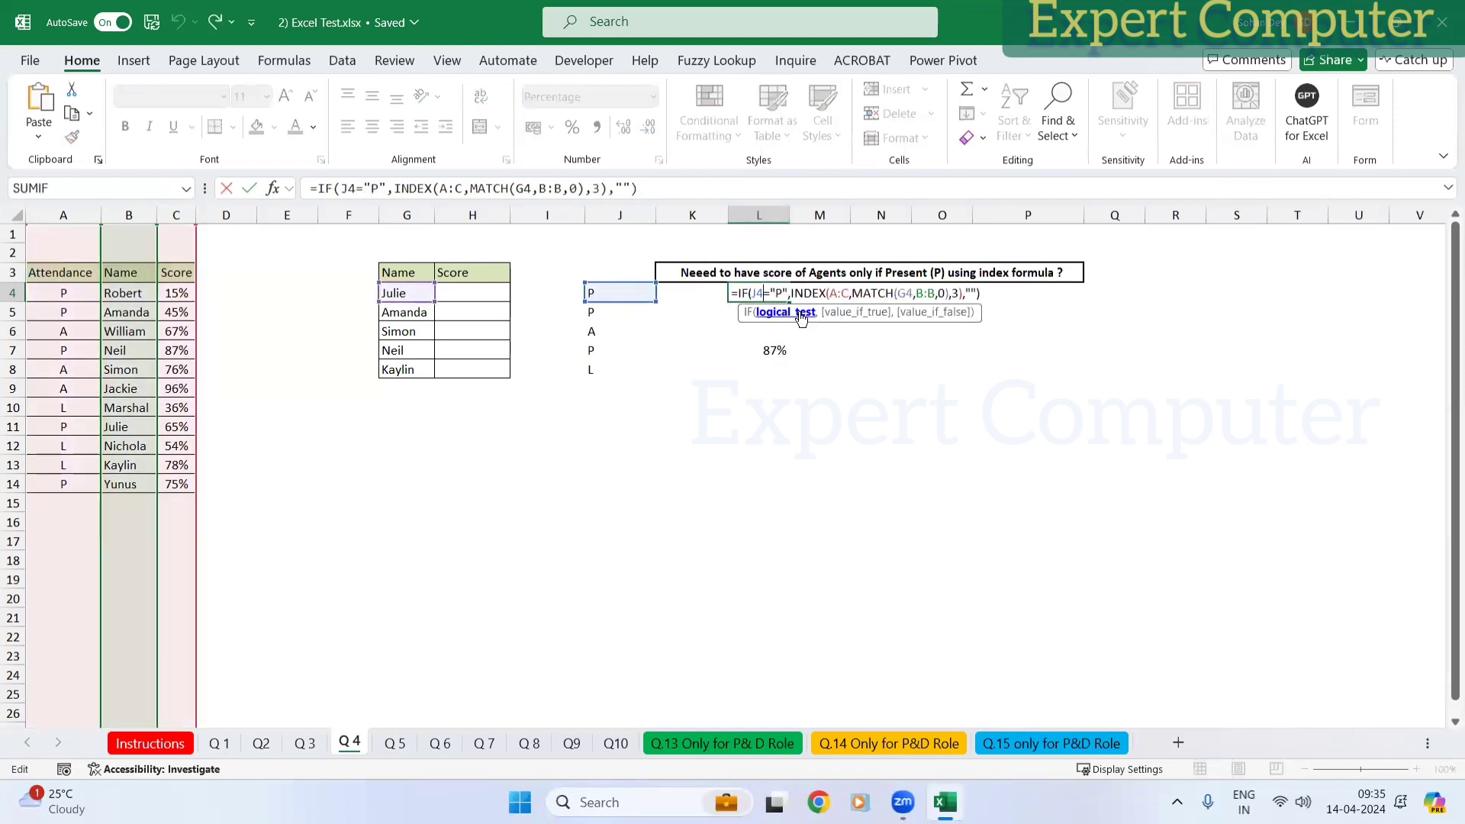
key(ctrl+v)
key(Return)
key(Up)
key(shift+Down)
key(shift+Down)
key(shift+Down)
key(shift+Down)
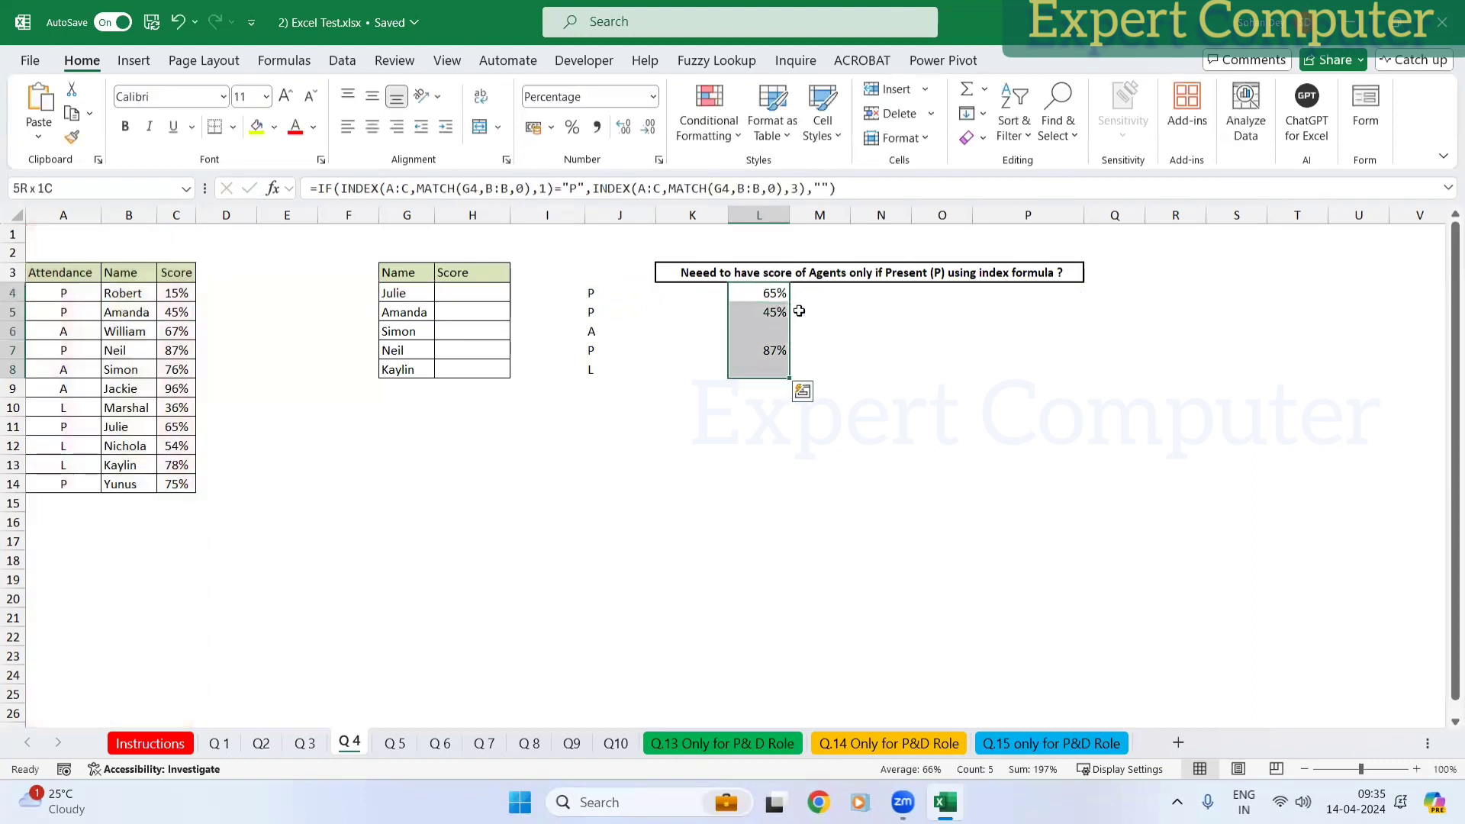
key(ctrl+d)
Step: Clear the helper attendance values in J4:J8 and reselect L4
key(Left)
key(Left)
key(shift+Down)
key(shift+Down)
key(shift+Down)
key(shift+Down)
key(Delete)
key(Right)
key(Right)
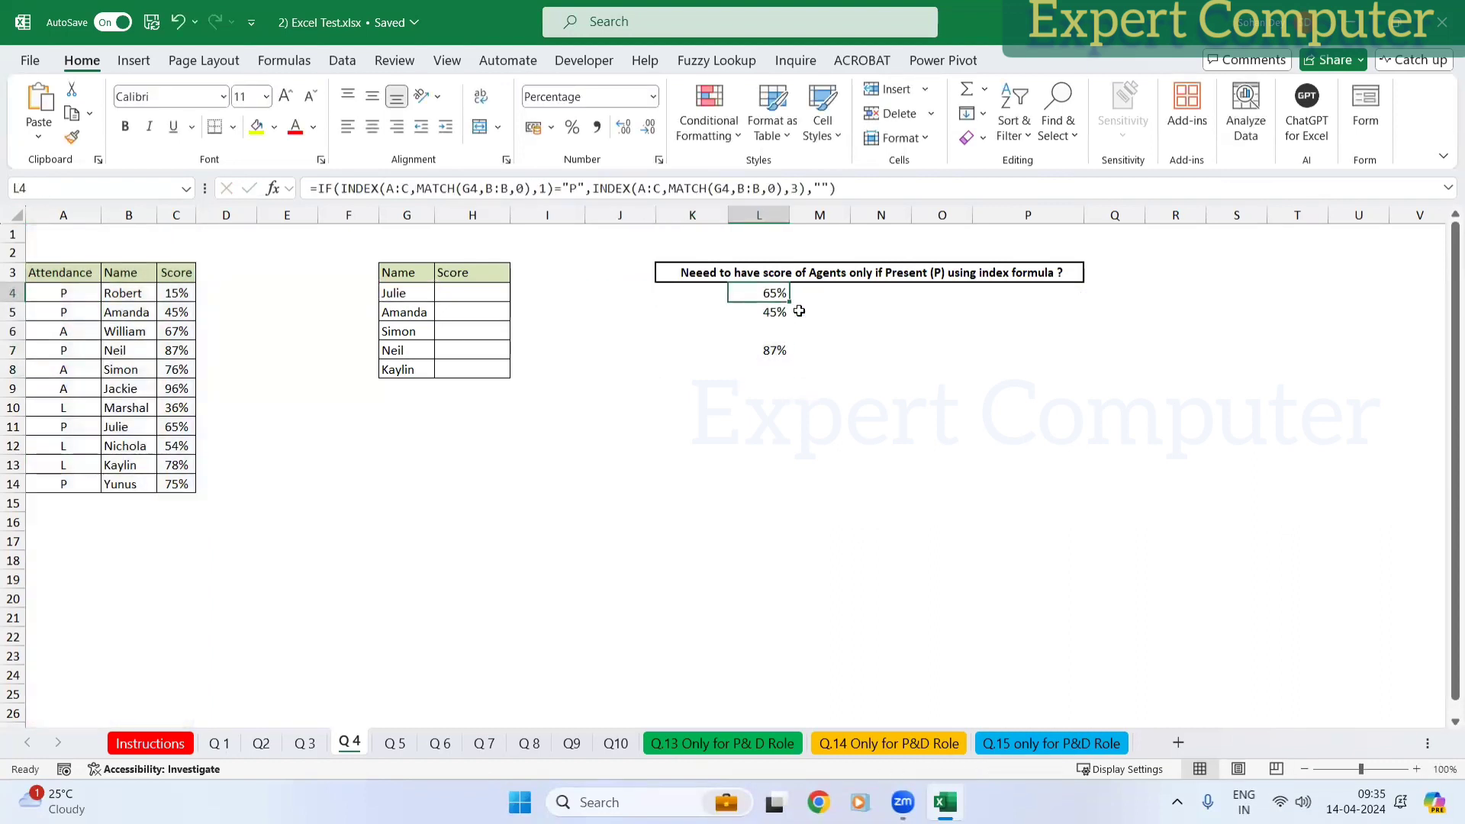
Step: Copy L4's formula into H4 as =IF(INDEX(A:C,MATCH(G4,B:B,0),1)="P",INDEX(A:C,MATCH(G4,B:B,0),3),"")
key(F2)
key(Escape)
click(473, 297)
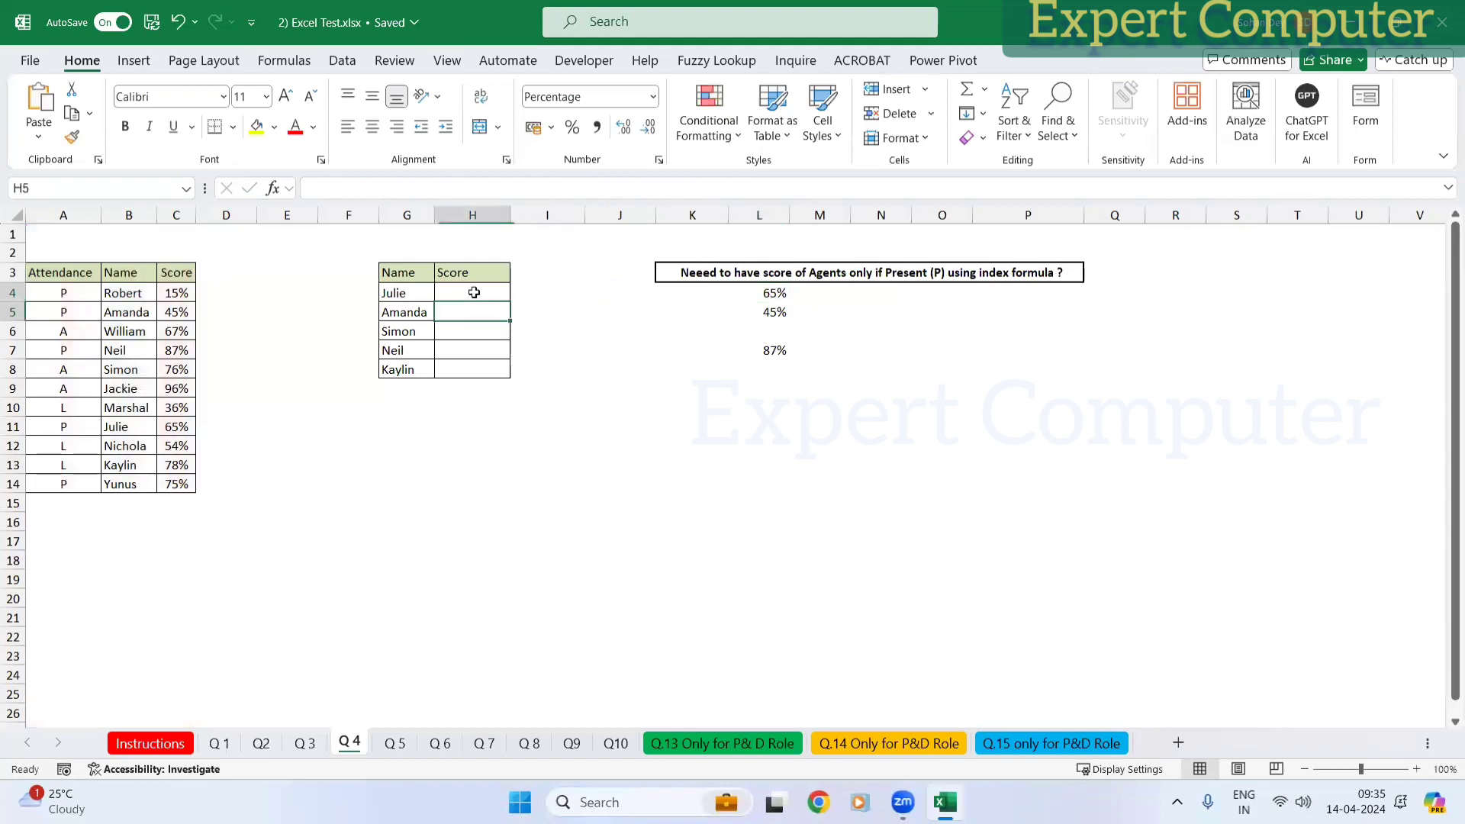
double_click(488, 291)
text(=IF(INDEX(A:C,MATCH(G4,B:B,0),1)="P",INDEX(A:C,MATCH(G4,B:B,0),3),""))
key(ctrl+Return)
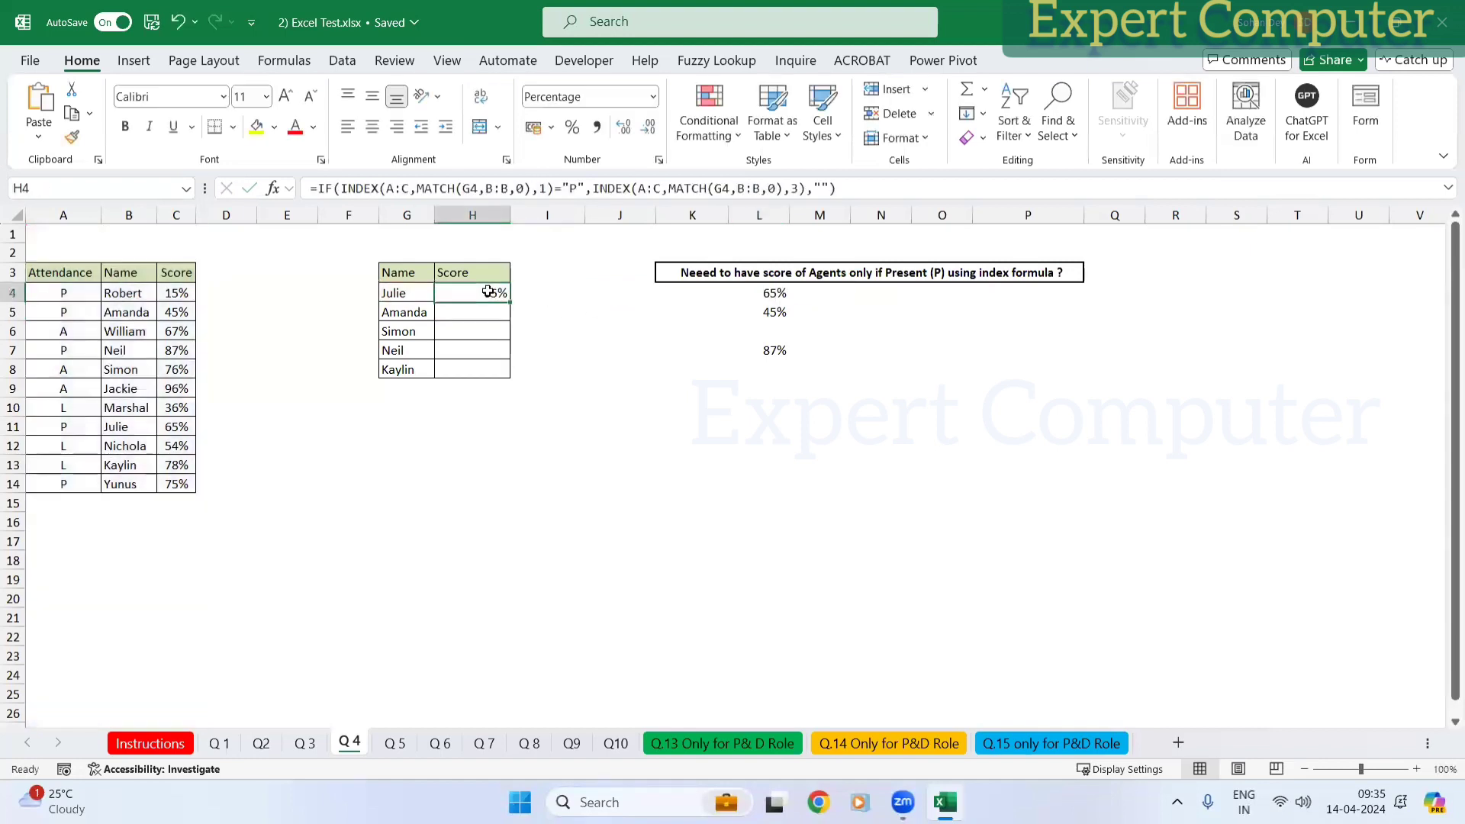
Step: Fill the combined IF and INDEX/MATCH formula from H4 down to H8
key(shift+Down)
key(shift+Down)
key(shift+Down)
key(shift+Down)
key(ctrl+d)
Step: Clear the leftover formulas in L4:L8 and return to H4
key(Right)
key(Right)
key(Right)
key(Right)
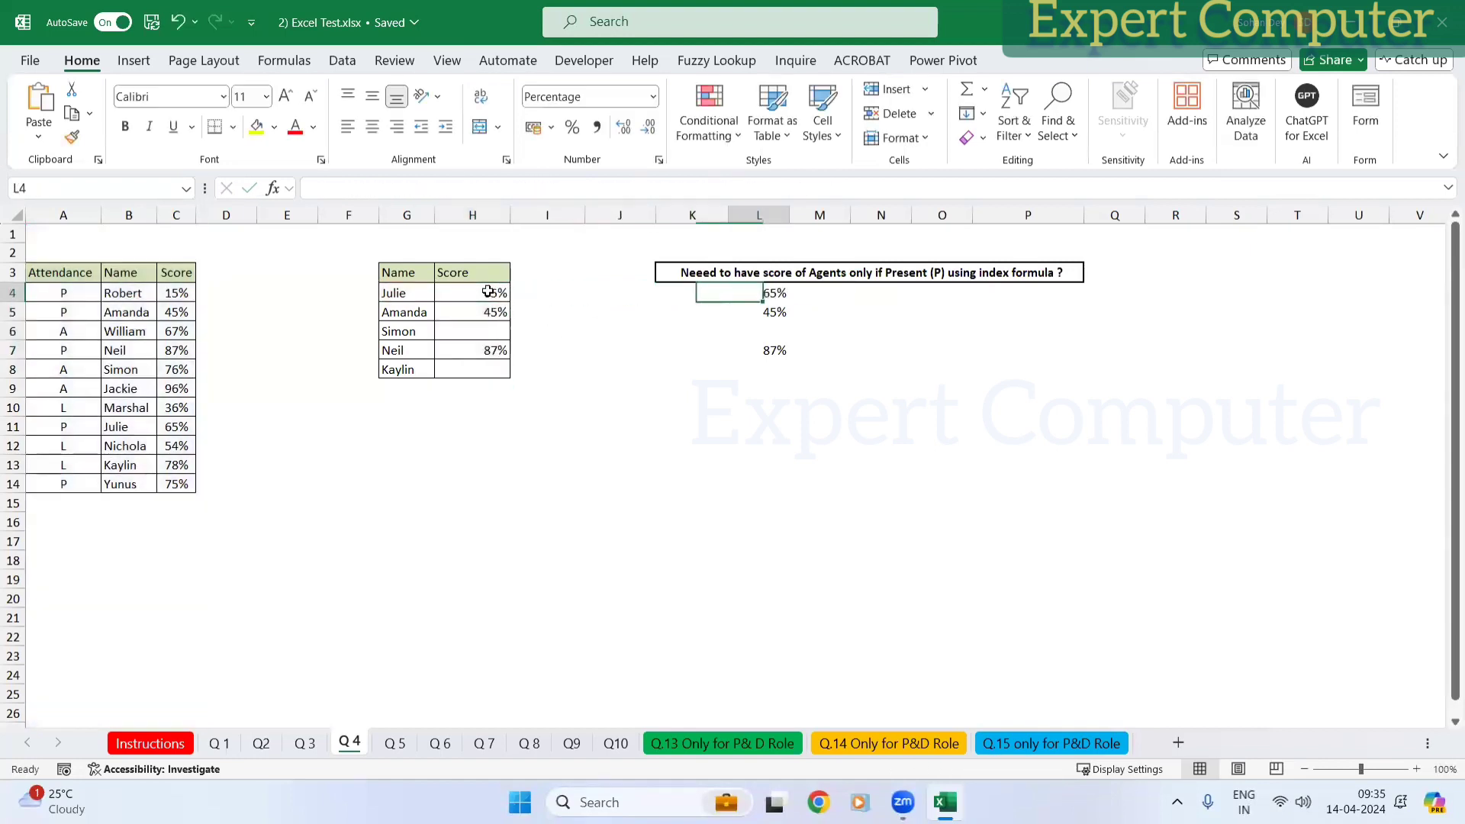
key(shift+Down)
key(shift+Down)
key(shift+Down)
key(shift+Down)
key(Delete)
key(Left)
key(Left)
key(Left)
key(Left)
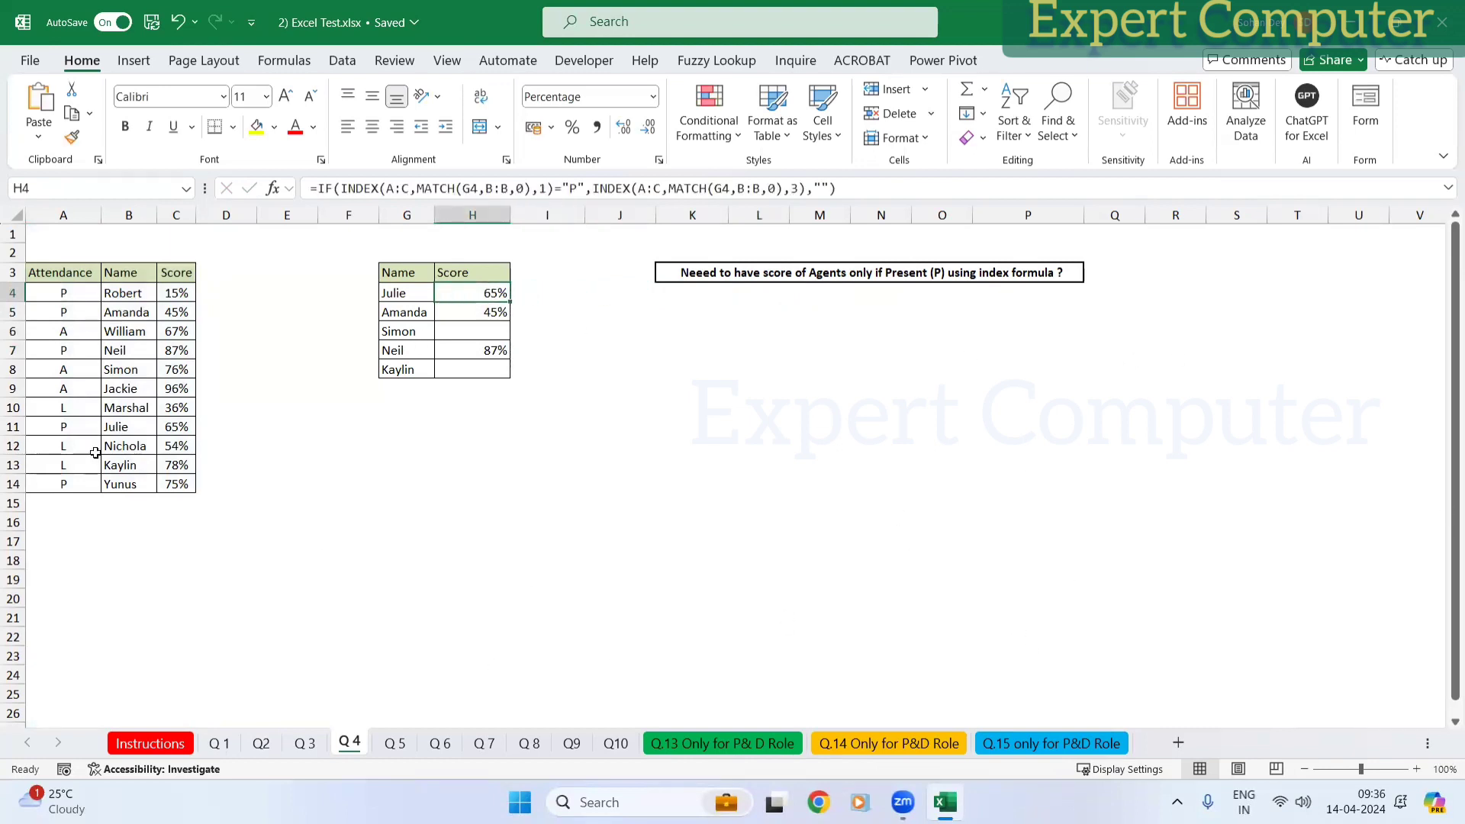
Step: Check the scores in H4:H8 against the attendance codes in A4:A14
drag(78, 296, 59, 480)
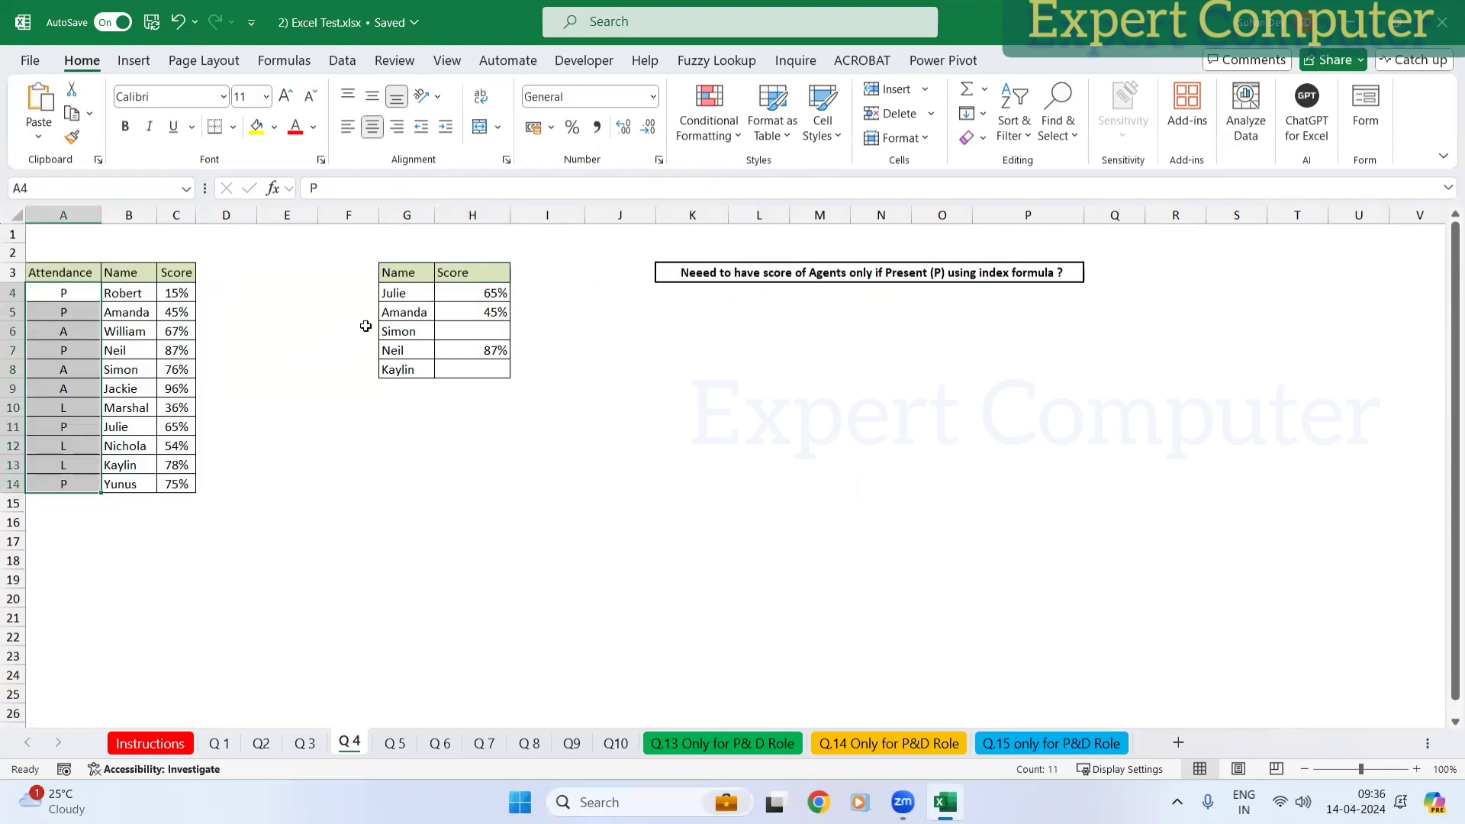
drag(497, 295, 497, 370)
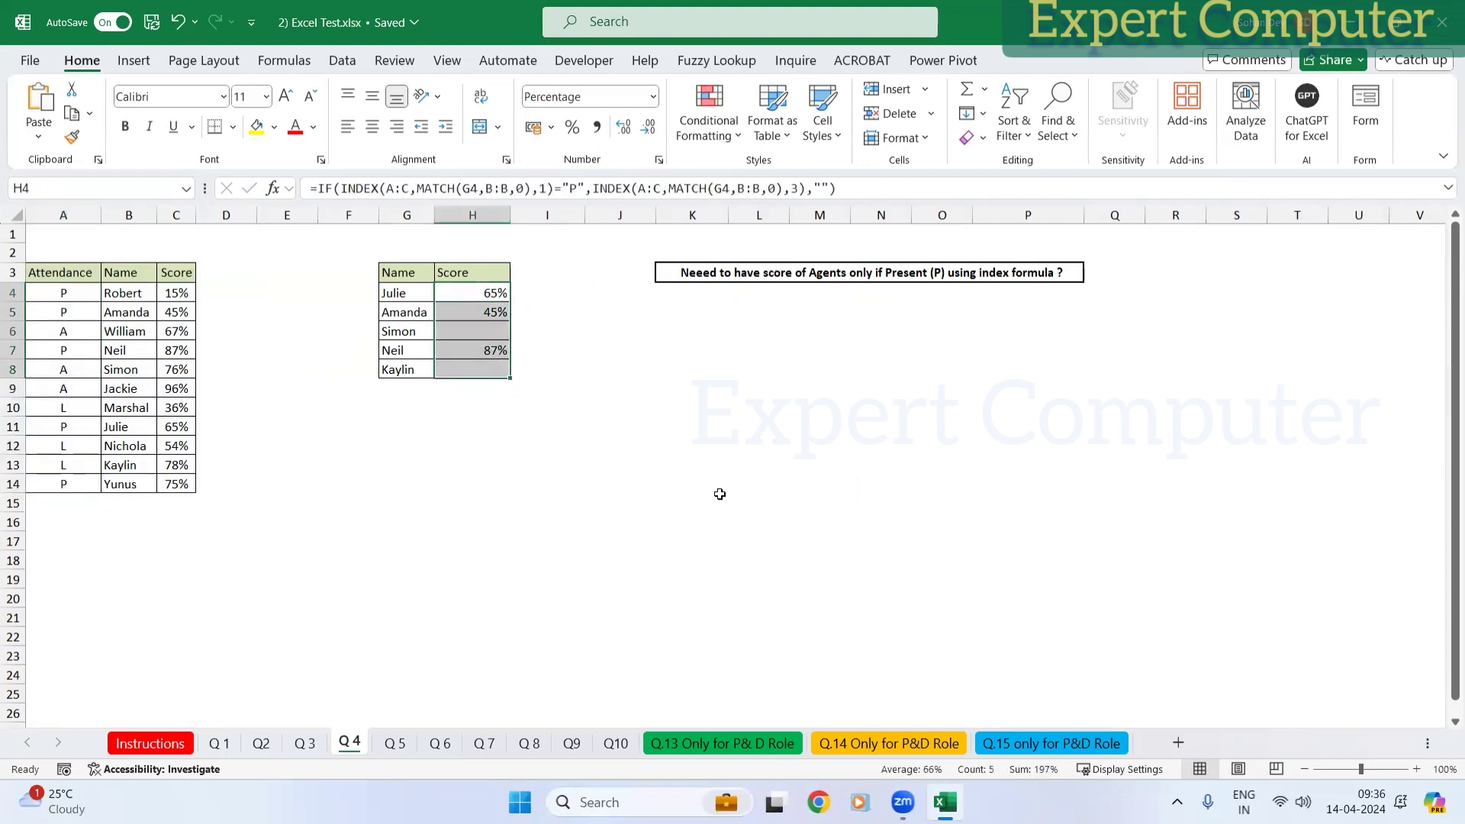
click(415, 334)
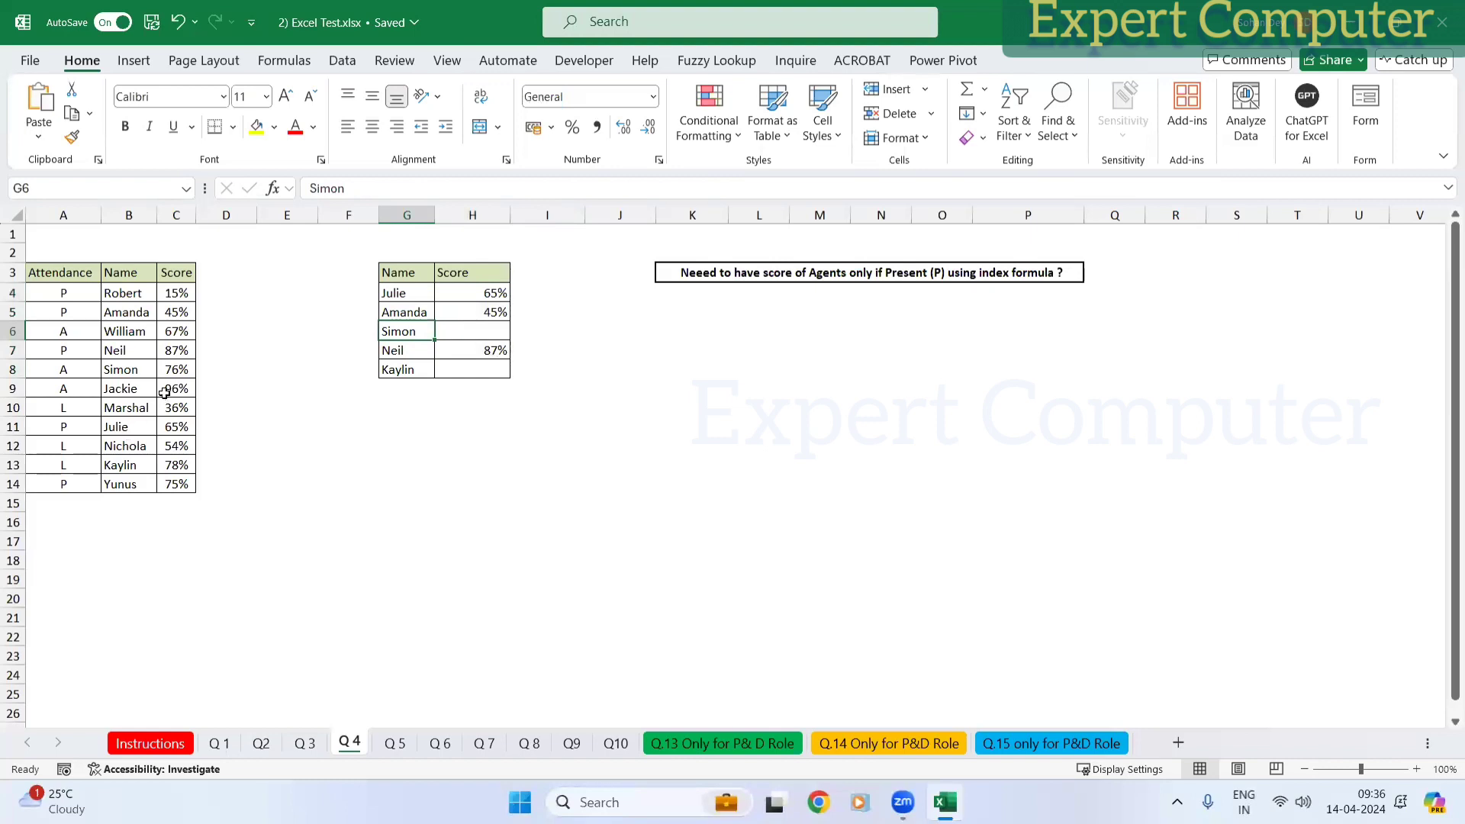
click(56, 373)
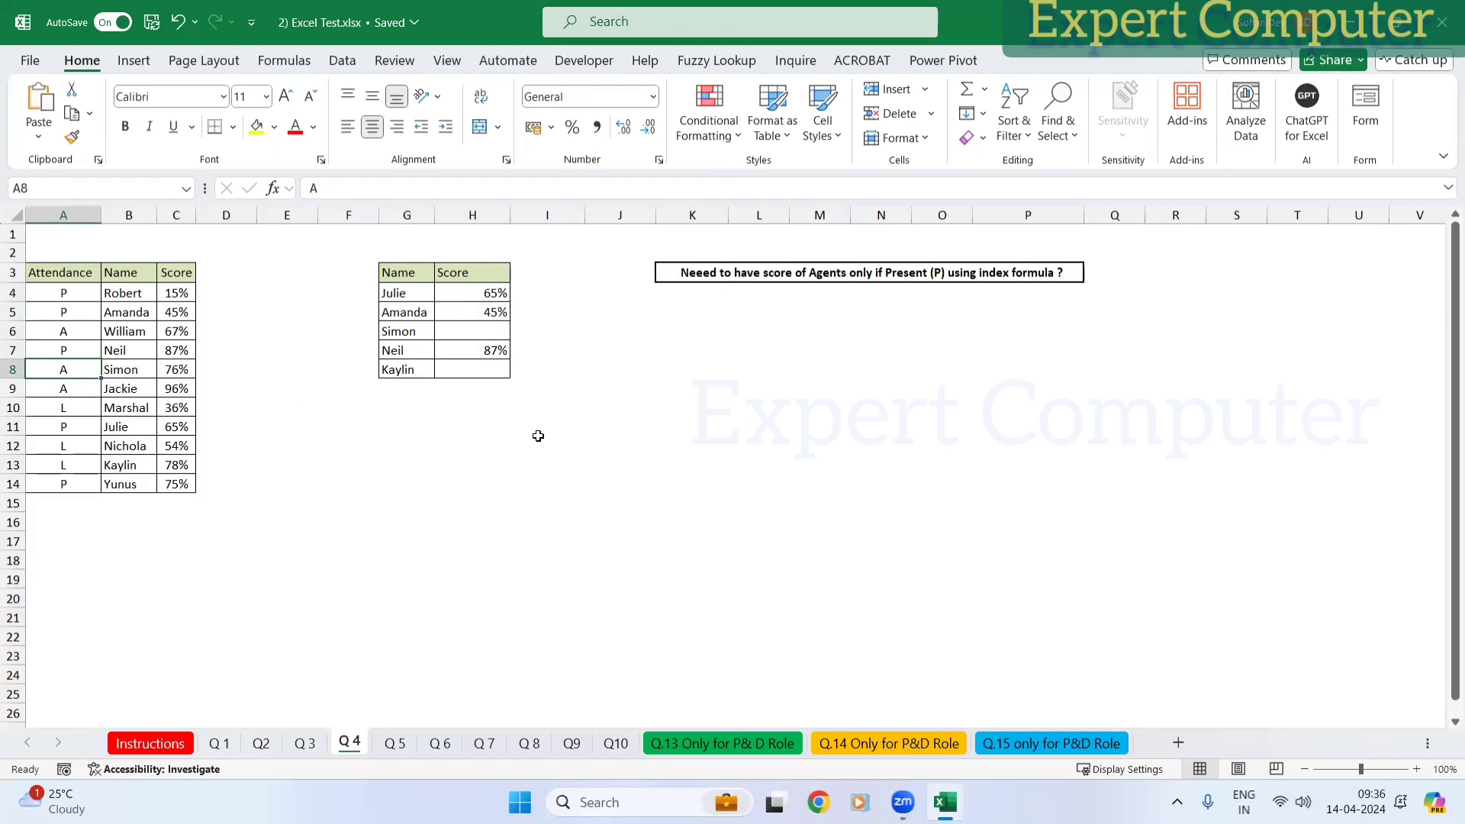
click(503, 297)
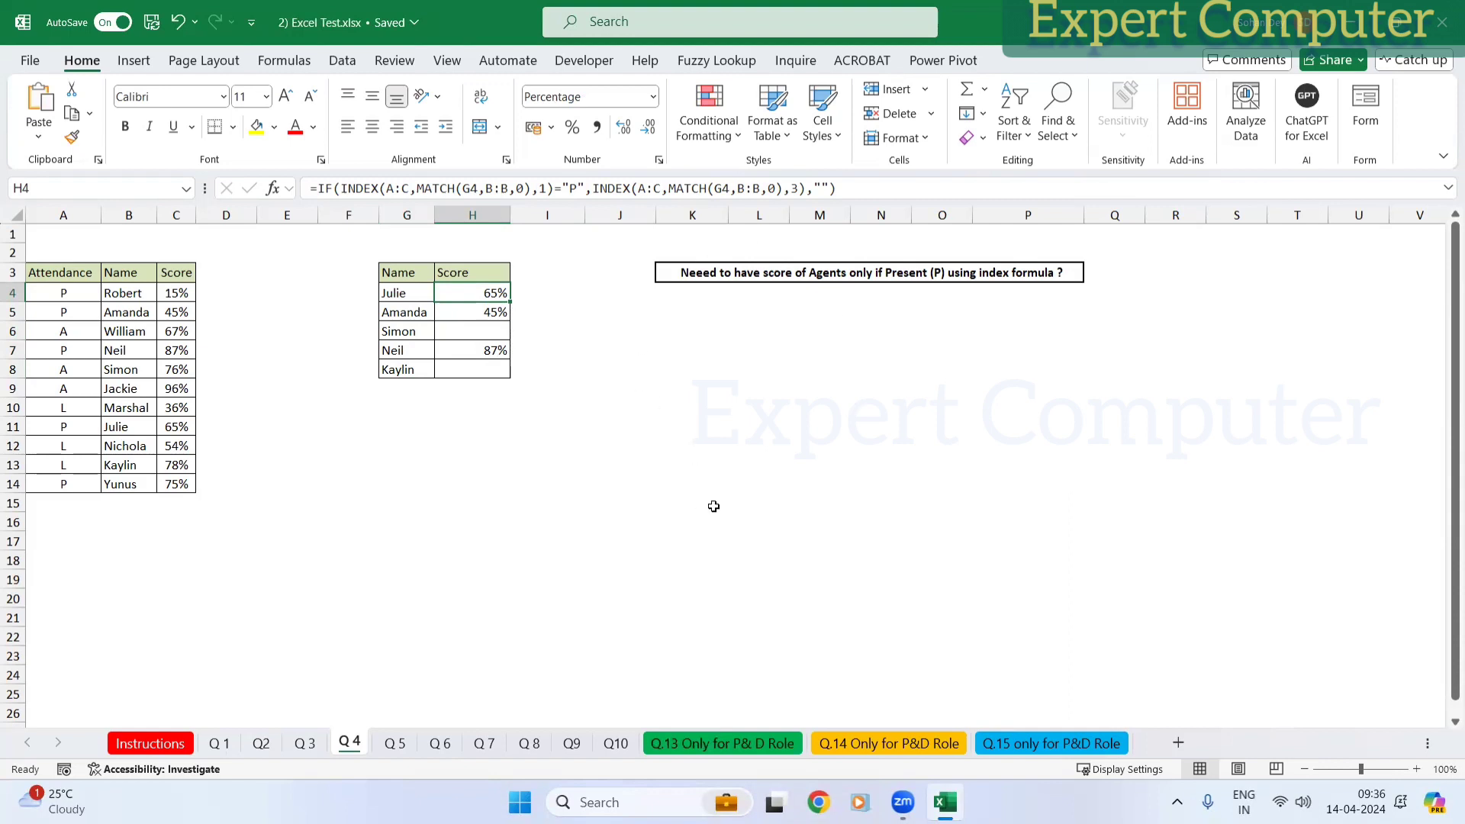
Step: Open the Q 5 sheet and read its age-calculation question
click(394, 743)
click(475, 429)
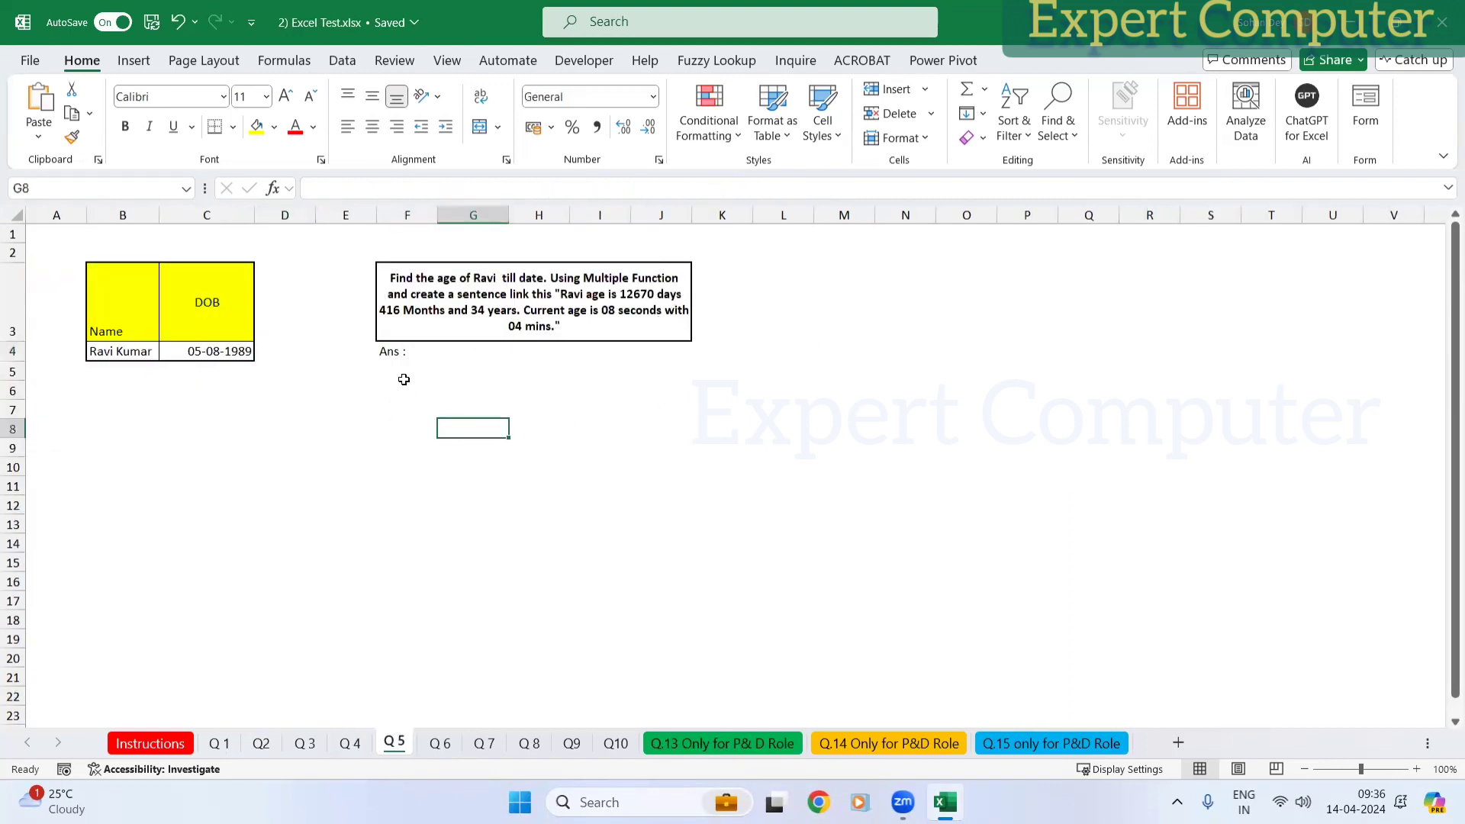
click(405, 353)
click(592, 453)
click(591, 458)
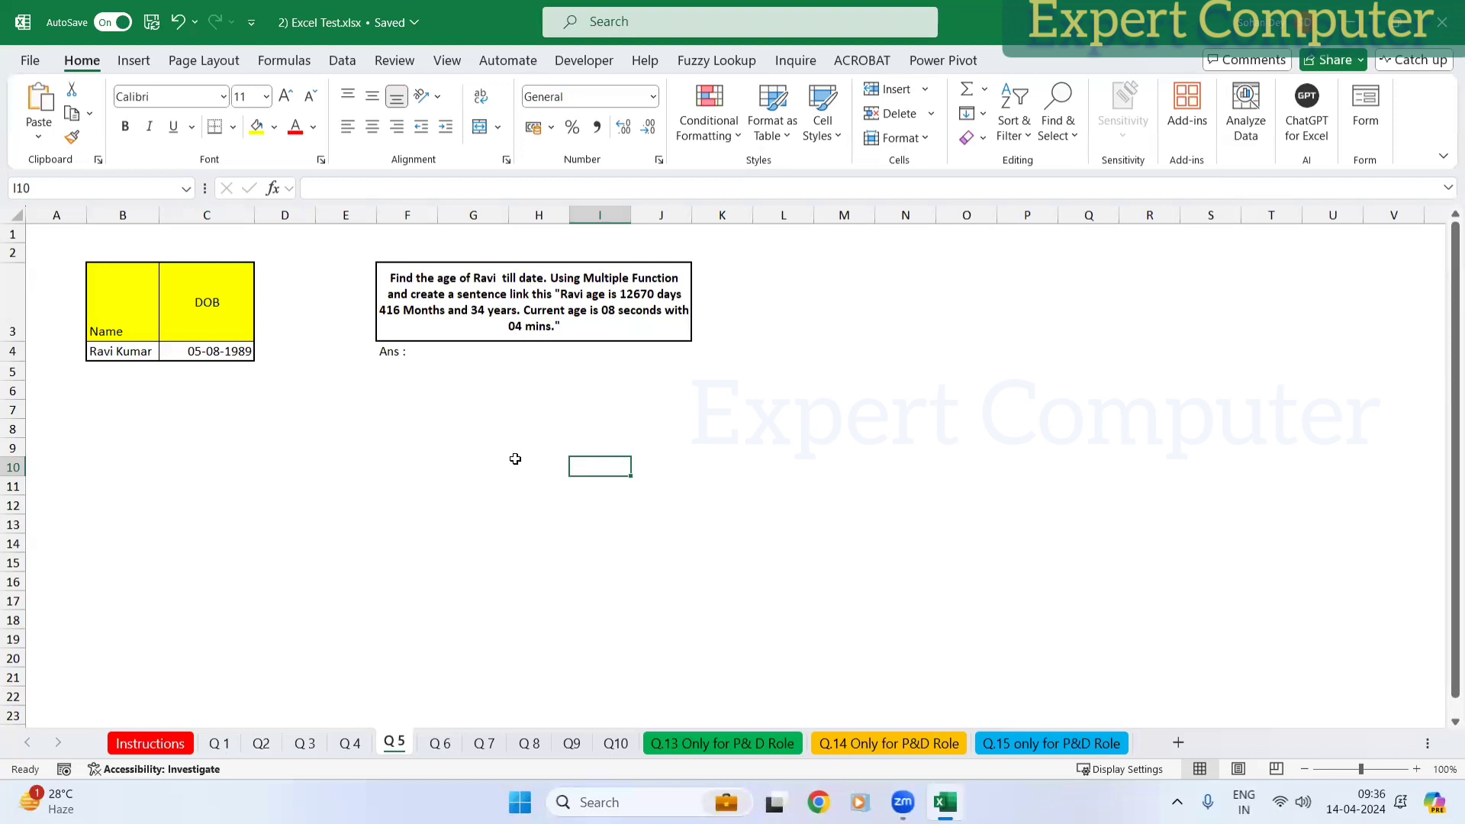
Step: Correct the word "link" to "like" in the question text in cell F3
double_click(527, 294)
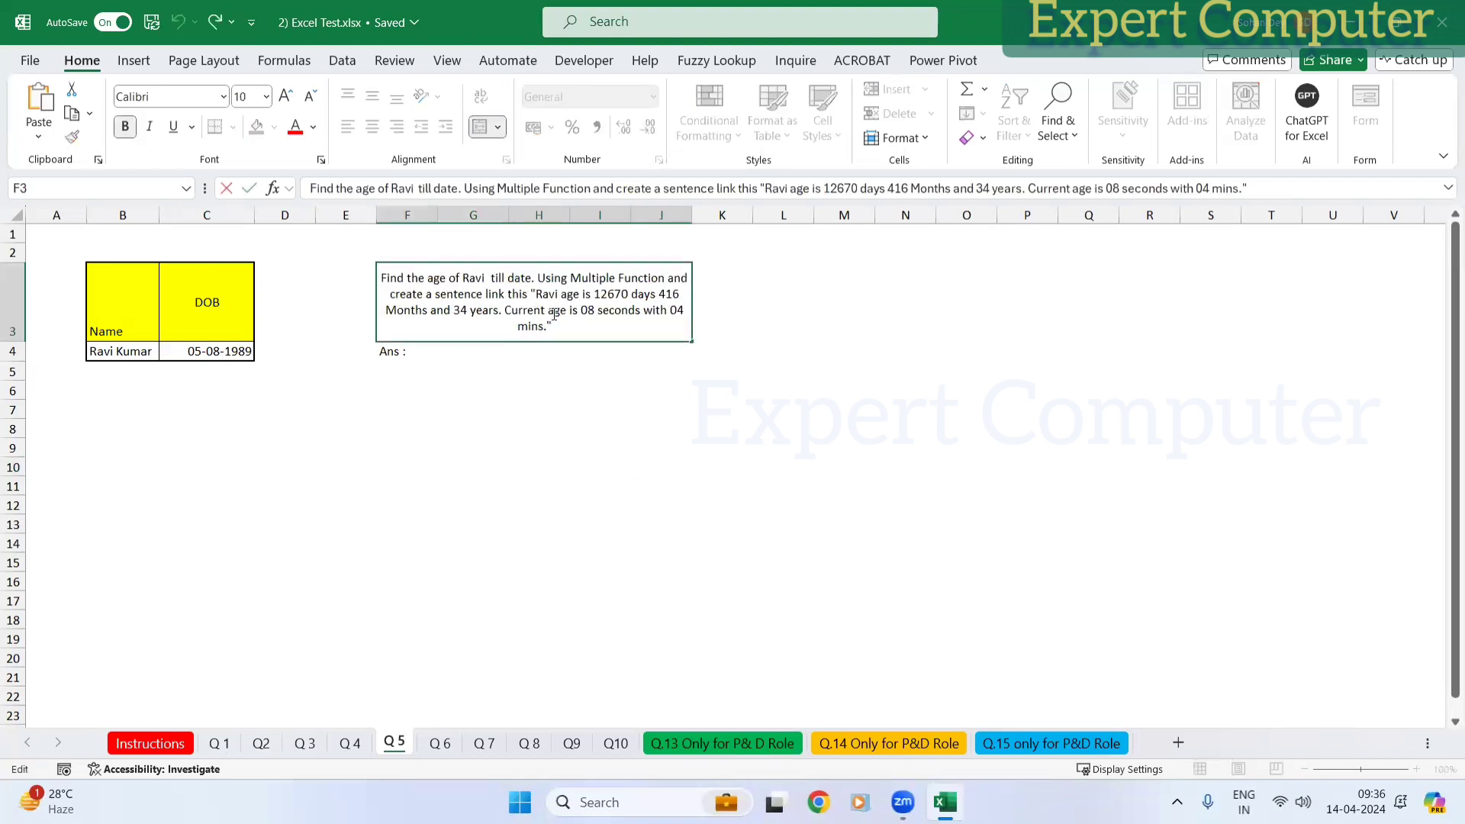
key(BackSpace)
key(BackSpace)
key(BackSpace)
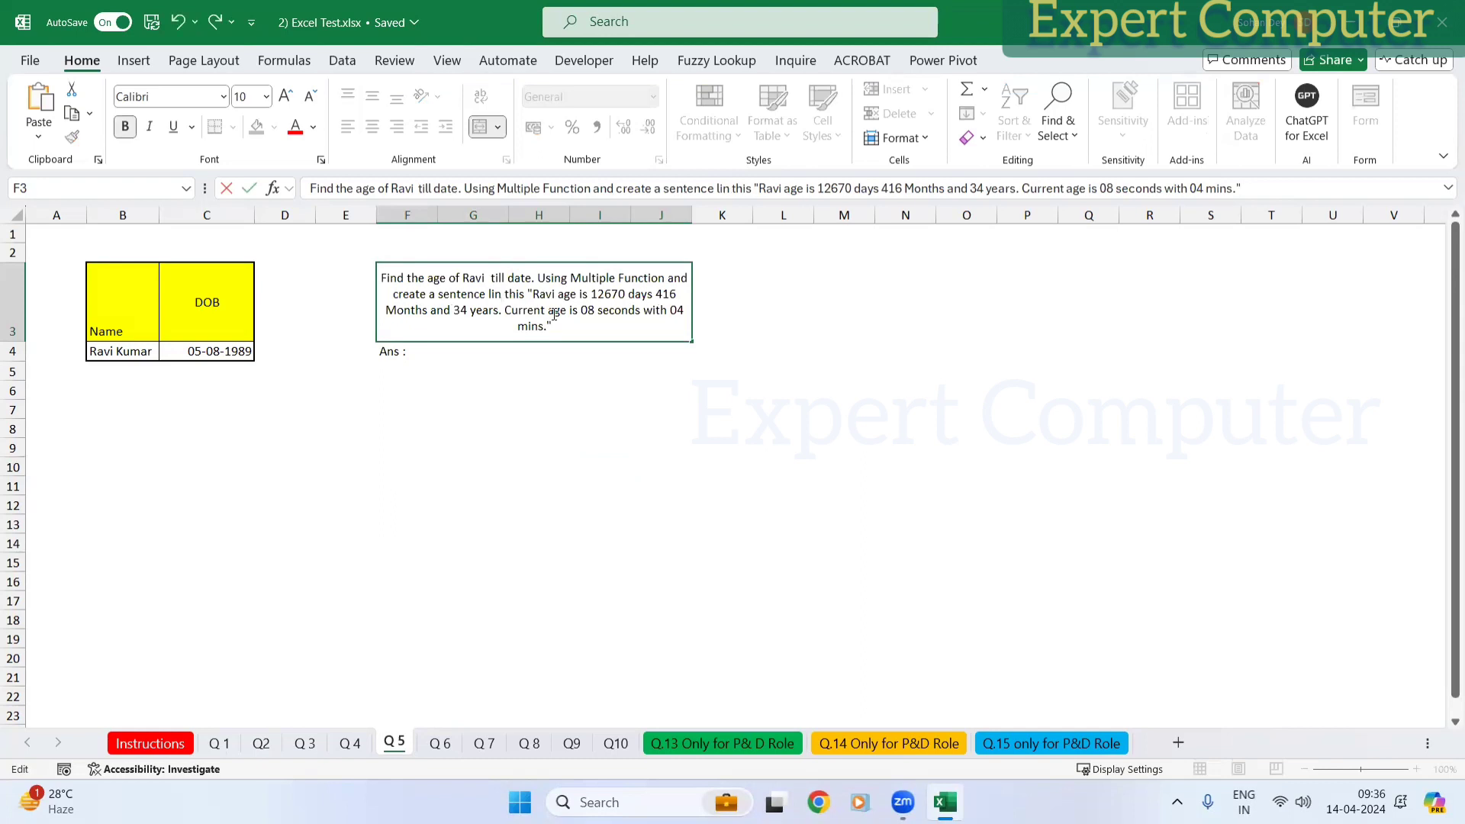
text(ike)
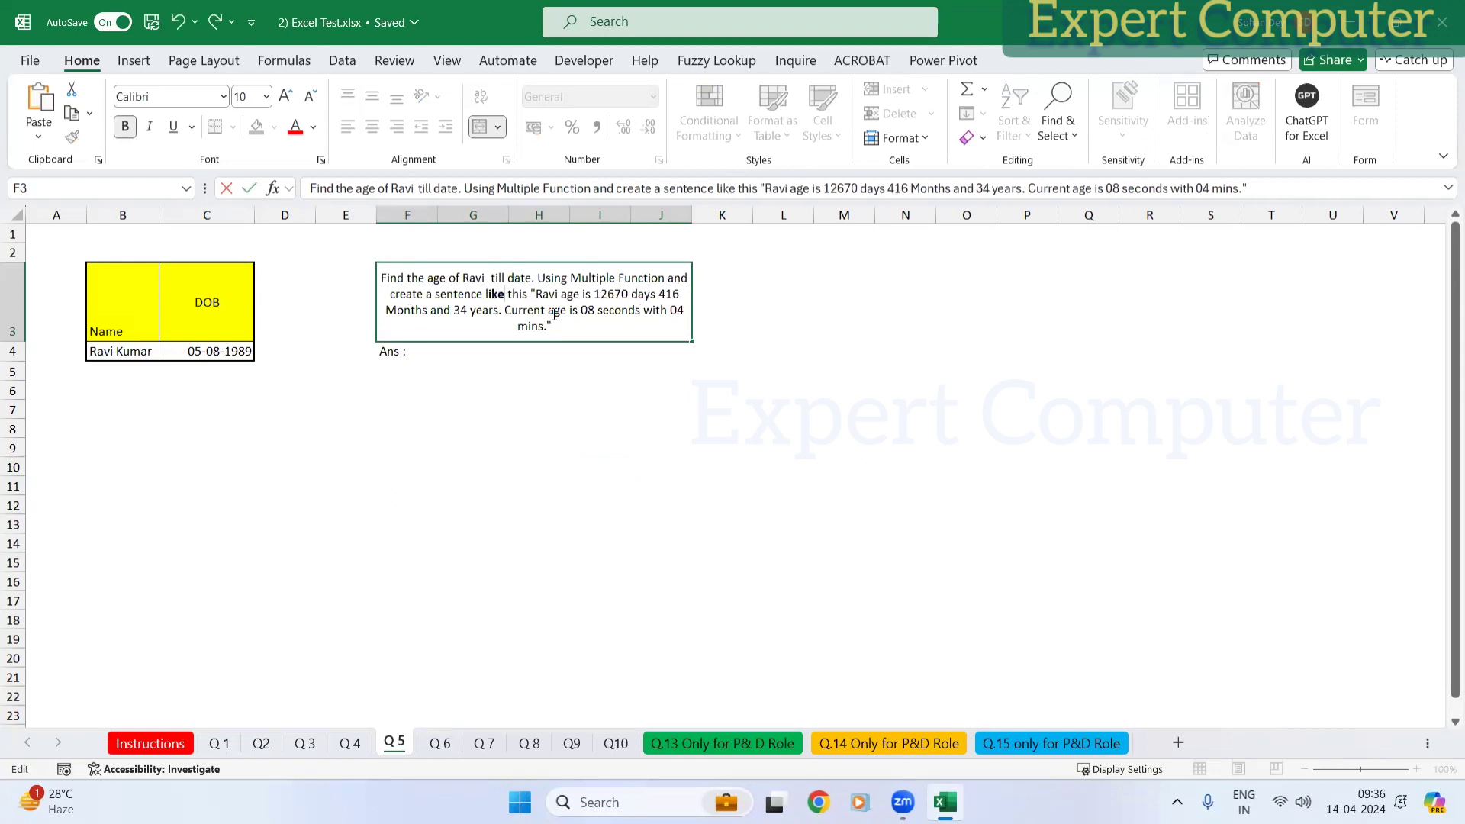
key(Return)
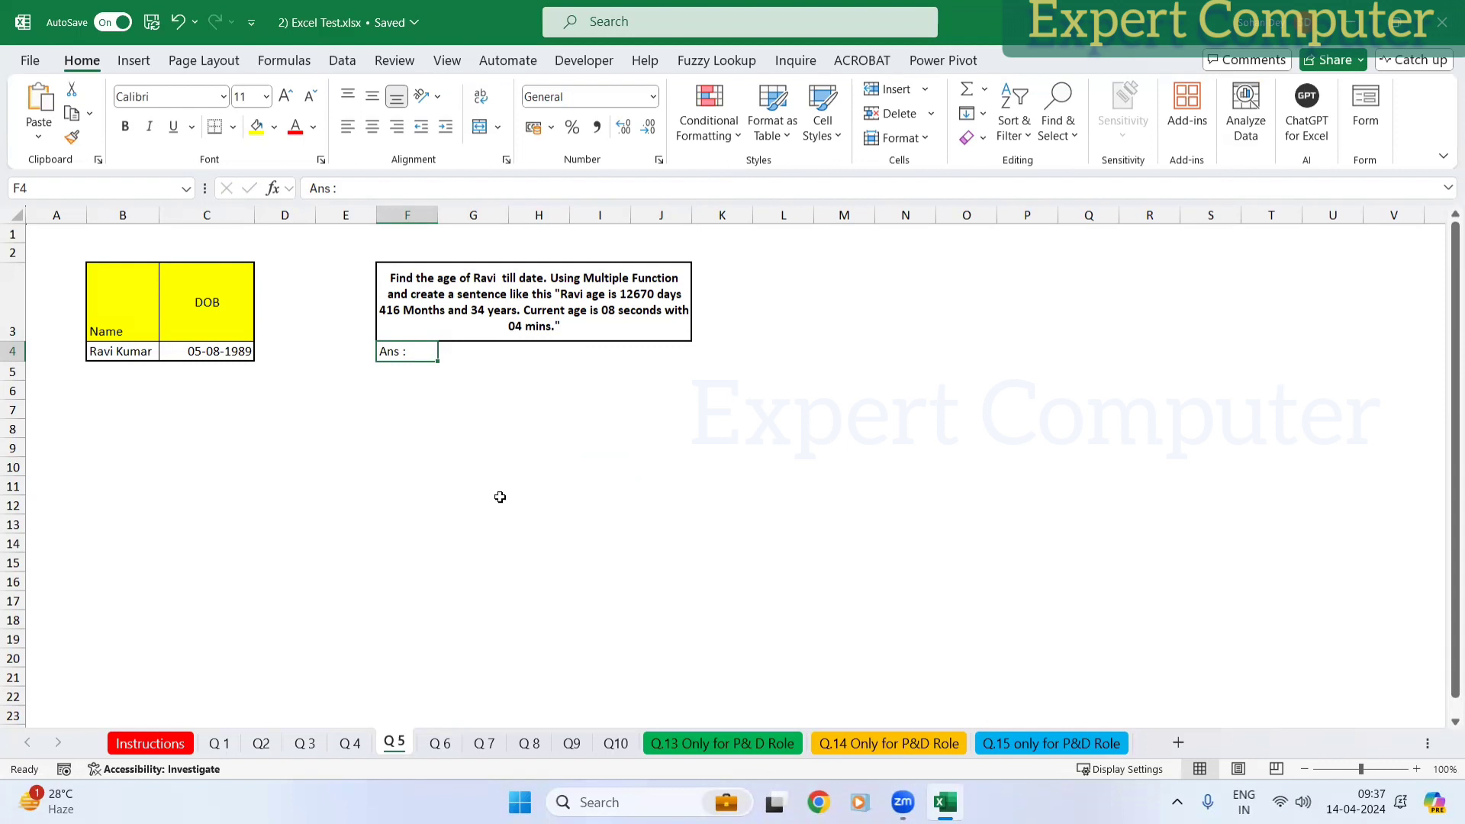
Step: Calculate the age in days in G4 with =DATEDIF(C4,TODAY(),"D") and format the cell as Number
click(451, 358)
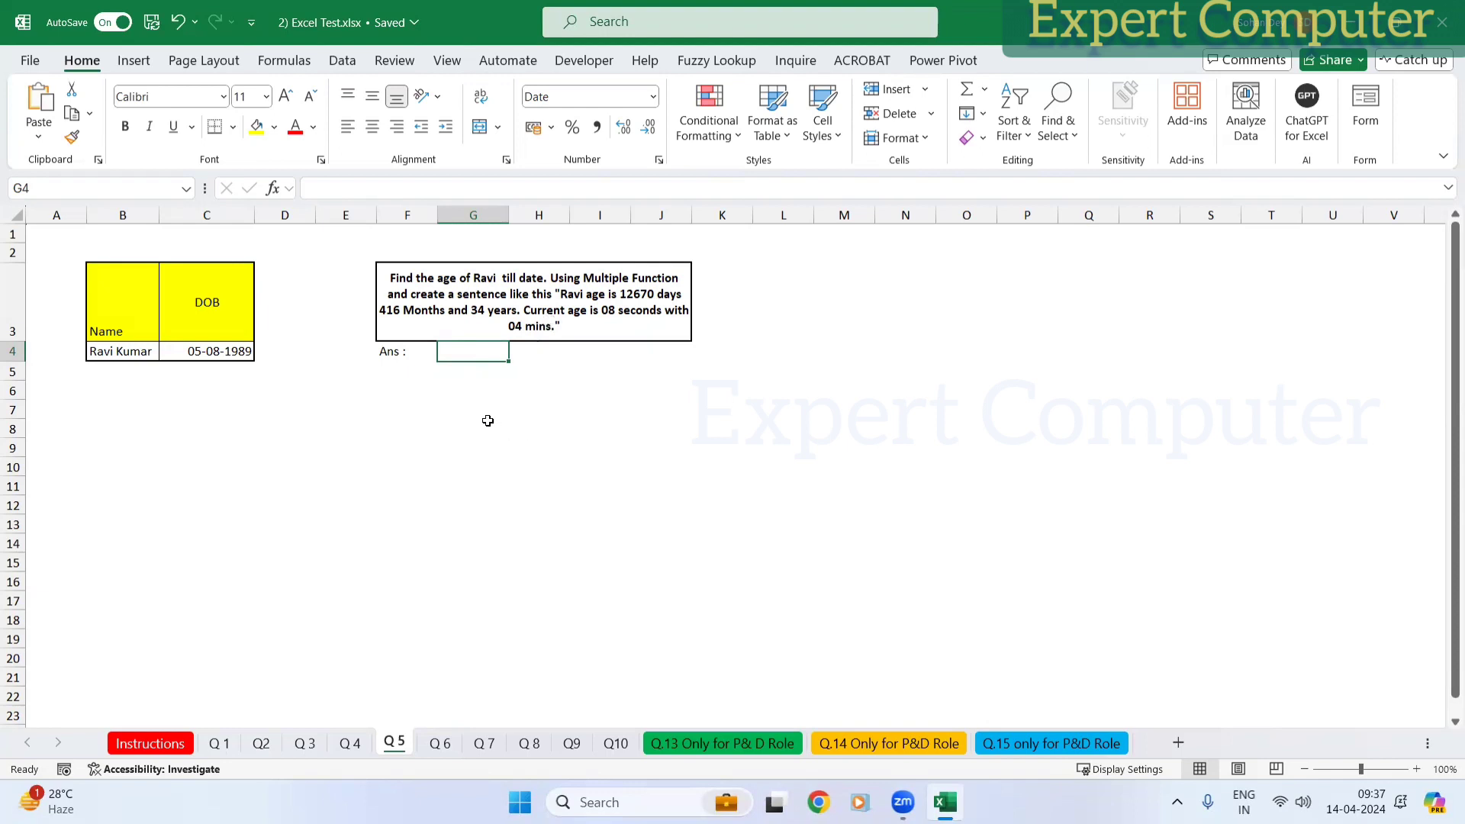
text(=)
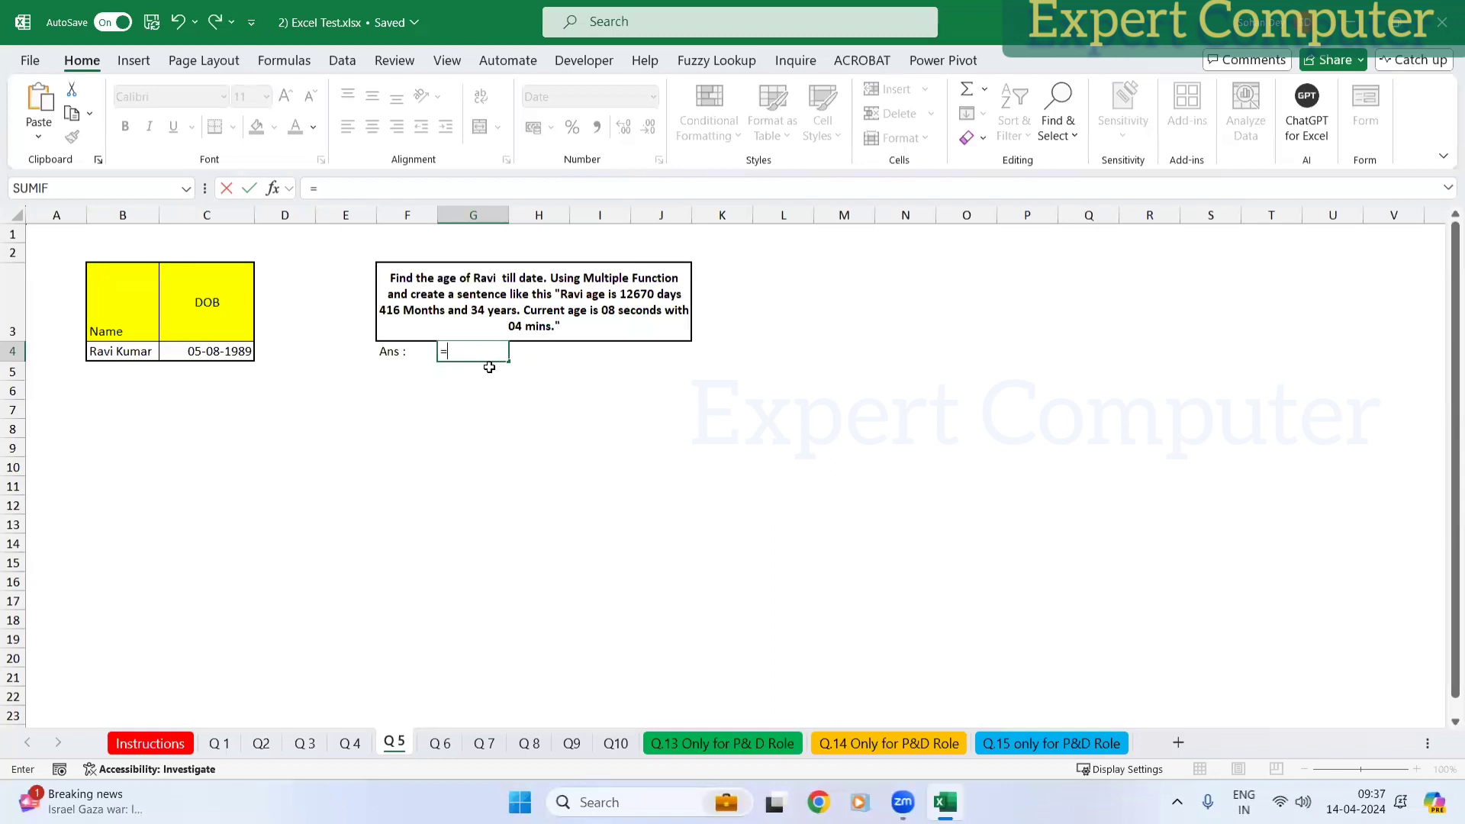
text(Datedif()
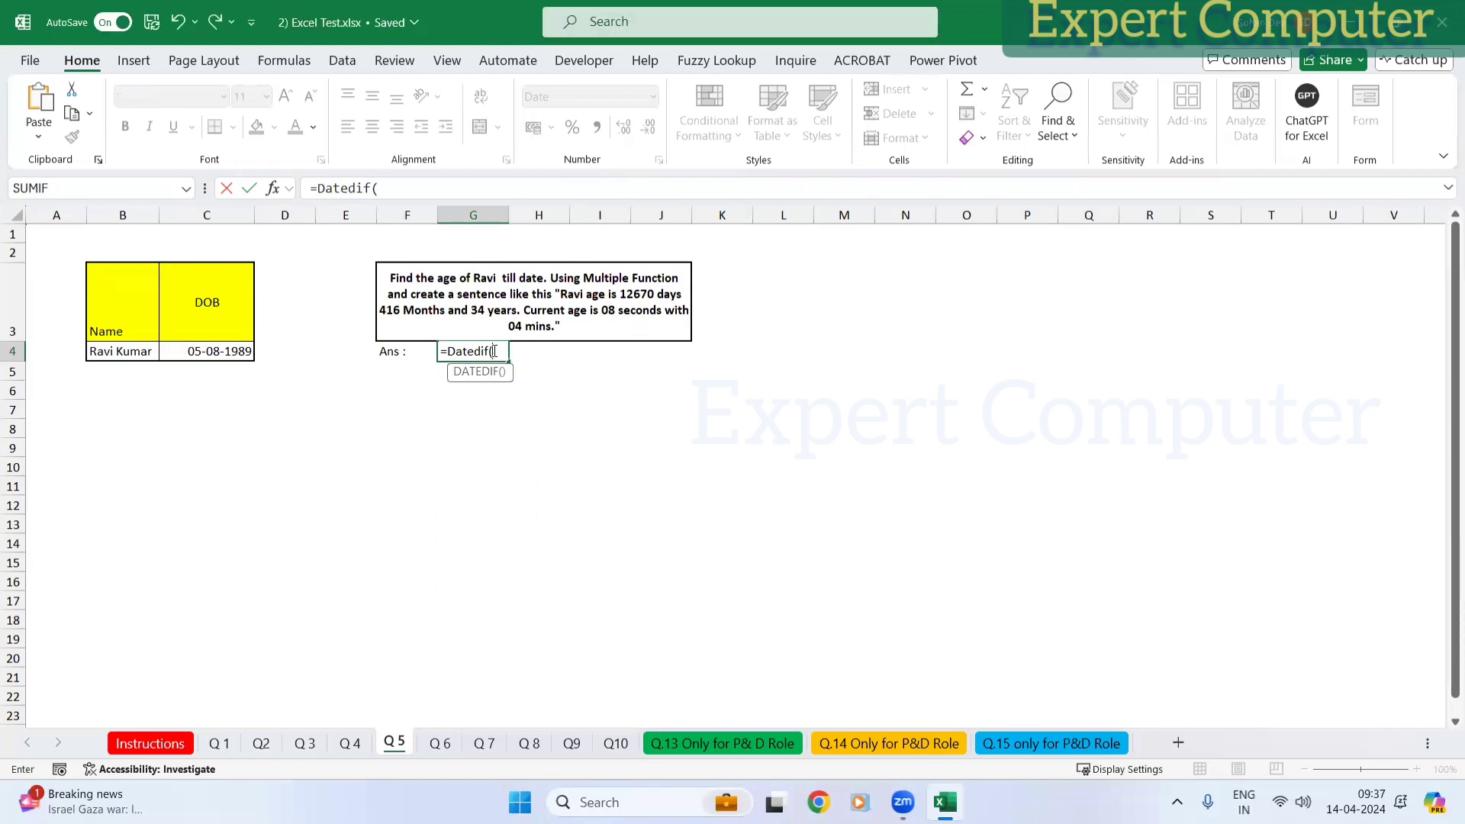
click(209, 351)
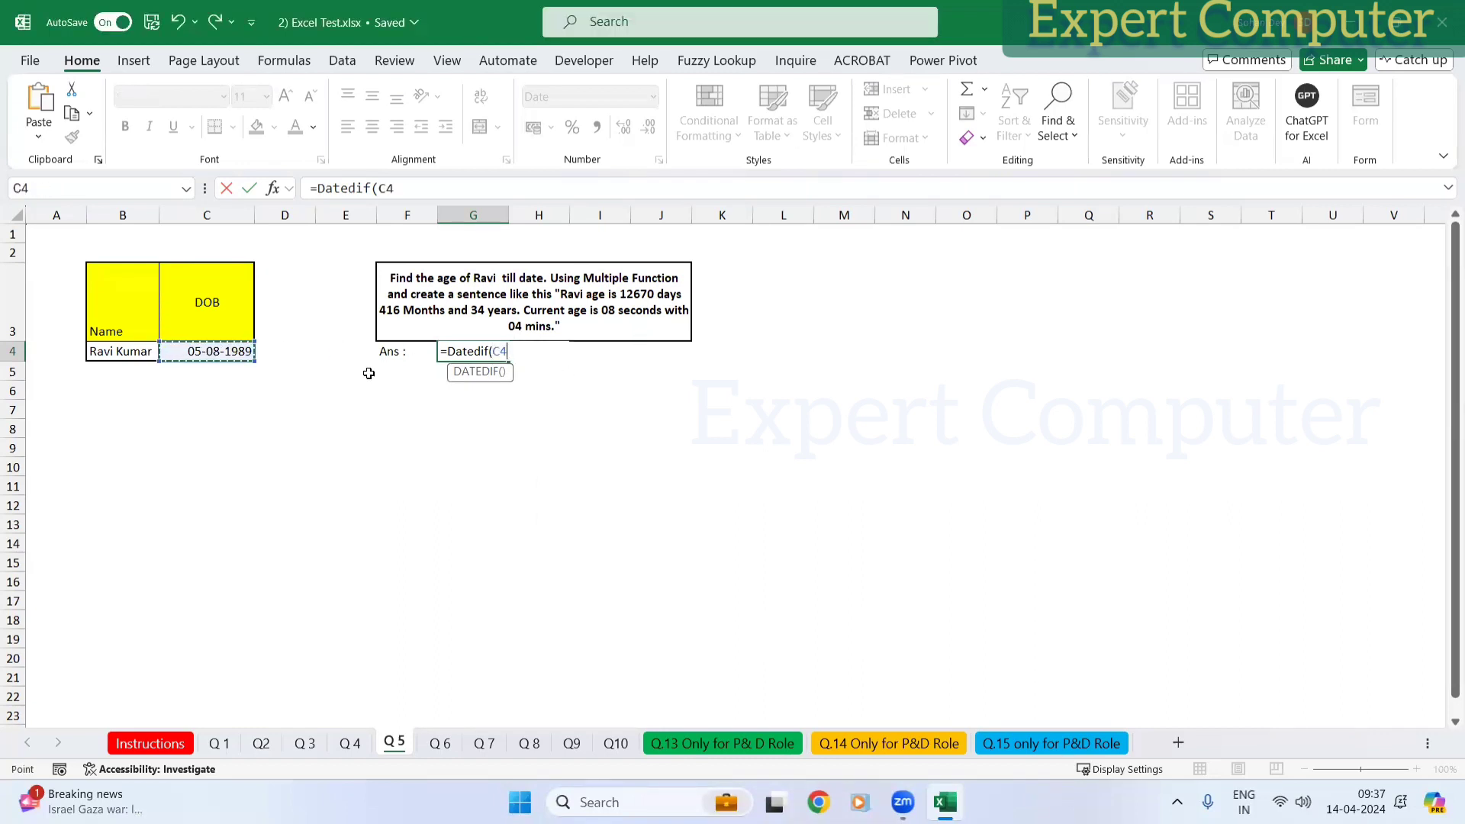
text(,Toda)
key(Tab)
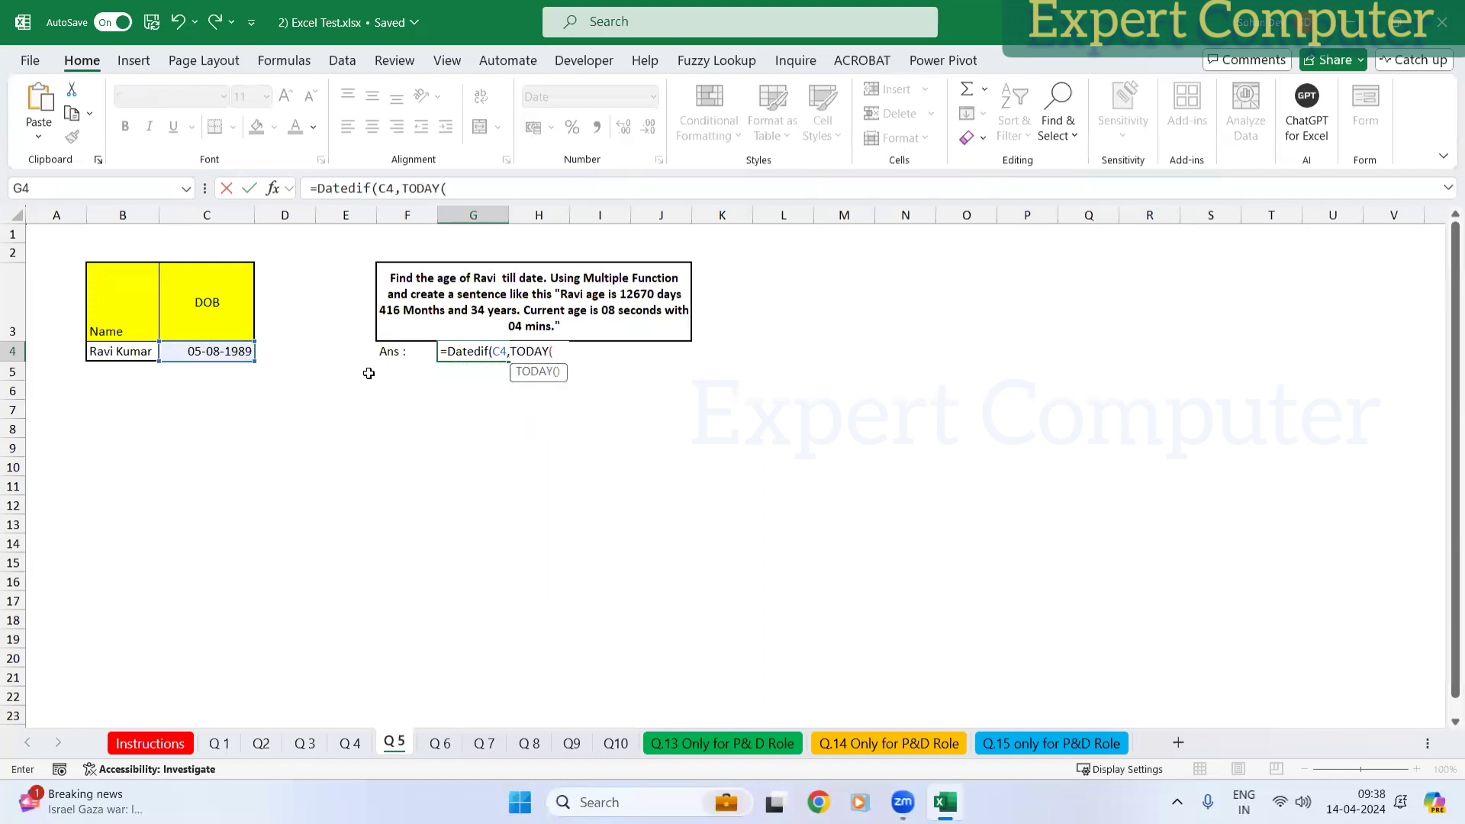
text())
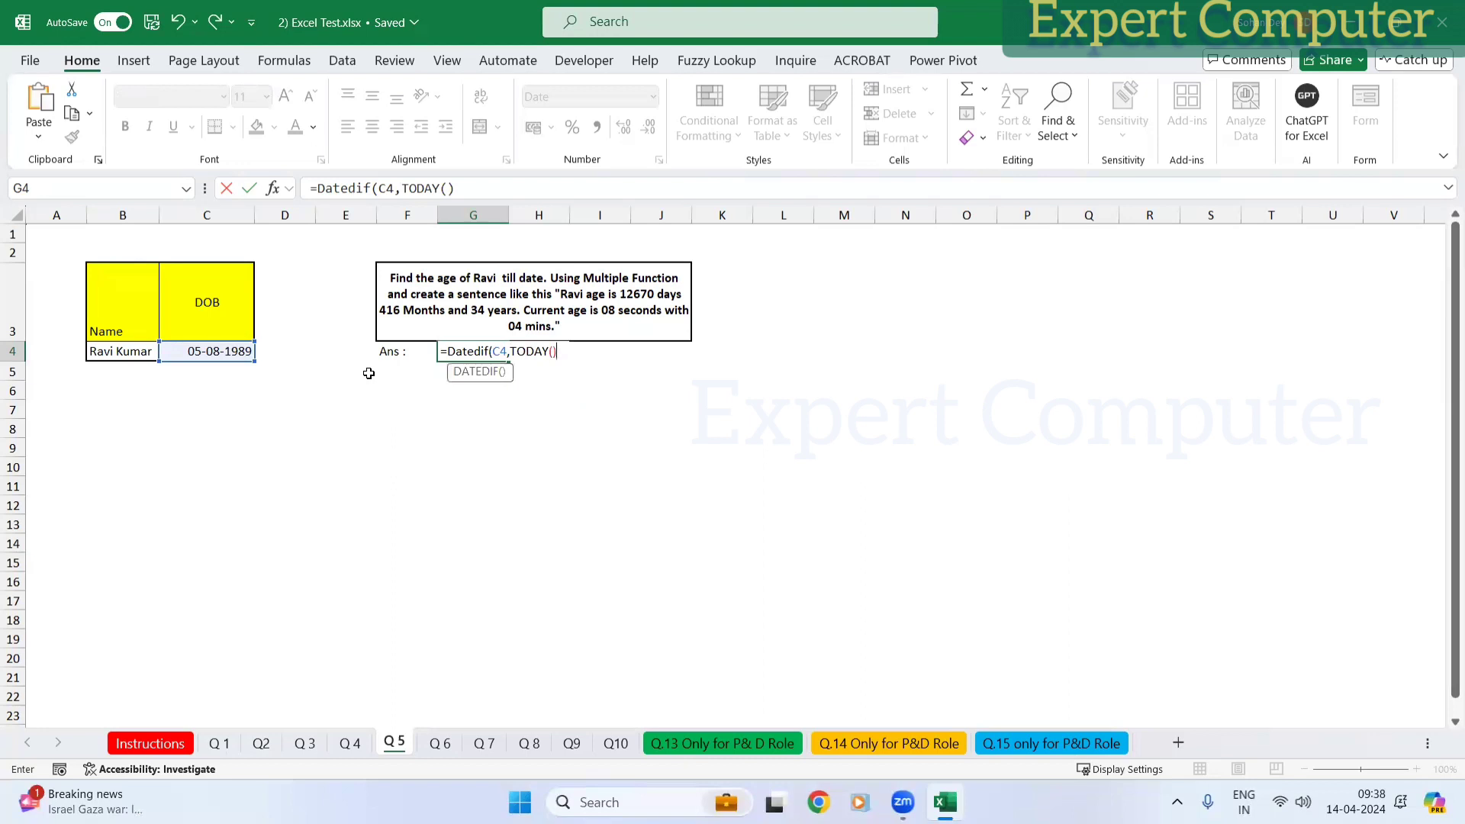
text(,"Y)
key(BackSpace)
text(D"))
key(Return)
key(Up)
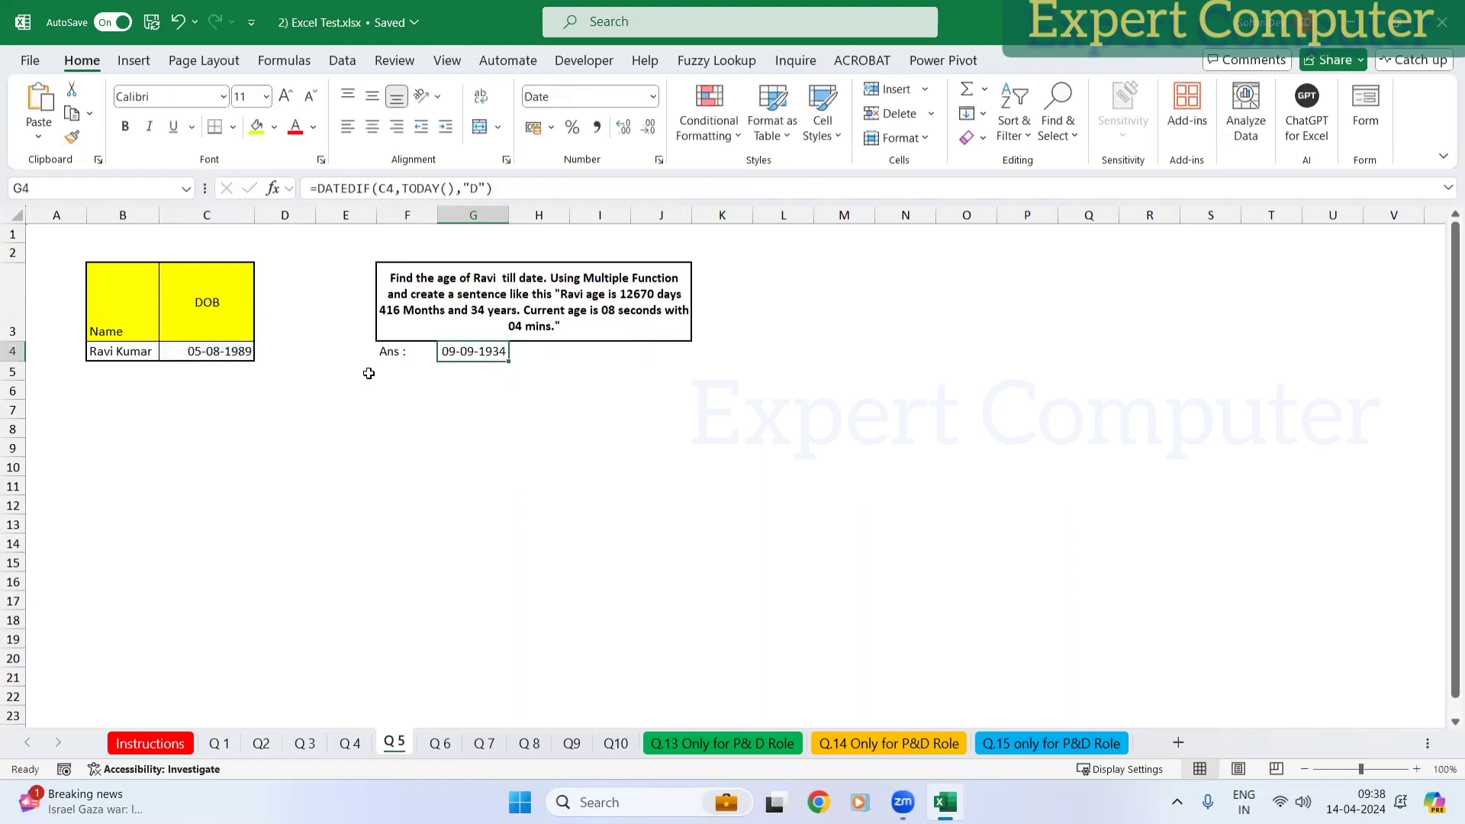
click(653, 96)
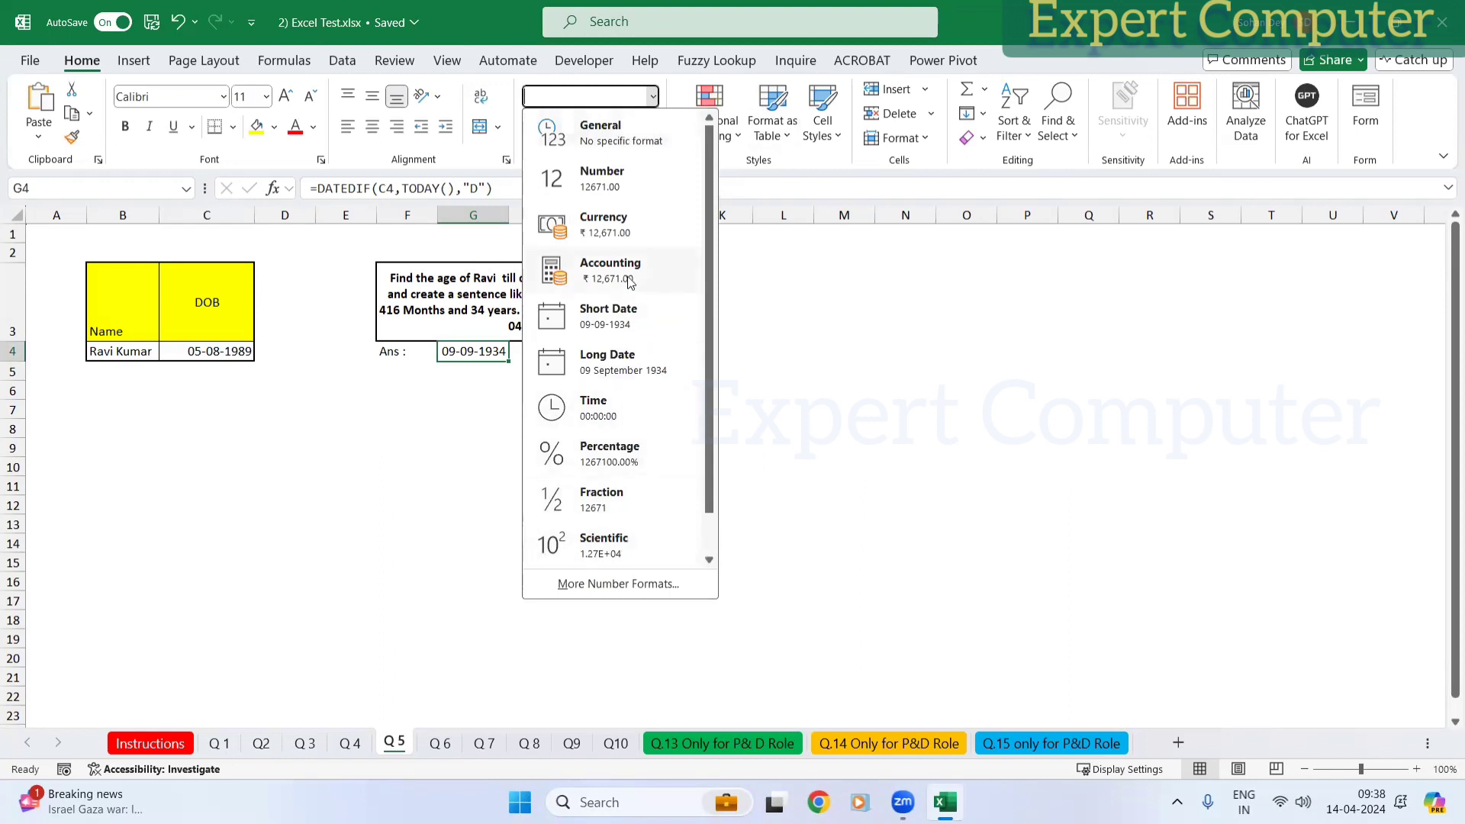
click(643, 191)
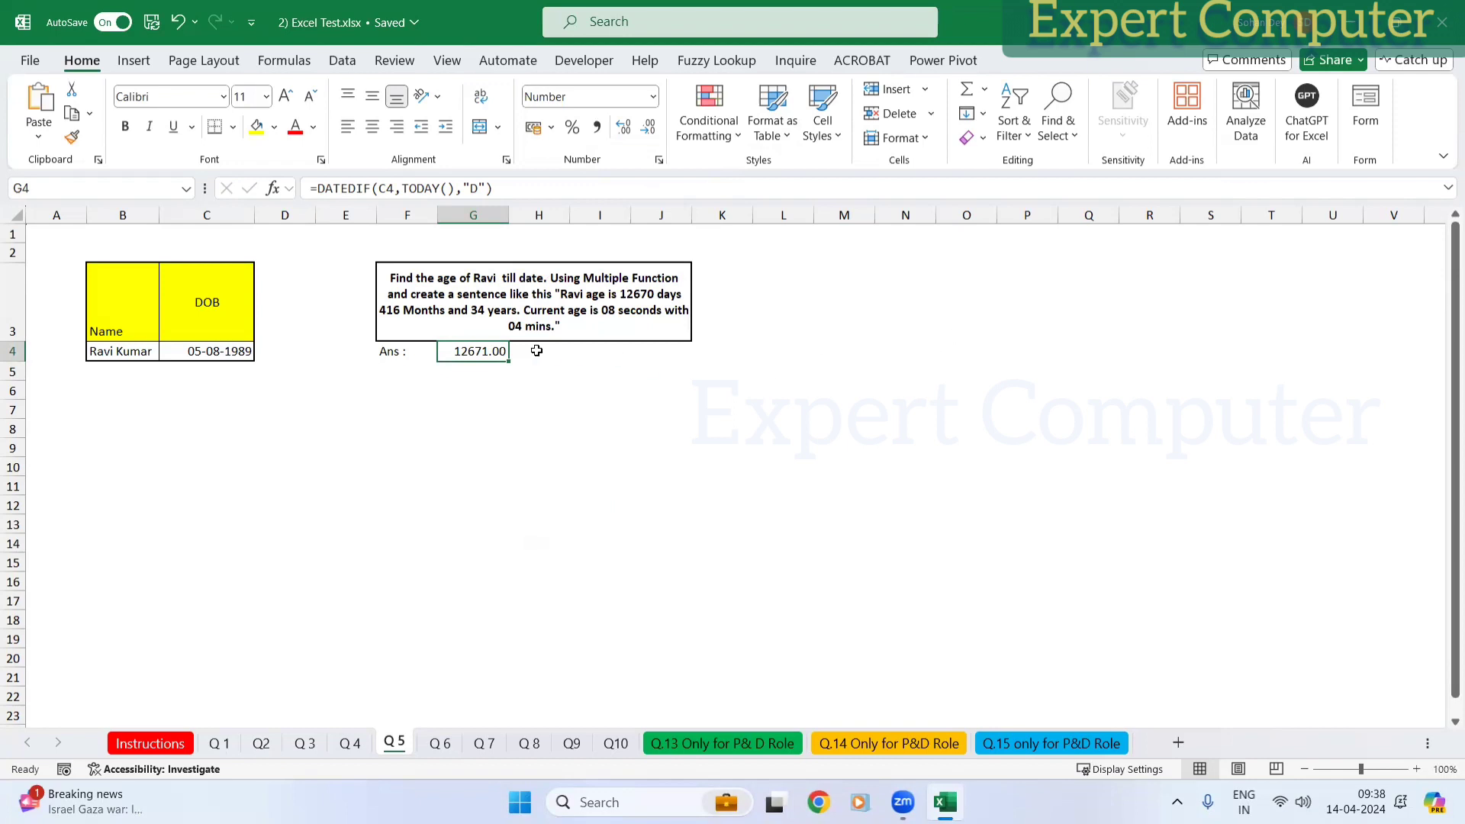
Step: Copy the G4 formula text into H4 and change its unit to "M" to calculate the age in months
key(F2)
key(shift+Home)
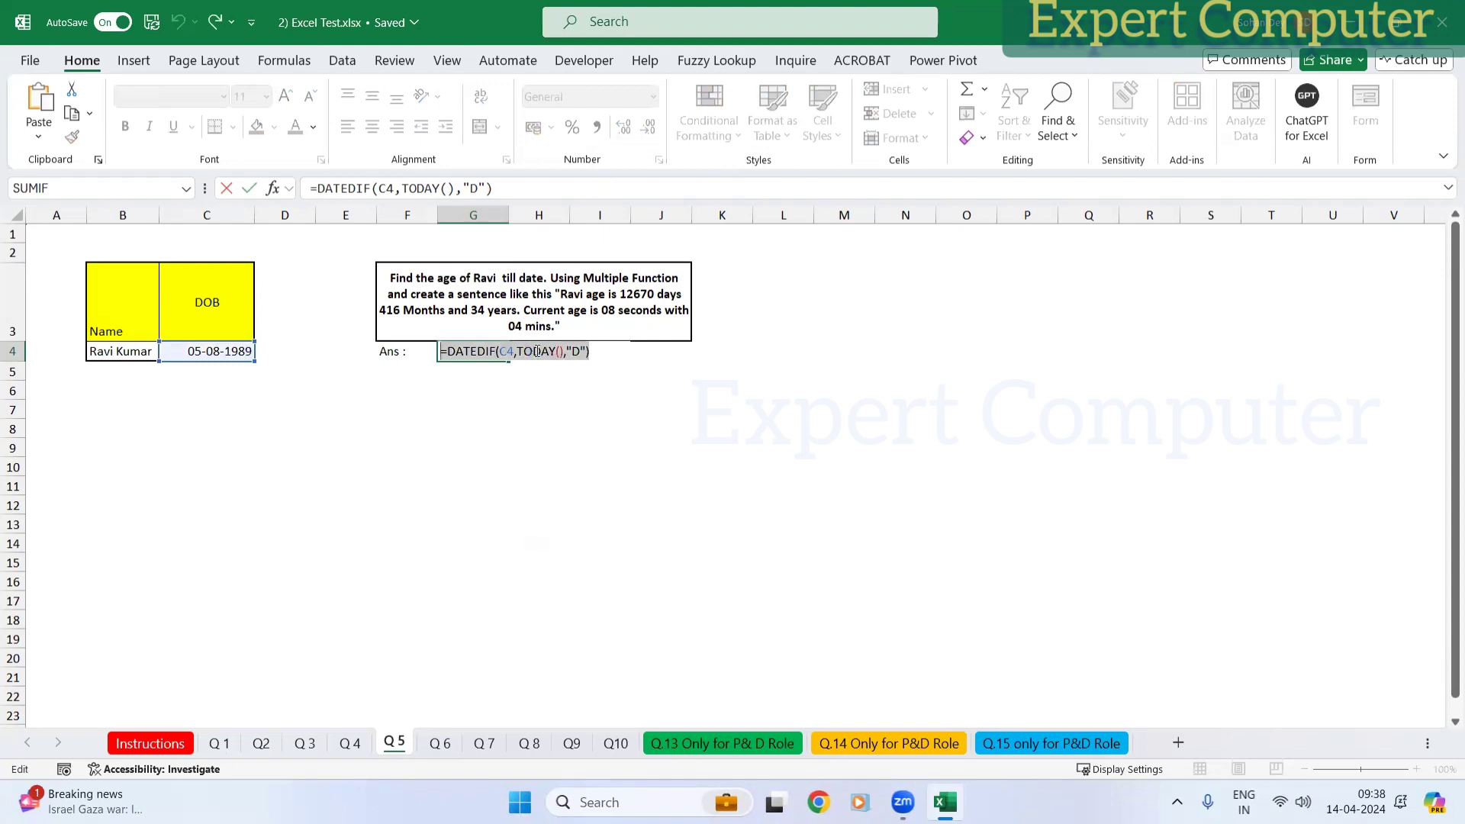
key(ctrl+c)
key(Tab)
key(F2)
key(ctrl+v)
key(ctrl+Return)
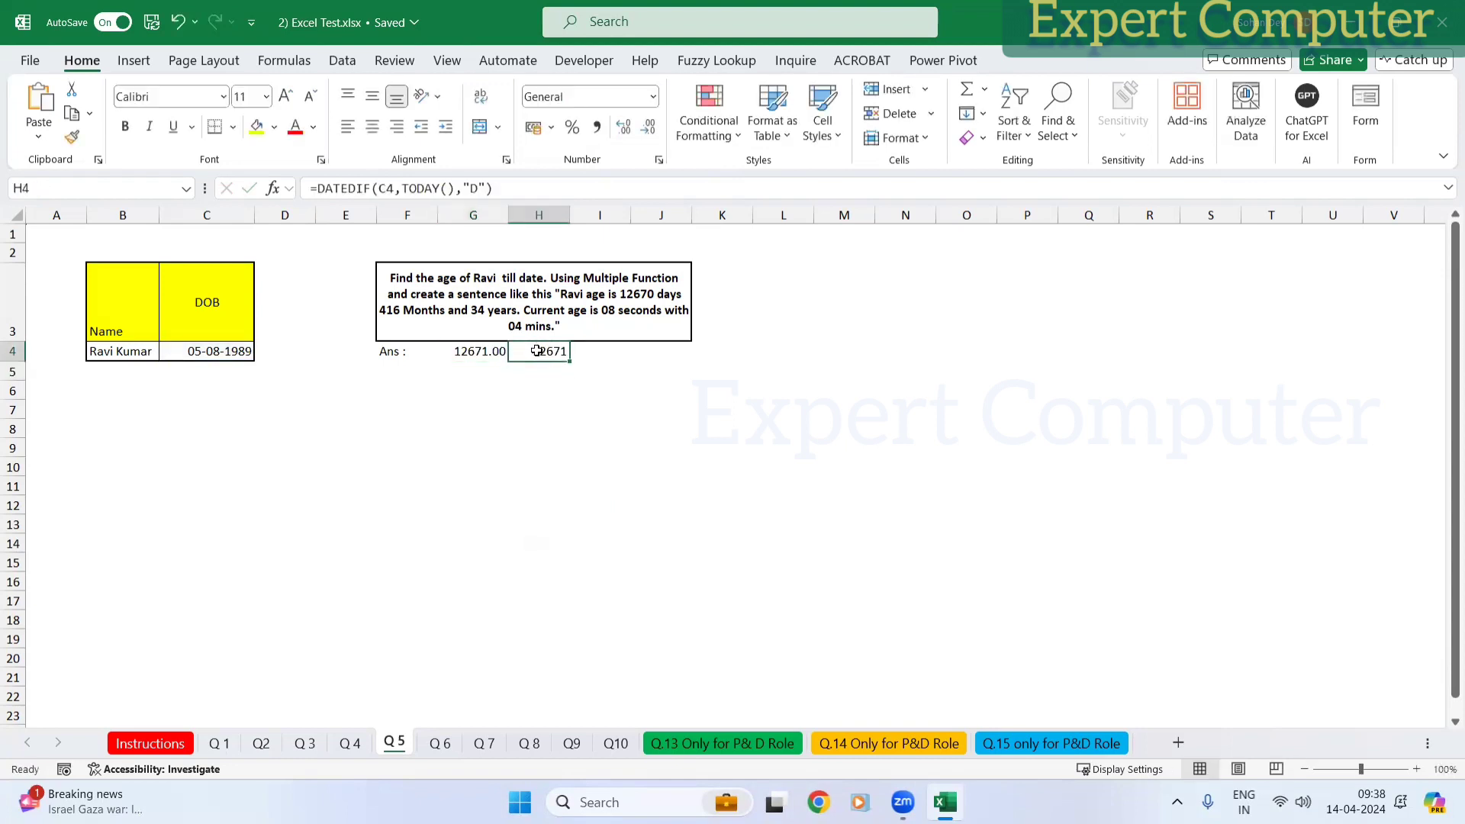
key(F2)
key(Left)
key(Left)
key(BackSpace)
text(M)
key(ctrl+Return)
Step: Reuse the copied DATEDIF formula in I4 with the unit "Y" to calculate the age in years
key(Tab)
key(F2)
key(ctrl+v)
key(ctrl+Return)
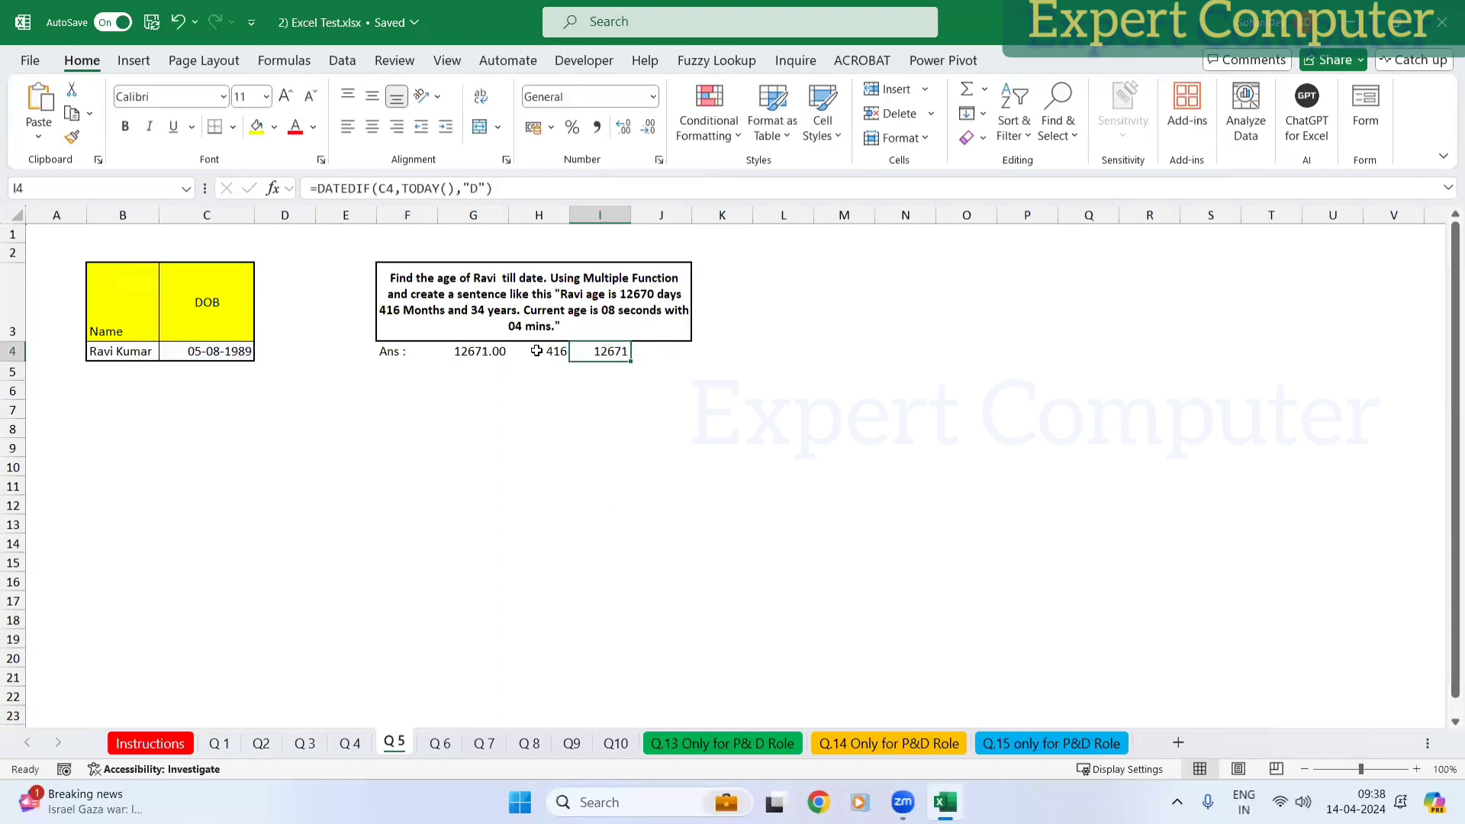
key(F2)
key(Left)
key(Left)
key(BackSpace)
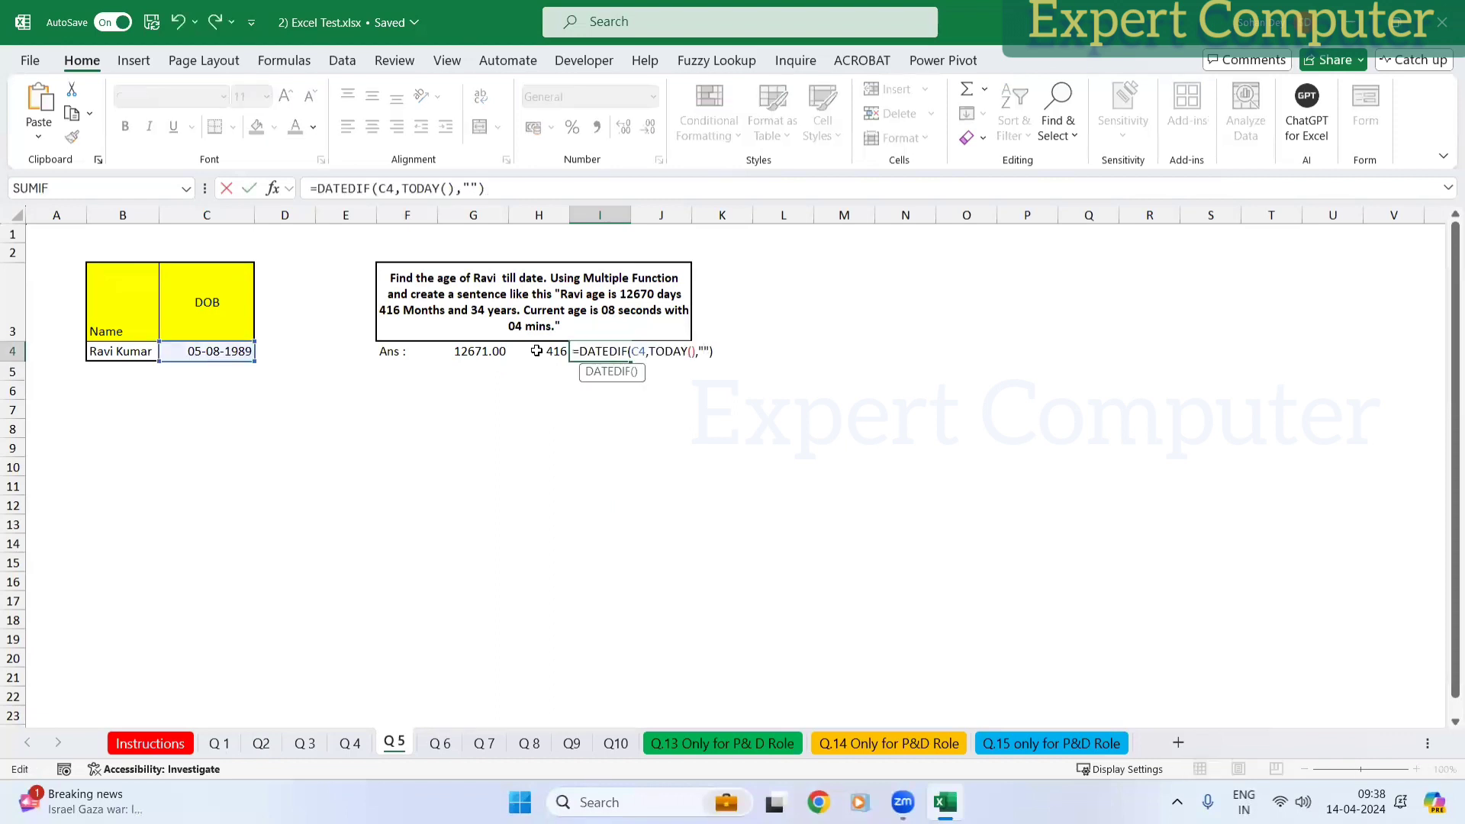
text(Y)
key(ctrl+Return)
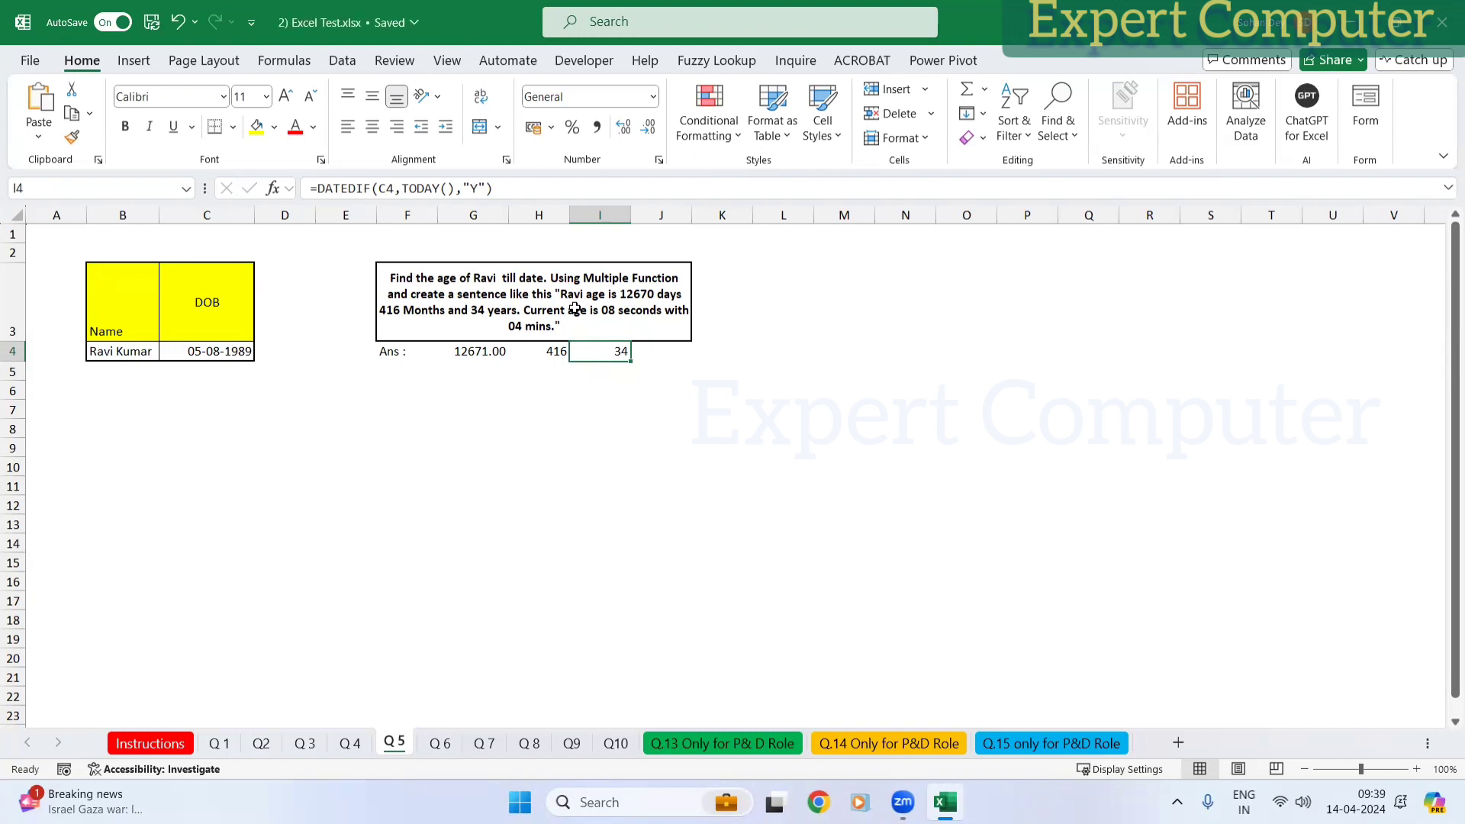
key(Right)
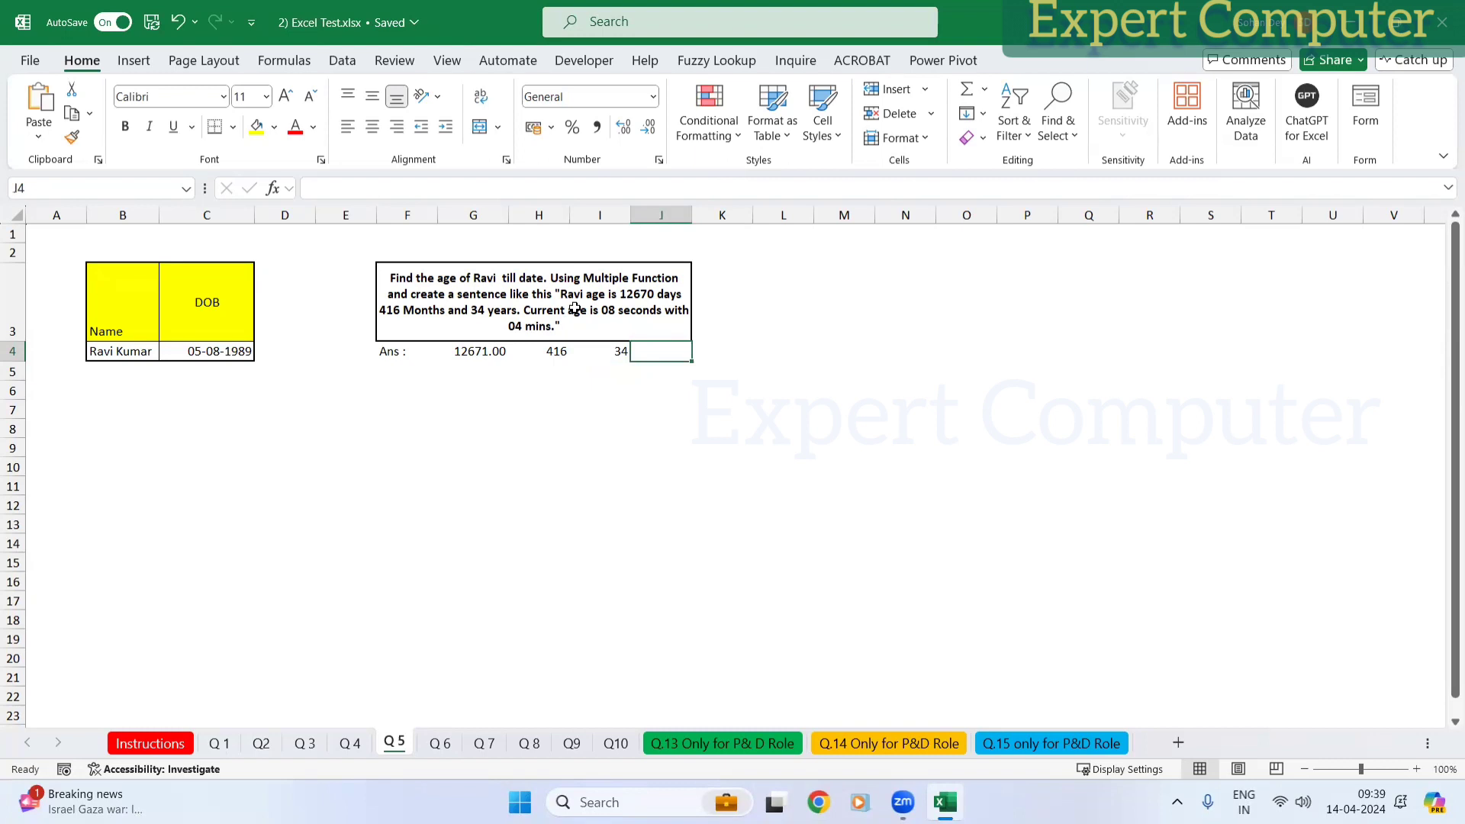
text(=te)
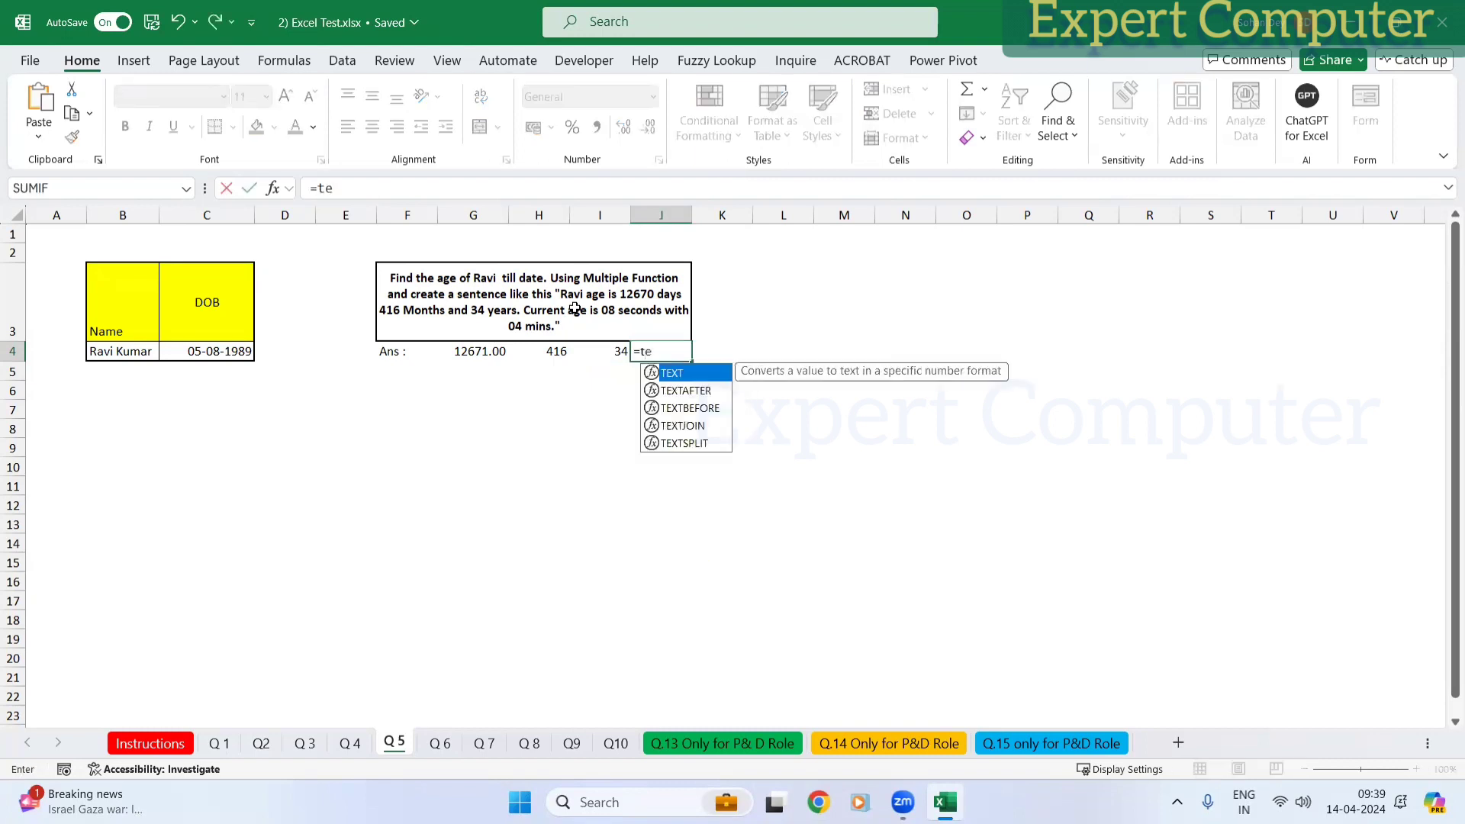
key(BackSpace)
text(e)
key(Tab)
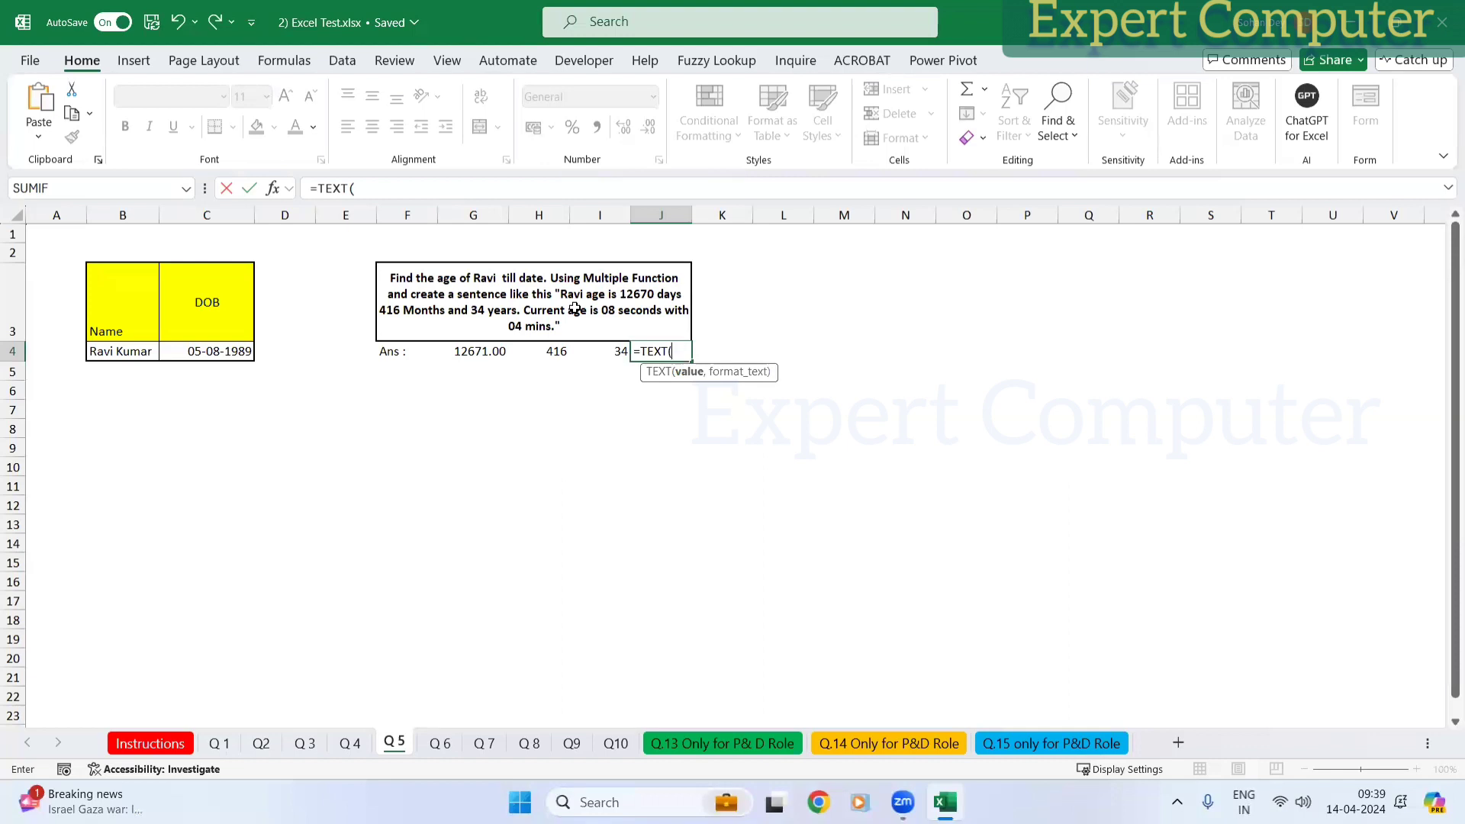
text(now)
key(Tab)
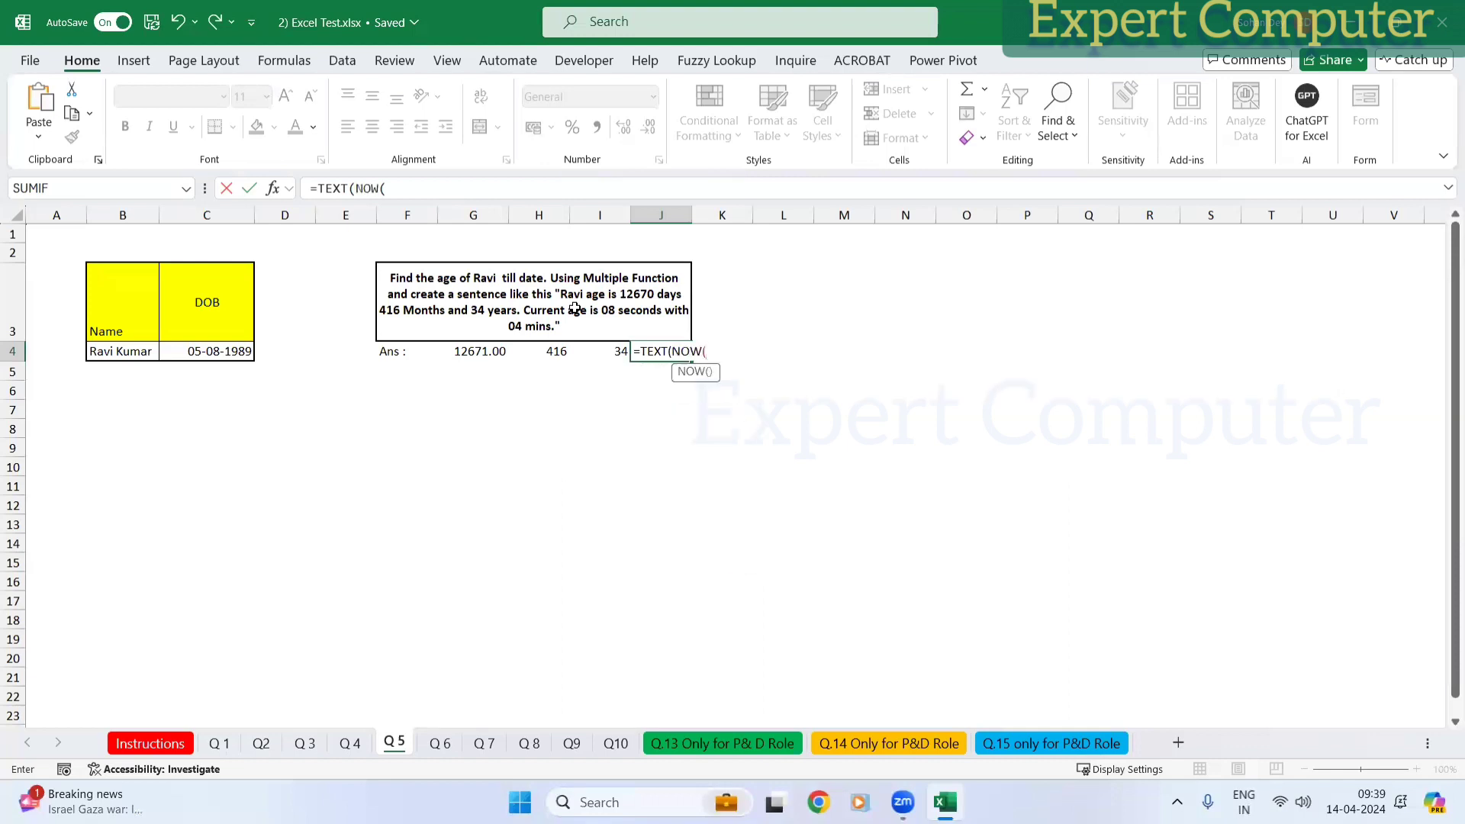
key(Escape)
key(Down)
key(Left)
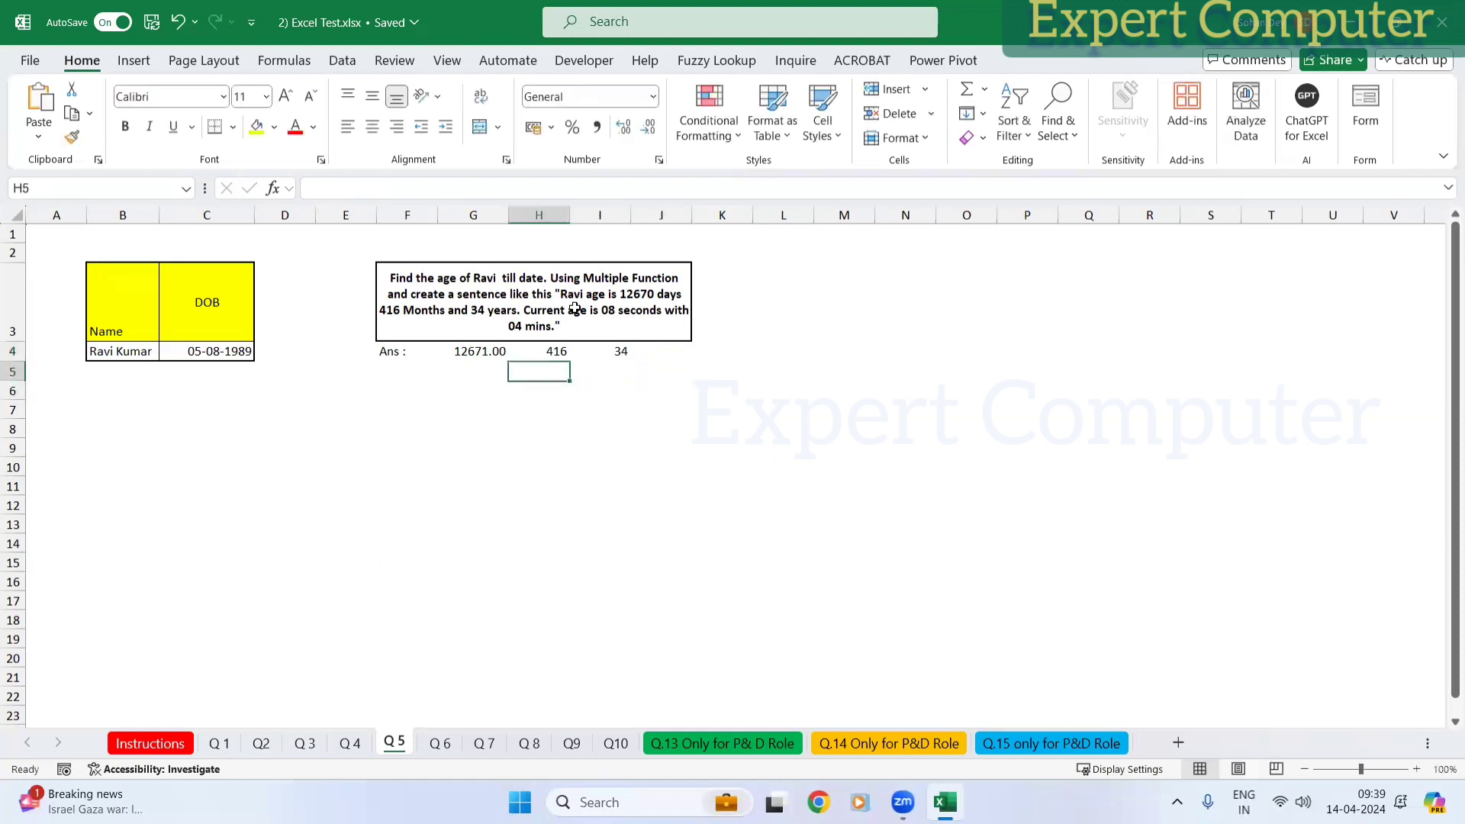
key(Right)
key(Up)
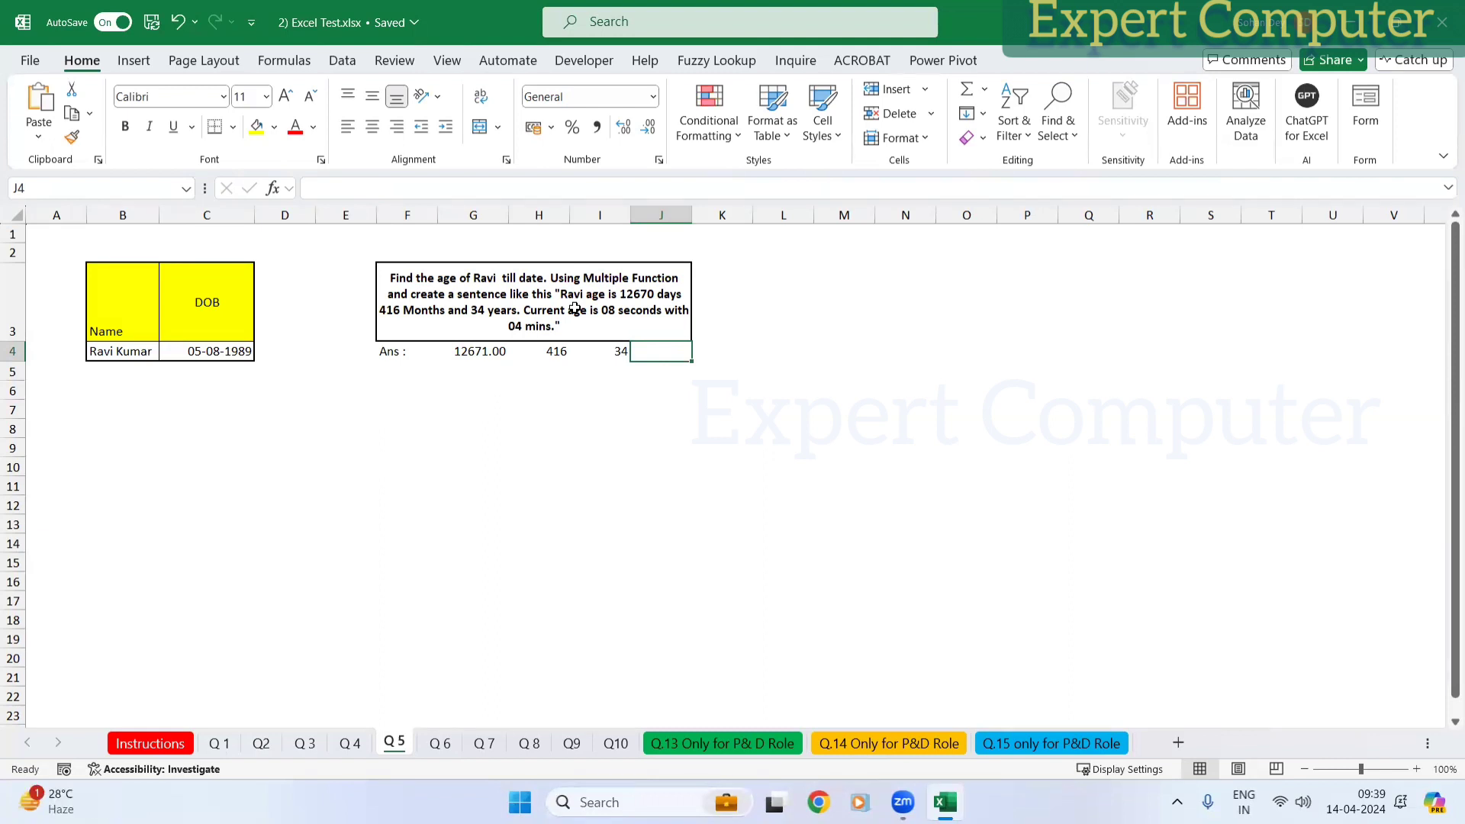
Step: Enter =TEXT(NOW(),"SS") in J4 to return the current seconds
text(=tex)
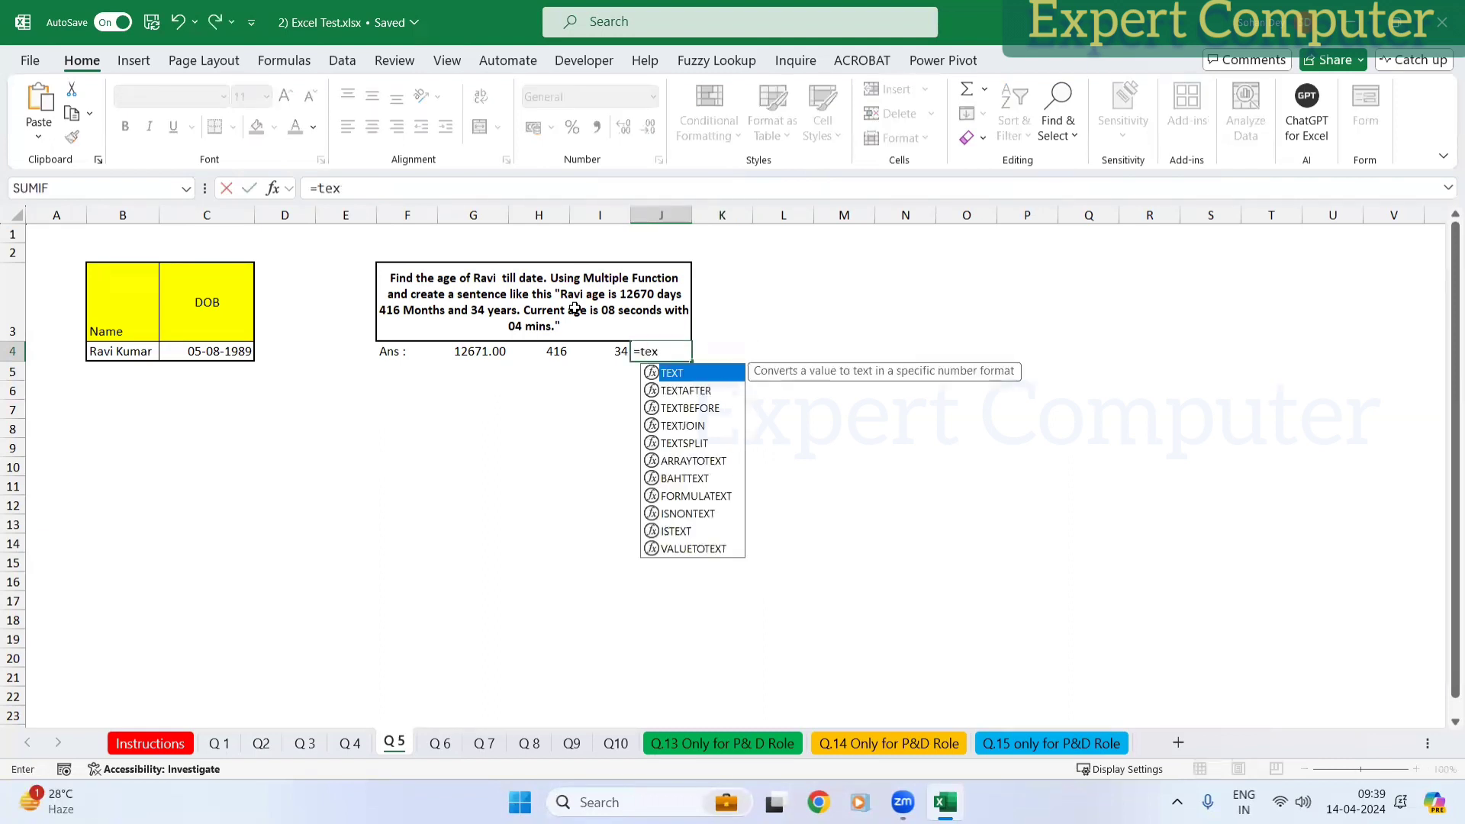
key(Tab)
text(n)
key(Tab)
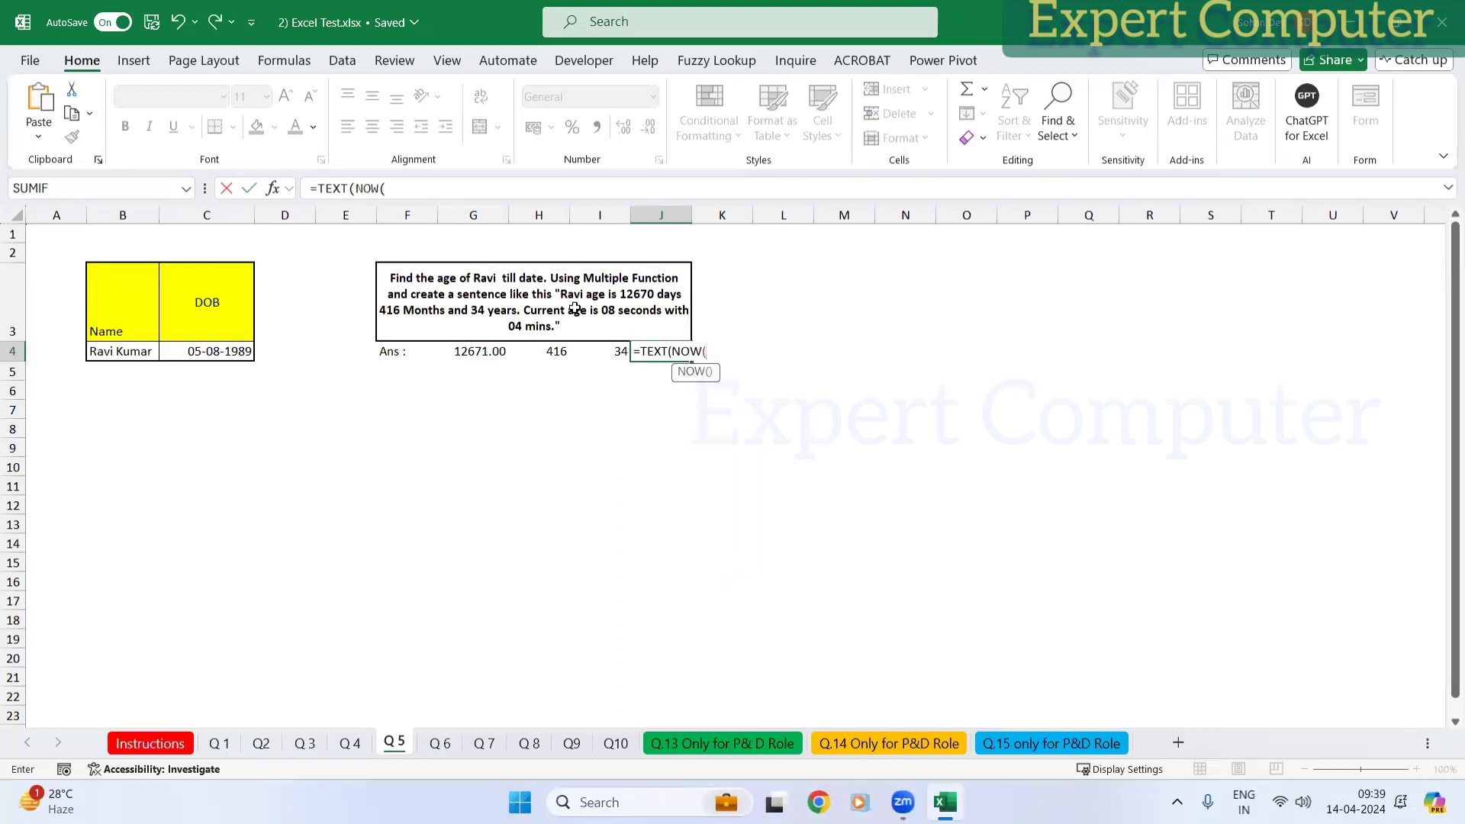
text(),")
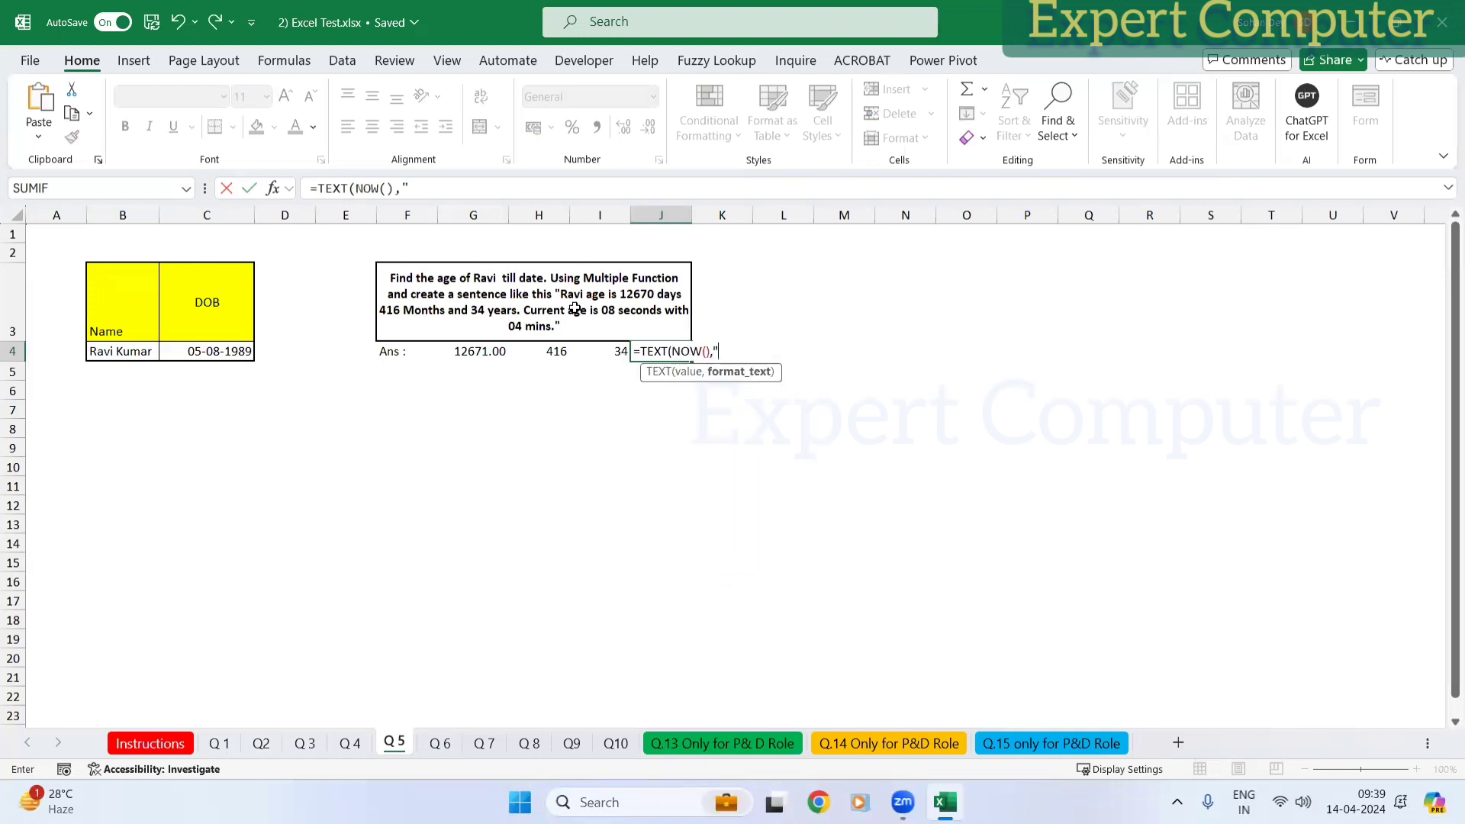
text(SS")
text())
key(ctrl+Return)
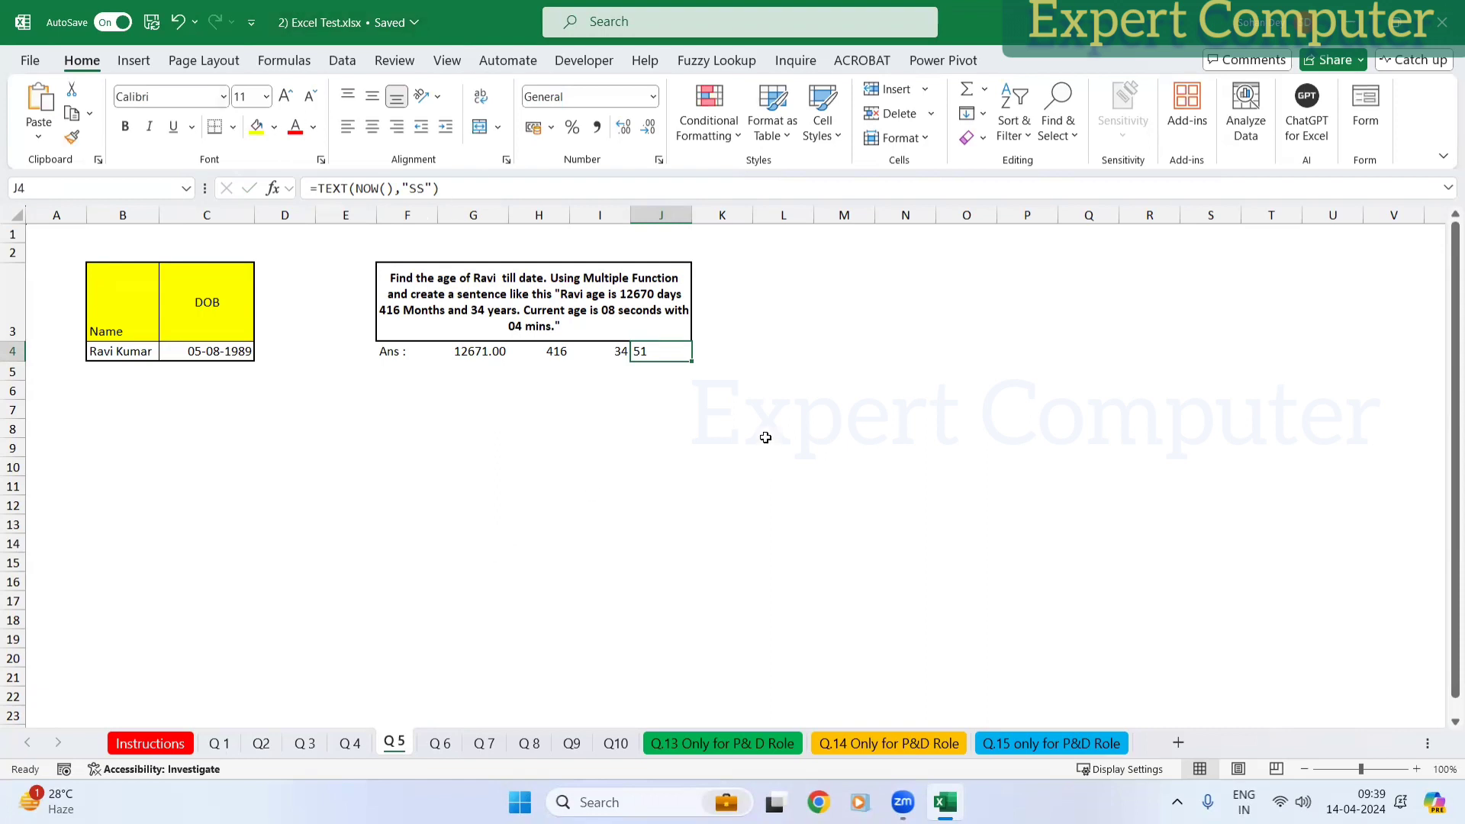
Step: Recalculate the seconds formula in J4 to check that its value updates
key(F5)
key(Escape)
click(739, 350)
double_click(668, 351)
click(746, 349)
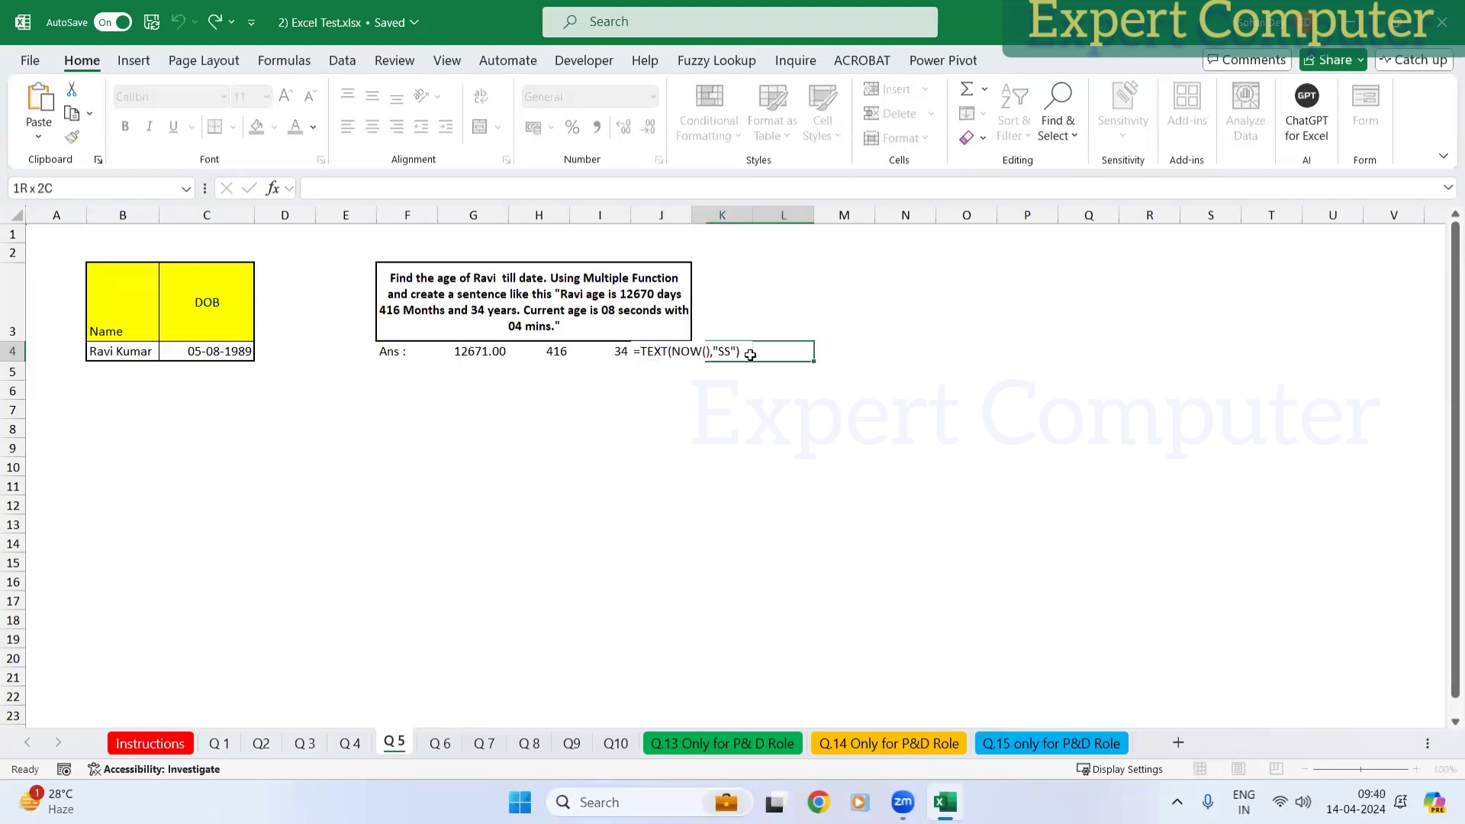
click(620, 350)
click(662, 351)
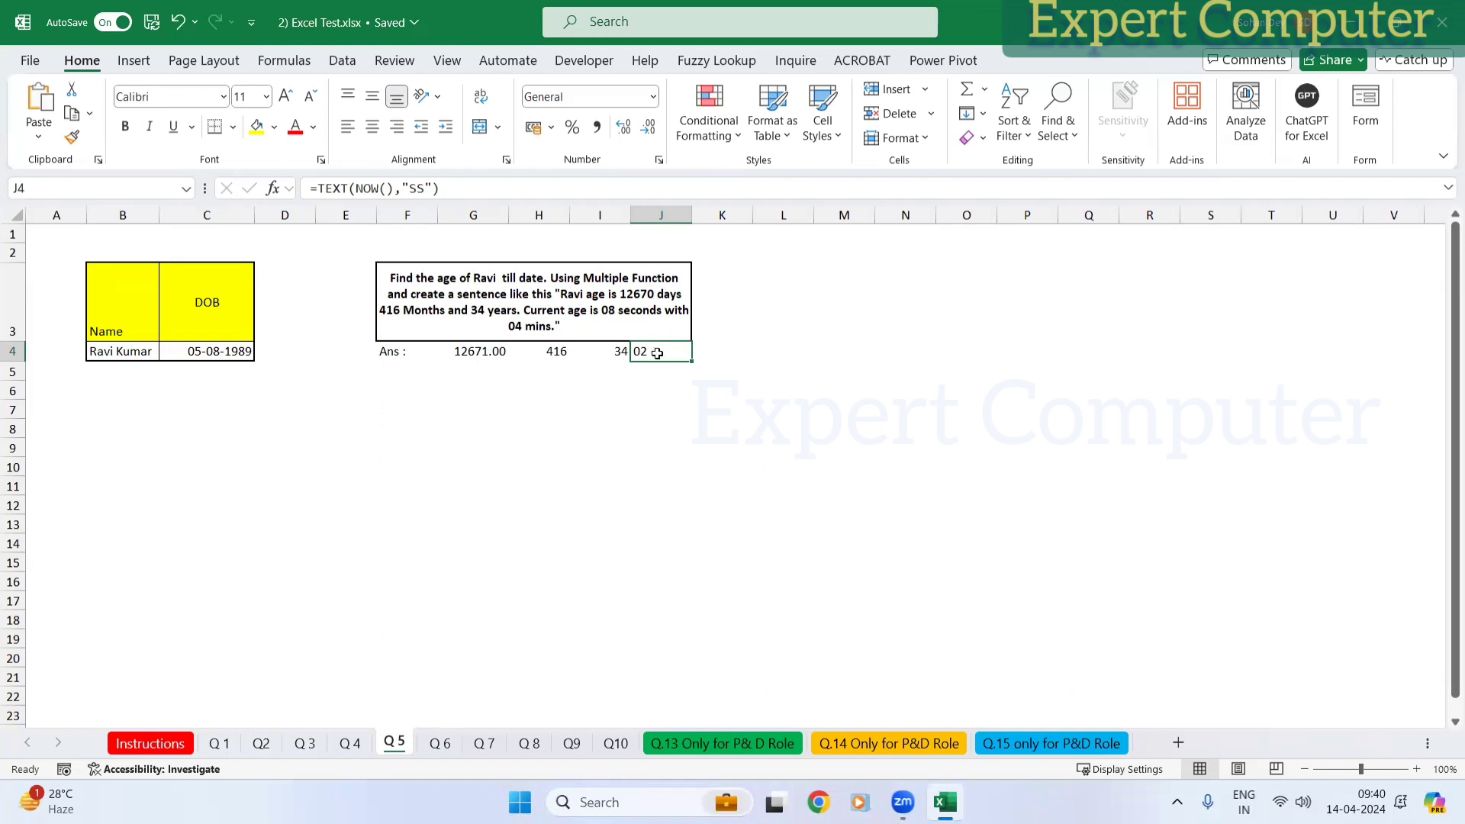
Step: Place the TEXT formula from J4 in K4 and change its format code to "MM", giving =TEXT(NOW(),"MM")
double_click(702, 351)
key(Tab)
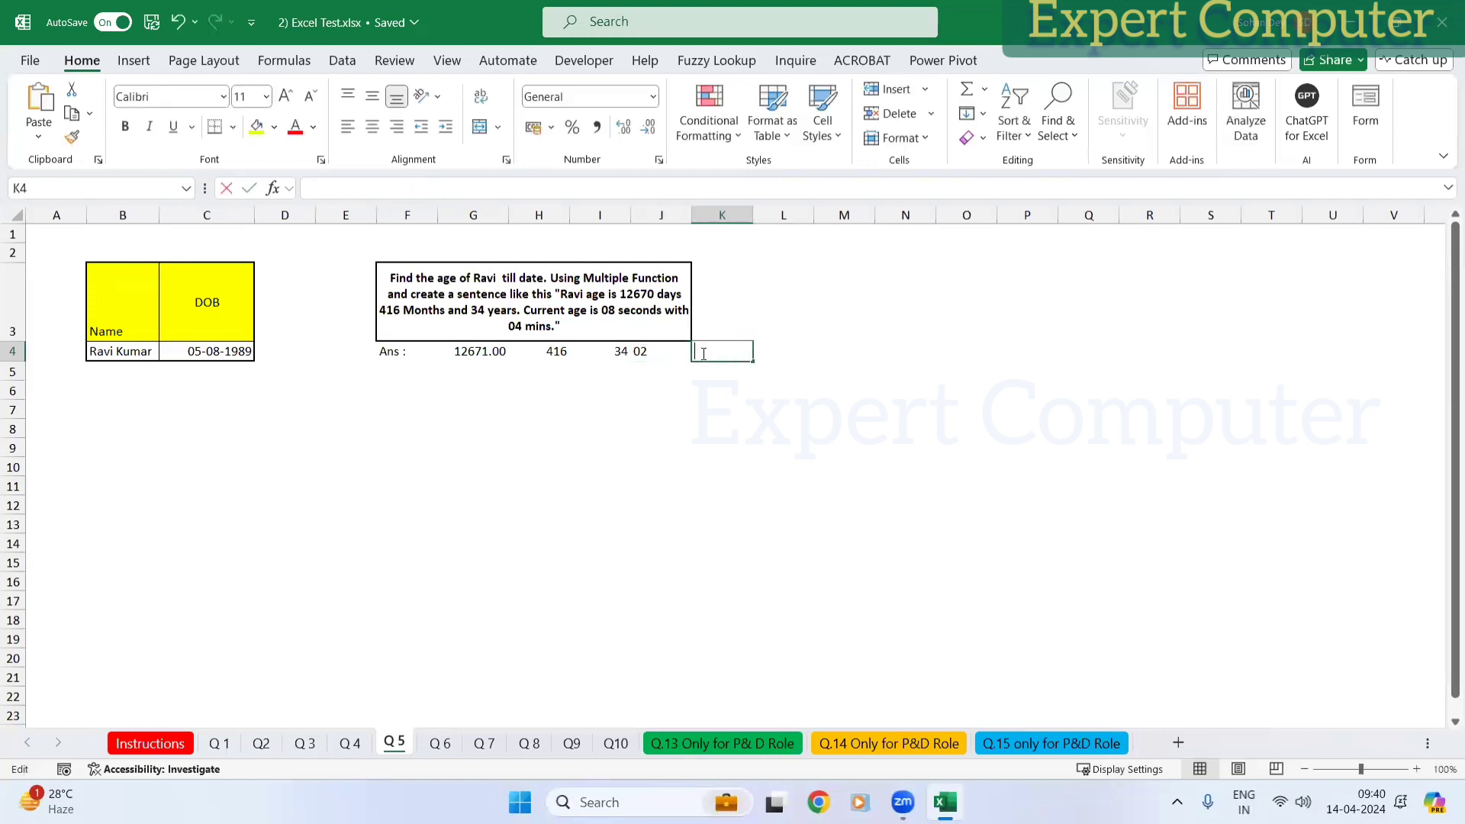
double_click(702, 352)
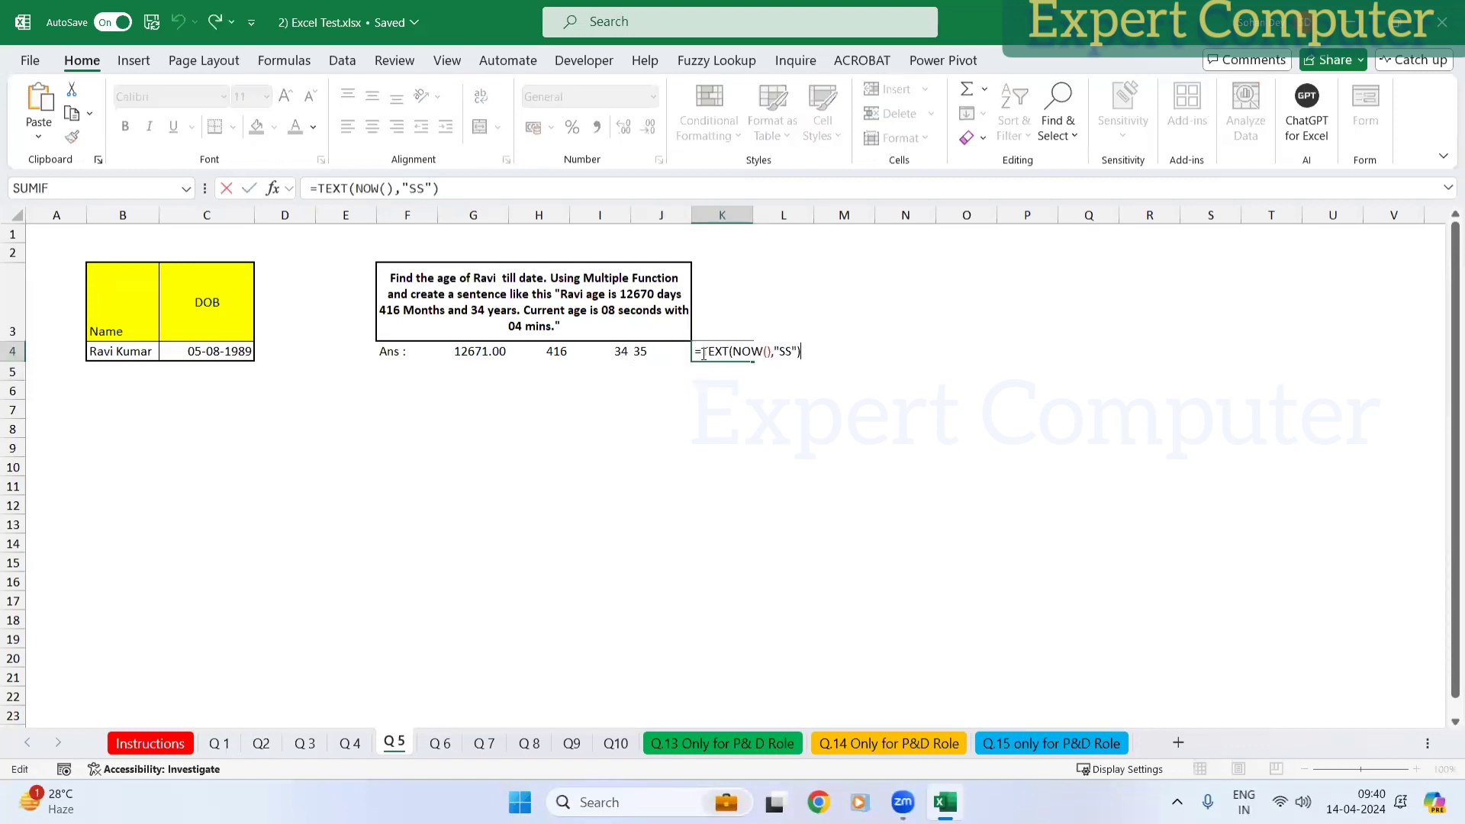
key(BackSpace)
key(BackSpace)
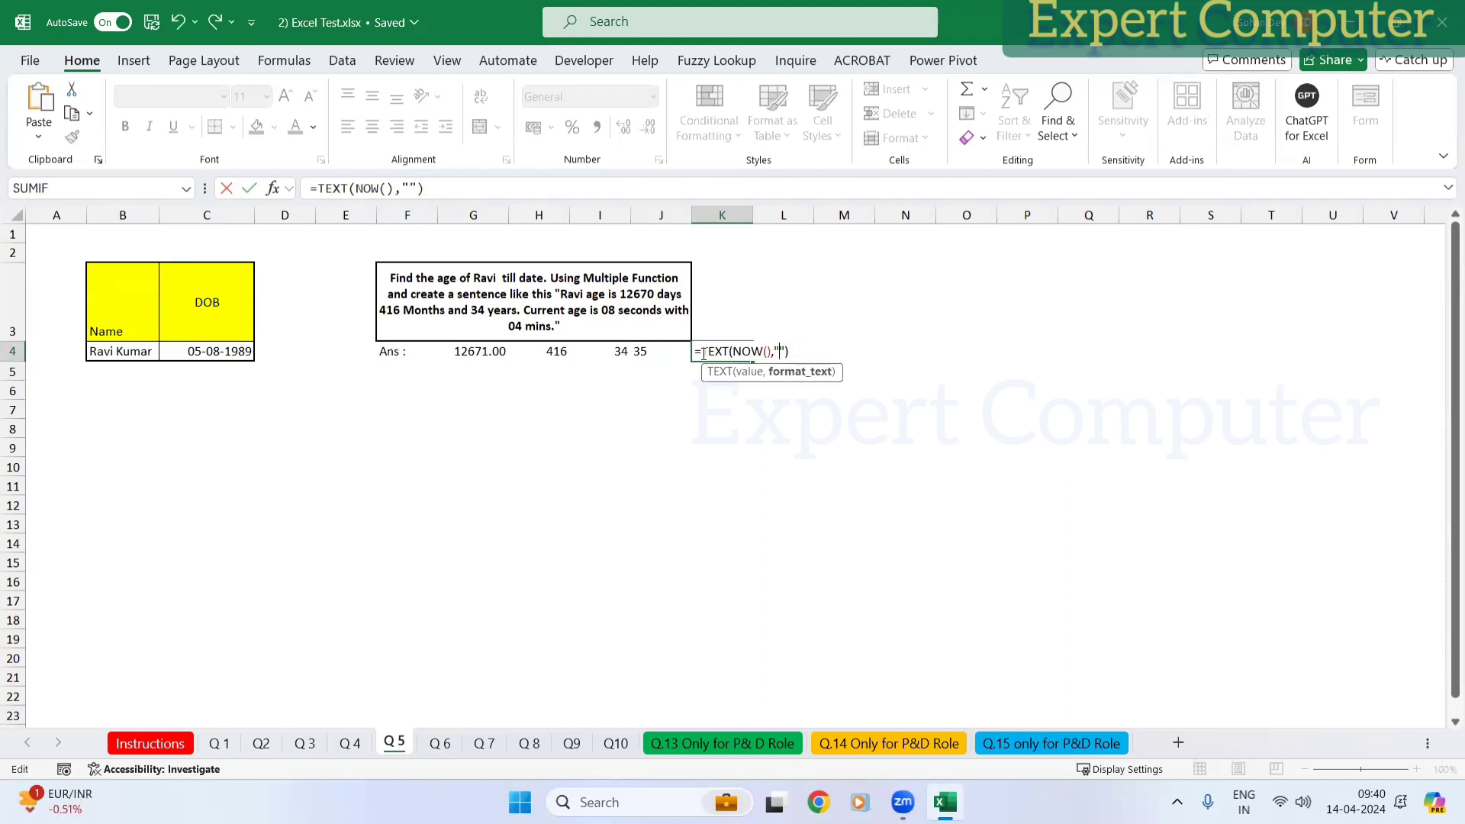
text(MM)
key(ctrl+Return)
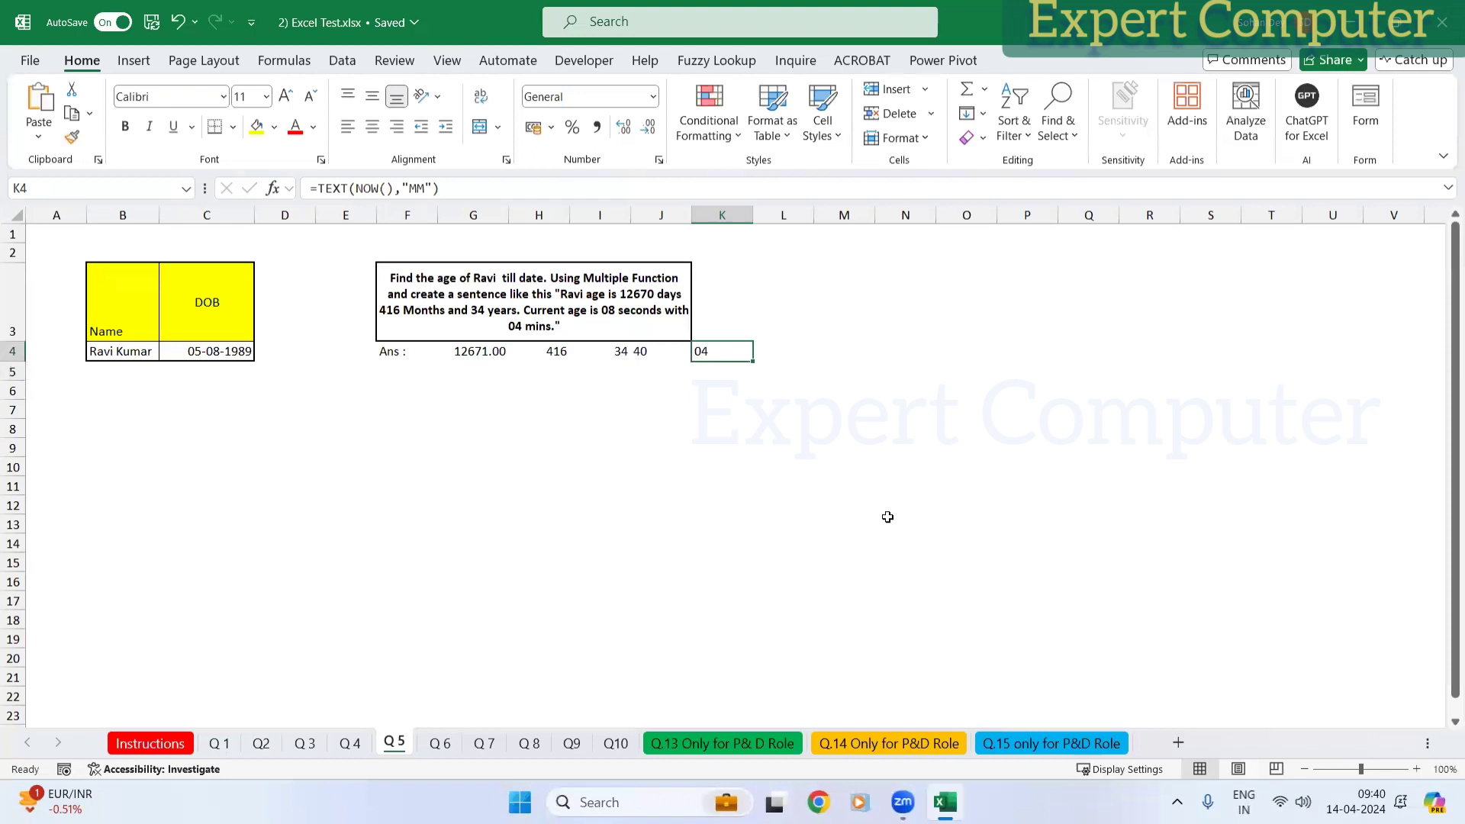
click(647, 353)
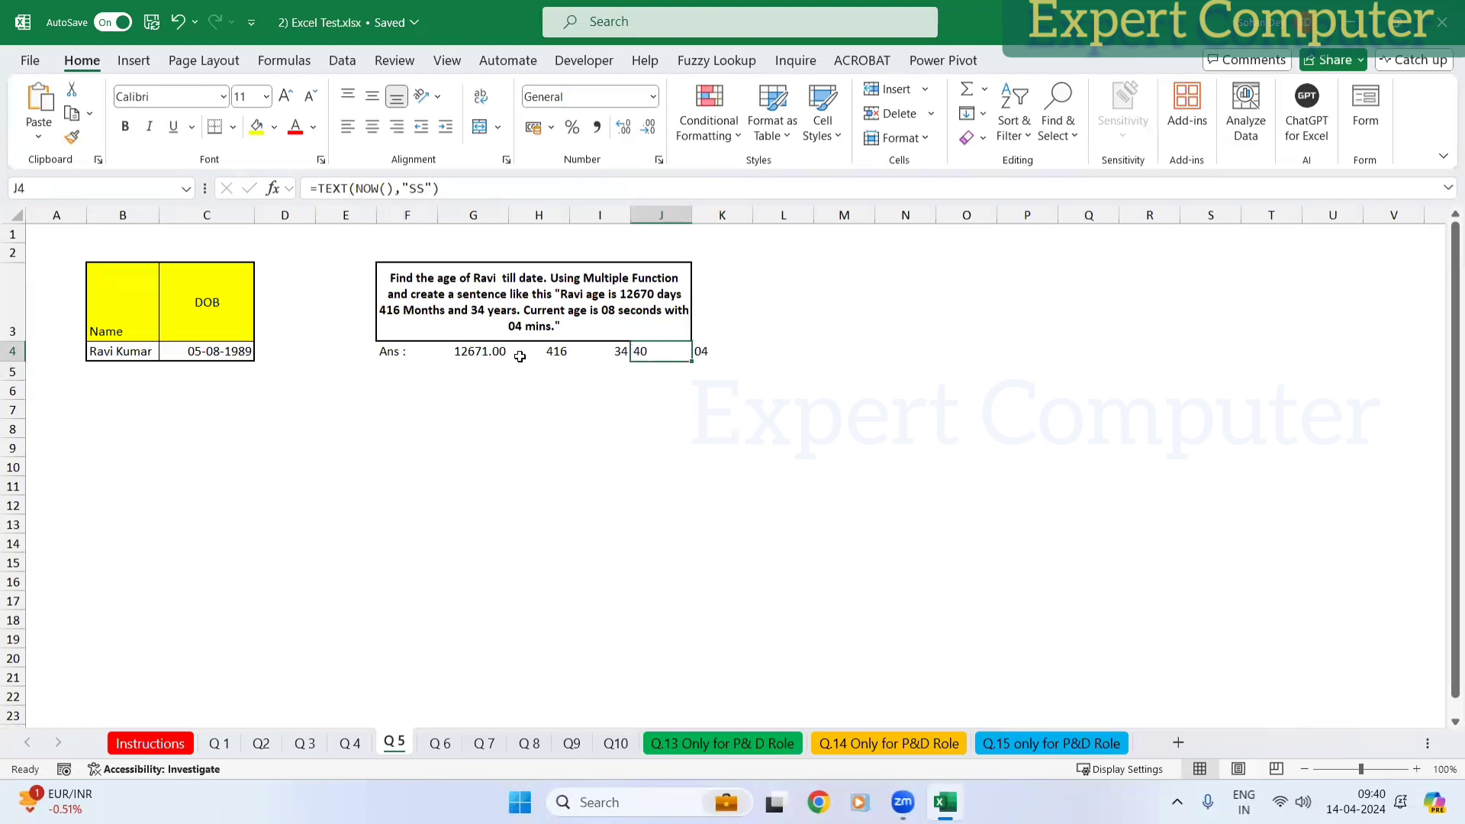
Step: Try the Time number format on the date of birth in C4 to check its time part, and undo the format change
drag(479, 351, 617, 352)
click(601, 315)
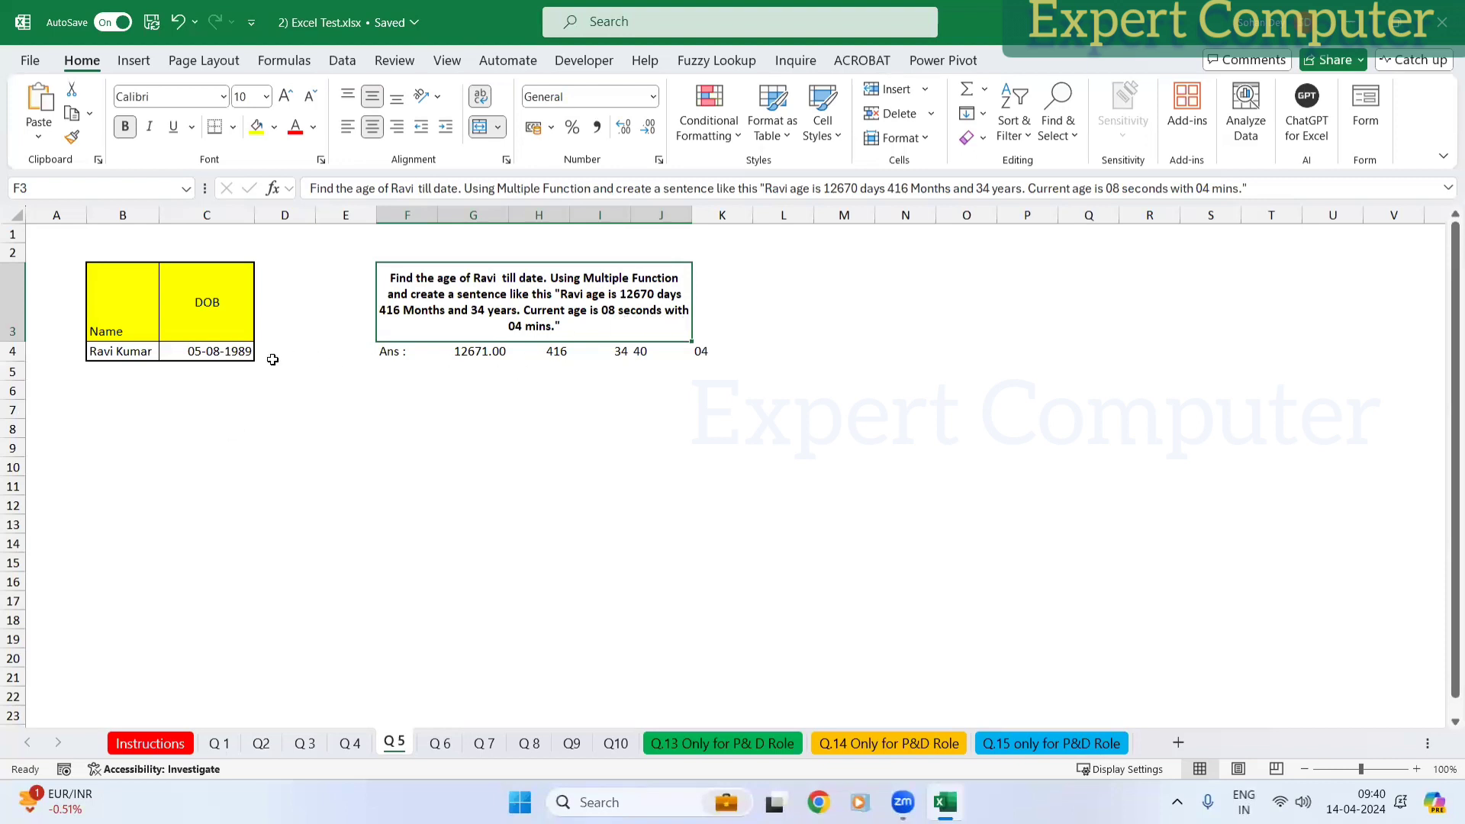
click(229, 352)
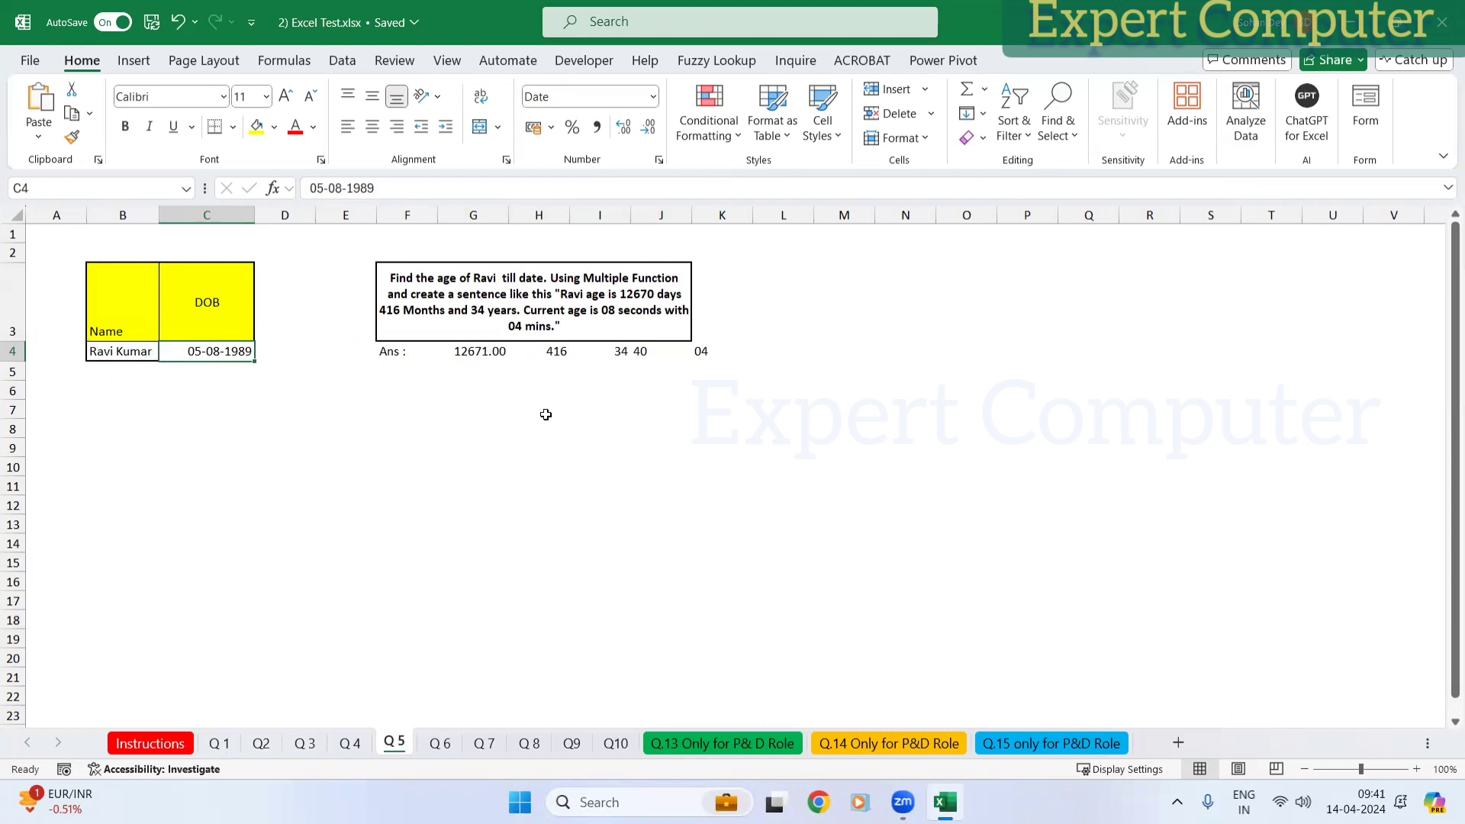
double_click(229, 355)
key(Escape)
click(653, 97)
click(630, 419)
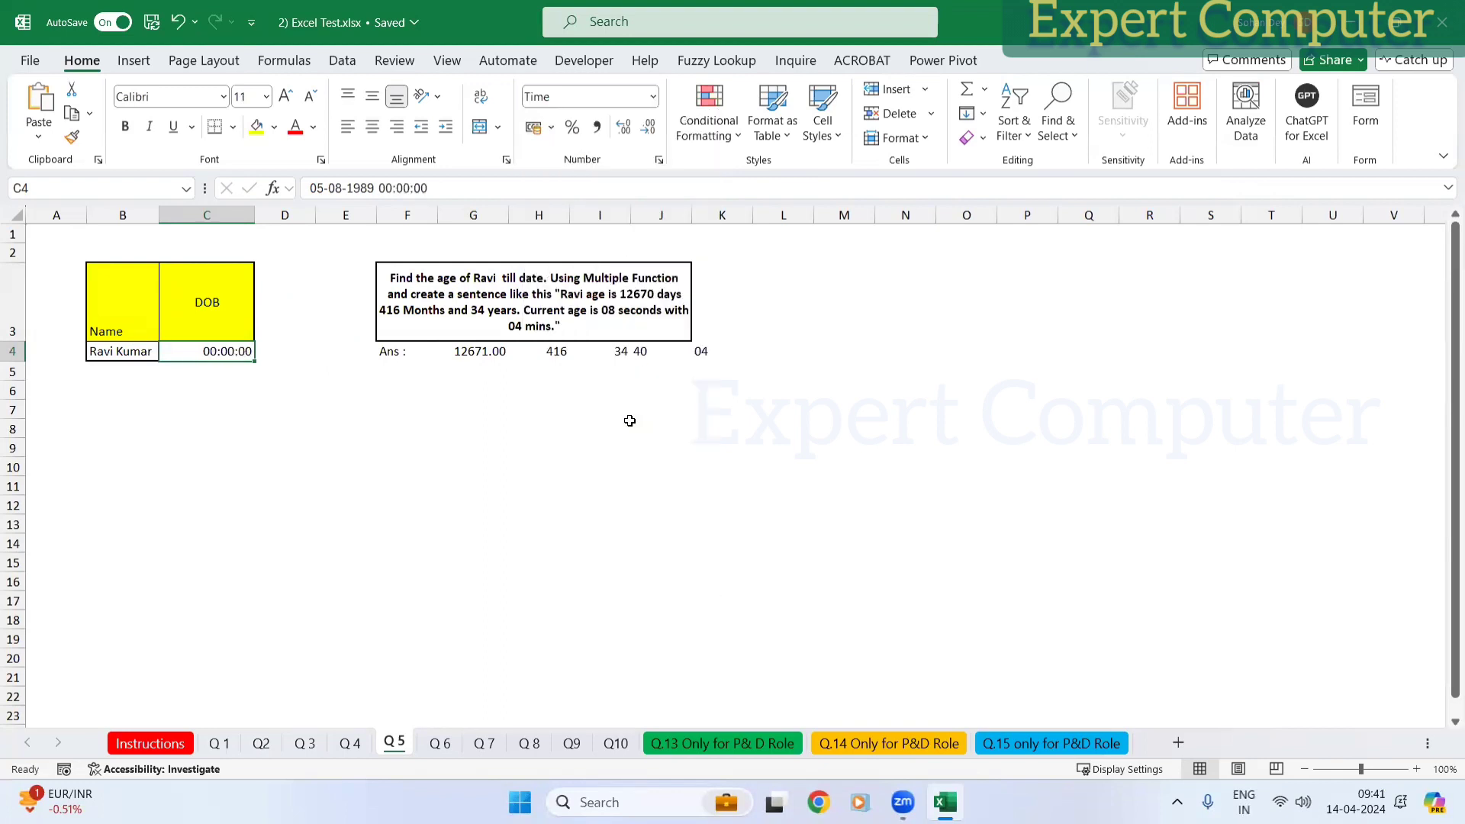
key(ctrl+z)
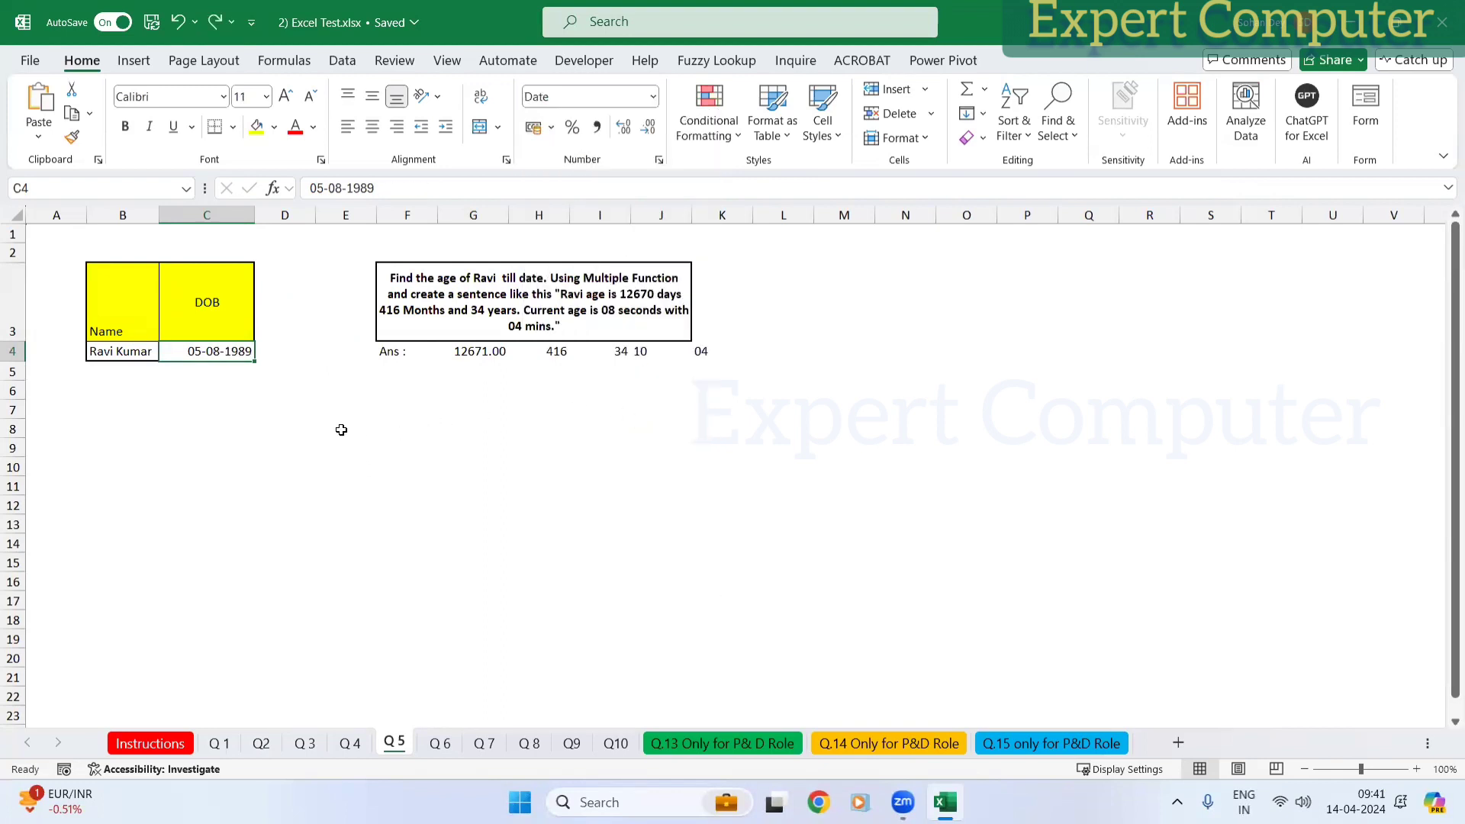
Step: Examine the current seconds and minutes sentence in the exercise text in F3
double_click(589, 325)
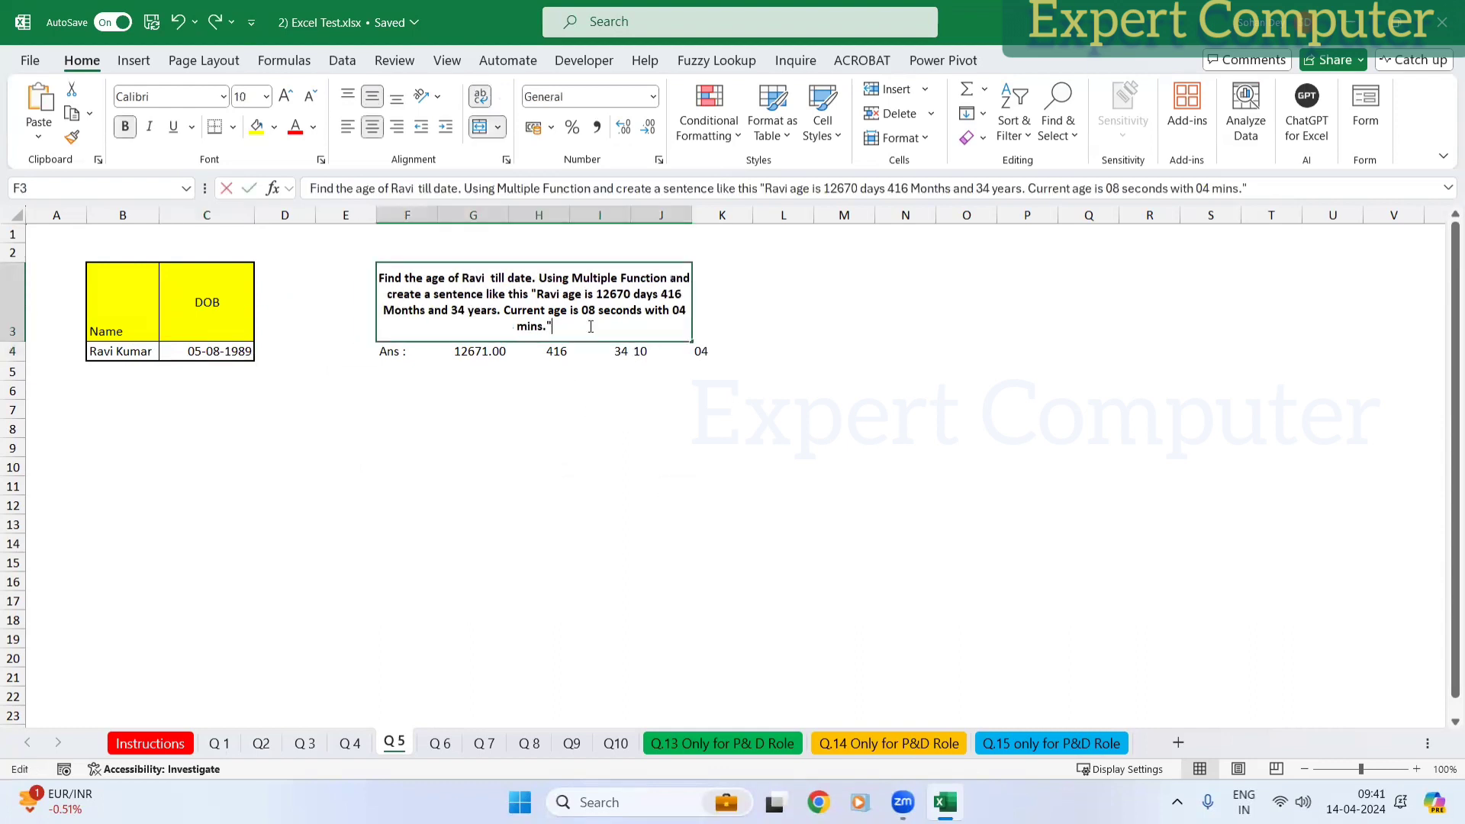
shift+click(519, 310)
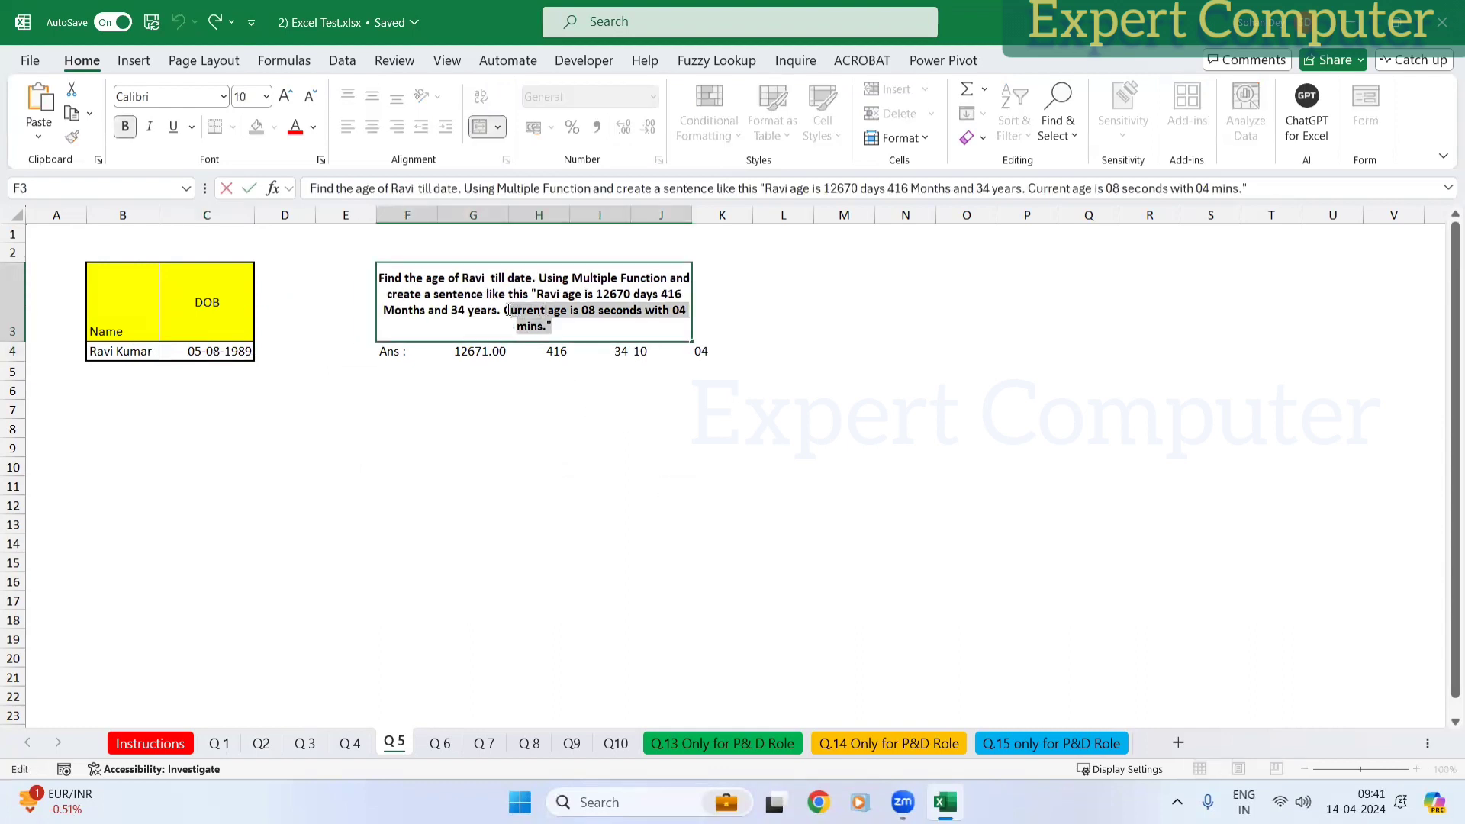
shift+click(509, 310)
drag(563, 326, 514, 314)
click(563, 327)
click(641, 408)
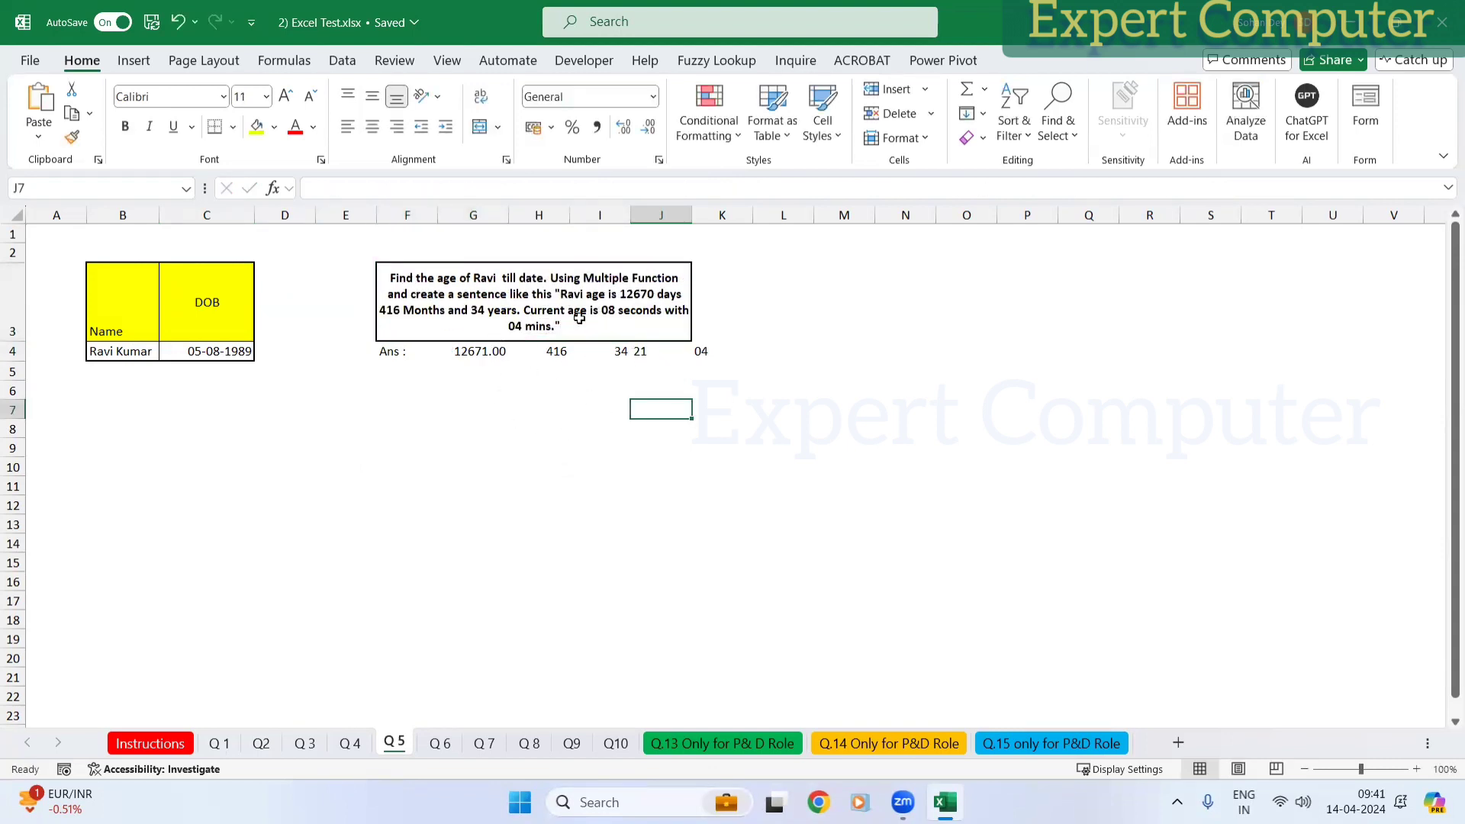
Step: Start the age sentence in F7 with the person's first name and "age is" in quotation marks, followed by an ampersand
click(422, 410)
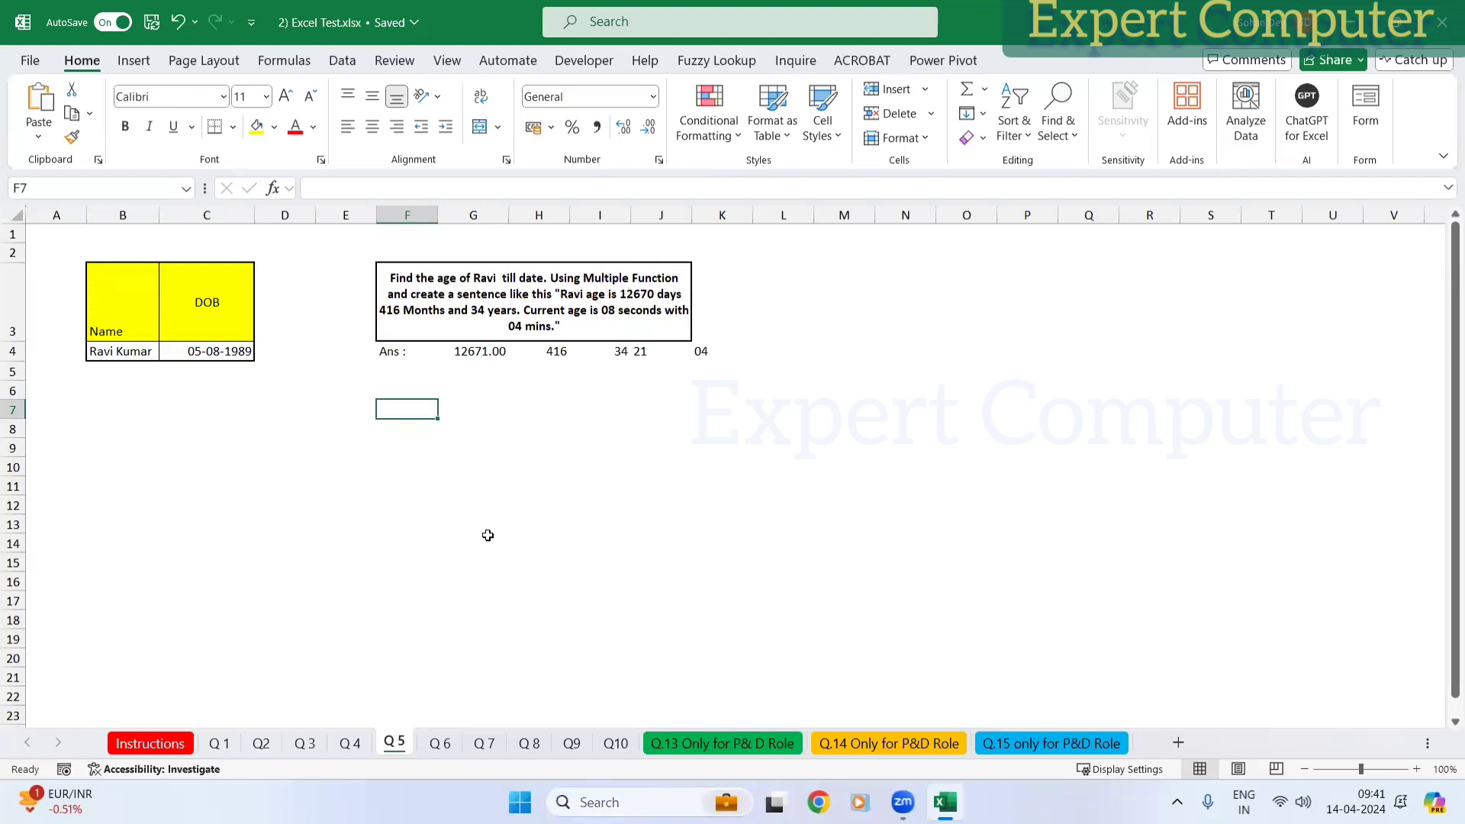
text("Ravi)
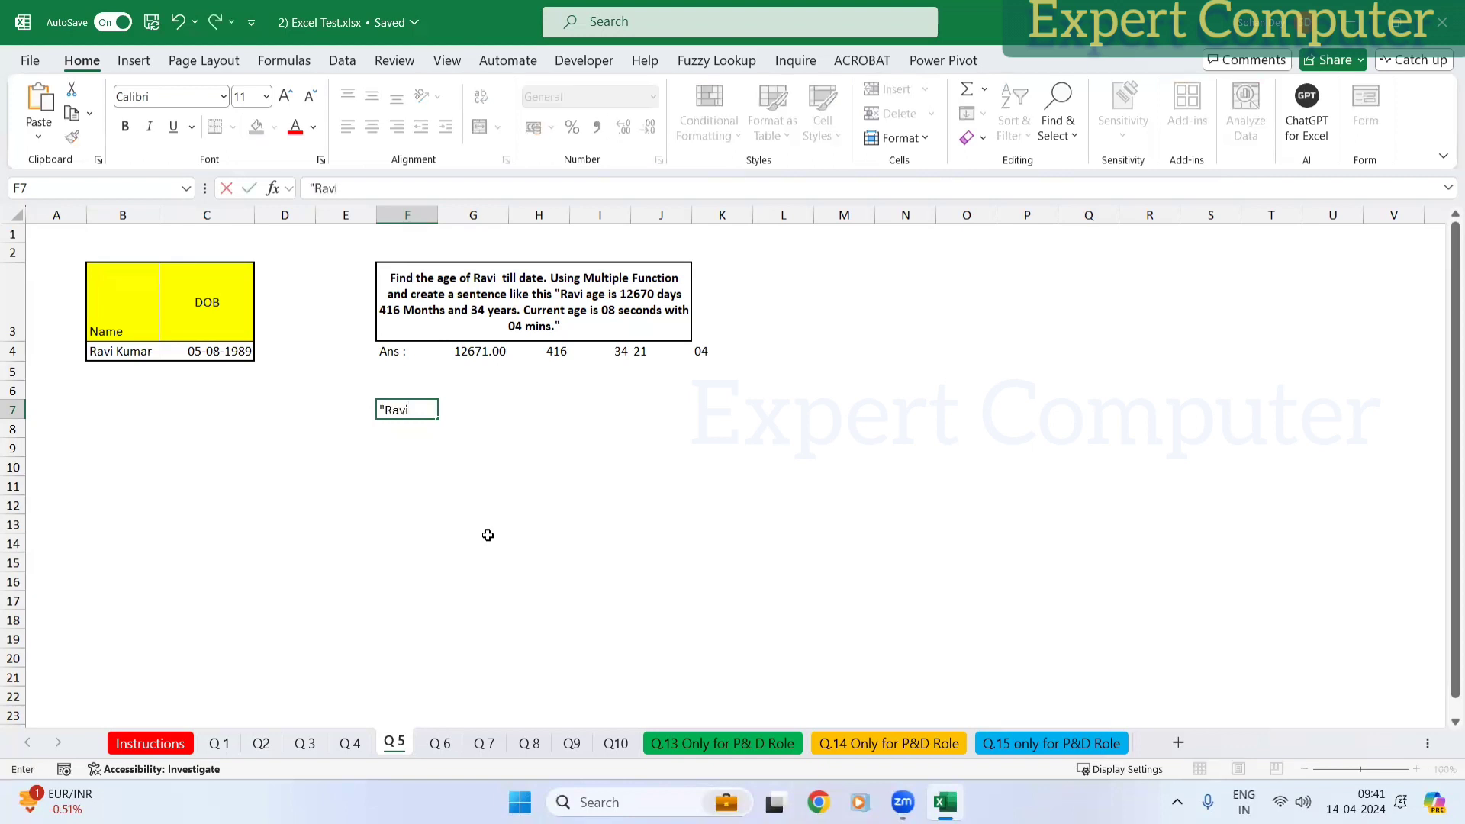
text( age is" &)
click(477, 347)
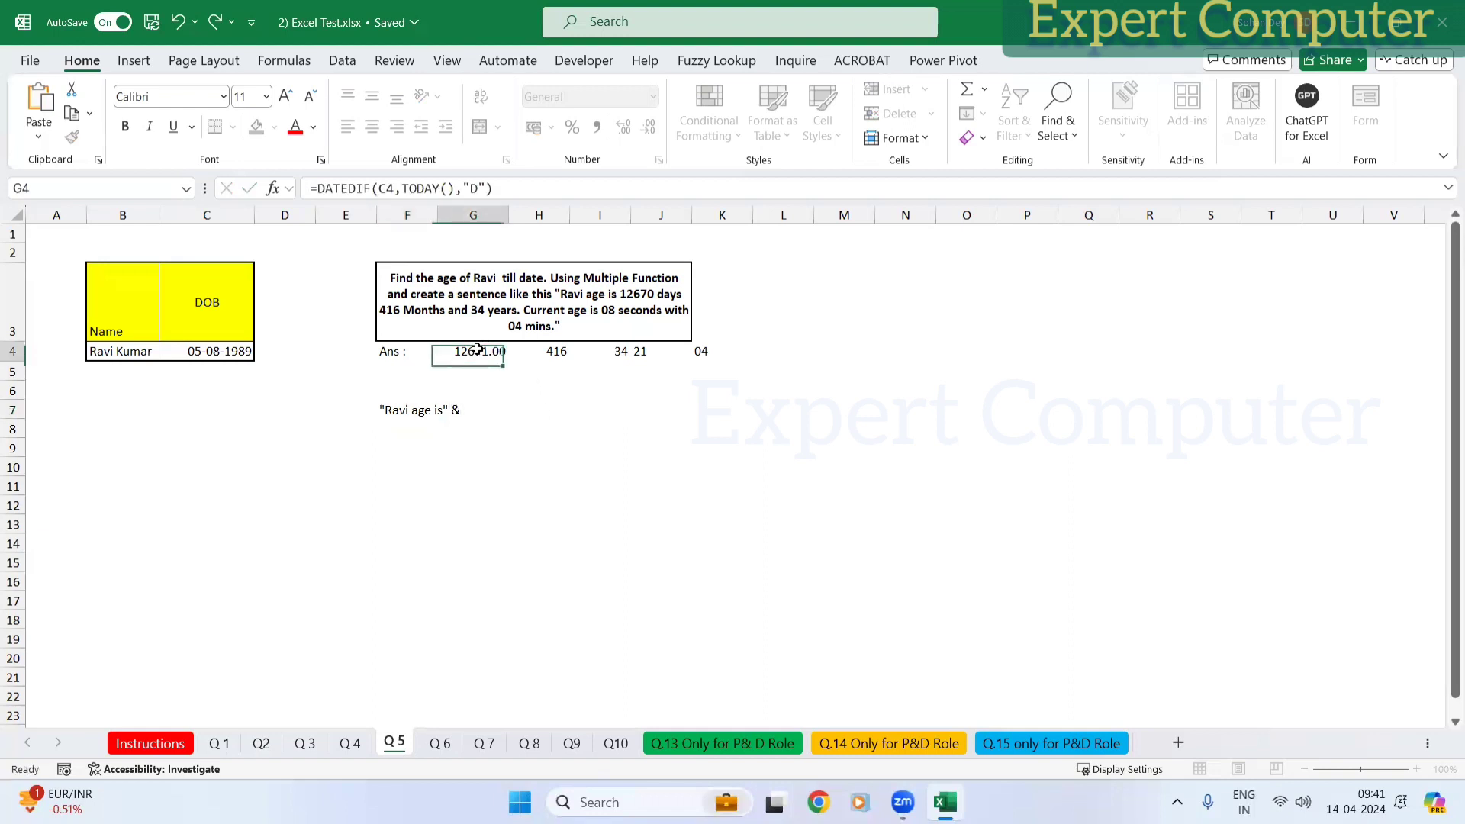
click(485, 412)
click(408, 413)
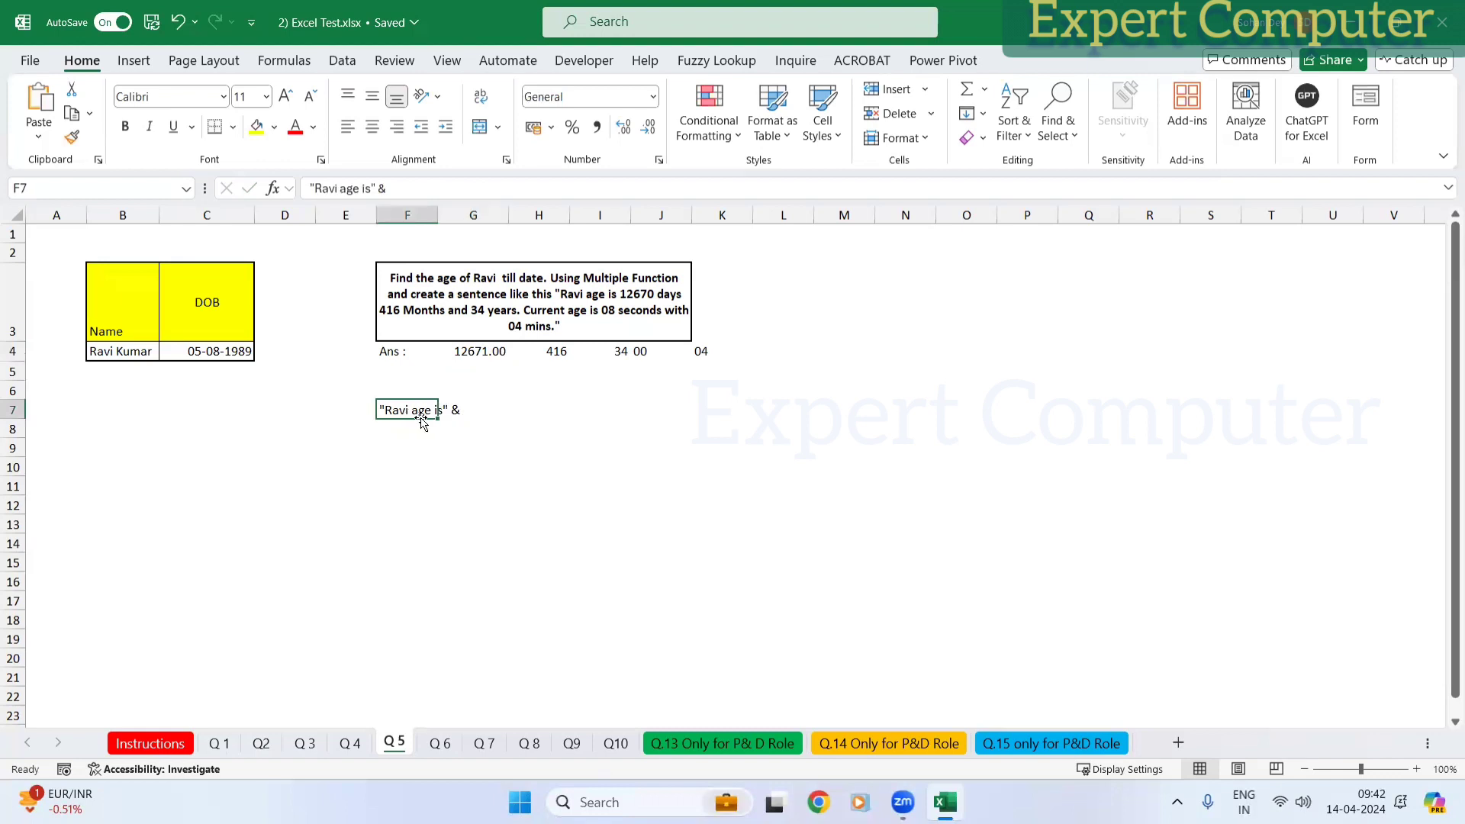
Step: Turn the text in F7 into a formula with a leading equals sign and append G4&"Days "&H4
key(F2)
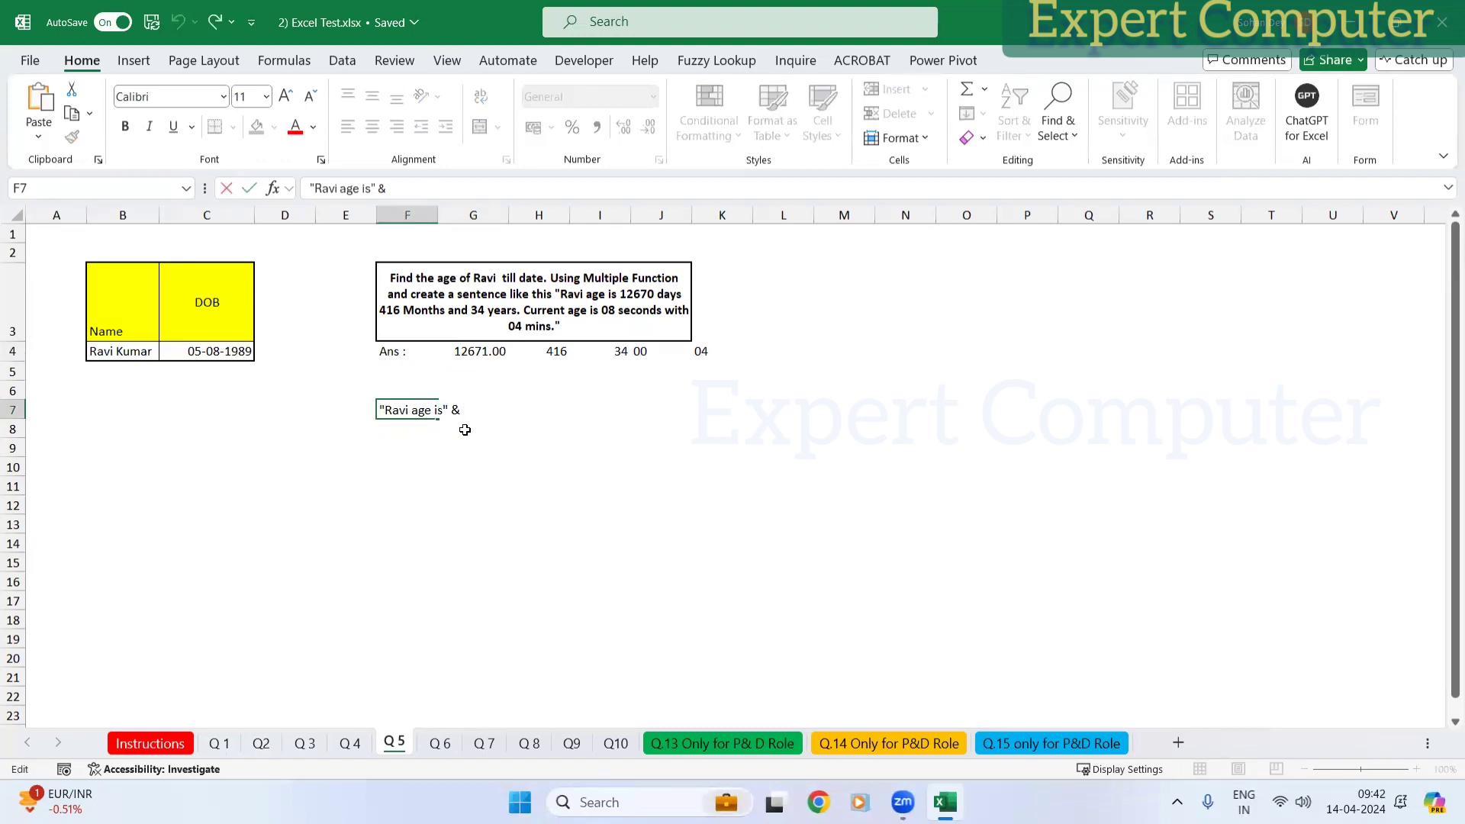
key(Home)
text(=)
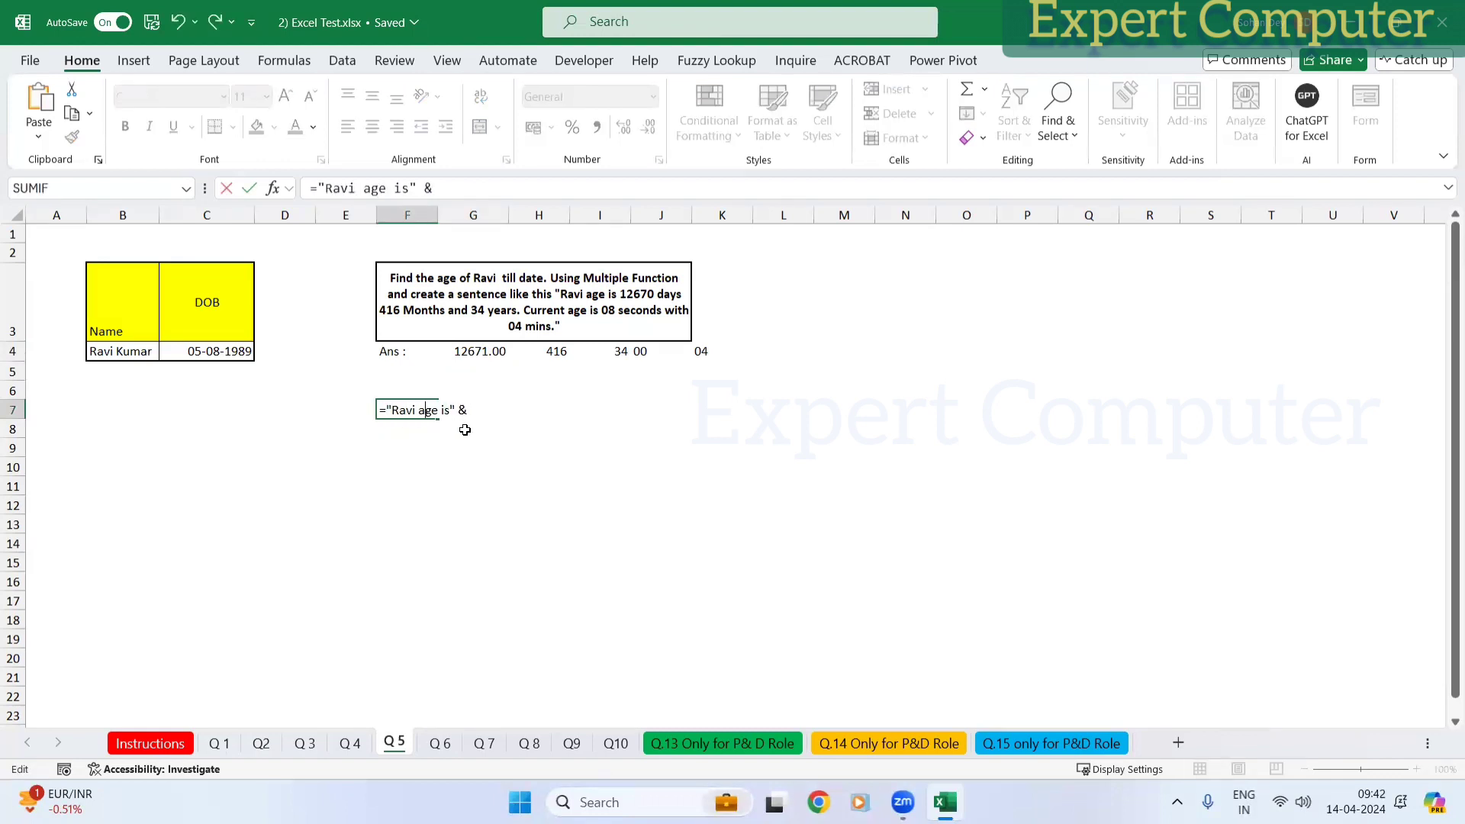
click(474, 351)
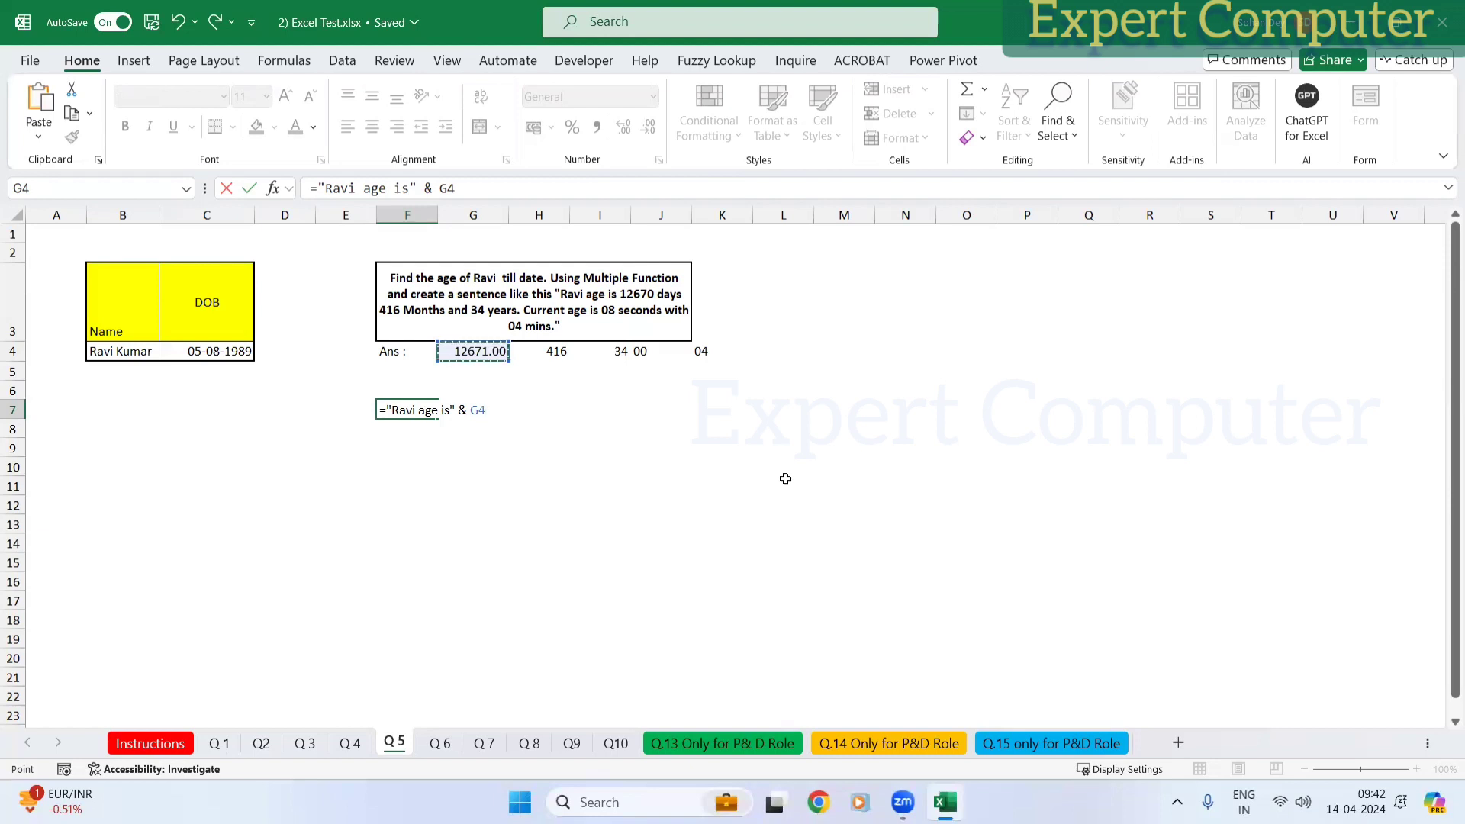
text(& "Days "&)
click(553, 352)
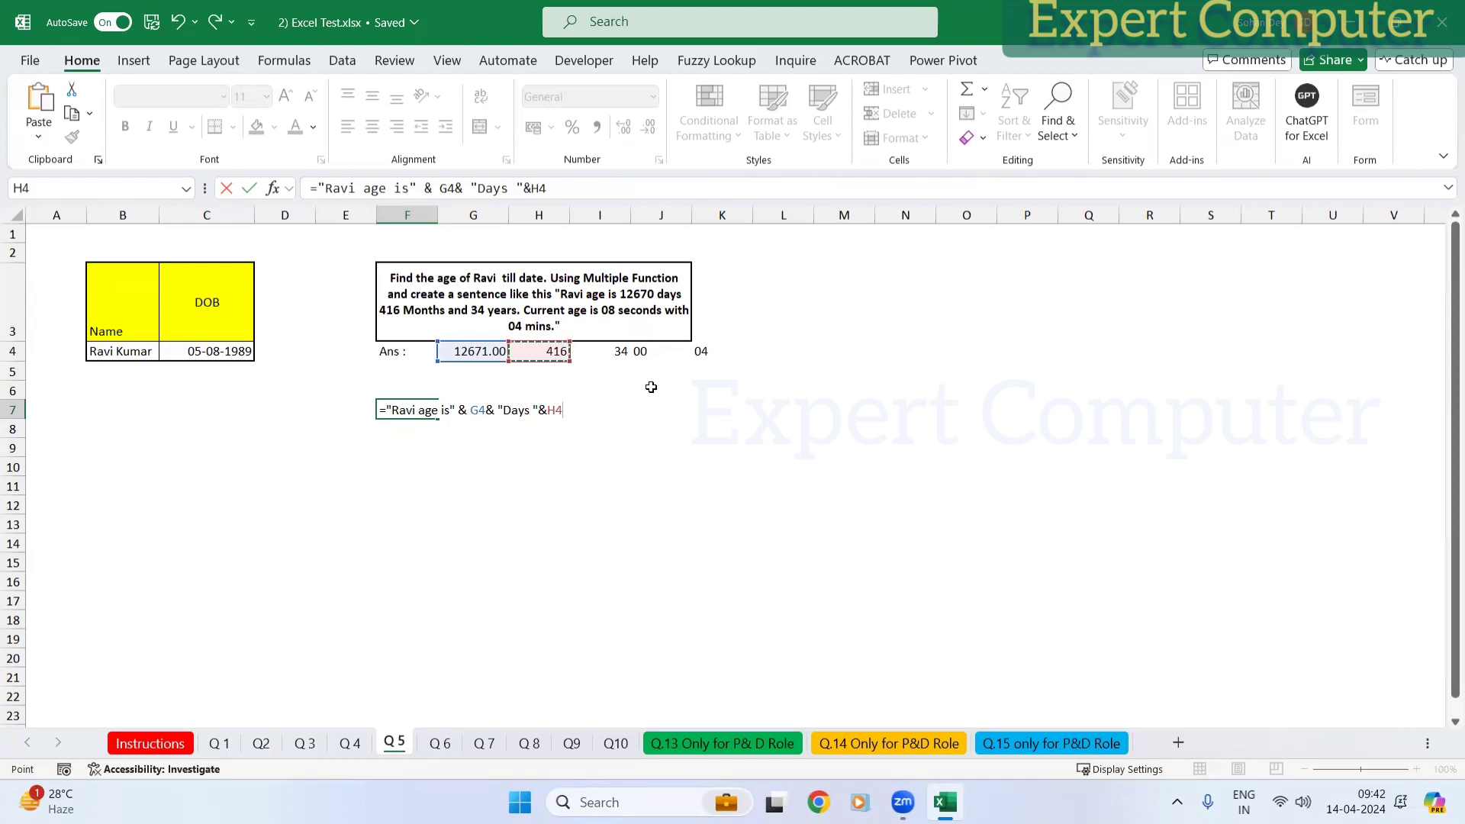
Step: Extend the F7 formula after H4 with the text "Months and " joined to the years cell I4
text(&)
text(")
key(ctrl+Return)
key(F2)
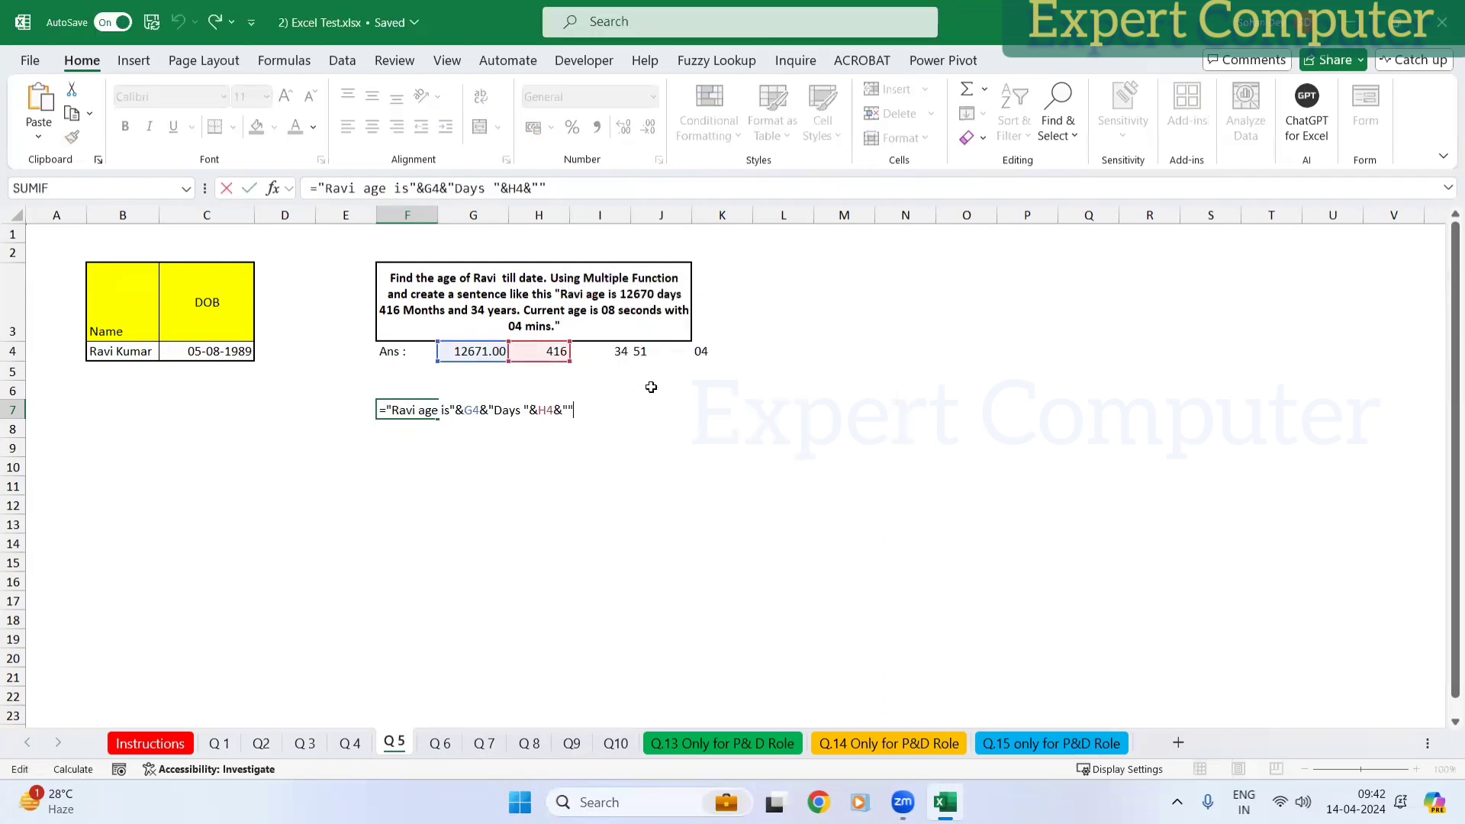
key(BackSpace)
key(BackSpace)
text(&)
key(BackSpace)
text(Months and)
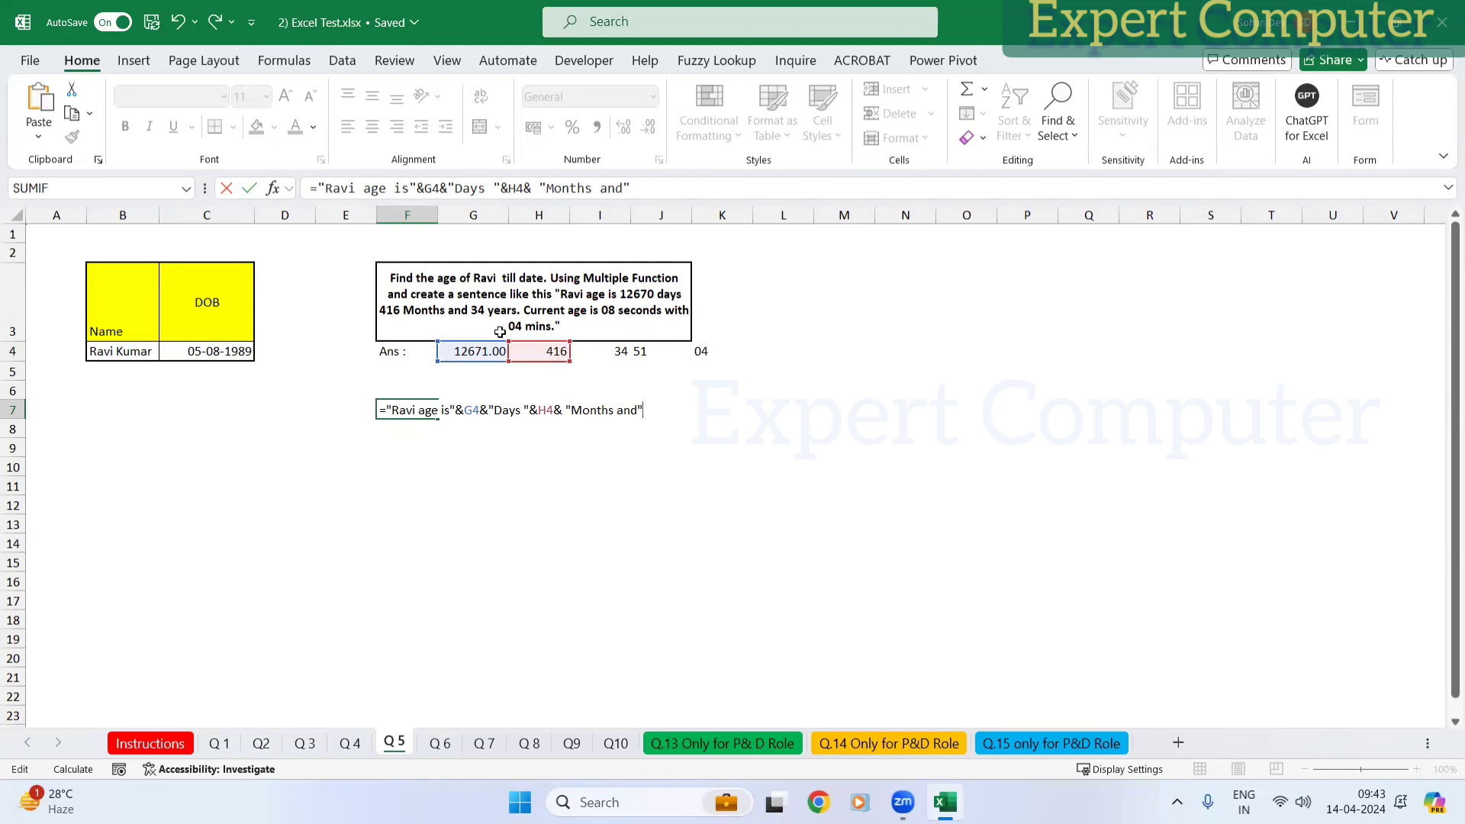
click(641, 410)
text(&)
click(618, 352)
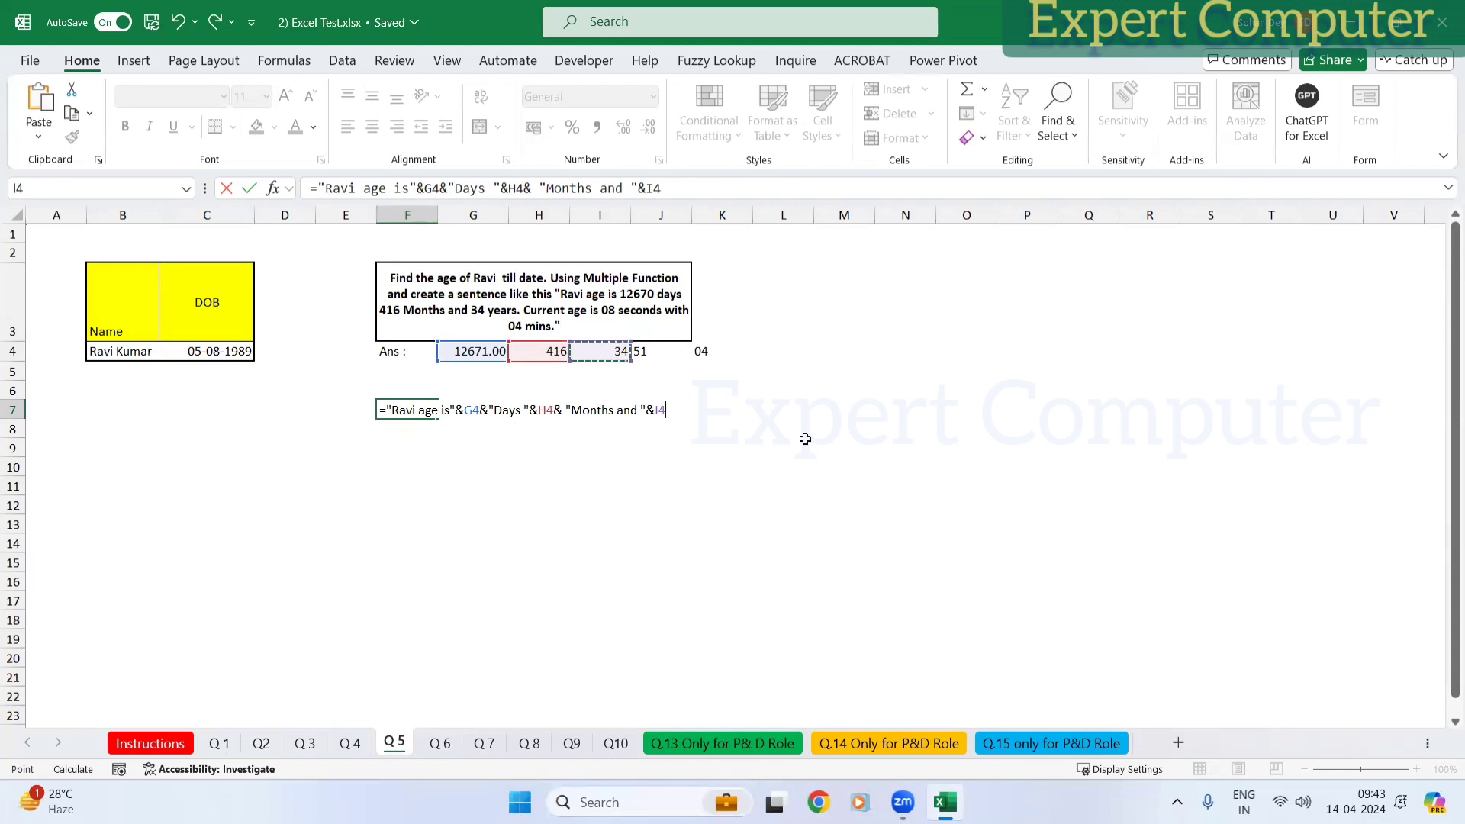
Step: Finish the F7 formula by joining the text "Years." after I4
text(&)
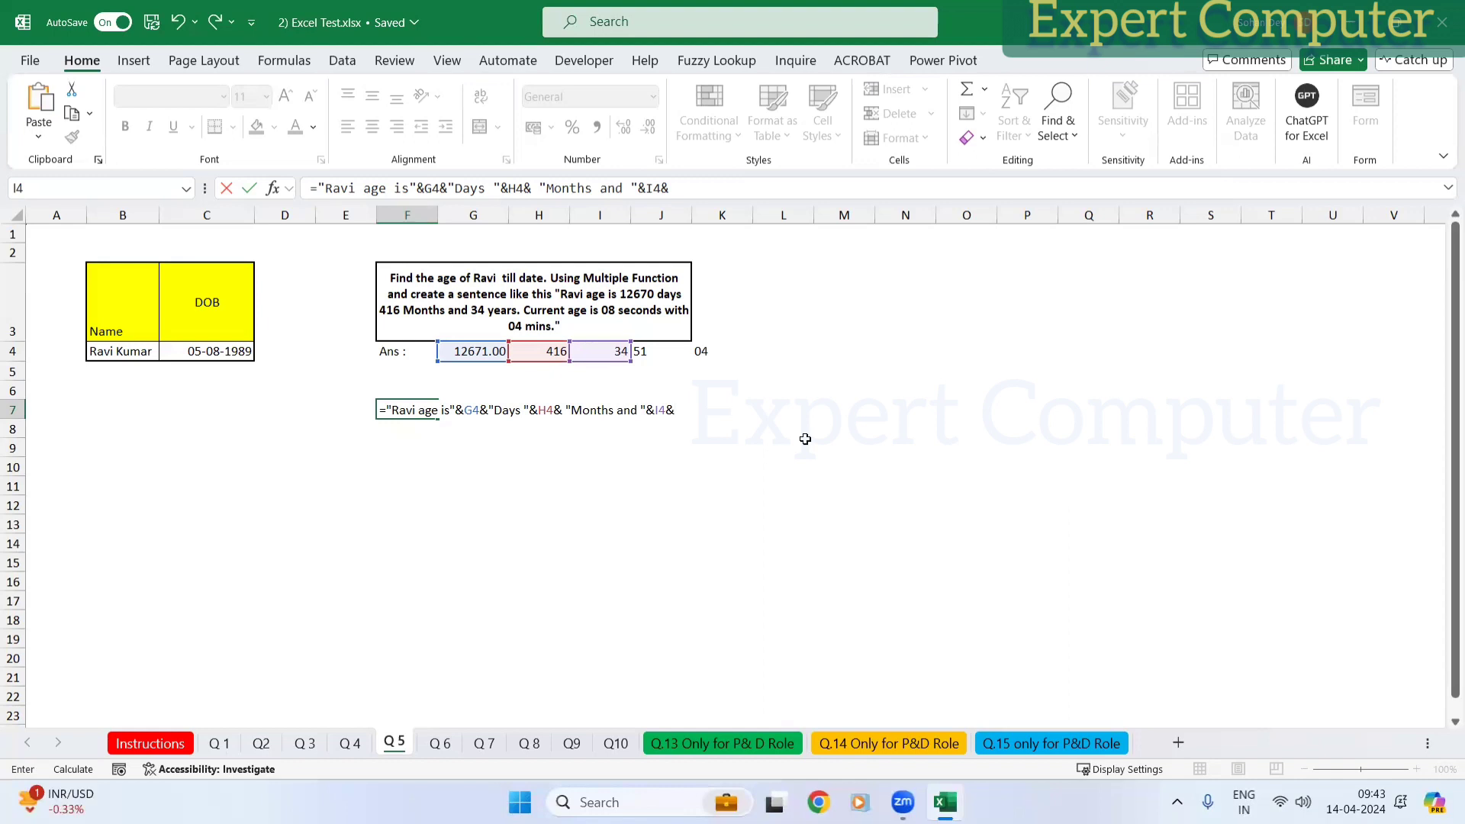
text(")
key(Return)
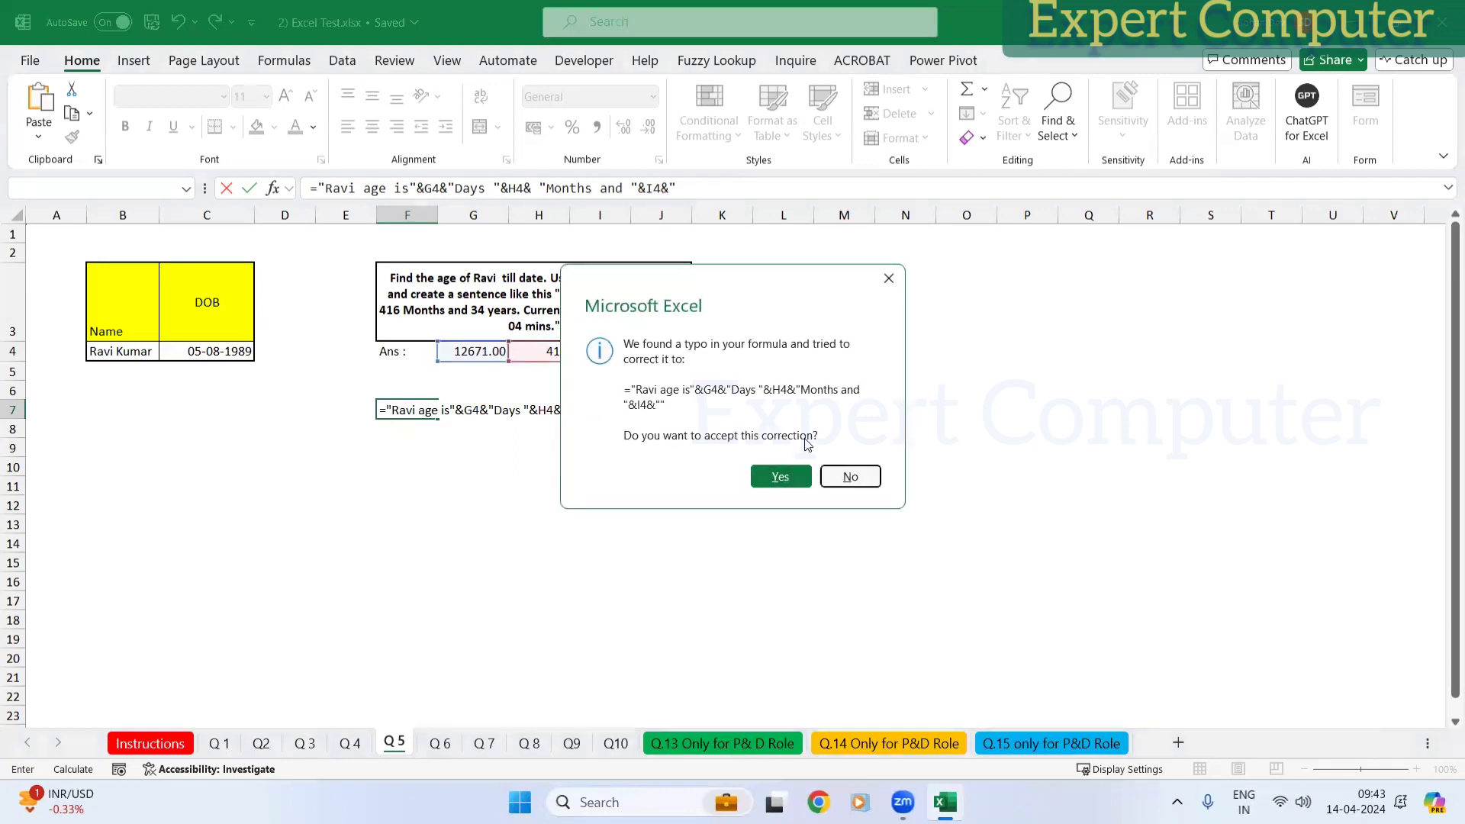
key(n)
key(Return)
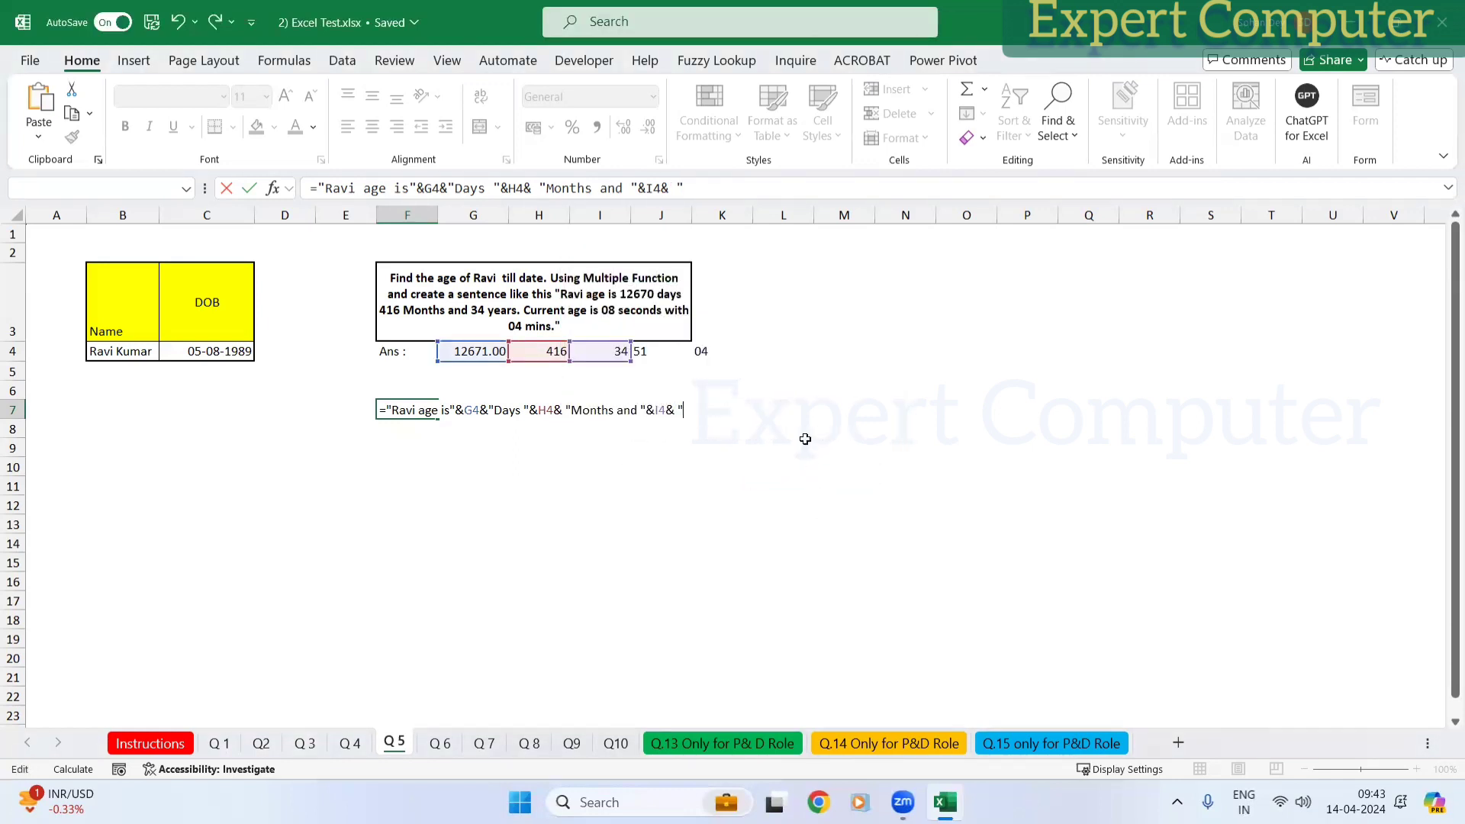
text(Years")
key(BackSpace)
key(Return)
key(Up)
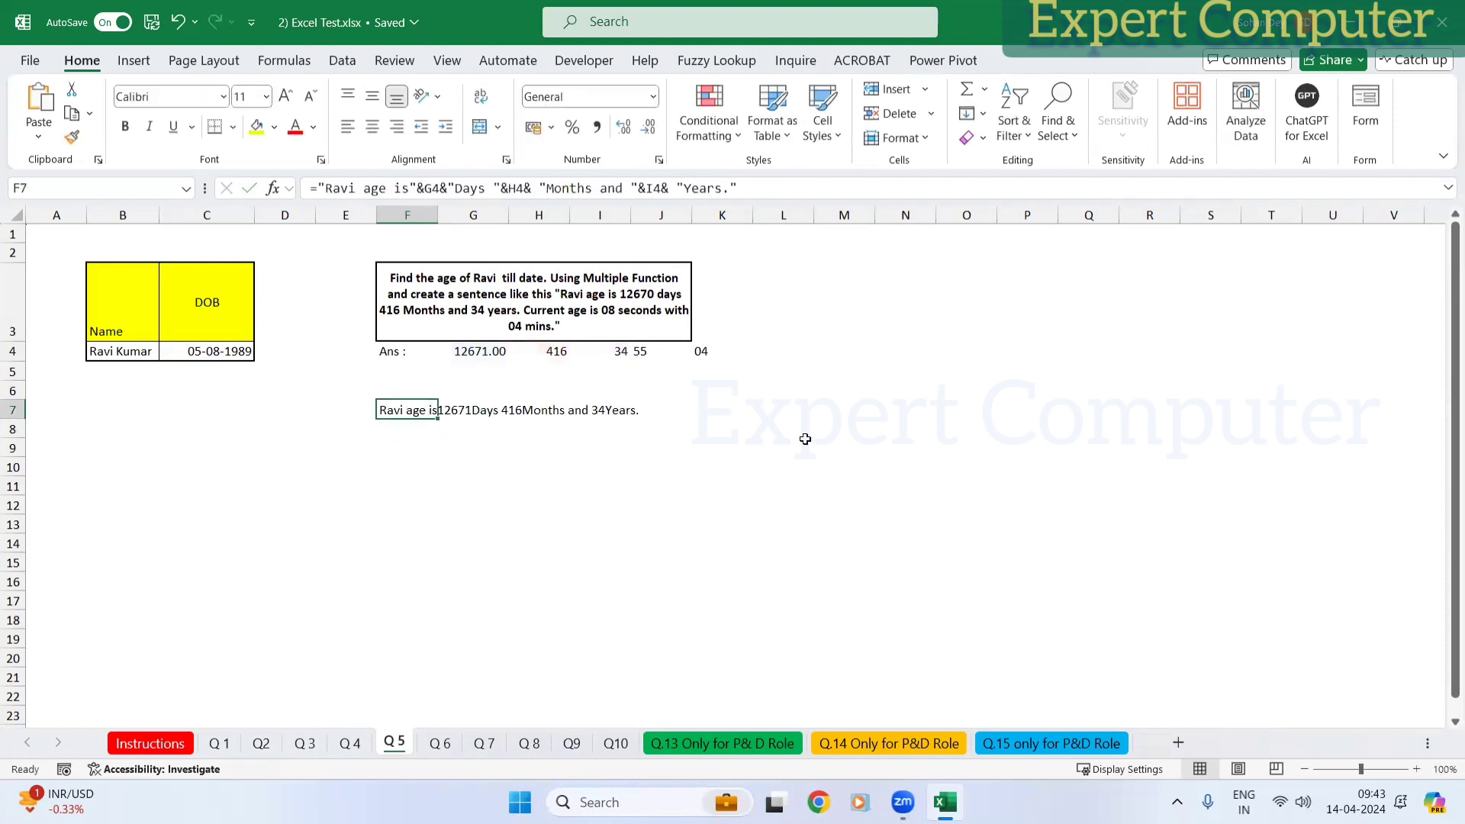
Step: Add spaces around the first ampersand in the F7 formula and before those preceding H4 and I4
key(F2)
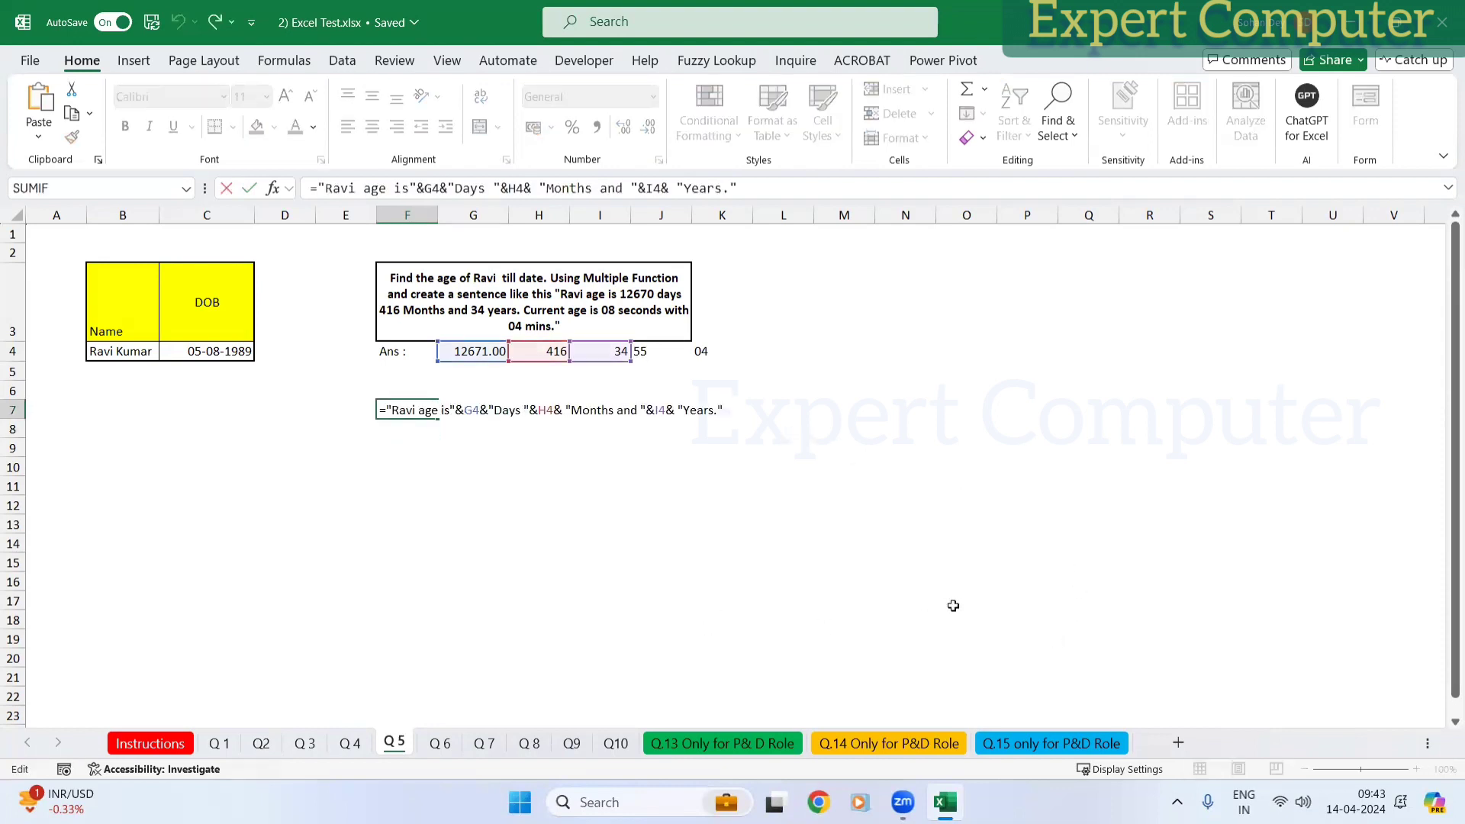
click(481, 410)
key(BackSpace)
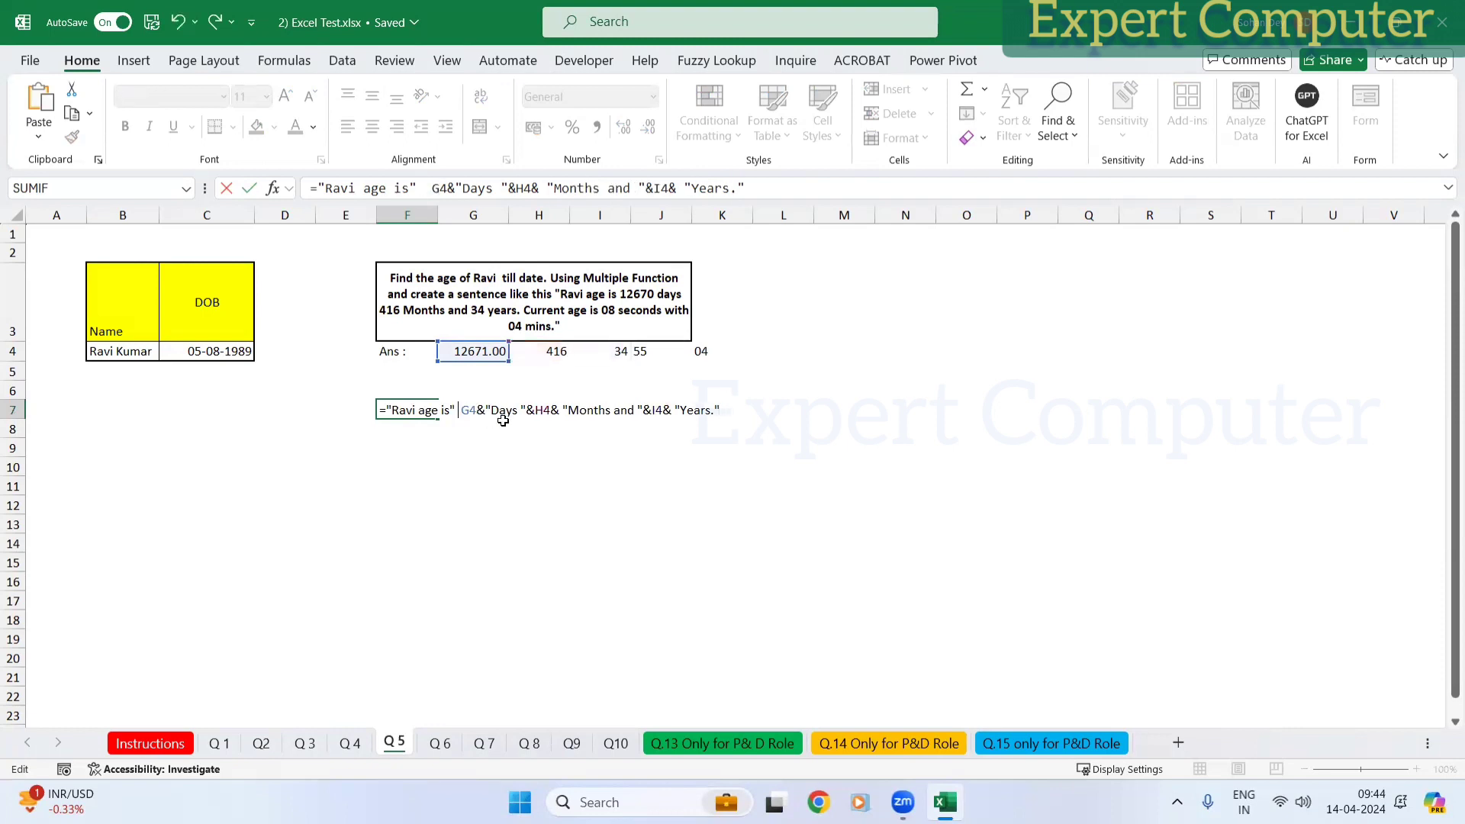
text(&)
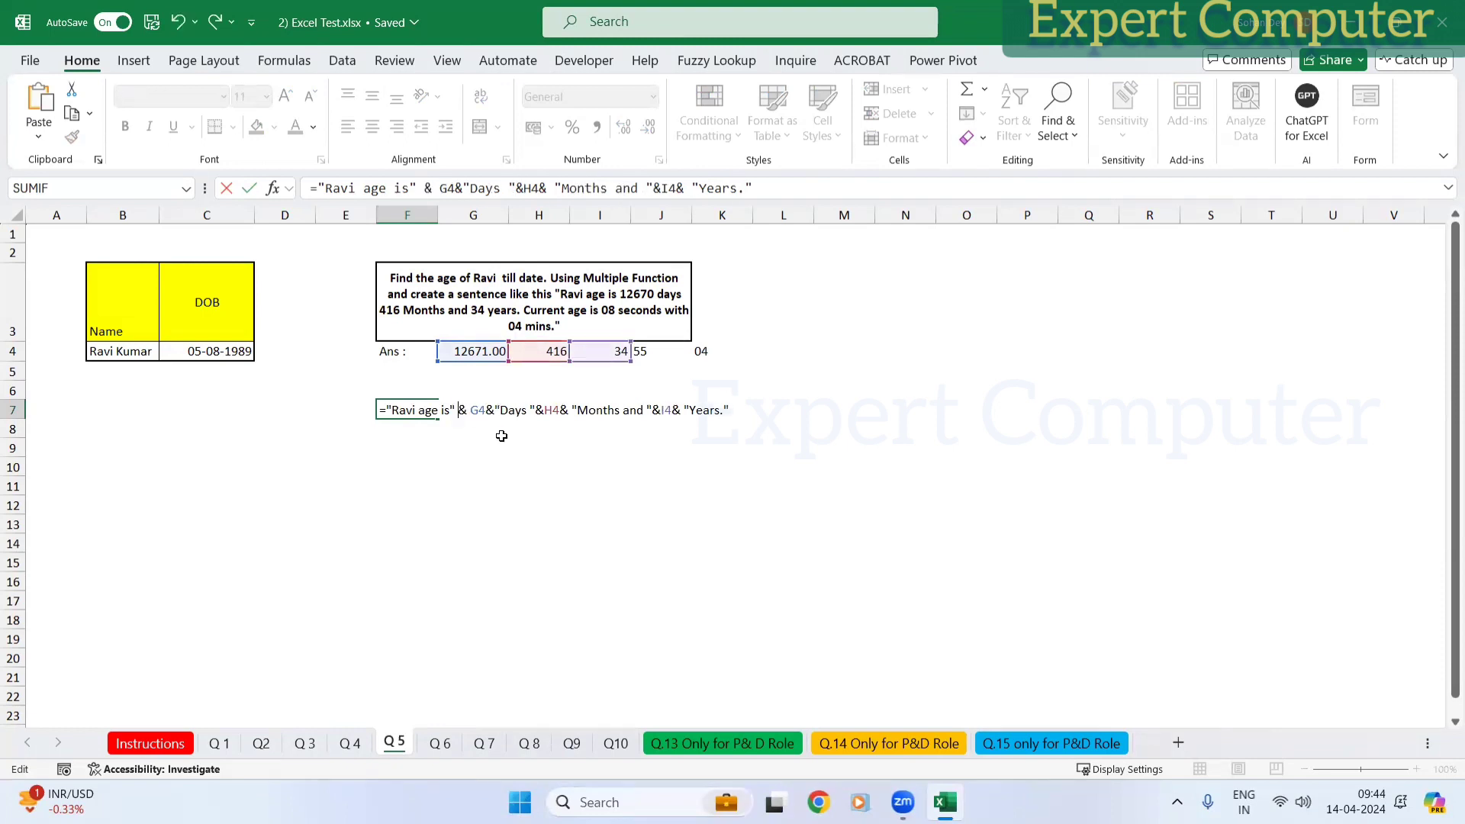
click(541, 409)
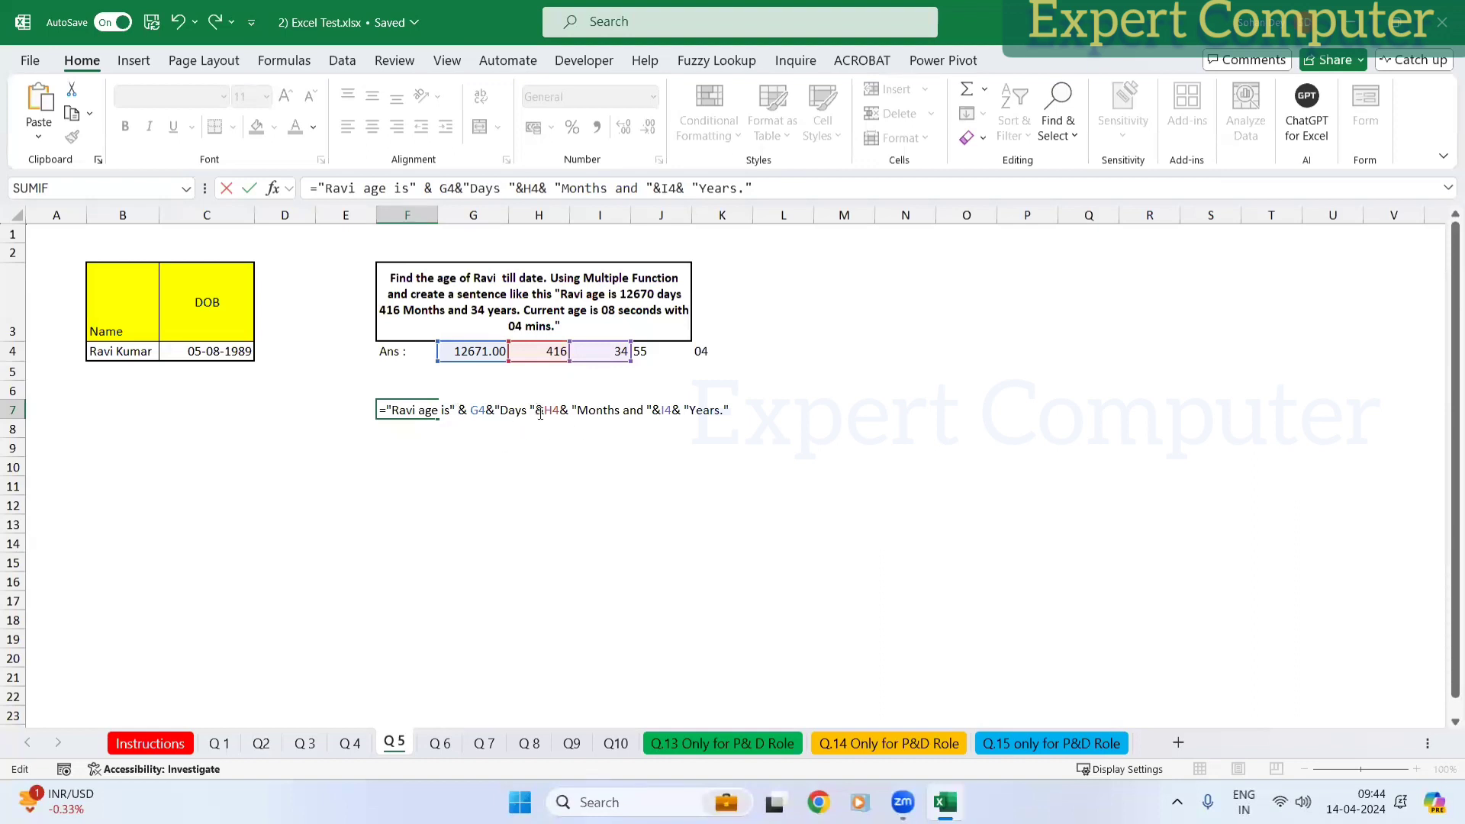
click(653, 416)
key(Return)
key(Up)
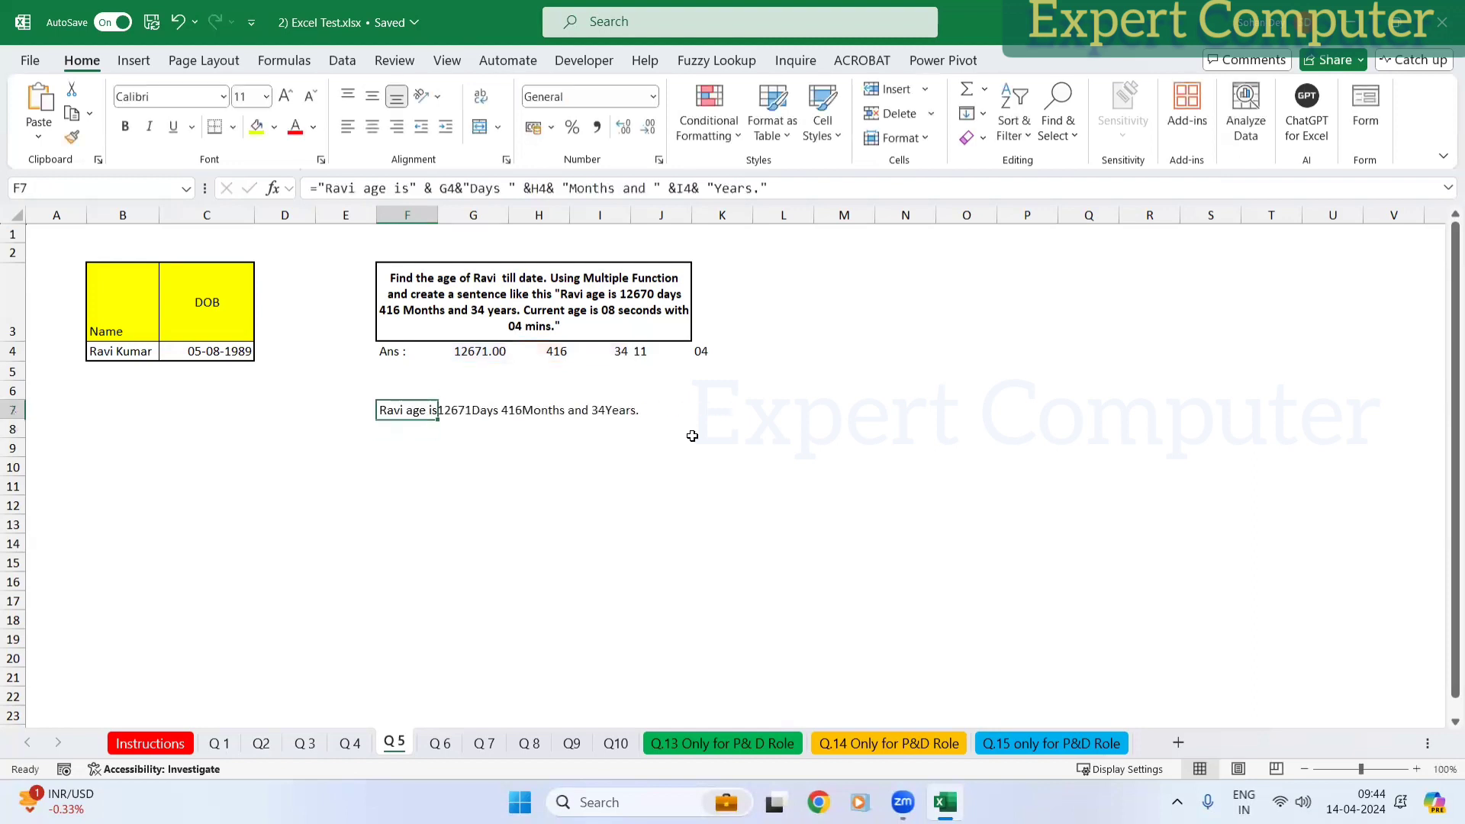
Step: Add a trailing space inside the quotes after "age is" in the F7 formula
key(F2)
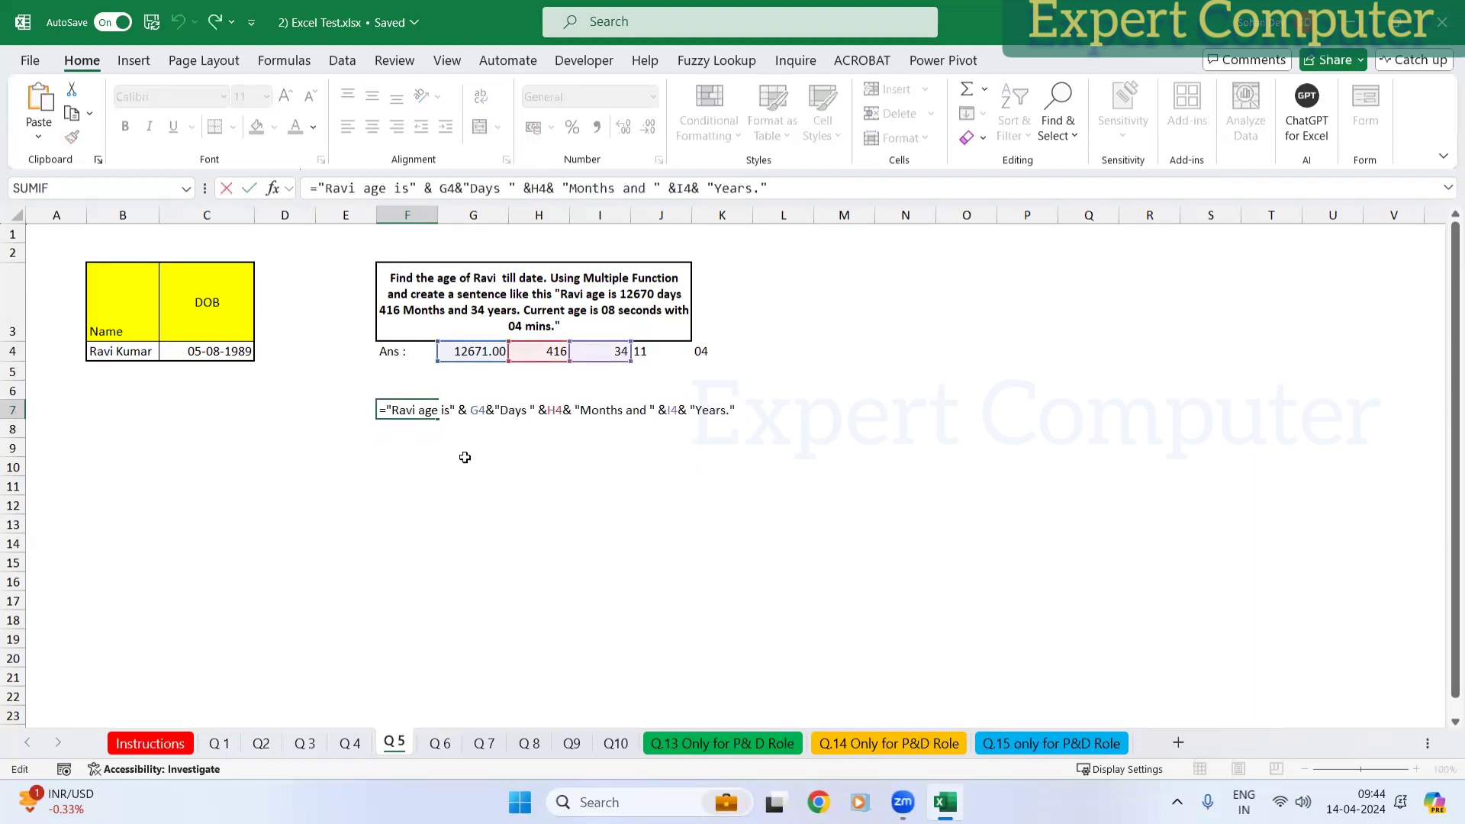
click(450, 406)
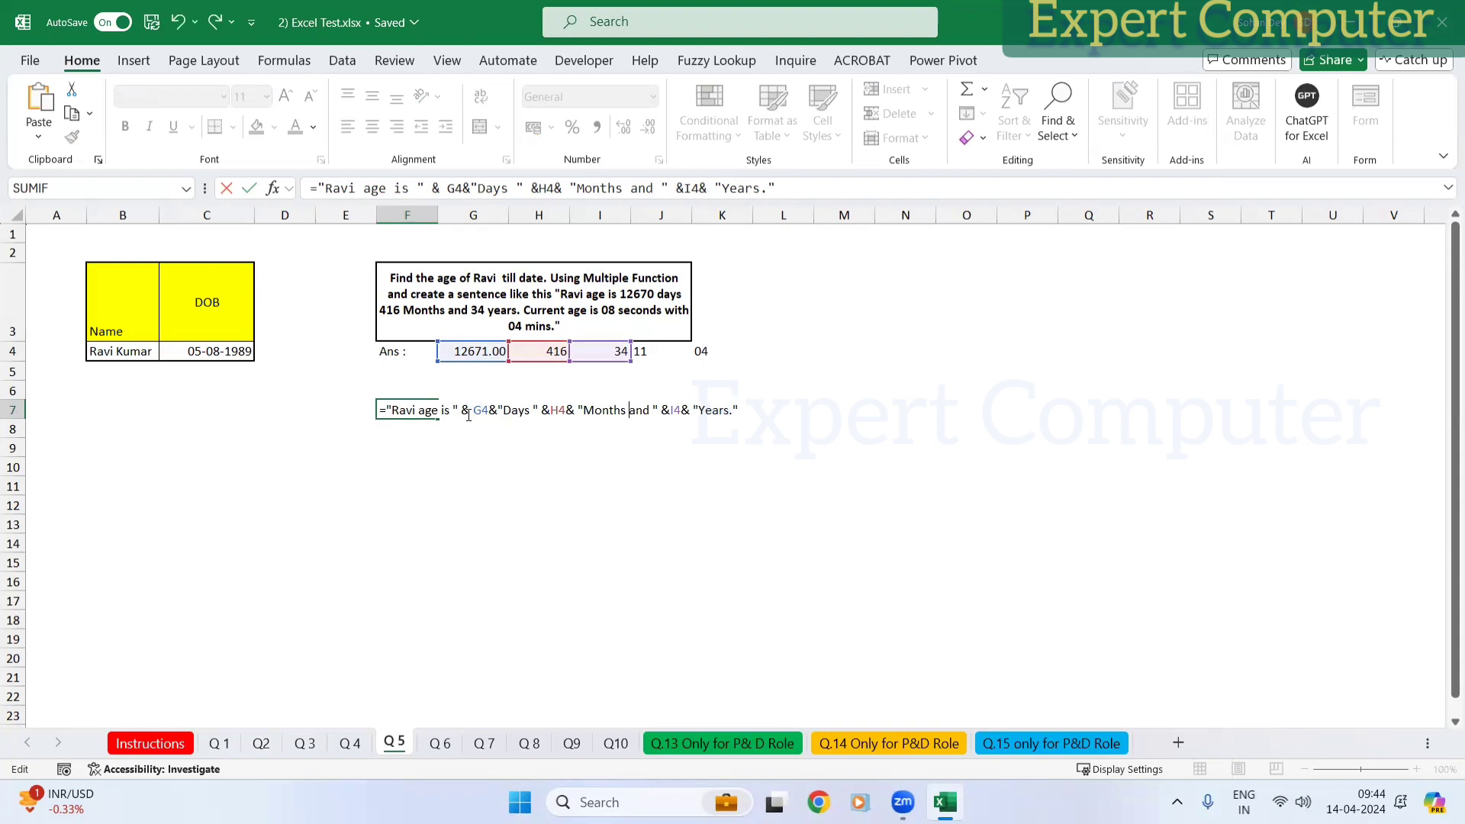
key(Return)
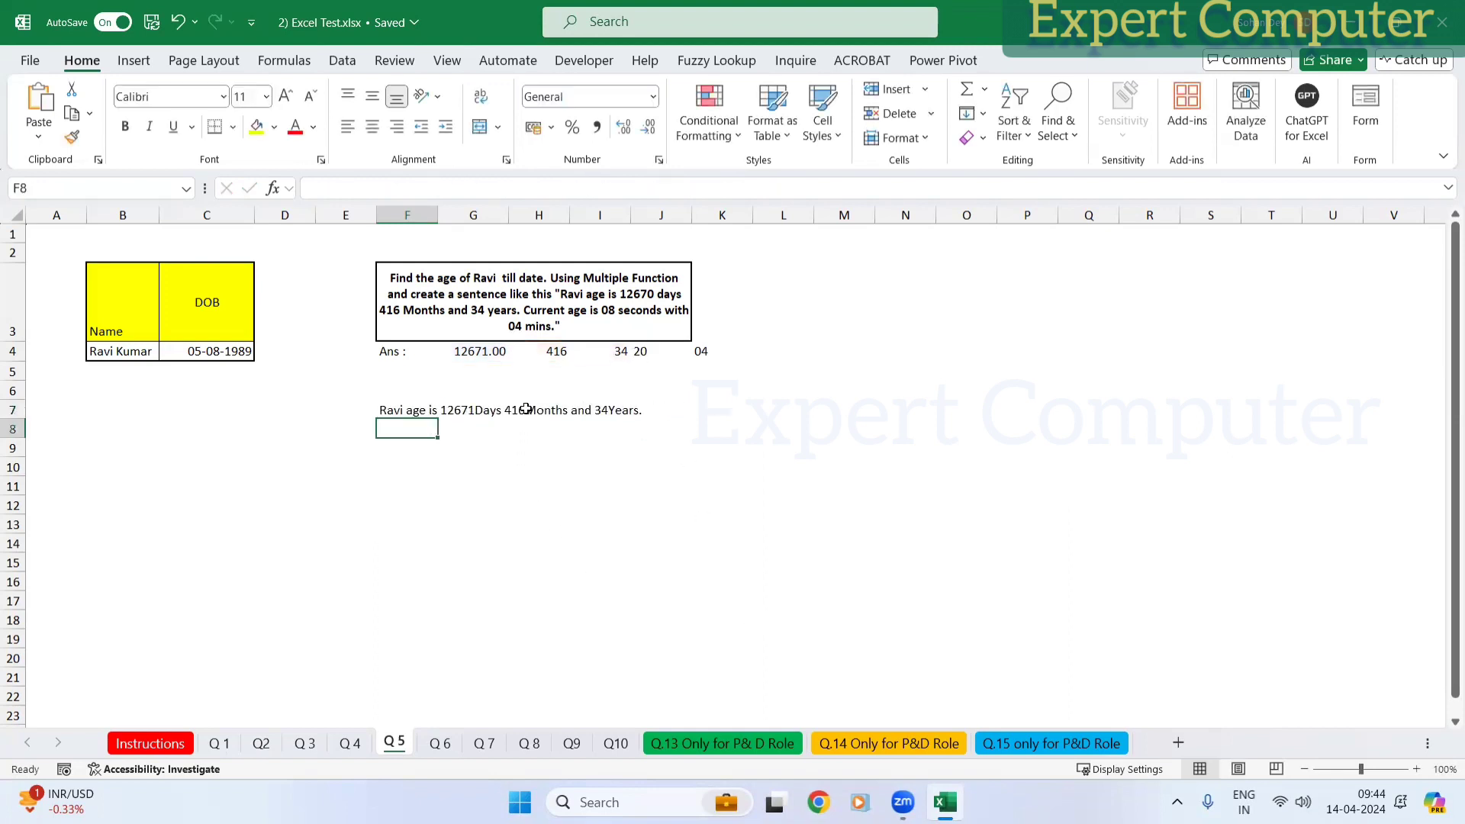
Step: Add a leading space inside the quotes before "Days" and before "Months and" in the F7 formula
click(382, 411)
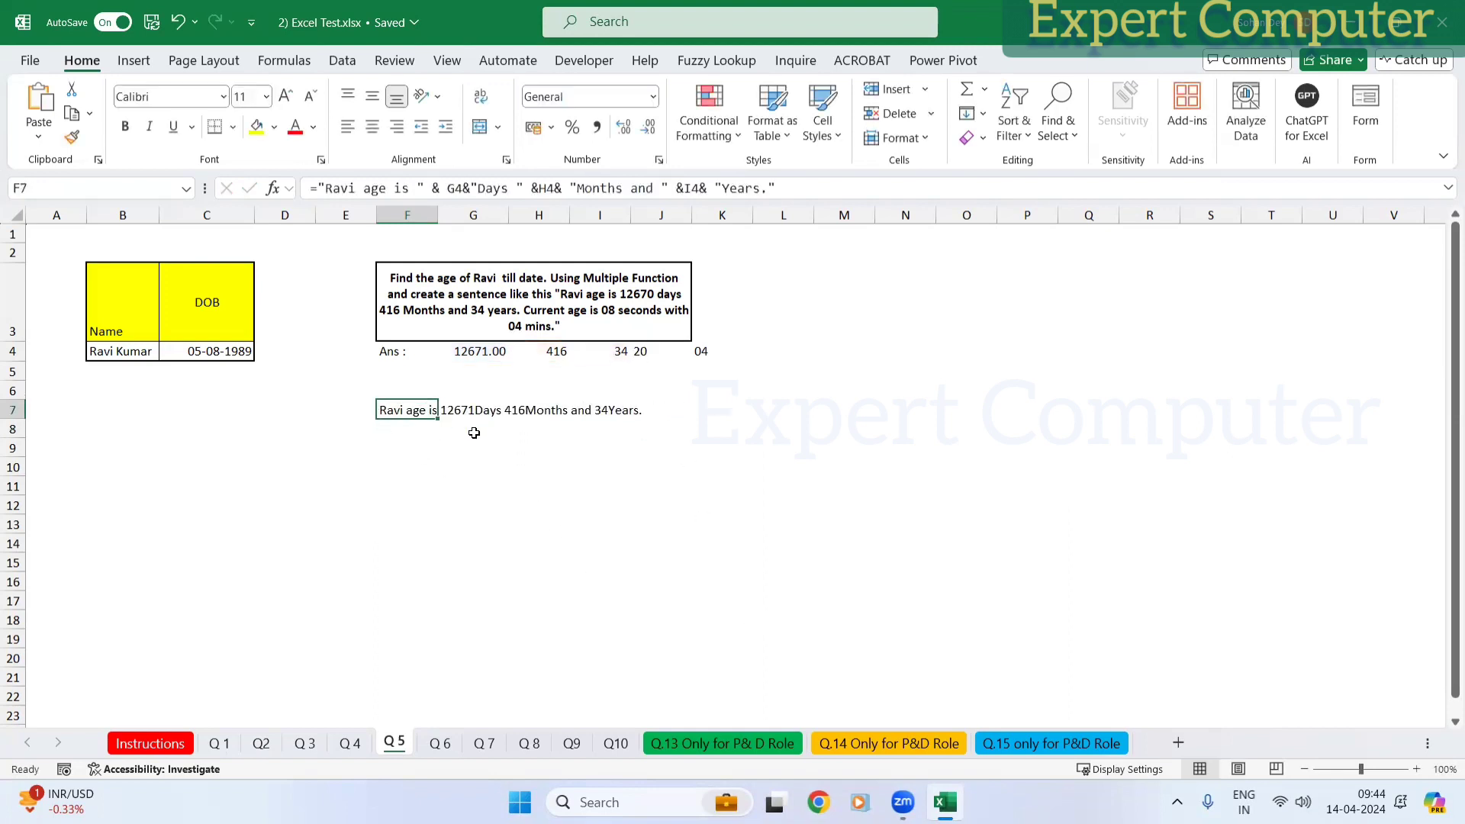
key(F2)
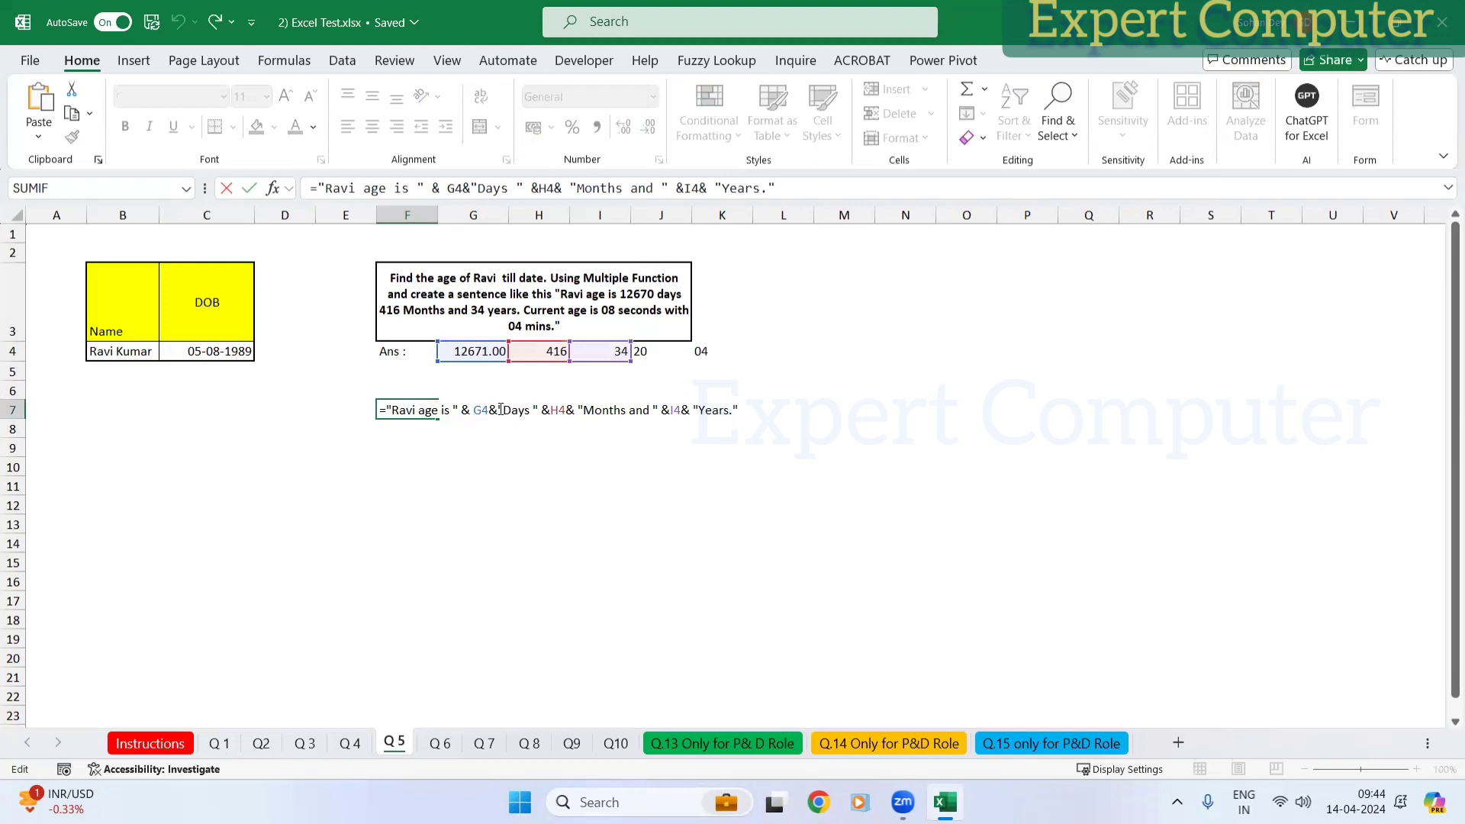
click(504, 410)
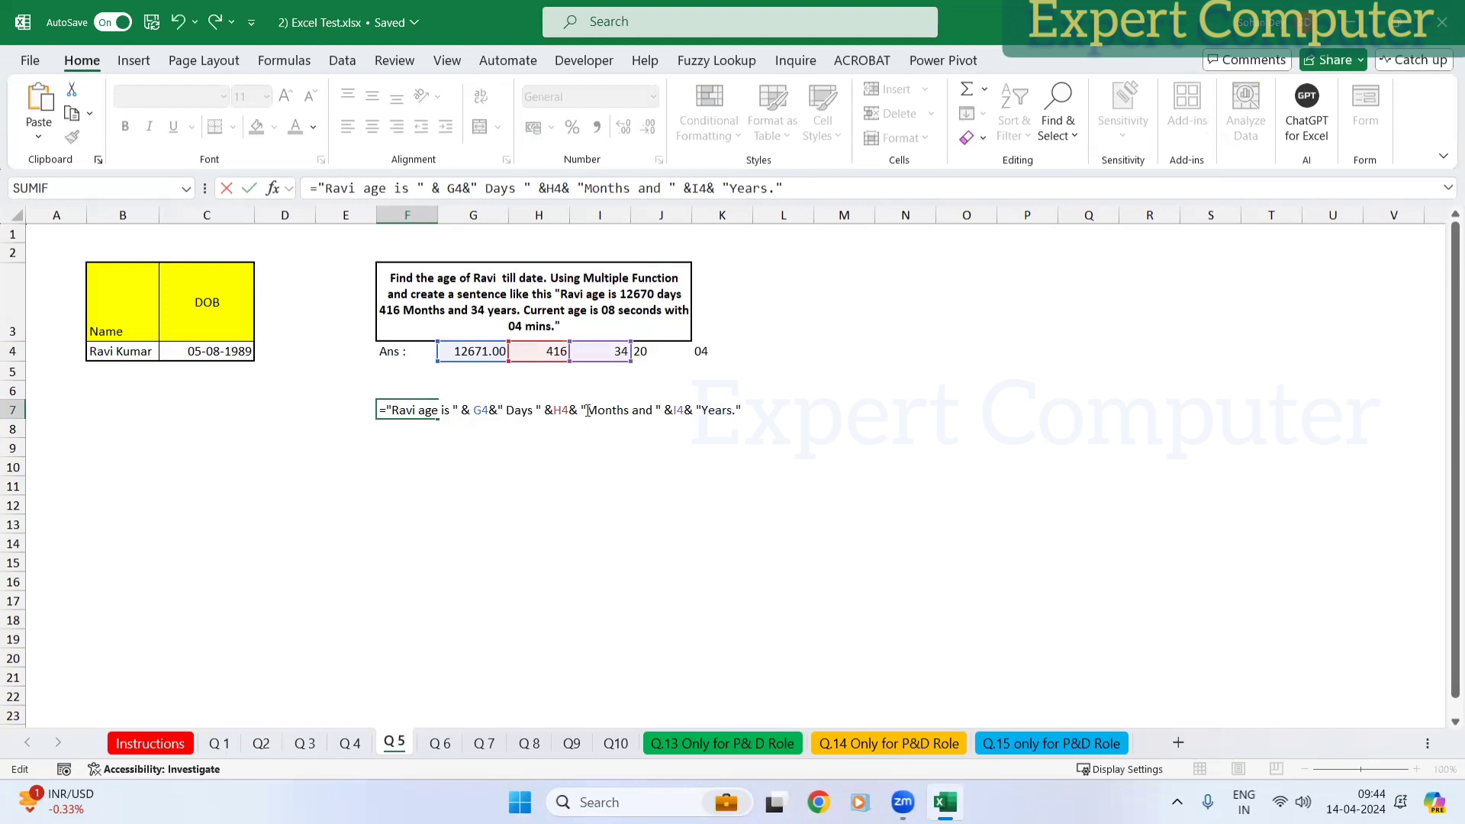
click(588, 413)
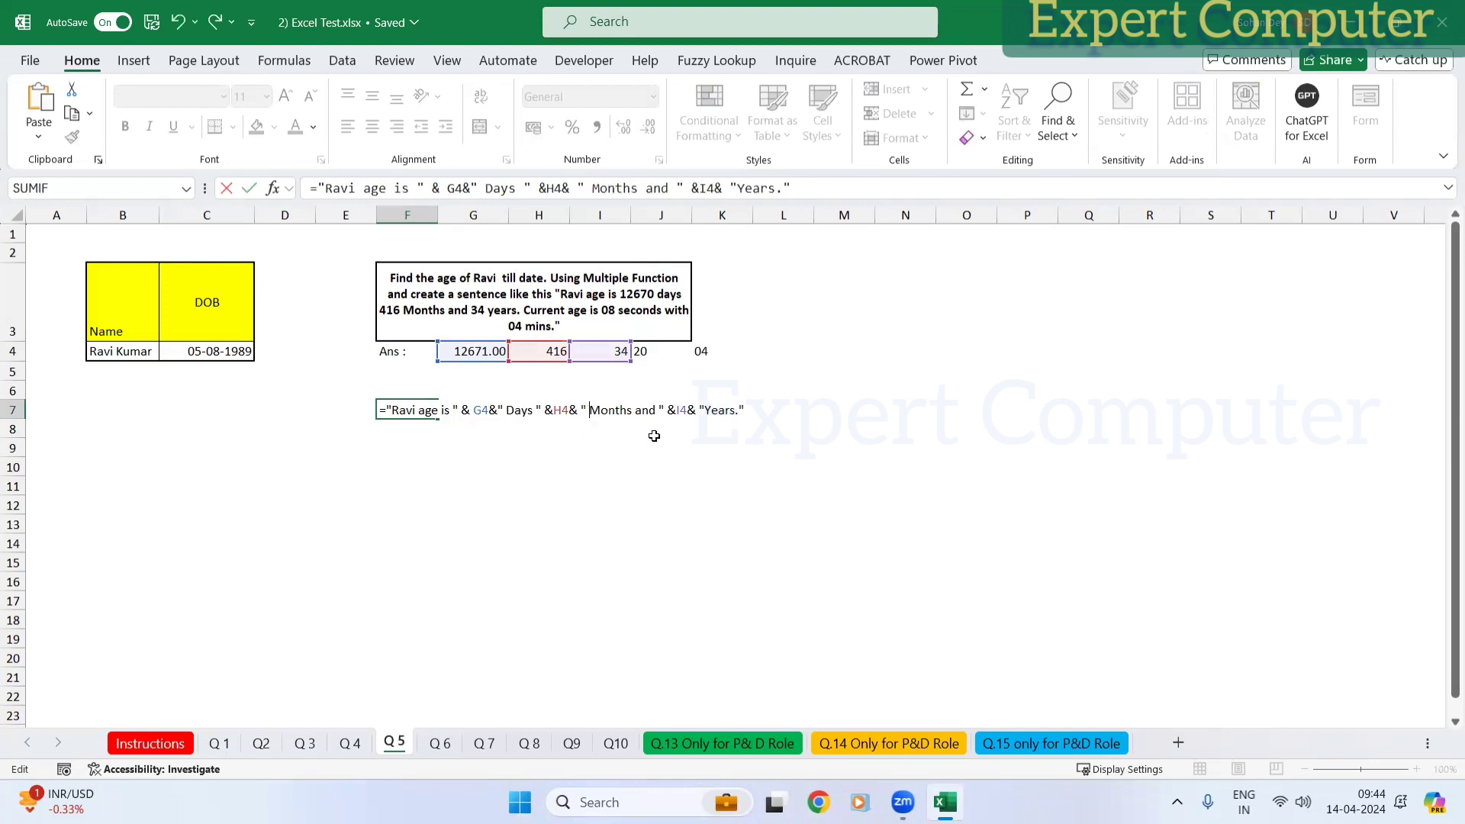
key(Return)
key(Up)
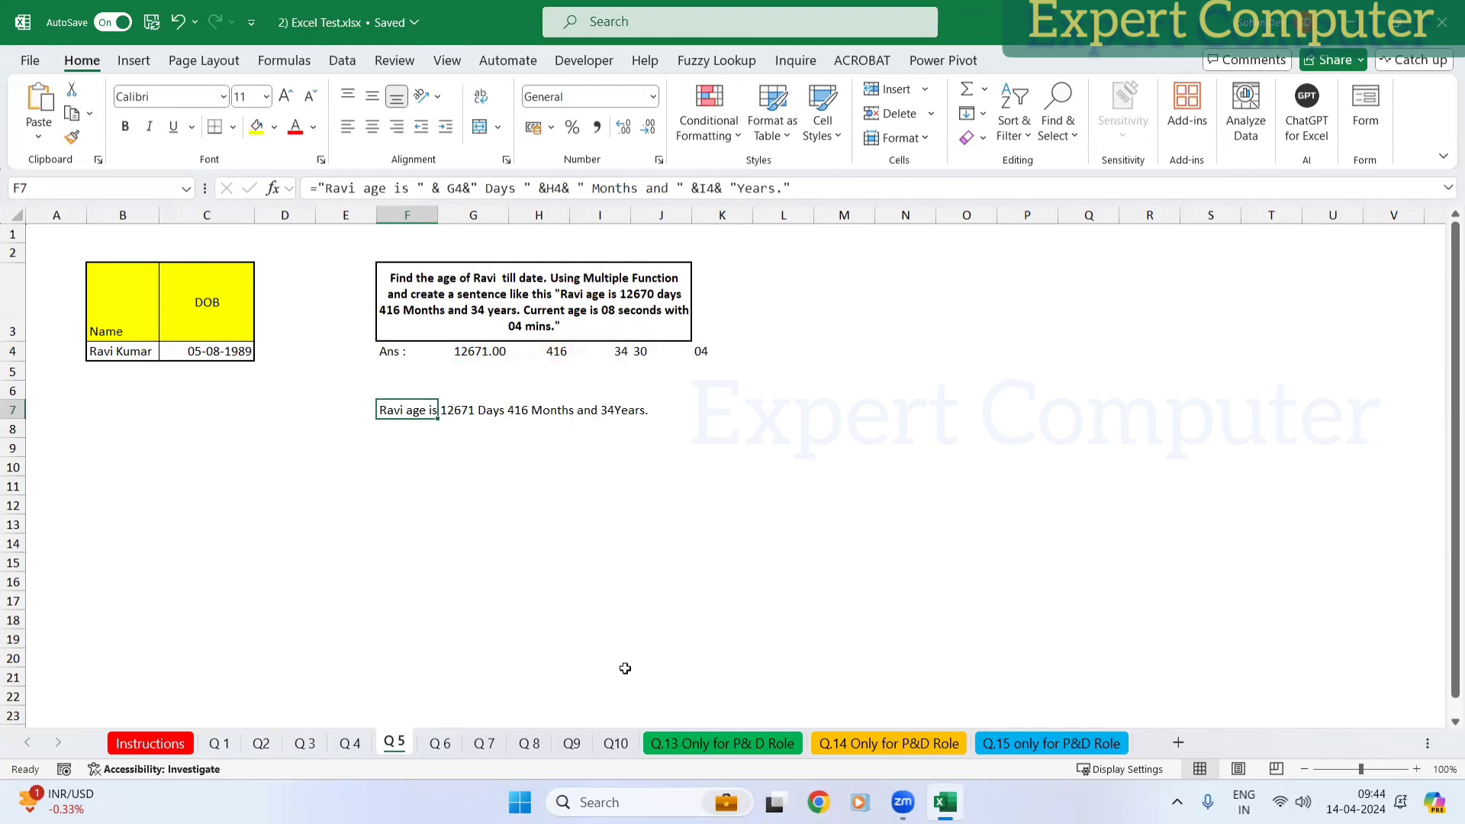
Step: Add a leading space inside the quotes before "Years." in the F7 formula
double_click(405, 433)
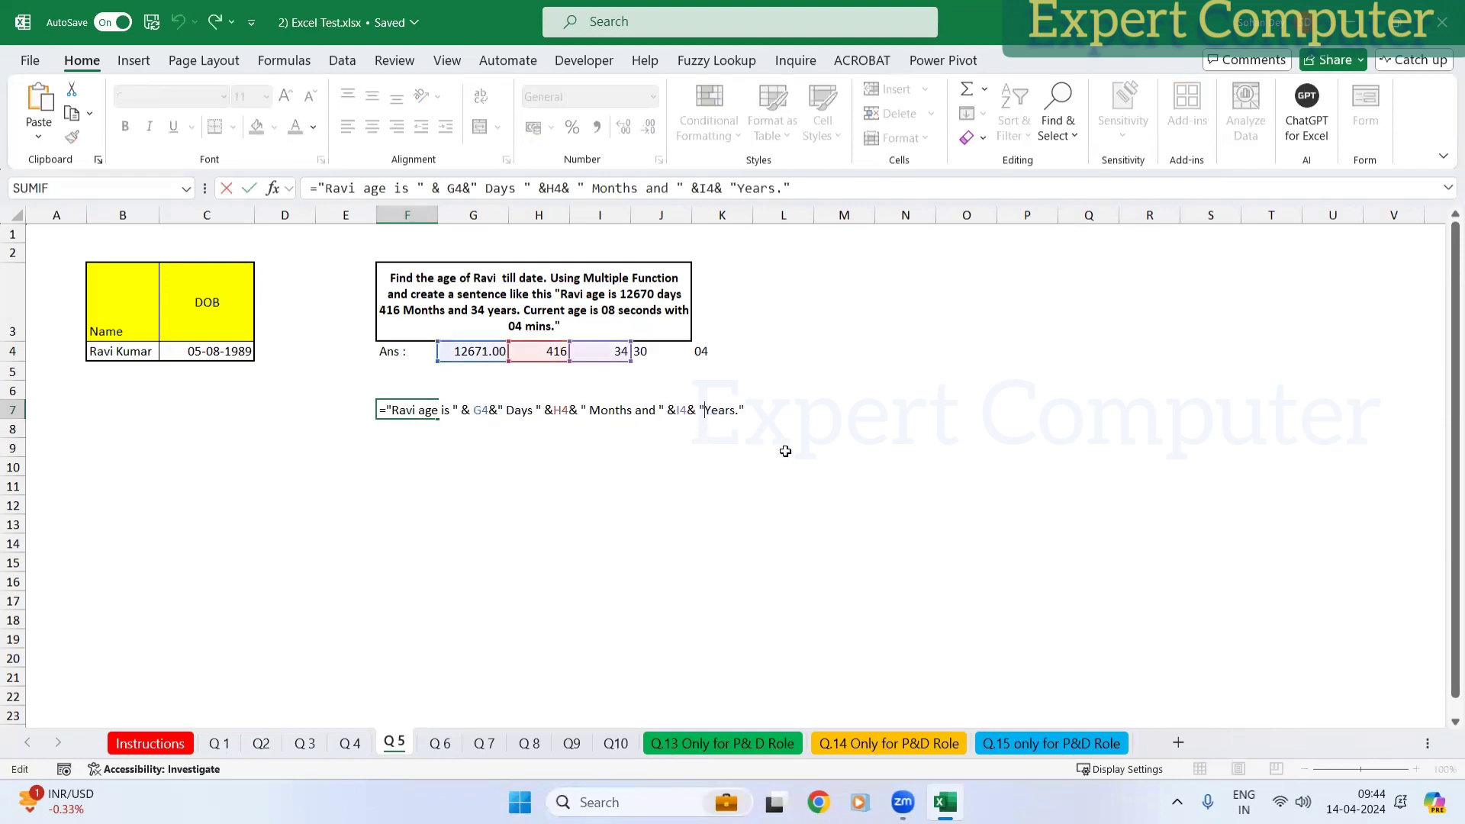
key(Return)
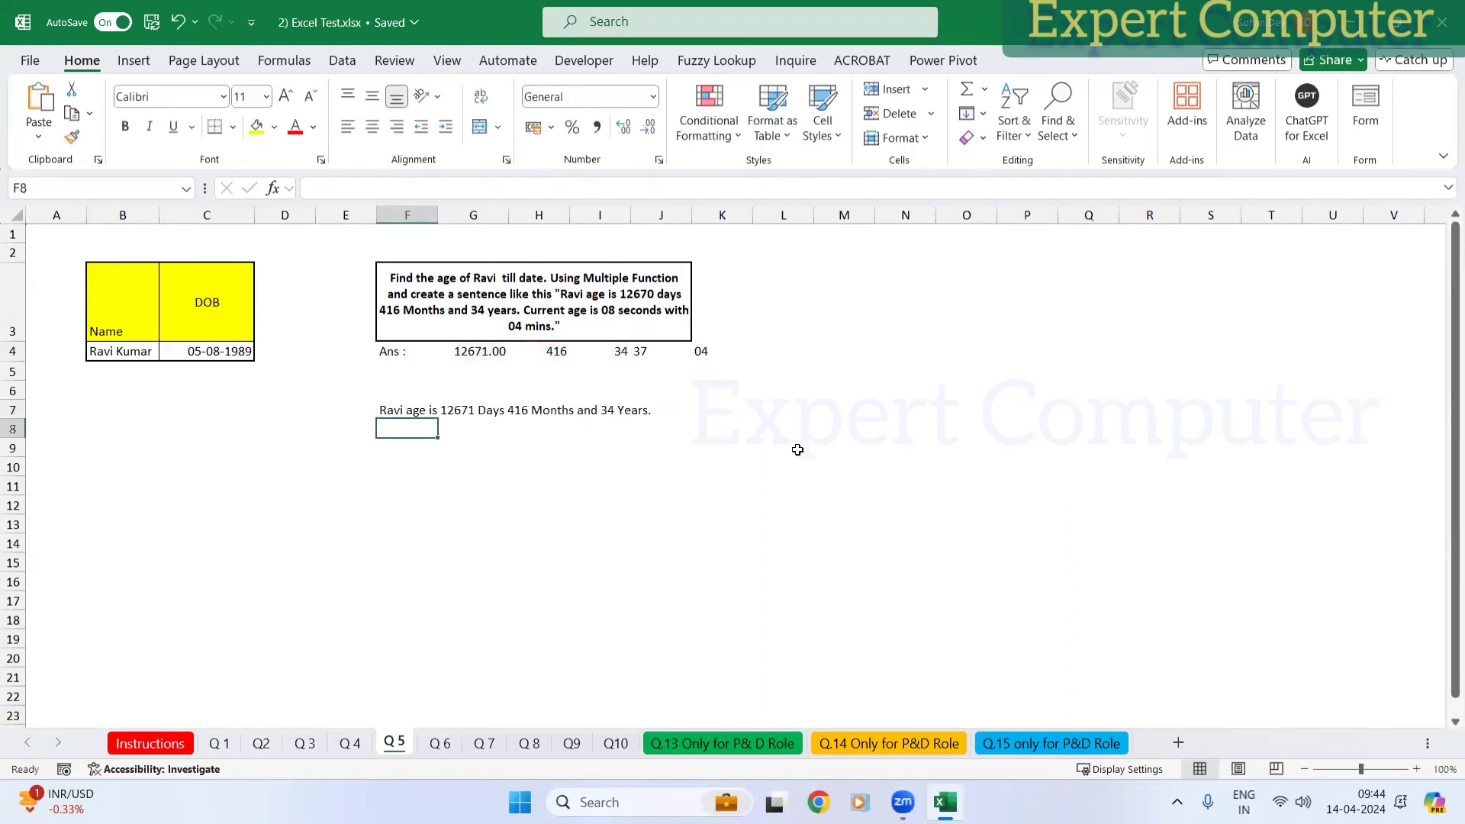
click(770, 619)
click(427, 413)
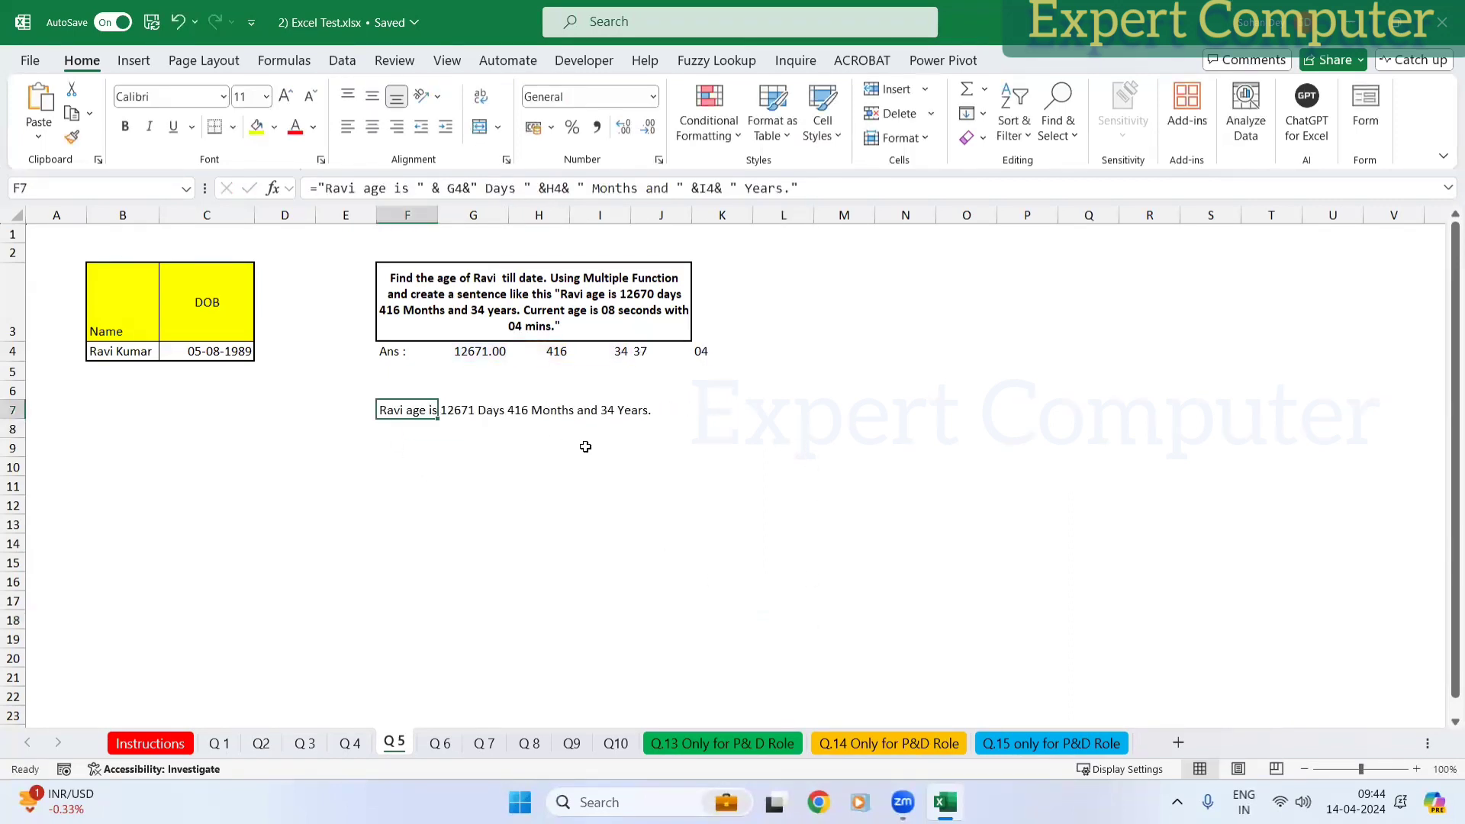
click(627, 464)
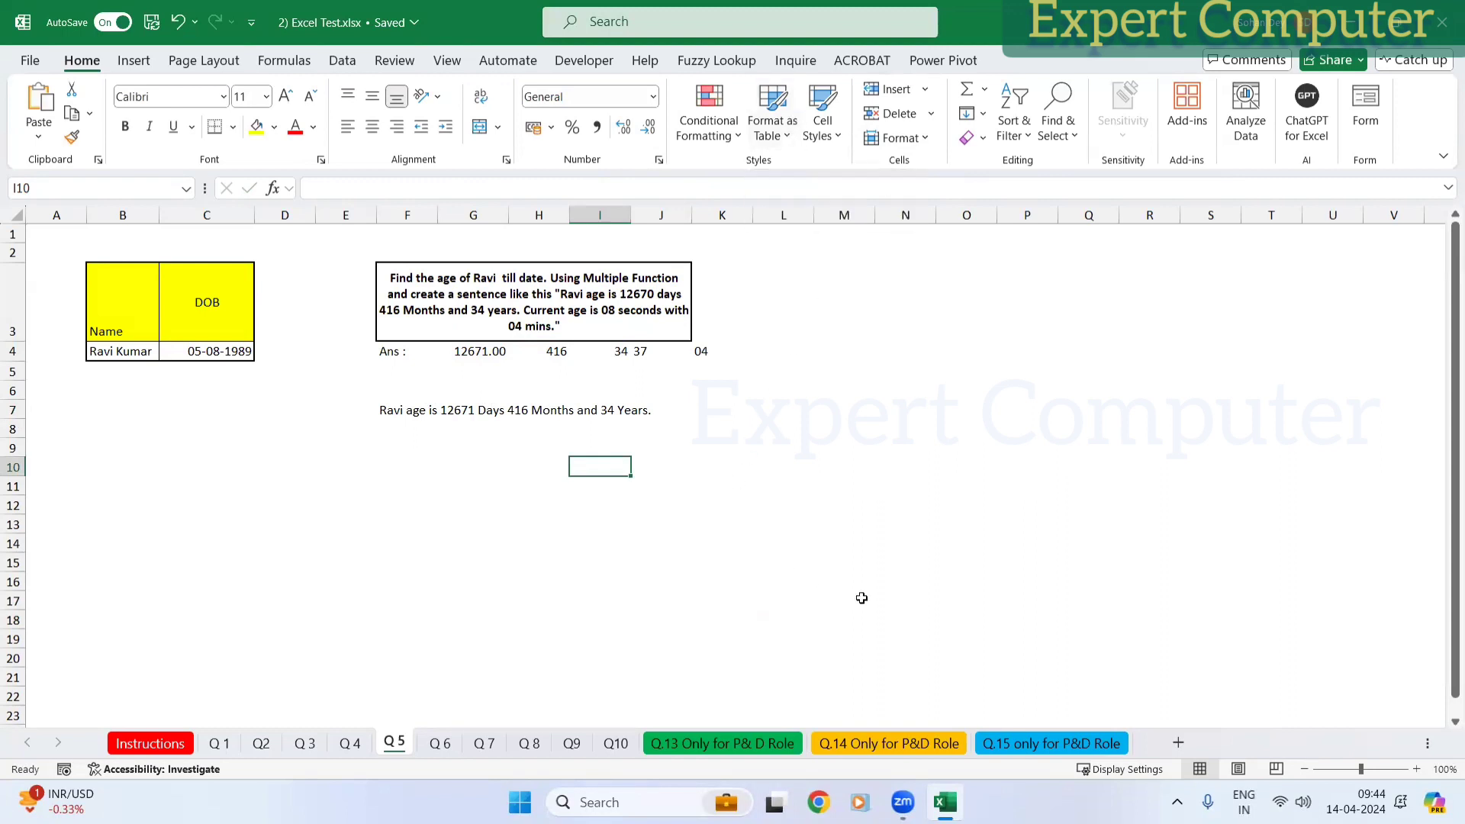
click(404, 411)
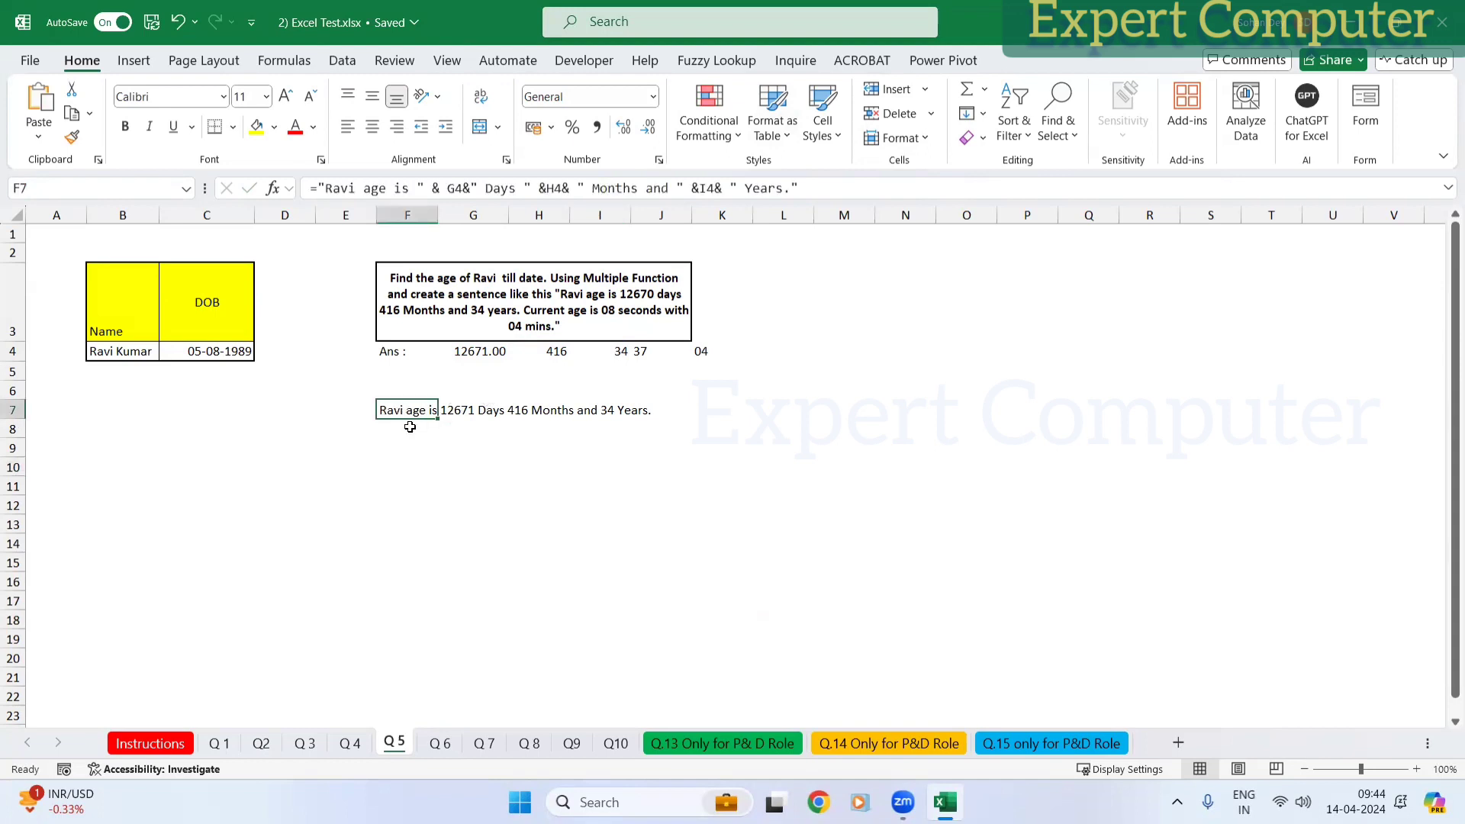
Step: Move the date of birth in C4 forward by one year and check the recalculated values in G4:I4 and the F7 sentence
click(474, 352)
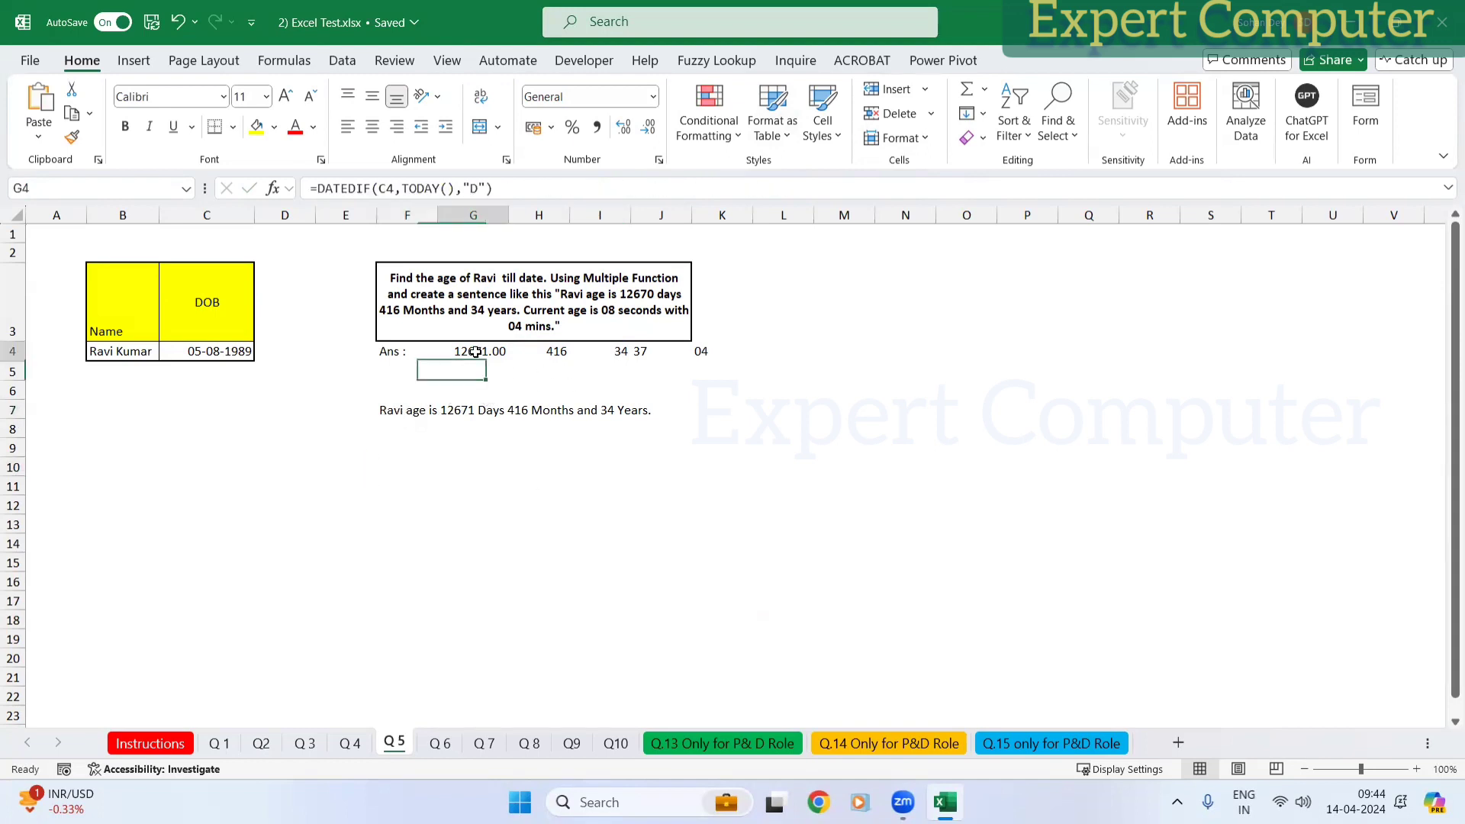
click(223, 351)
key(F2)
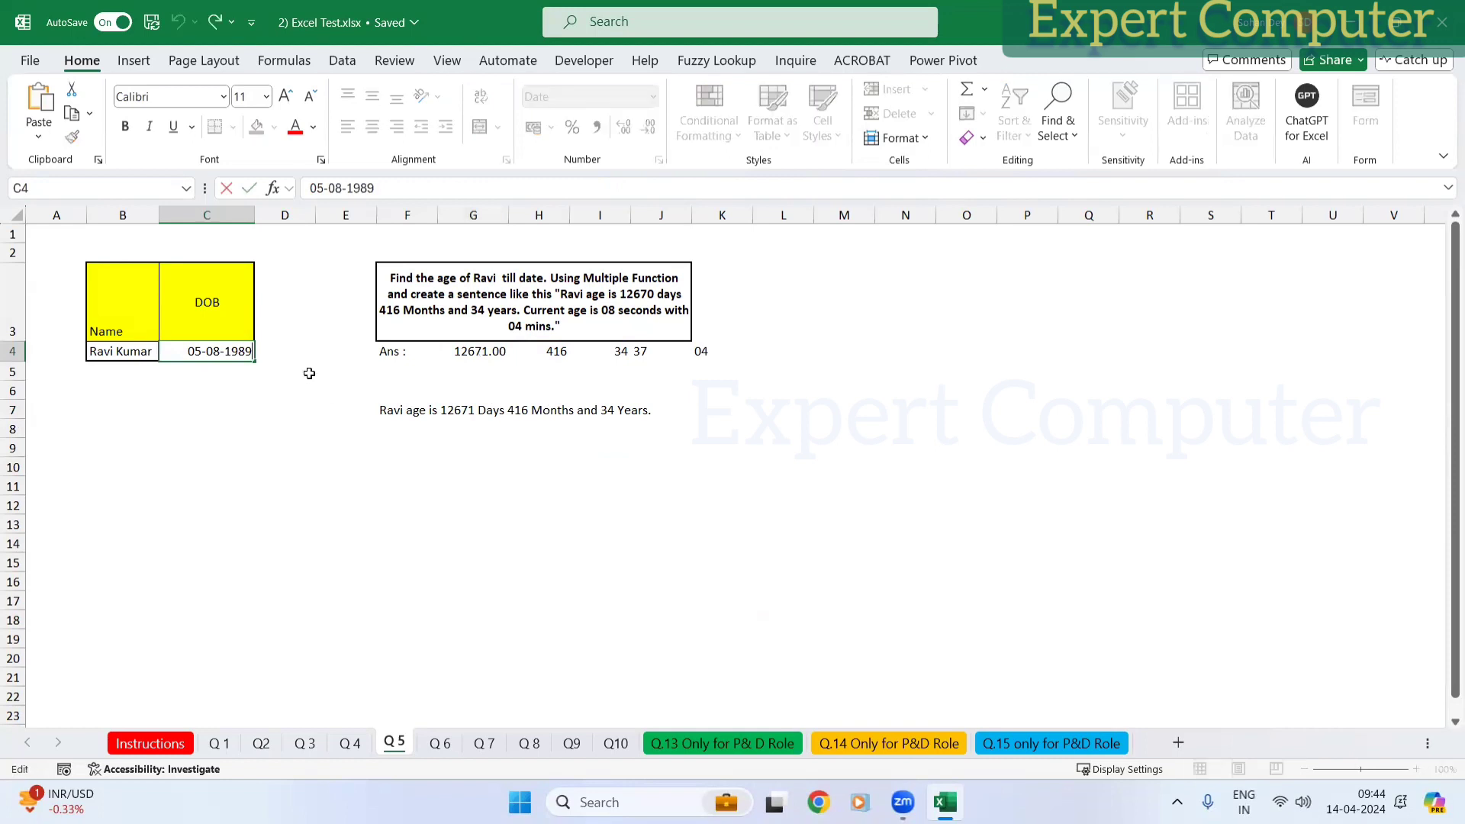
key(BackSpace)
key(BackSpace)
text(90)
key(Return)
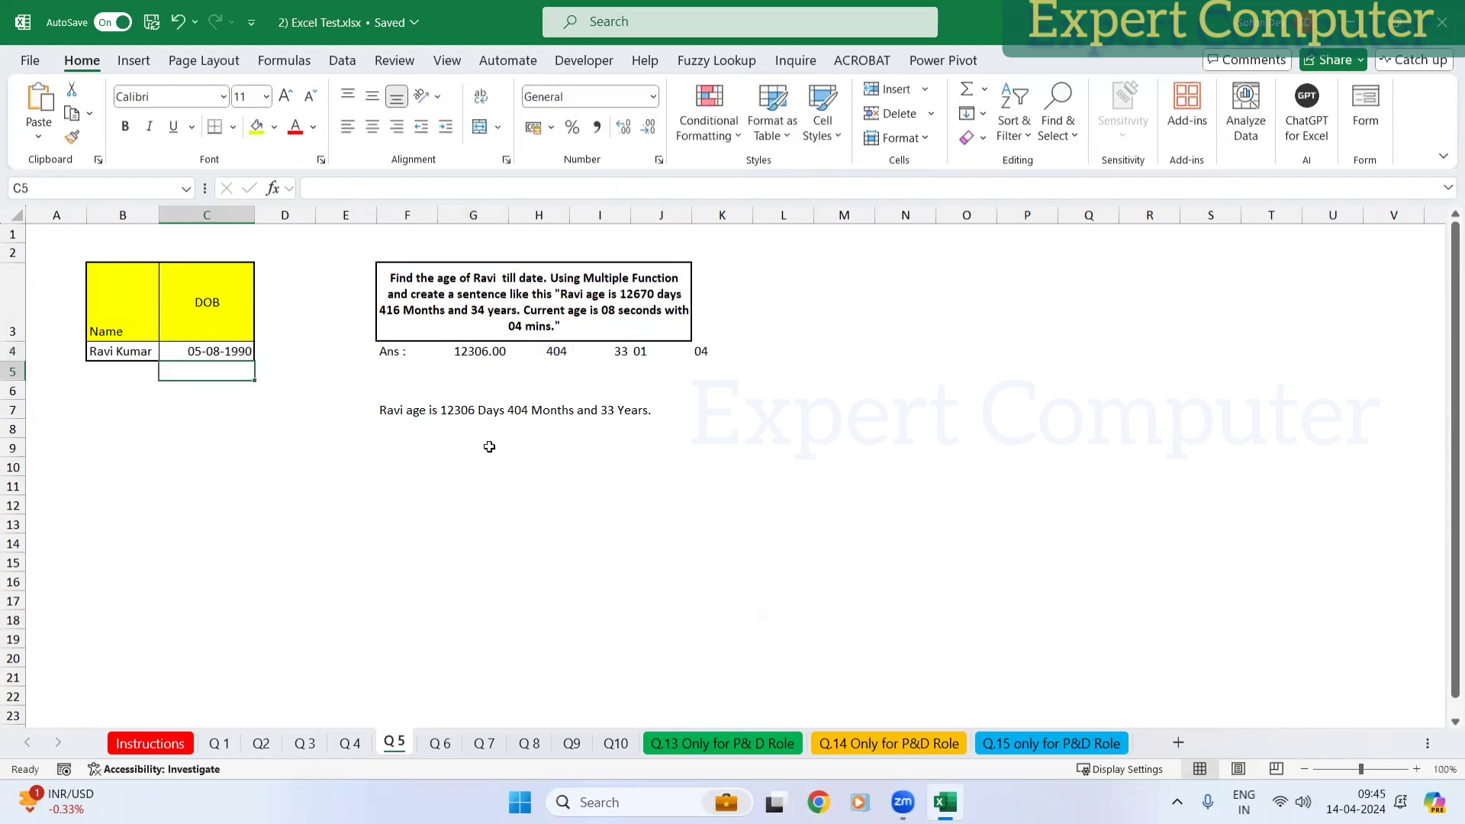
drag(467, 350, 574, 350)
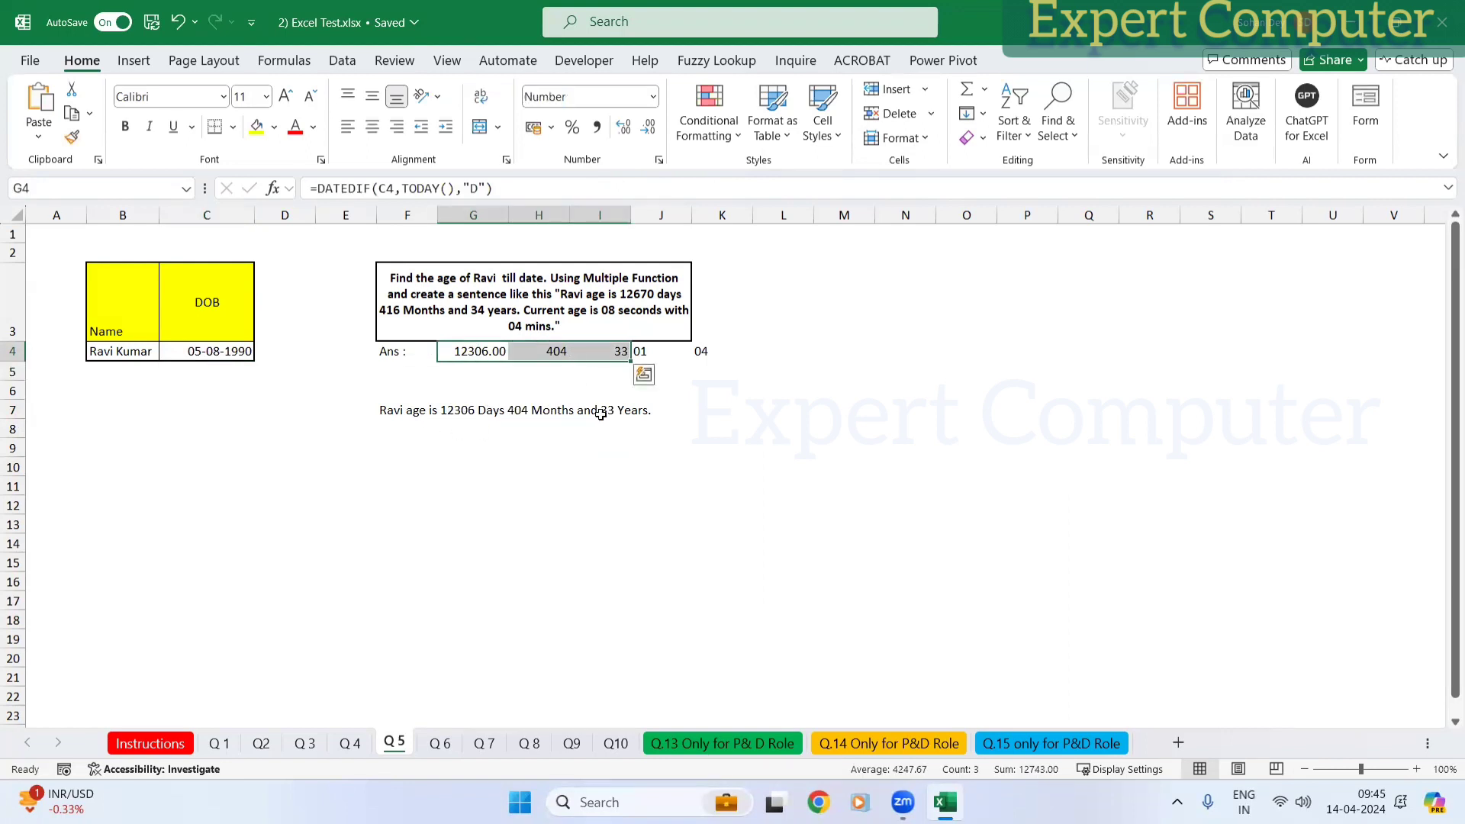
click(744, 508)
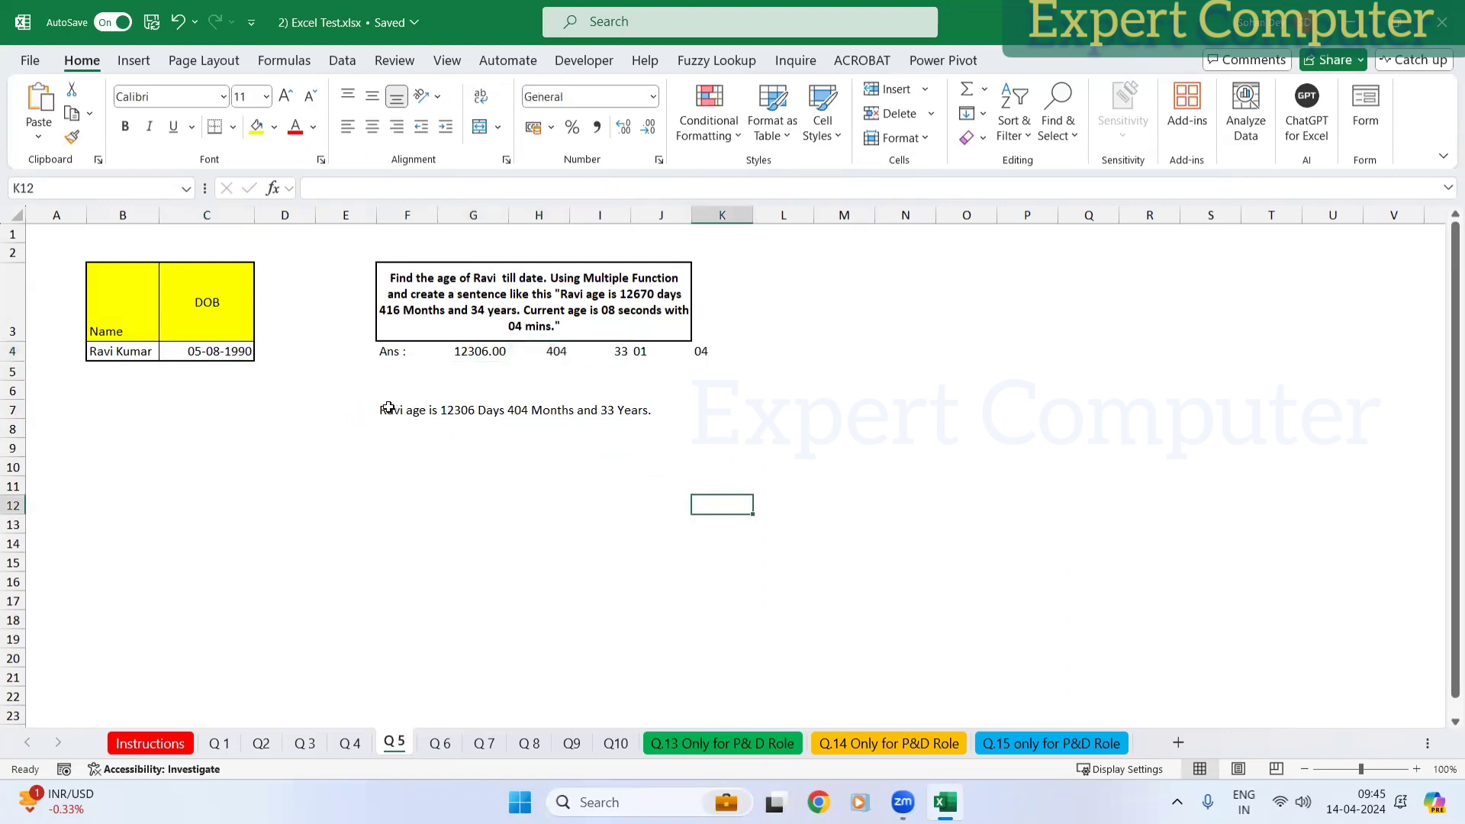
drag(388, 408, 672, 409)
click(783, 542)
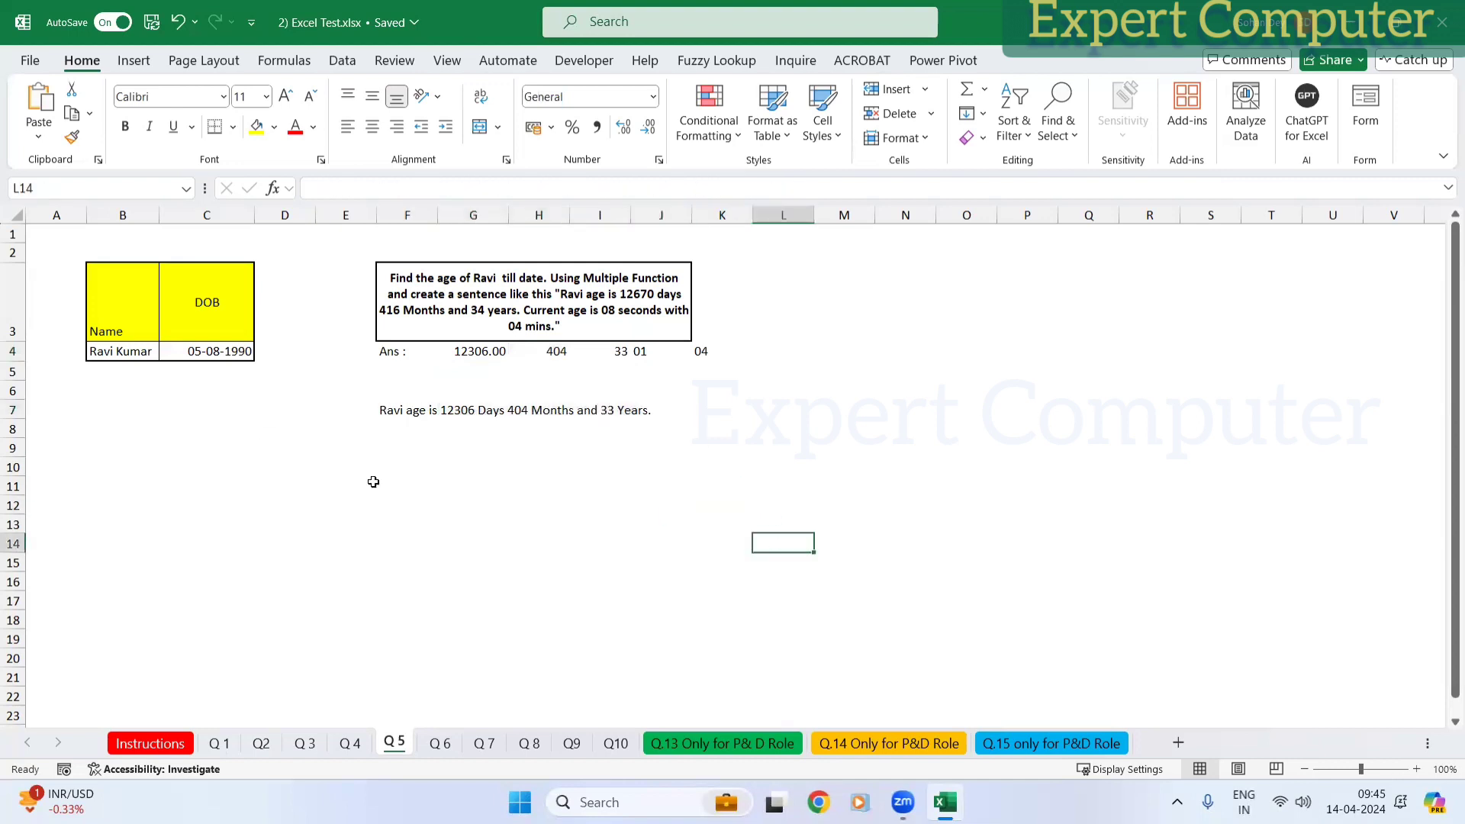
click(482, 352)
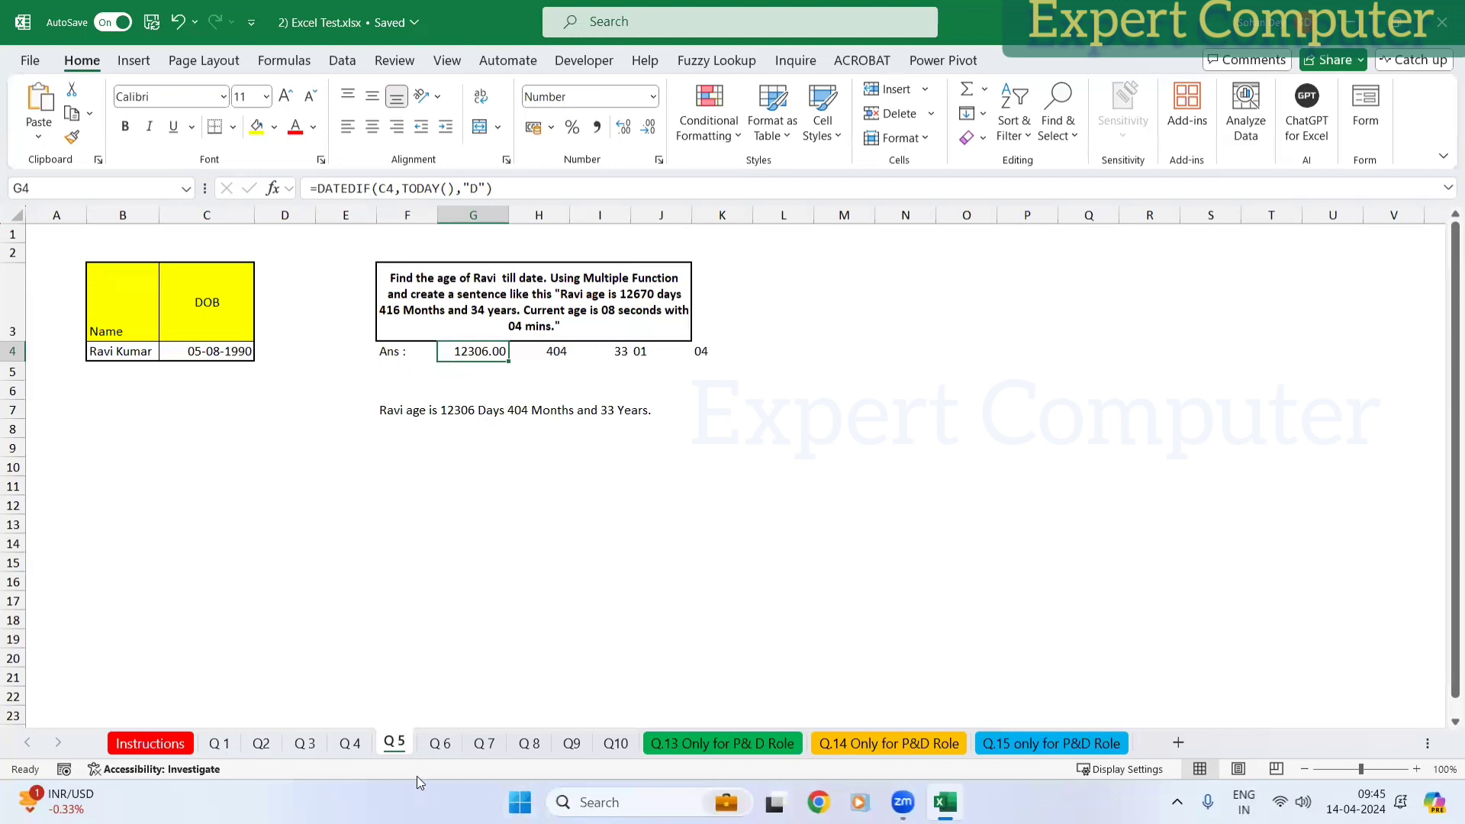
Step: On the Q 6 sheet, start an INDEX formula in I5 under question 1 with columns B:F as the array
click(433, 745)
click(1220, 542)
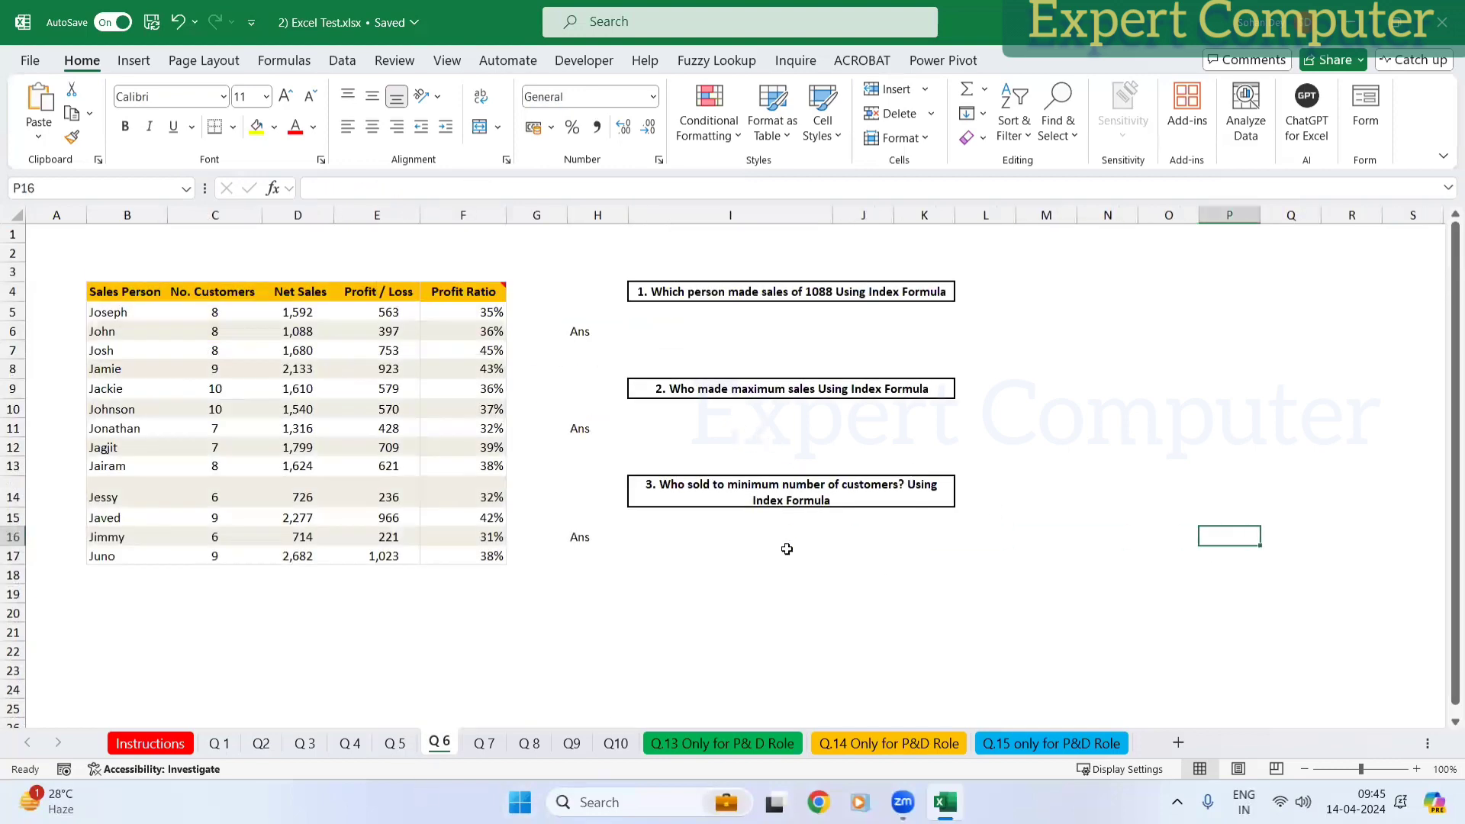
click(840, 330)
click(799, 311)
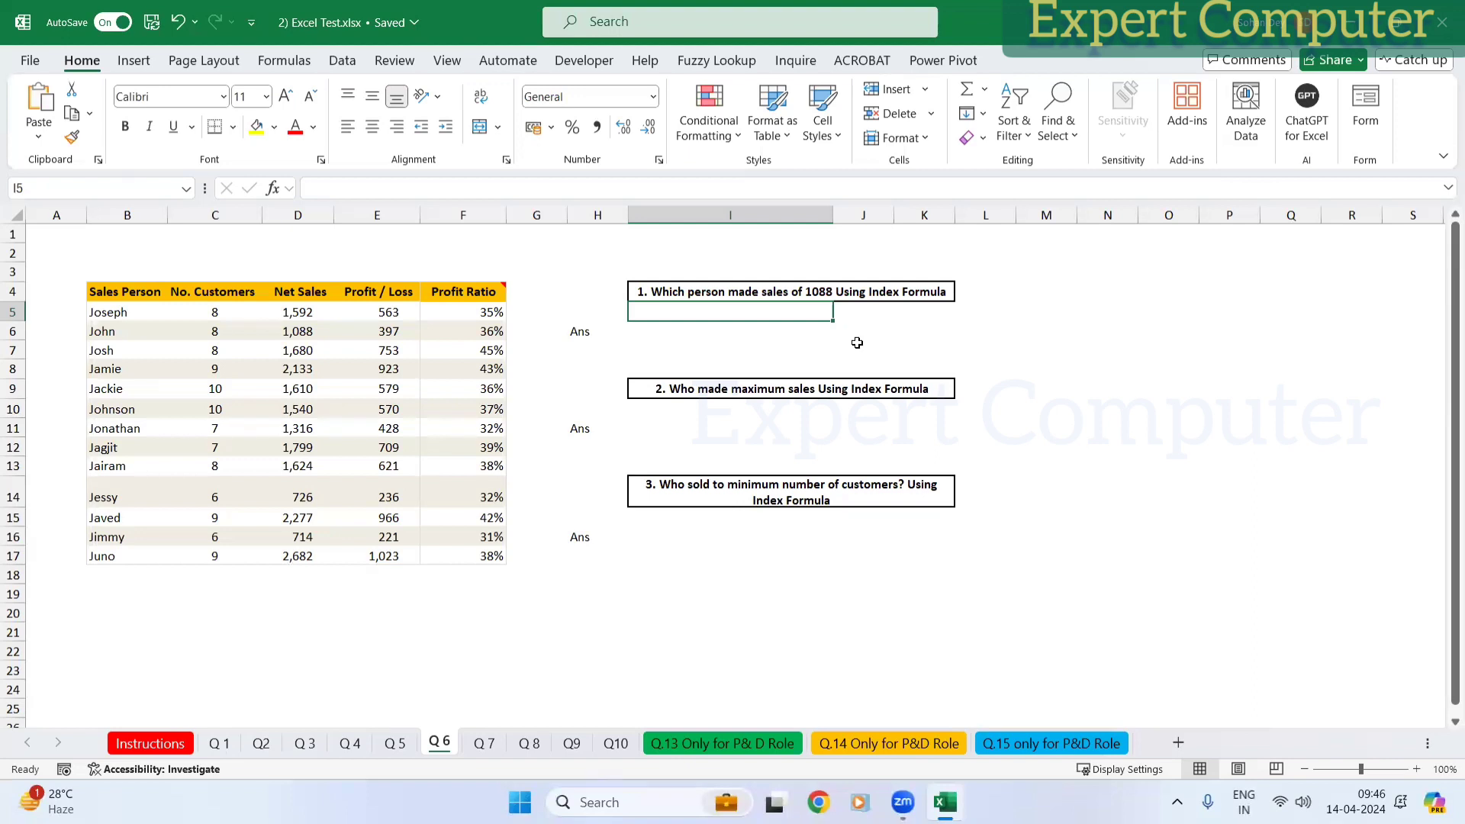
text(=)
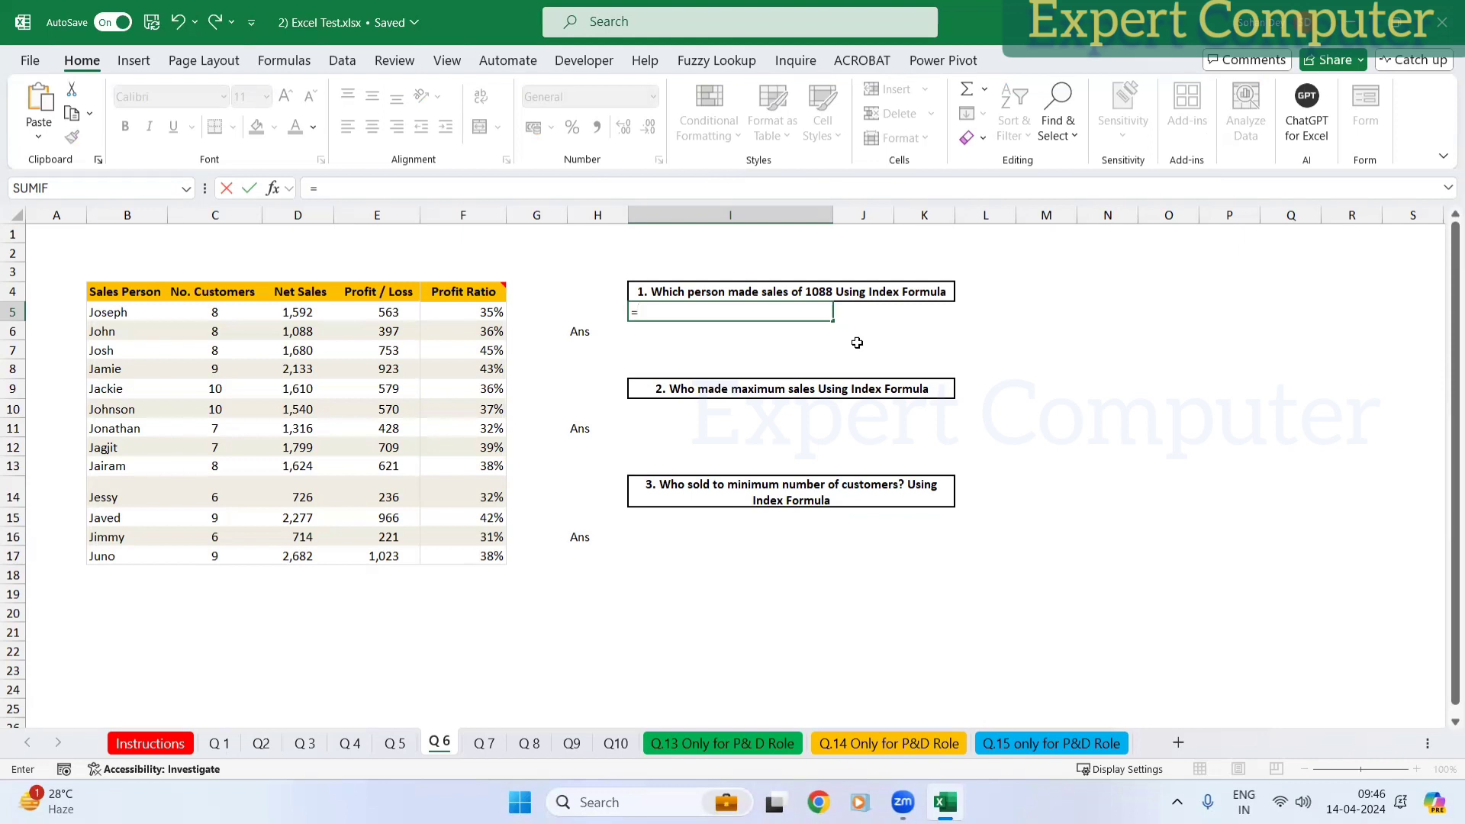
text(index)
key(Tab)
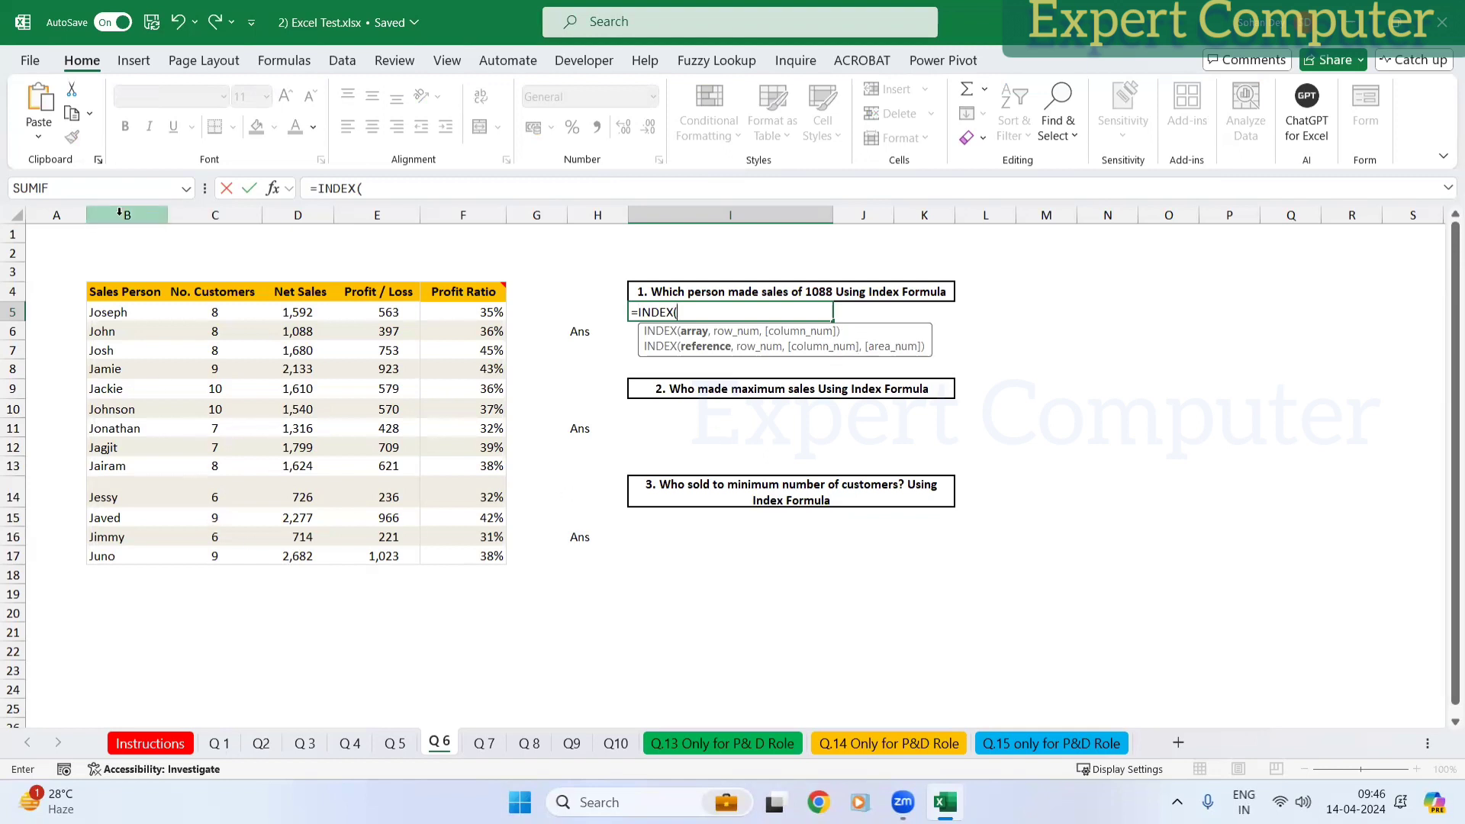
drag(127, 216, 463, 215)
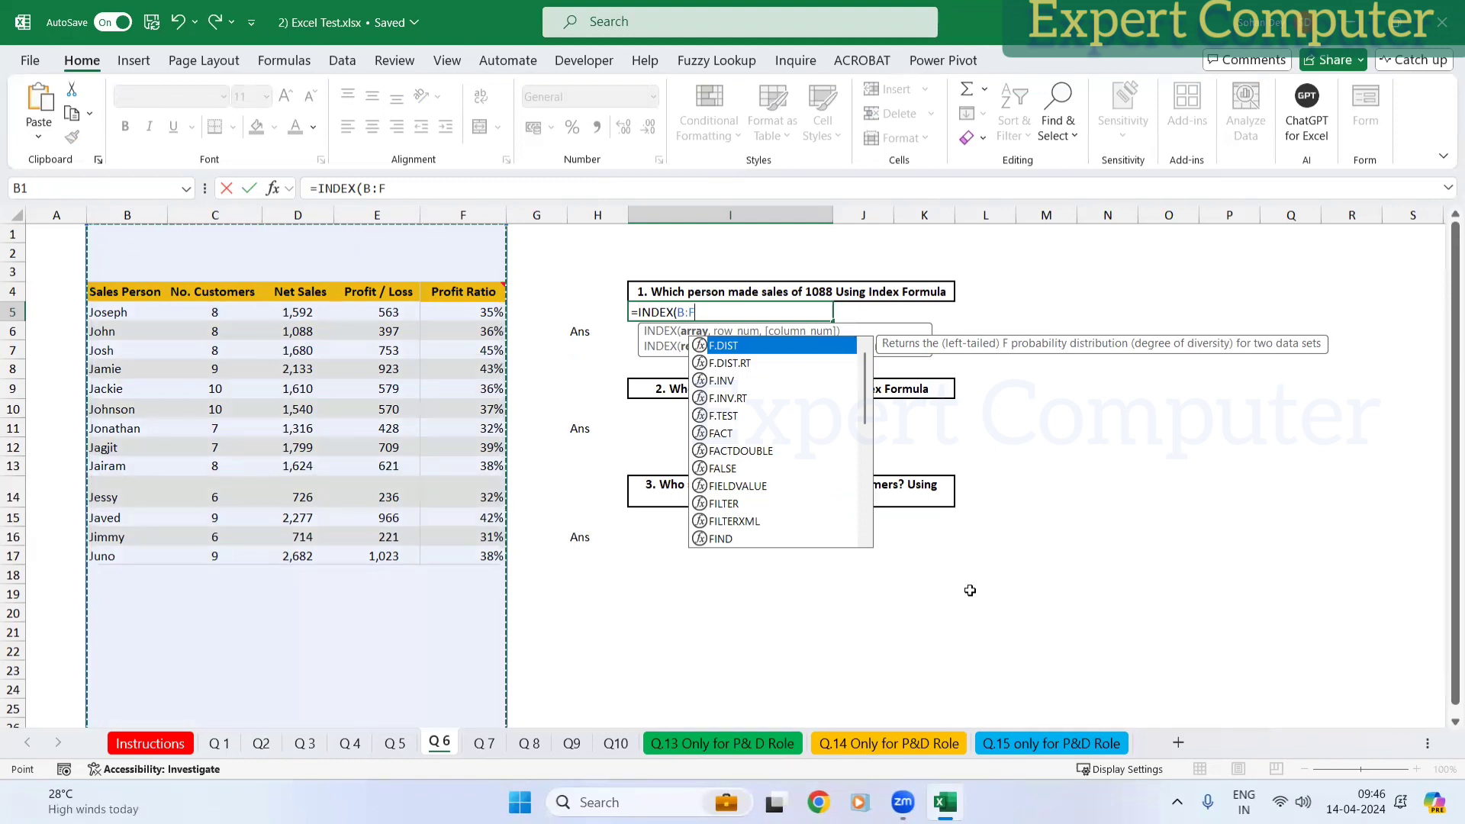
text(,)
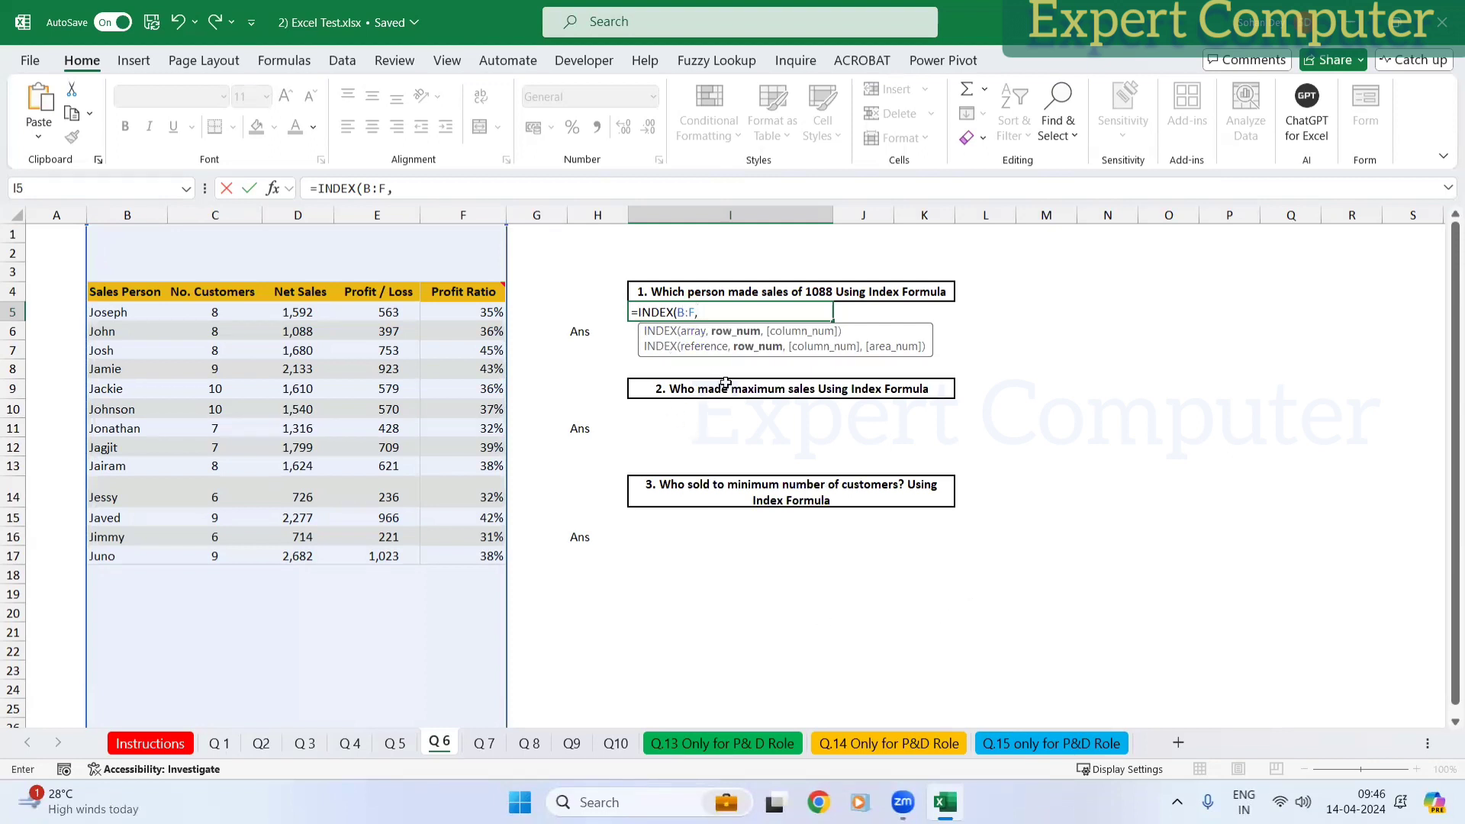
Step: Nest a MATCH as the row number in the I5 formula, looking up "1088" in column D with an exact match
text(match)
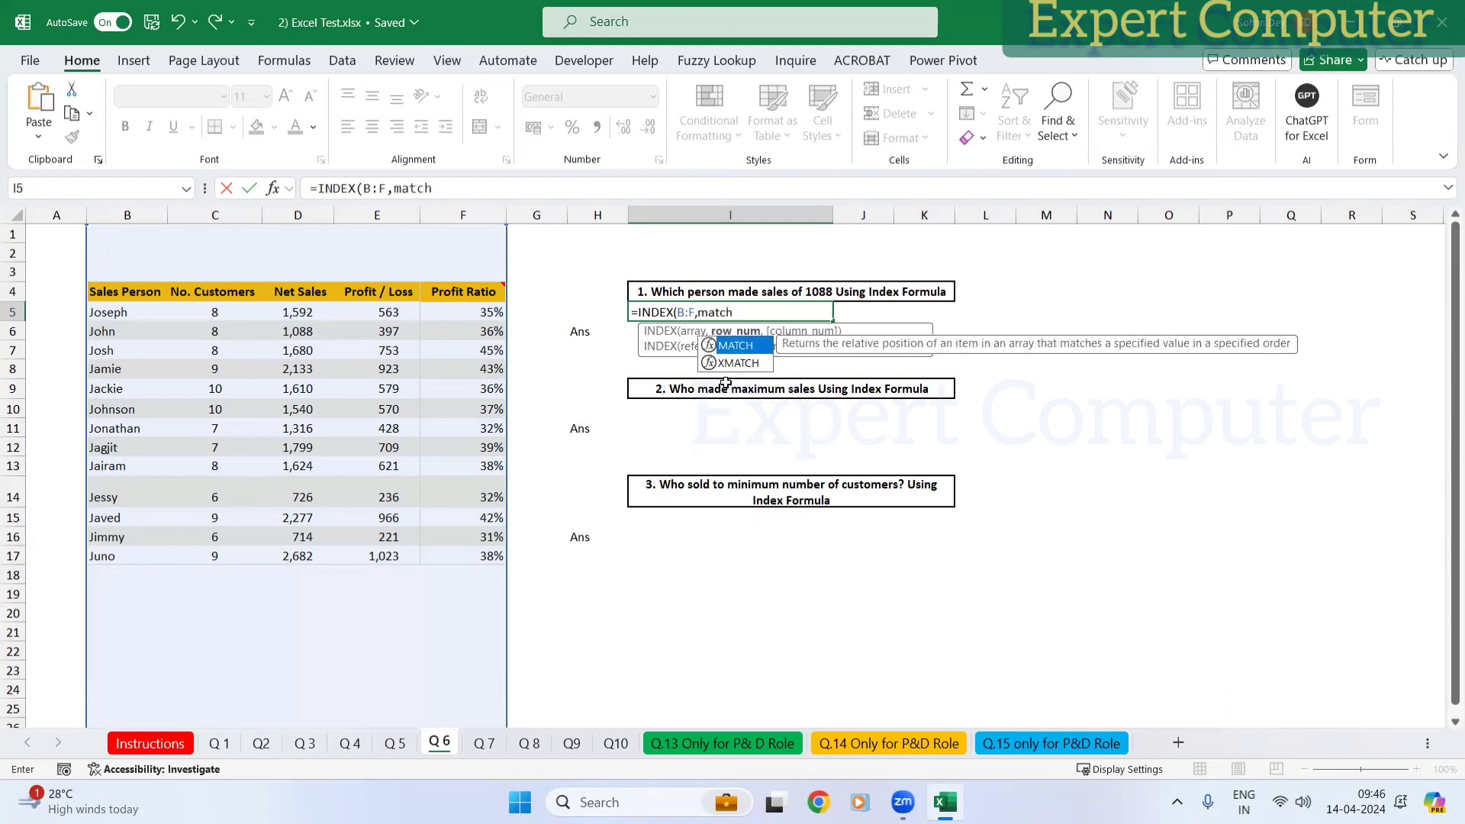
key(Tab)
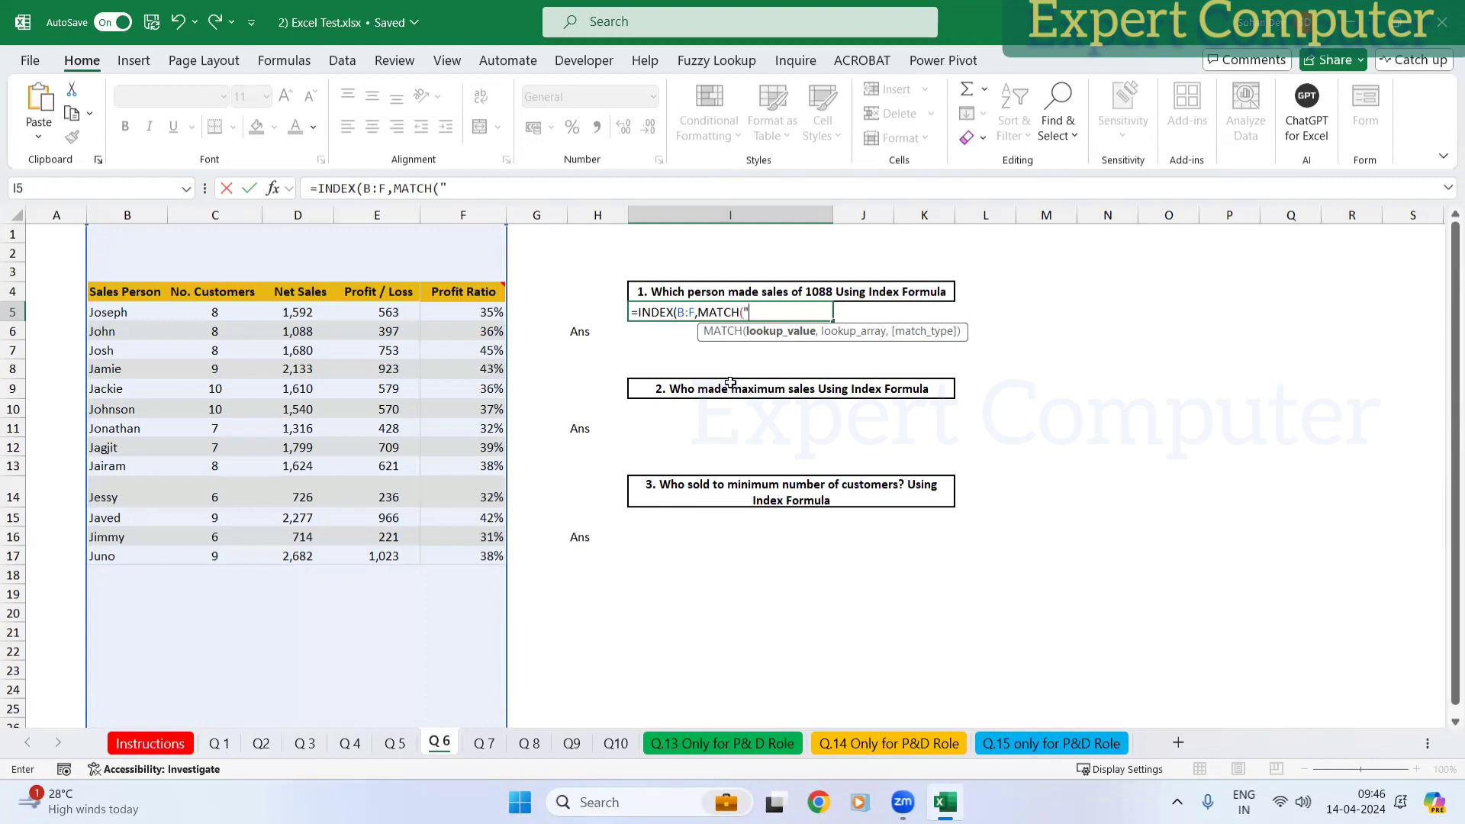
text(1088)
text(,)
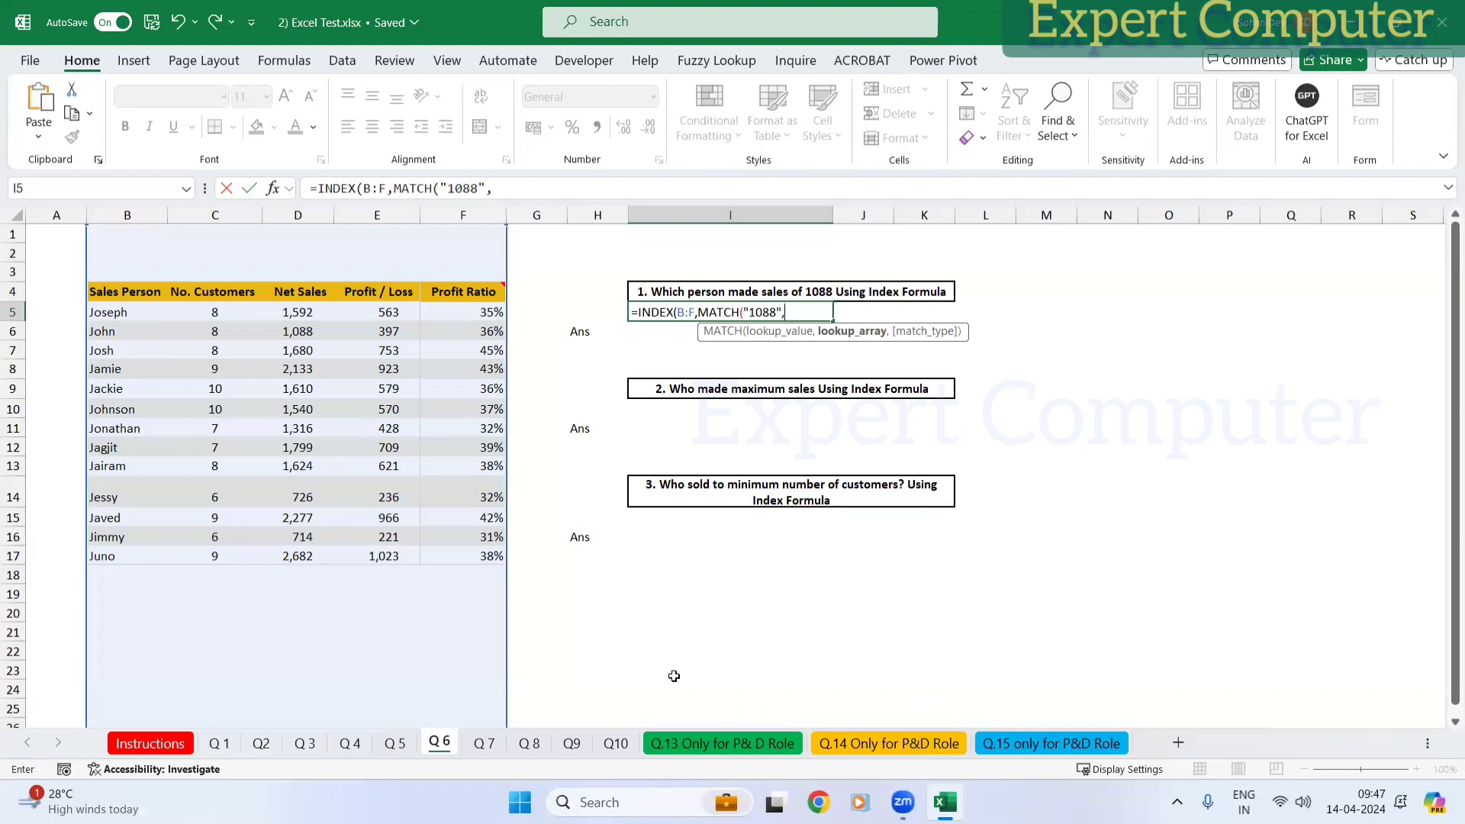
click(299, 214)
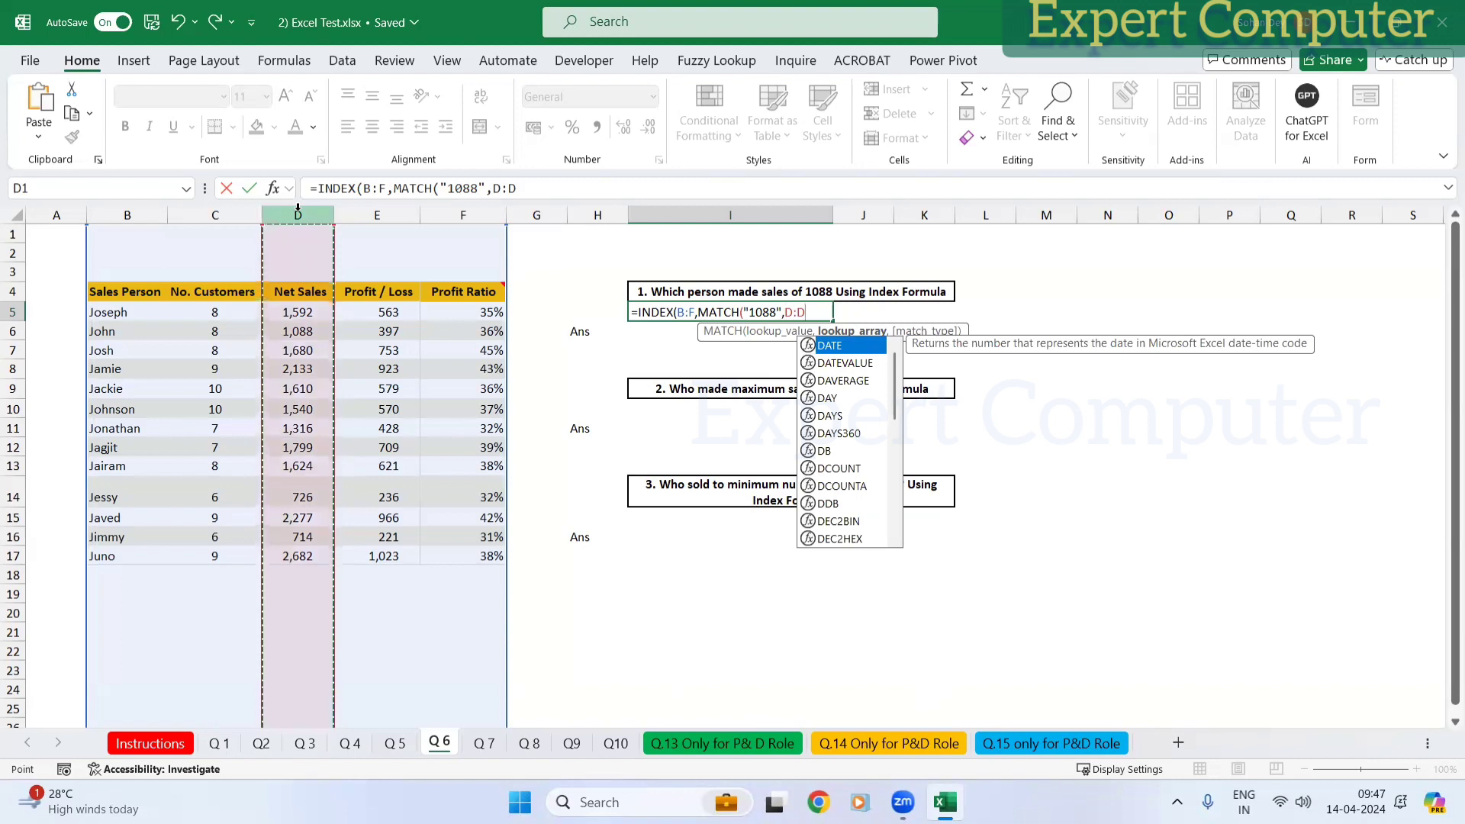
text(,)
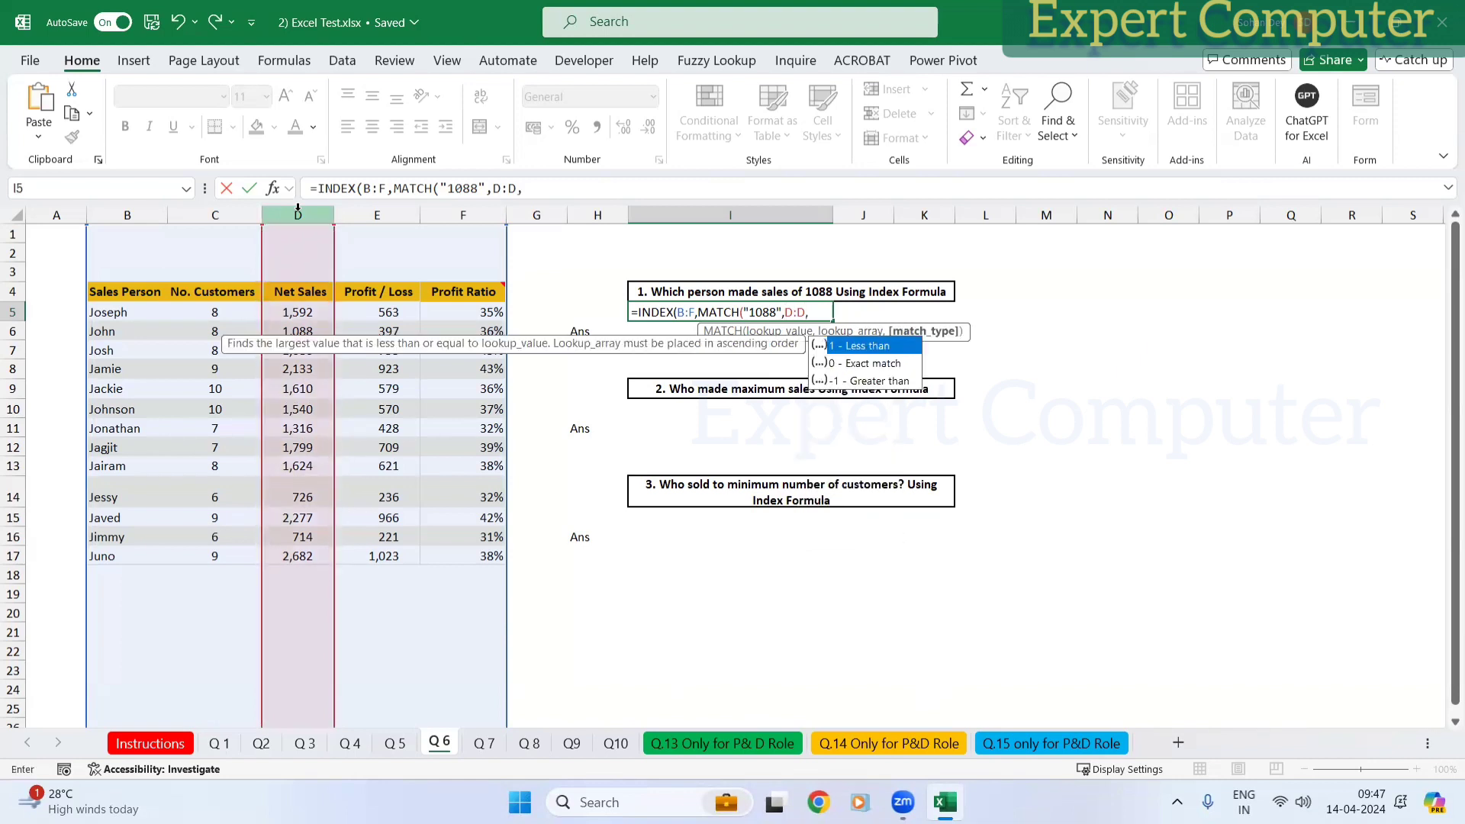
key(Down)
key(Tab)
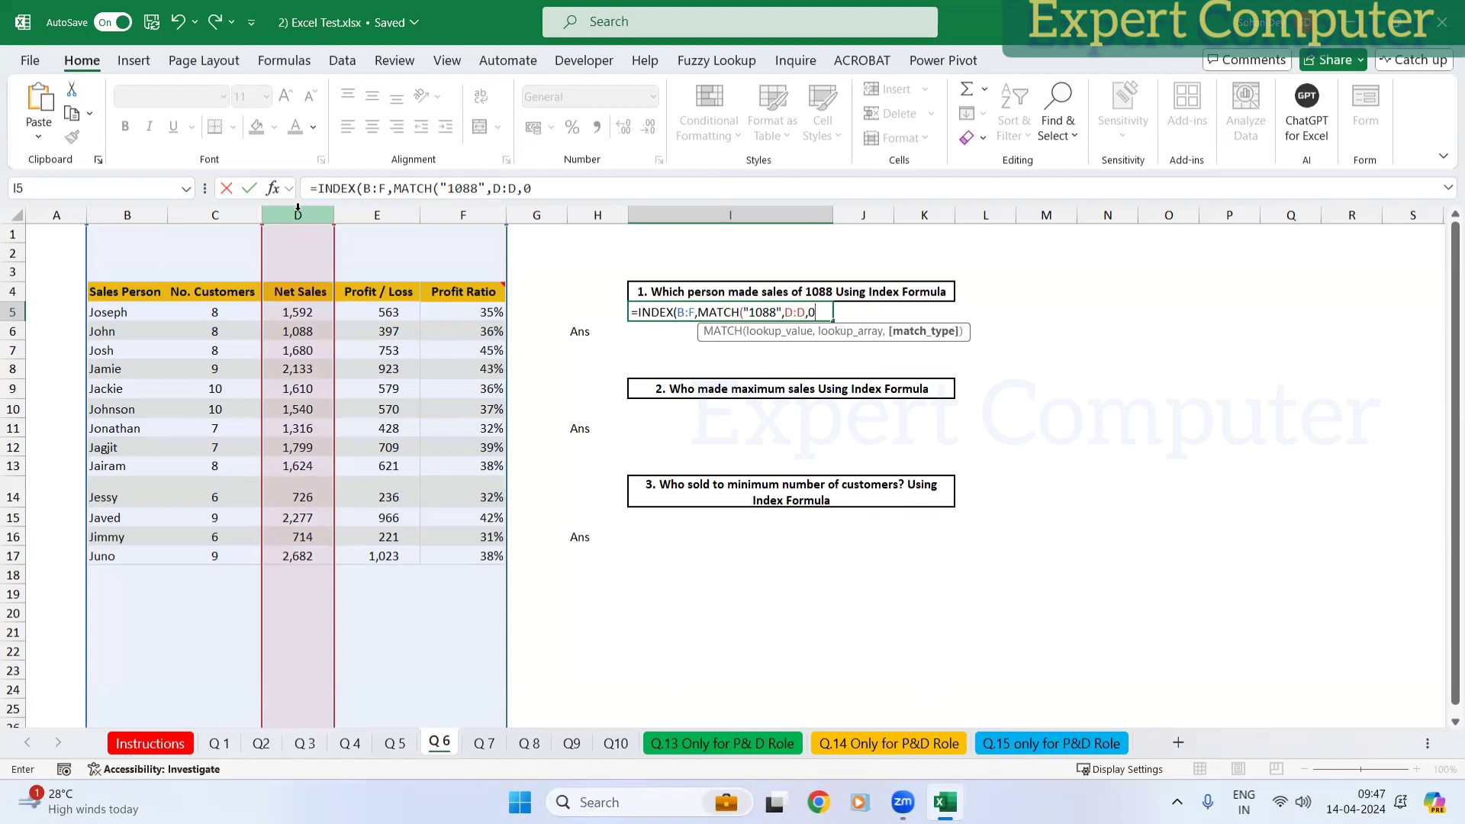
text())
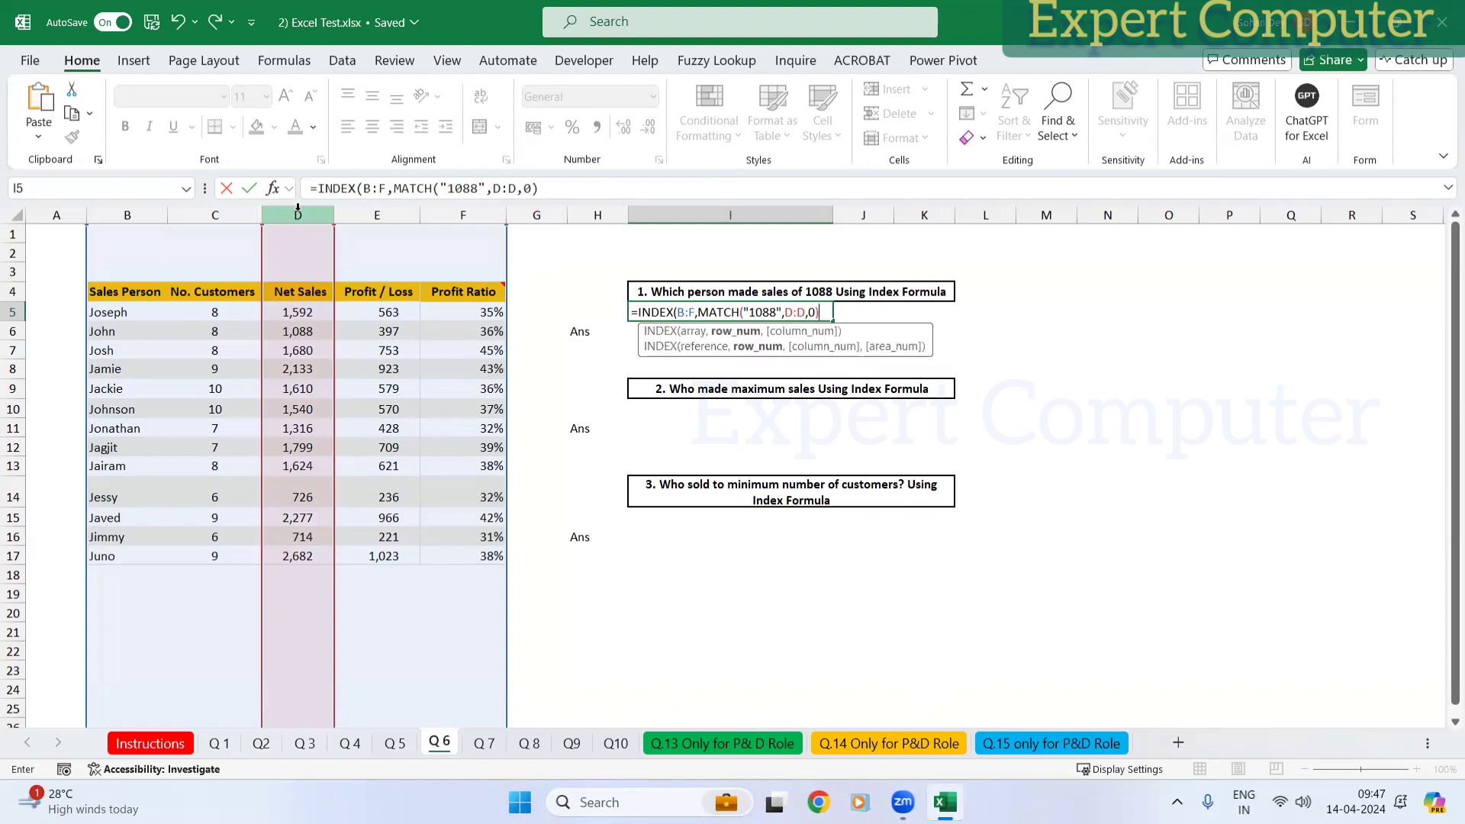
Step: Complete the INDEX formula in I5 with column number 1
text(,1)
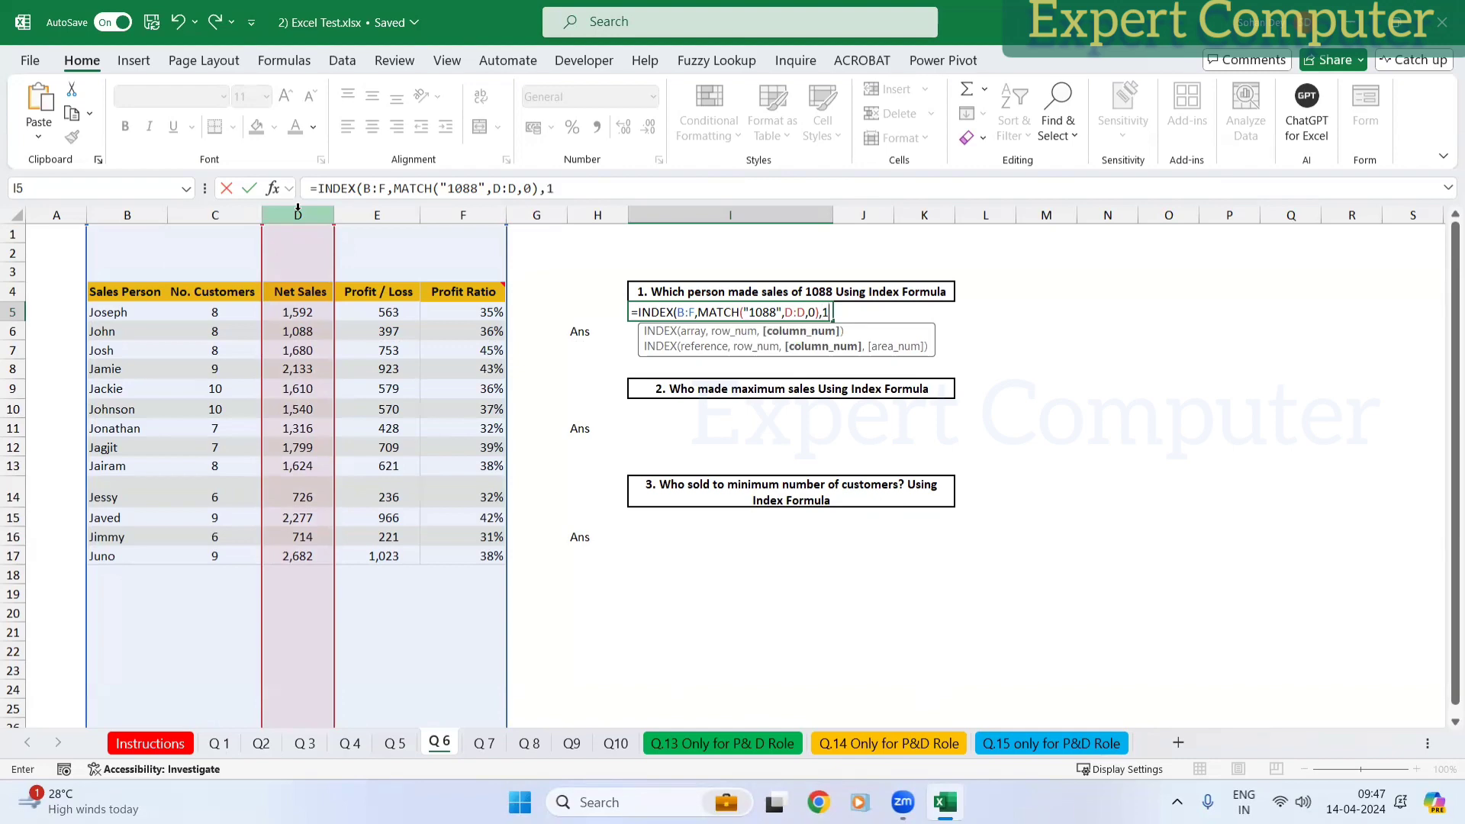
text())
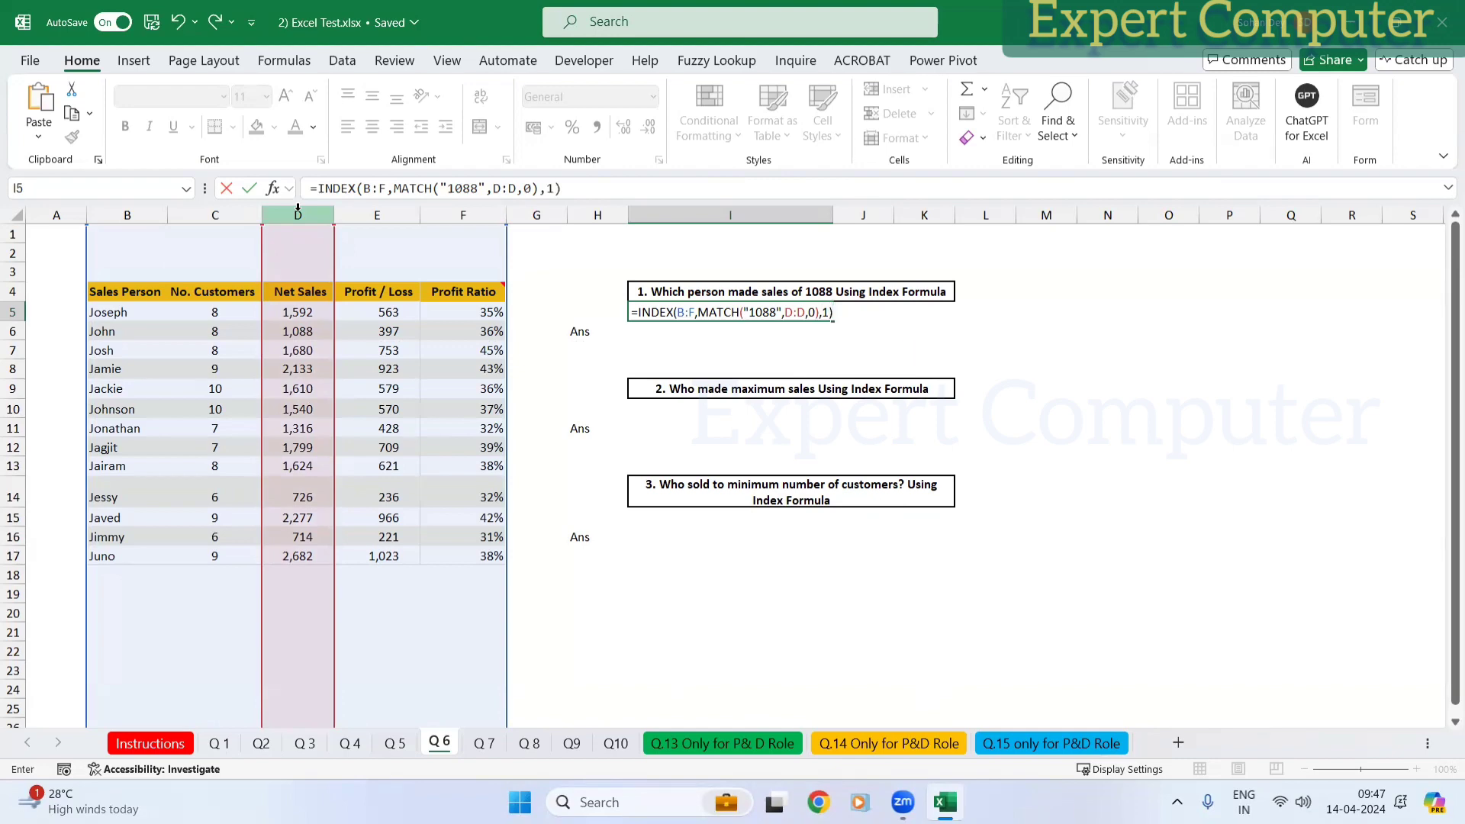
key(ctrl+Return)
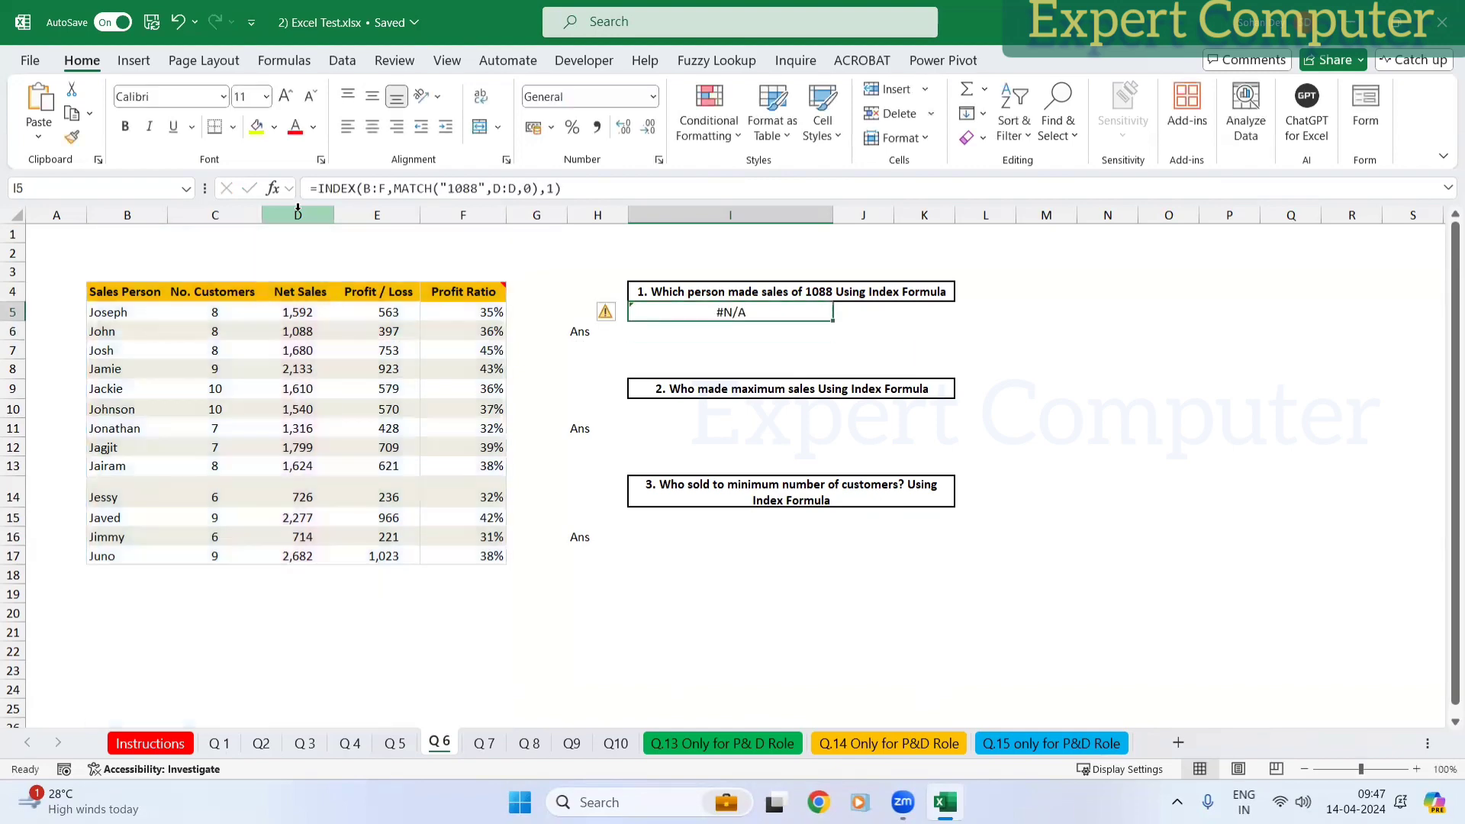
Step: Remove the quotation marks around 1088 in the I5 formula so MATCH looks up a number
key(F2)
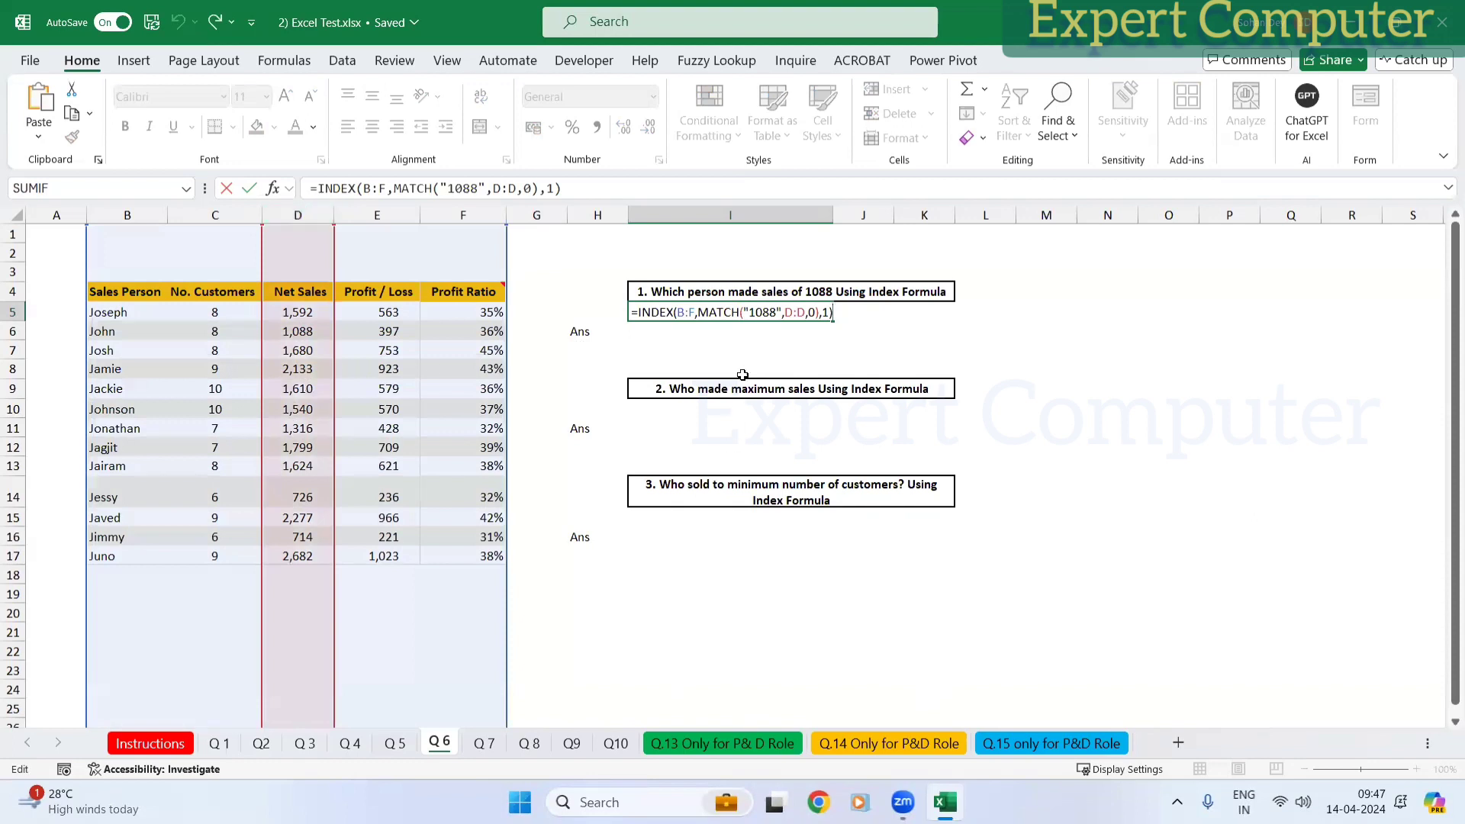
click(752, 312)
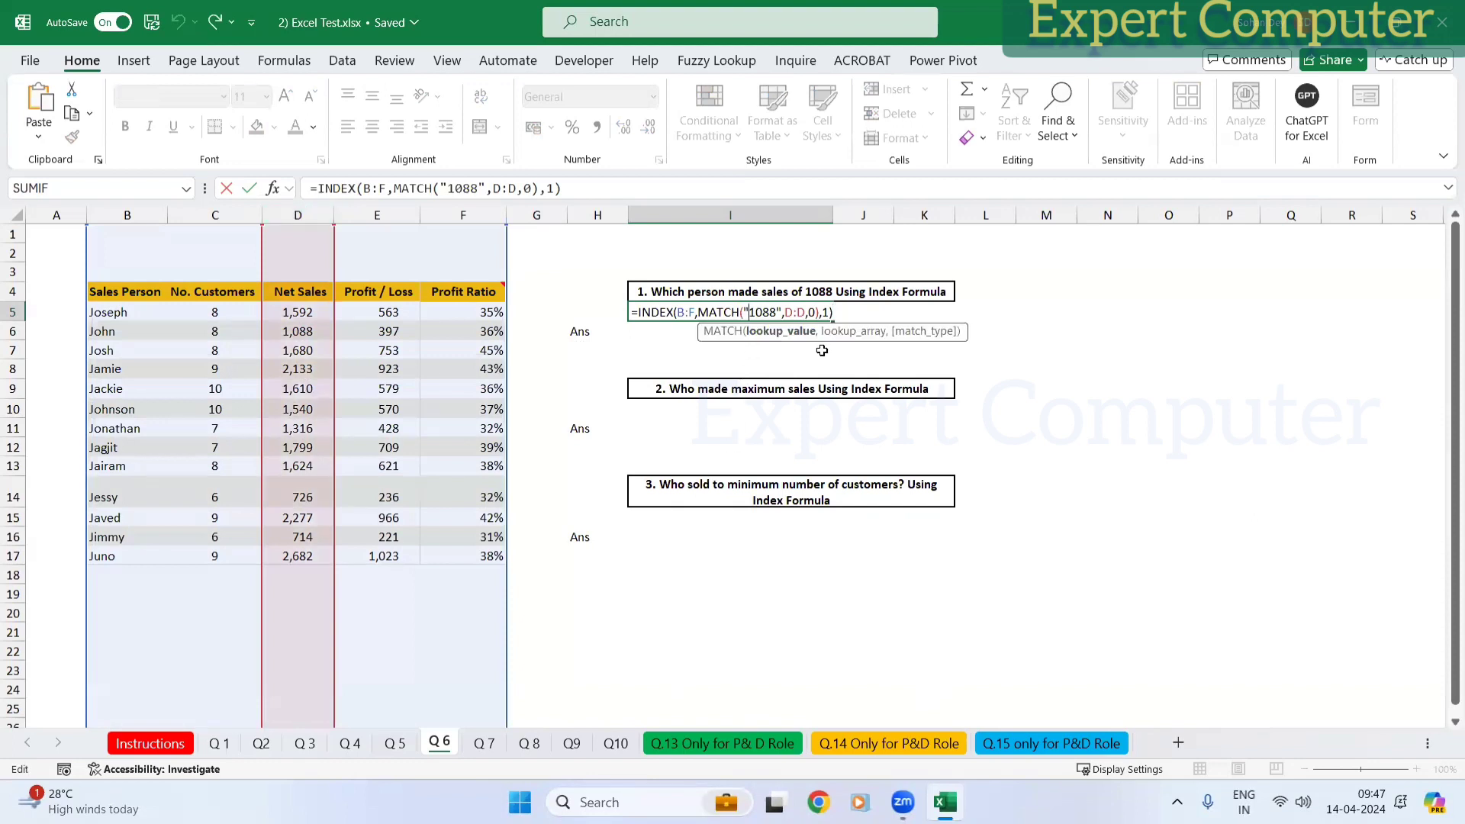
key(BackSpace)
key(Delete)
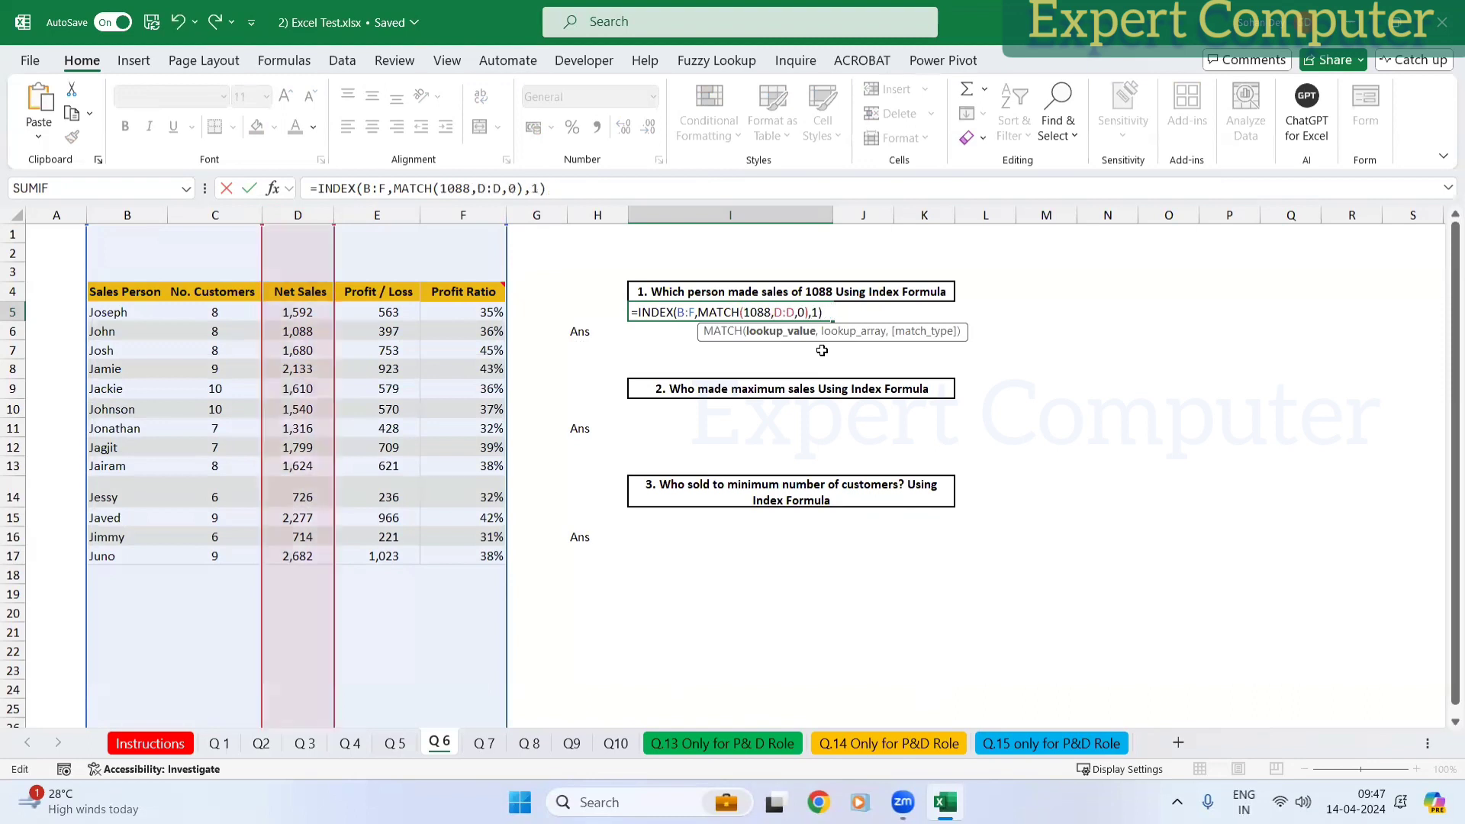
key(Return)
key(Up)
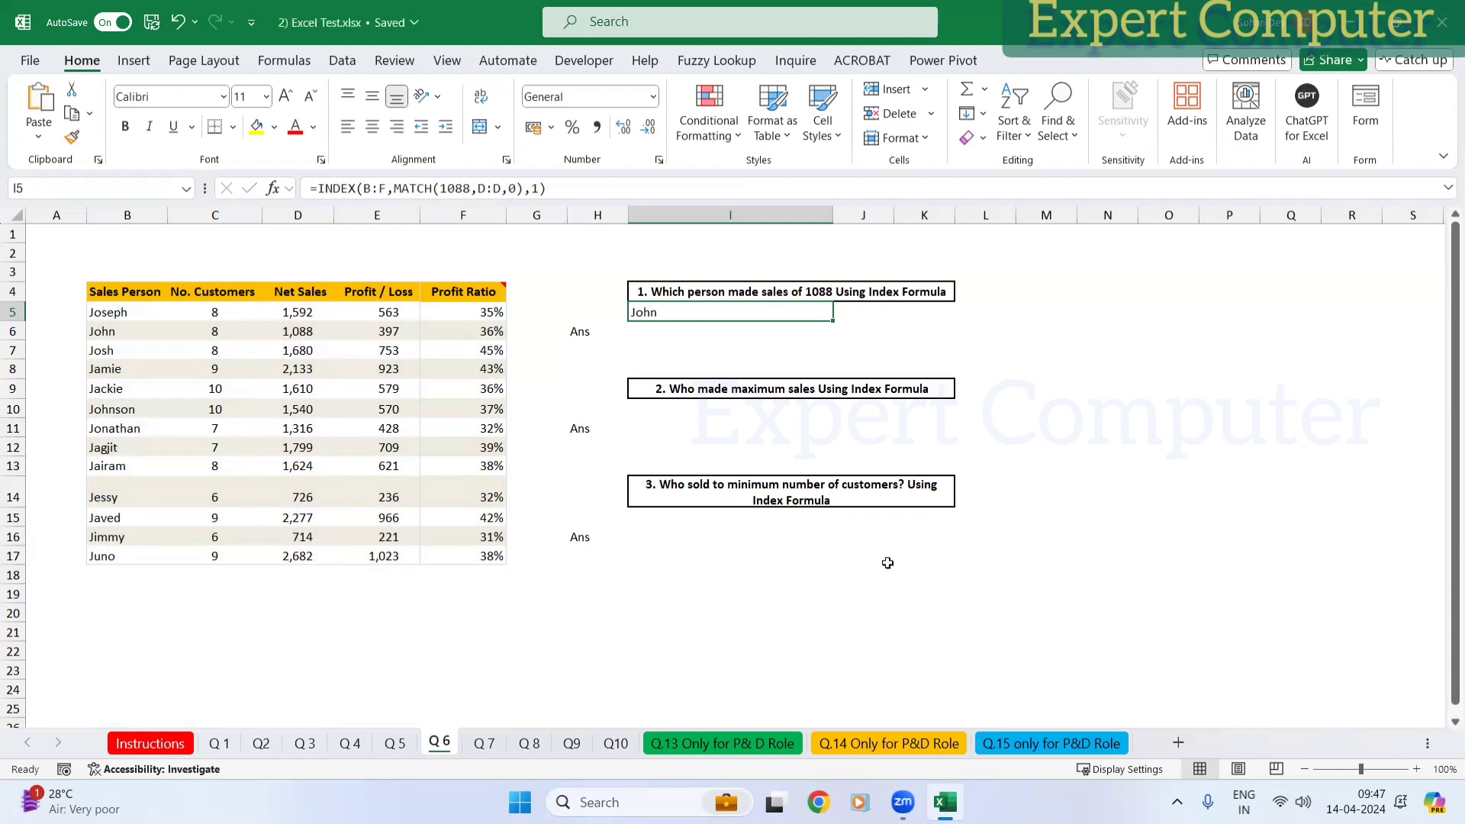
Step: Show the I5 formula's references and draw red on-screen marks around 1088 in the formula, the sales value in D6 and the sales person in B6
key(F2)
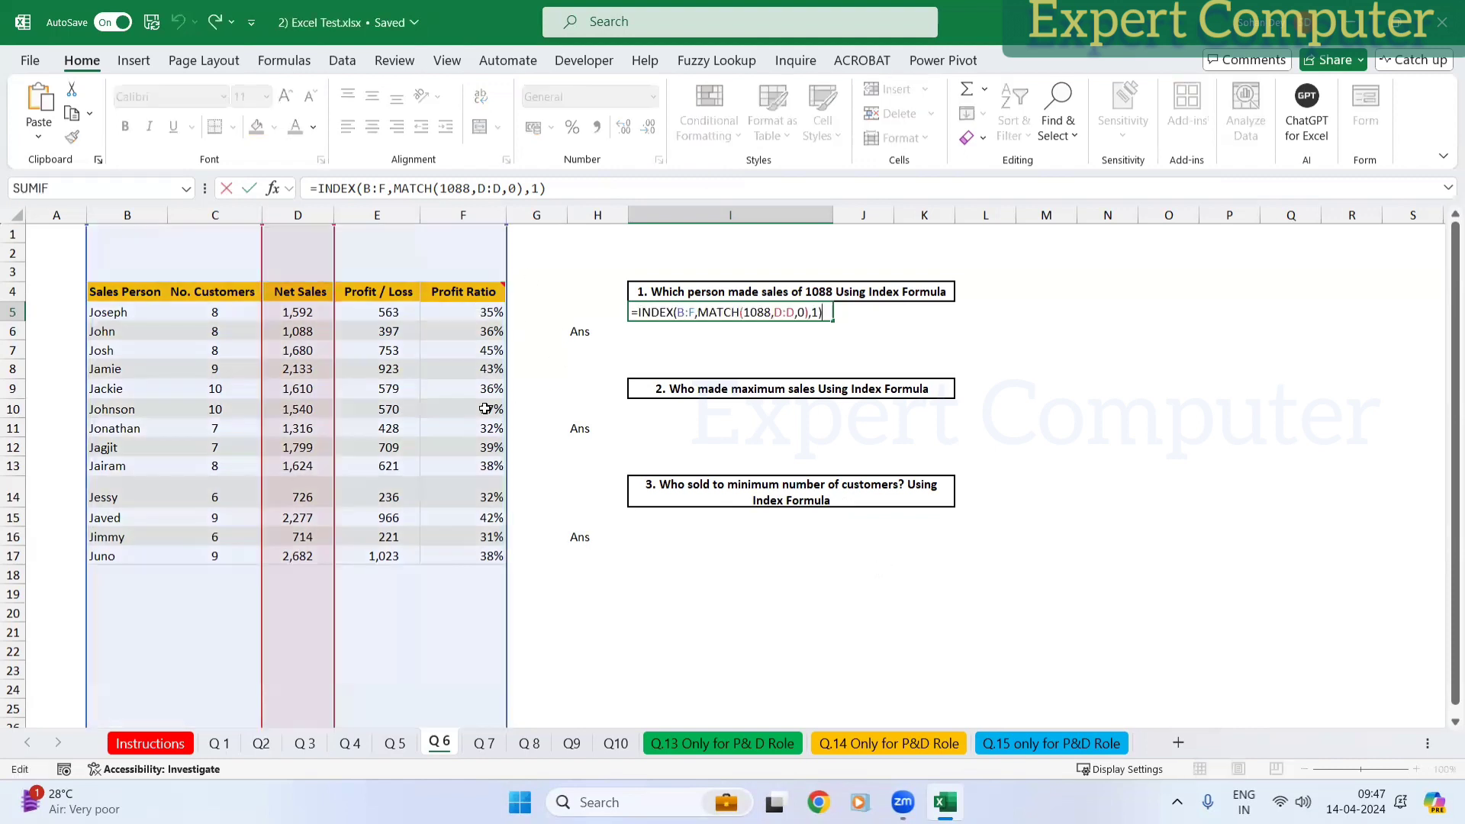
key(ctrl+2)
drag(273, 321, 329, 345)
drag(396, 272, 319, 327)
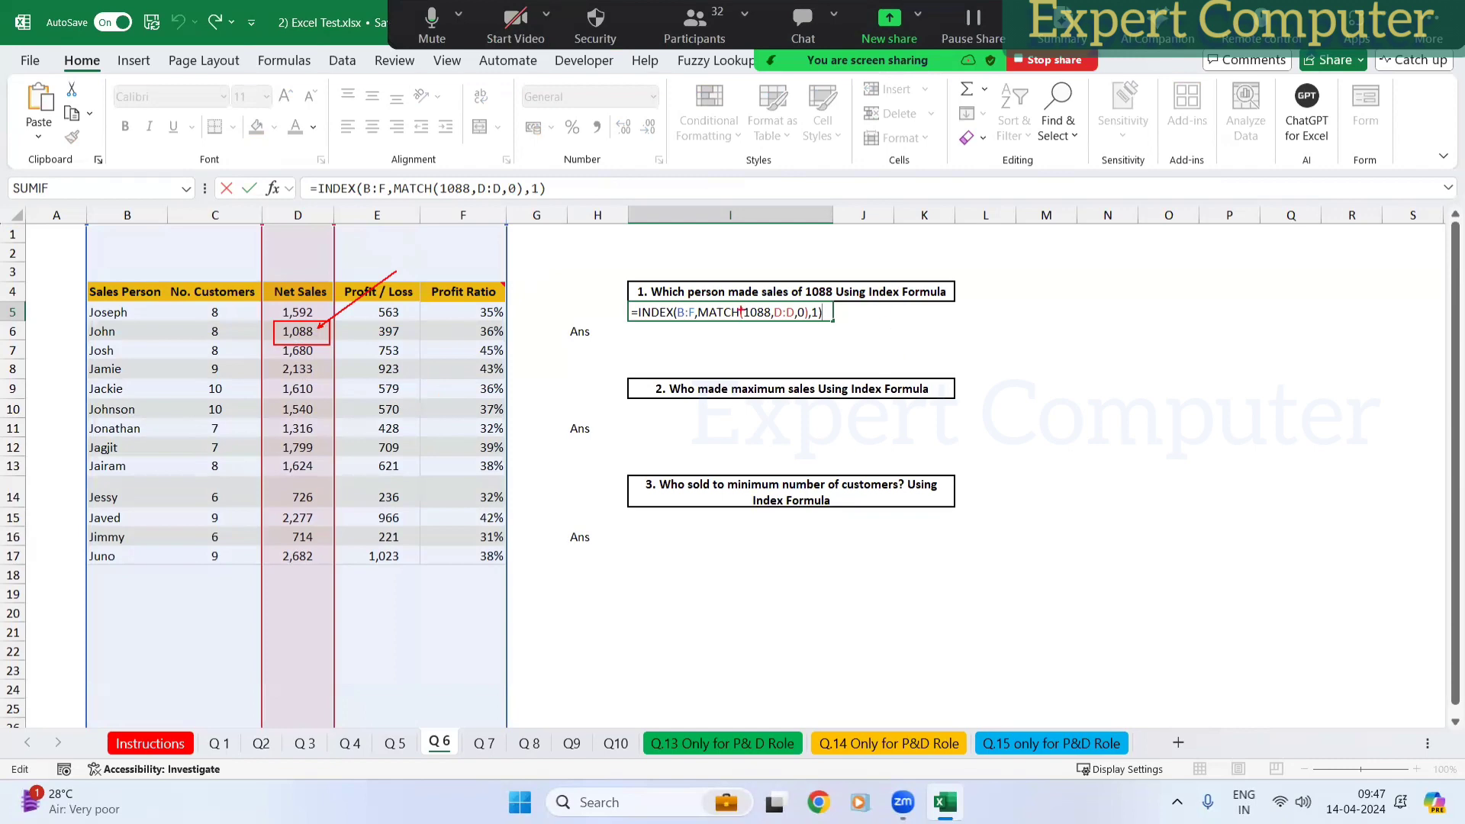
drag(740, 305, 772, 323)
drag(303, 337, 310, 331)
drag(78, 323, 147, 342)
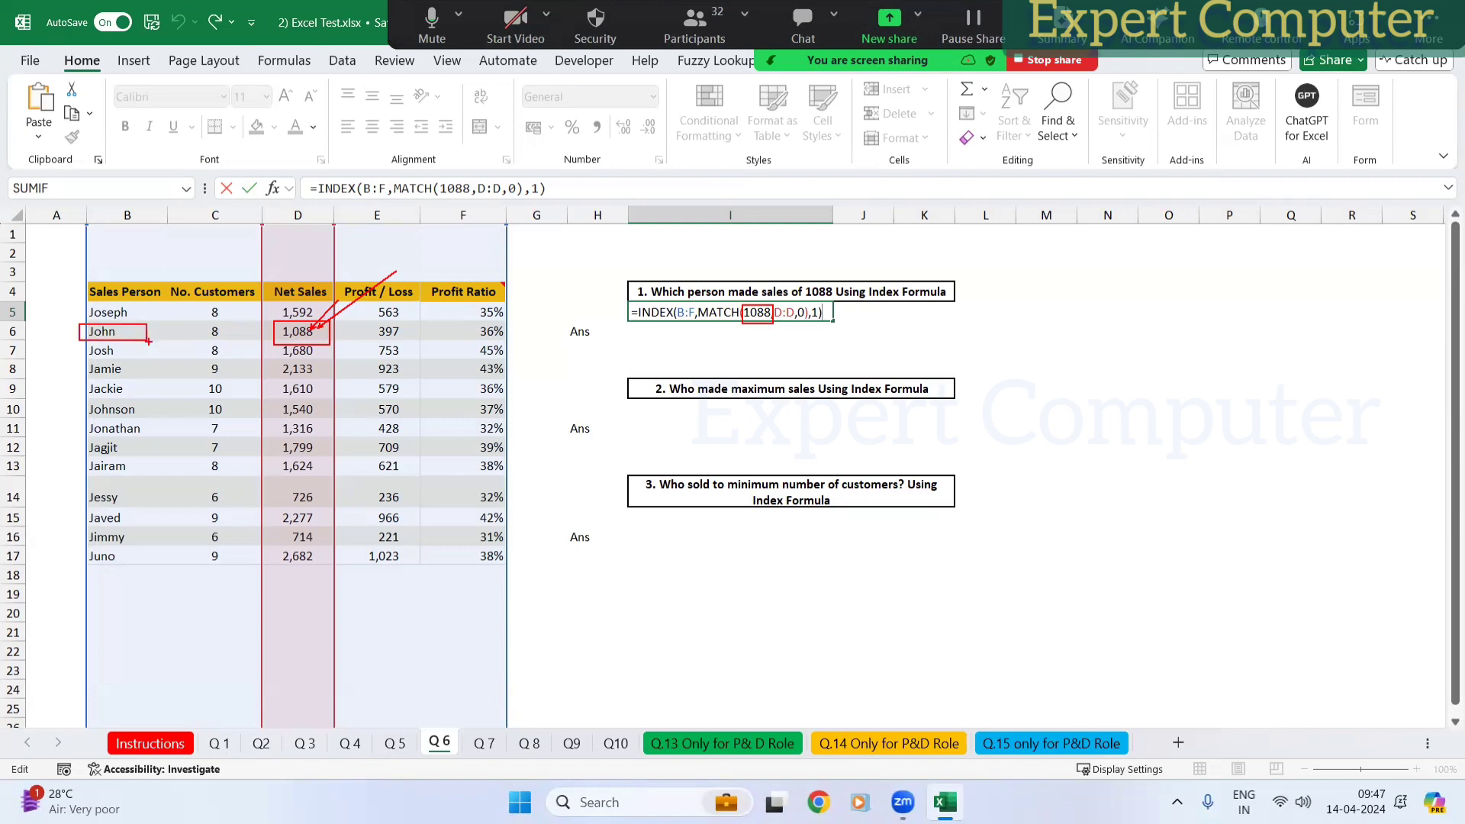
Step: Clear the on-screen marks, leave cell I5, and start an INDEX formula in I10 with columns B:F as the array
key(Escape)
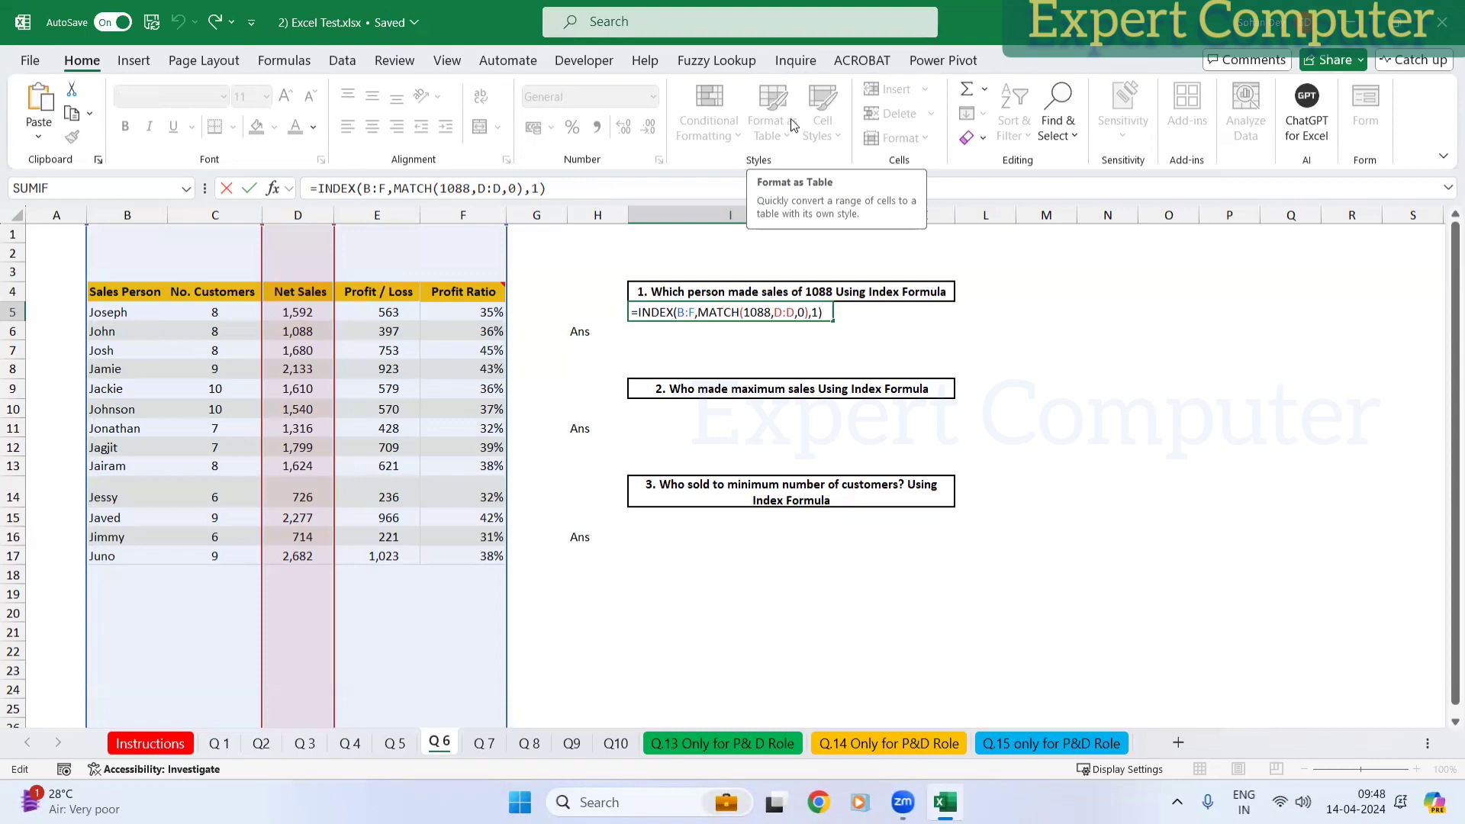
click(805, 416)
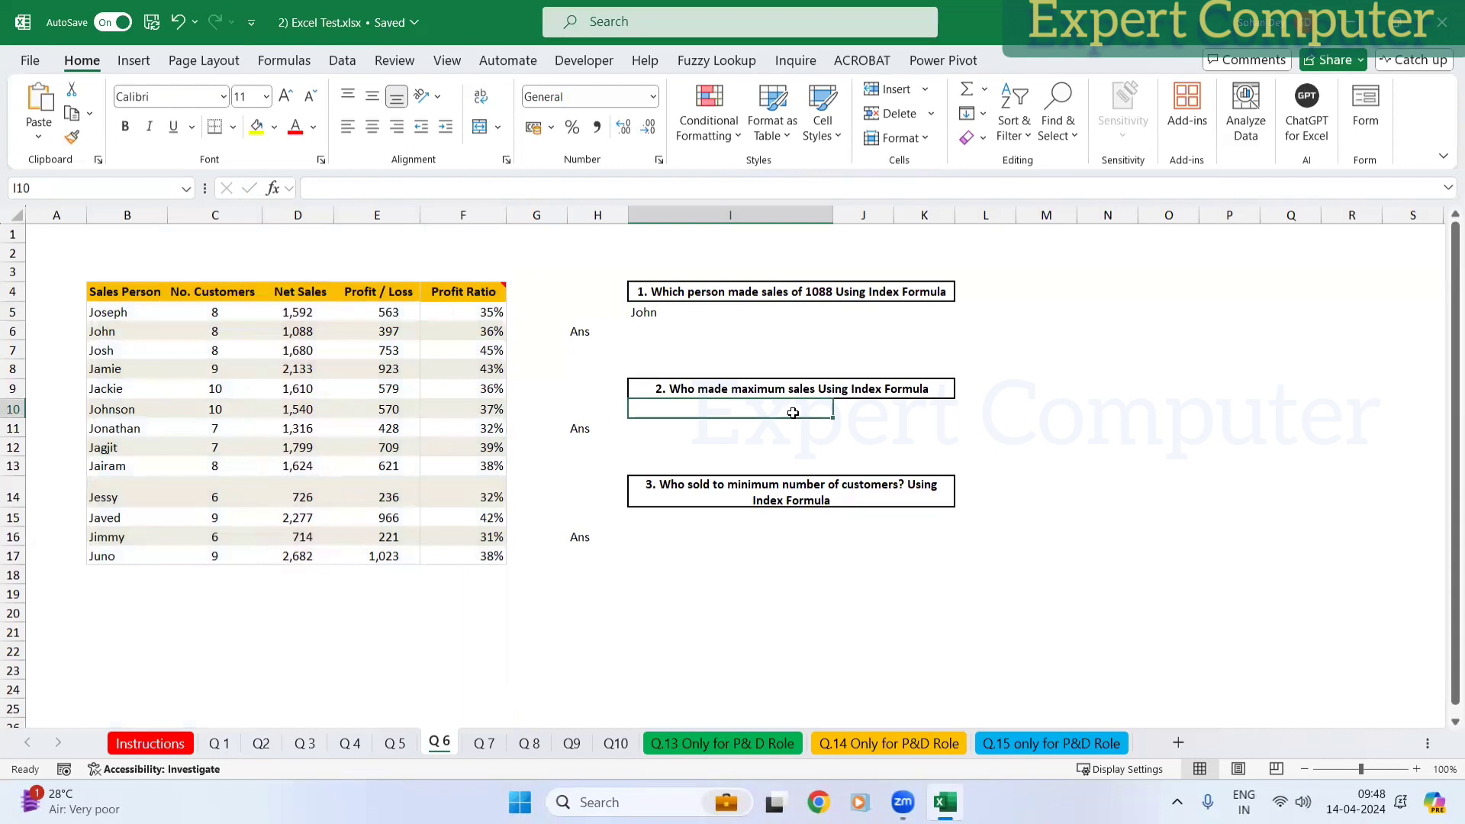
text(=INDEX()
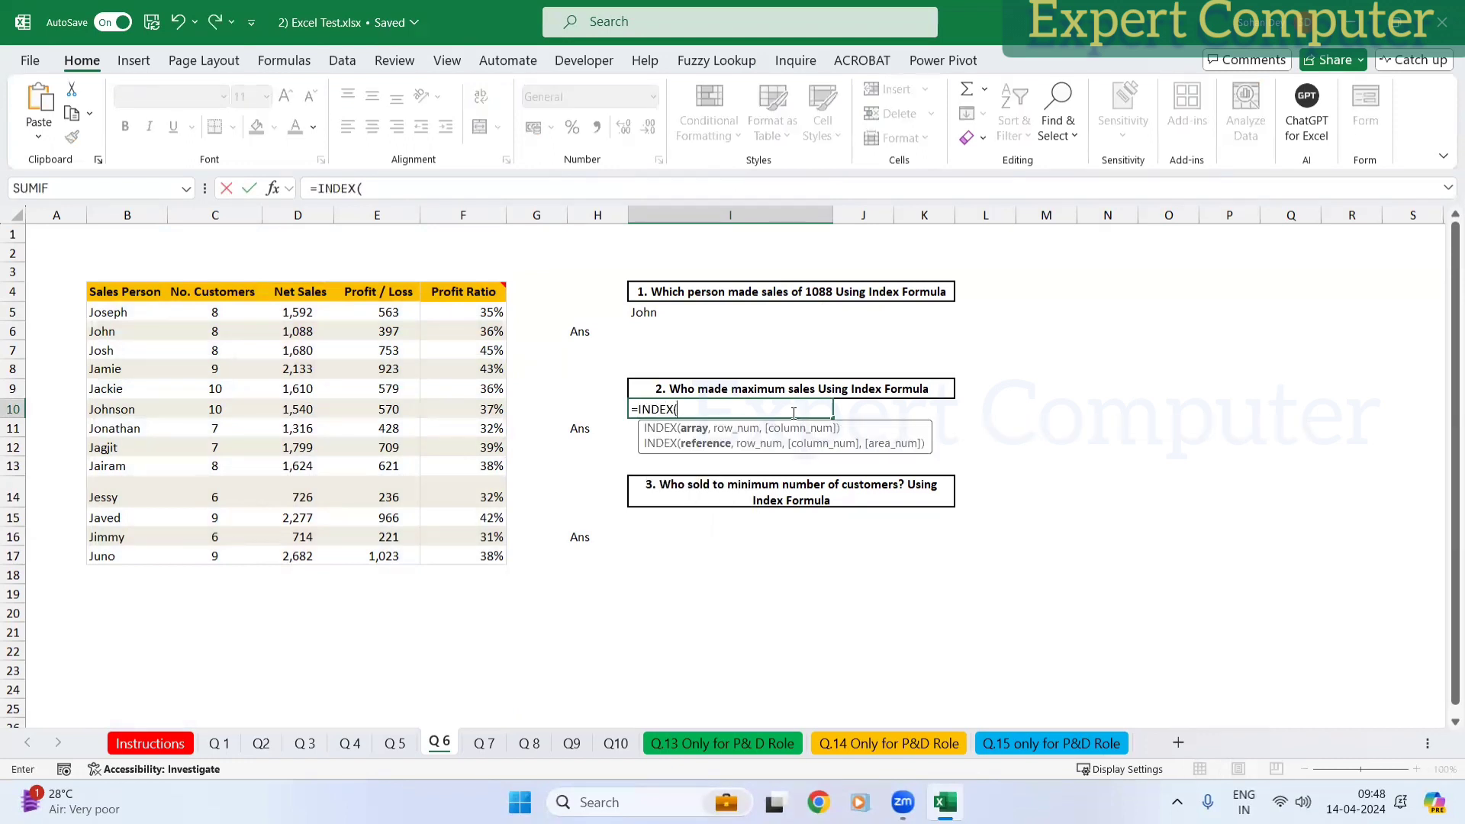
key(Escape)
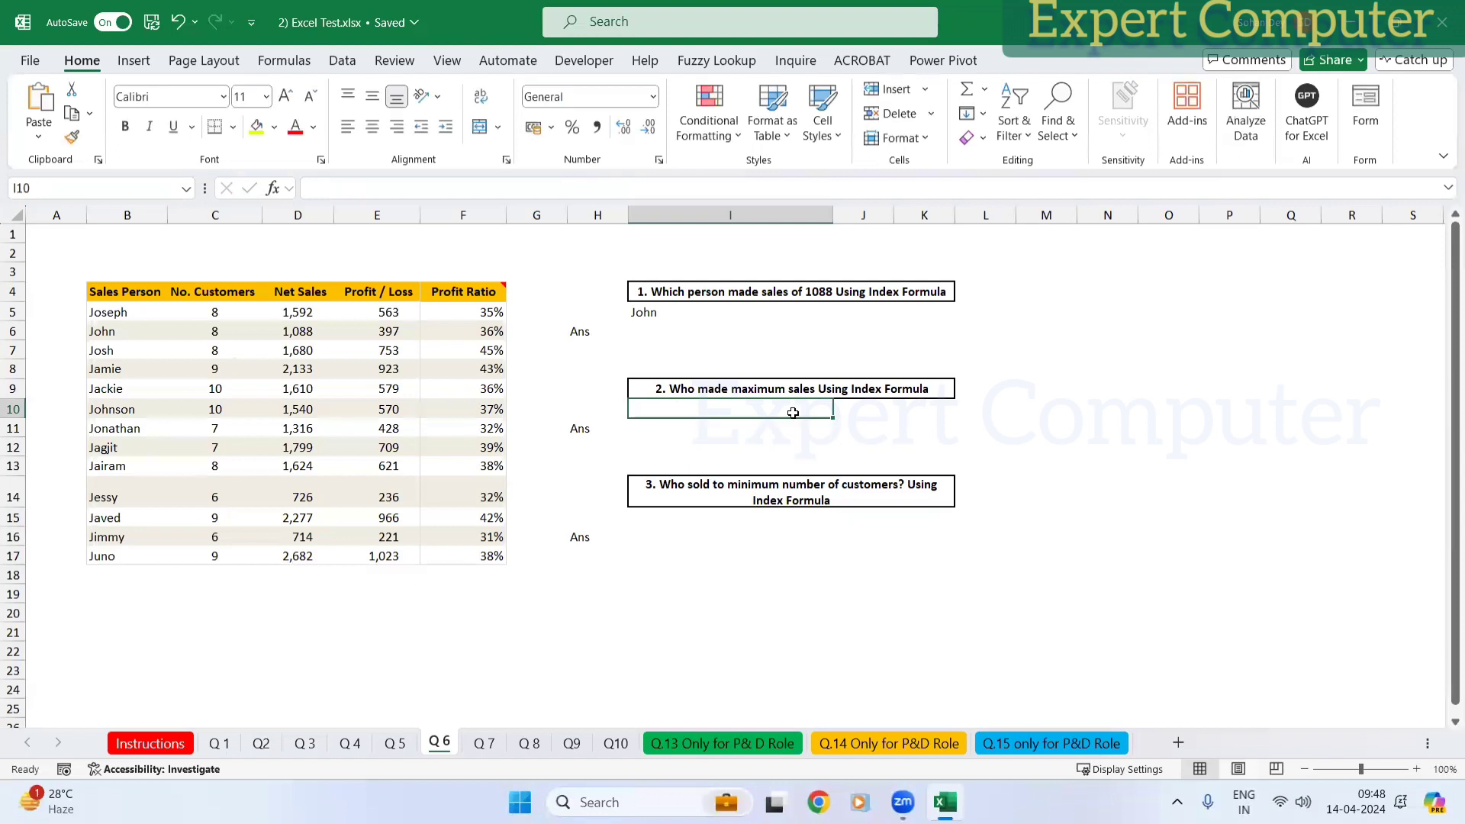
text(=inde)
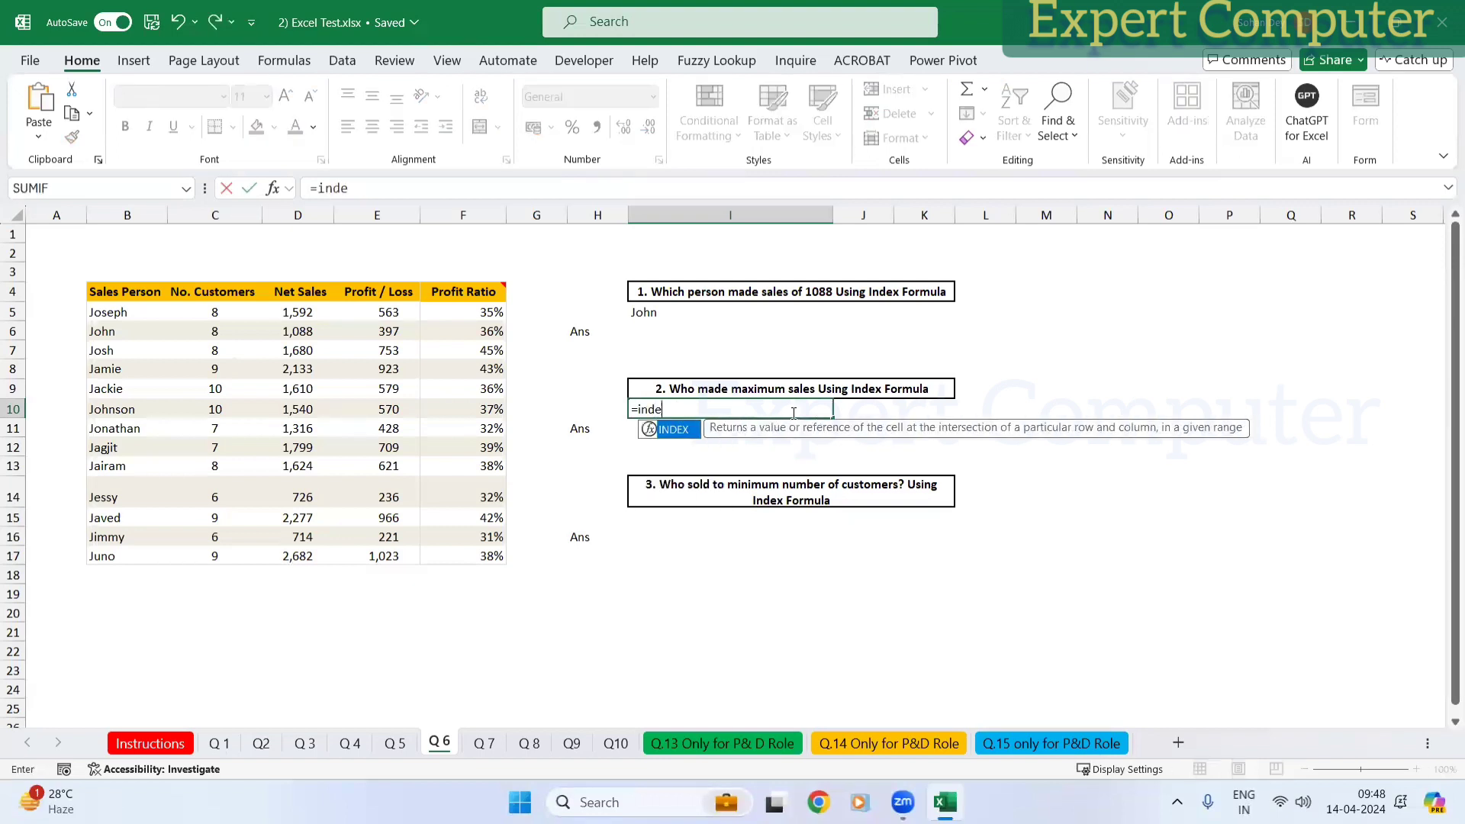
key(Tab)
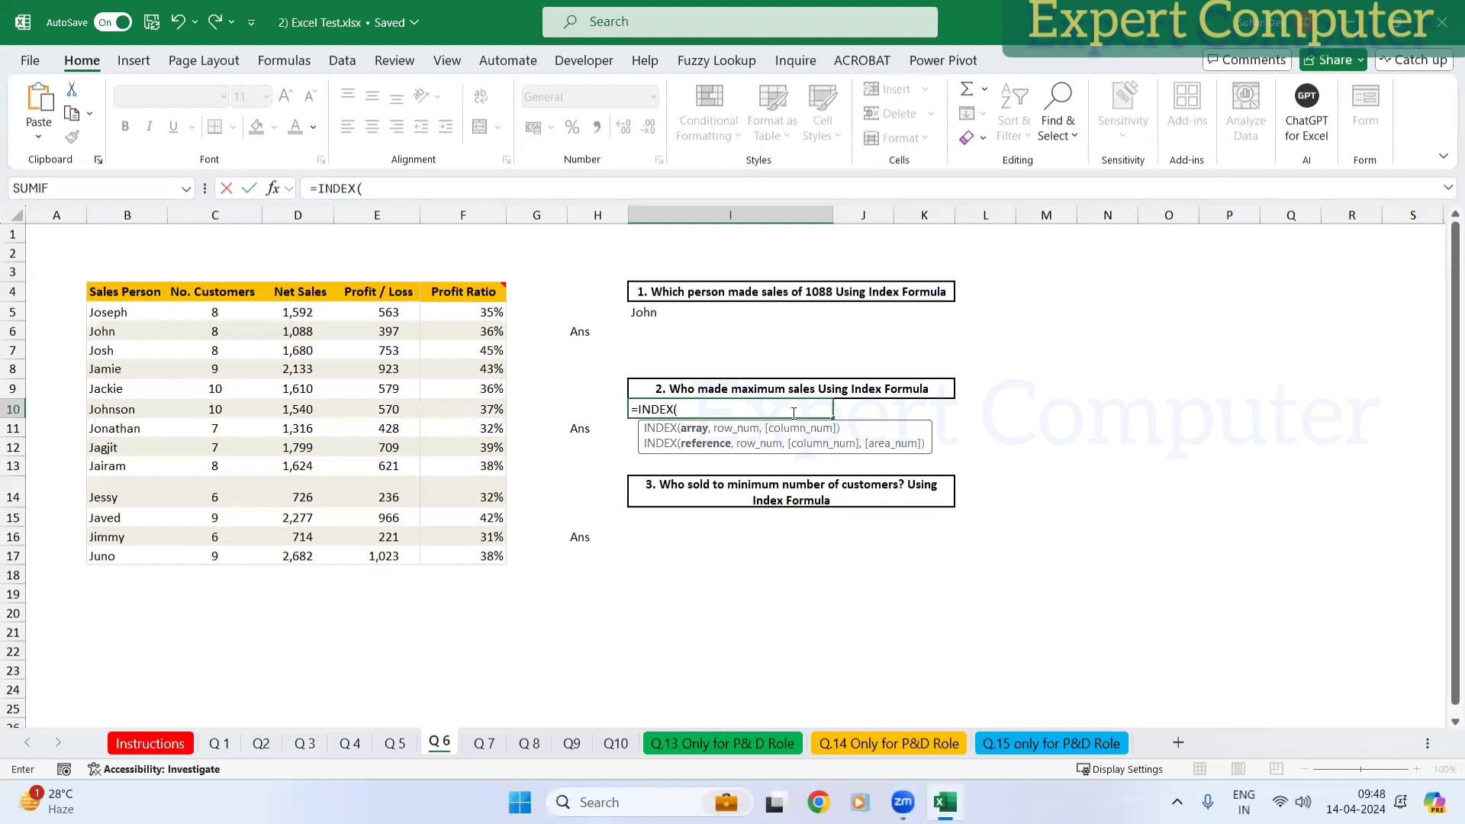
click(134, 214)
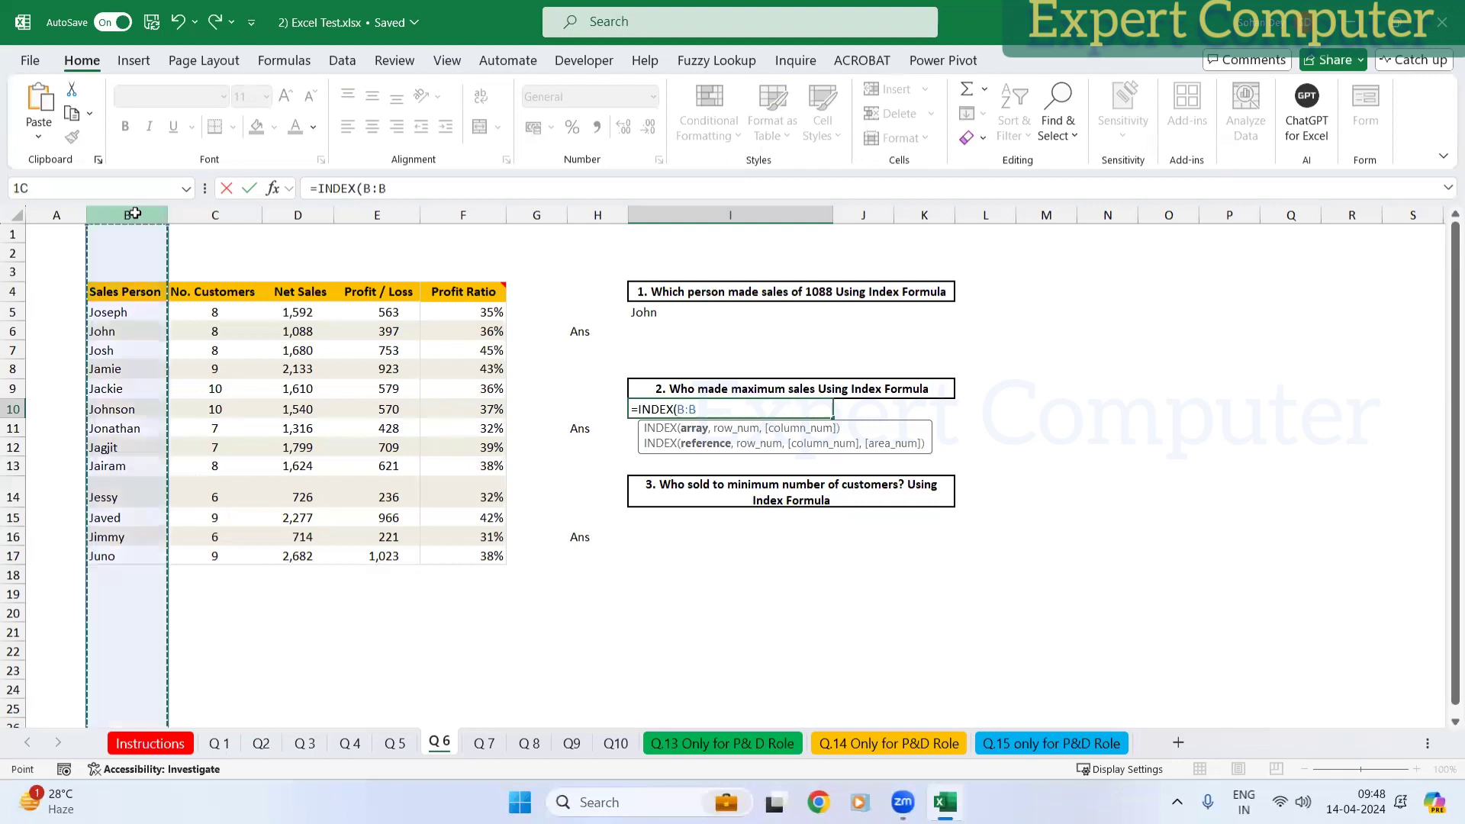
drag(134, 215, 440, 210)
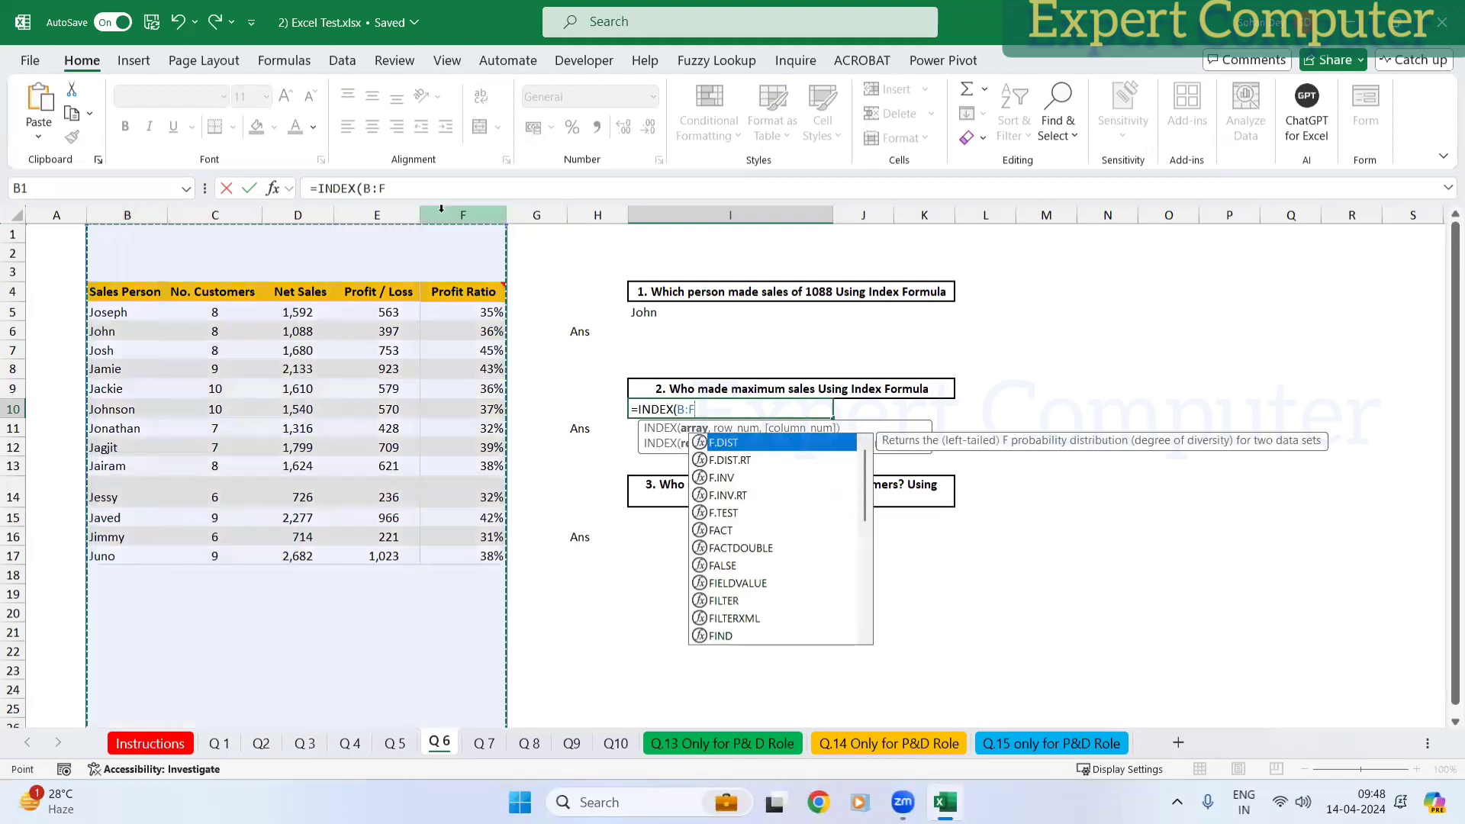
Step: Nest a MATCH as the row number in the I10 formula, with MAX(D:D) as its lookup value
text(,MATCH()
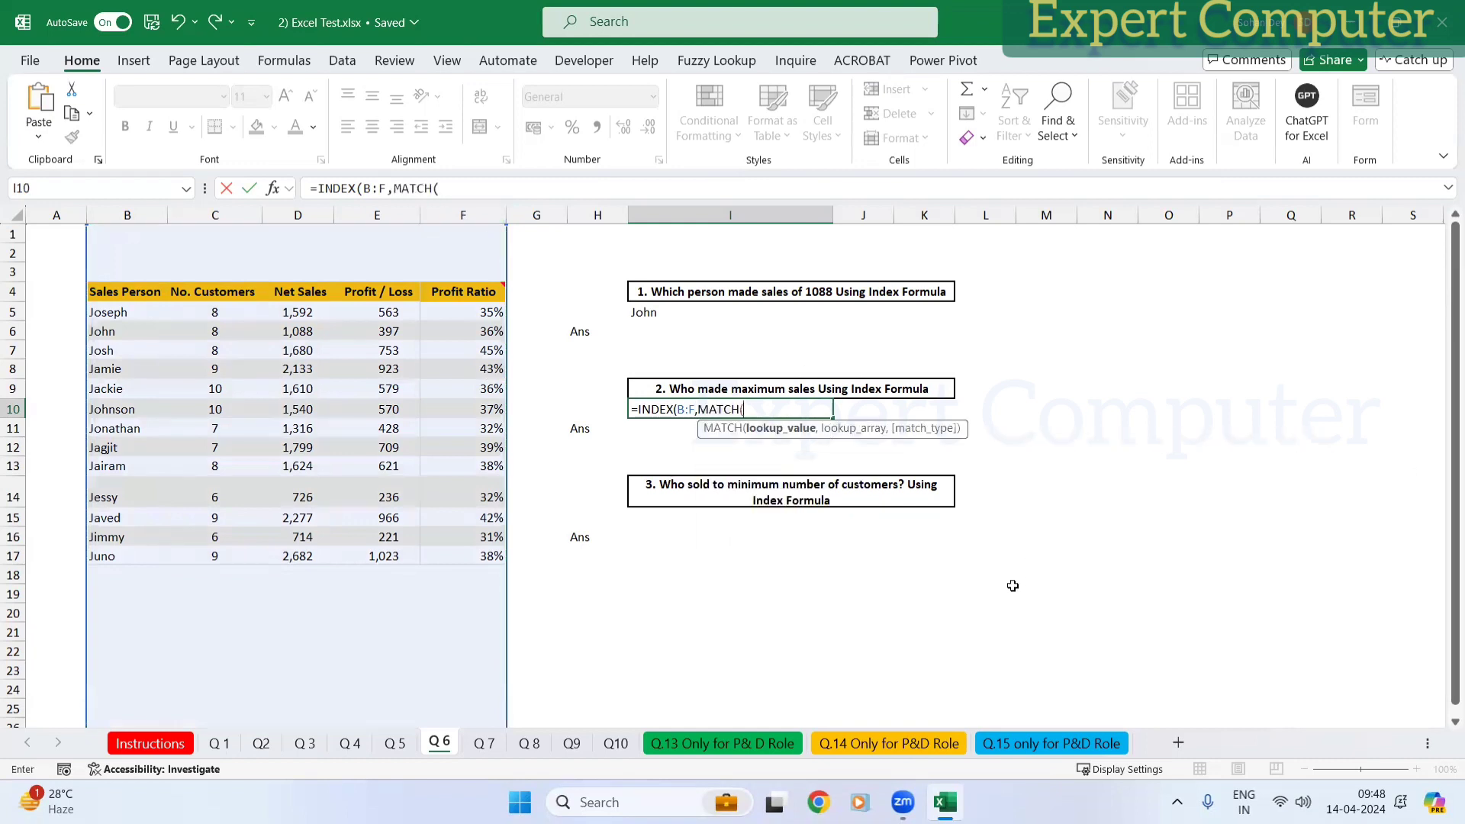
text(MAX()
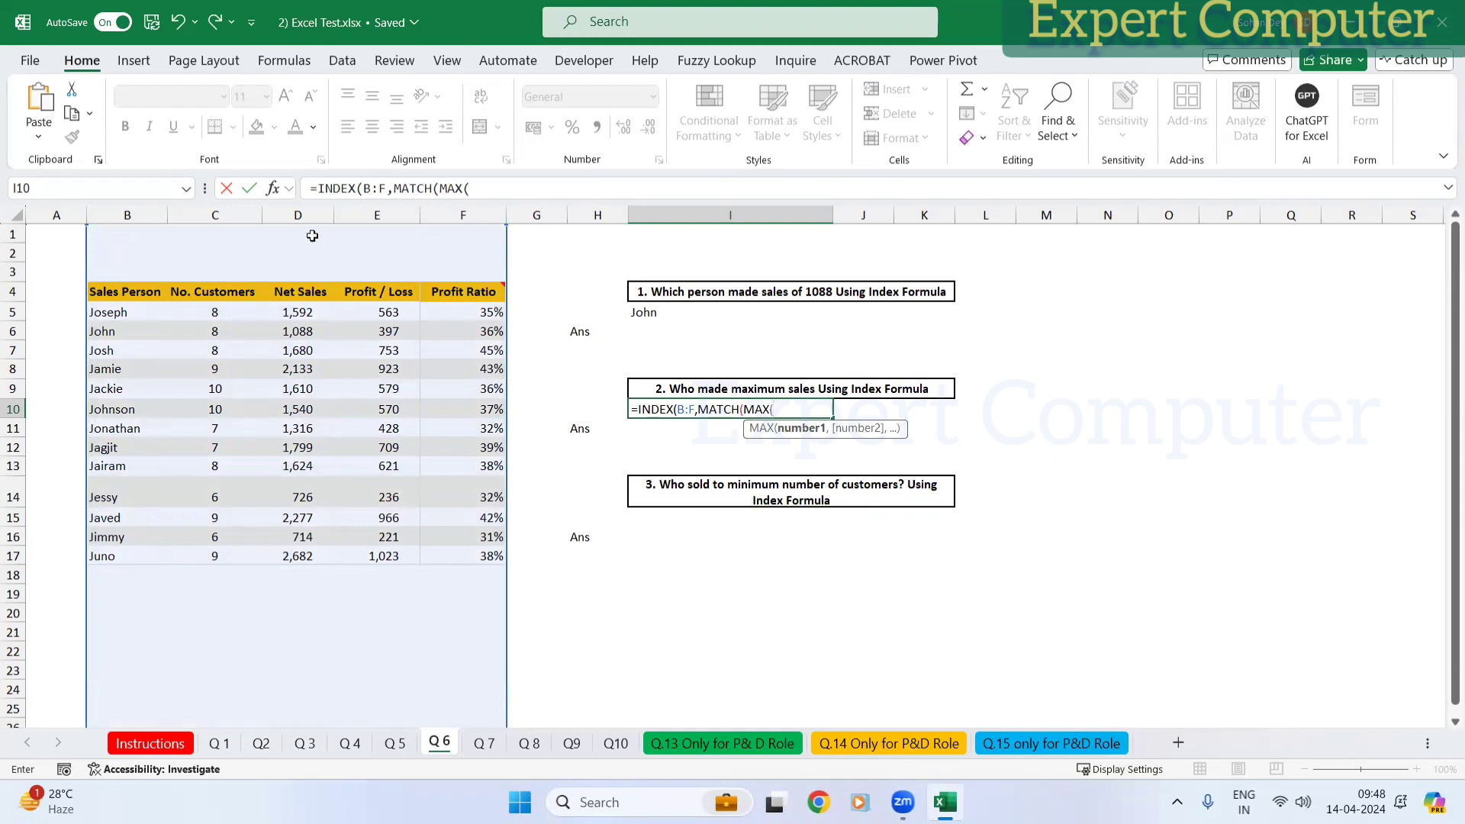
click(297, 211)
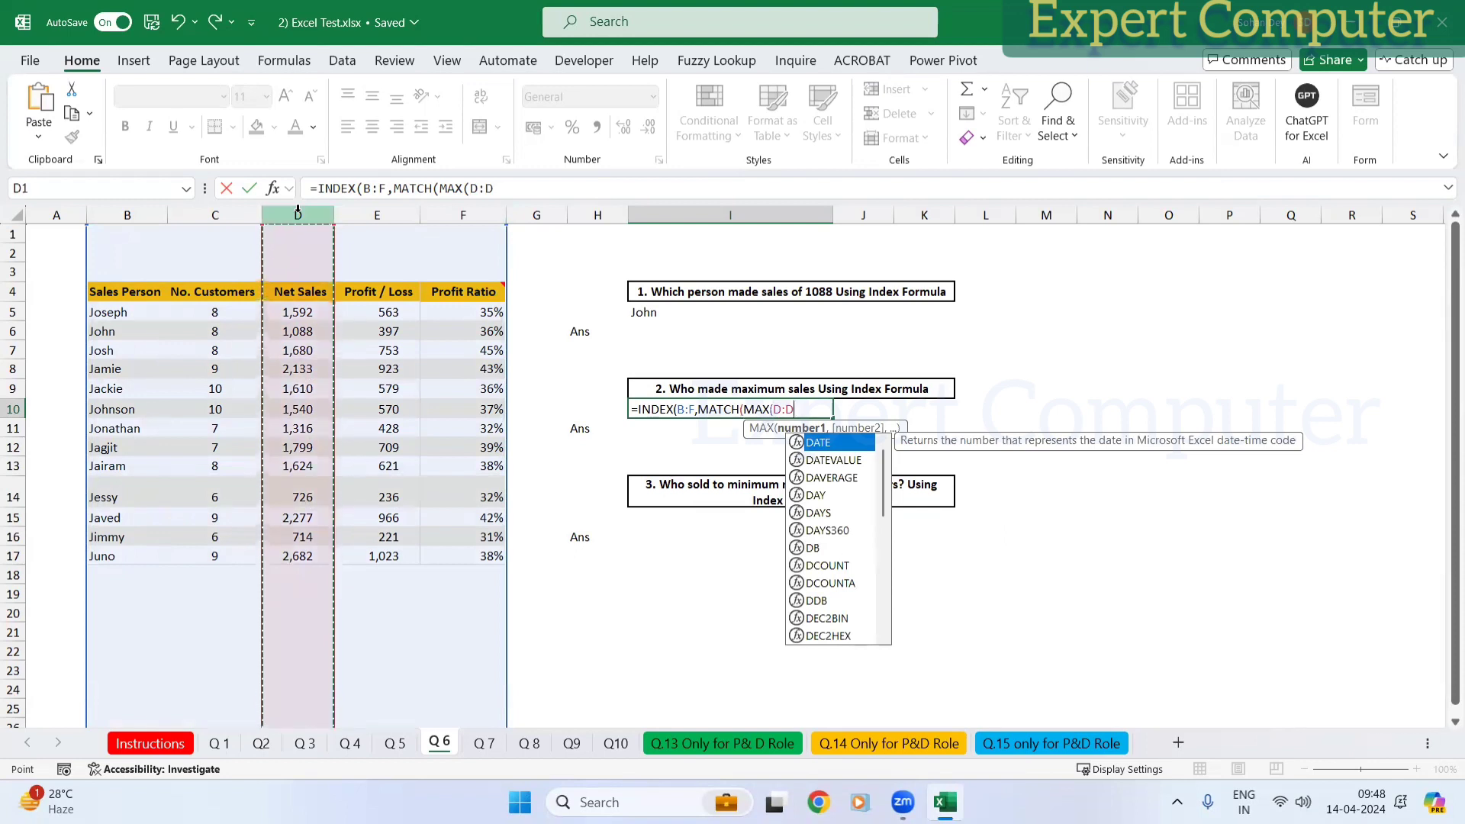
text())
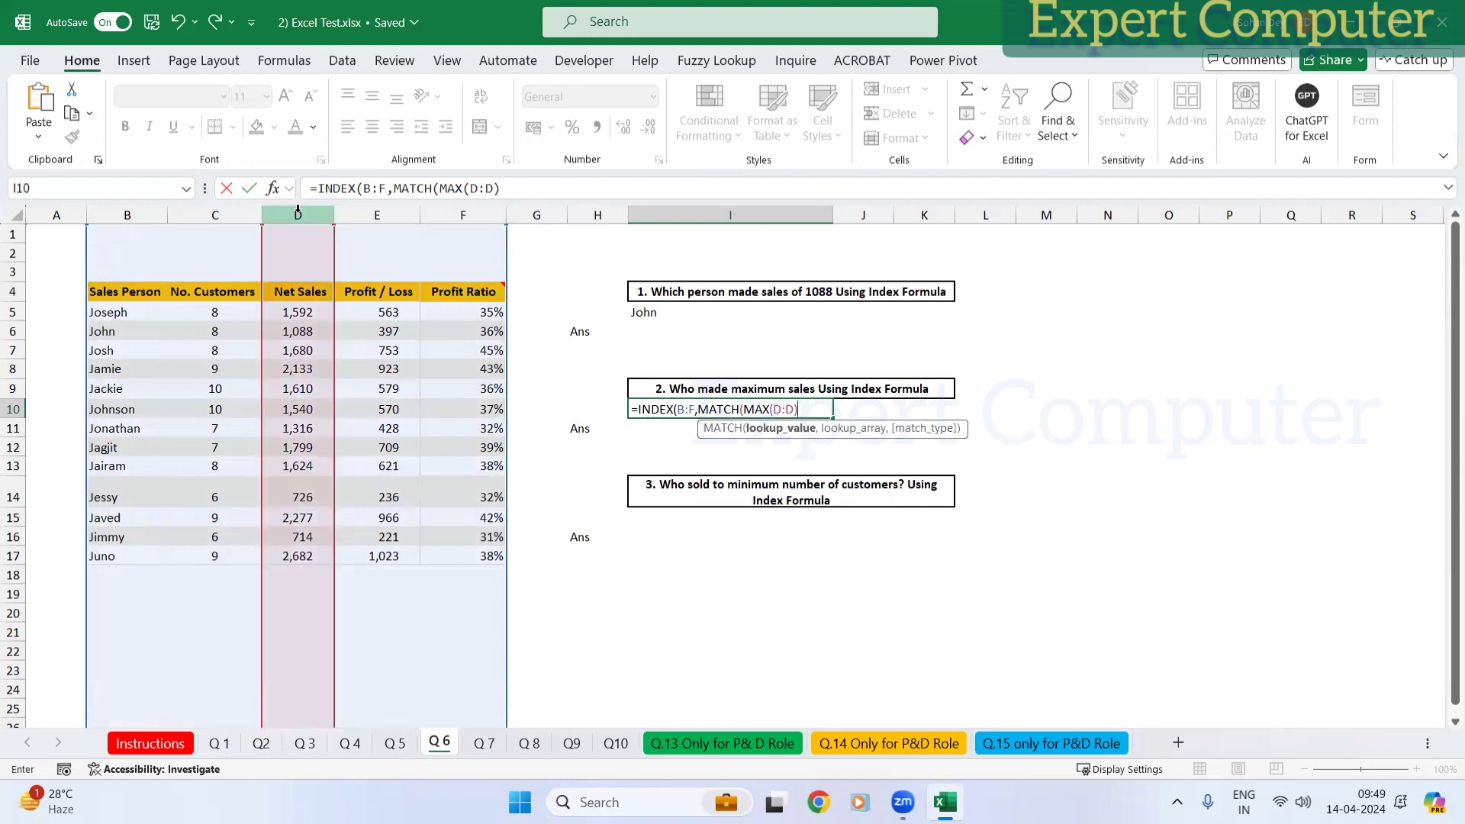
Step: Complete the I10 formula with D:D as the lookup array, match type 0 and column number 1, and enter it
text(,)
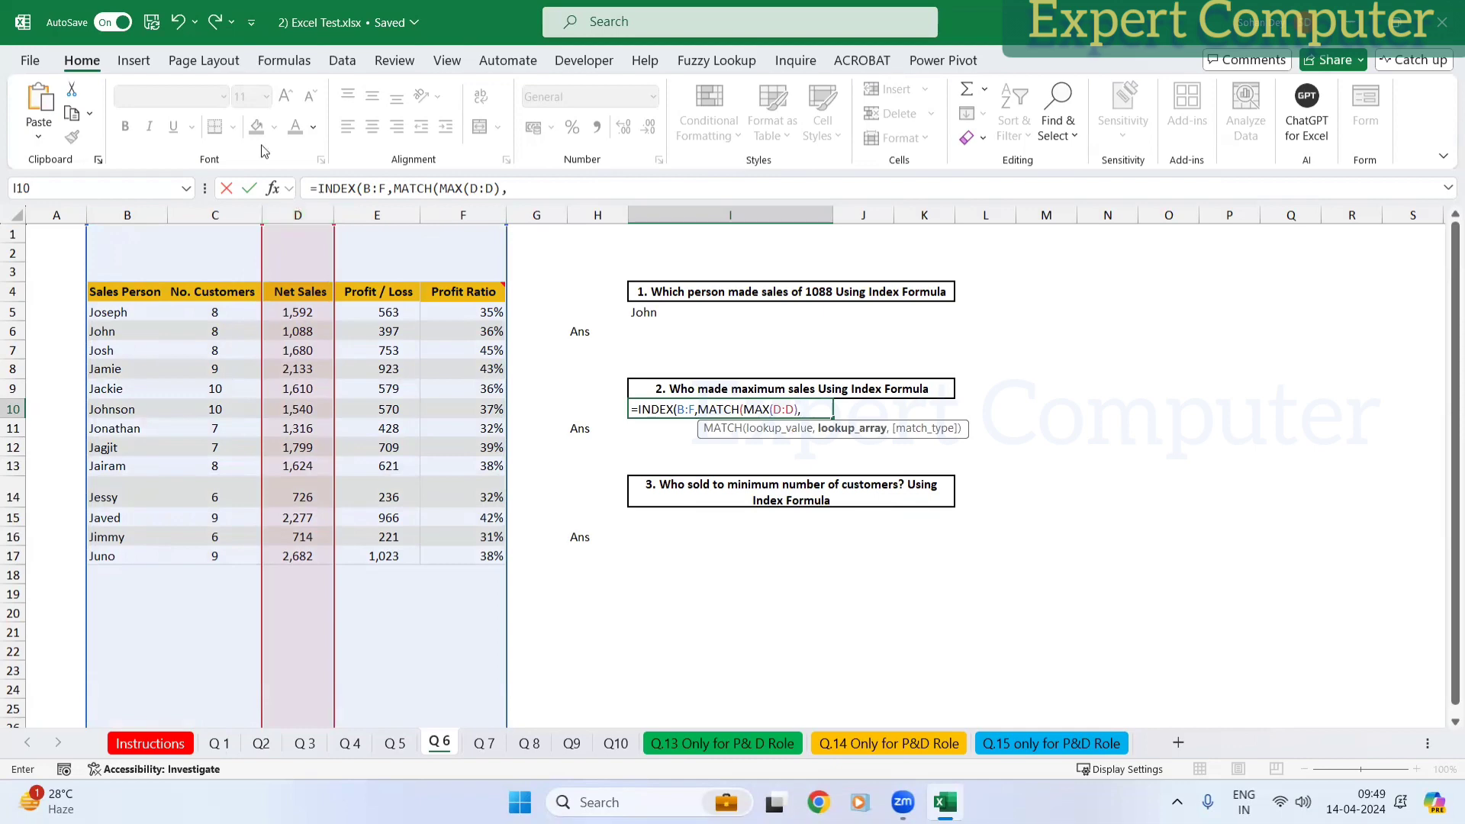
click(309, 213)
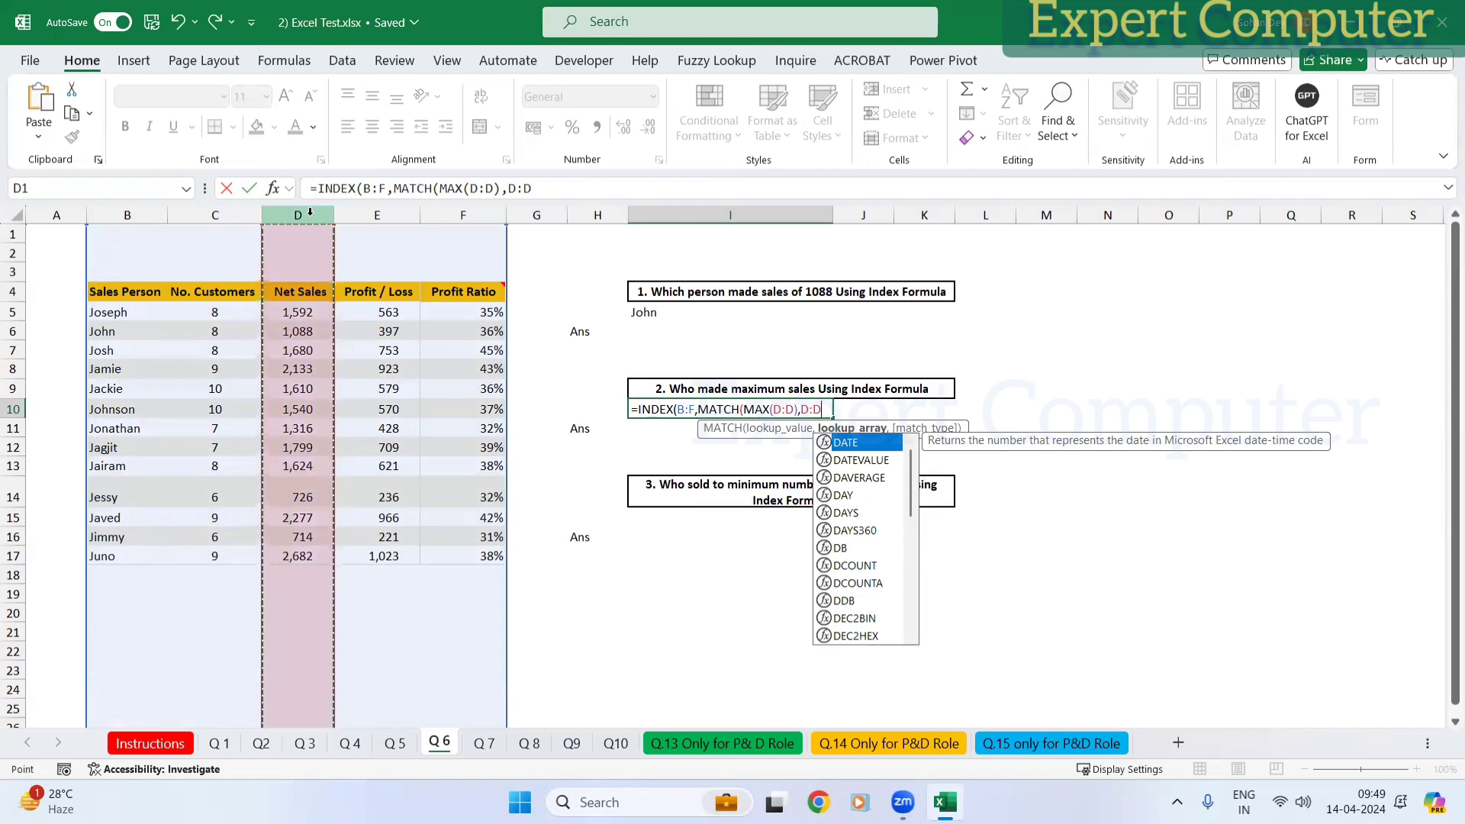
text(,0)
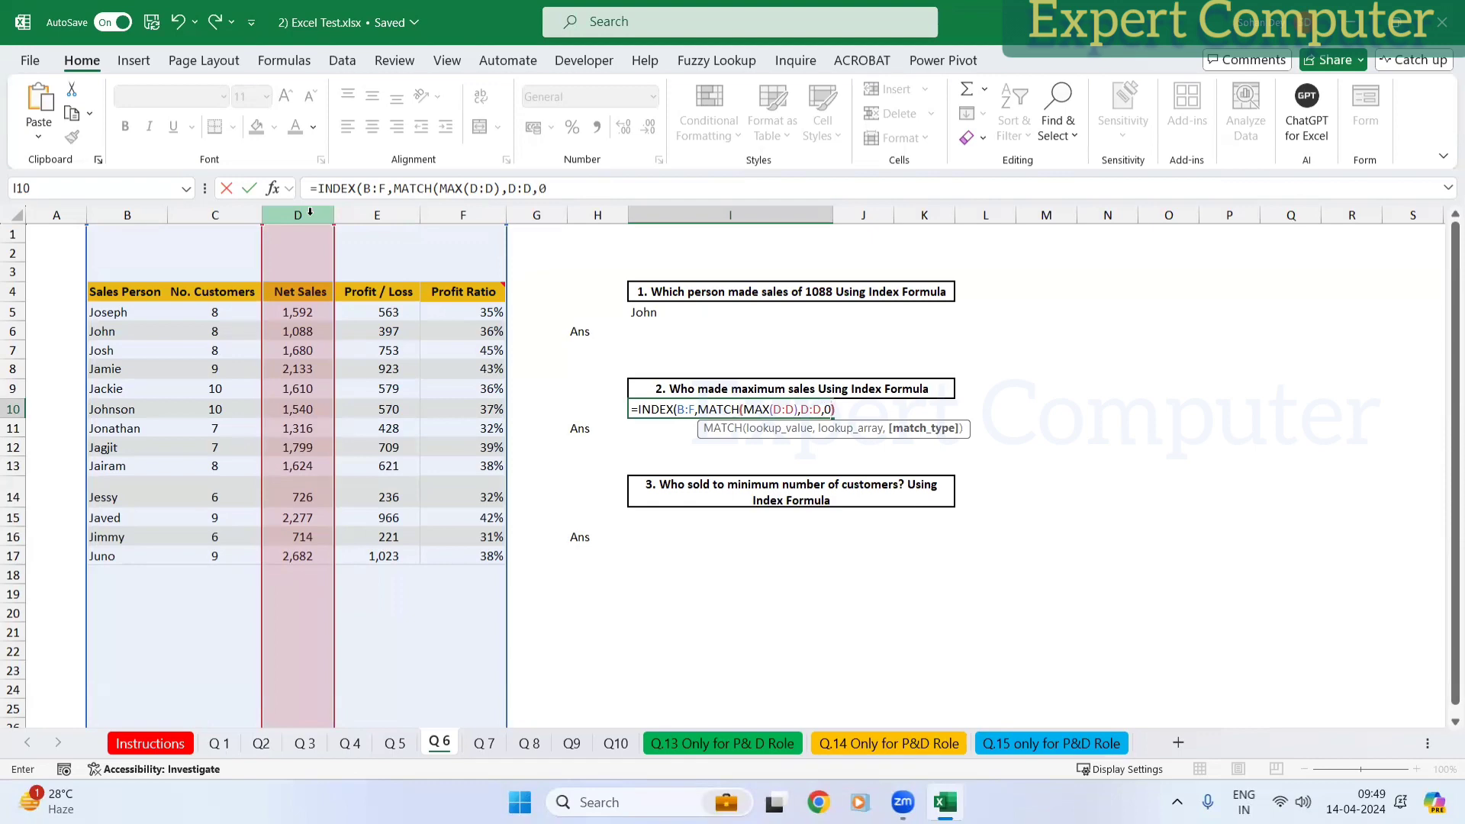
text())
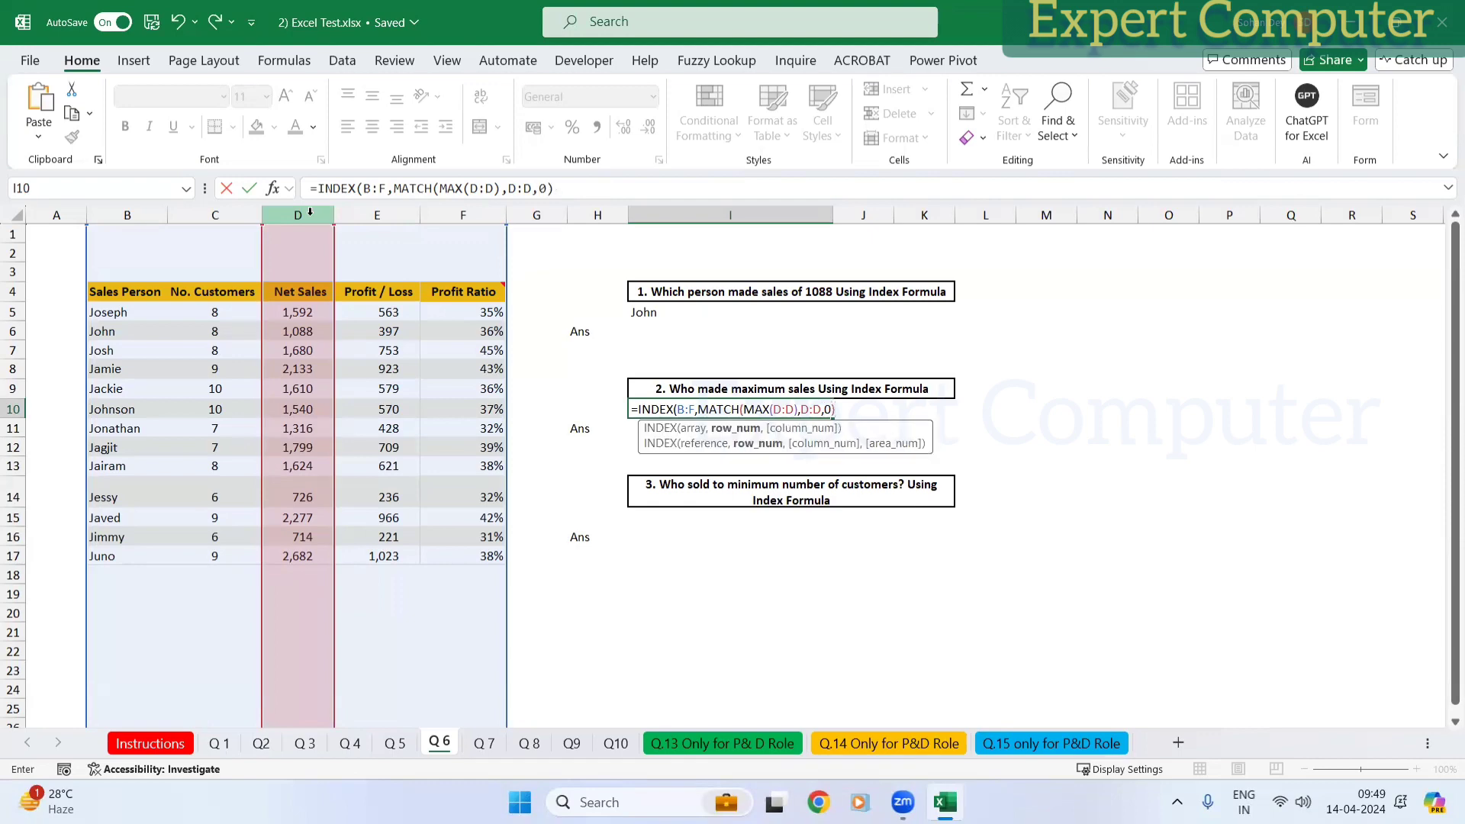
text(,1))
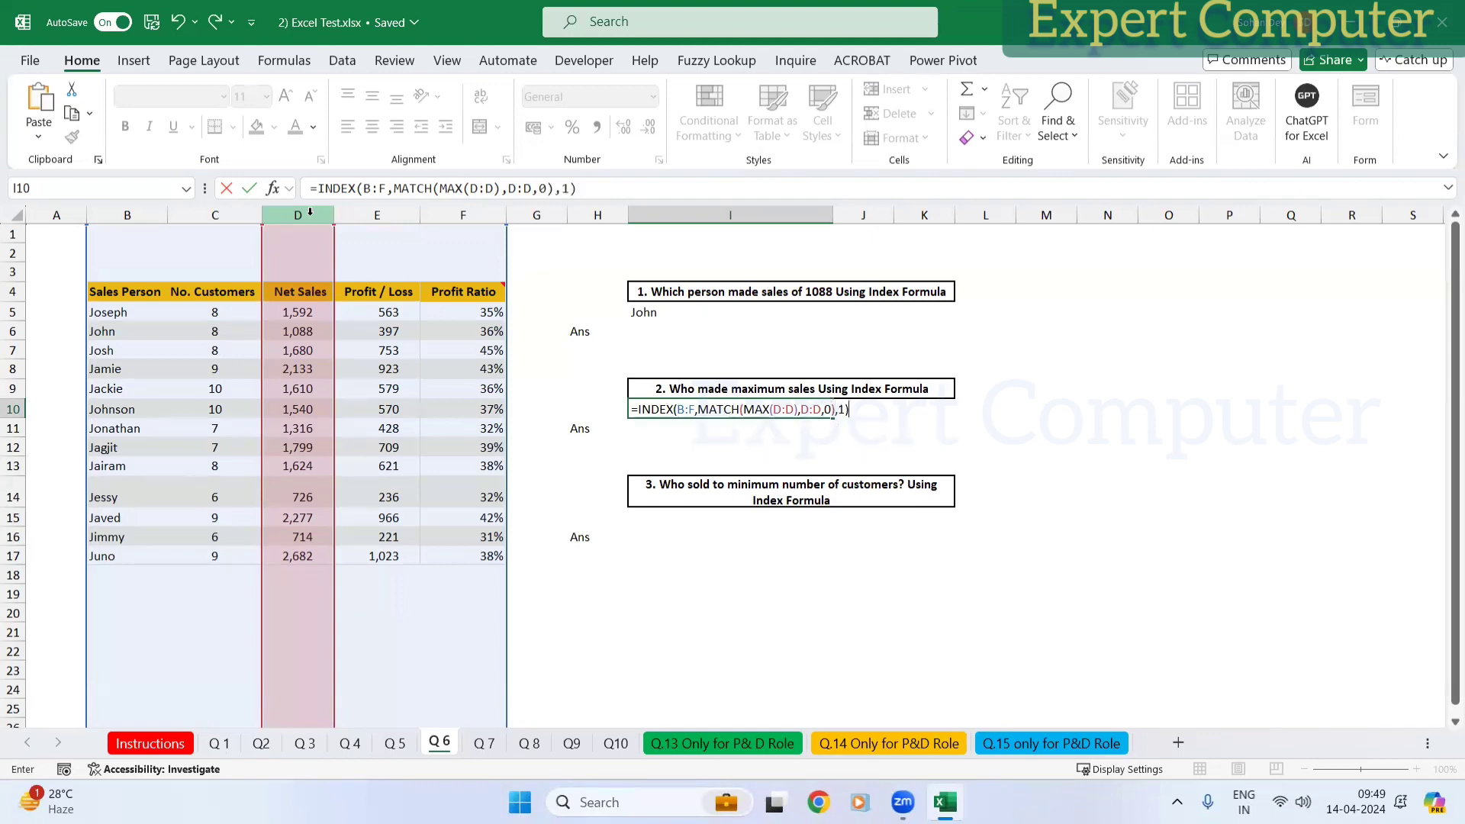
key(ctrl+Return)
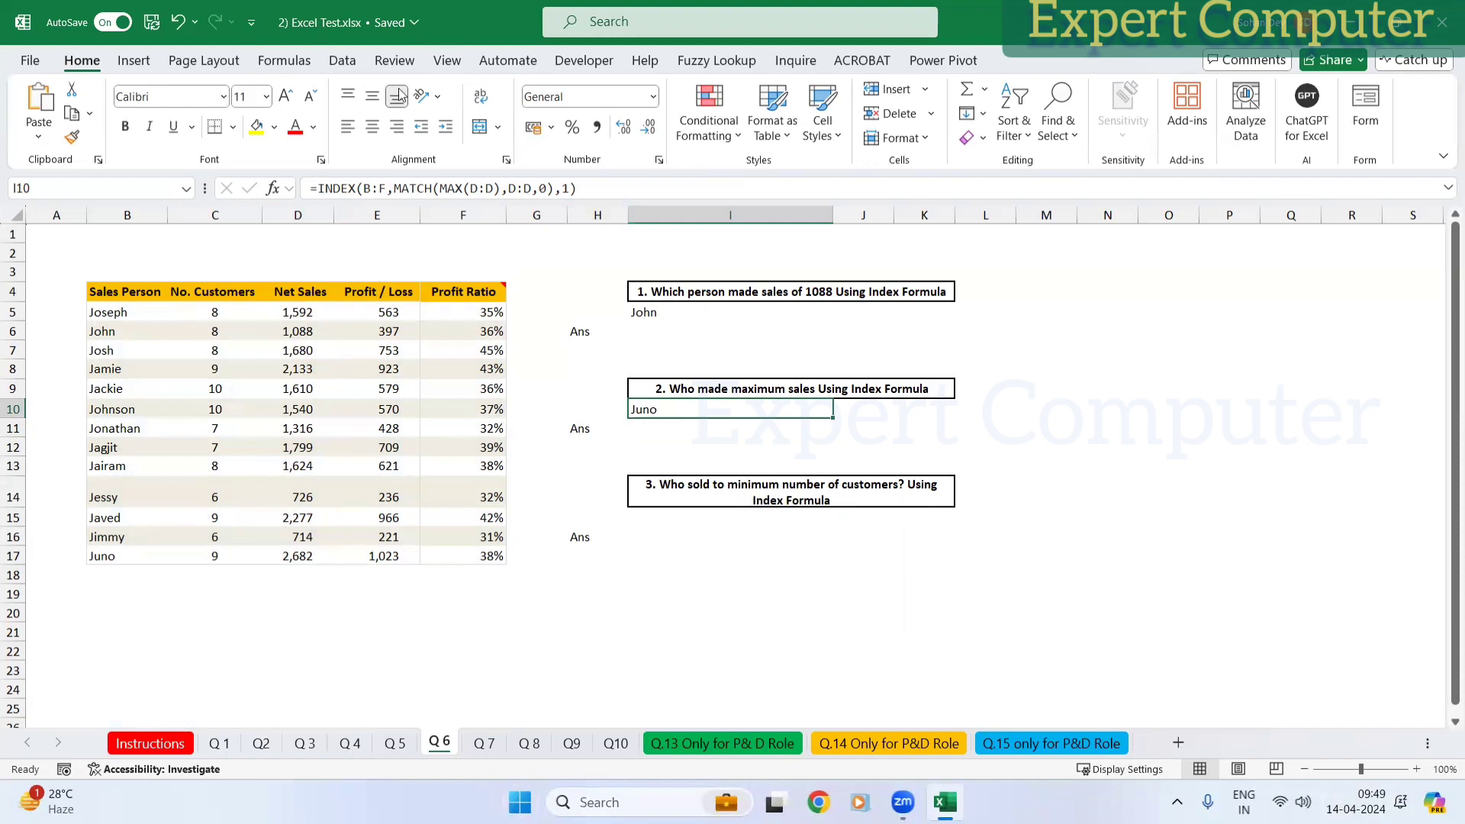
Step: Switch to the Q 7 sheet and widen columns C and B so the Area and Project entries fit
click(804, 519)
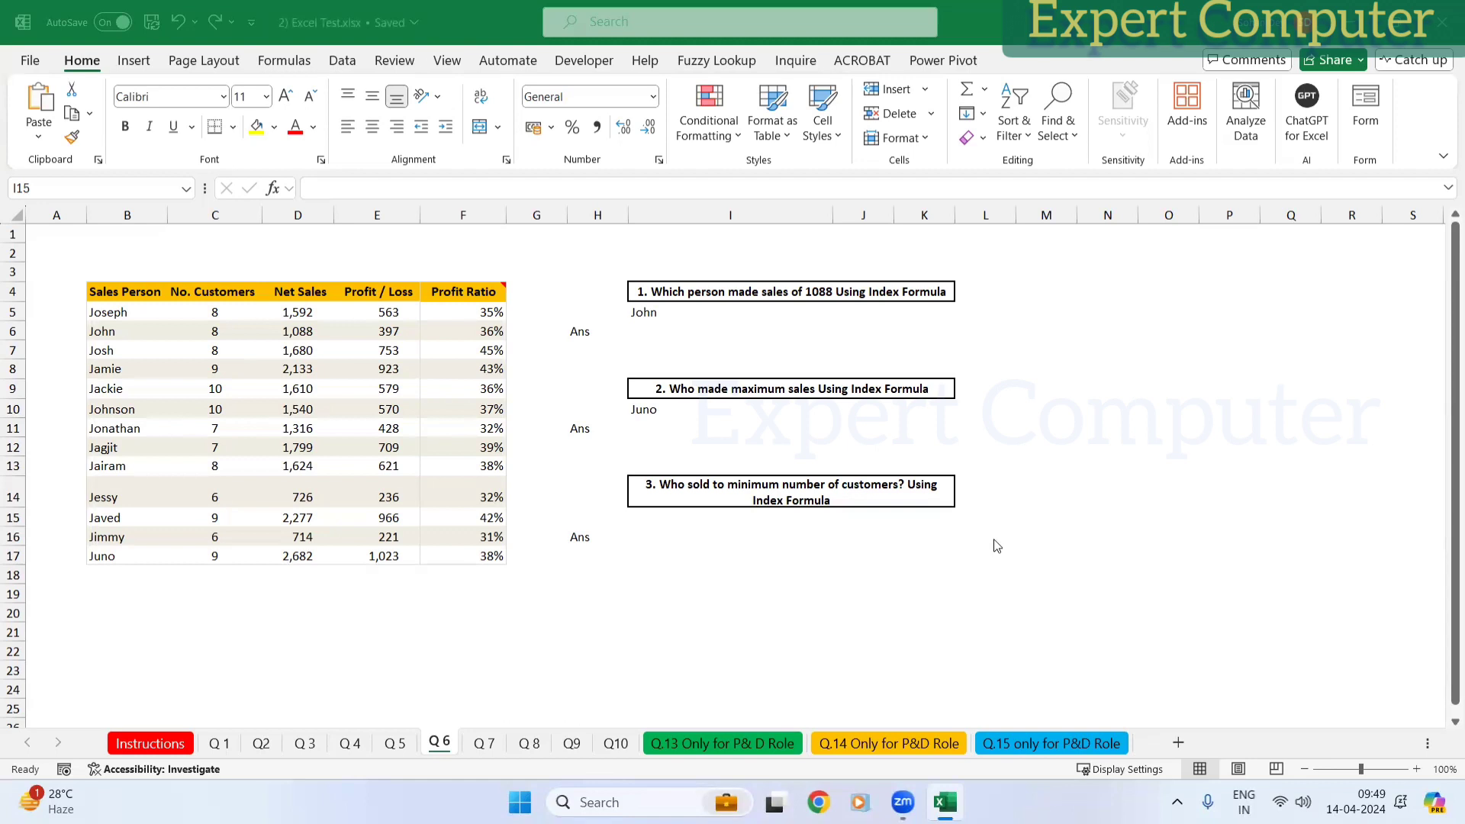
click(473, 751)
click(474, 749)
click(548, 334)
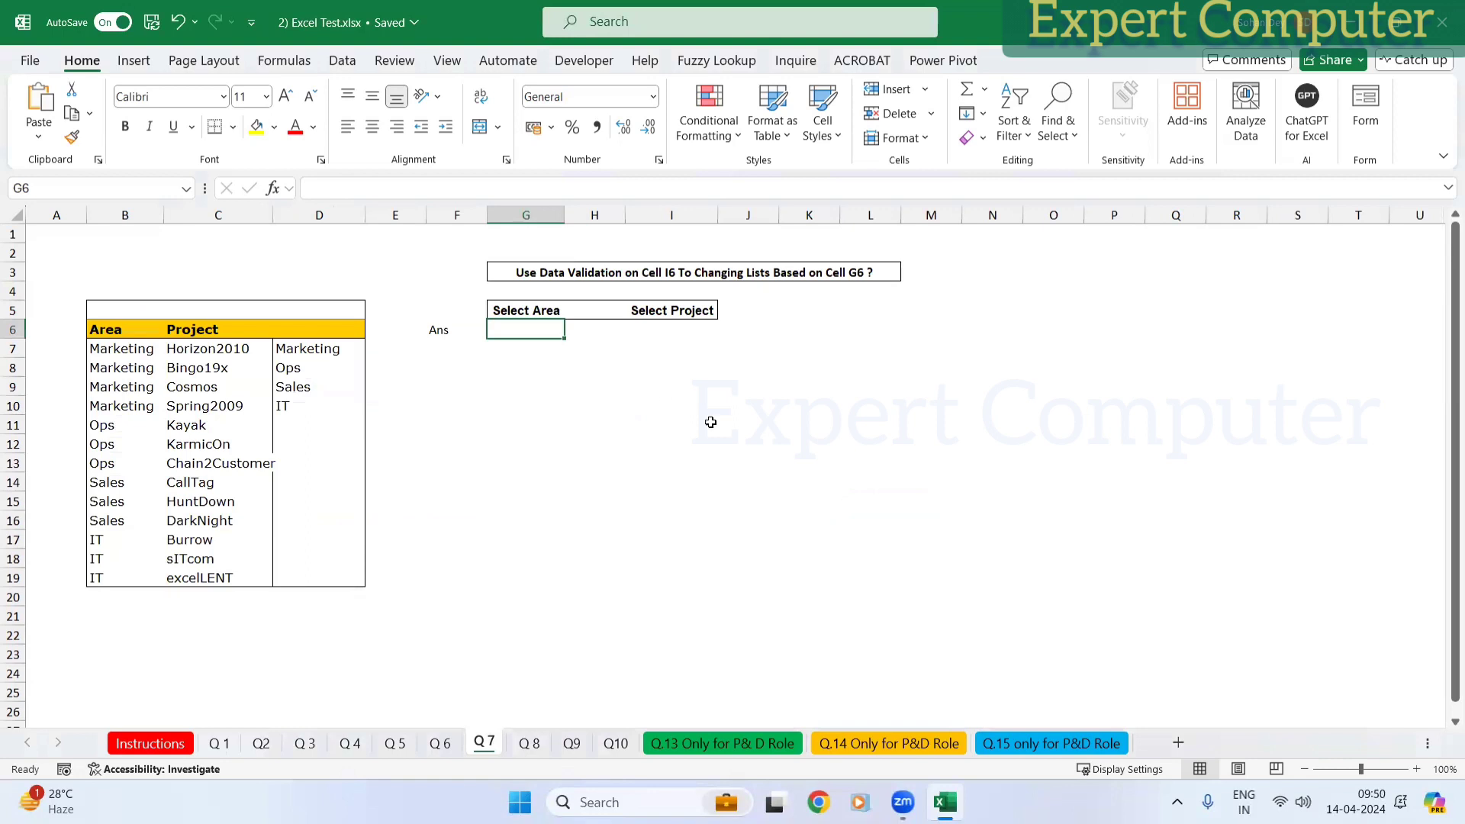
drag(273, 215, 295, 217)
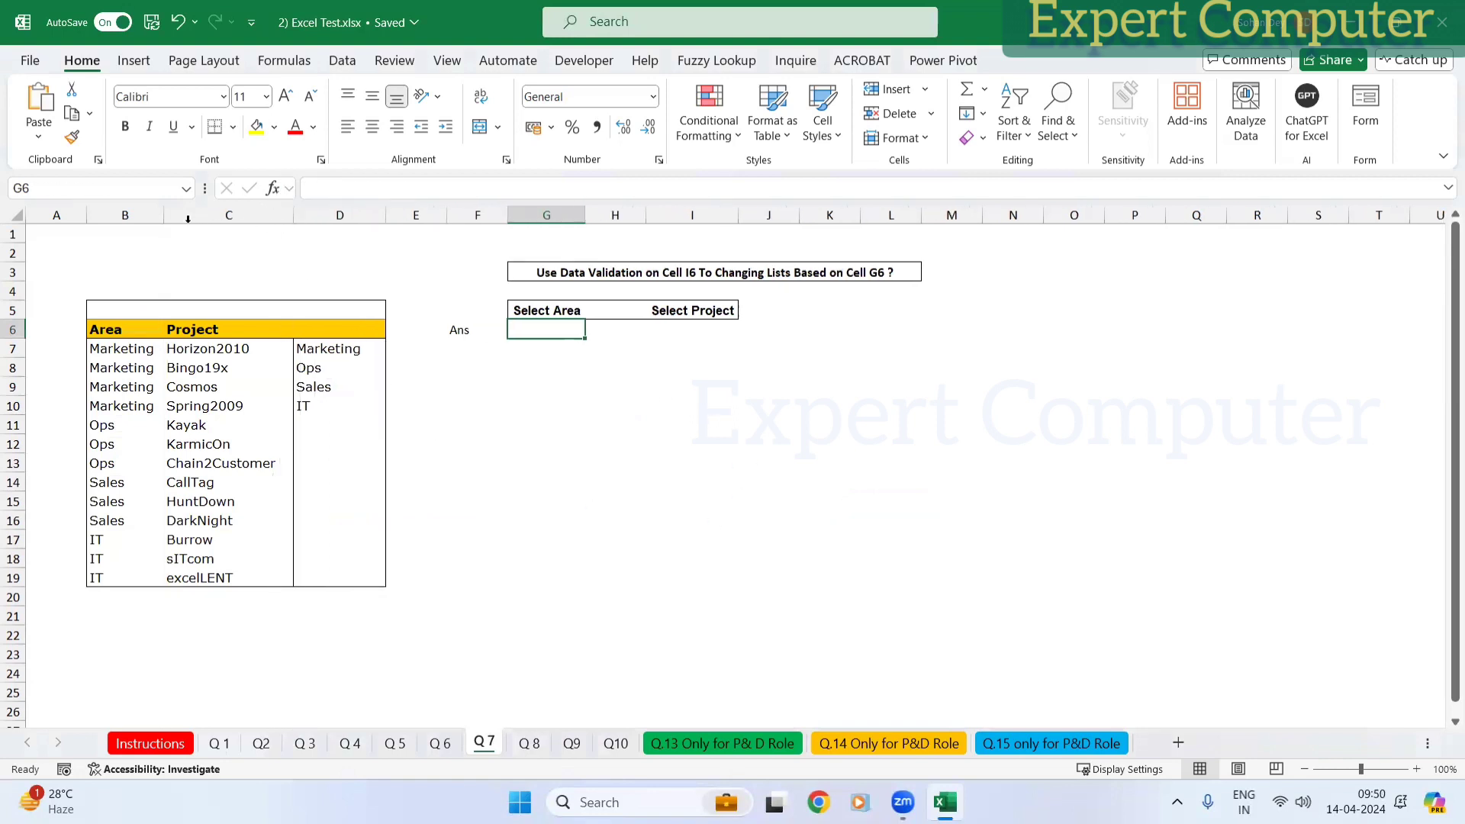
drag(163, 215, 193, 215)
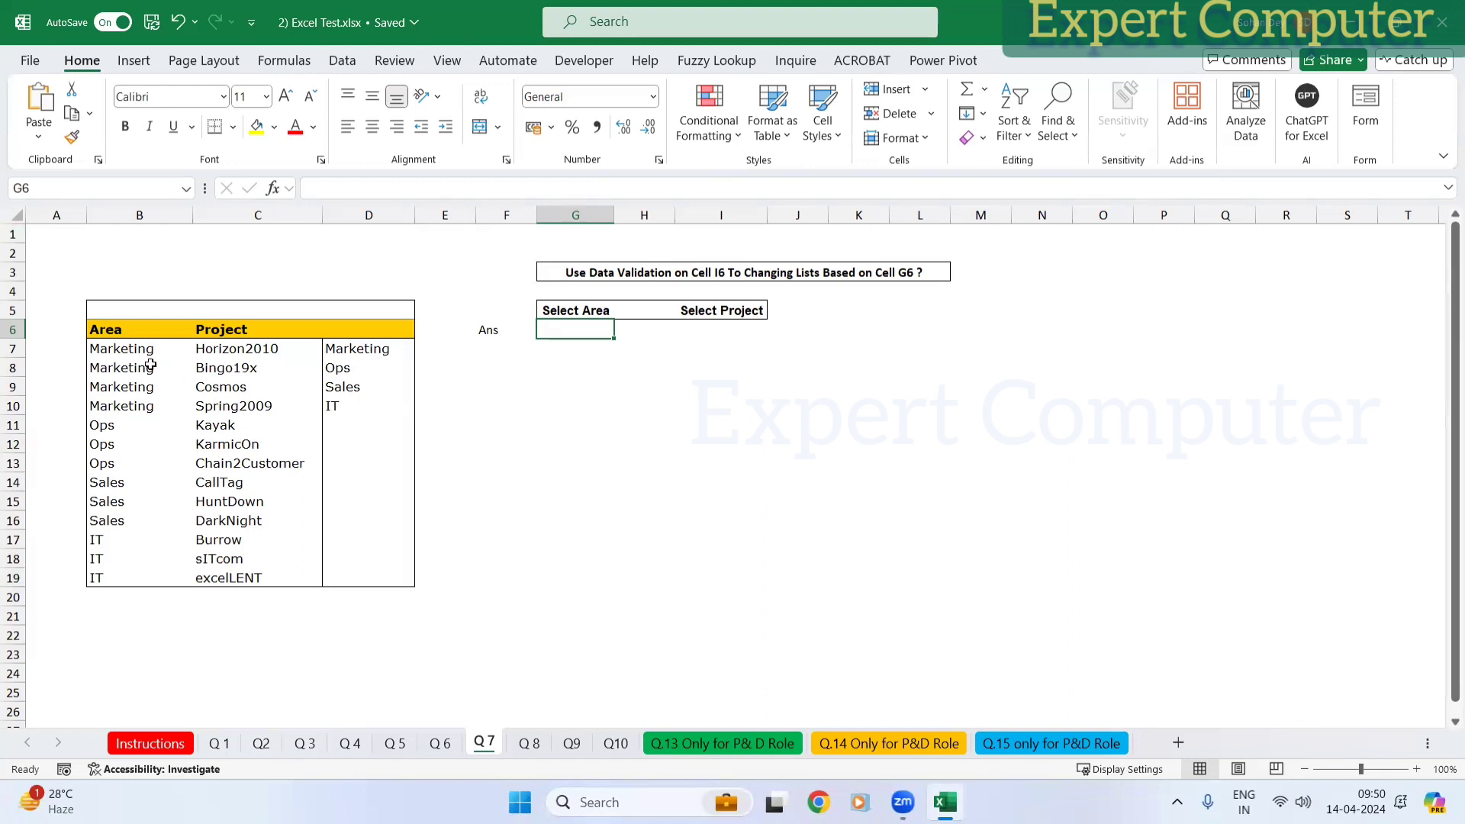
Step: Review the Area entries in B7:B19, the Project entries in C7:C19, and the answer cells G6 and I6
drag(147, 355, 152, 577)
drag(240, 347, 244, 577)
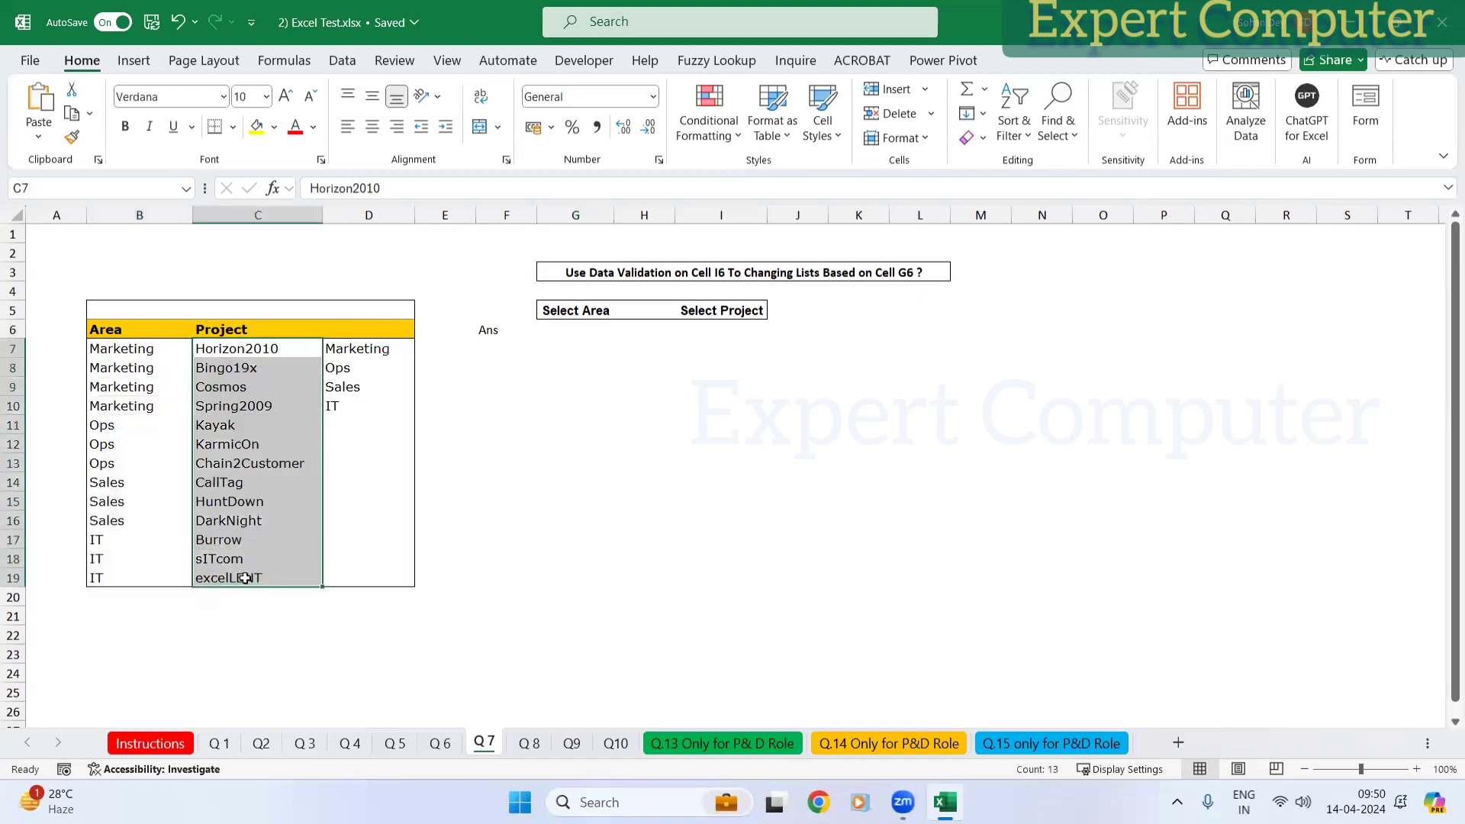
click(579, 330)
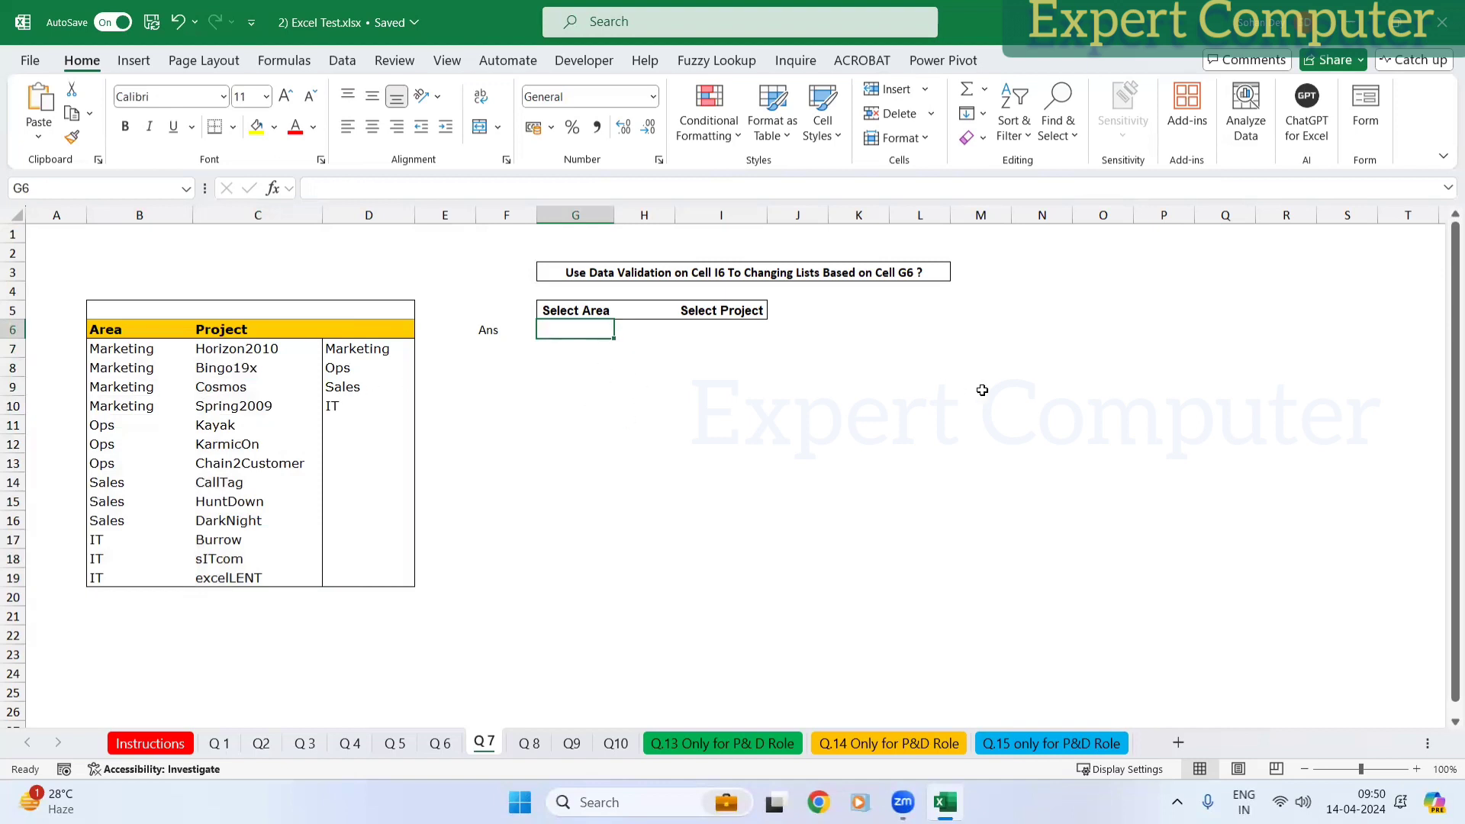
click(722, 333)
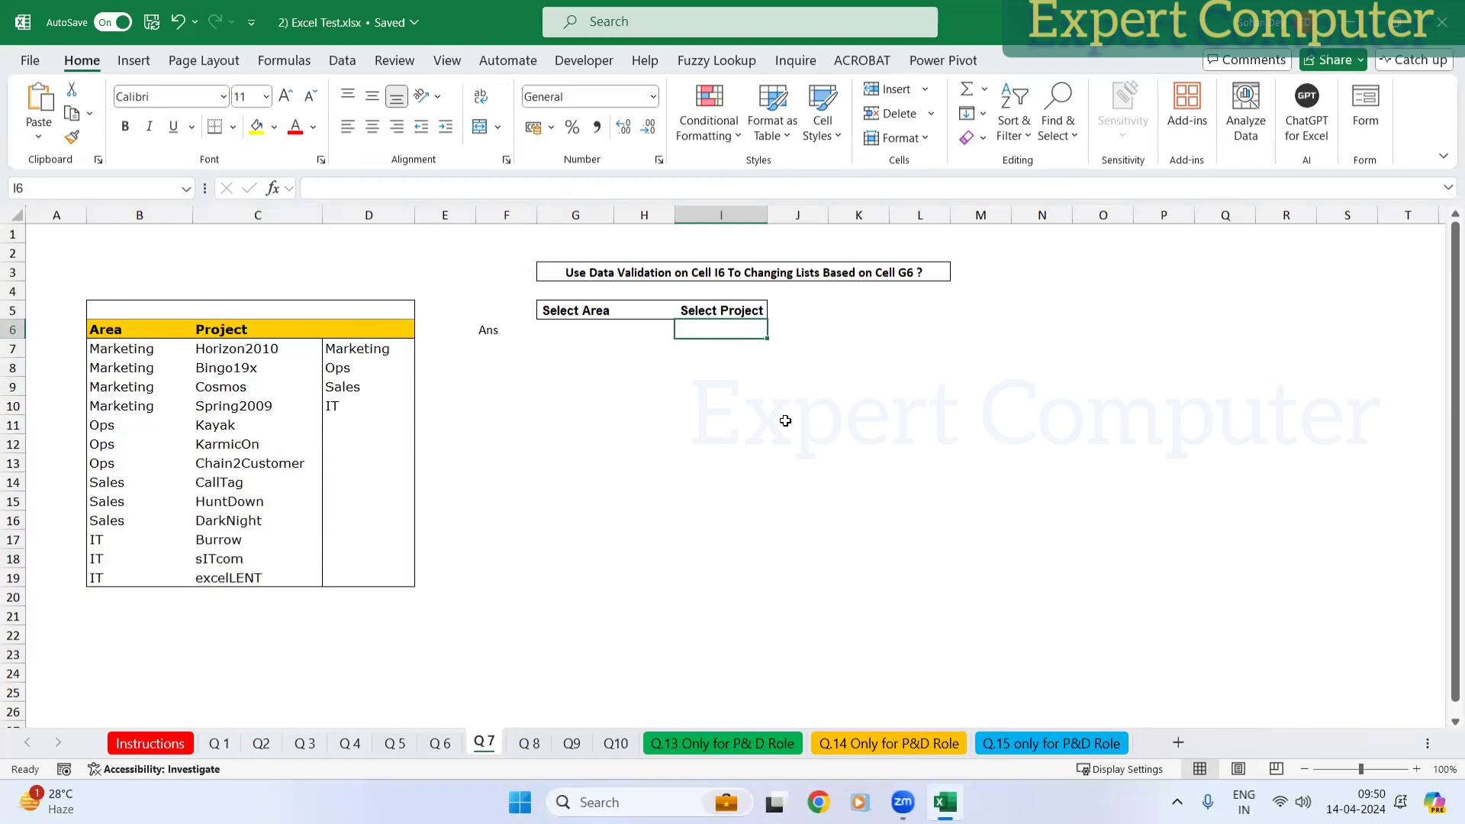
Step: Start a data validation rule for cell G6 that allows a List
click(582, 330)
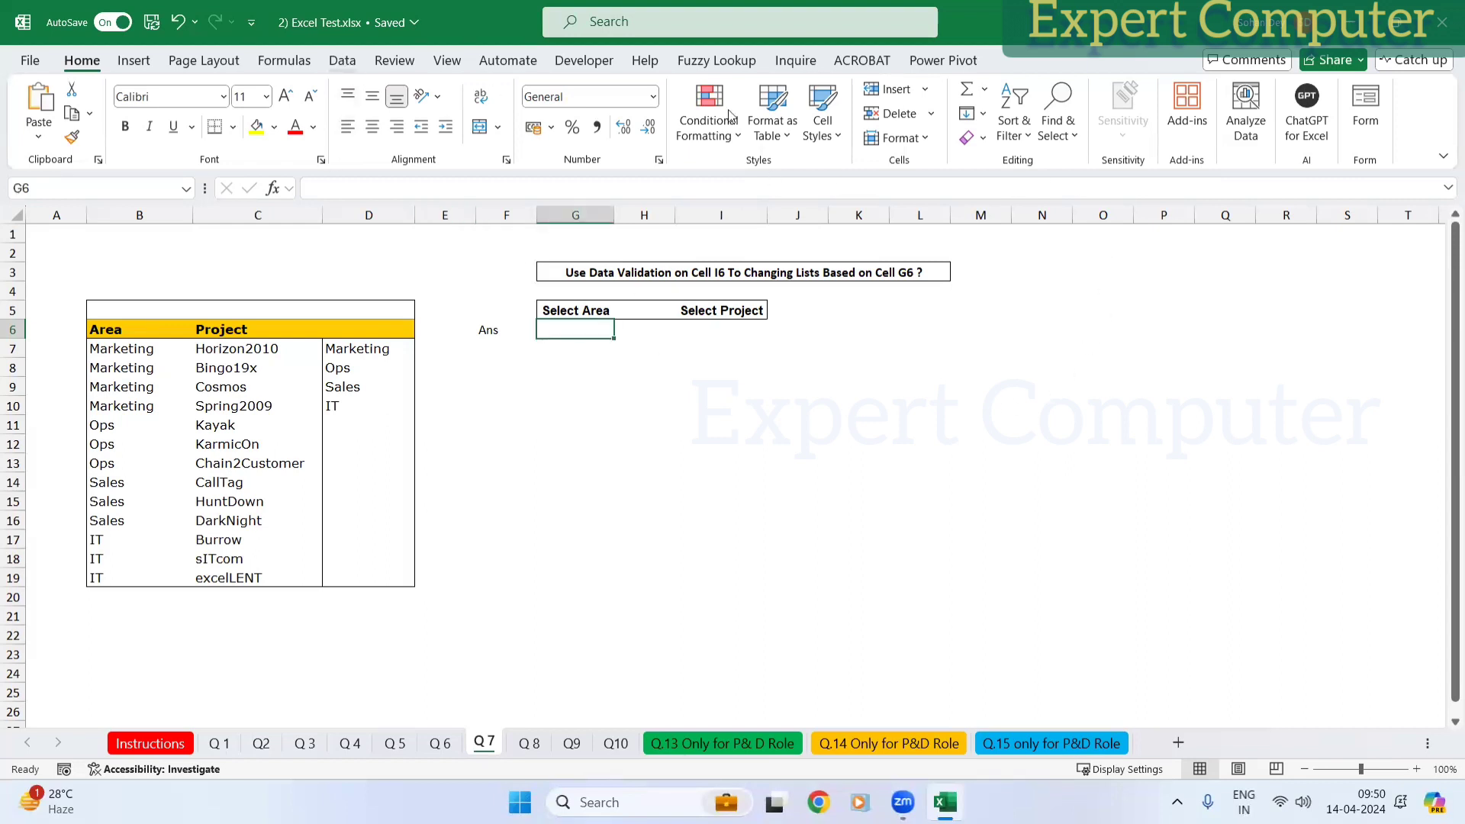
click(342, 60)
click(1017, 138)
click(1061, 164)
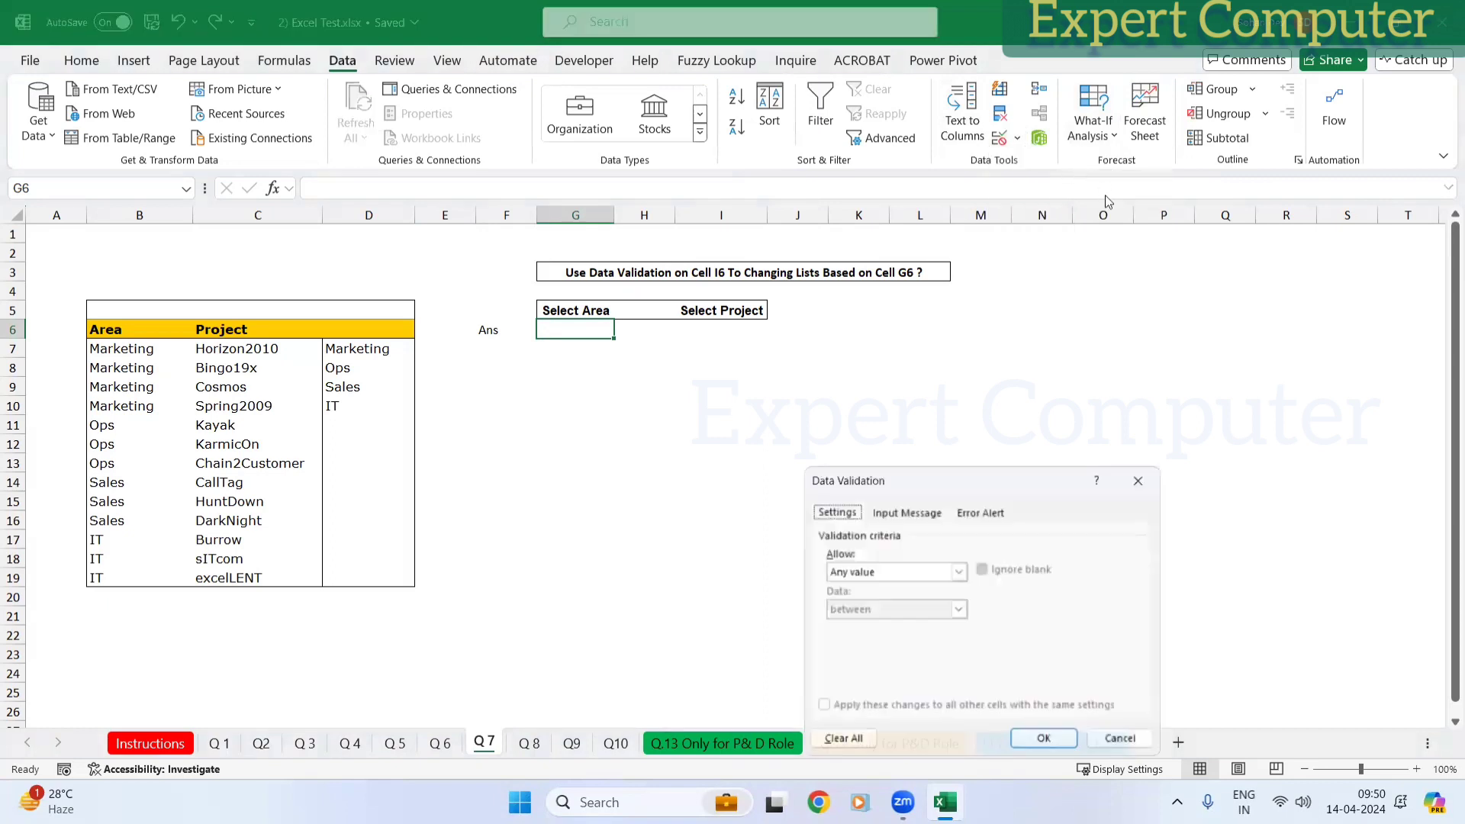
drag(958, 473, 1144, 269)
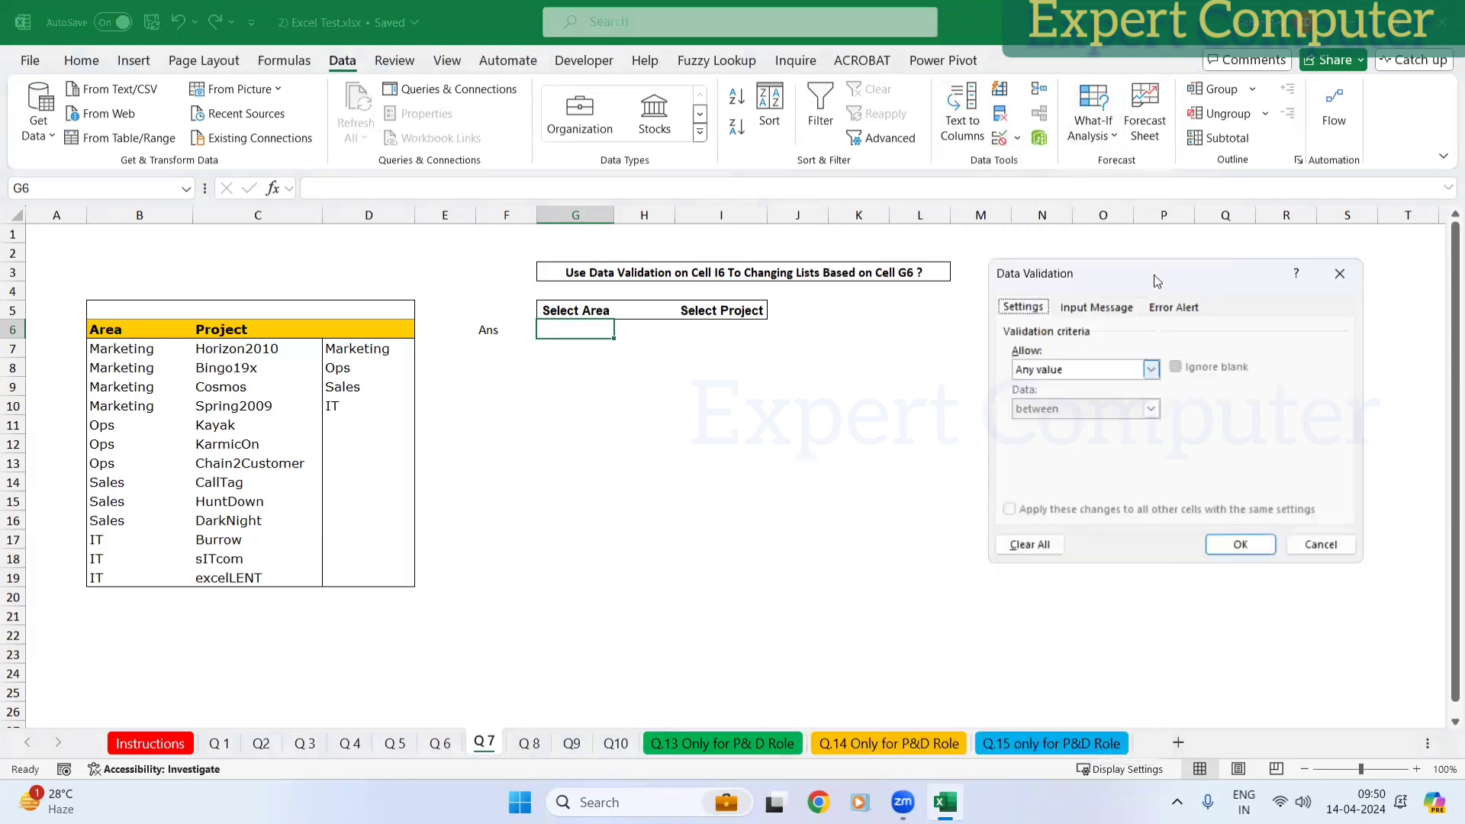
click(1151, 369)
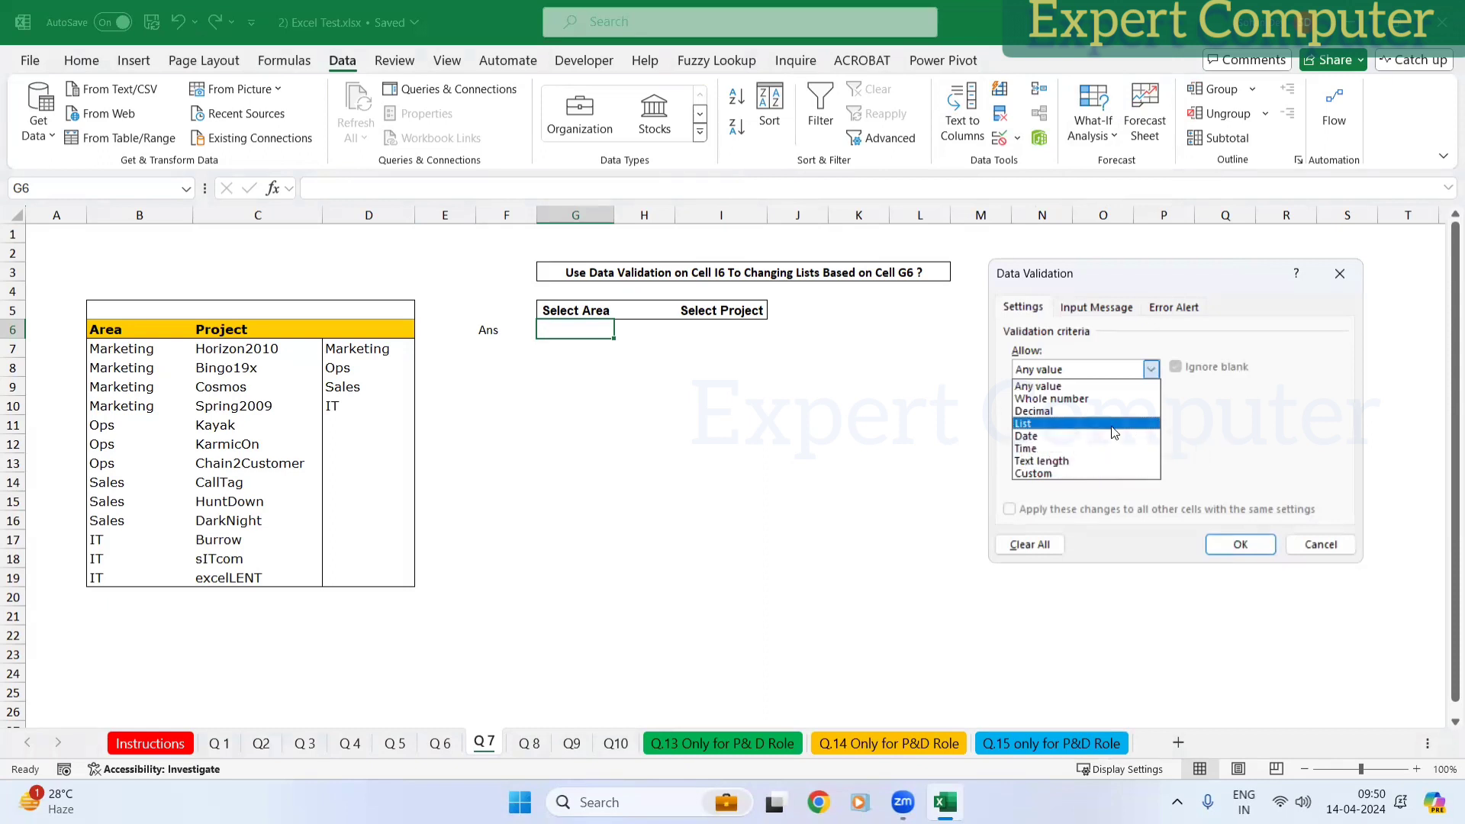
click(1026, 423)
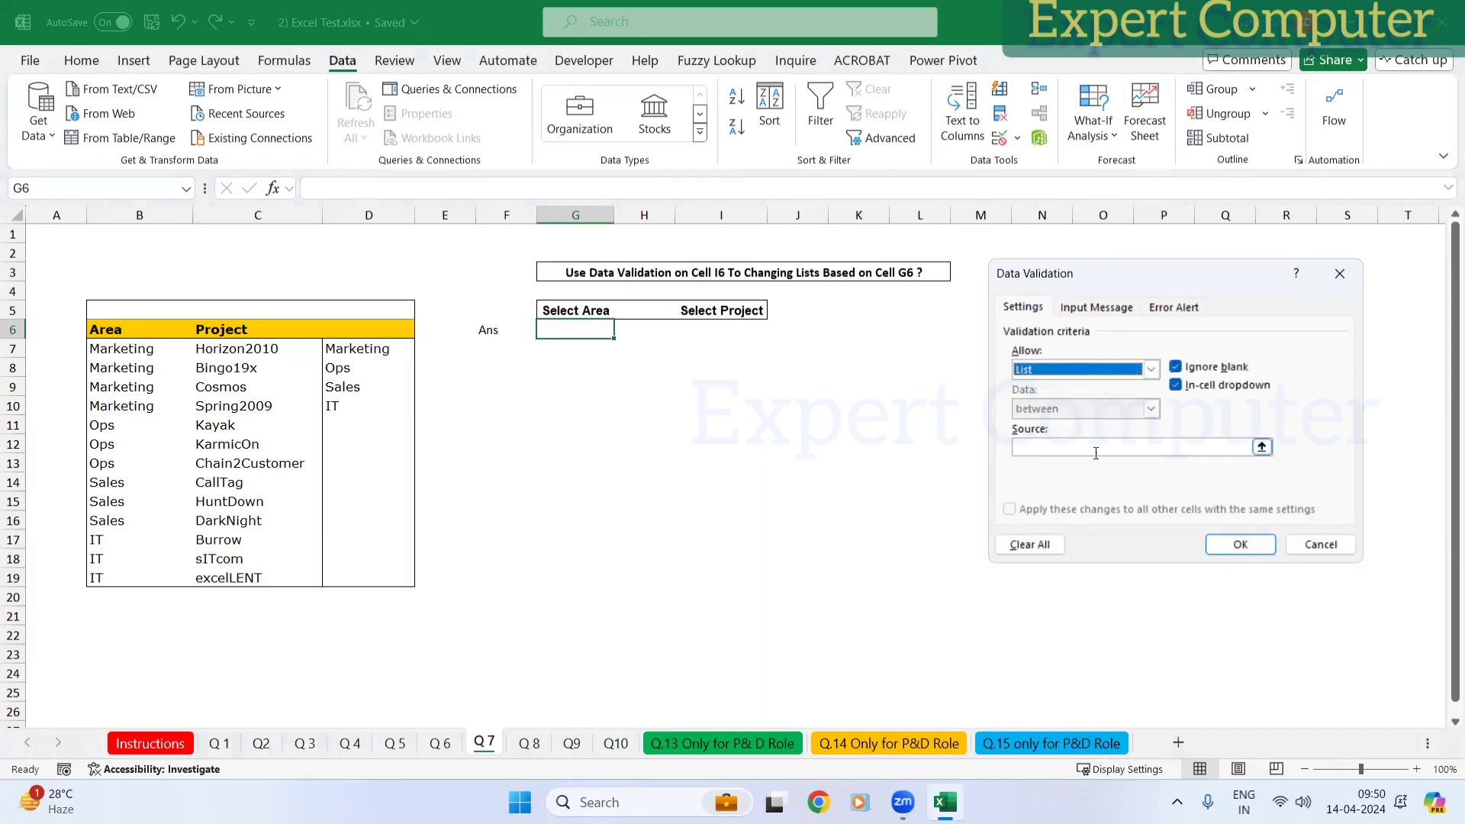
Step: Set the G6 list source to =$D$7:$D$10, apply the validation, and open the cell's dropdown
click(1263, 447)
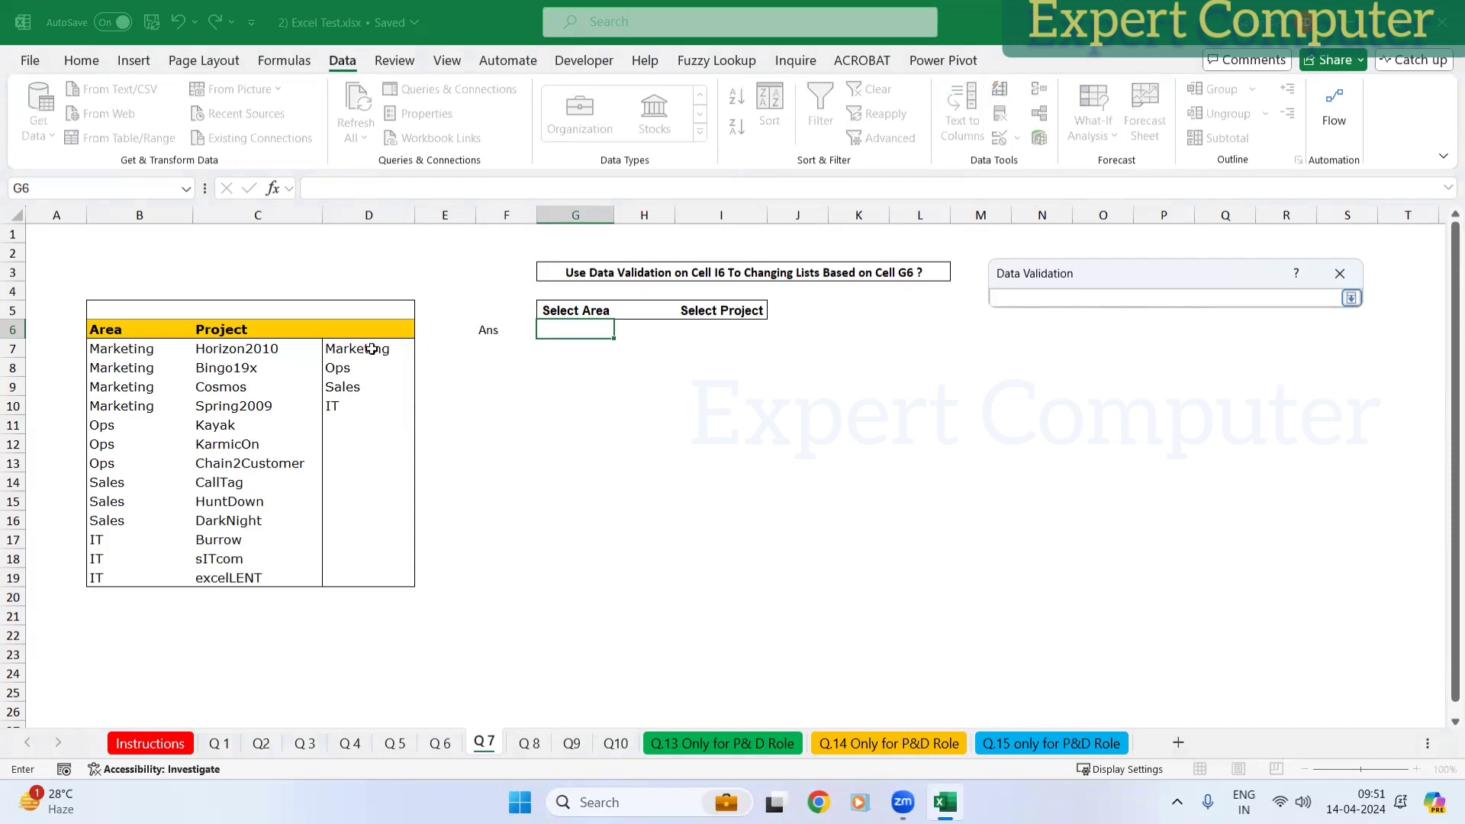
drag(363, 349, 359, 409)
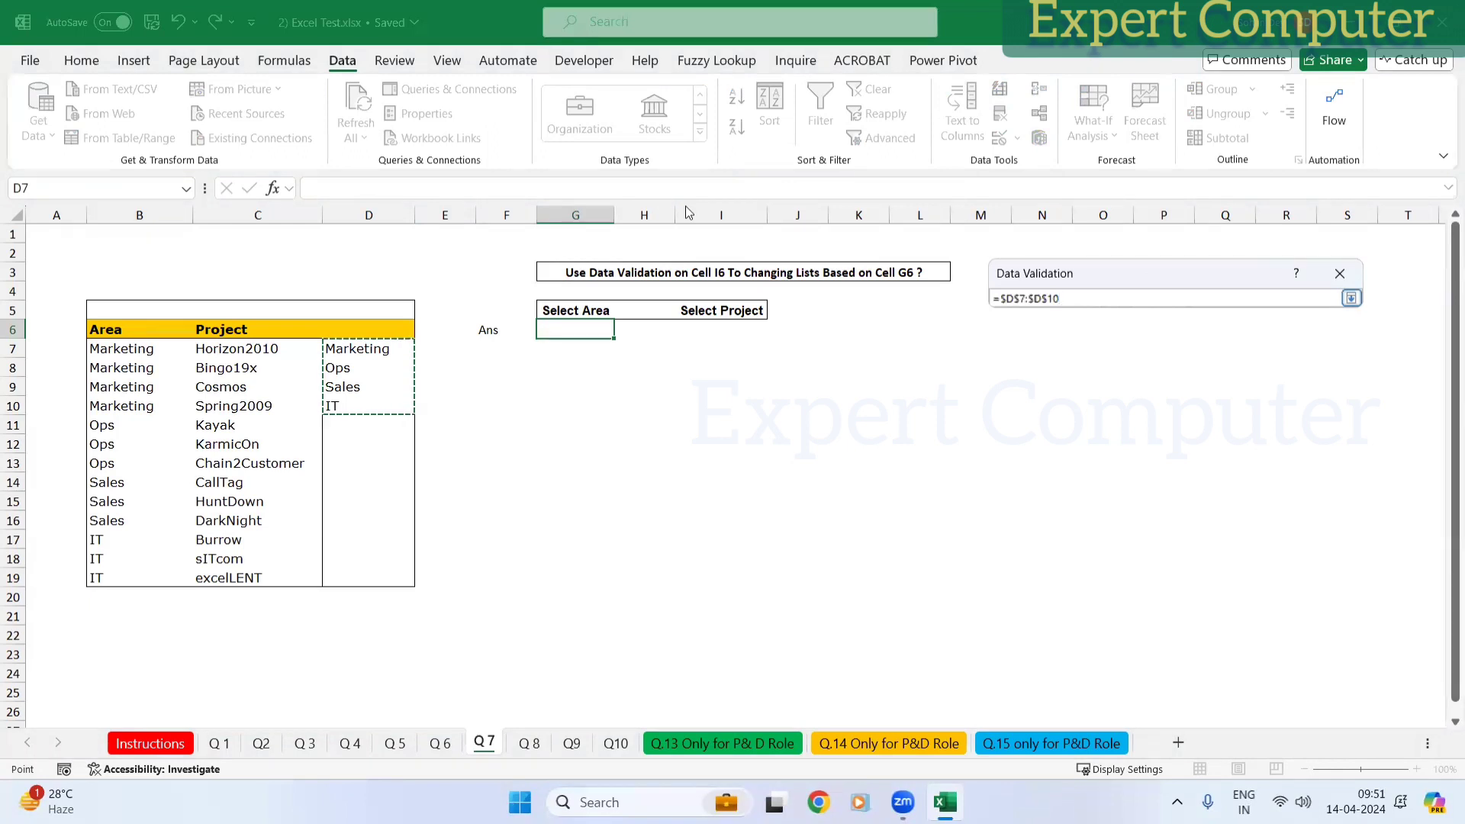
key(Return)
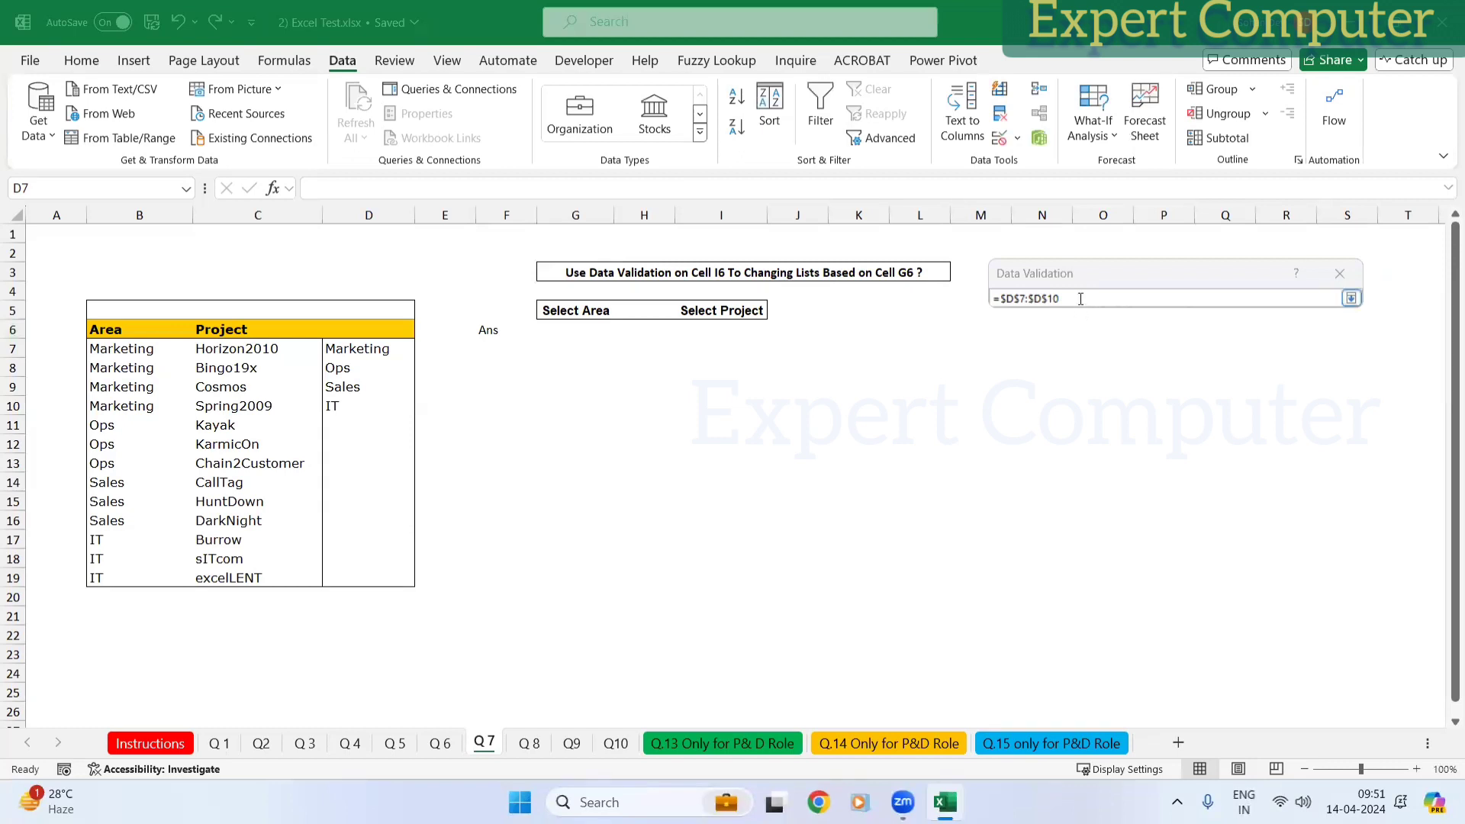
key(Return)
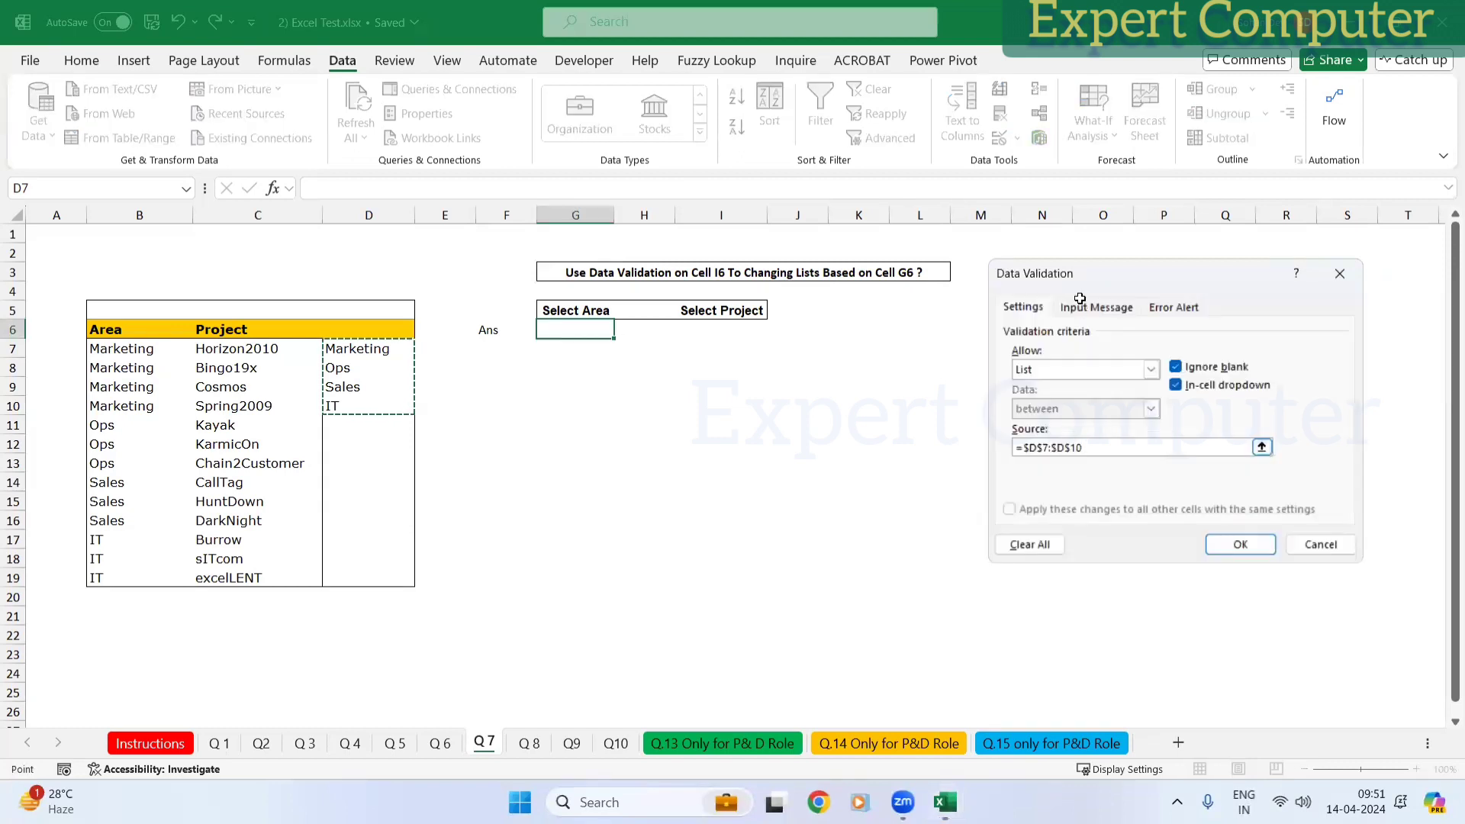
key(Return)
click(622, 329)
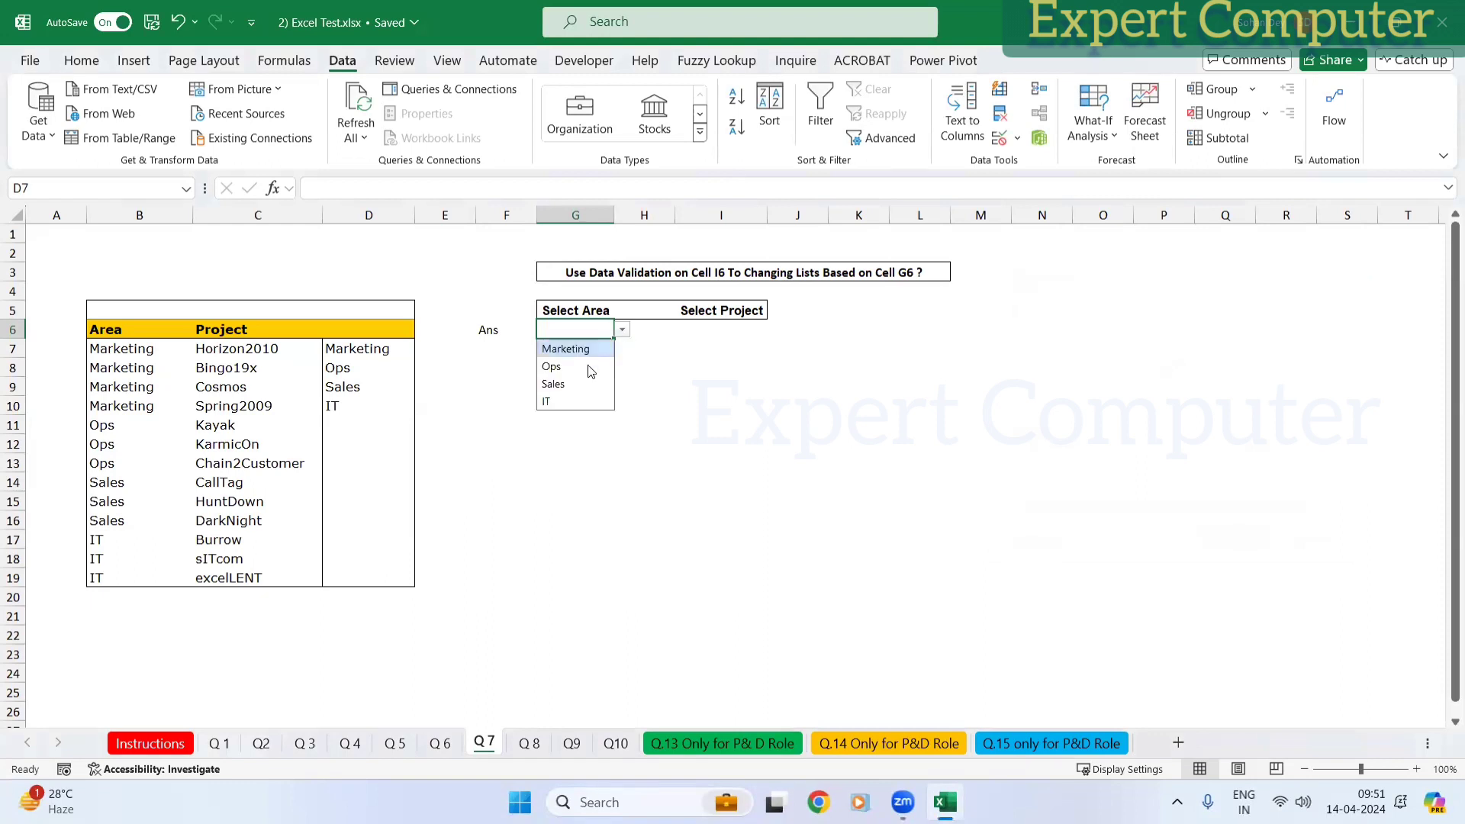
Step: Choose Marketing from the G6 area list and check the project answer cell I6
click(592, 351)
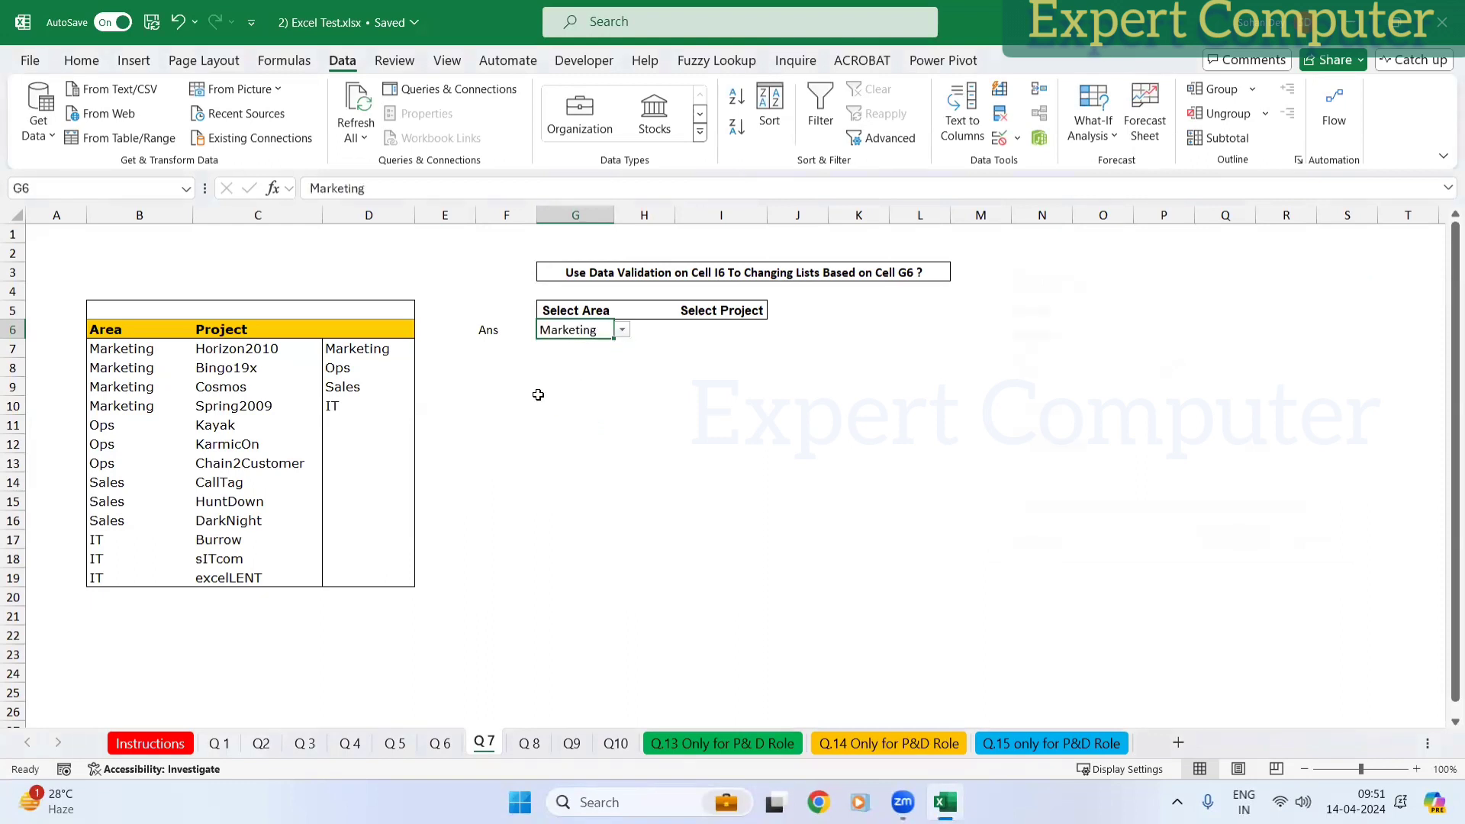
click(725, 330)
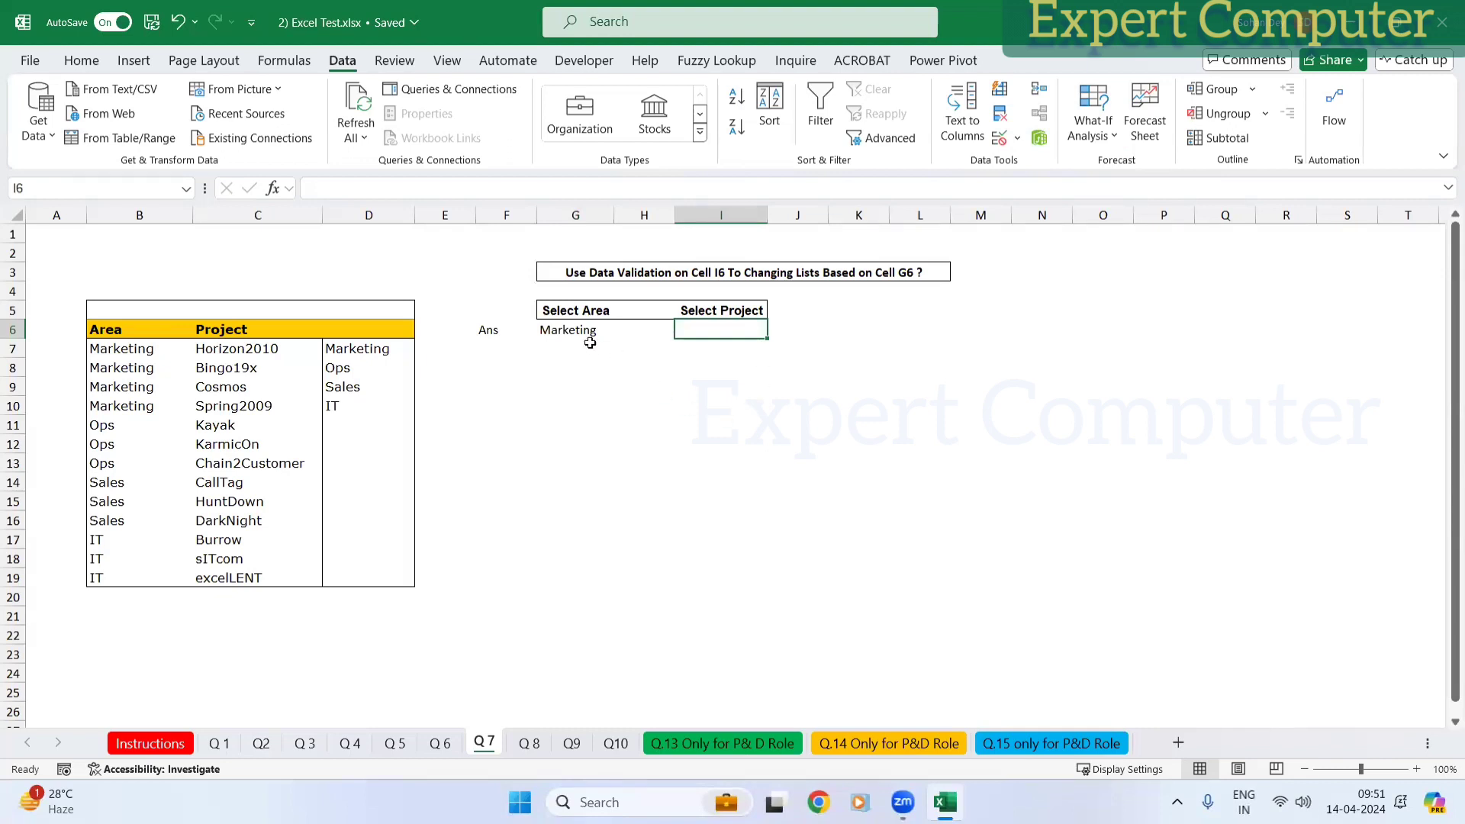
click(568, 333)
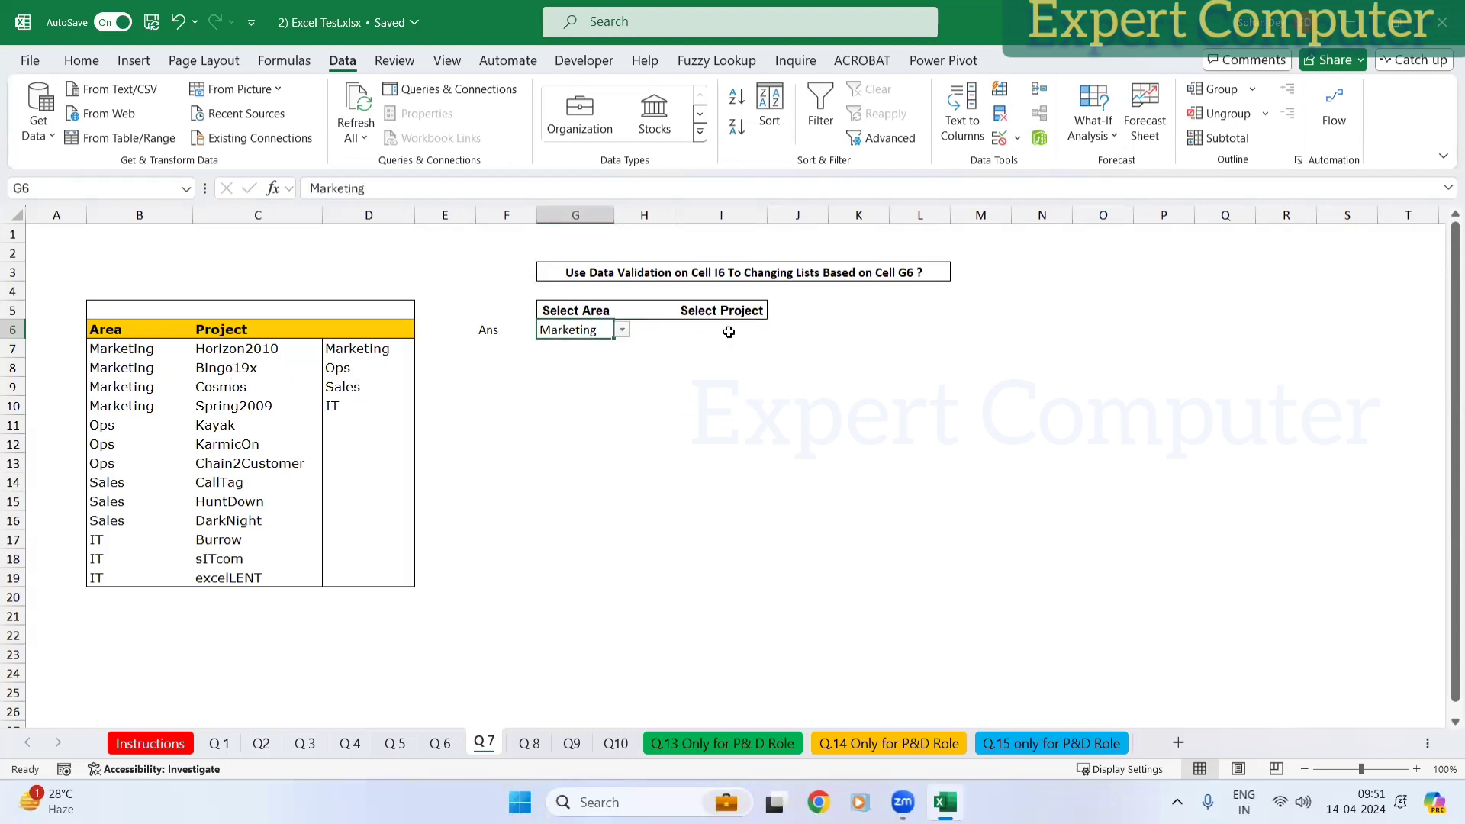
click(723, 334)
Step: Highlight the Marketing projects in C7:C10 and reselect Marketing from the G6 area list
click(268, 348)
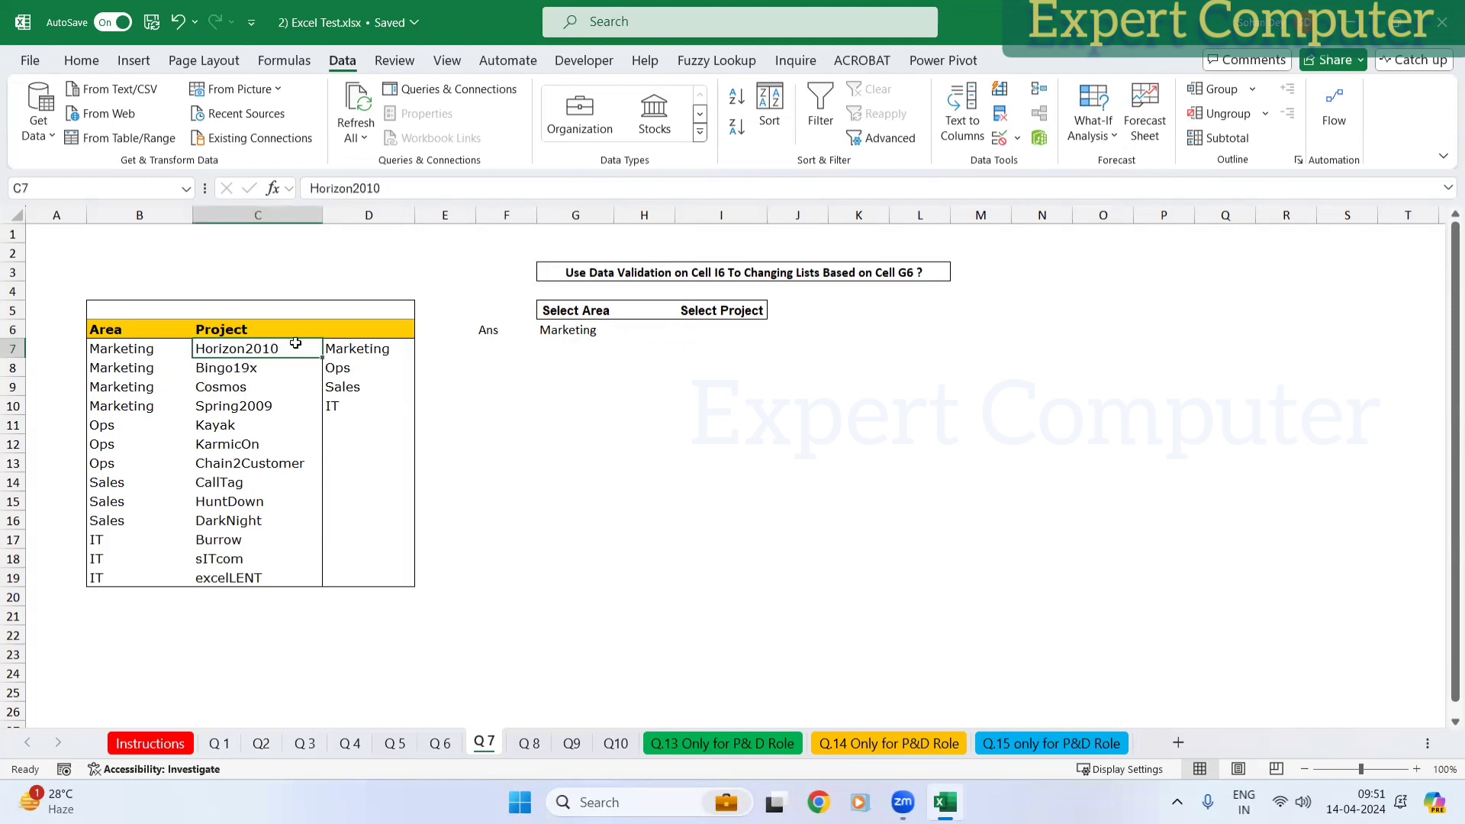
drag(296, 346, 298, 408)
click(603, 332)
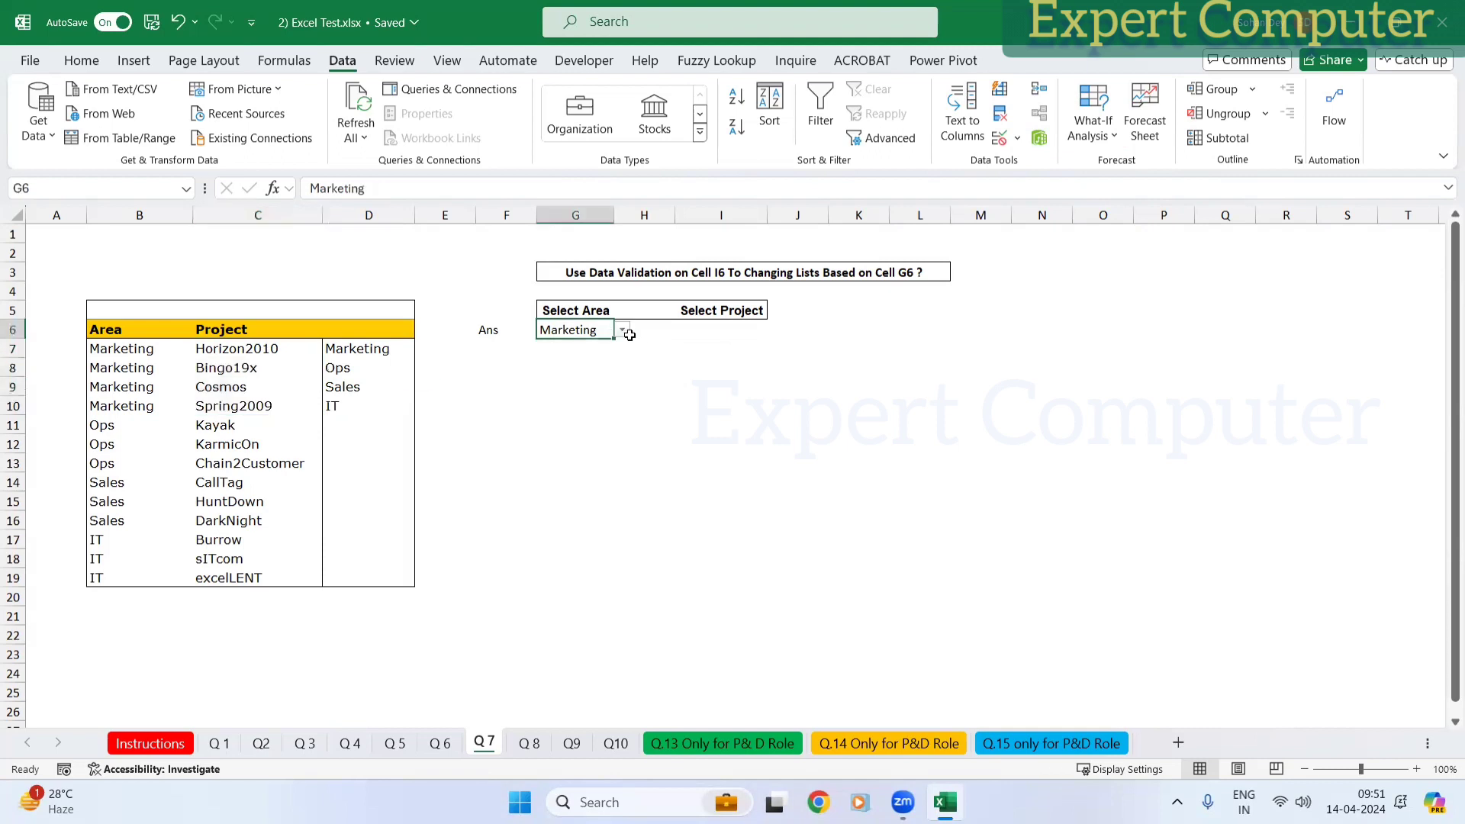
click(622, 334)
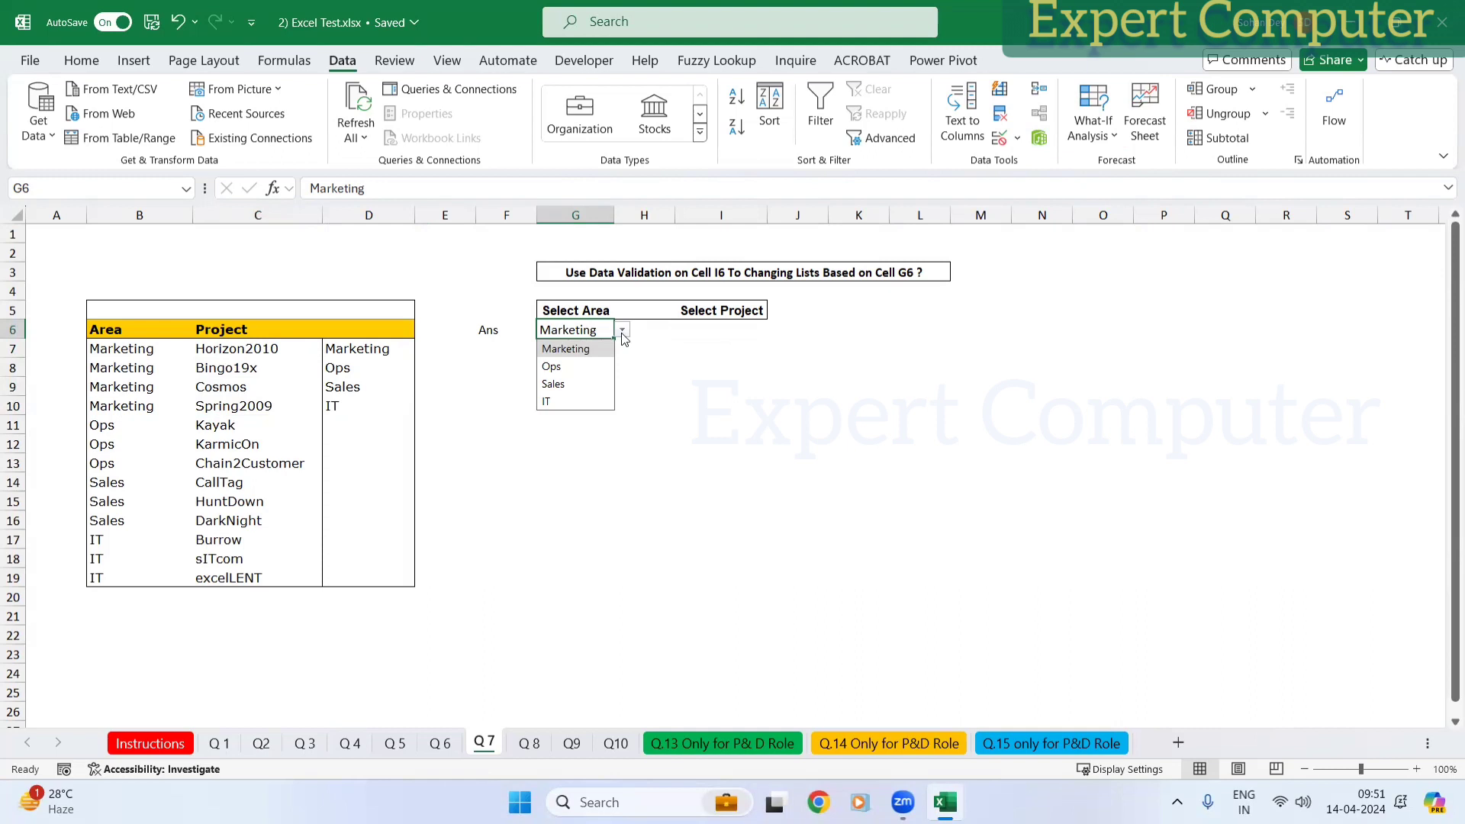
click(568, 349)
drag(271, 348, 273, 416)
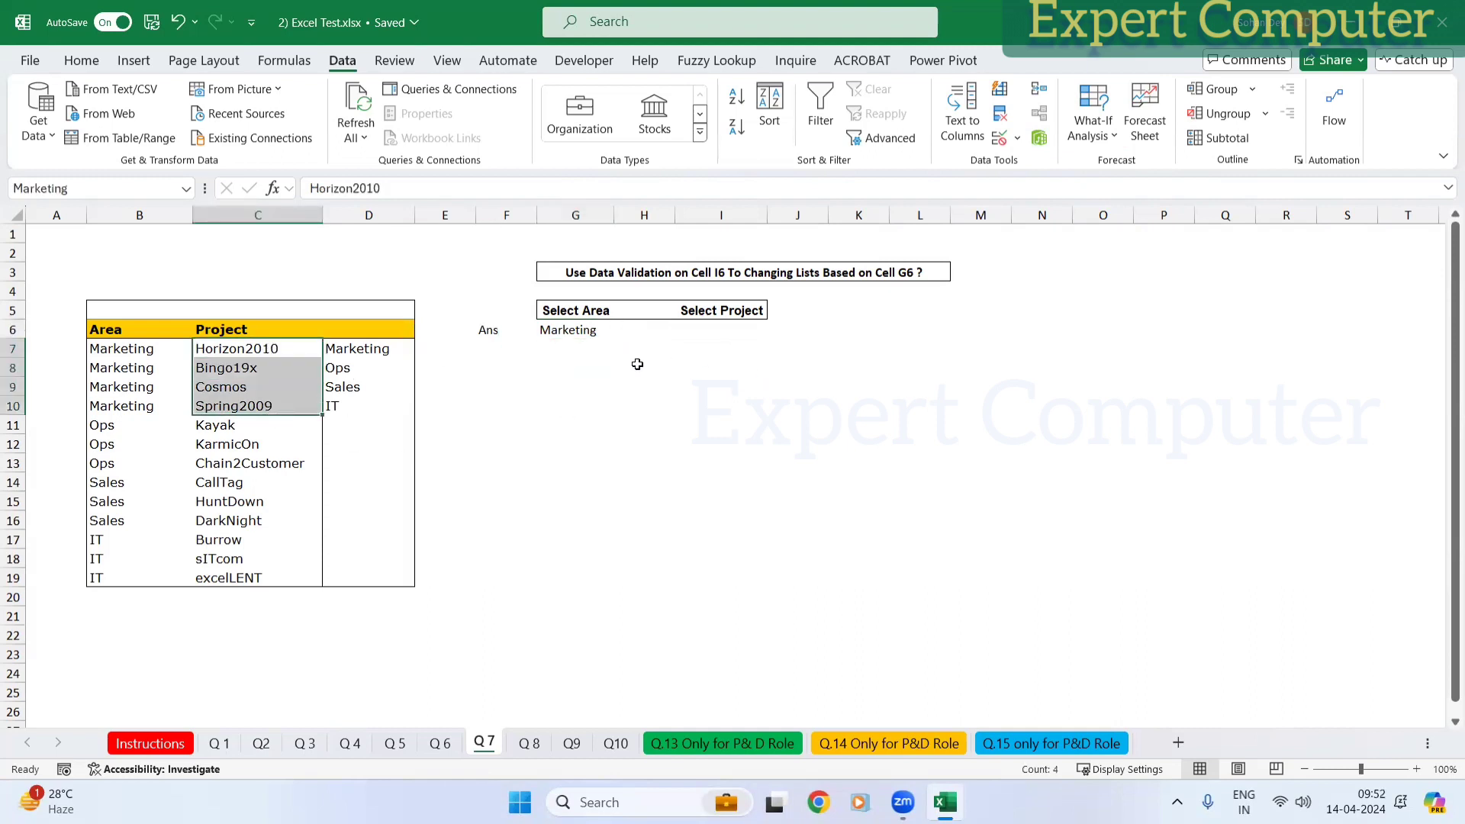
click(608, 366)
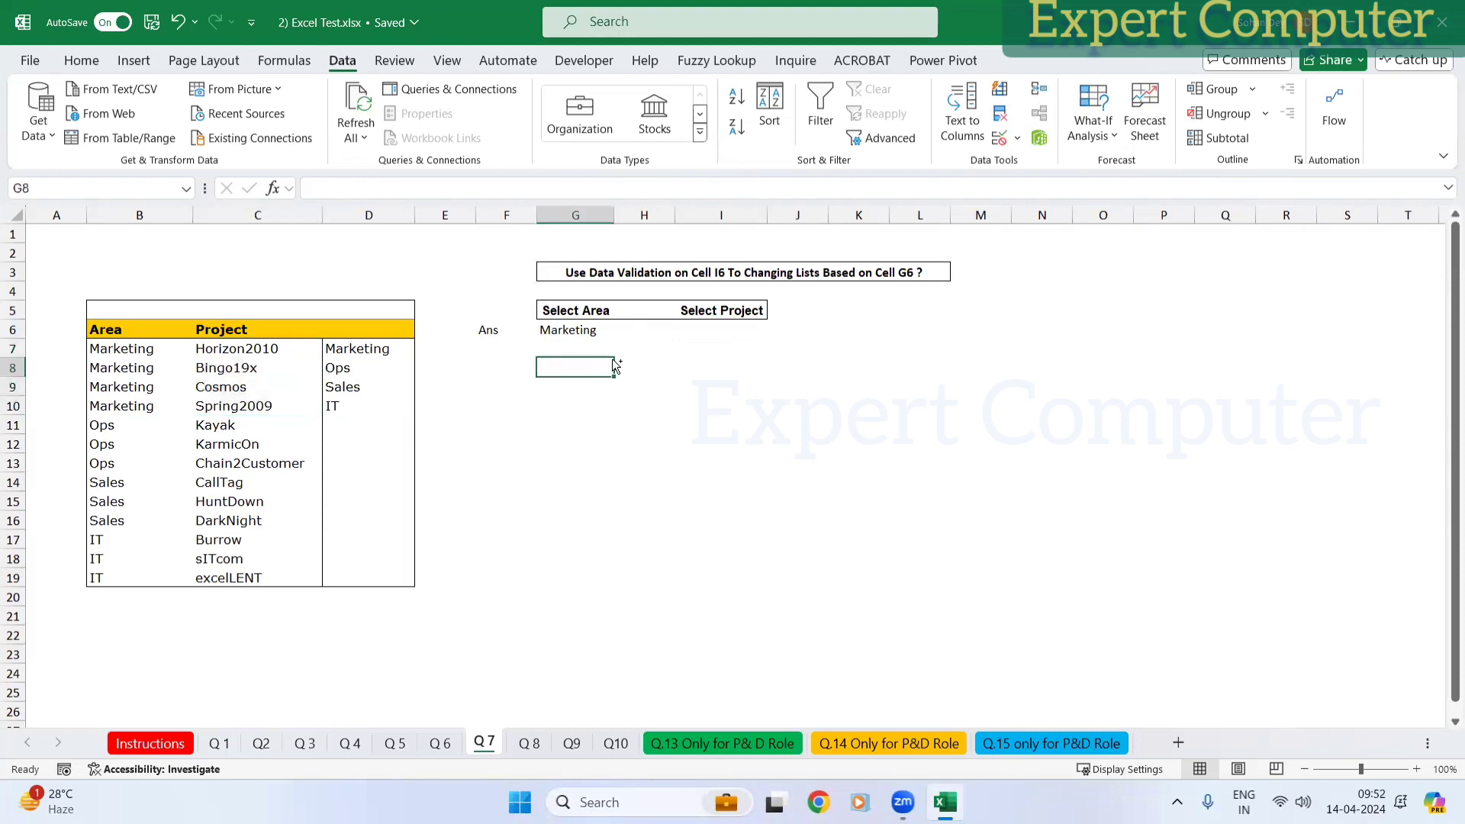
Step: Clear cell G6 and its validation list by pasting the blank cell G7 over it
key(ctrl+c)
key(Up)
key(Up)
key(Down)
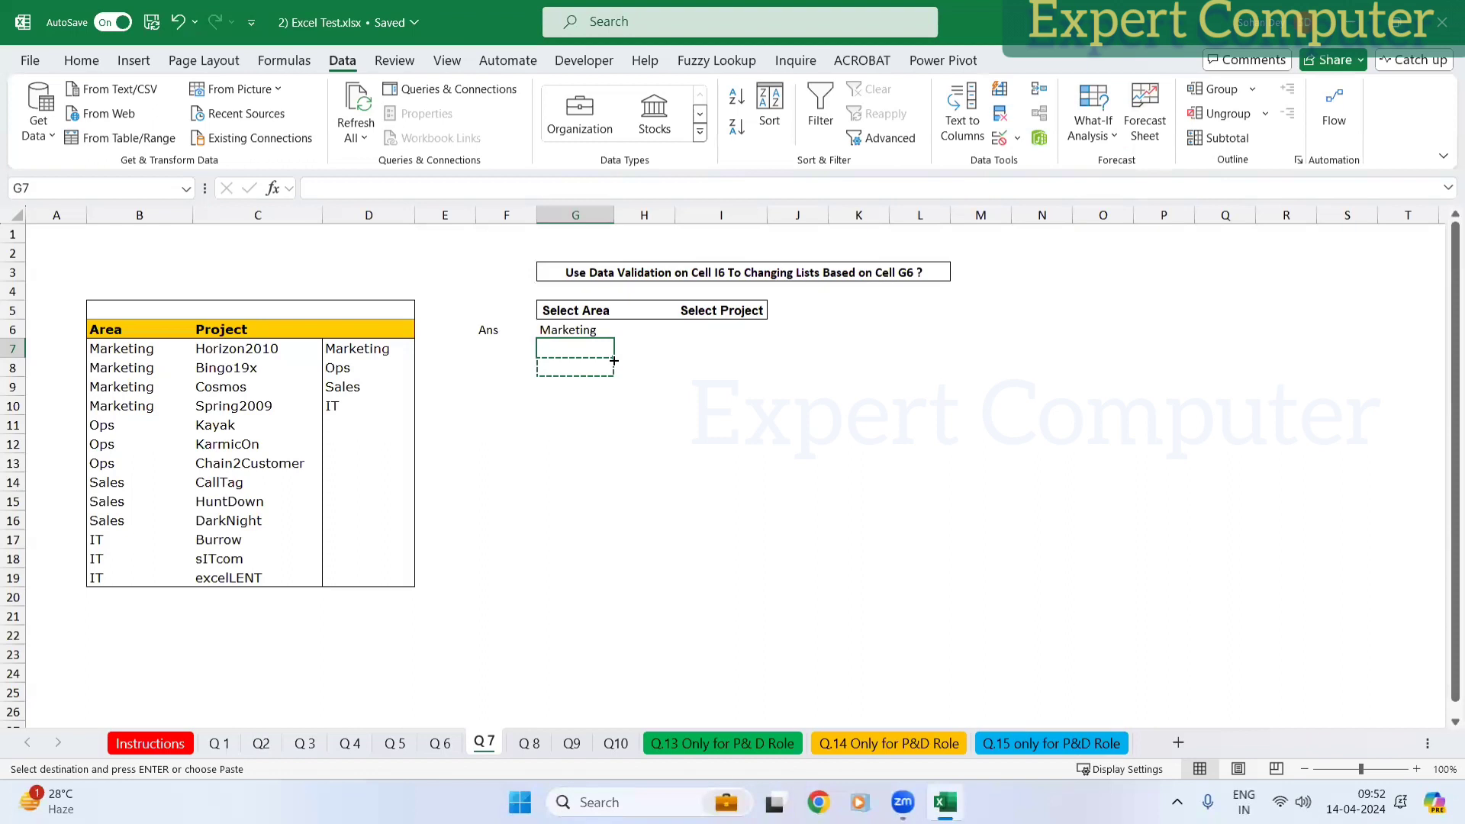
key(Up)
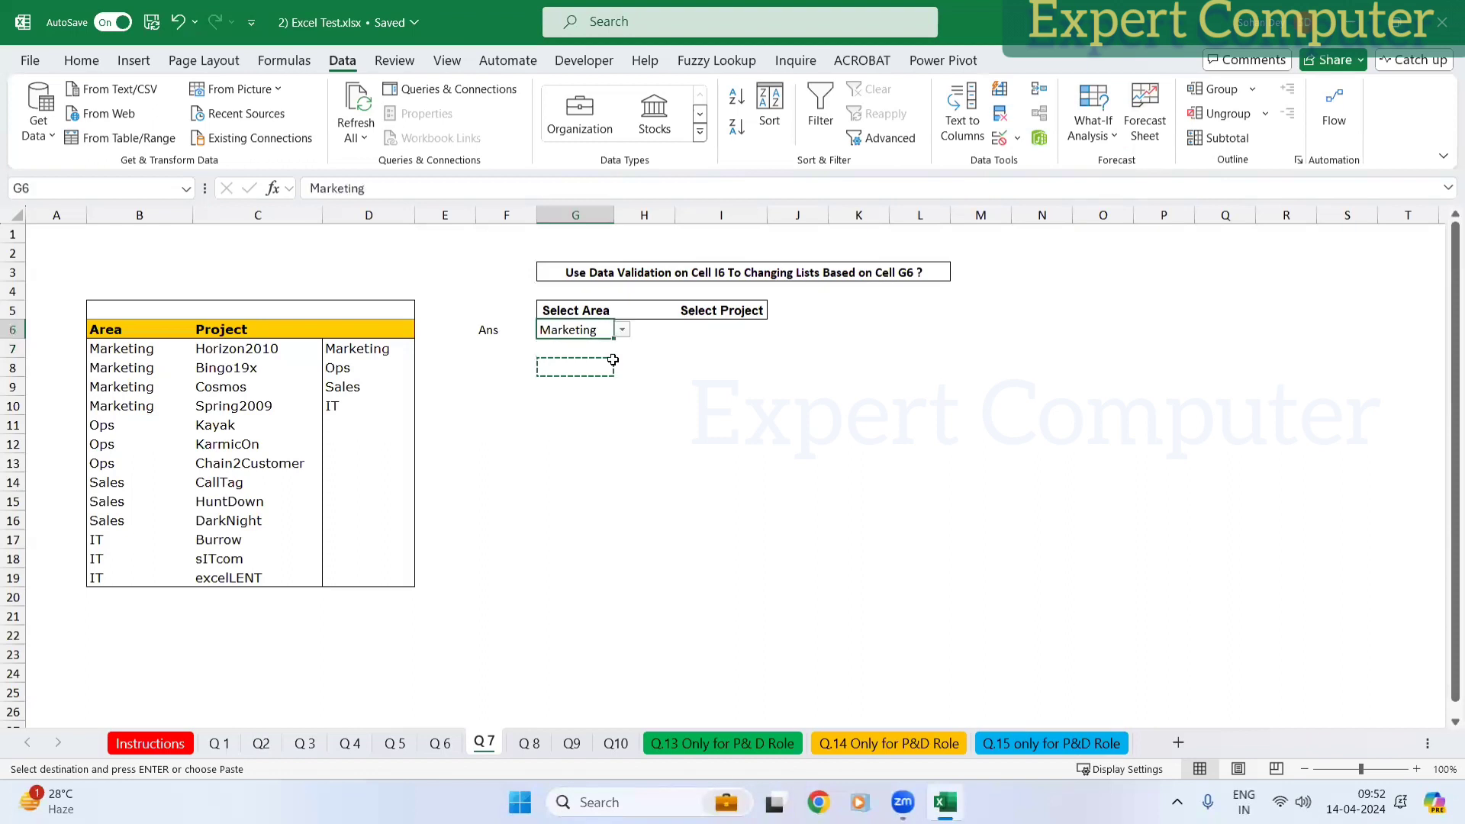
key(Right)
key(Down)
key(Left)
key(ctrl+c)
key(Up)
key(ctrl+v)
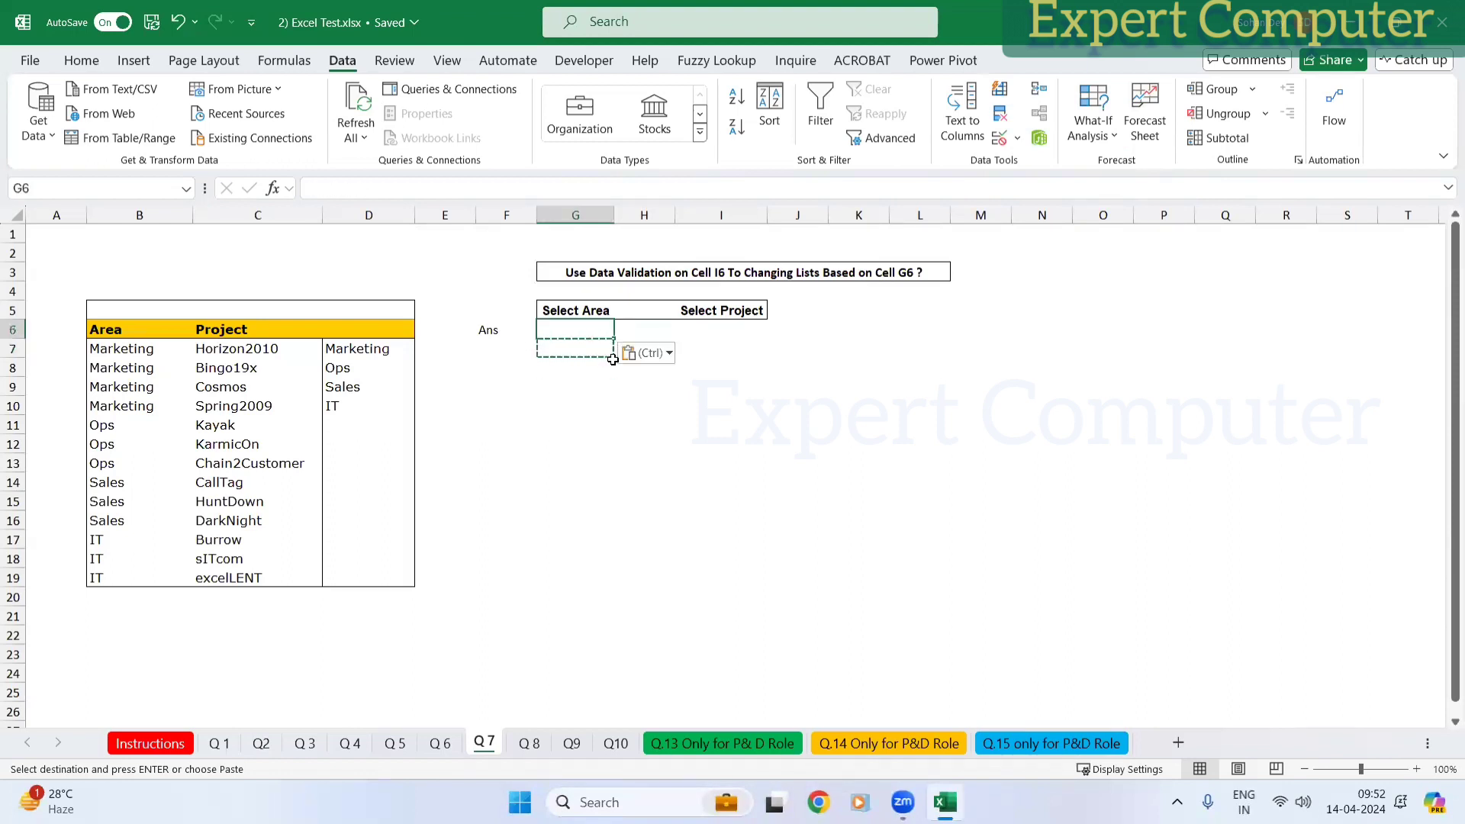
key(Escape)
Step: Check the cells in column H from H6 to H9 for leftover validation dropdowns
key(Right)
key(Down)
key(Up)
key(Left)
key(Right)
key(Down)
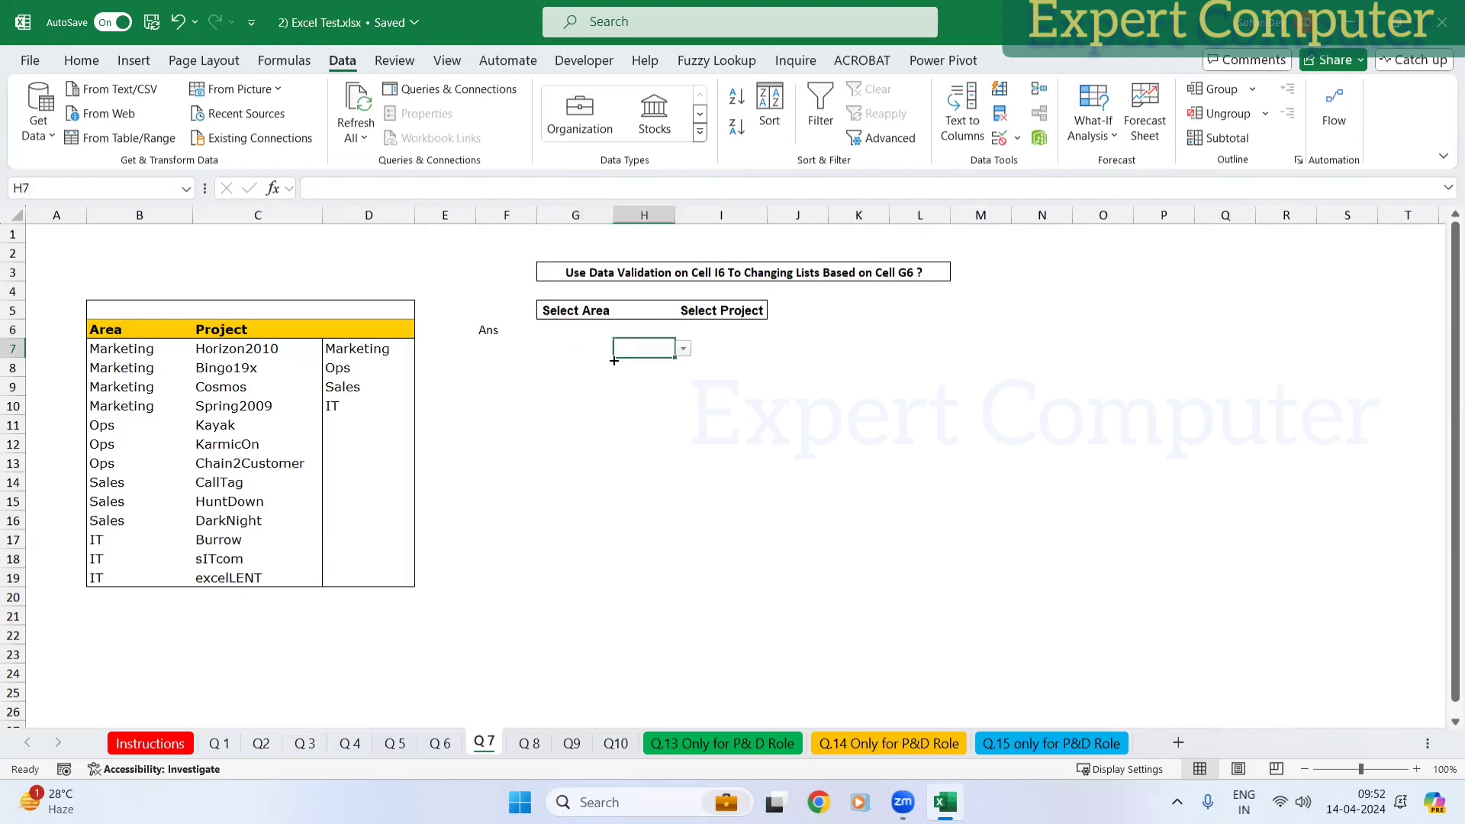
key(Left)
key(ctrl+c)
key(Right)
key(Escape)
key(Down)
key(Down)
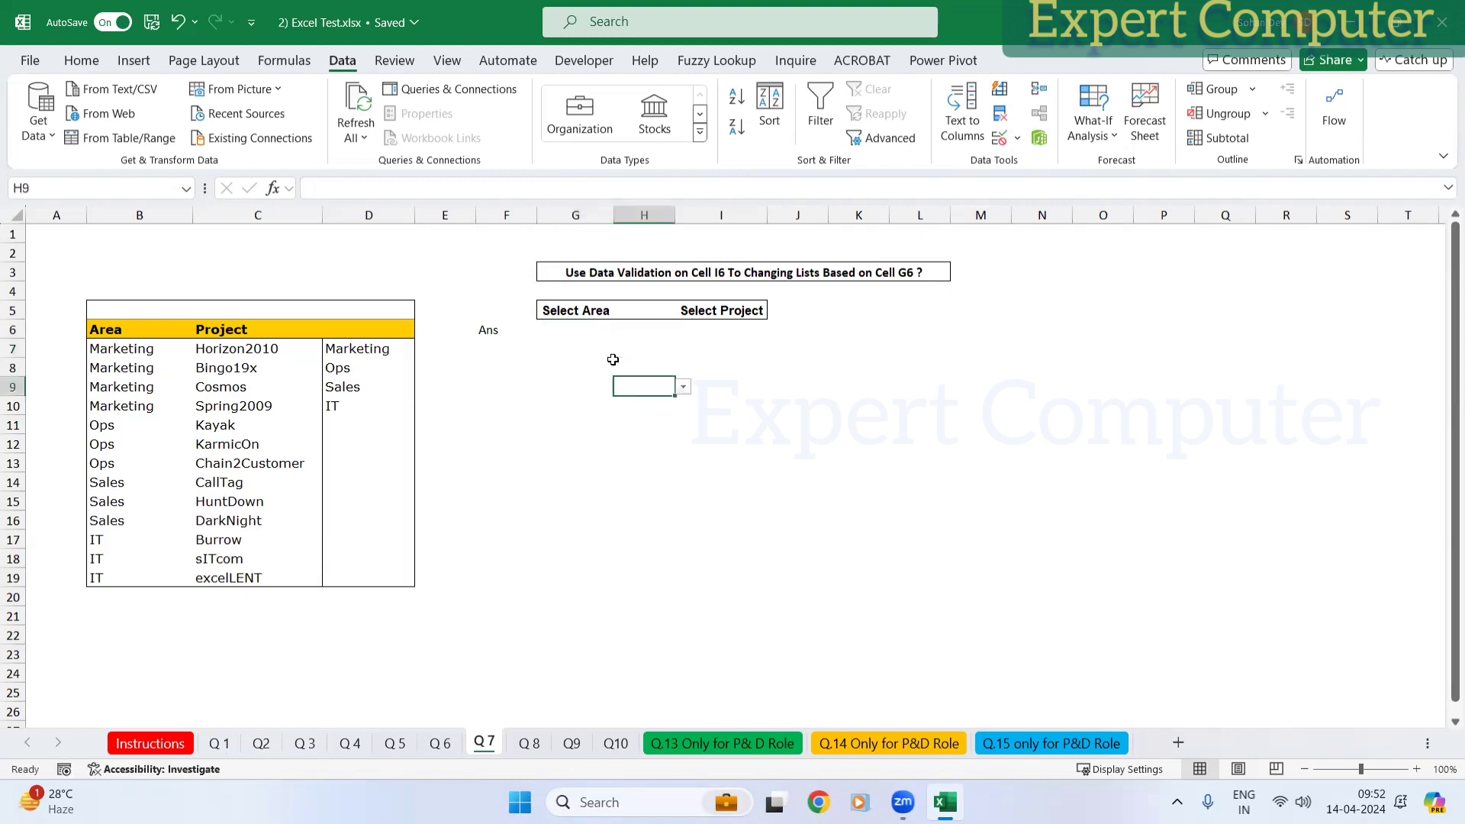
Step: Remove the leftover validation from H6:H12 by copying the blank cells G6:G12 over them
key(Left)
key(Up)
key(shift+Up)
key(Up)
key(Up)
key(shift+Down)
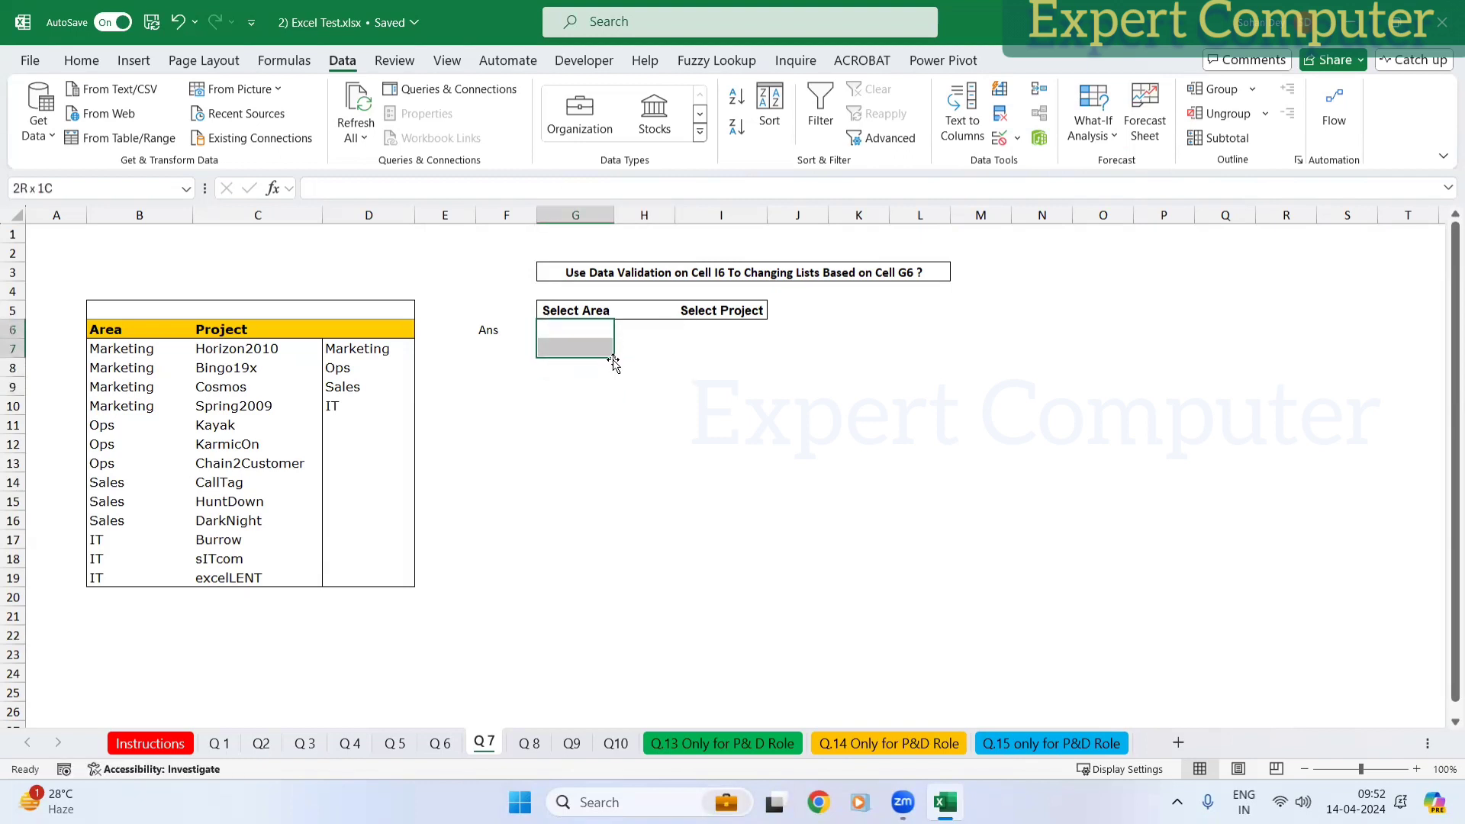
key(shift+Down)
key(shift+Down)
key(shift+Down)
key(shift+Down)
key(shift+Down)
key(ctrl+c)
key(Right)
key(ctrl+v)
key(Escape)
key(Right)
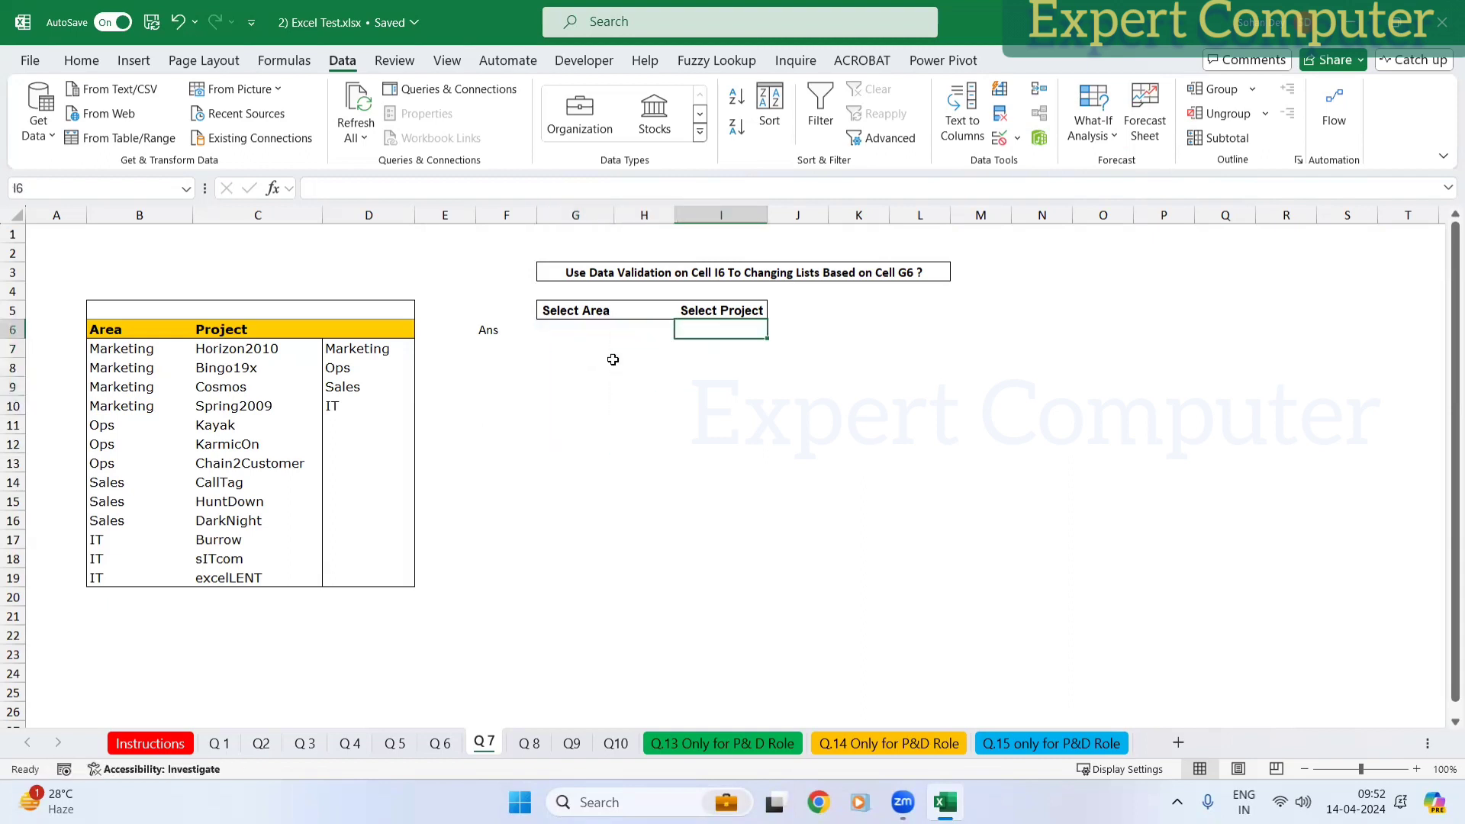
key(Left)
key(Left)
key(Left)
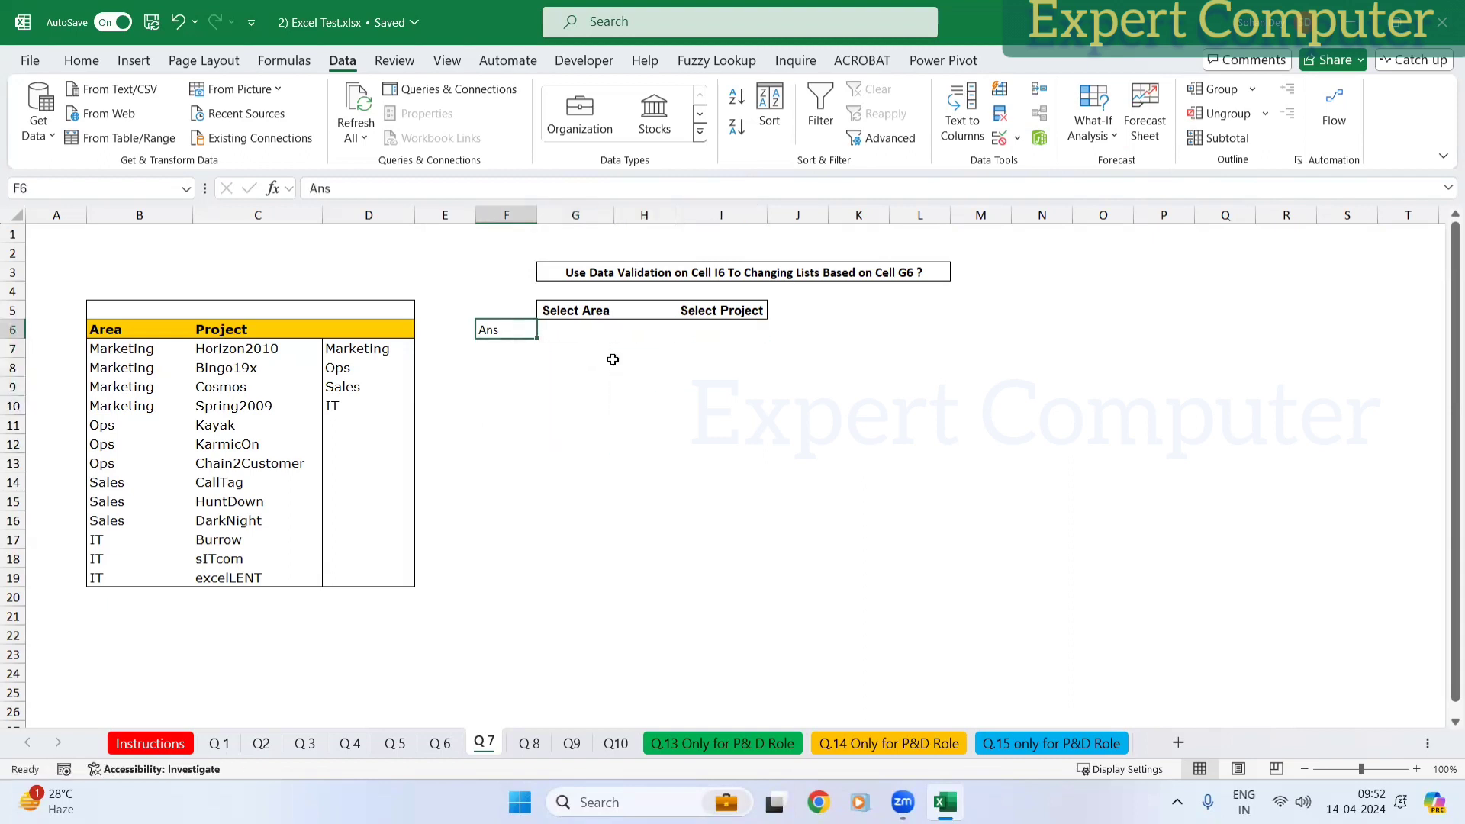
Step: Examine the Marketing entries in B7:B10 and the projects that belong to them in C7:C10
click(562, 332)
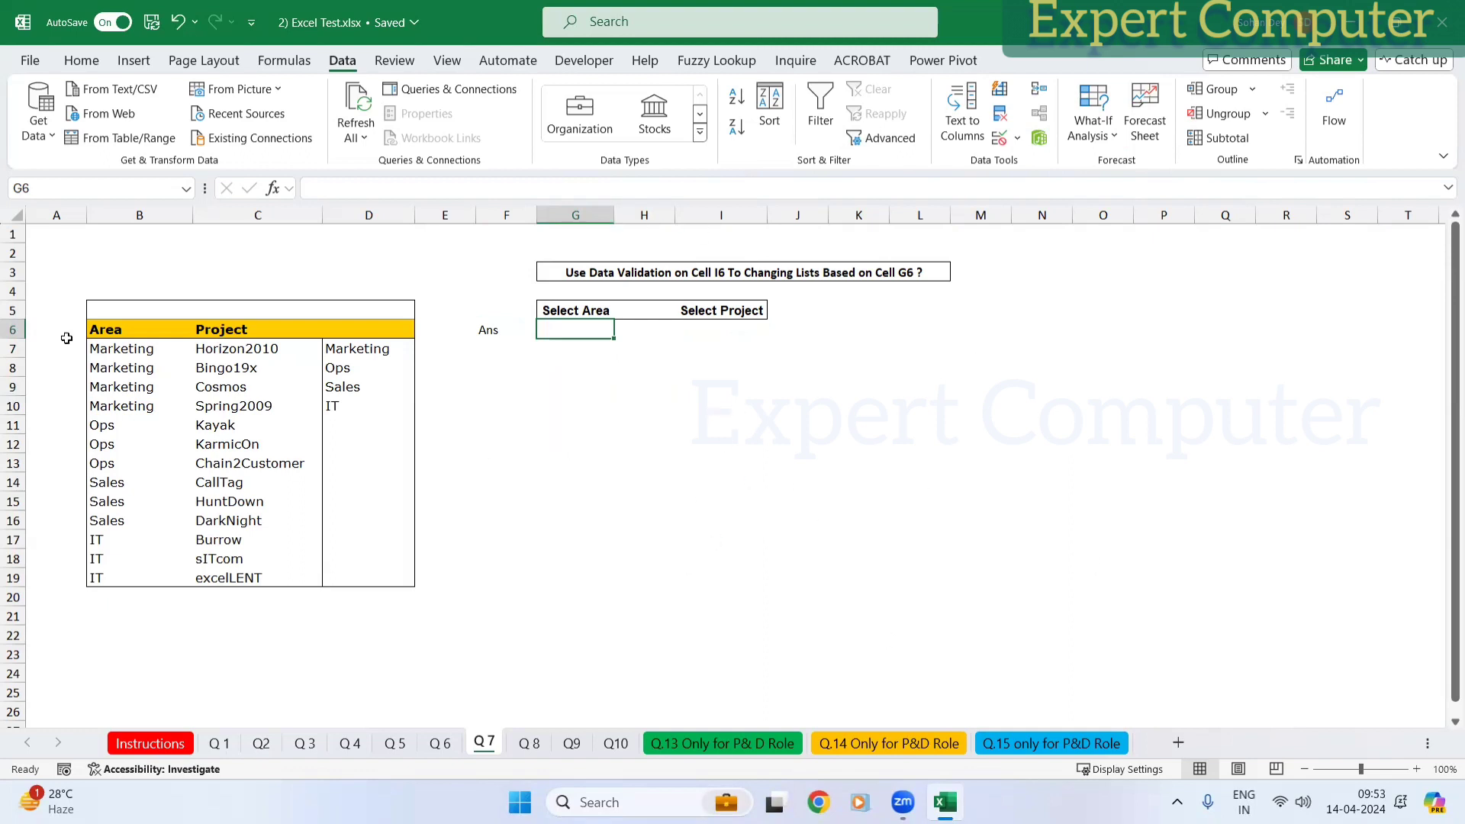
drag(138, 348, 141, 406)
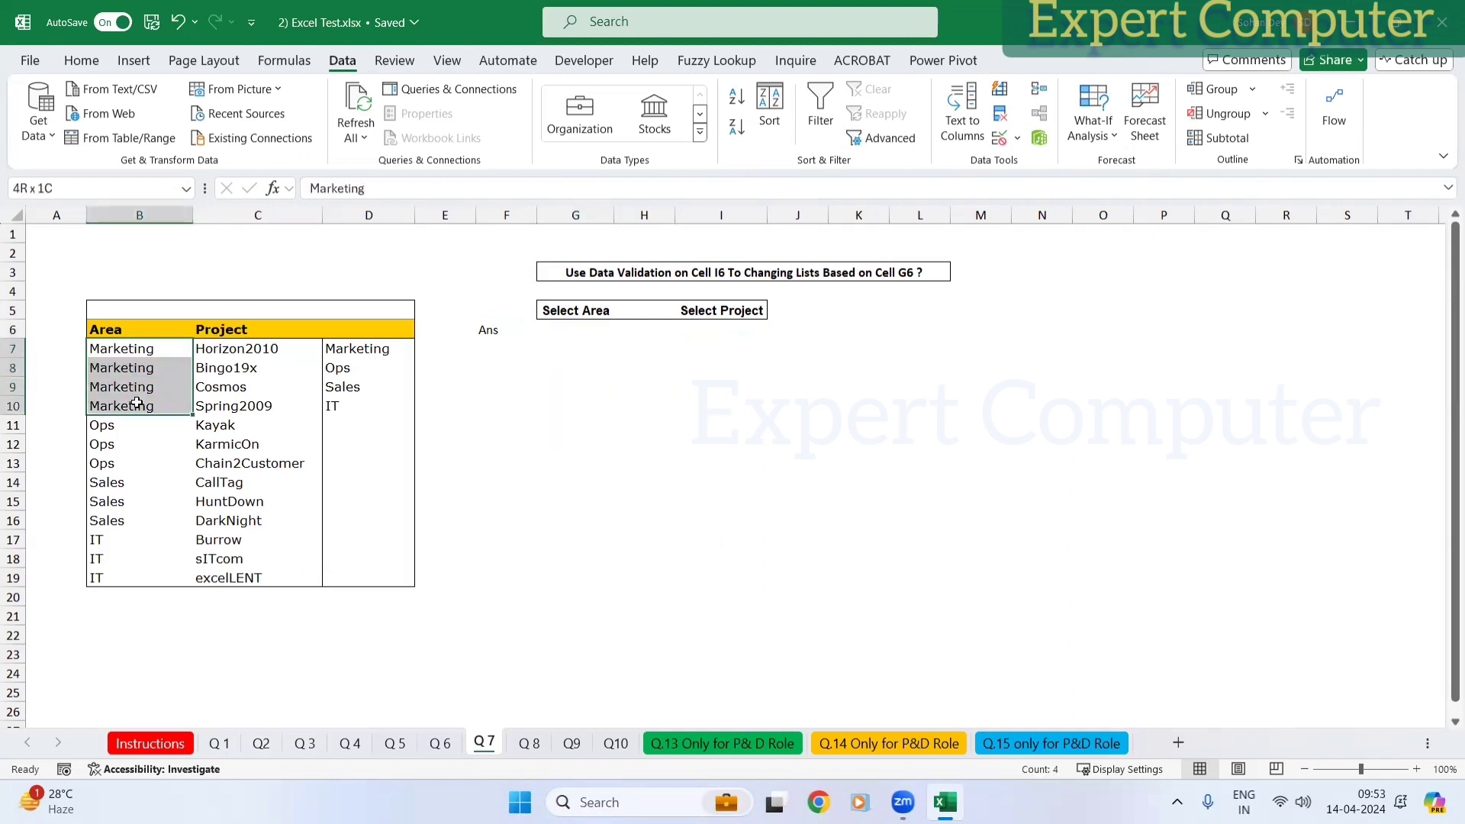
drag(239, 349, 233, 406)
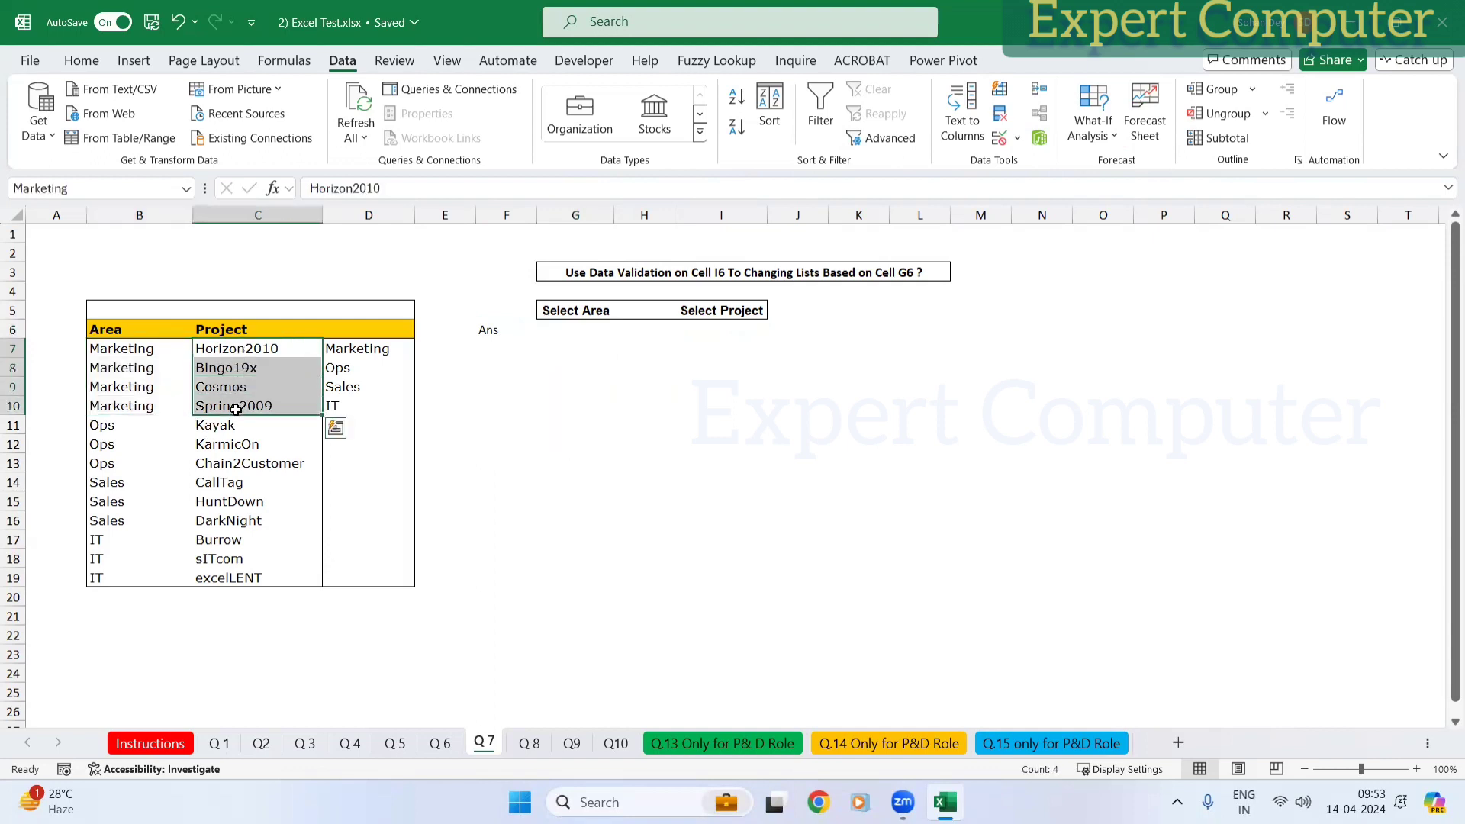
click(602, 564)
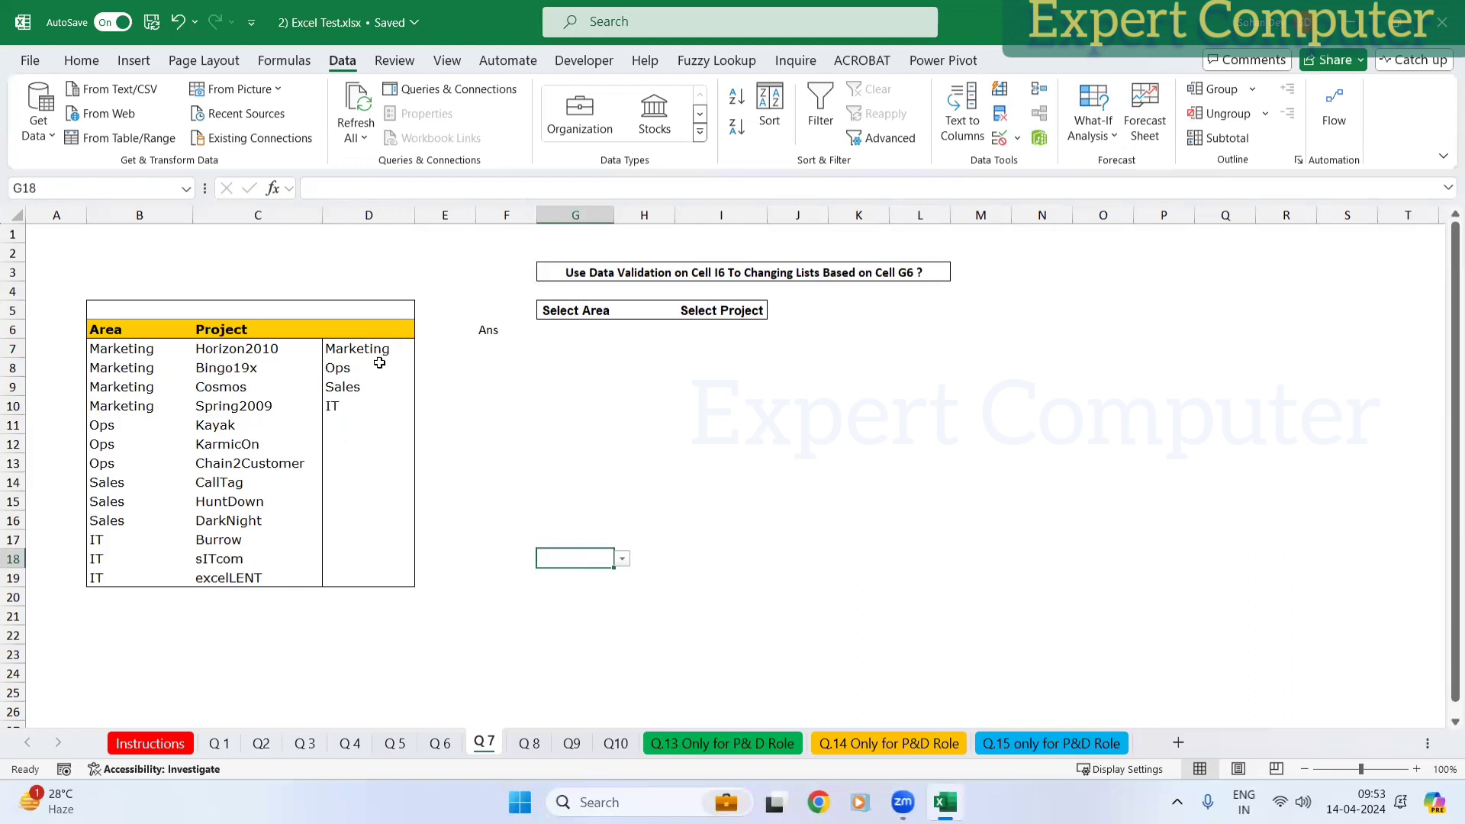
drag(267, 348, 260, 406)
click(284, 60)
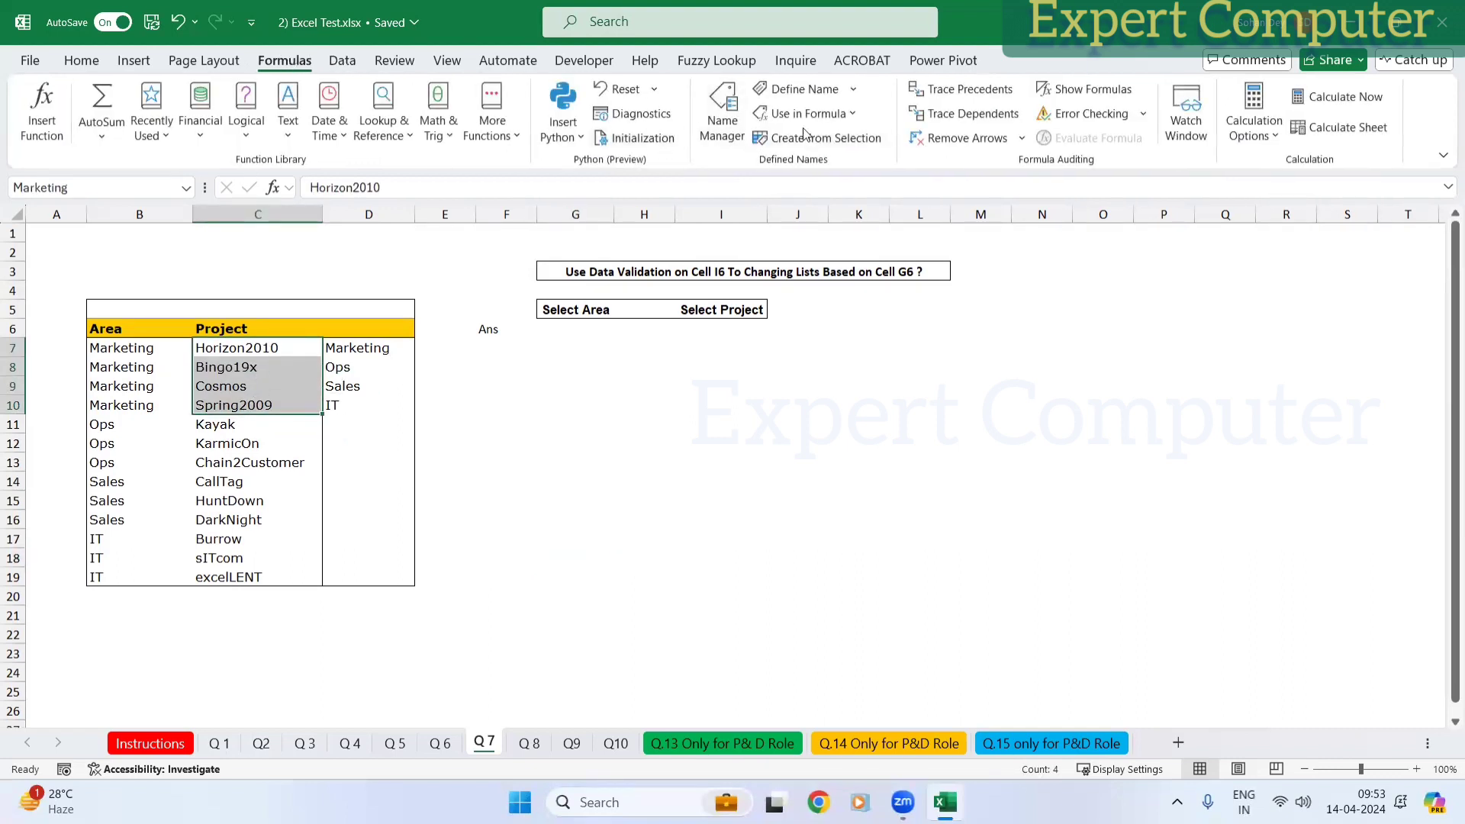
click(801, 89)
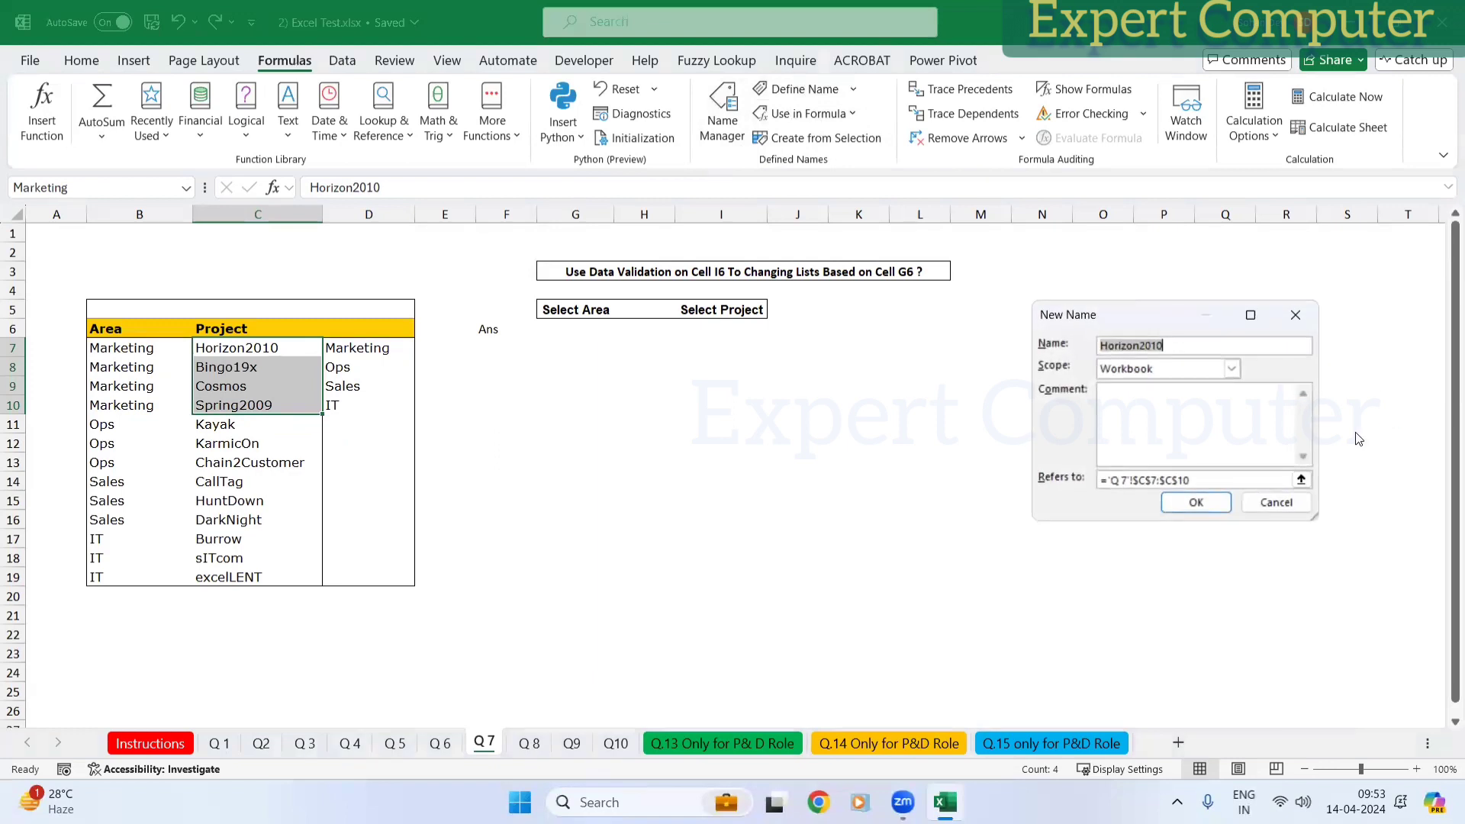
click(1309, 319)
Step: Delete the existing defined names Ops and Marketing in the Name Manager and close it
click(721, 114)
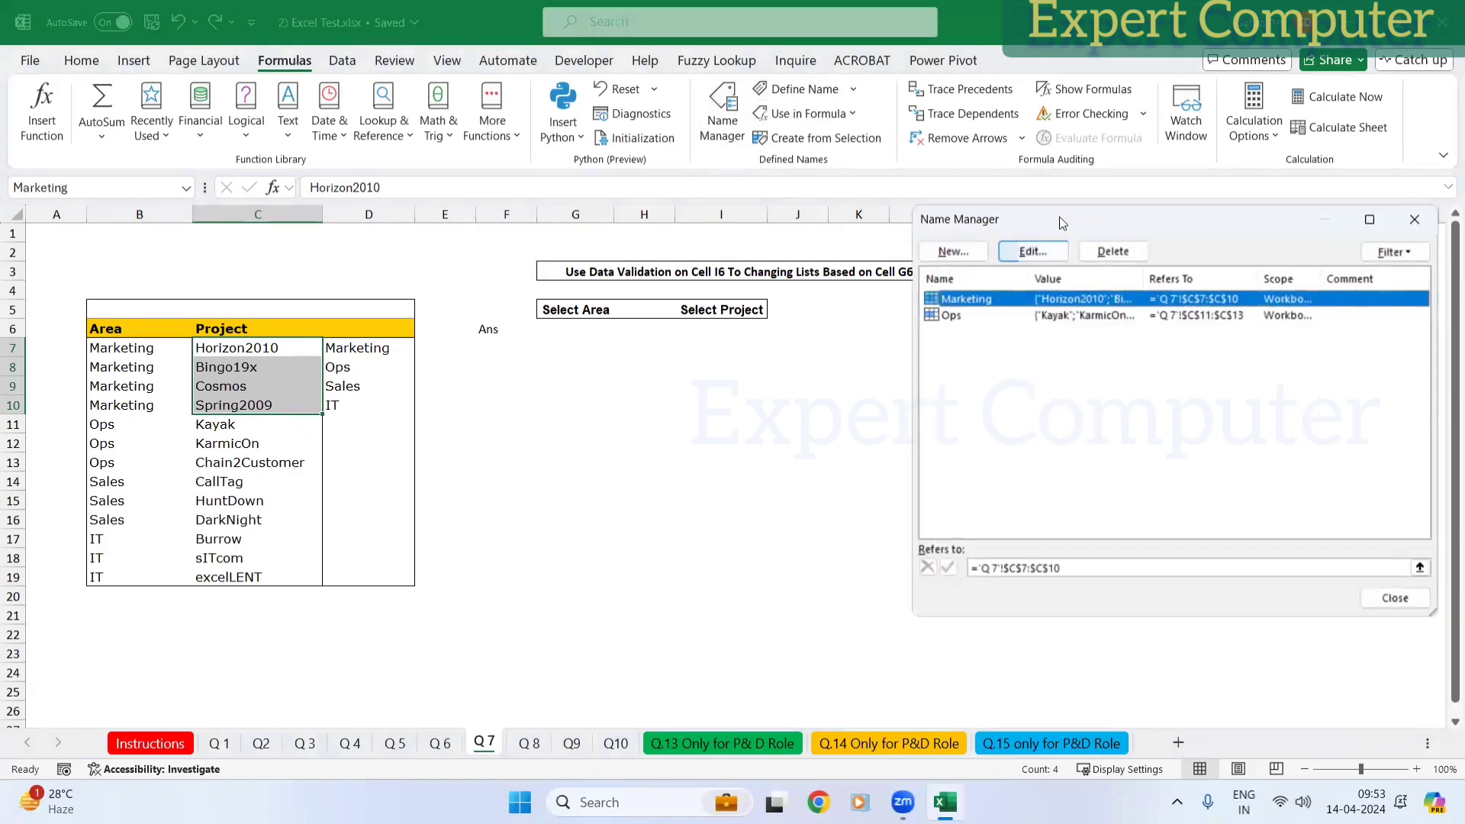
drag(1068, 218, 568, 218)
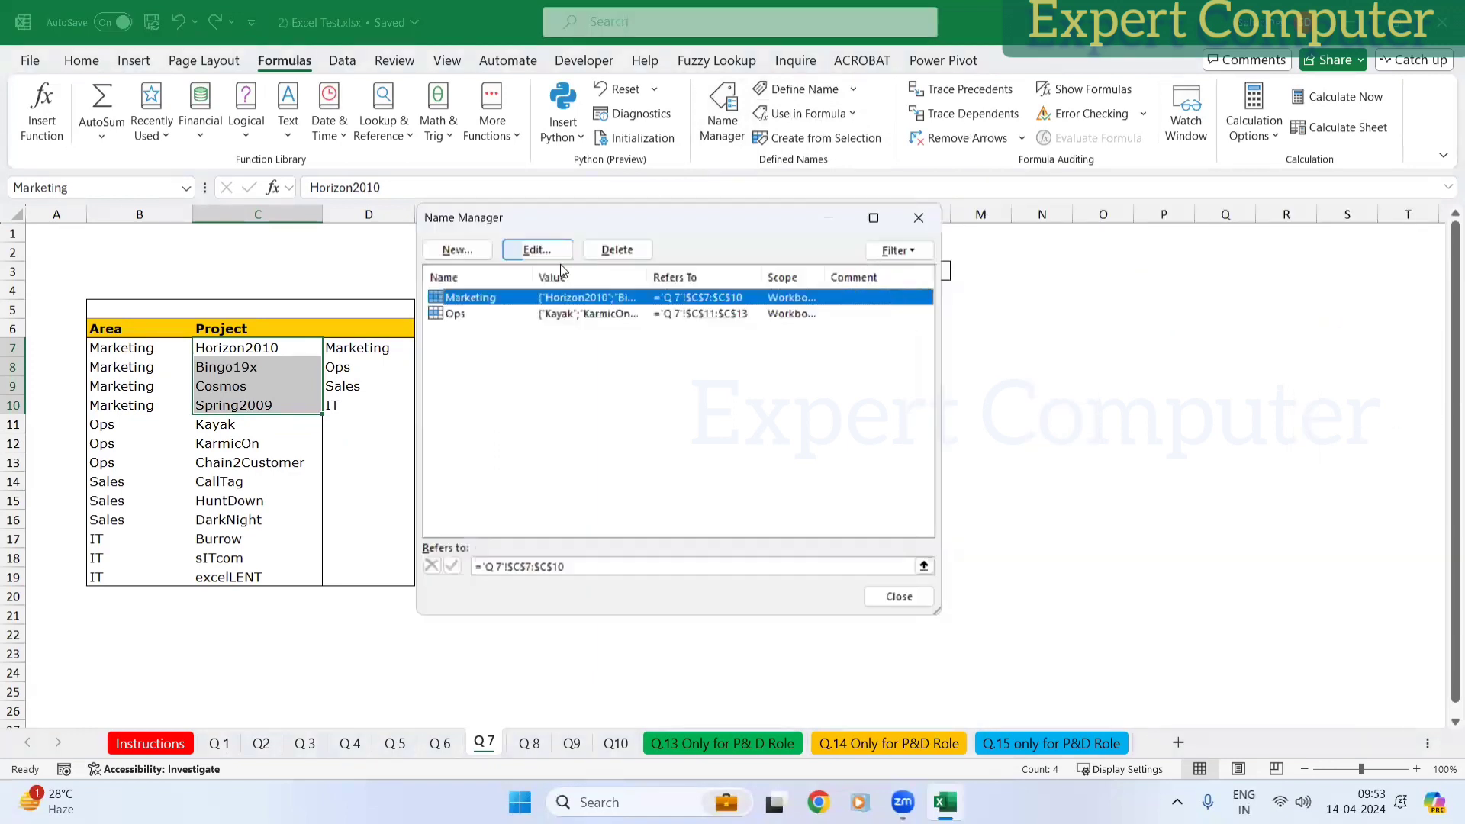
click(626, 312)
click(620, 251)
click(726, 461)
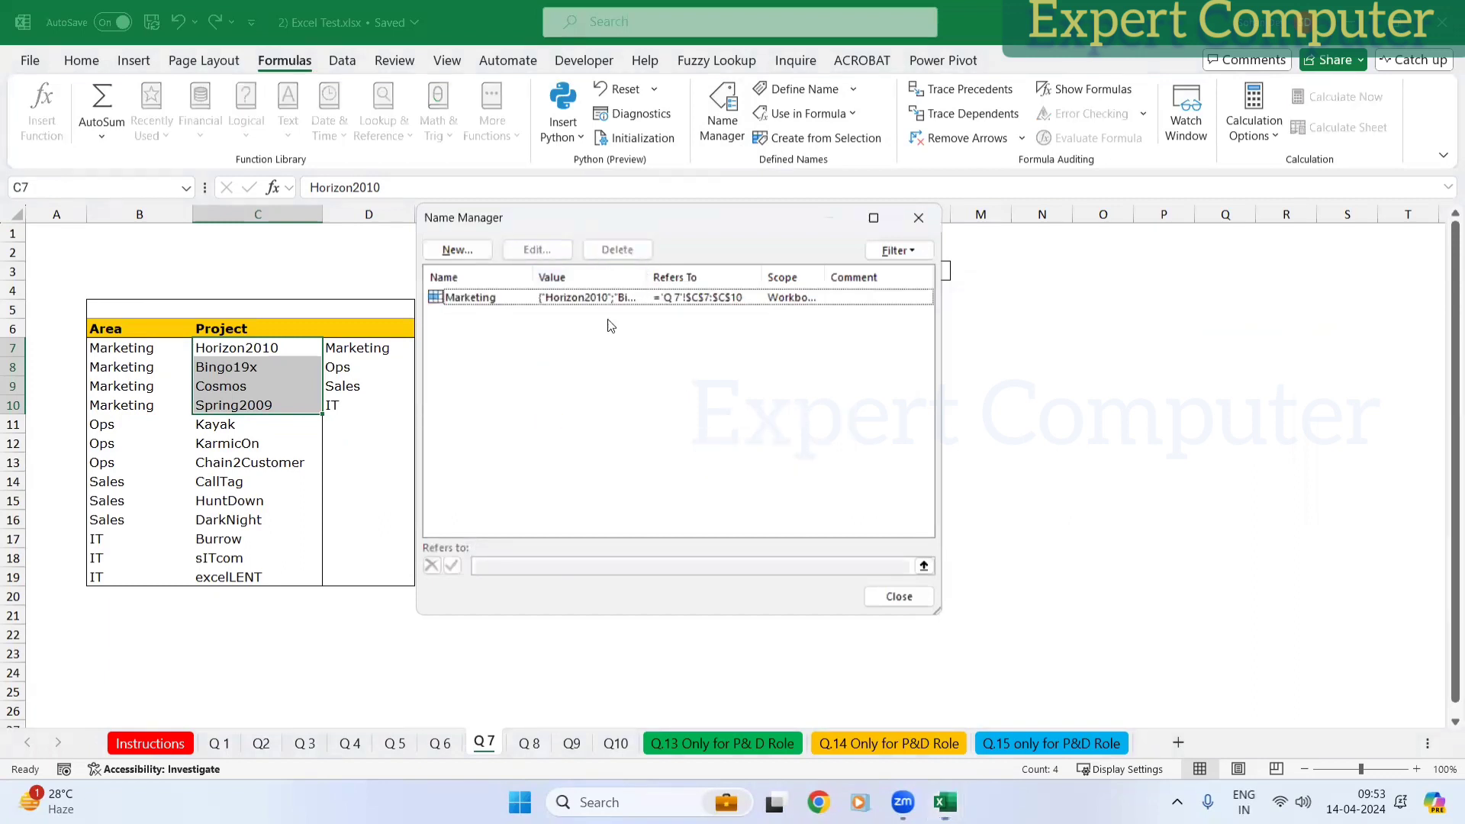
click(611, 296)
click(616, 249)
click(726, 461)
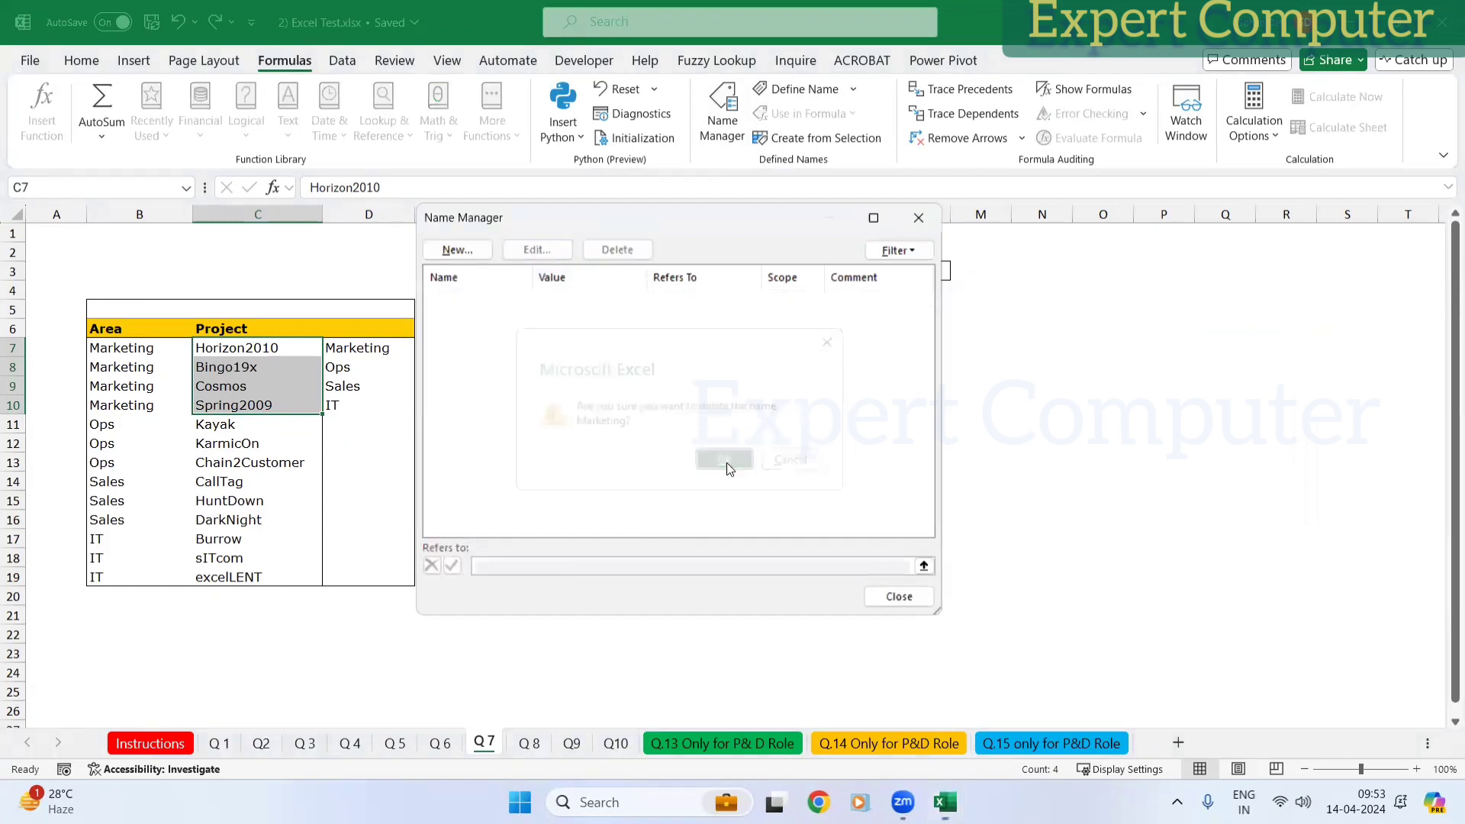
drag(811, 221, 941, 228)
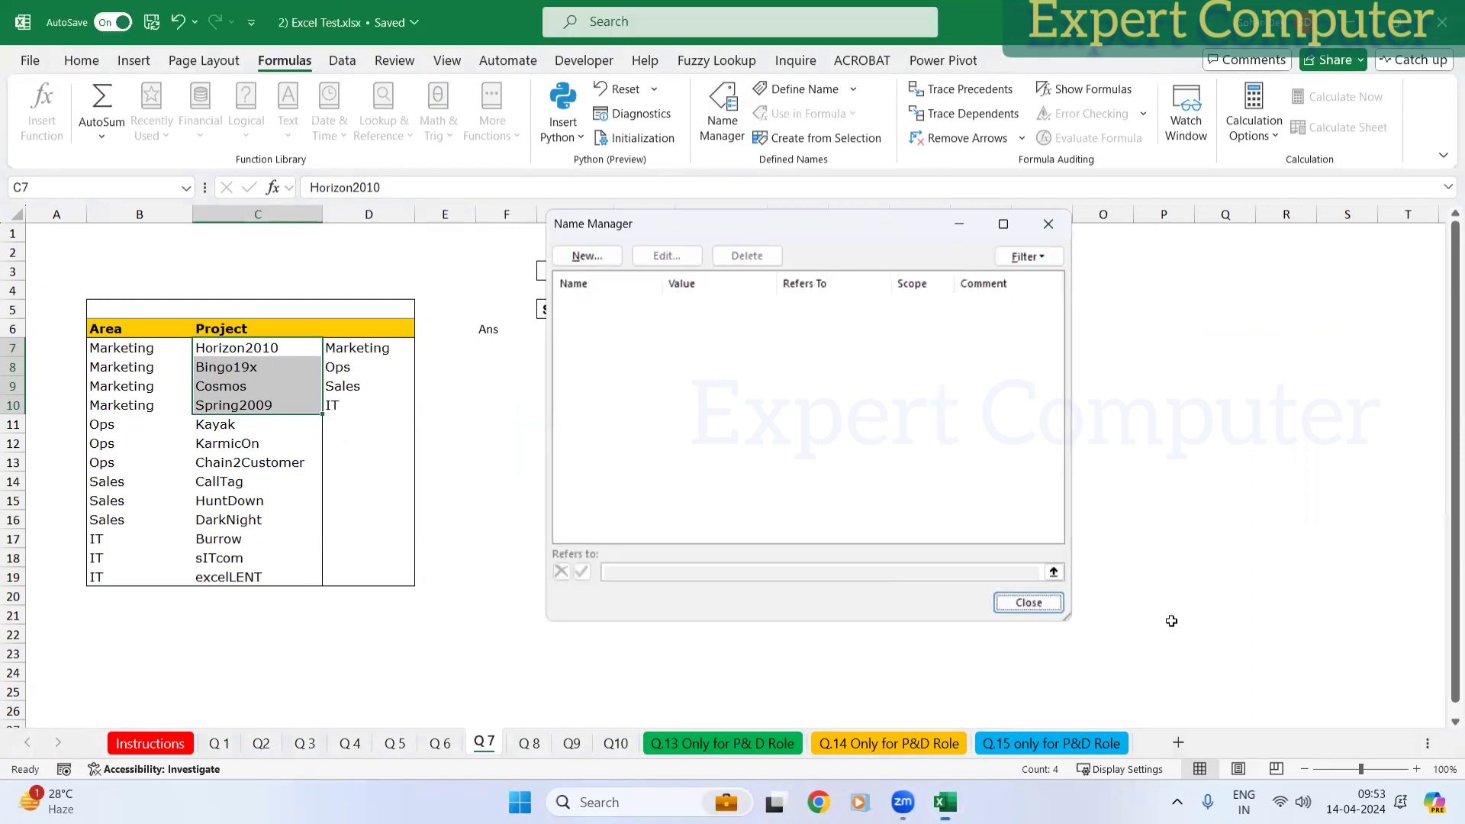
click(1028, 602)
Step: Name the Marketing project range C7:C10 as Marketing
click(578, 462)
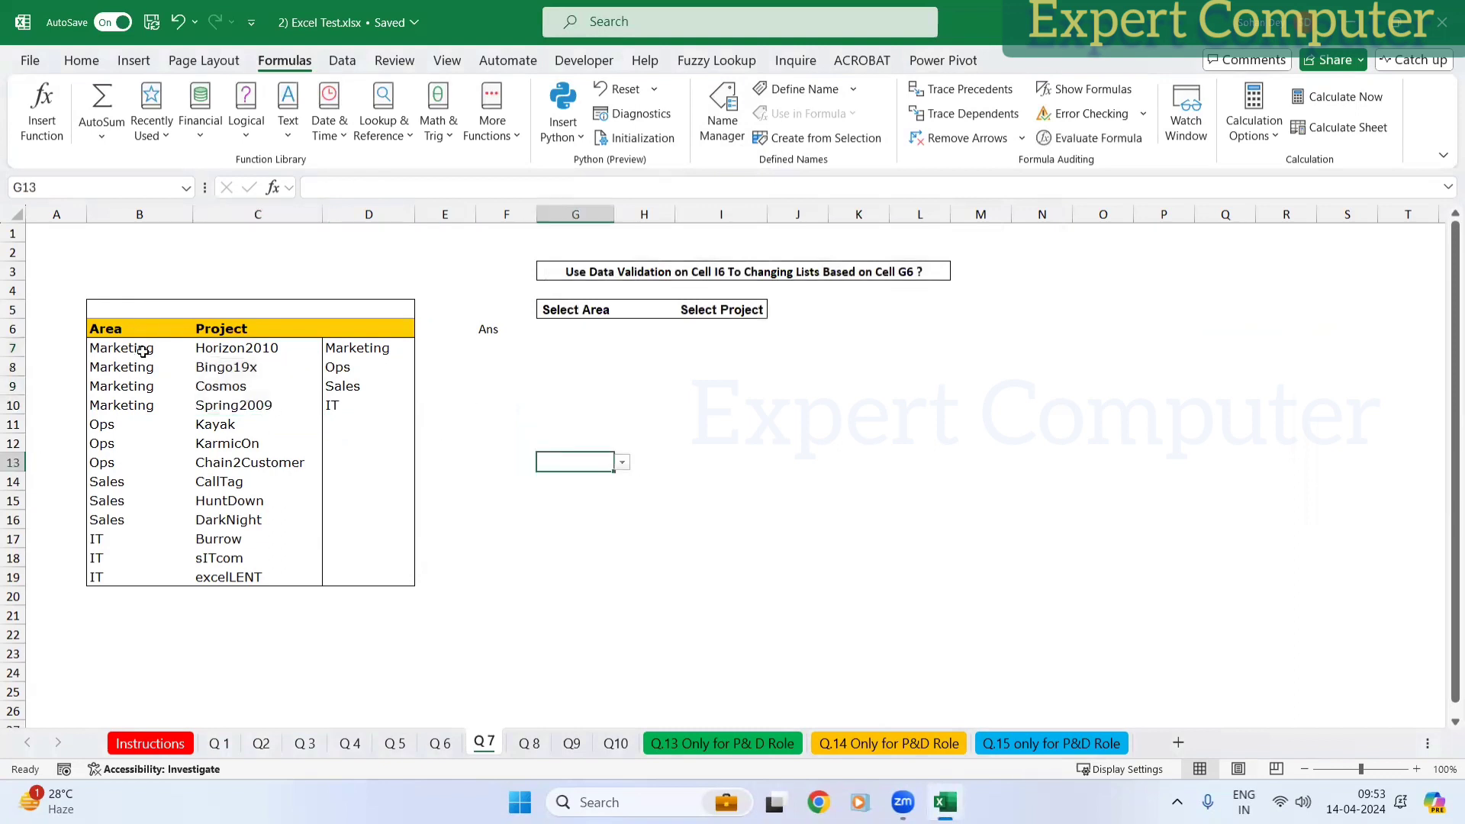
drag(142, 351, 145, 406)
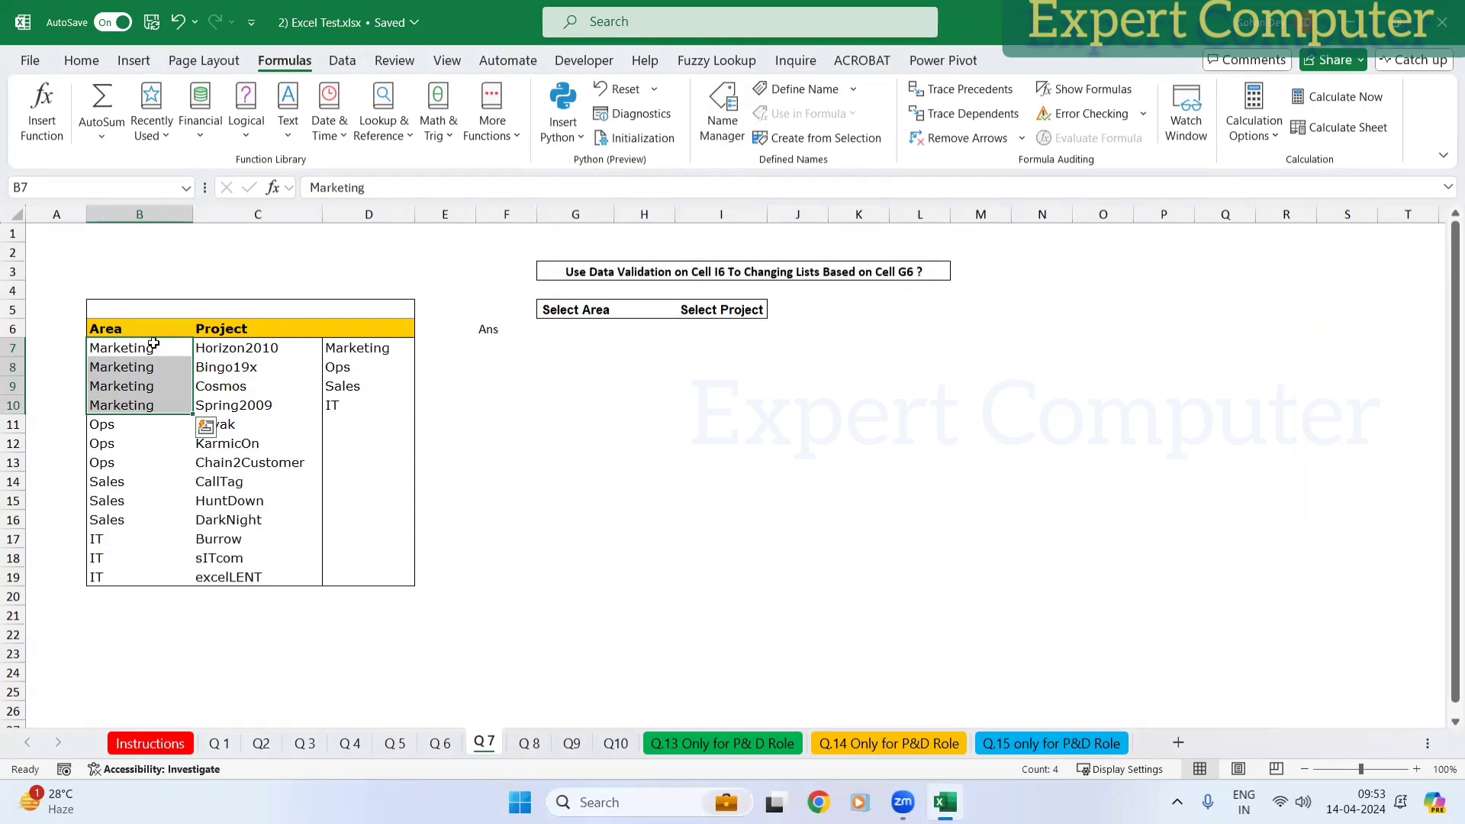
drag(153, 344, 157, 405)
drag(228, 347, 238, 404)
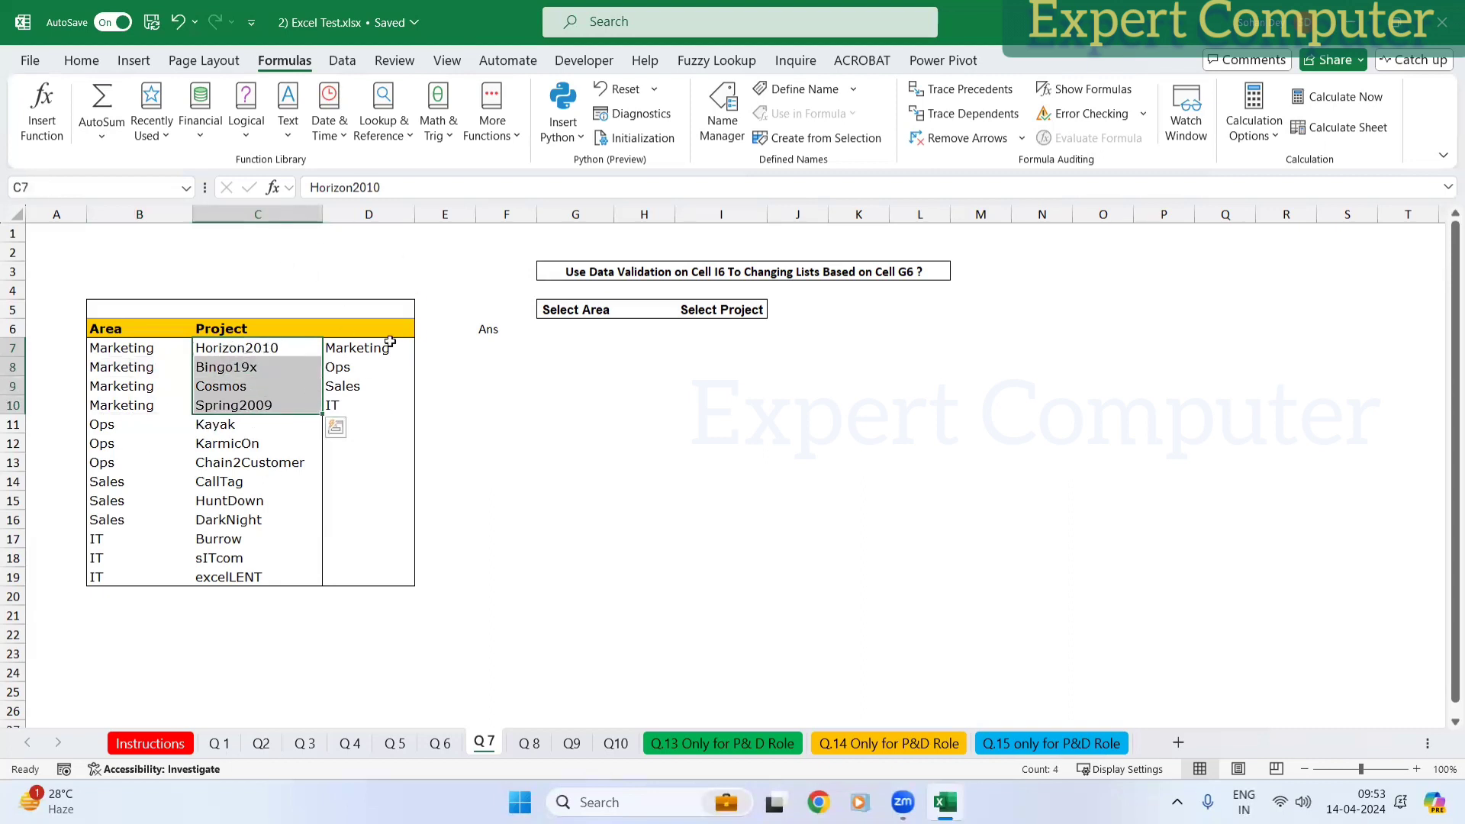
click(52, 189)
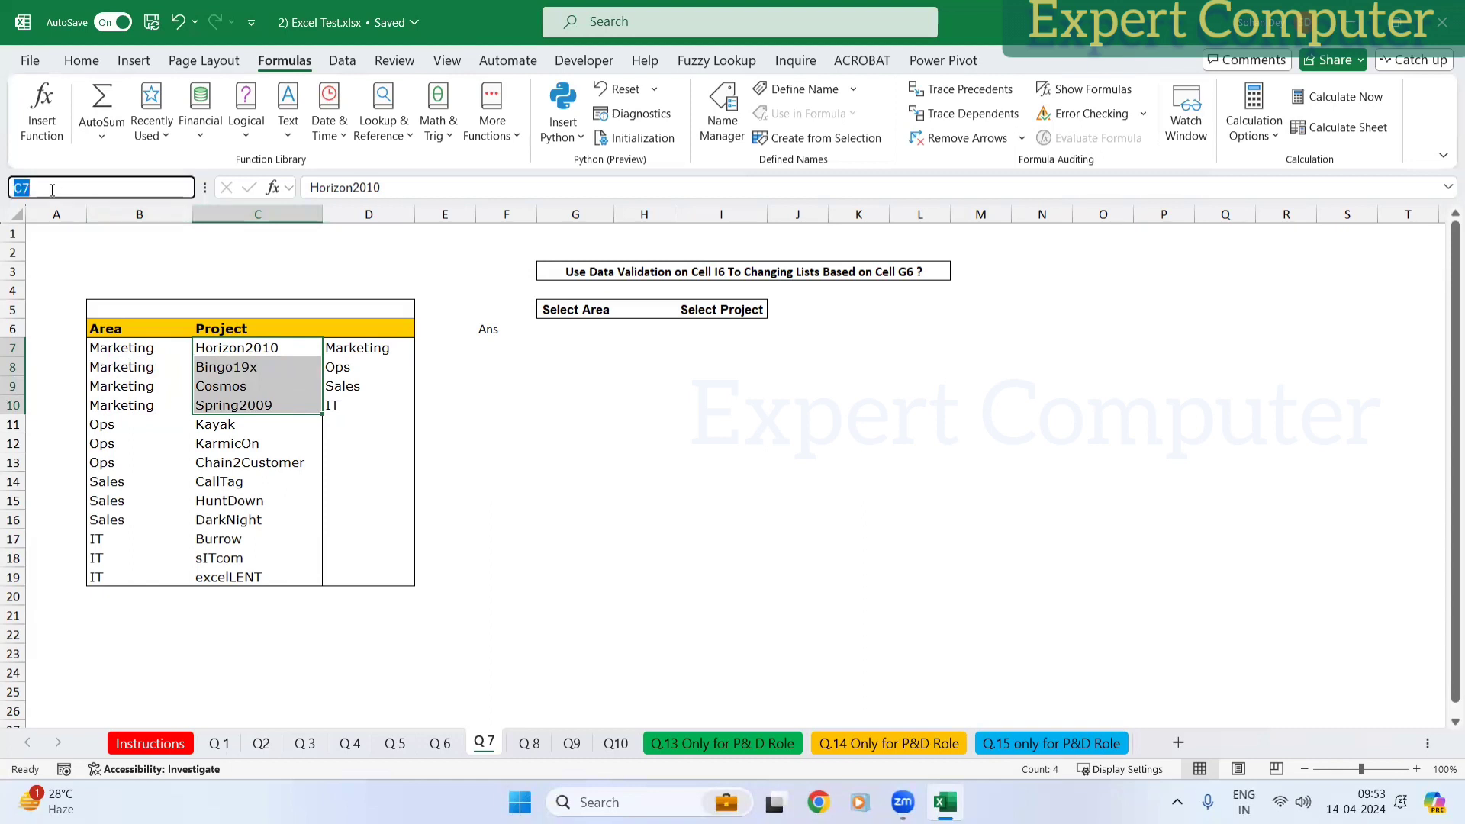
text(Marketing)
key(Return)
Step: Compare the Marketing area entries in B7:B10 with their projects in C7:C10 and check that range's name
click(153, 349)
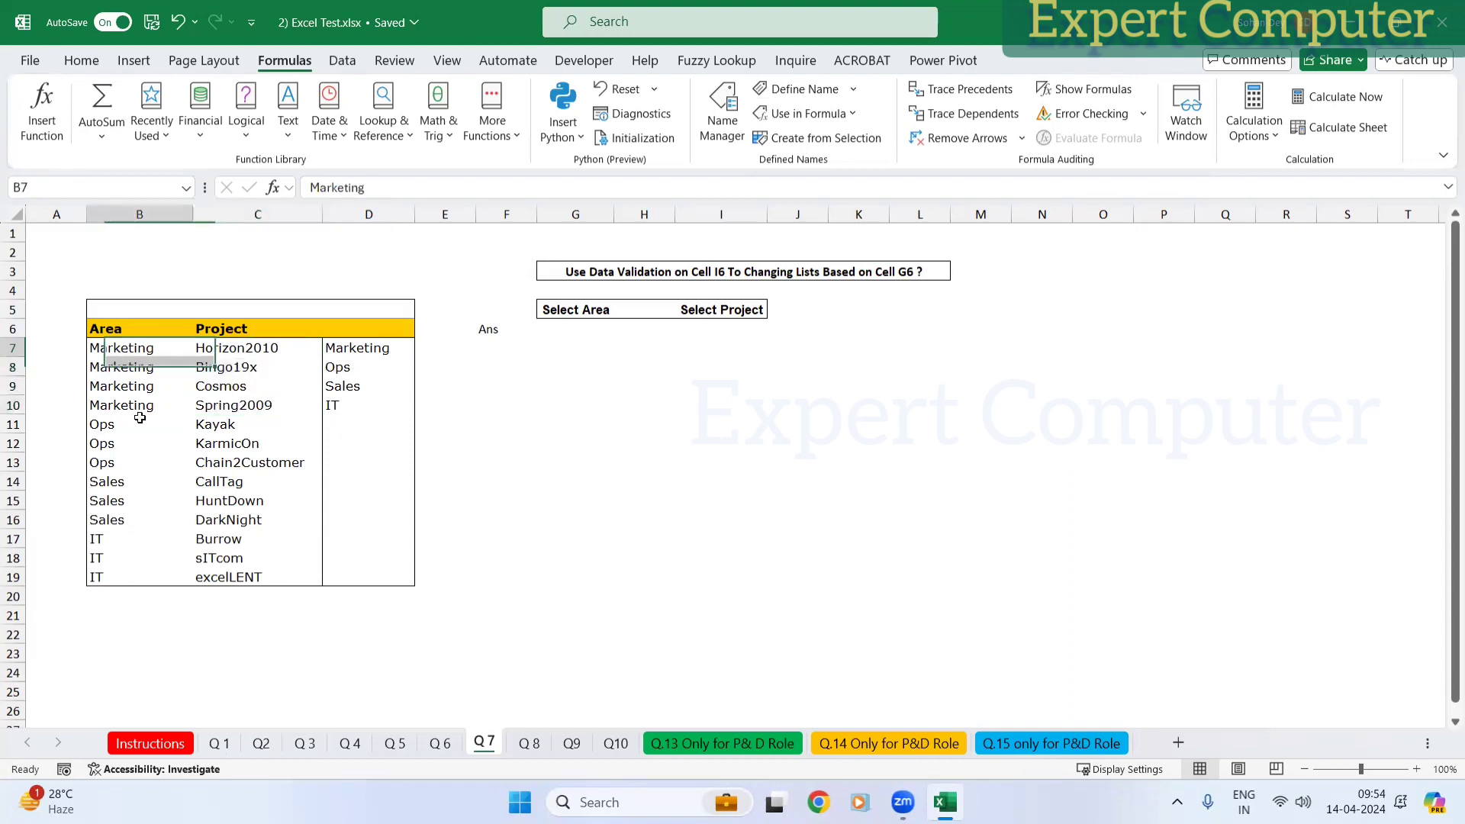
drag(140, 418, 140, 406)
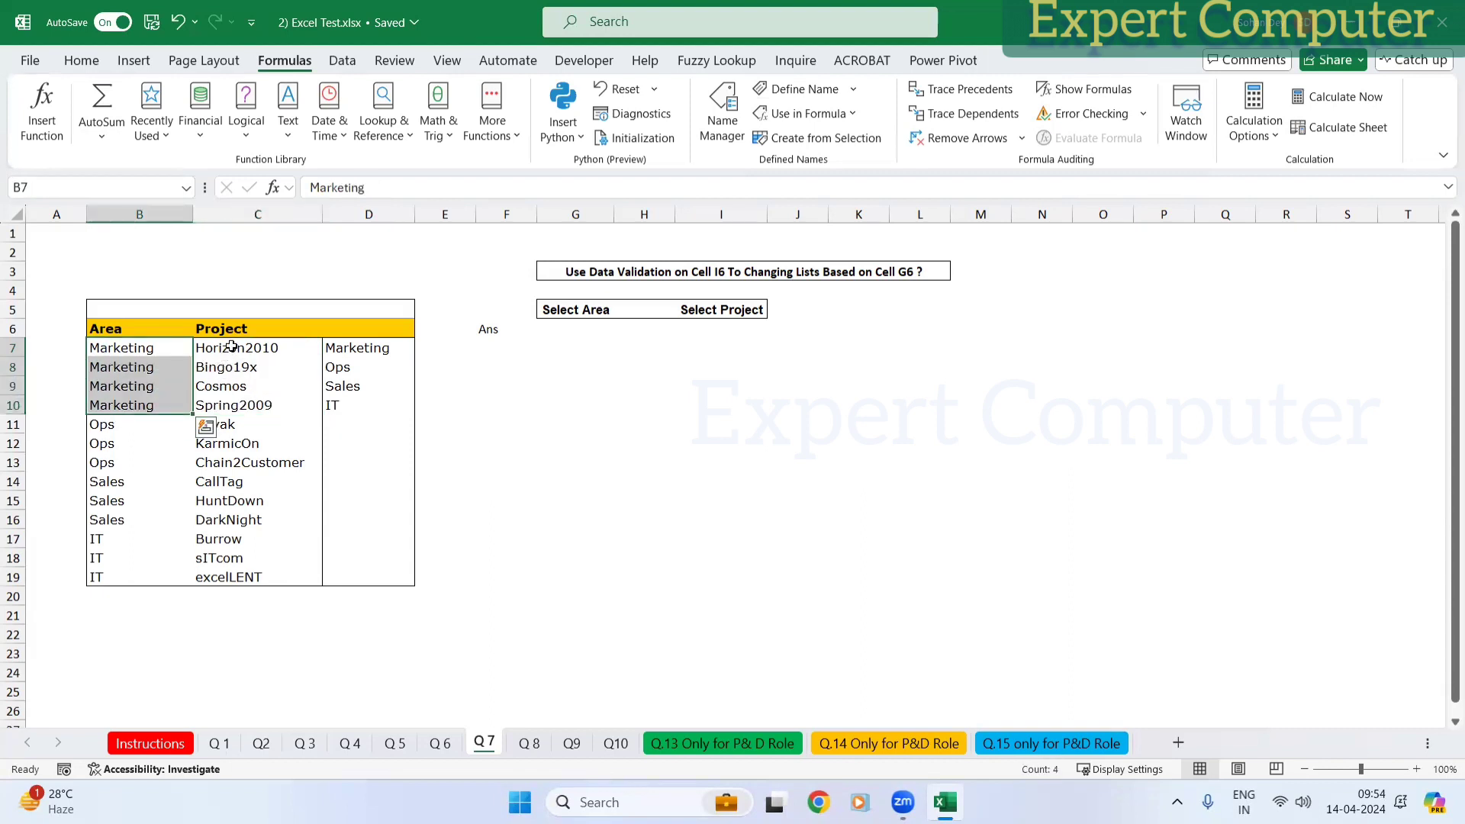
drag(232, 347, 231, 406)
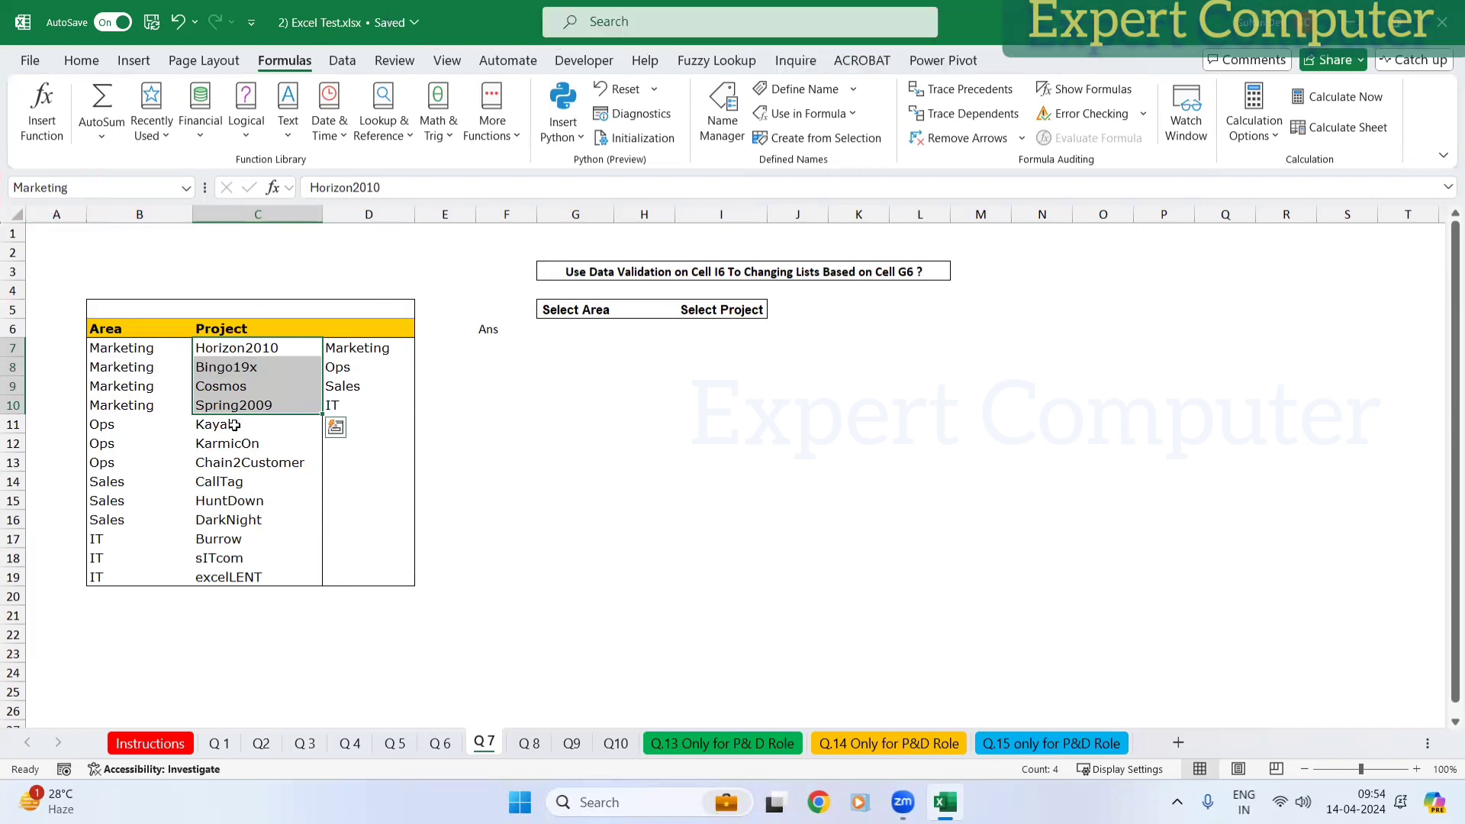
Step: Name the Ops project range C11:C13 as Ops
drag(290, 423, 291, 462)
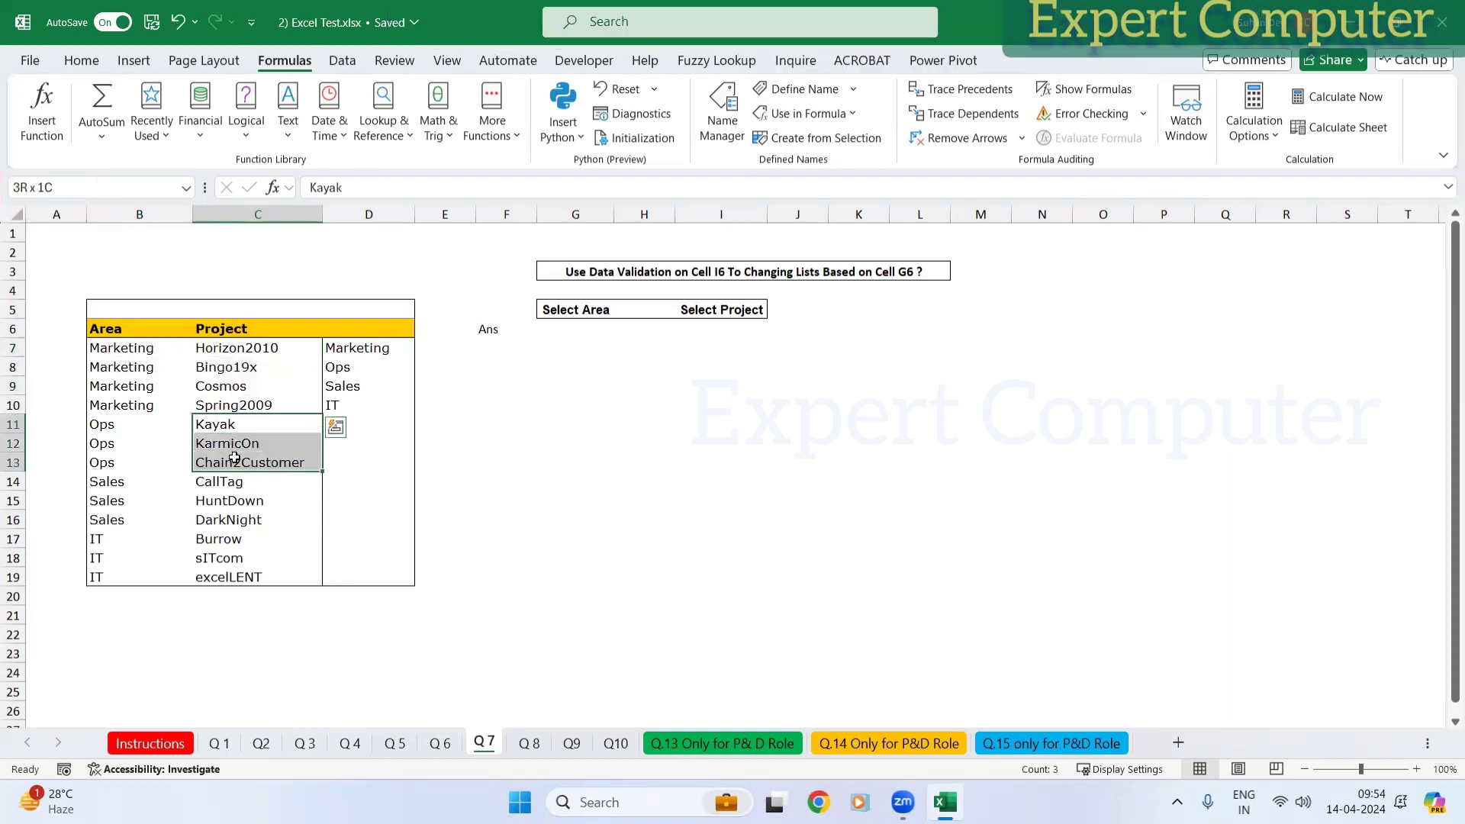
click(53, 192)
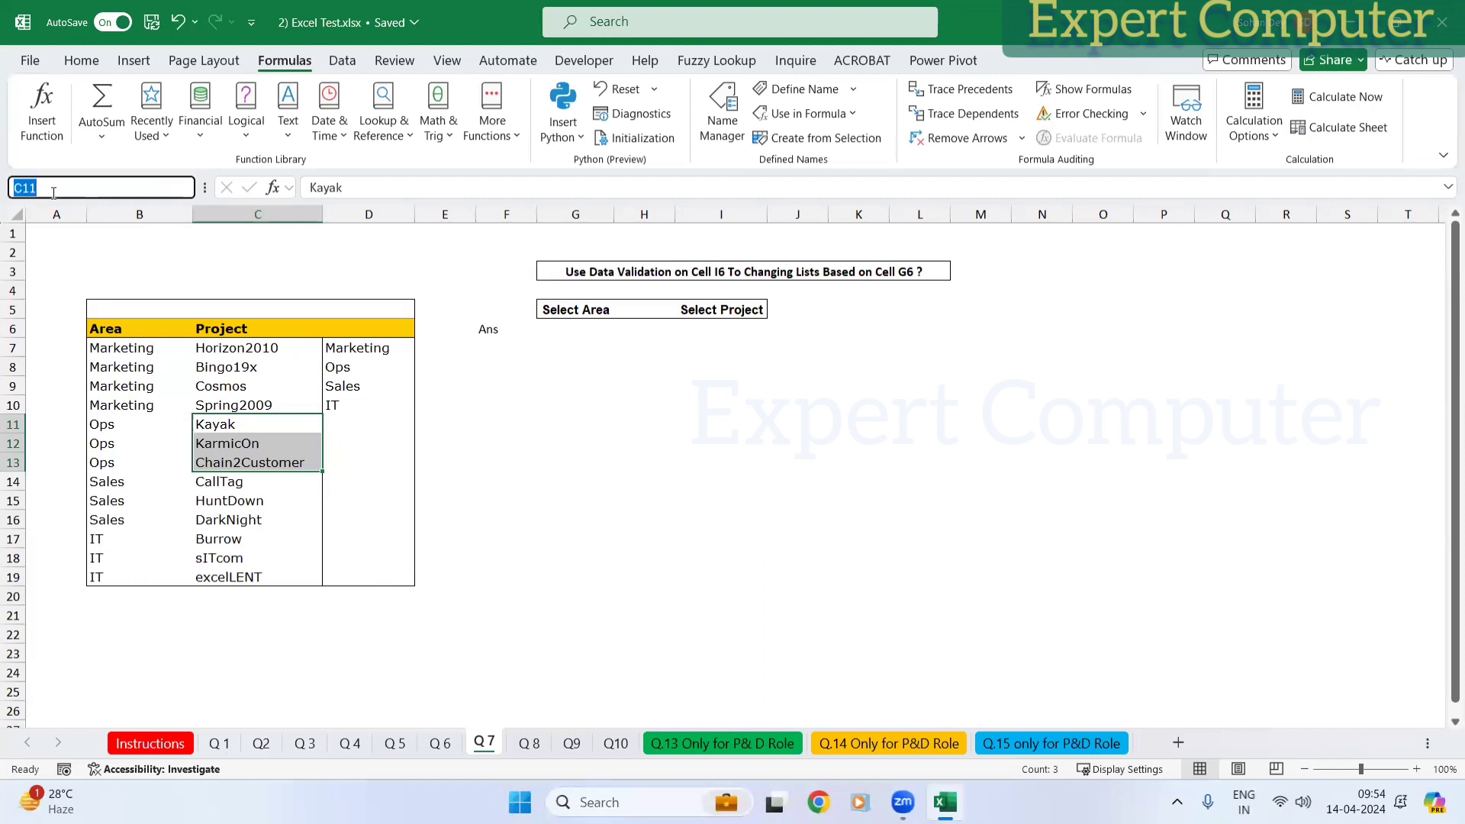
text(OPs)
key(Return)
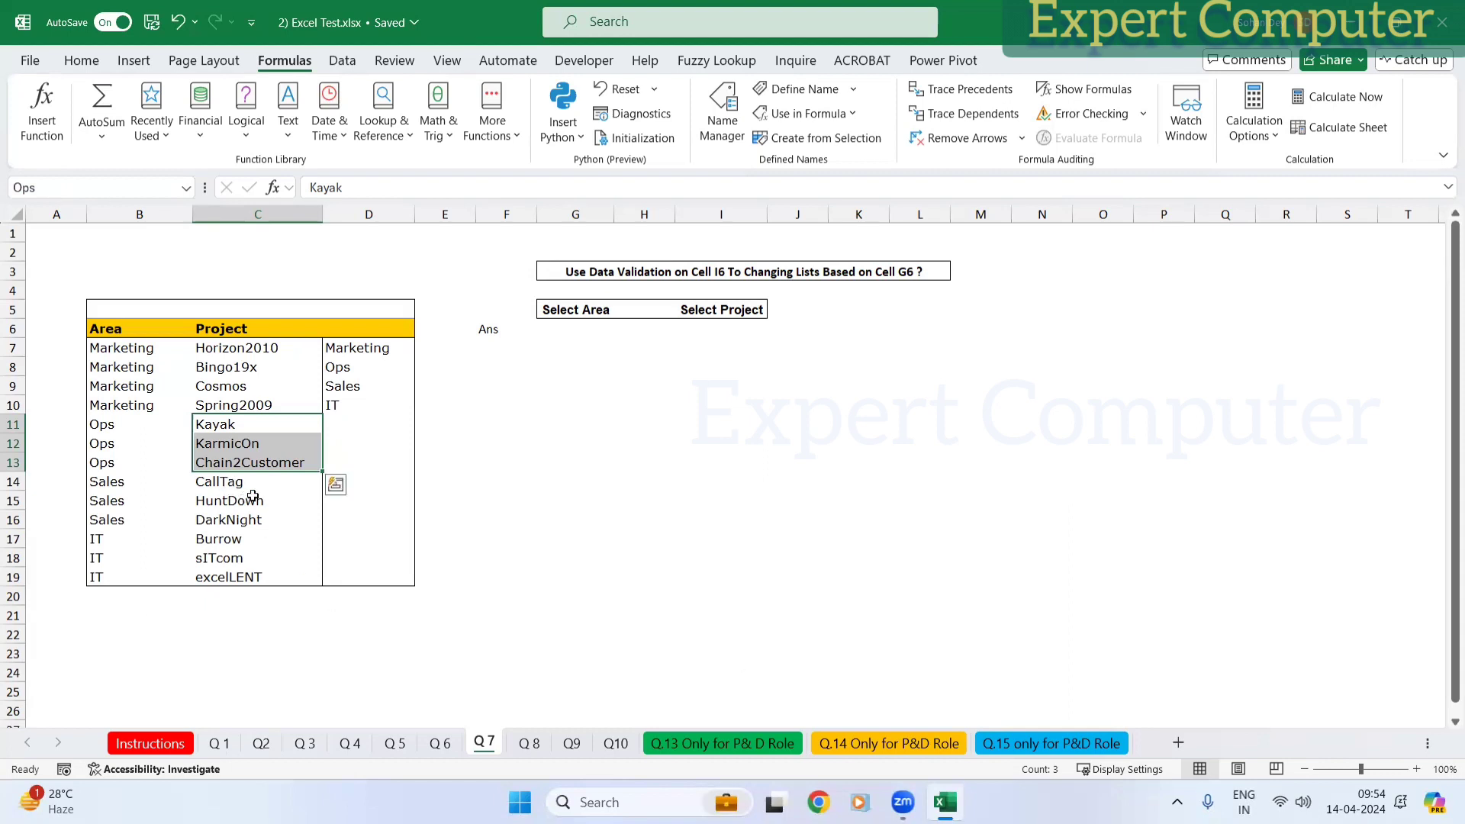
click(722, 114)
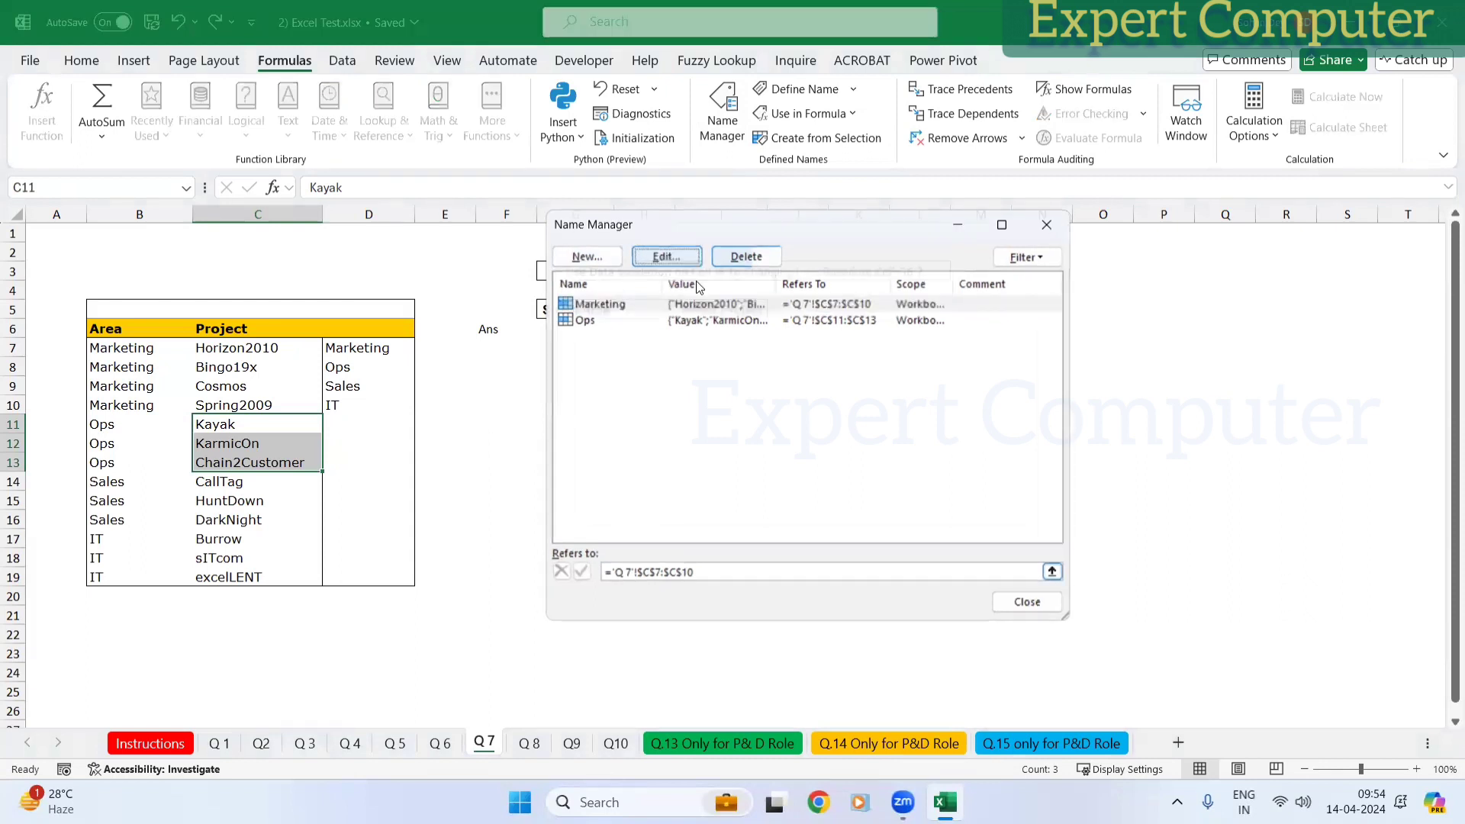
click(656, 258)
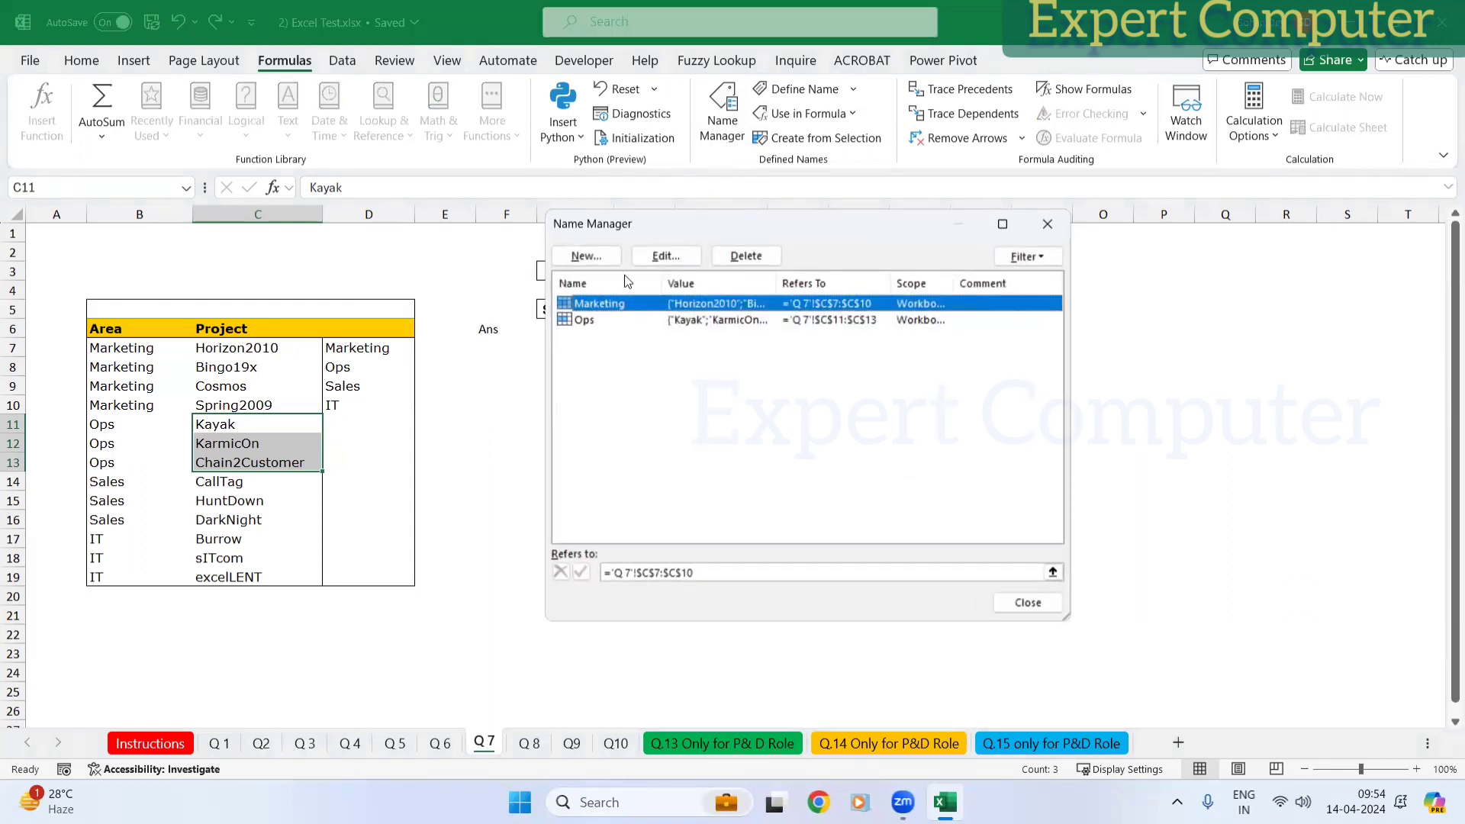
click(586, 256)
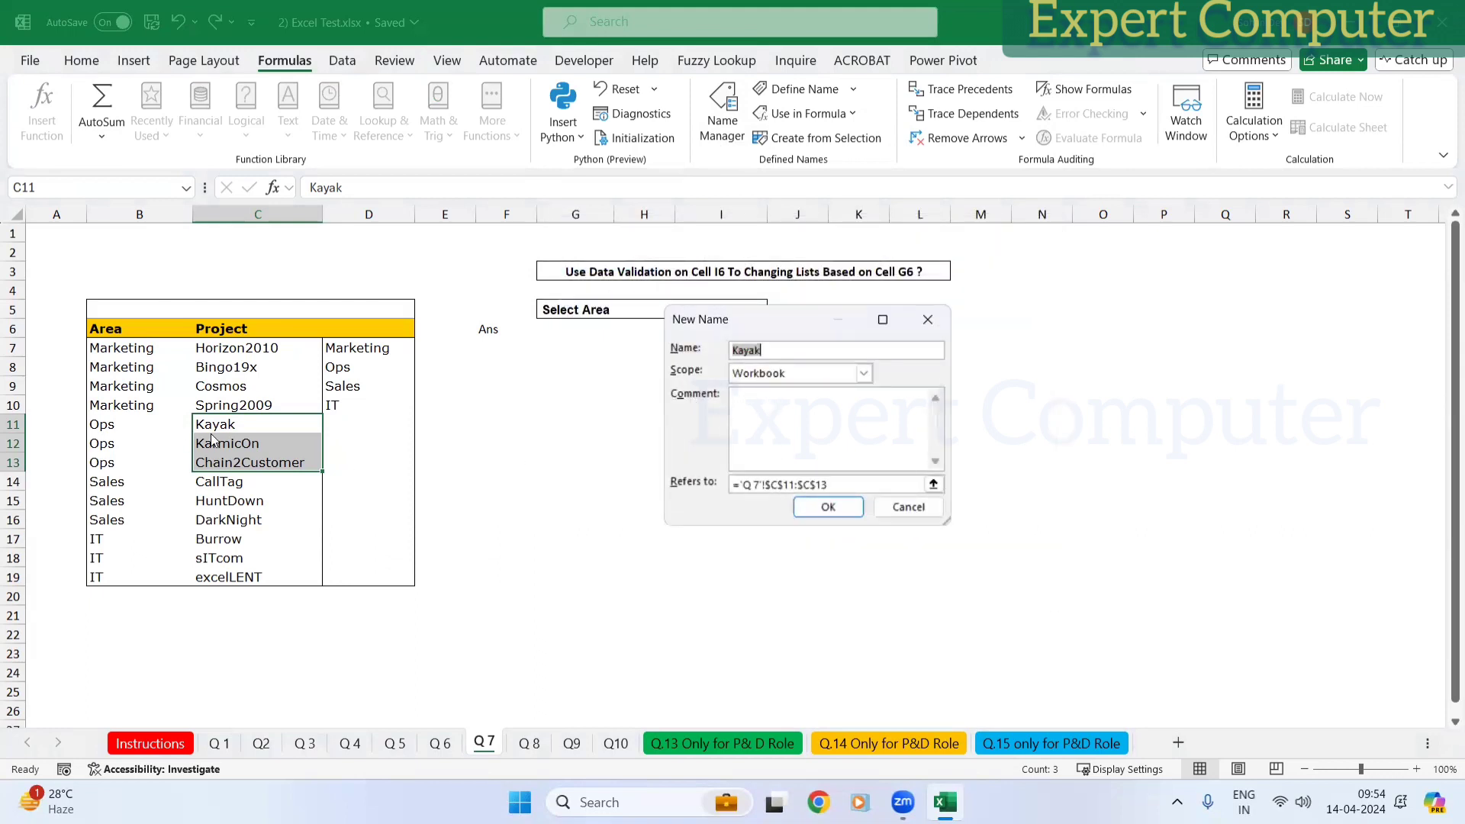
text(Ops)
key(Return)
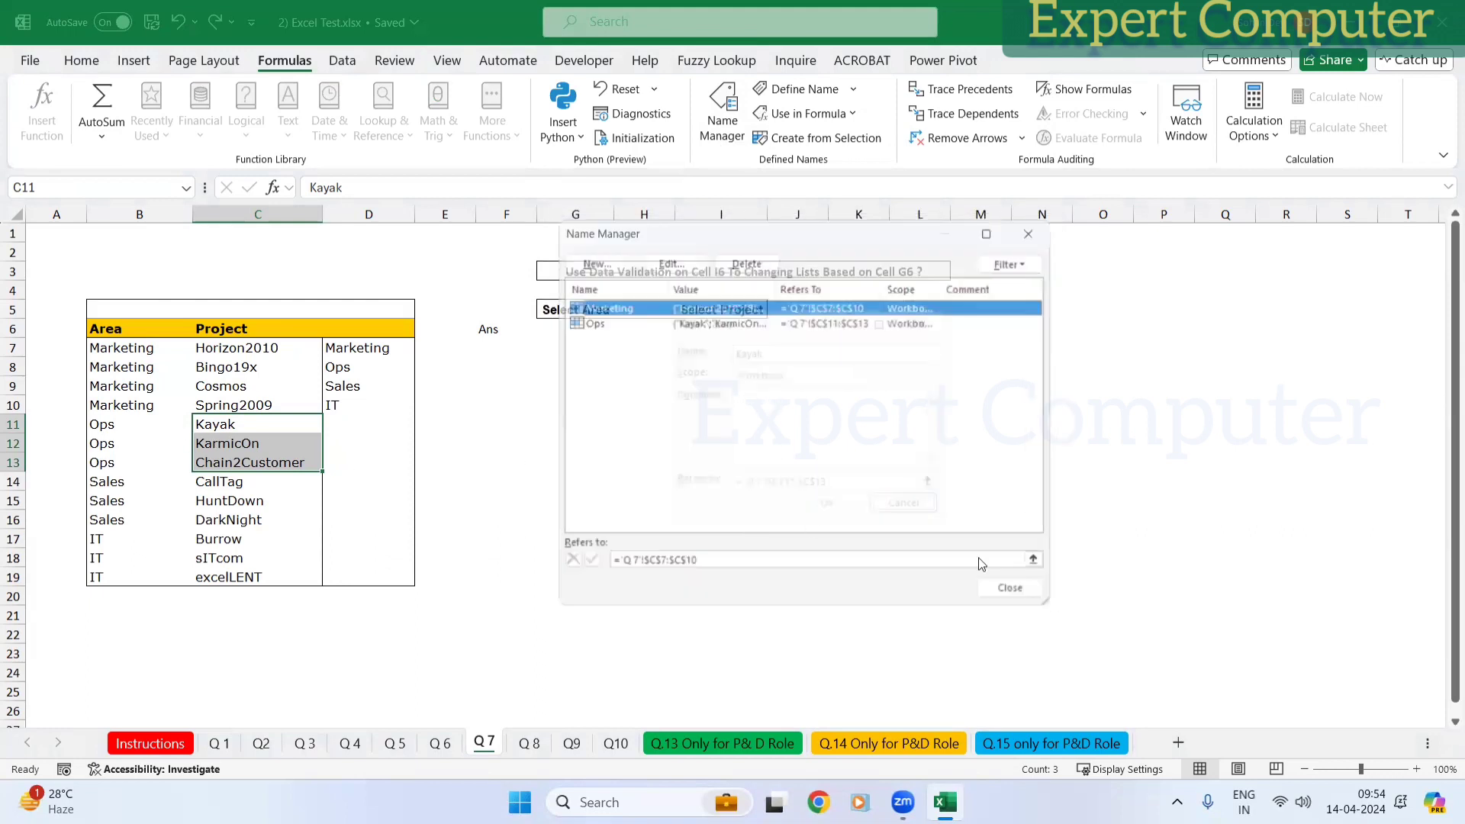
click(1027, 603)
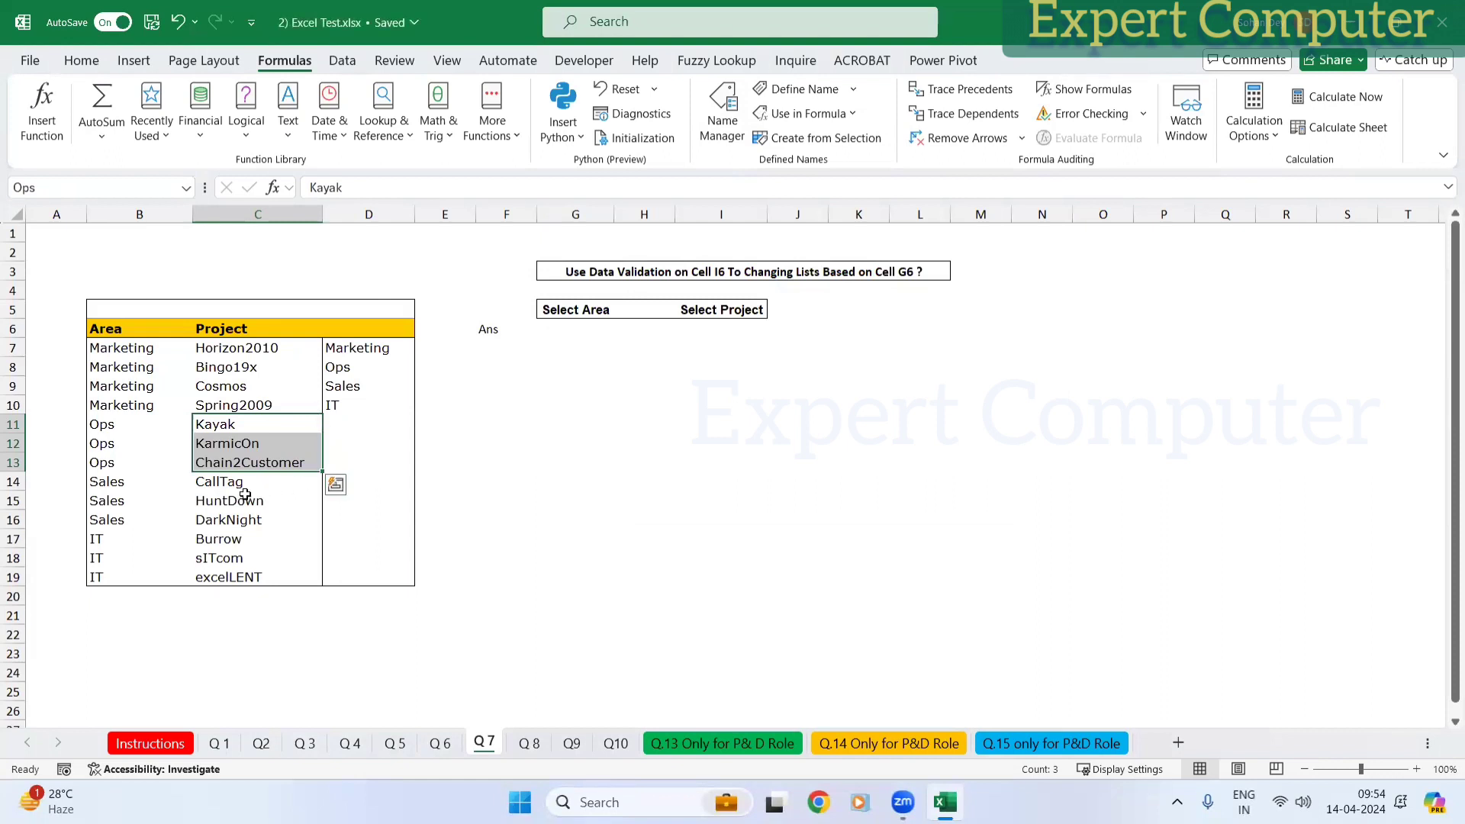
Step: Name the Sales project range C14:C16 as Sales
drag(238, 482, 229, 521)
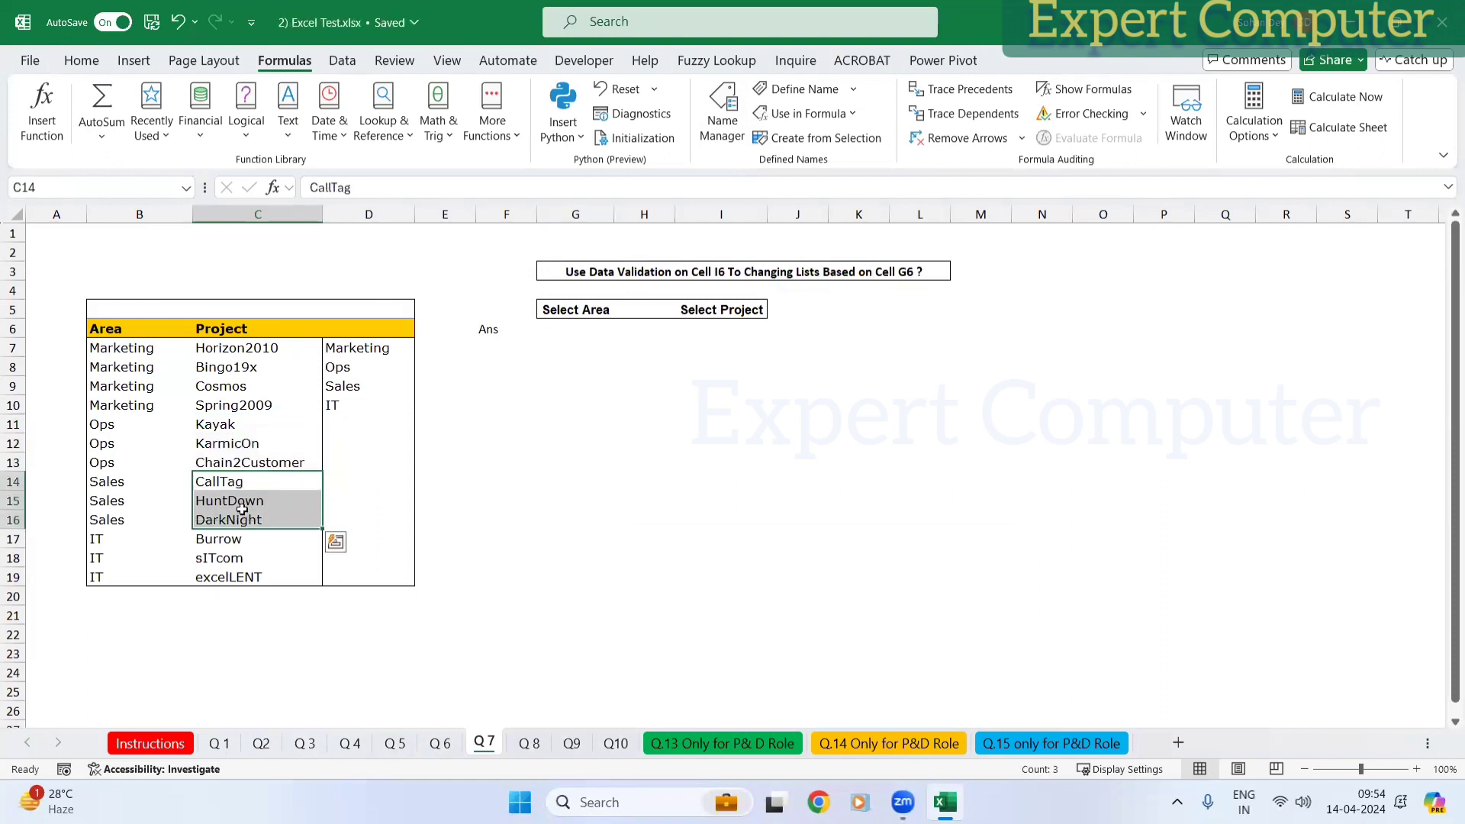
click(56, 191)
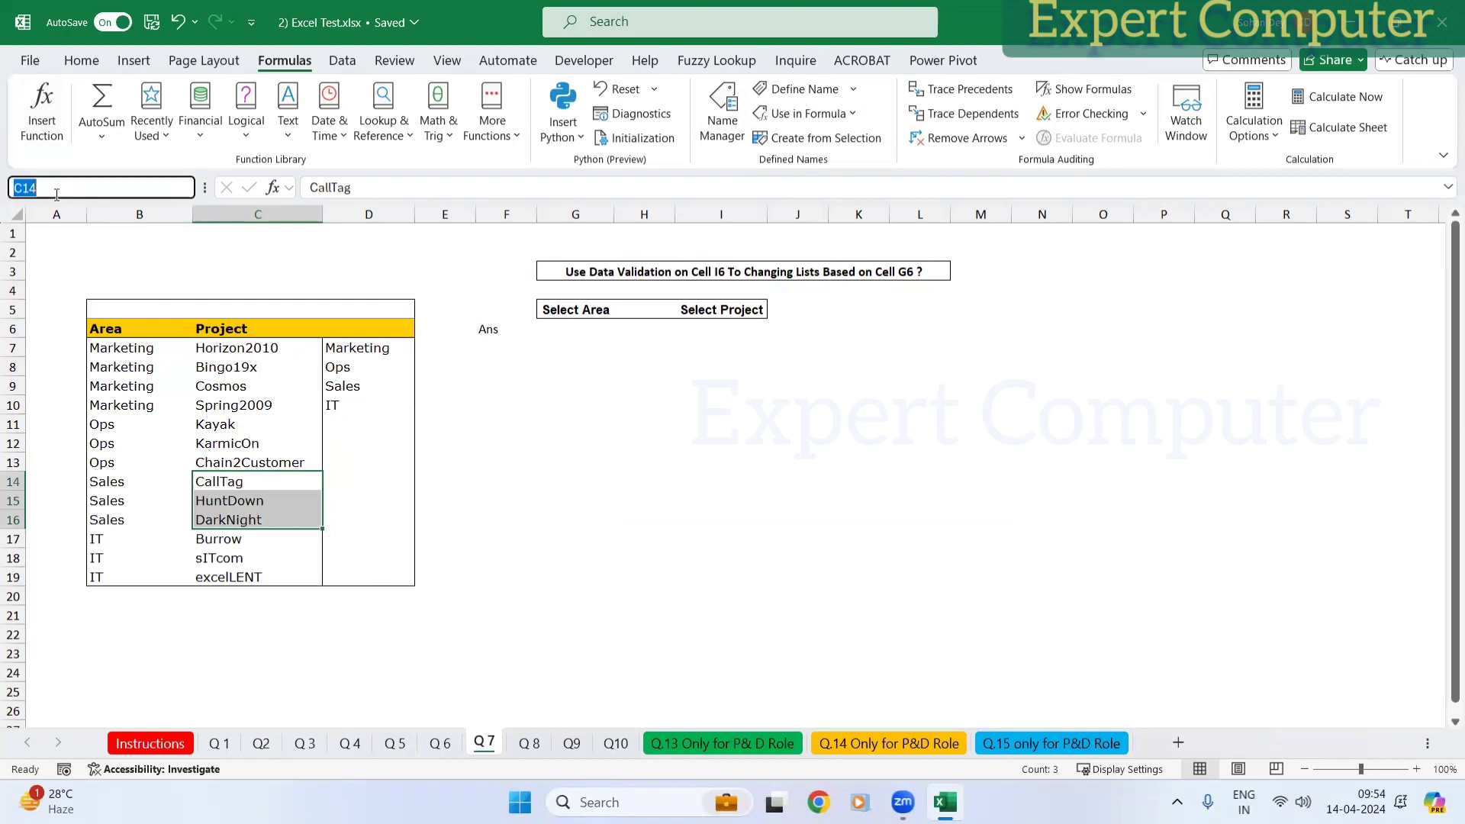
text(Sales)
key(Return)
Step: Name the IT project range C17:C19 as IT
drag(238, 544, 233, 577)
click(84, 191)
key(BackSpace)
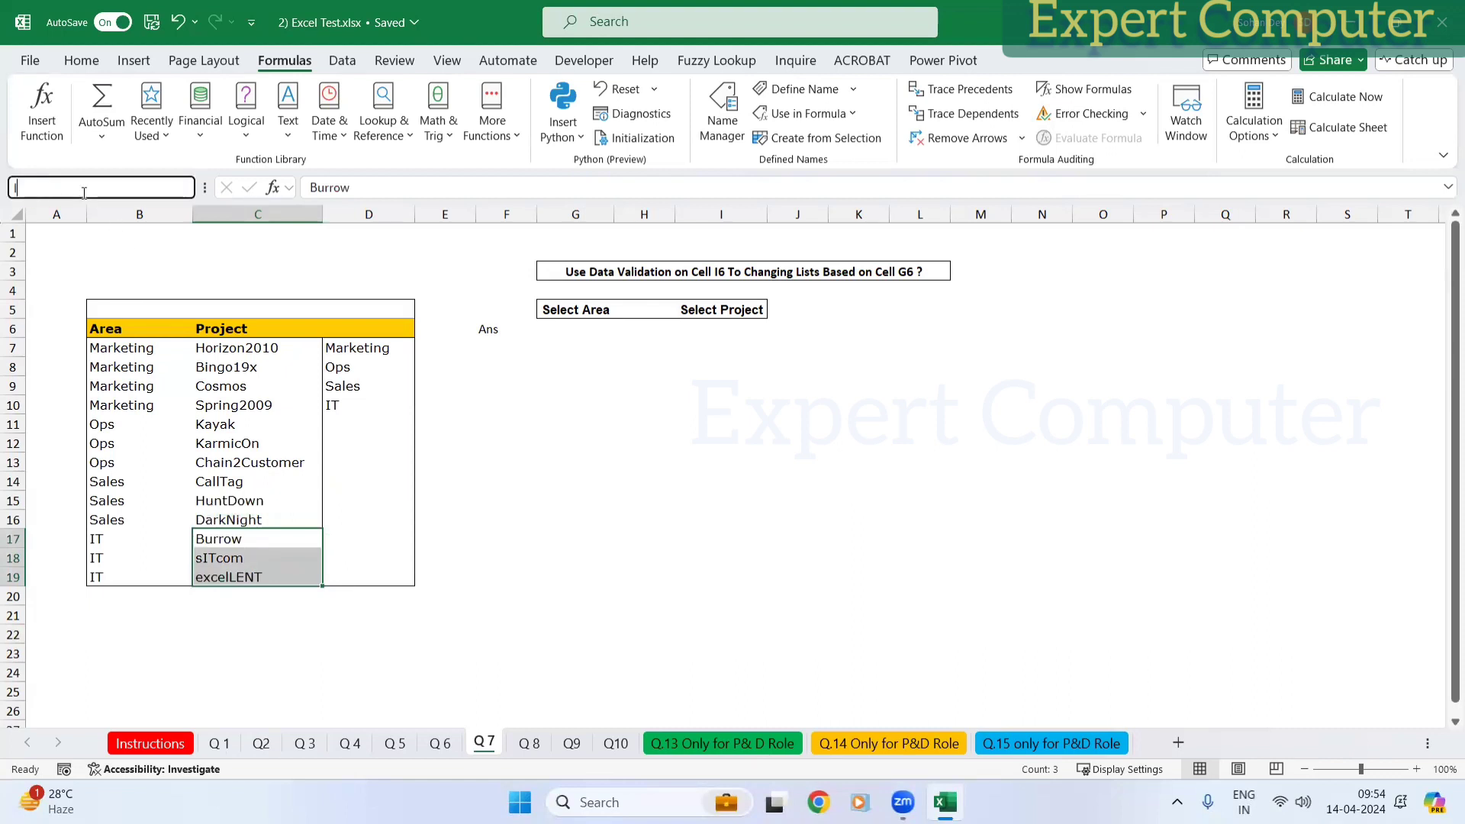
key(Return)
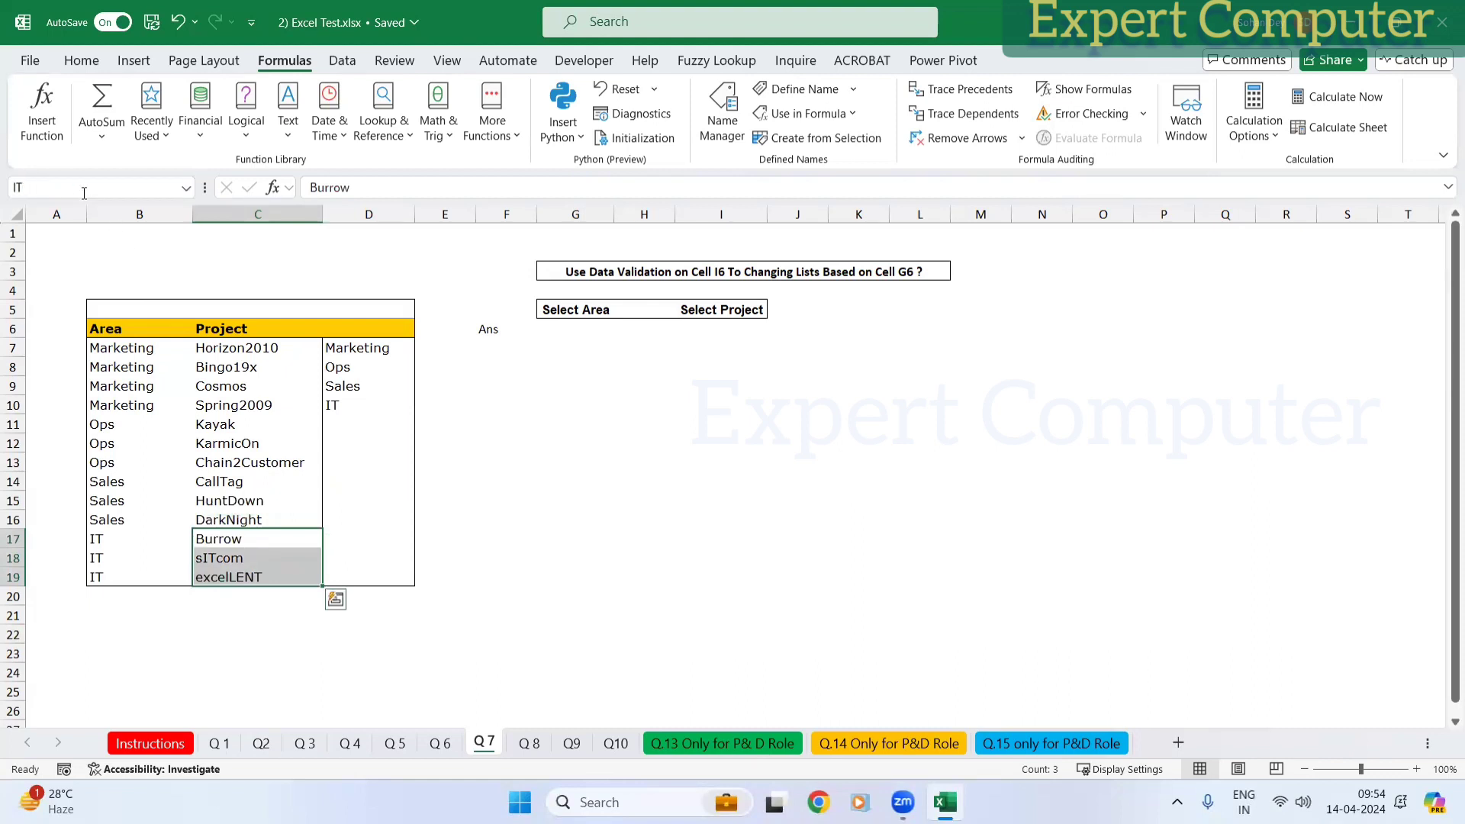
Step: Check the name of C14:C16 and compare the area entries in B7:B19 with the unique areas in D7:D10
drag(536, 504, 488, 500)
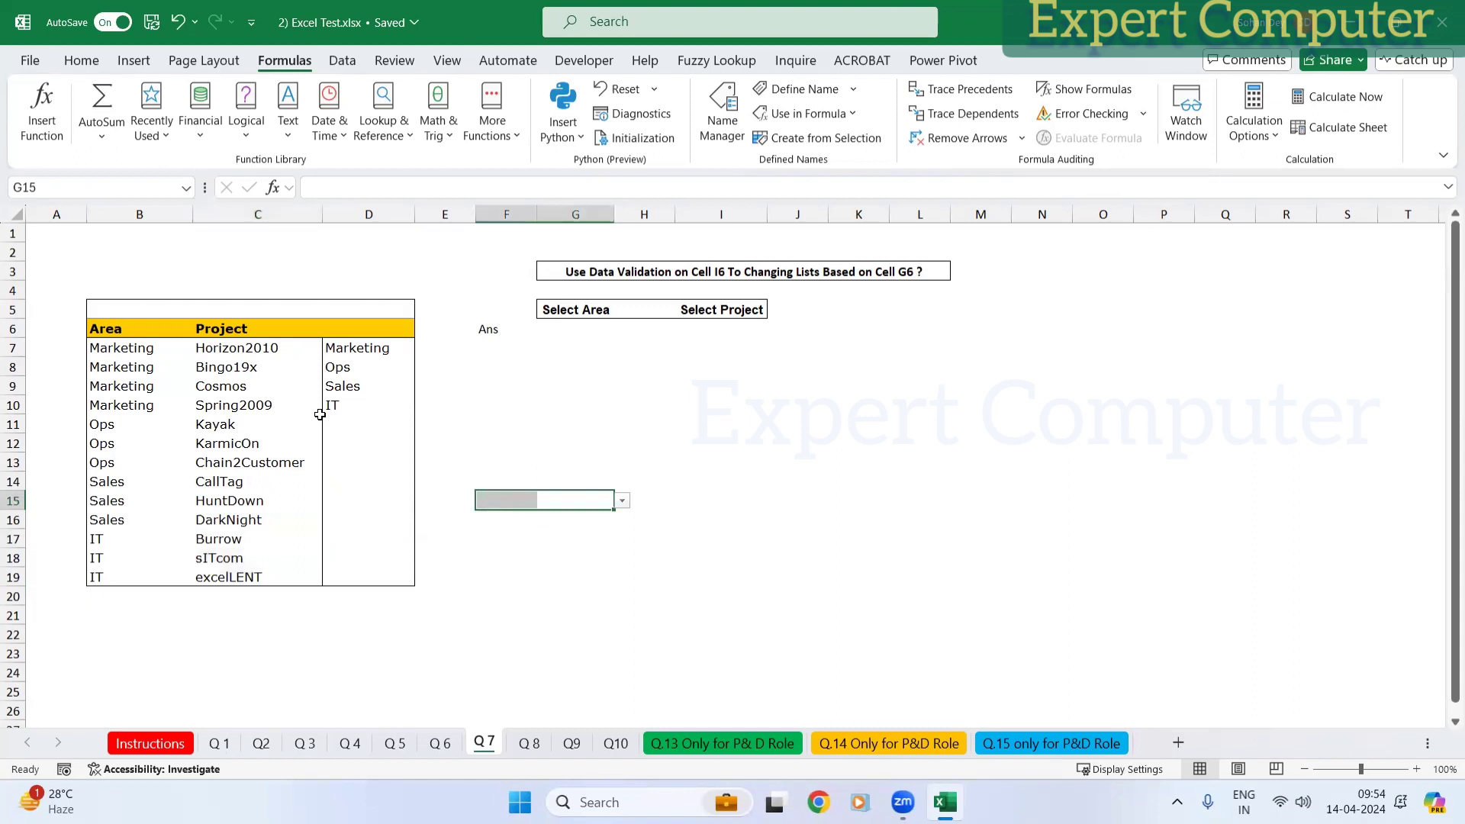
click(278, 349)
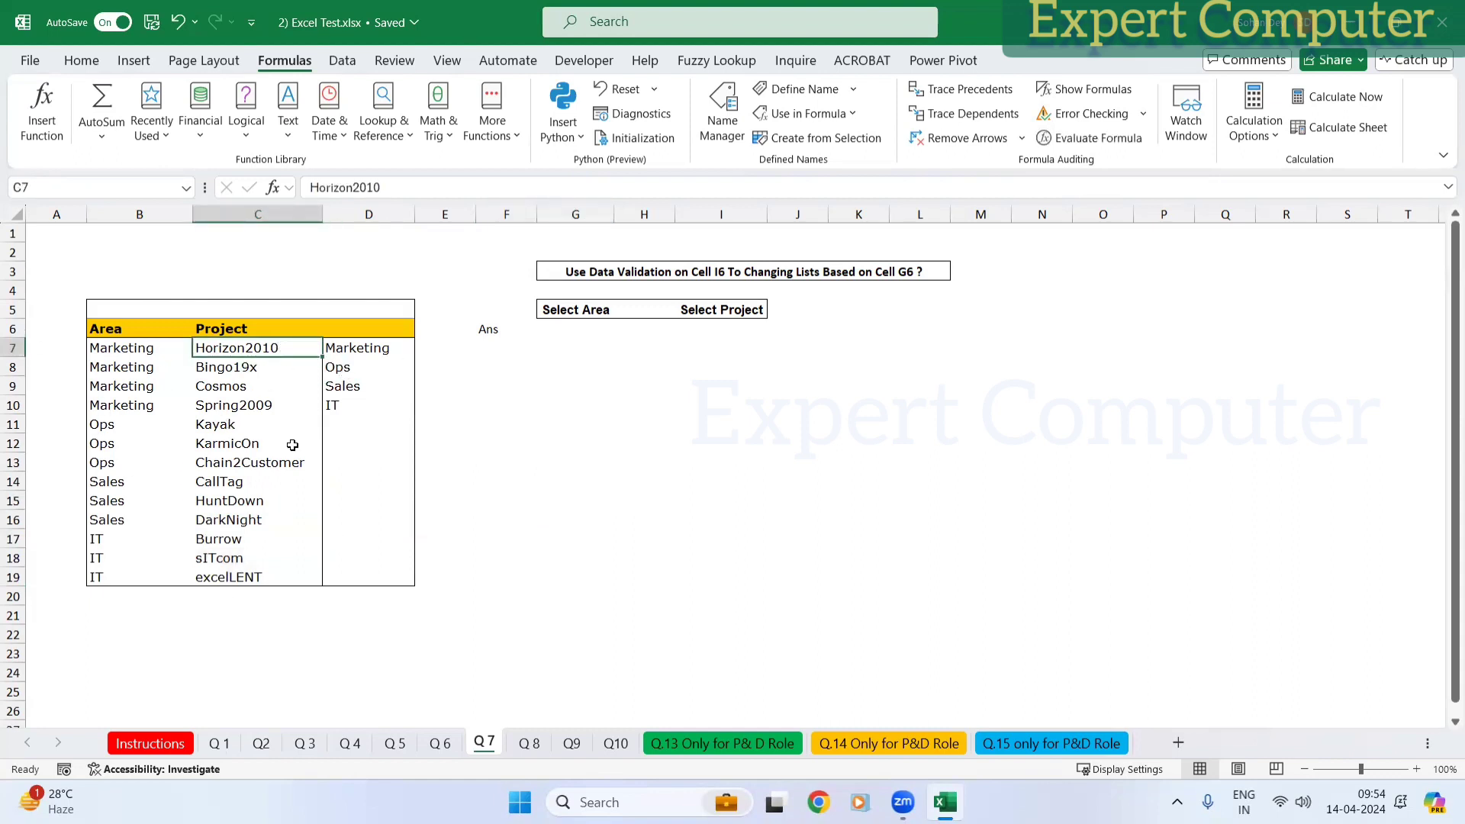
drag(233, 481, 233, 519)
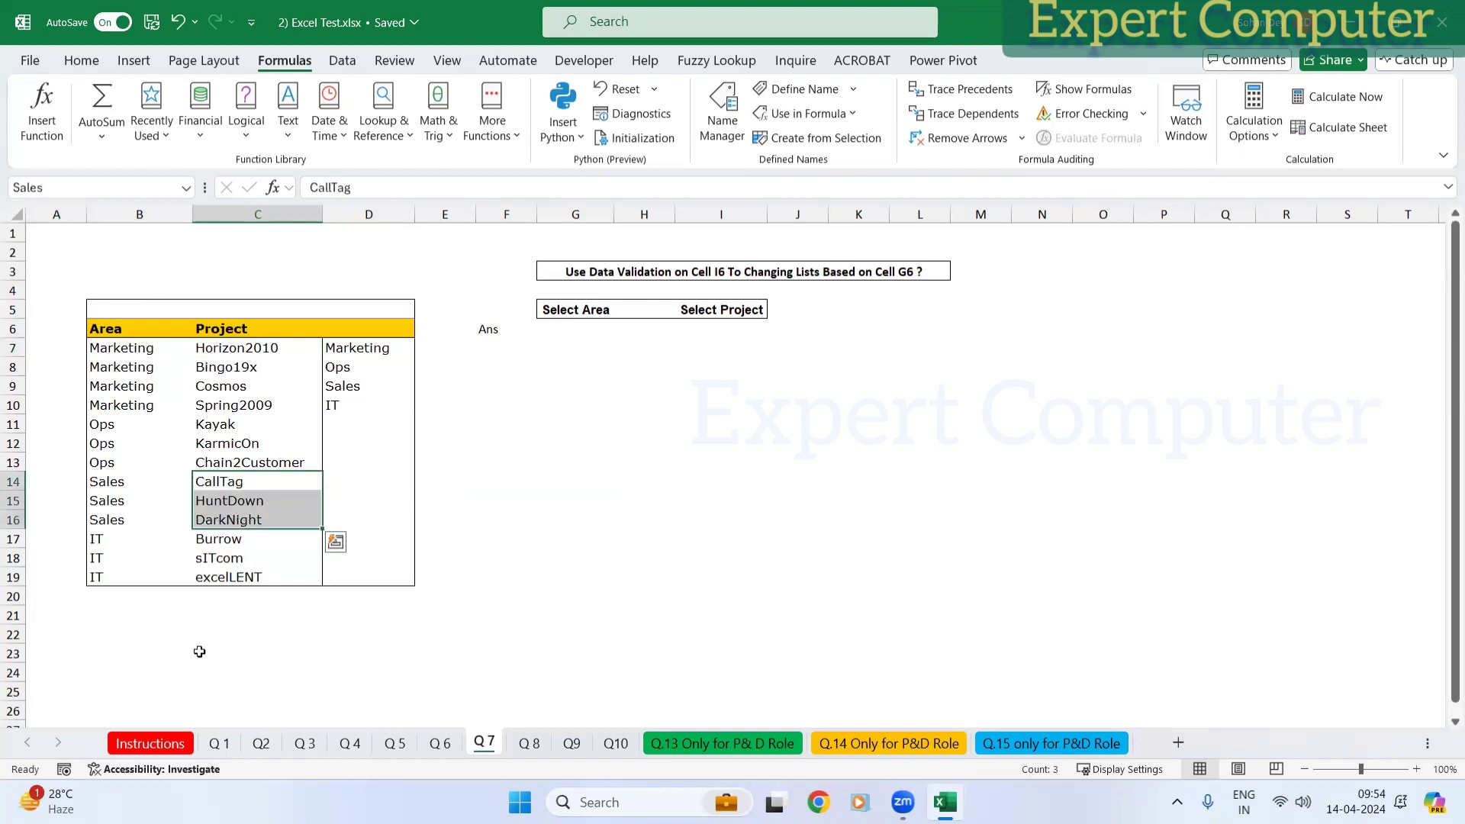
click(587, 336)
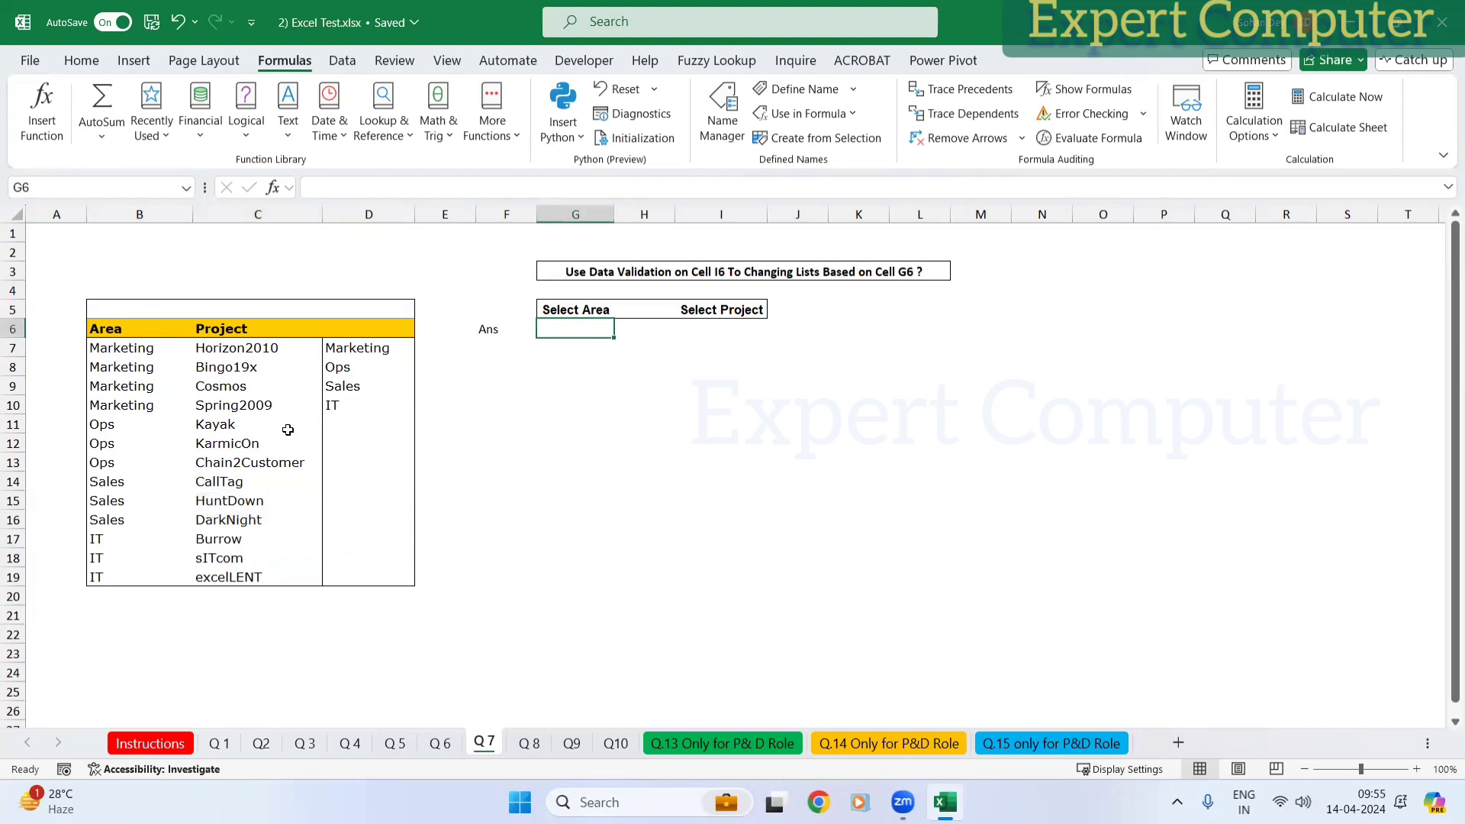
drag(141, 349, 107, 577)
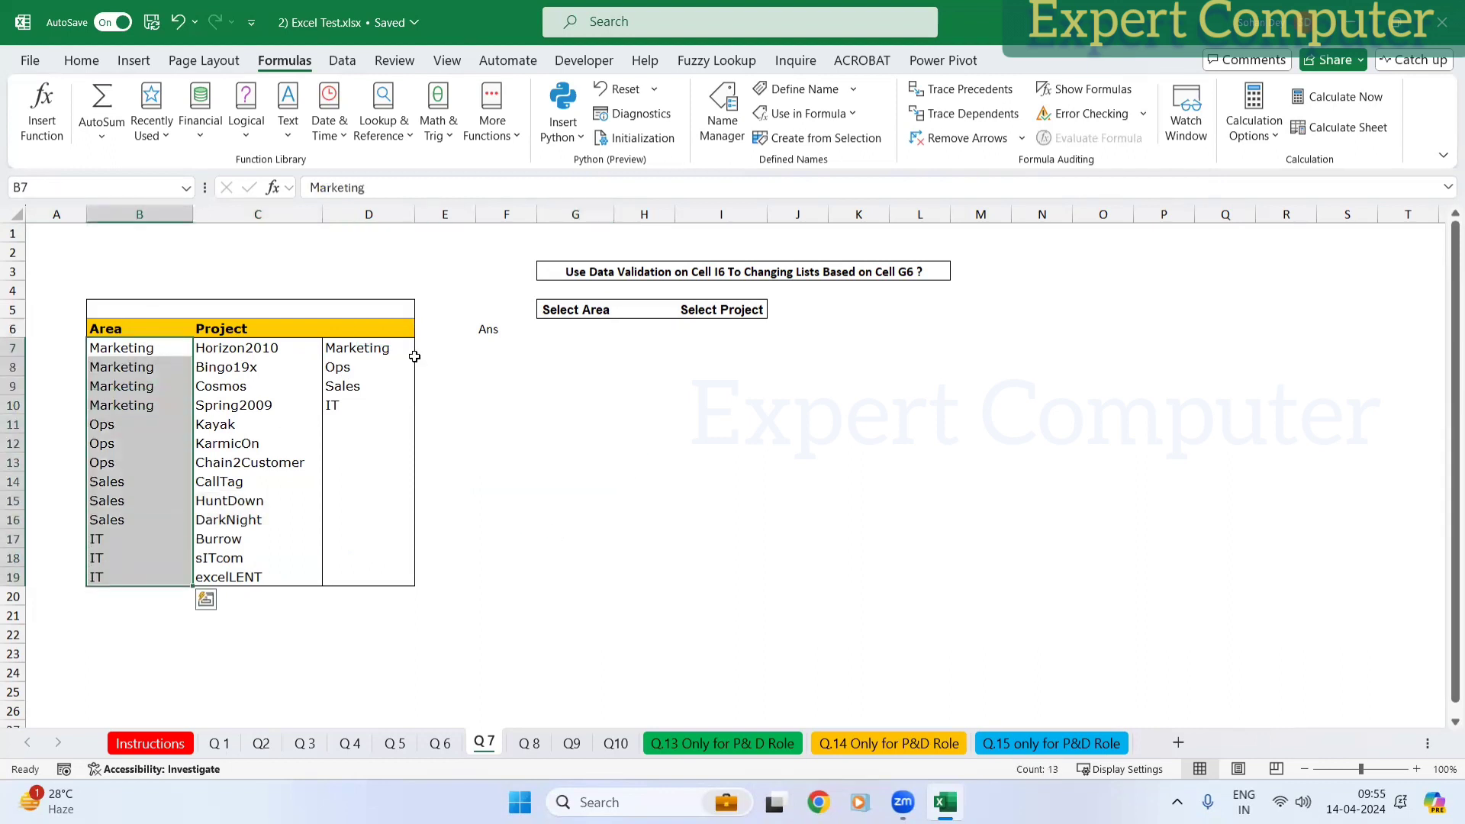
drag(363, 347, 352, 405)
Step: Apply List data validation to G6 with source =$D$7:$D$10 and choose Marketing from its list
click(598, 330)
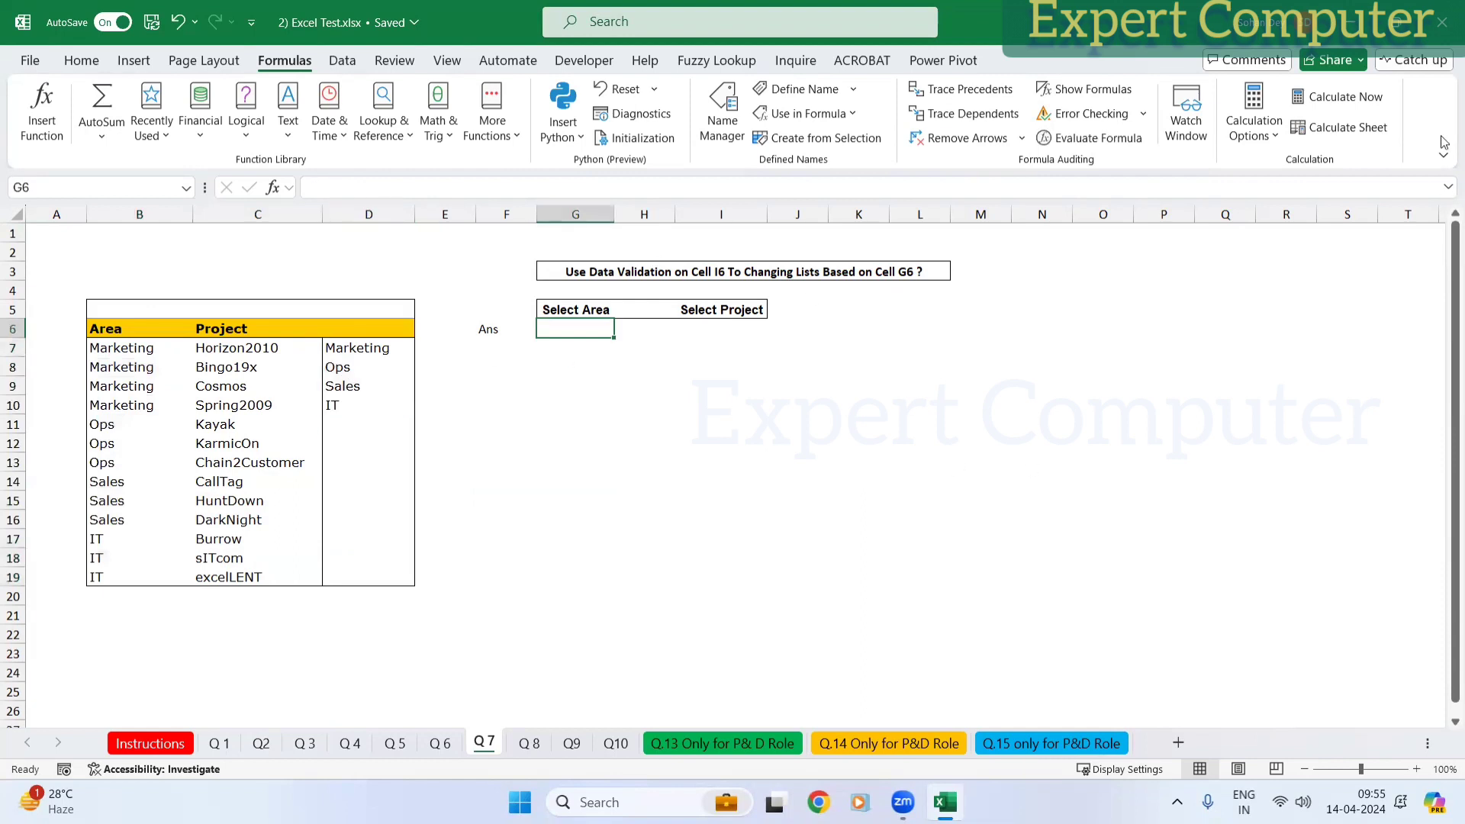
click(350, 61)
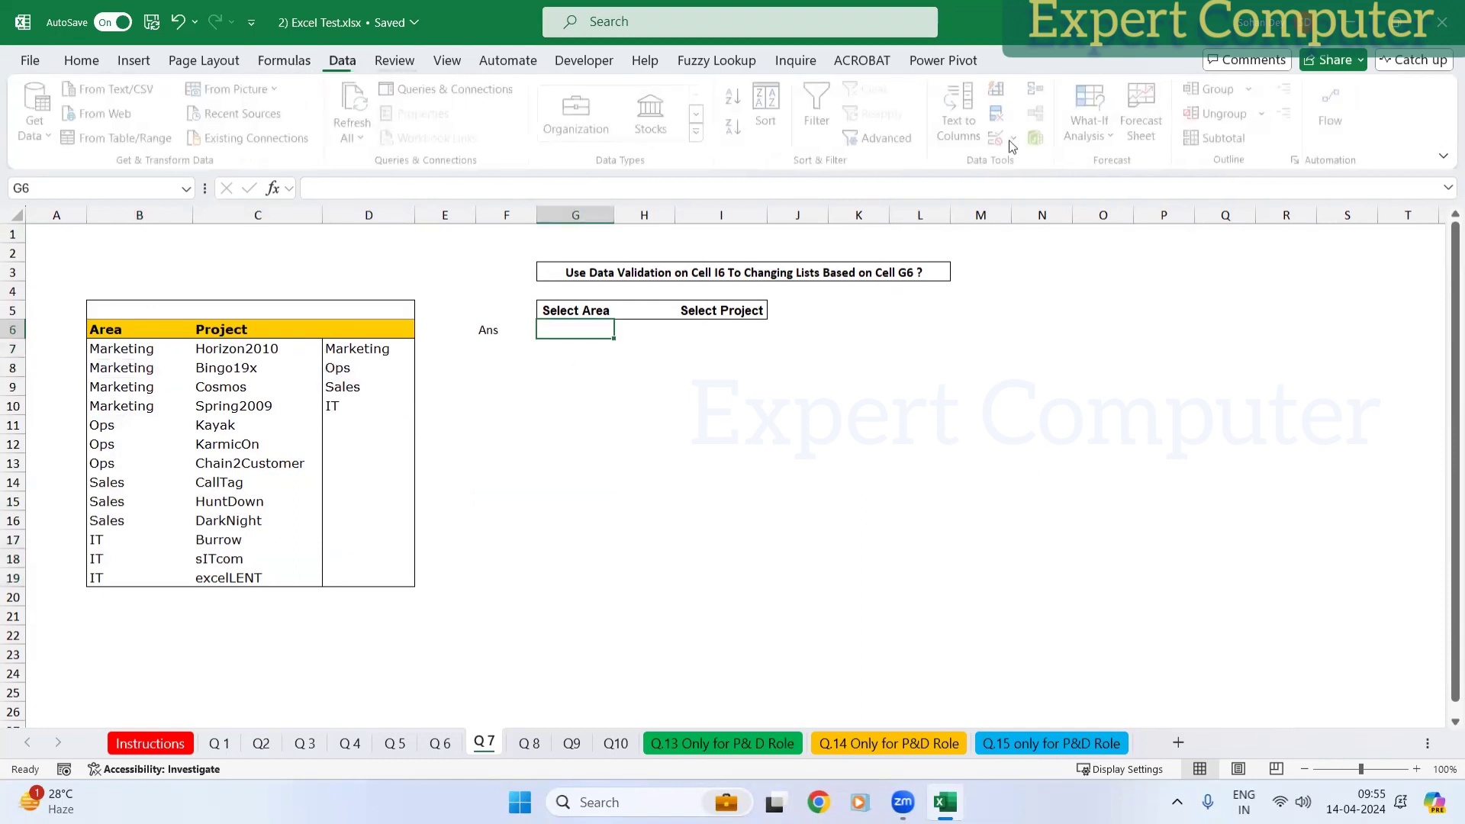
click(1017, 138)
click(1061, 165)
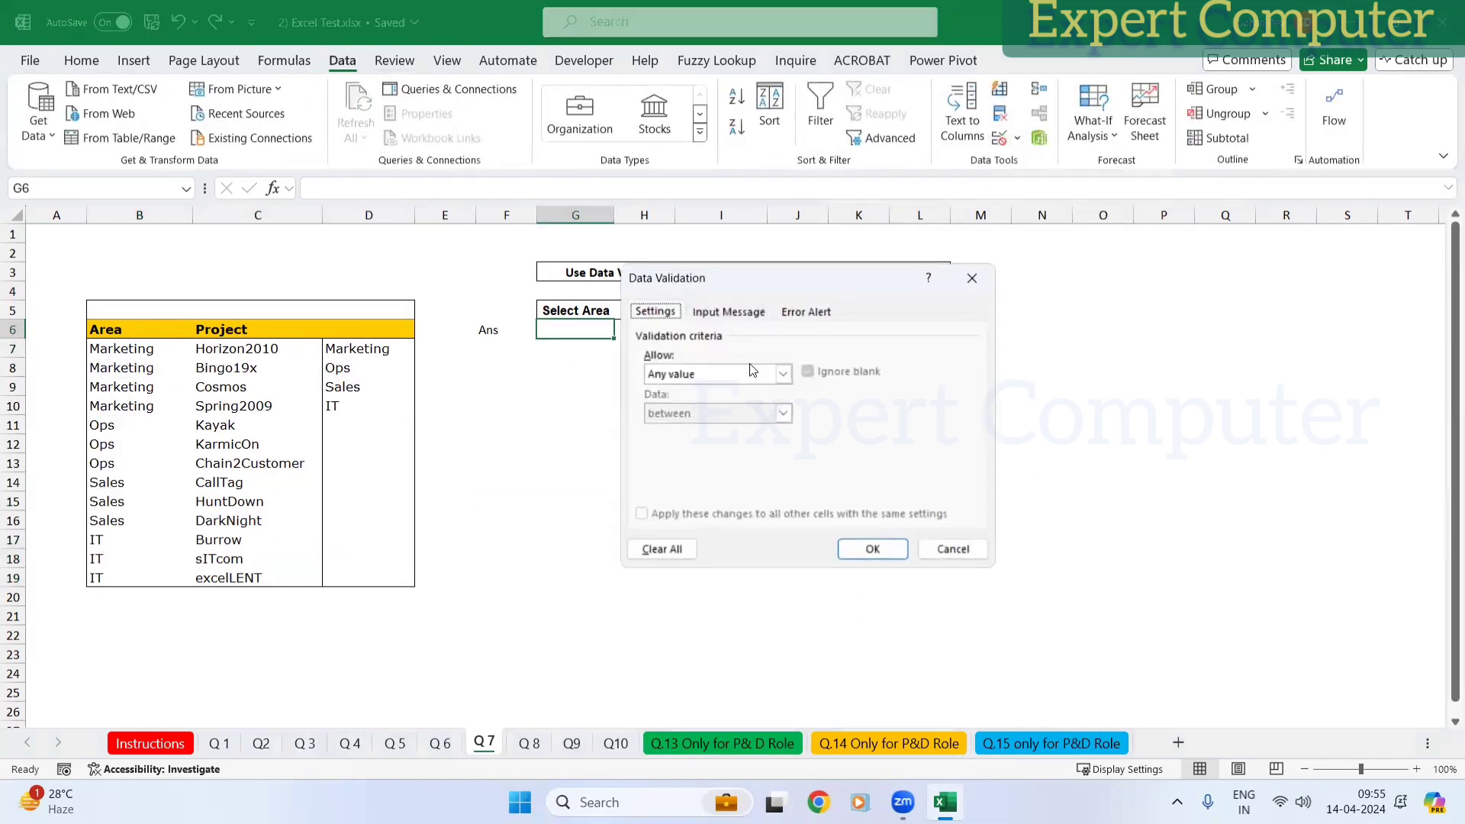
click(783, 374)
click(687, 427)
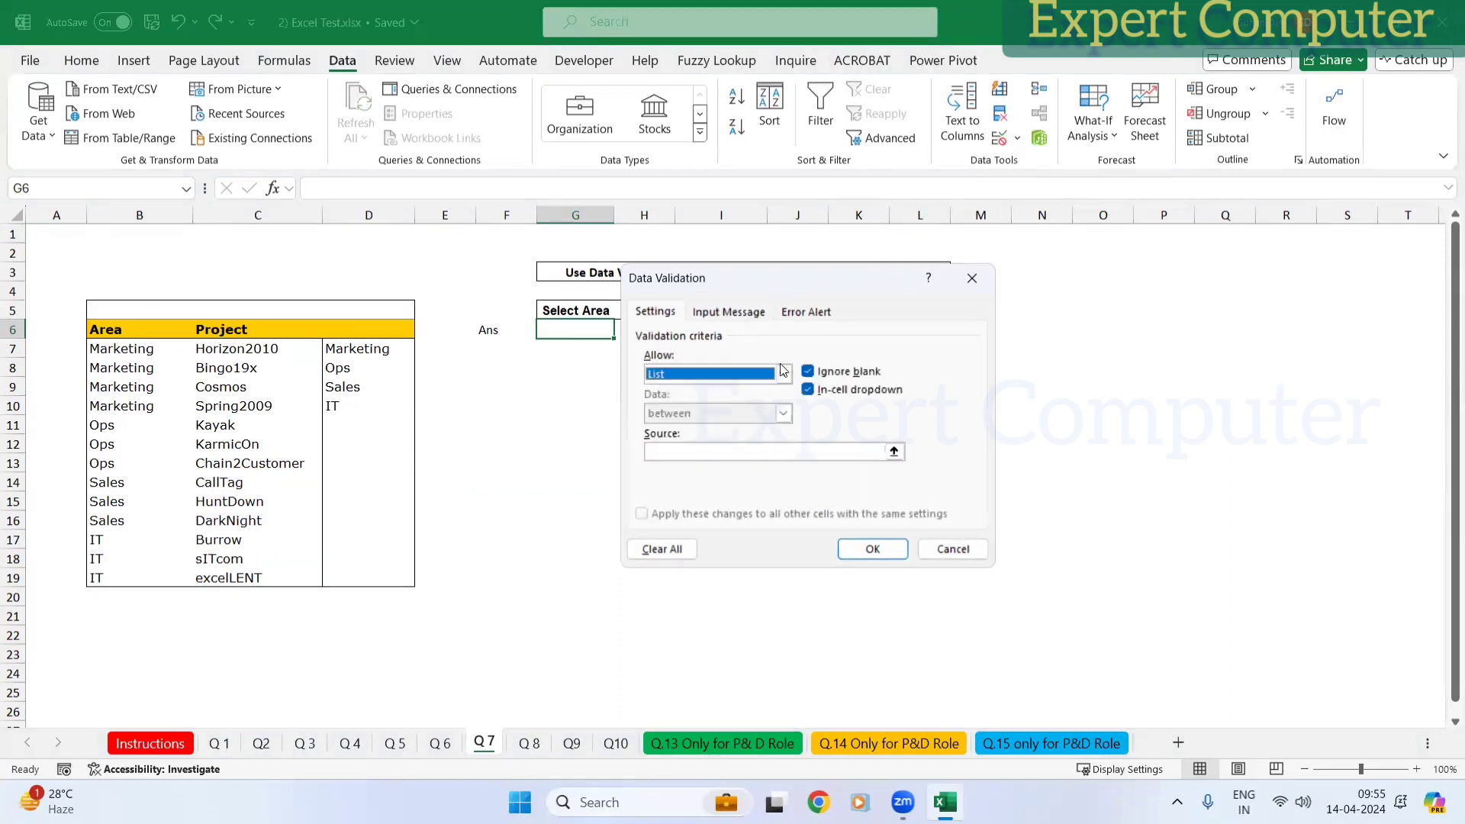
drag(778, 279, 1087, 271)
click(1193, 443)
click(1203, 444)
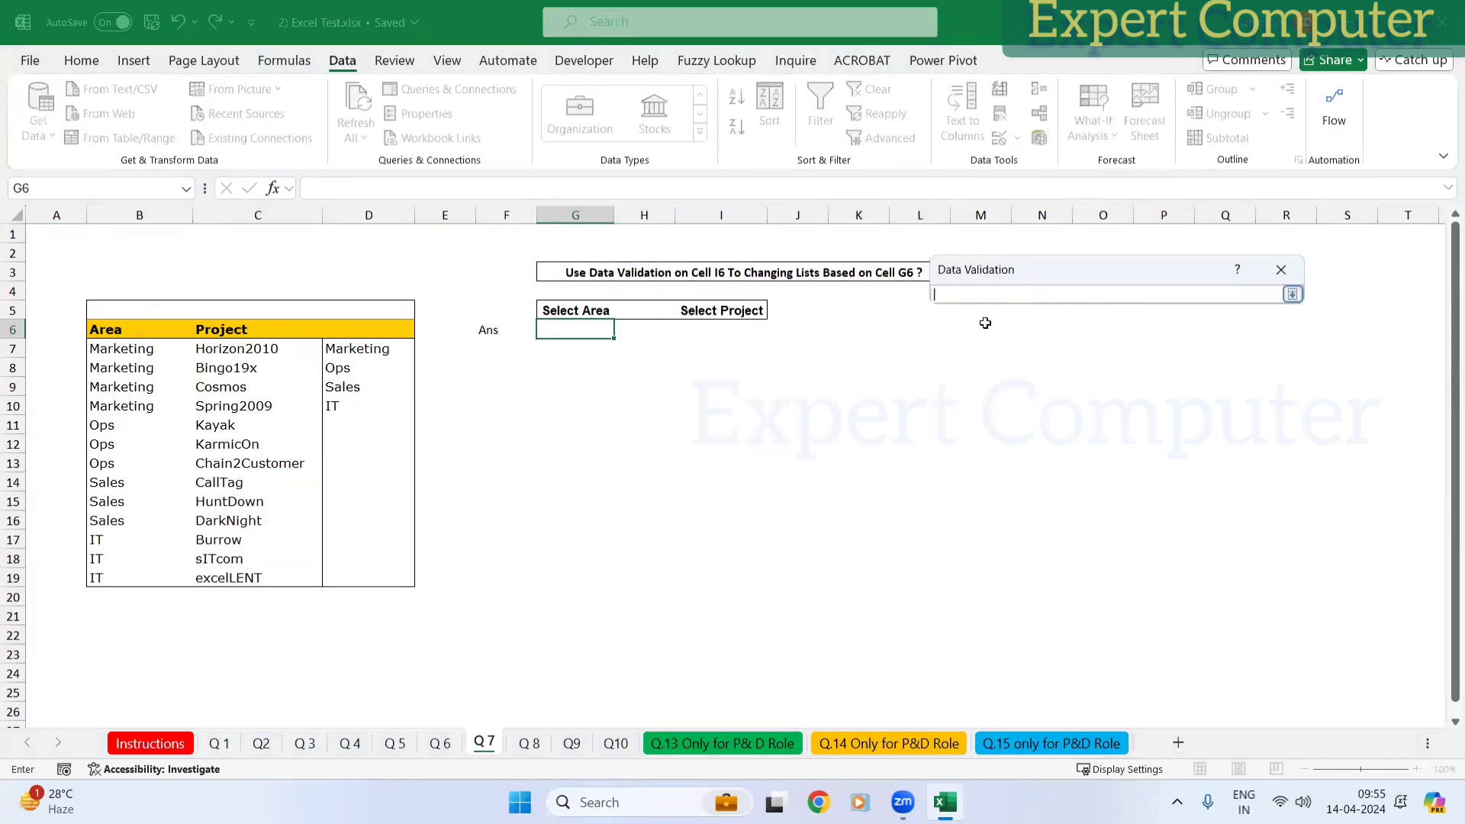
drag(344, 348, 355, 398)
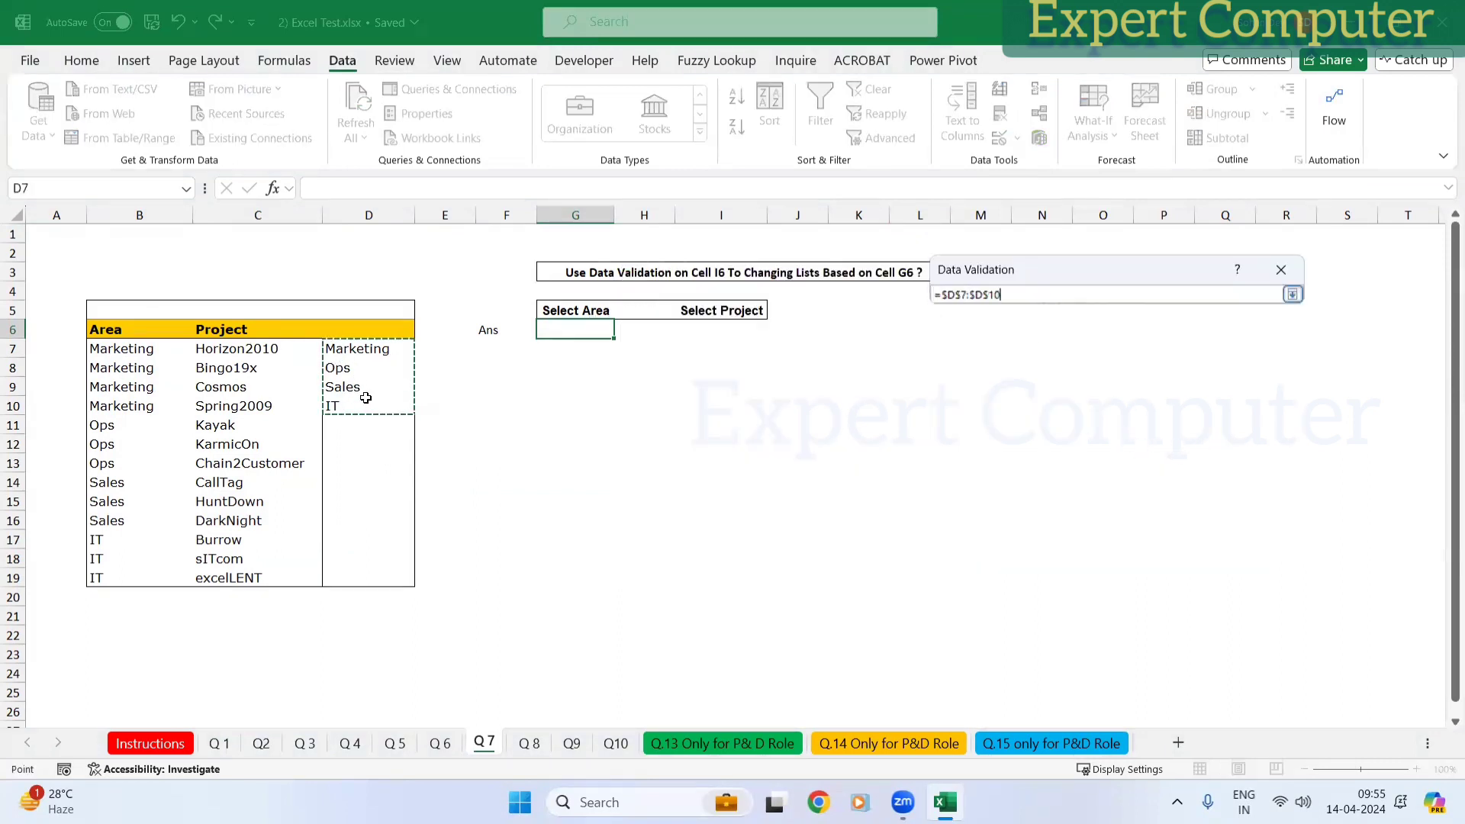
key(Return)
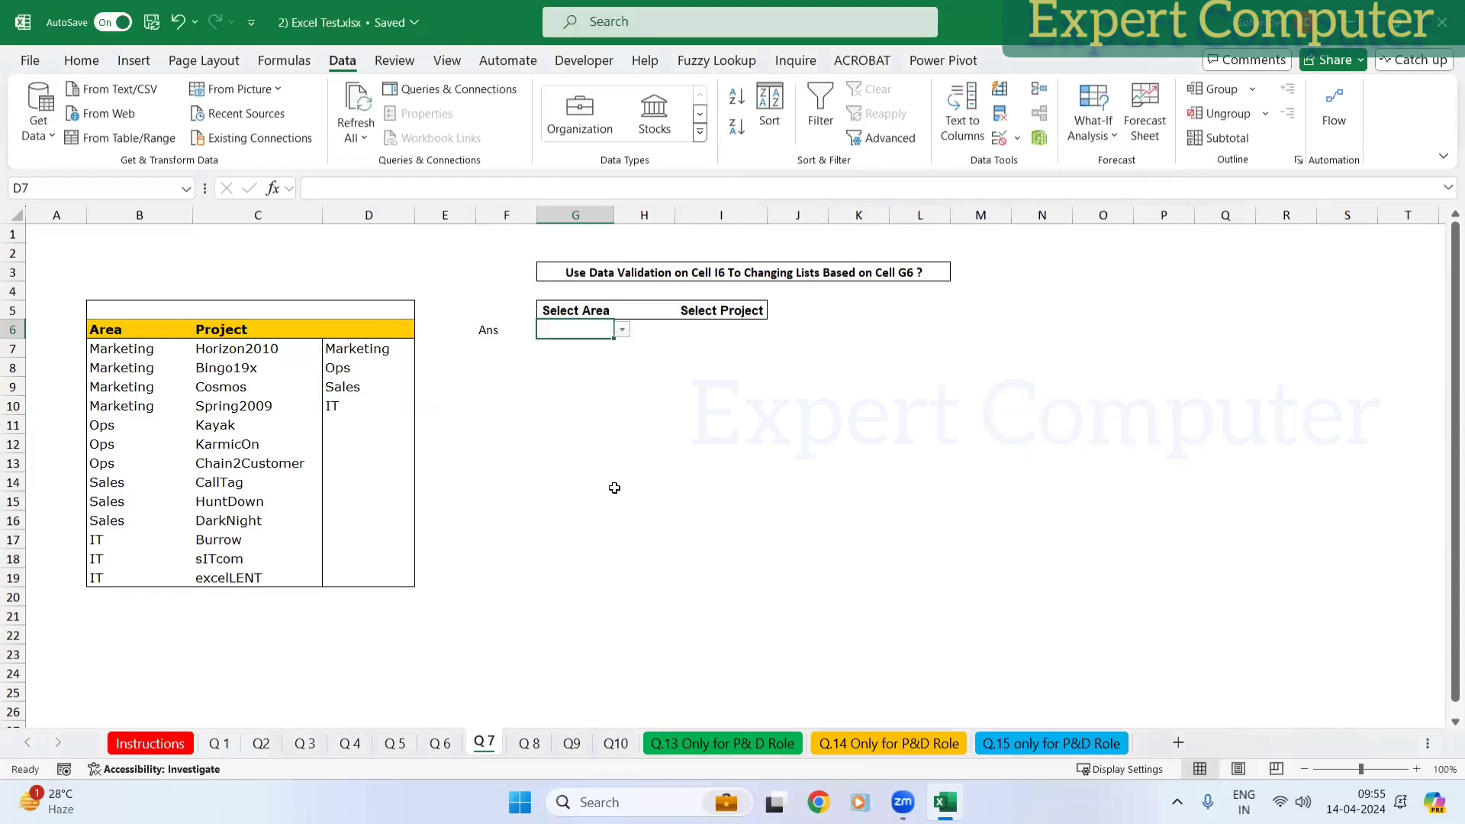
click(622, 329)
click(569, 348)
Step: Apply List data validation to I6 with an INDIRECT formula referring to G6 as its source
click(717, 335)
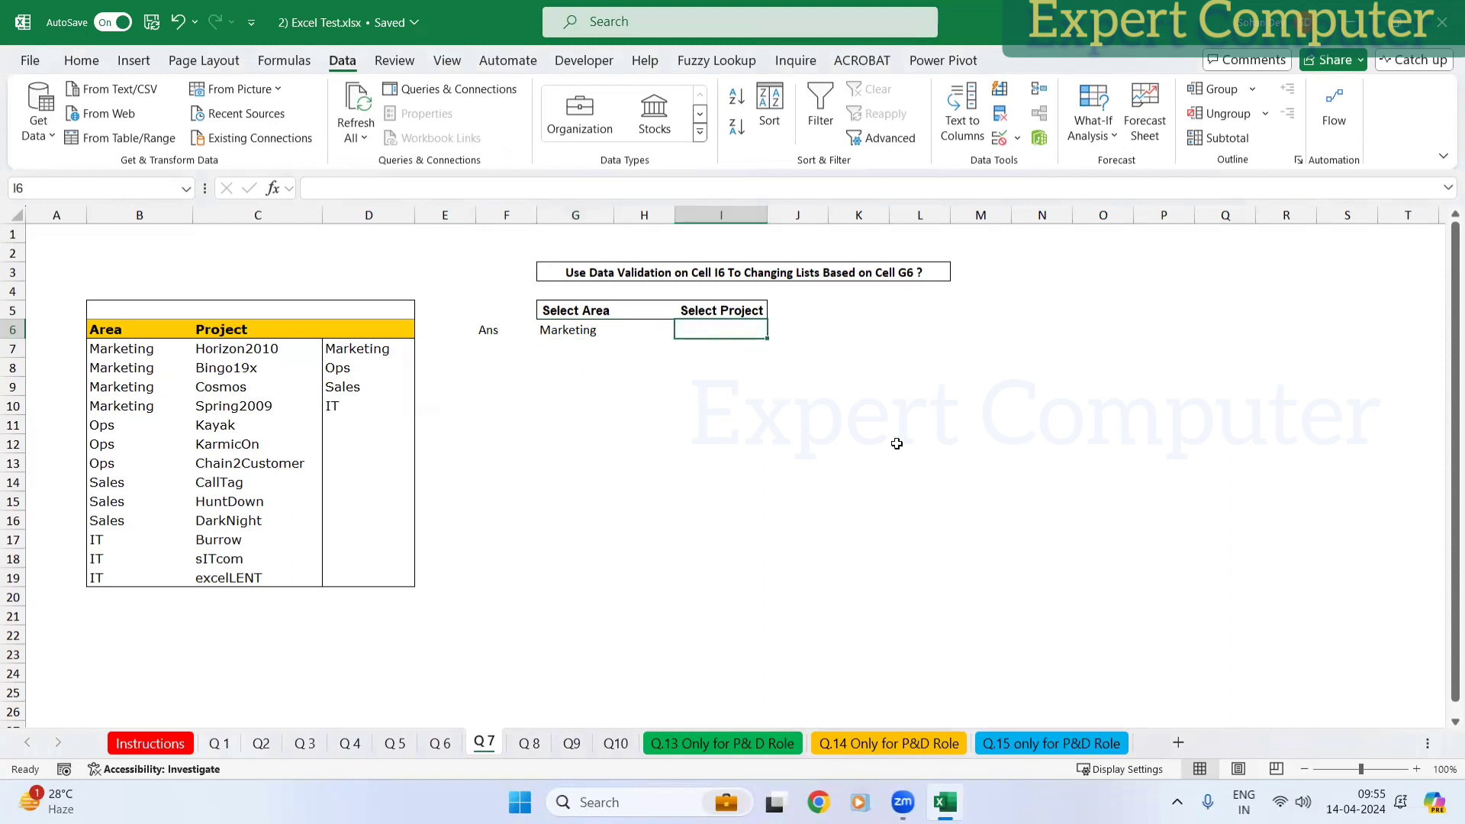
click(1007, 137)
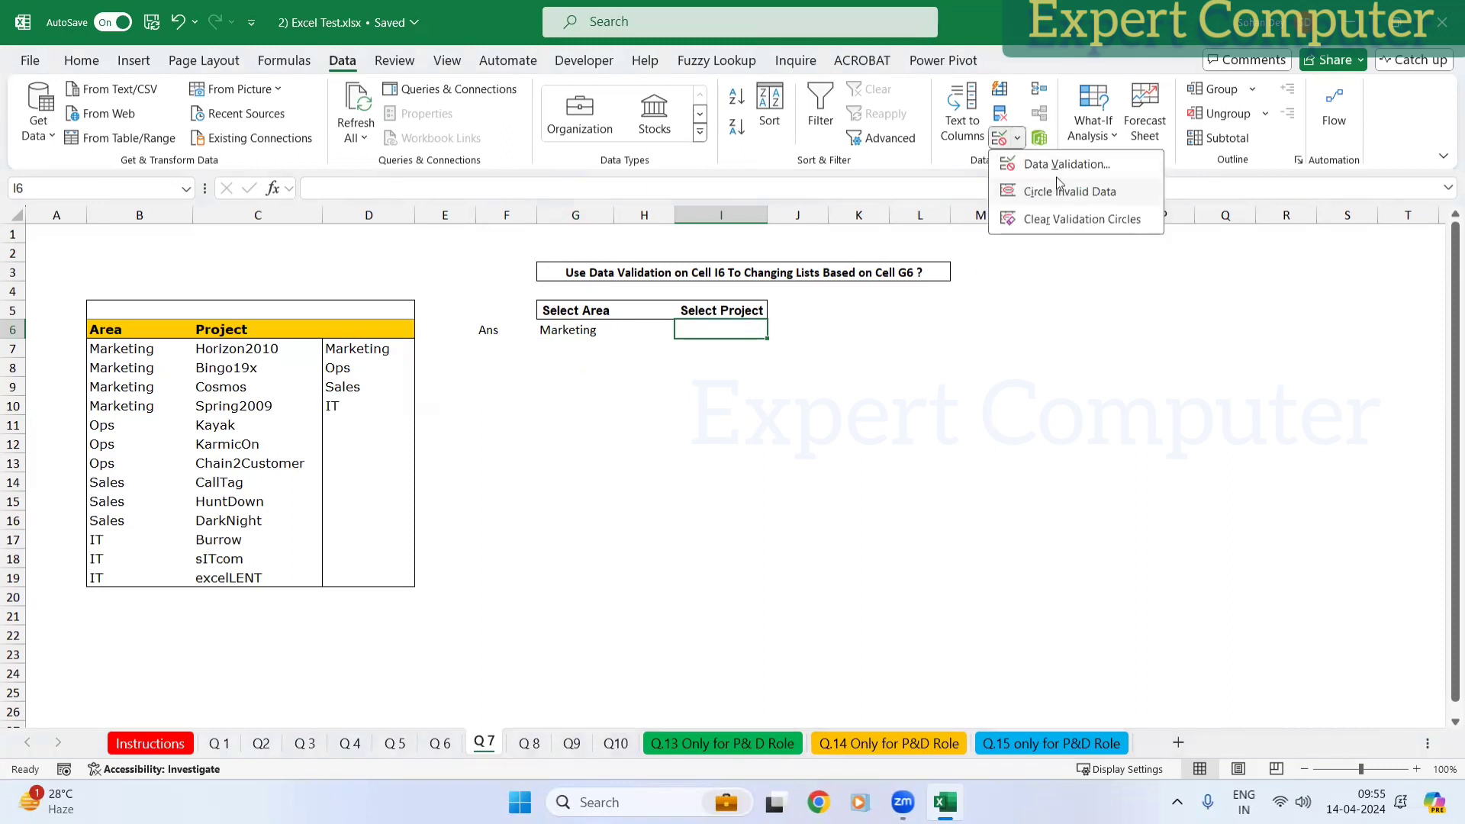
click(1068, 164)
click(1093, 366)
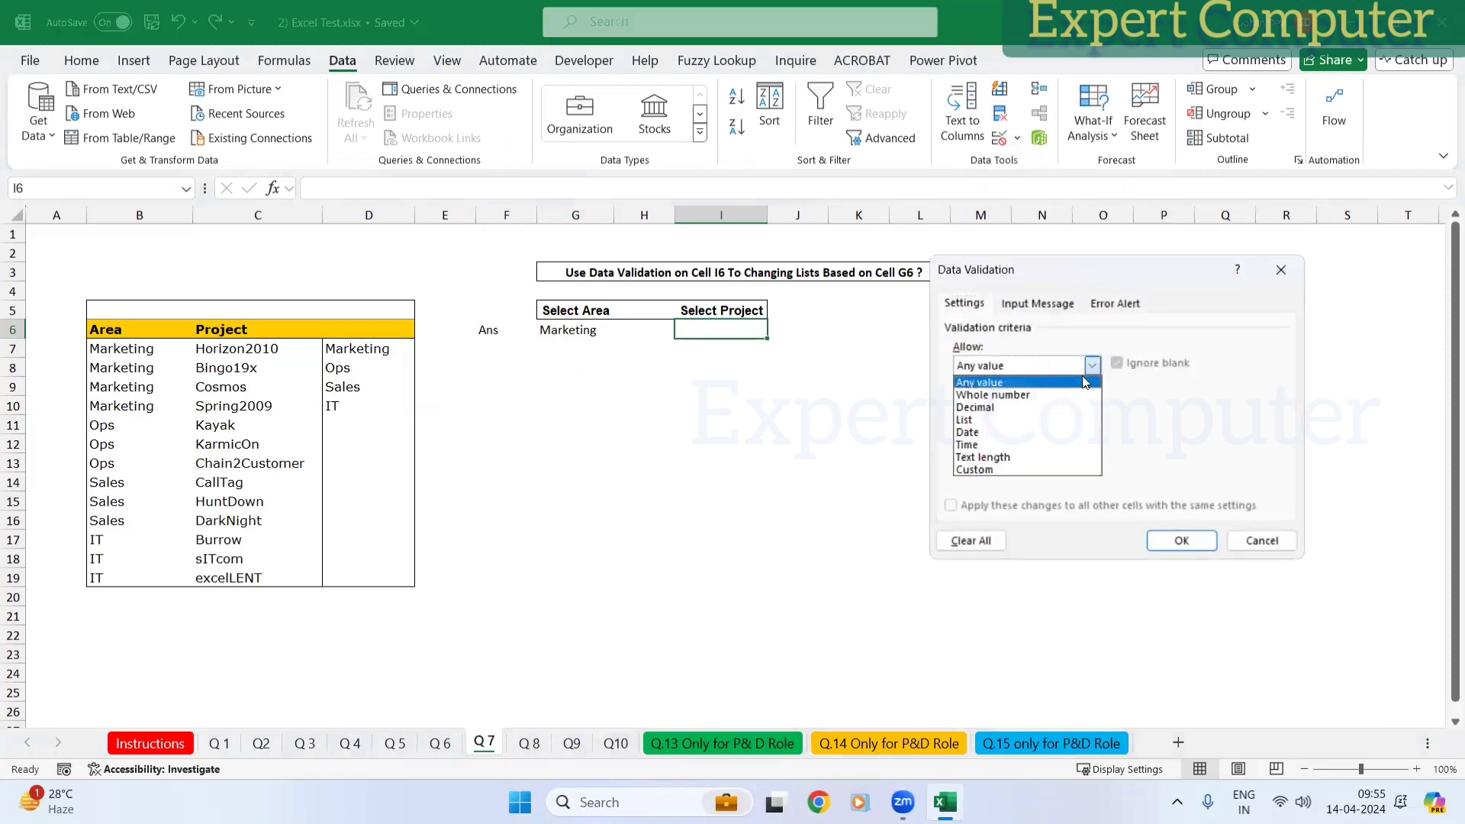
click(984, 420)
click(1031, 443)
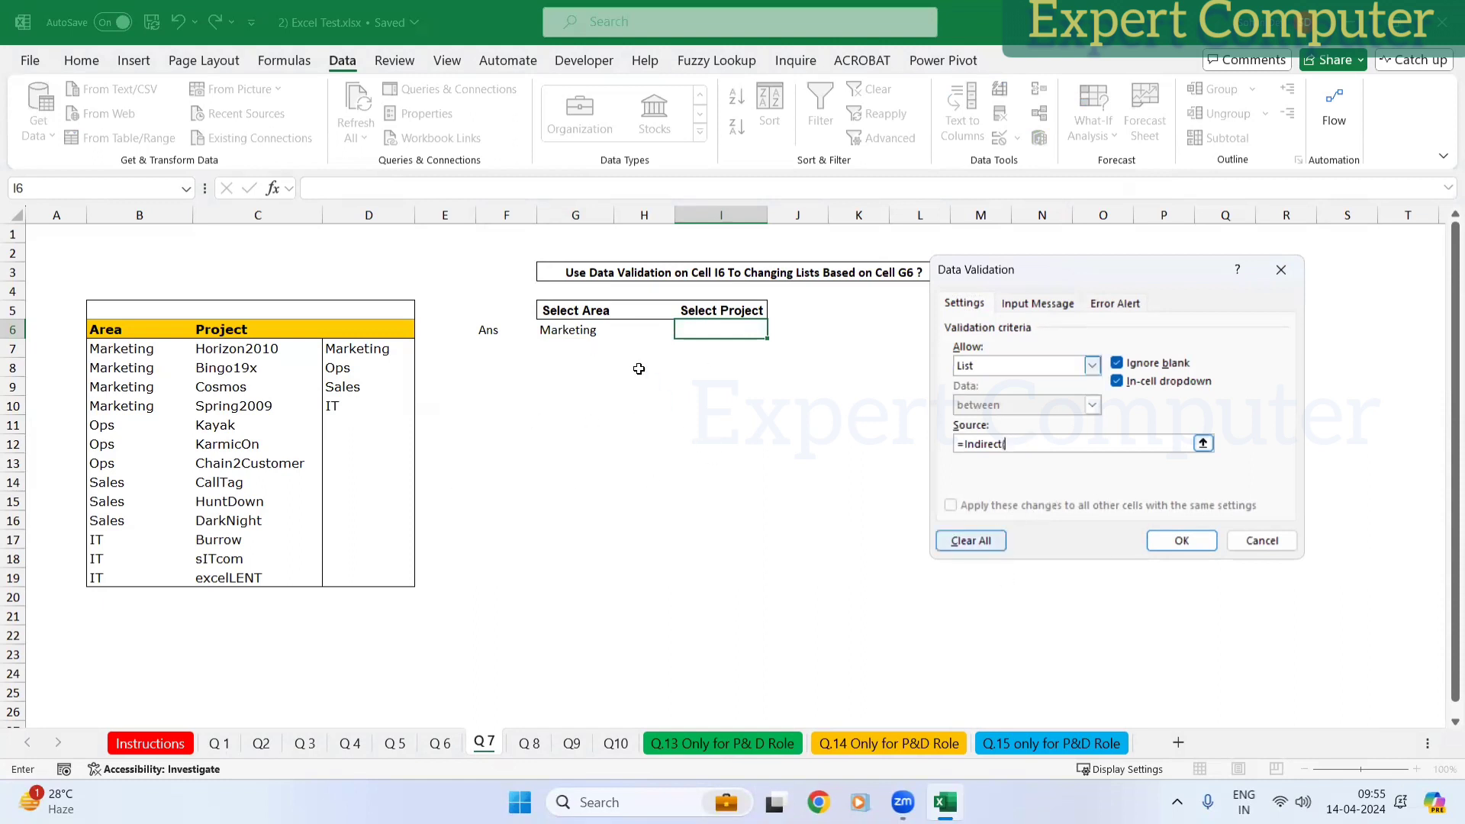
click(581, 331)
click(1028, 443)
key(BackSpace)
click(1181, 540)
click(743, 508)
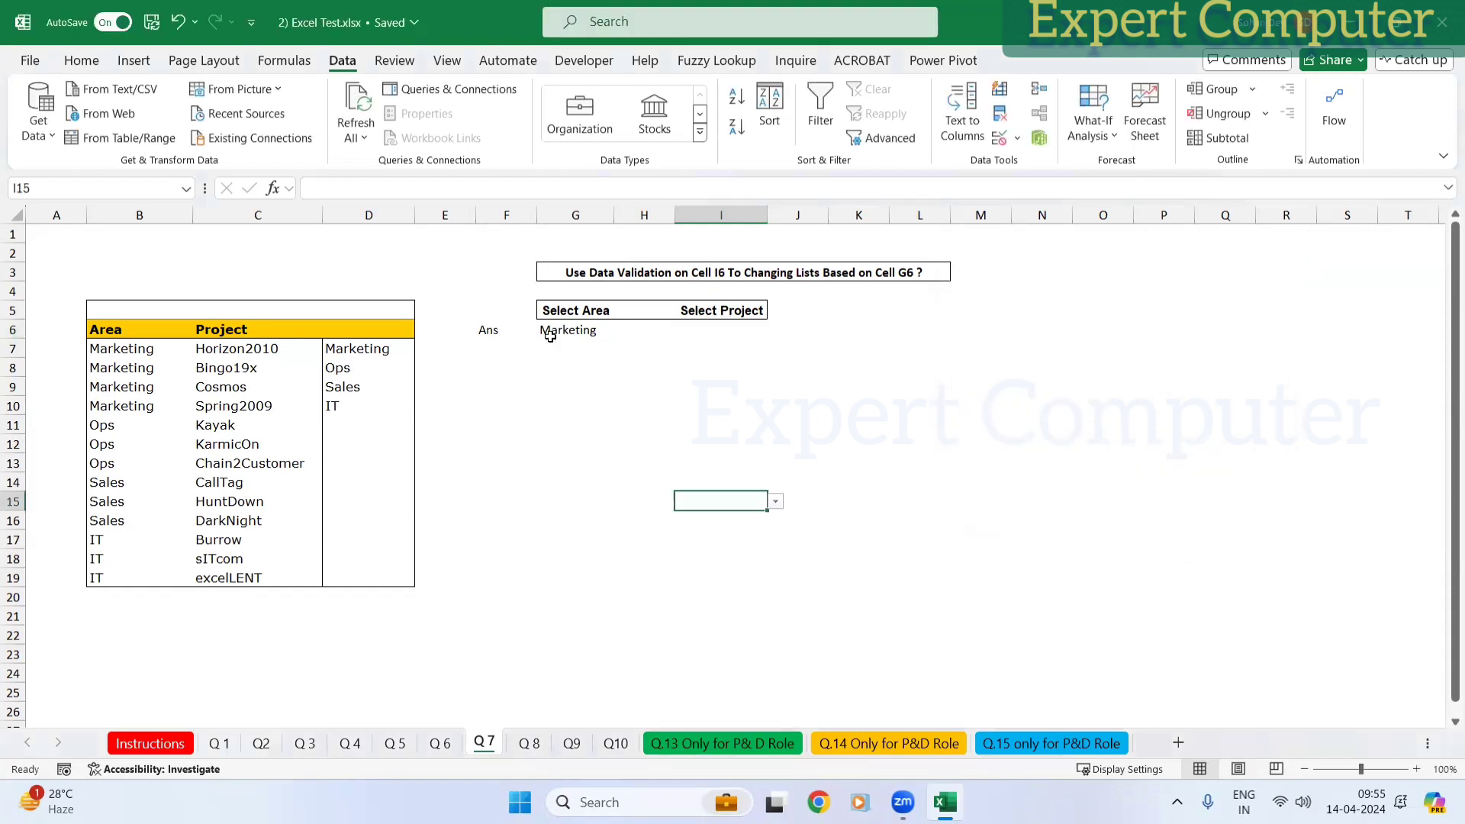
click(563, 329)
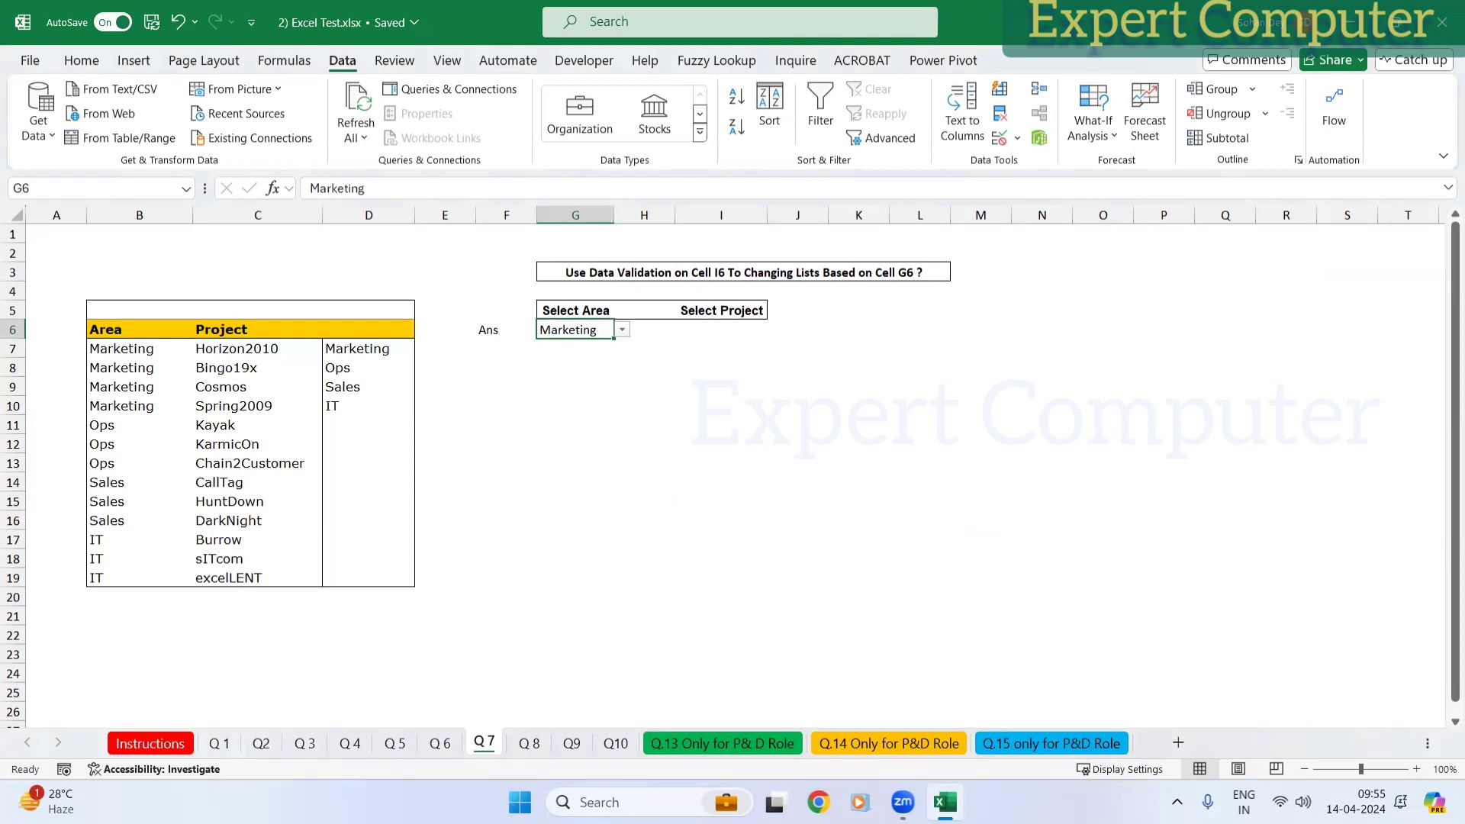
drag(541, 320, 608, 344)
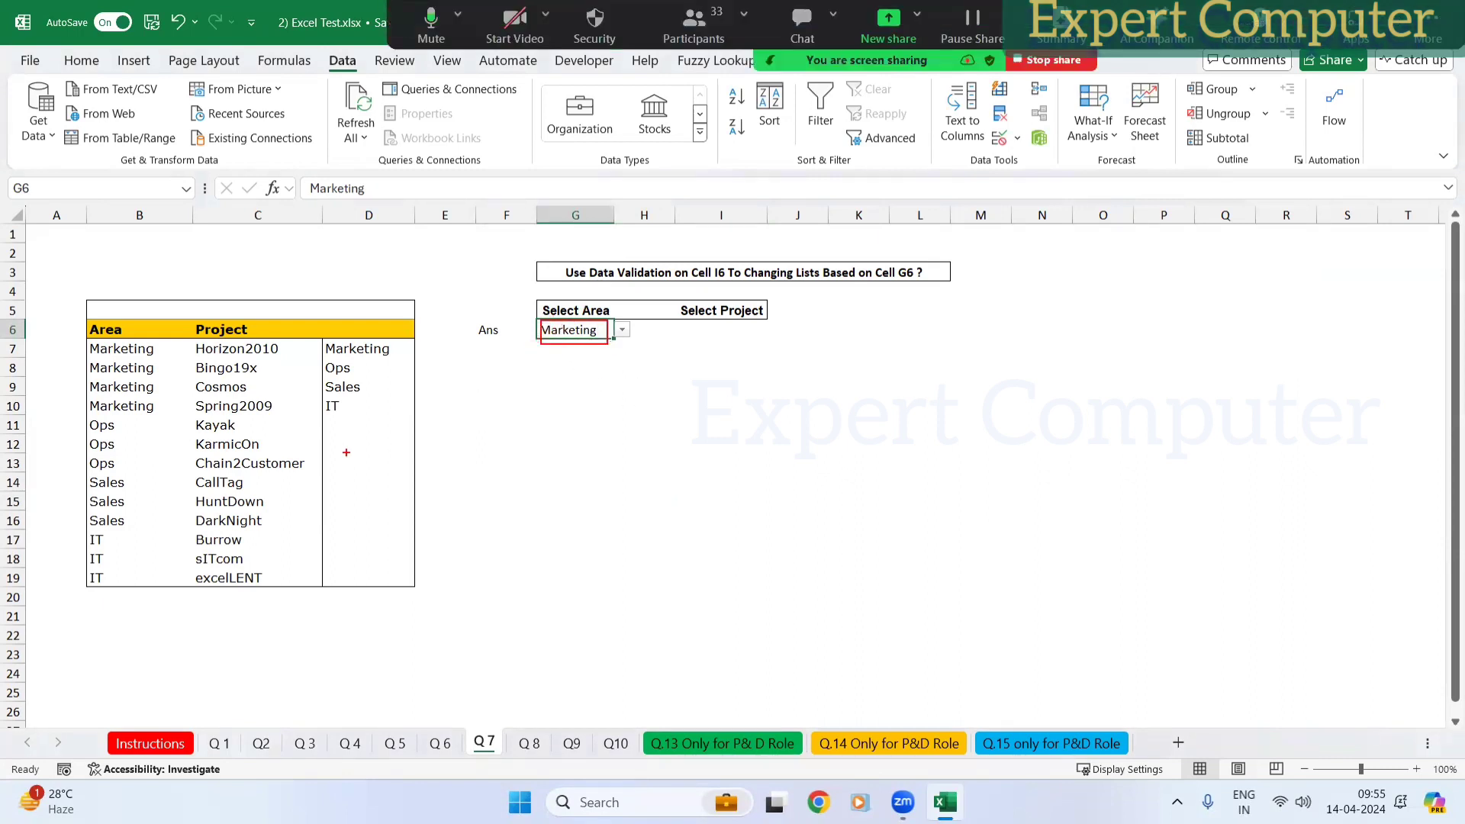
drag(193, 344, 303, 417)
drag(590, 380, 607, 422)
key(Escape)
drag(656, 238, 583, 317)
mouse_move(595, 329)
mouse_down()
mouse_move(709, 269)
mouse_move(808, 389)
mouse_up()
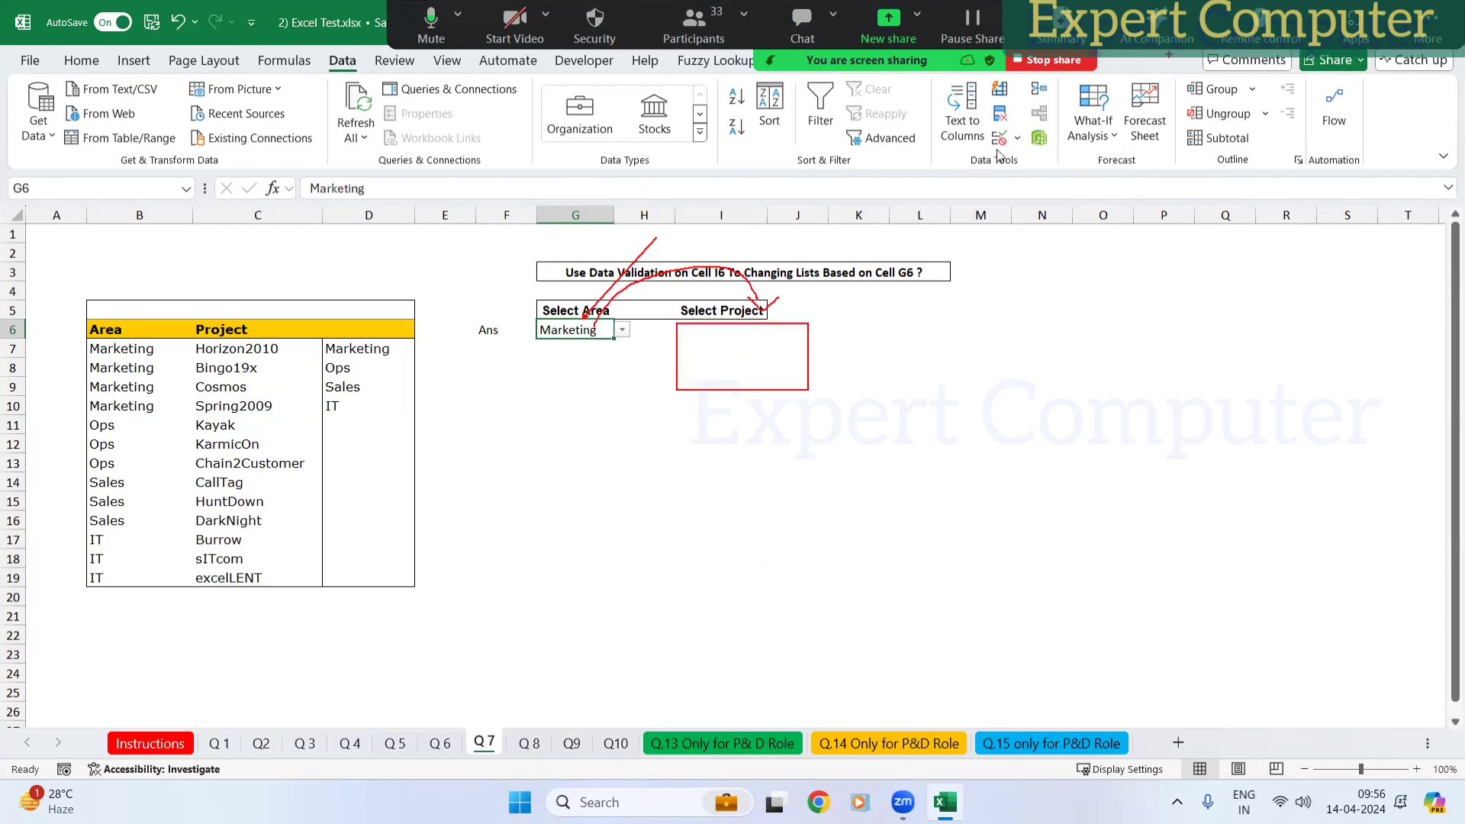
Step: Inspect the data validation settings of G6 and I6, closing each without changes
click(1017, 138)
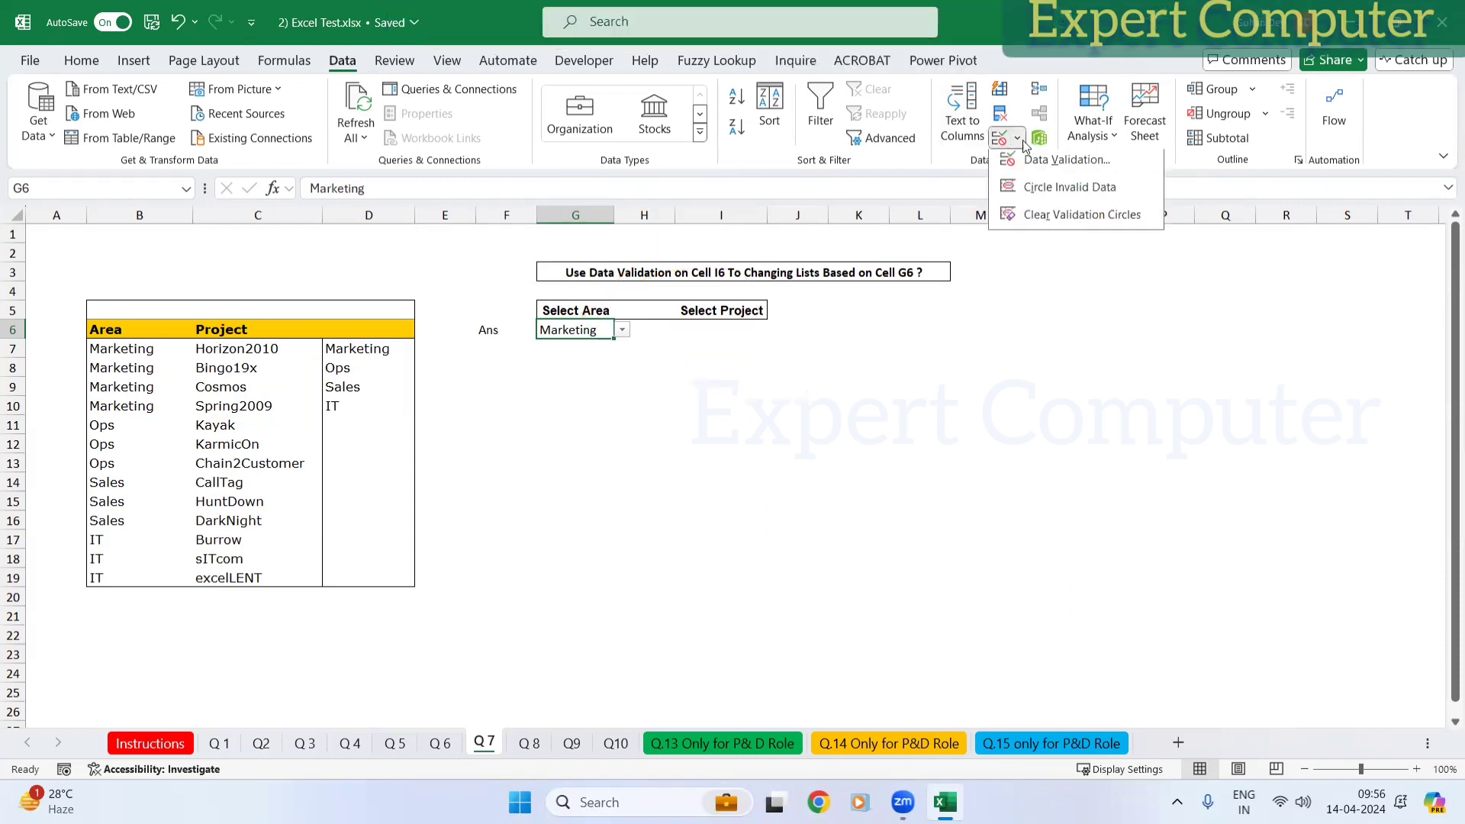
click(1066, 165)
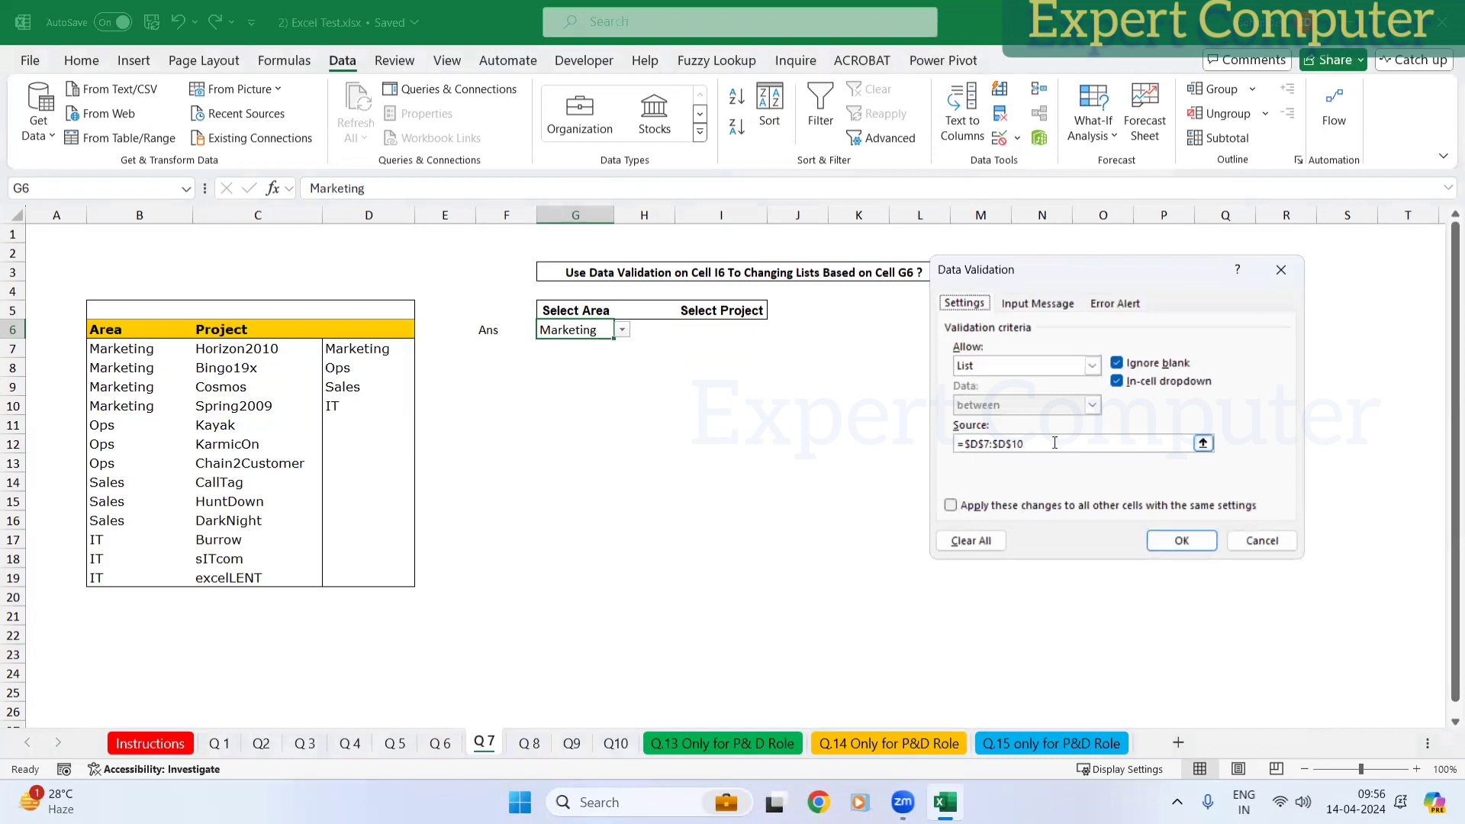
click(1028, 305)
key(Escape)
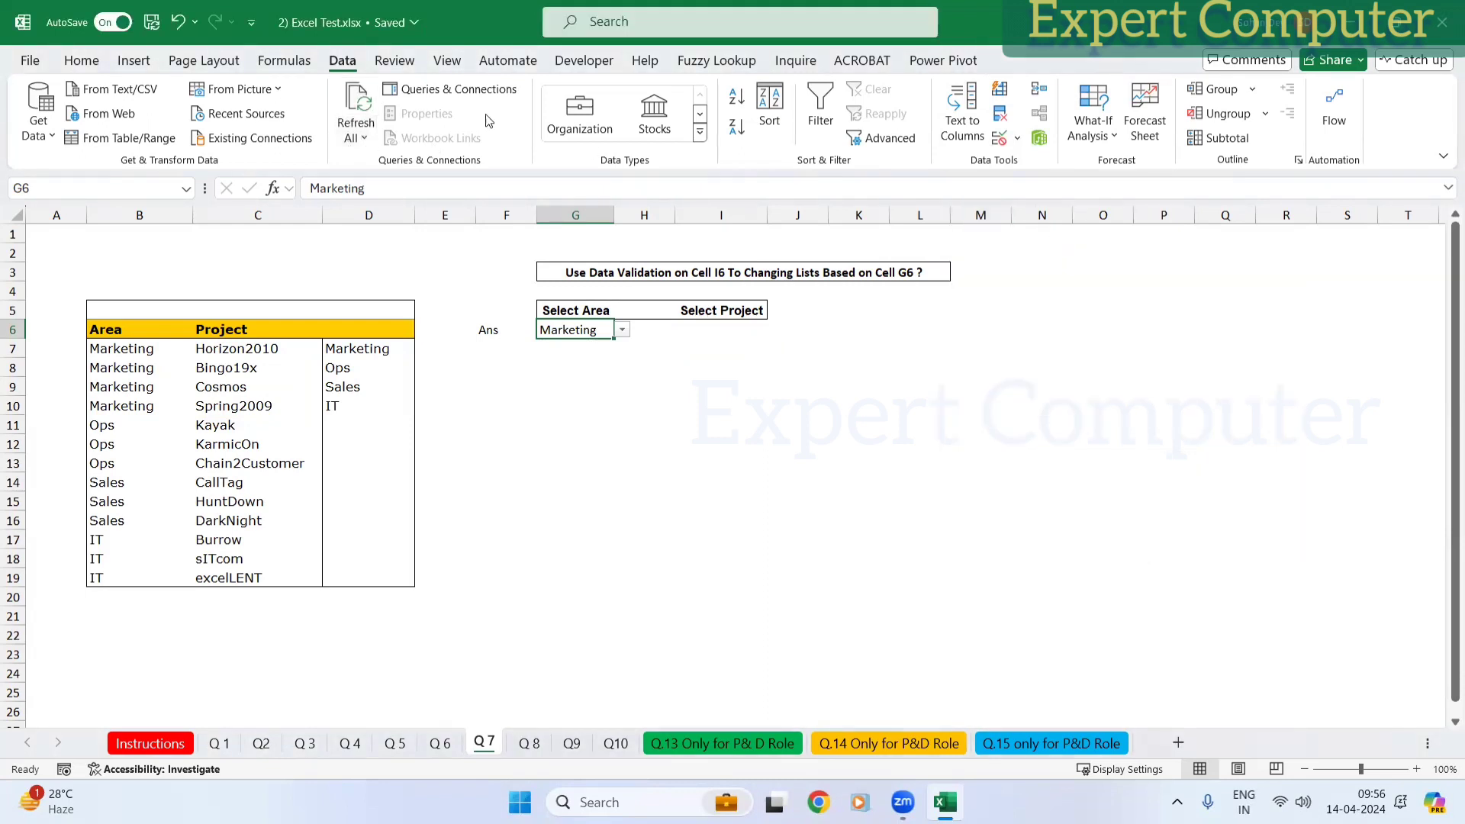
click(711, 333)
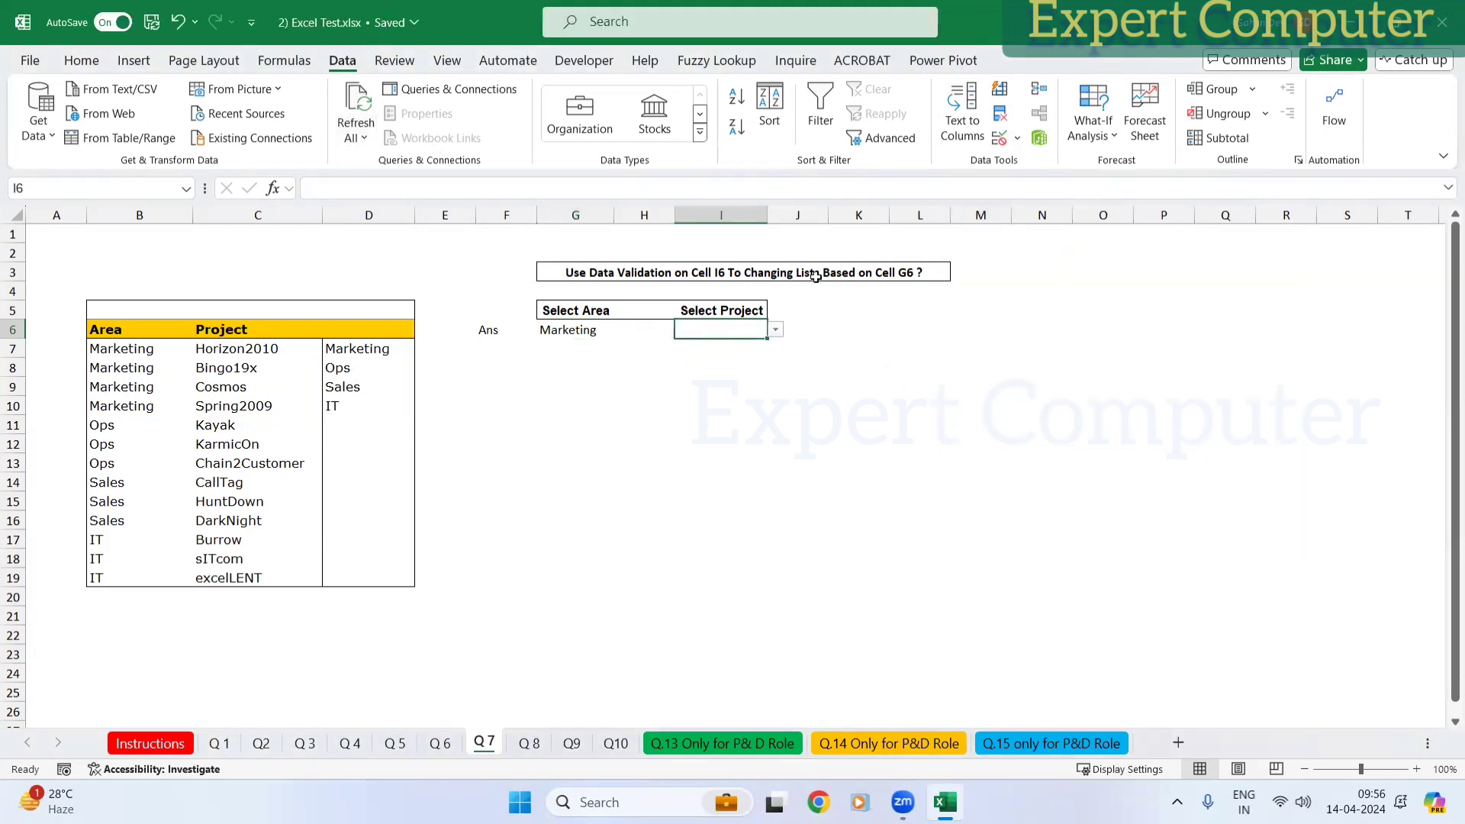
click(1017, 138)
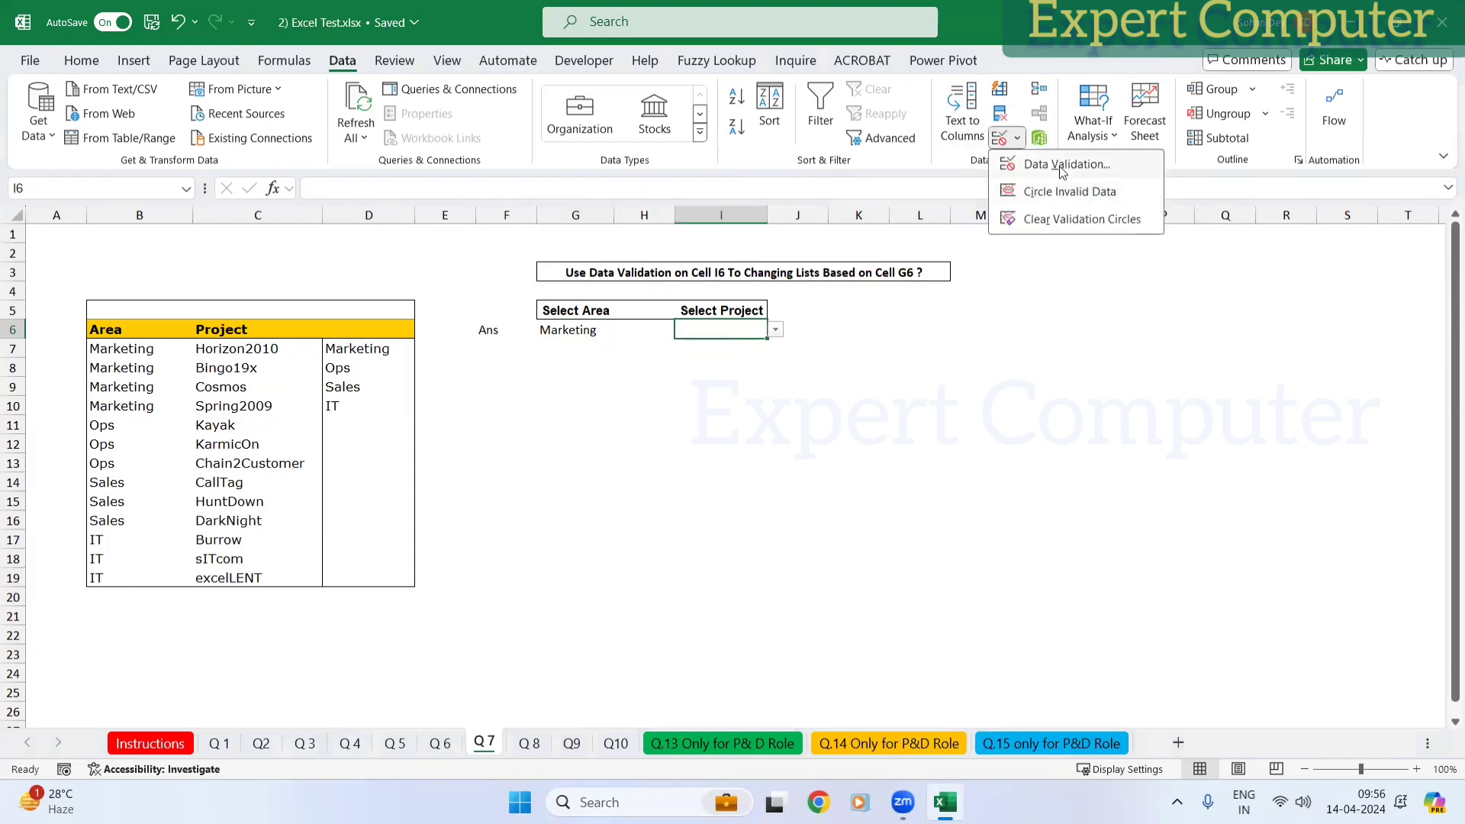
click(1063, 165)
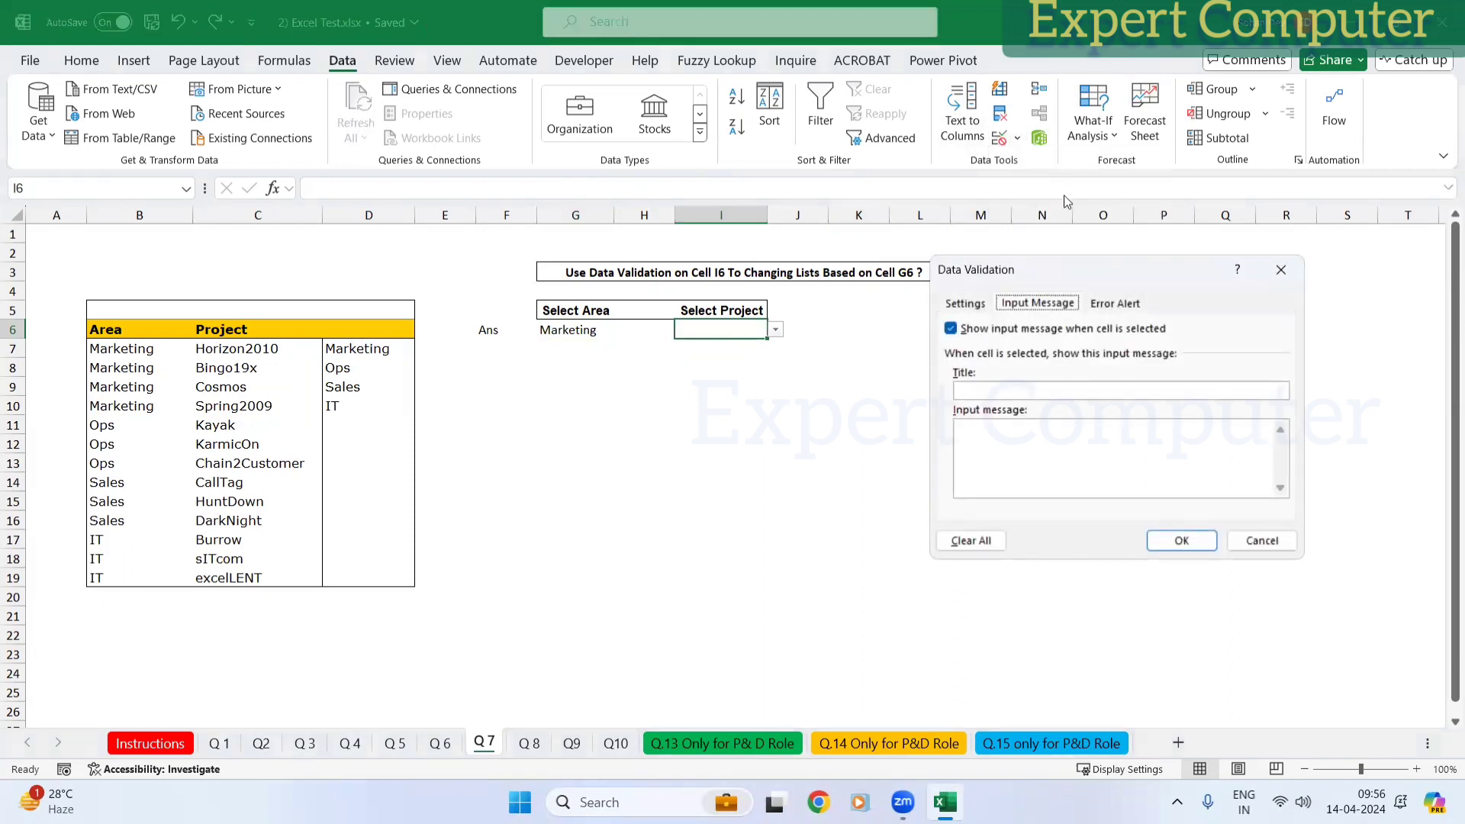
key(Escape)
Step: Choose Ops in G6 and compare the project list offered in I6 with the Ops projects in C11:C13
click(607, 333)
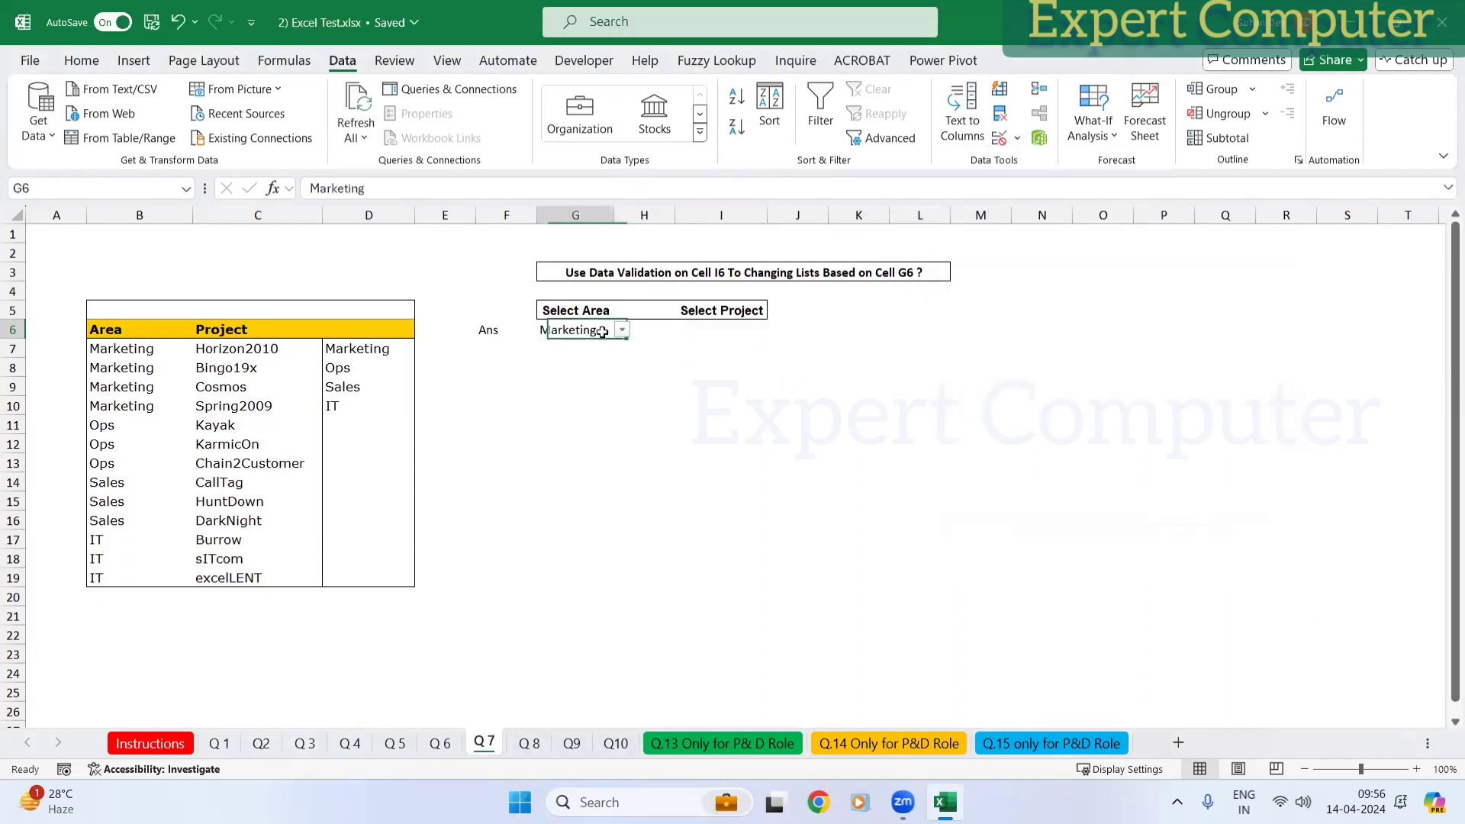
click(622, 331)
click(561, 364)
click(728, 330)
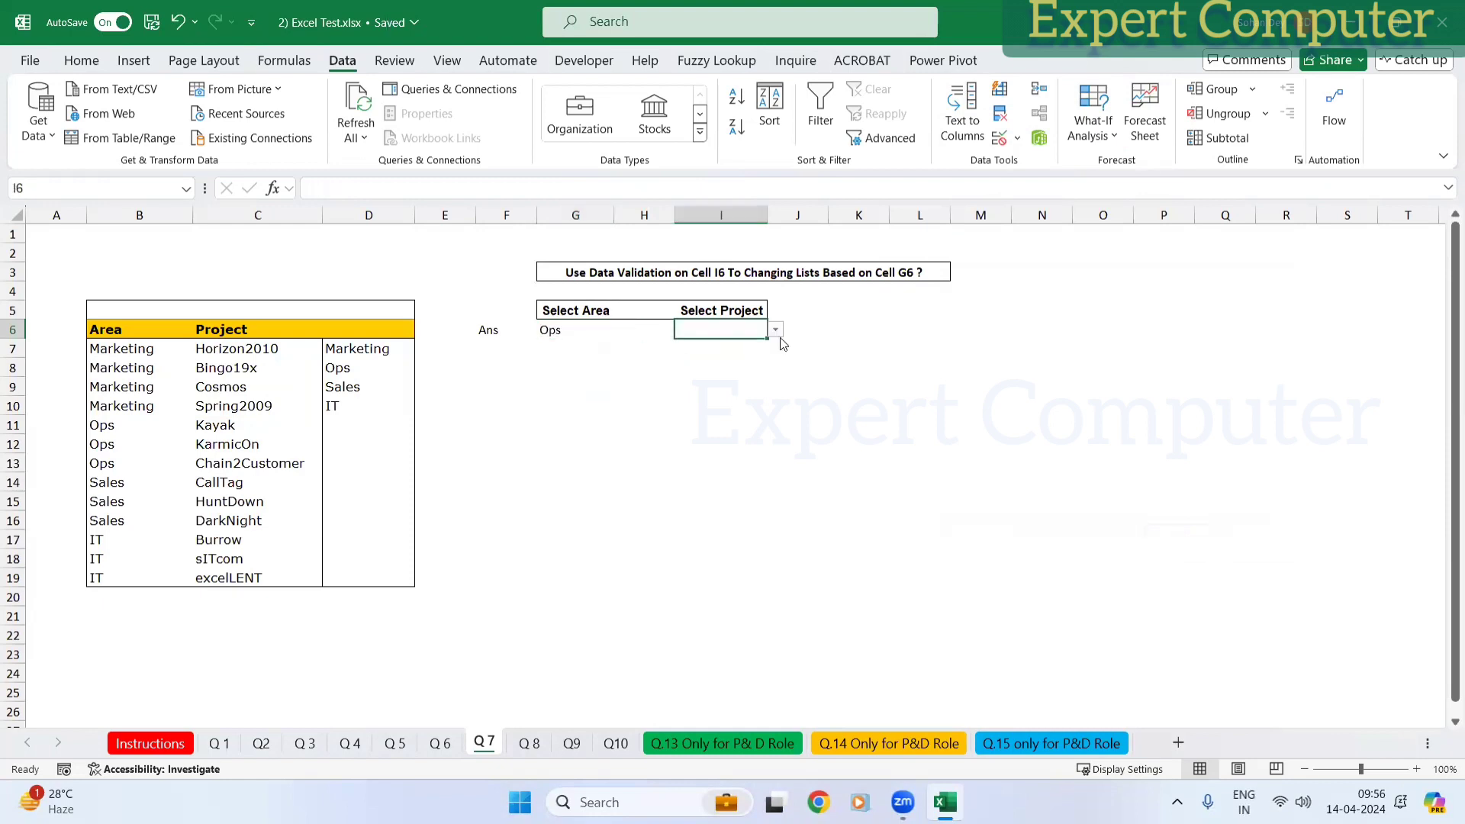
click(775, 333)
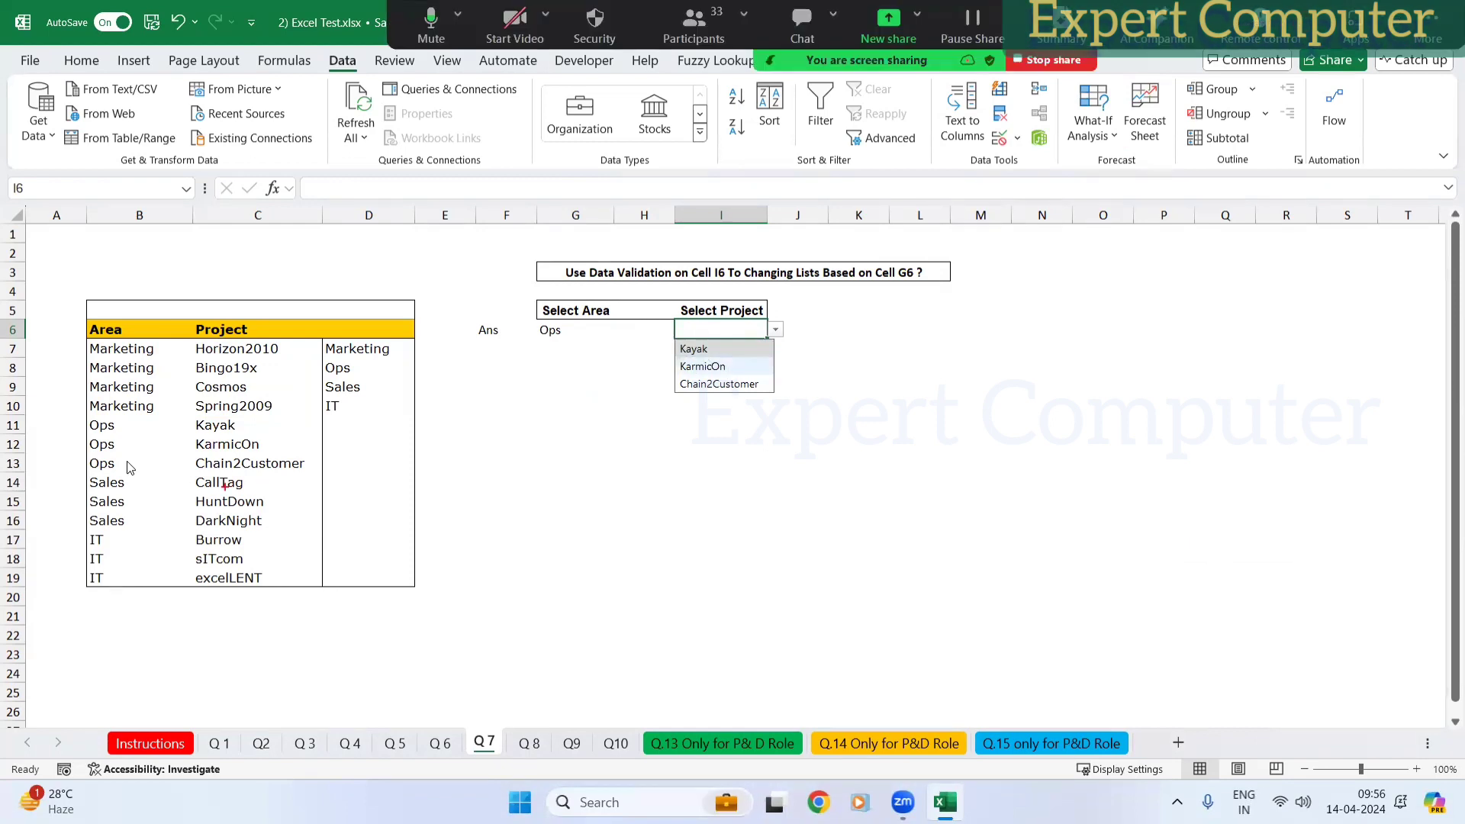
click(228, 421)
drag(227, 424, 236, 470)
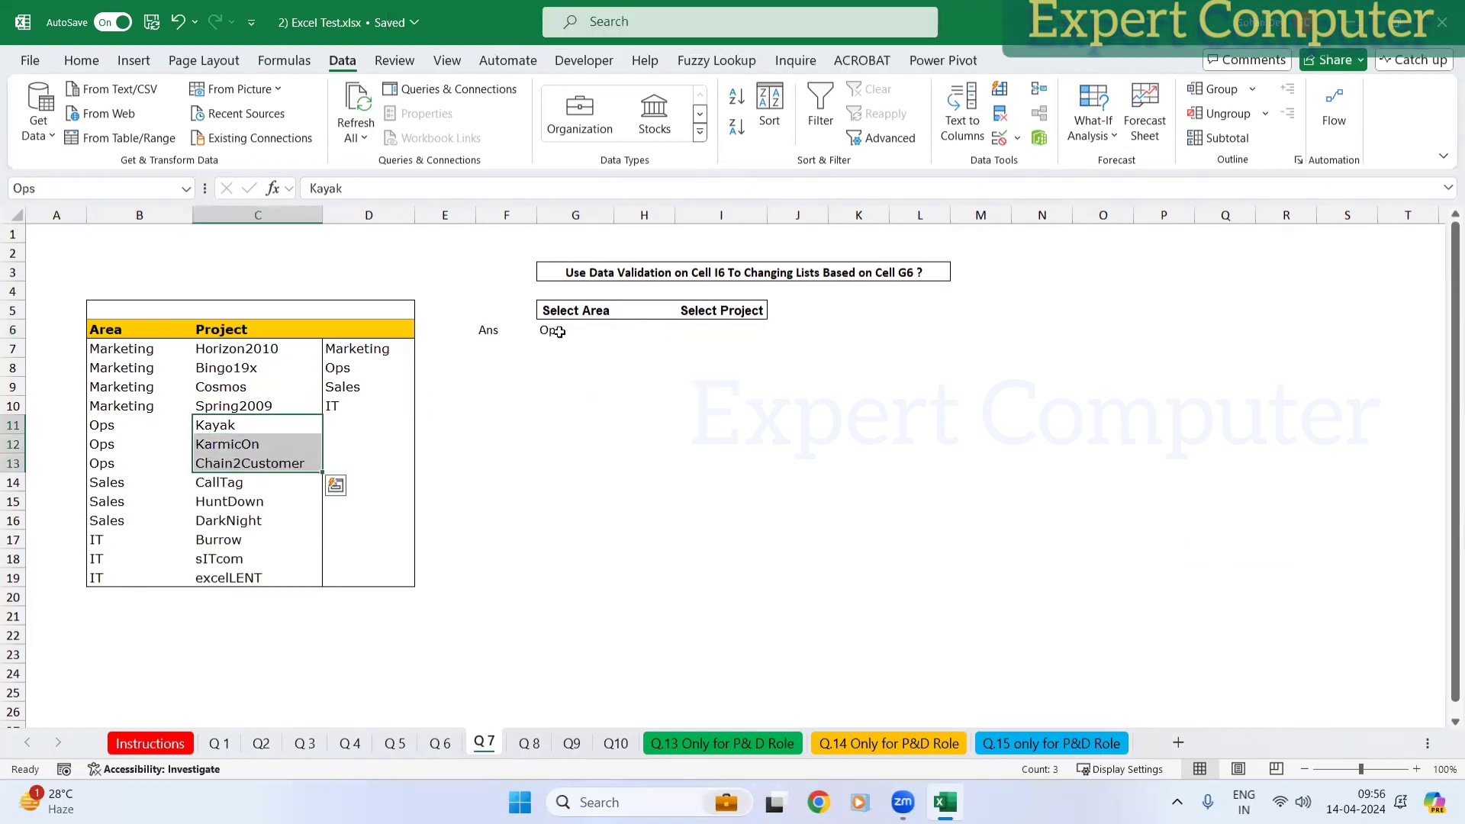
click(724, 328)
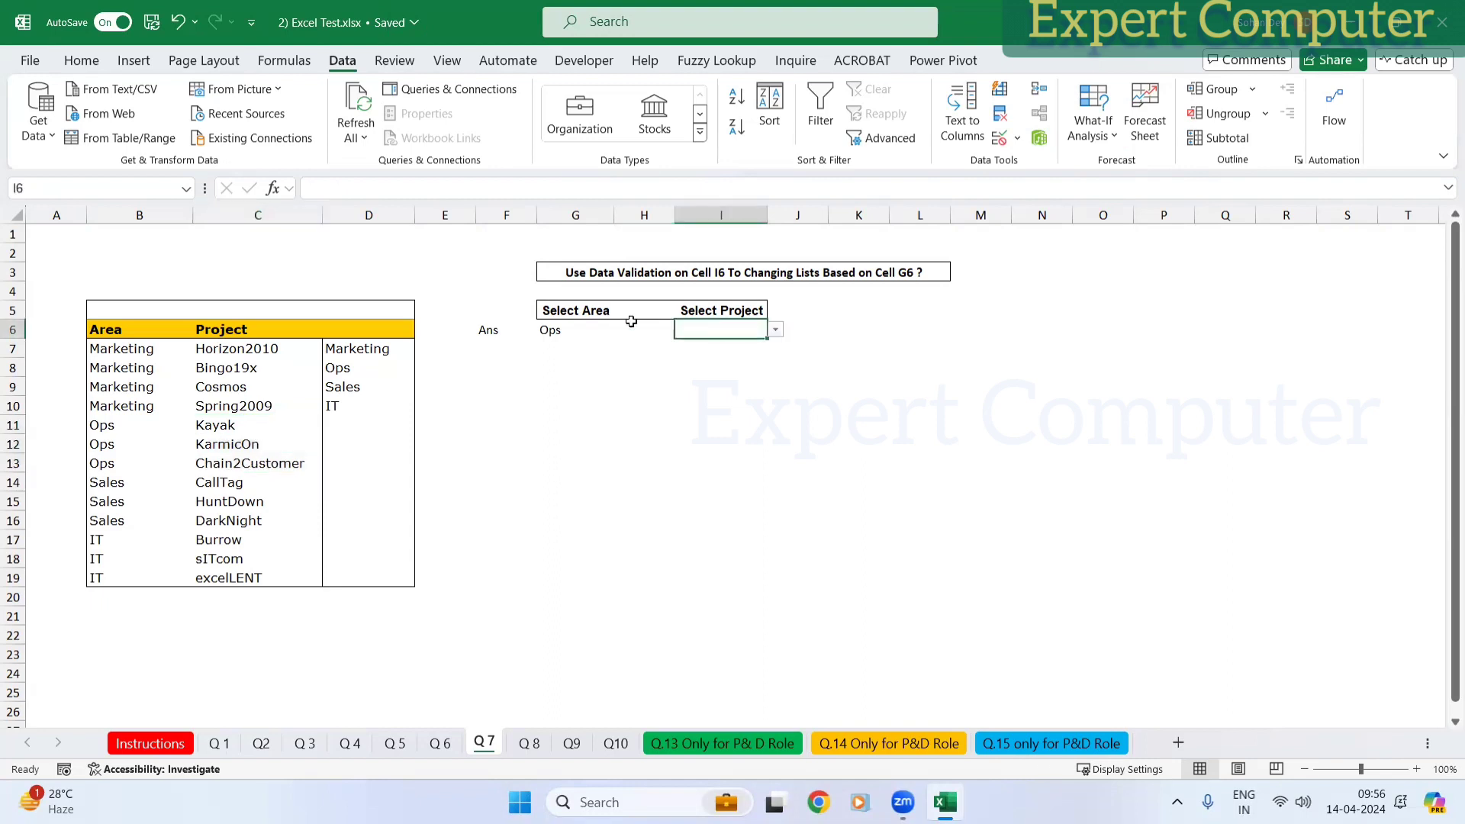
click(772, 336)
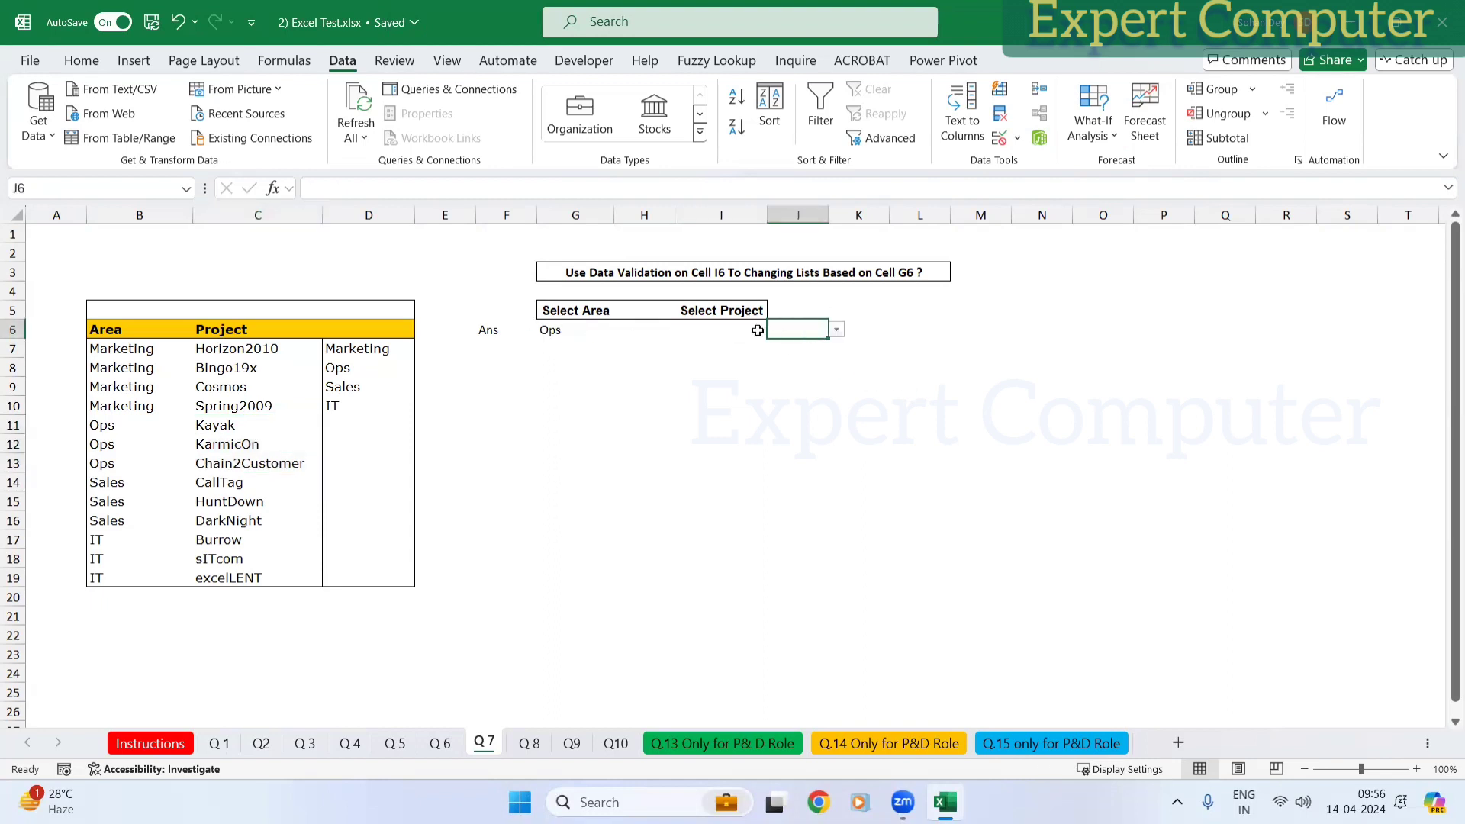
click(757, 330)
click(775, 329)
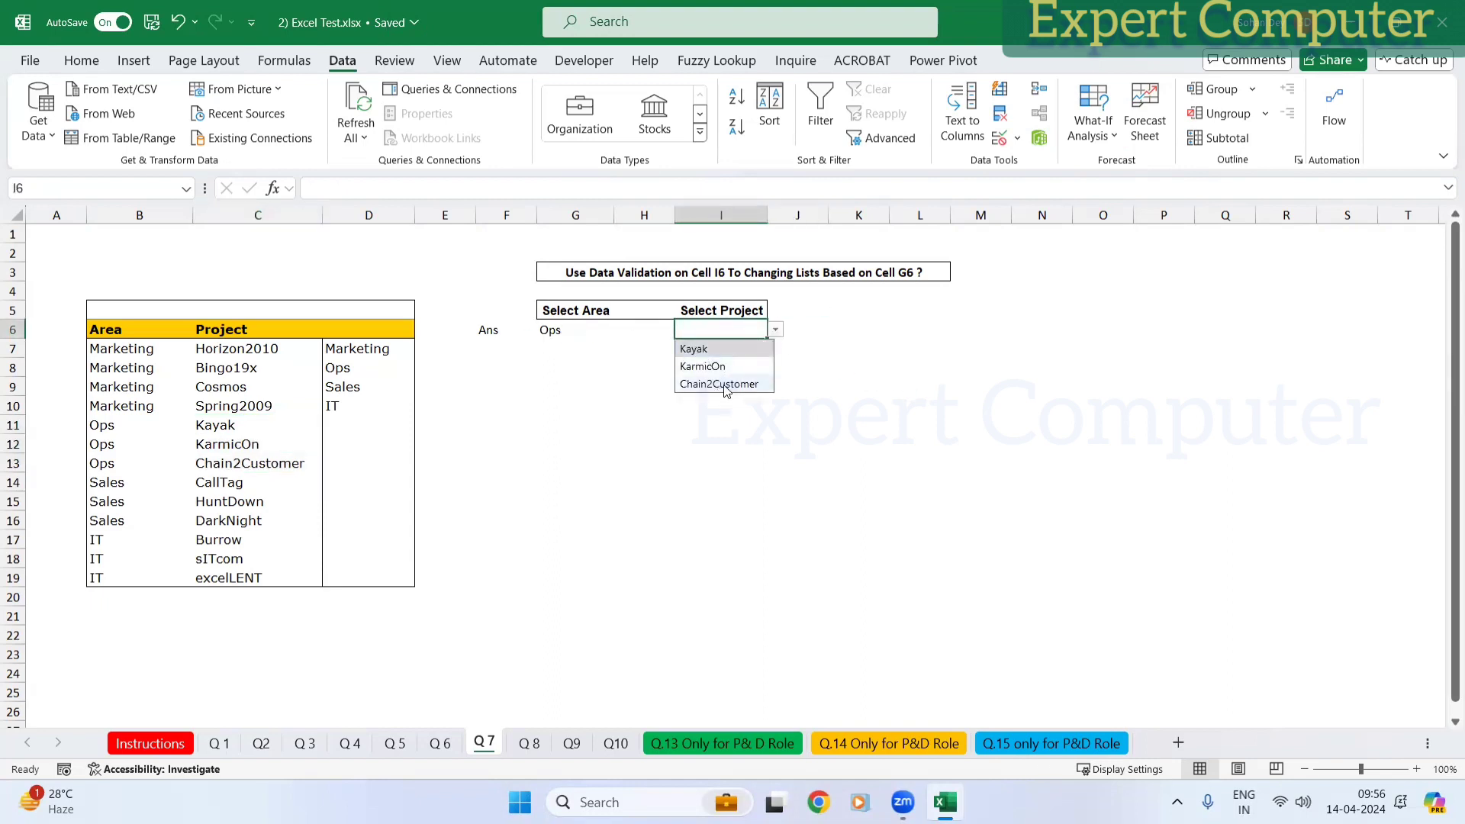
key(Escape)
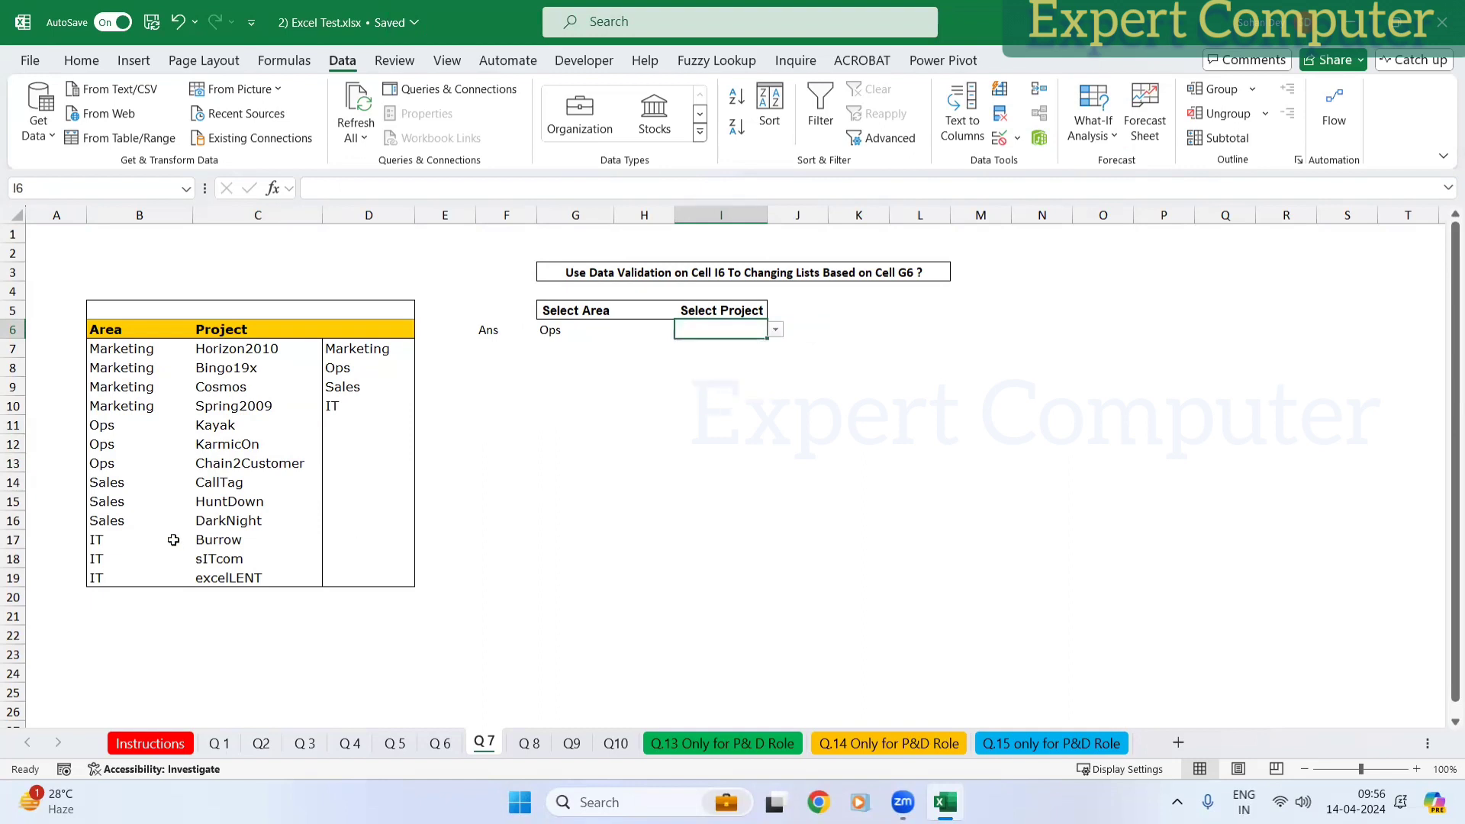
Step: Choose Sales in G6 and compare the project list in I6 with the Sales projects in C14:C16
drag(227, 482, 228, 520)
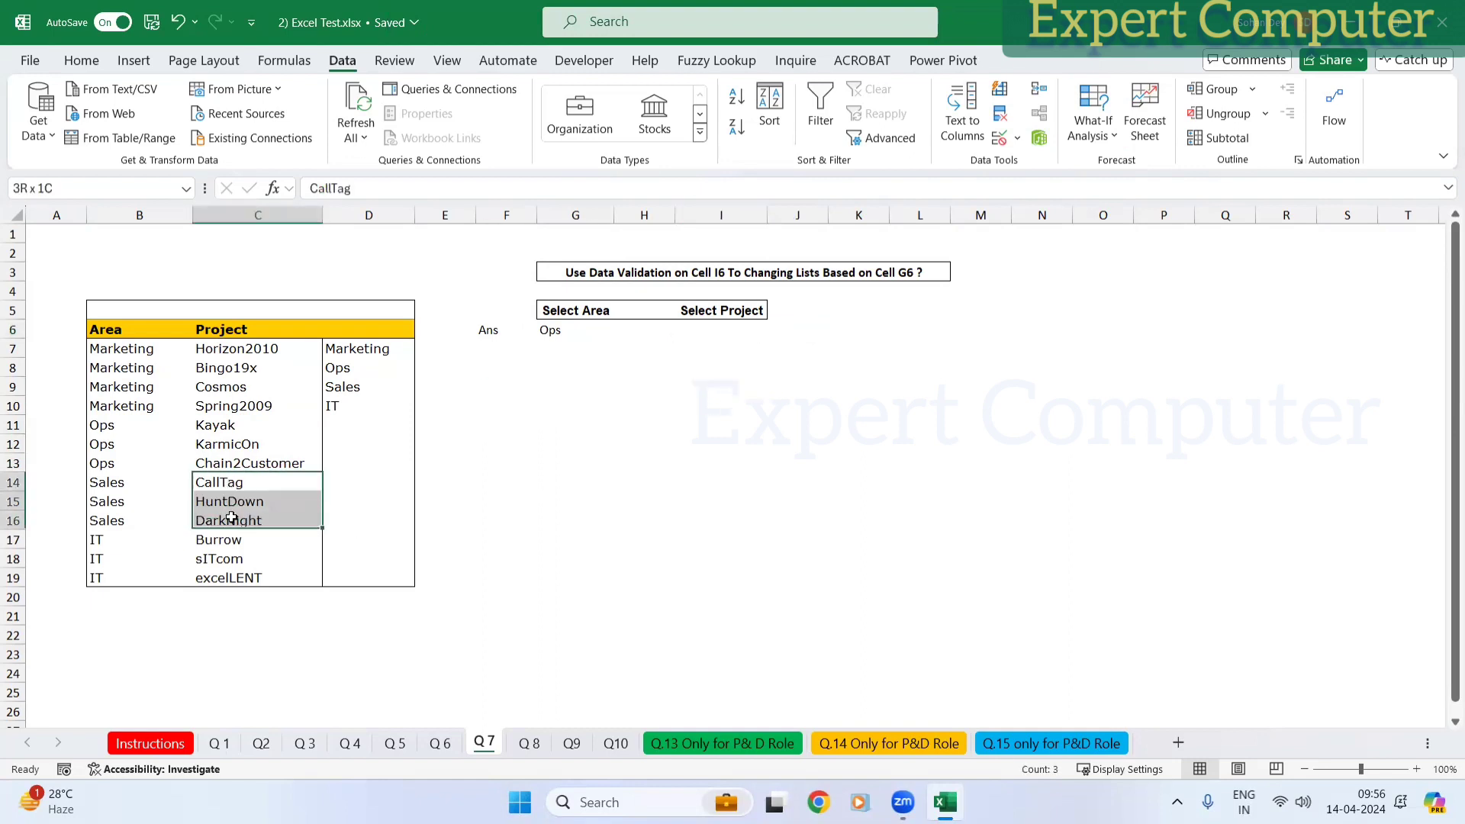
click(592, 327)
click(622, 330)
click(564, 385)
click(736, 329)
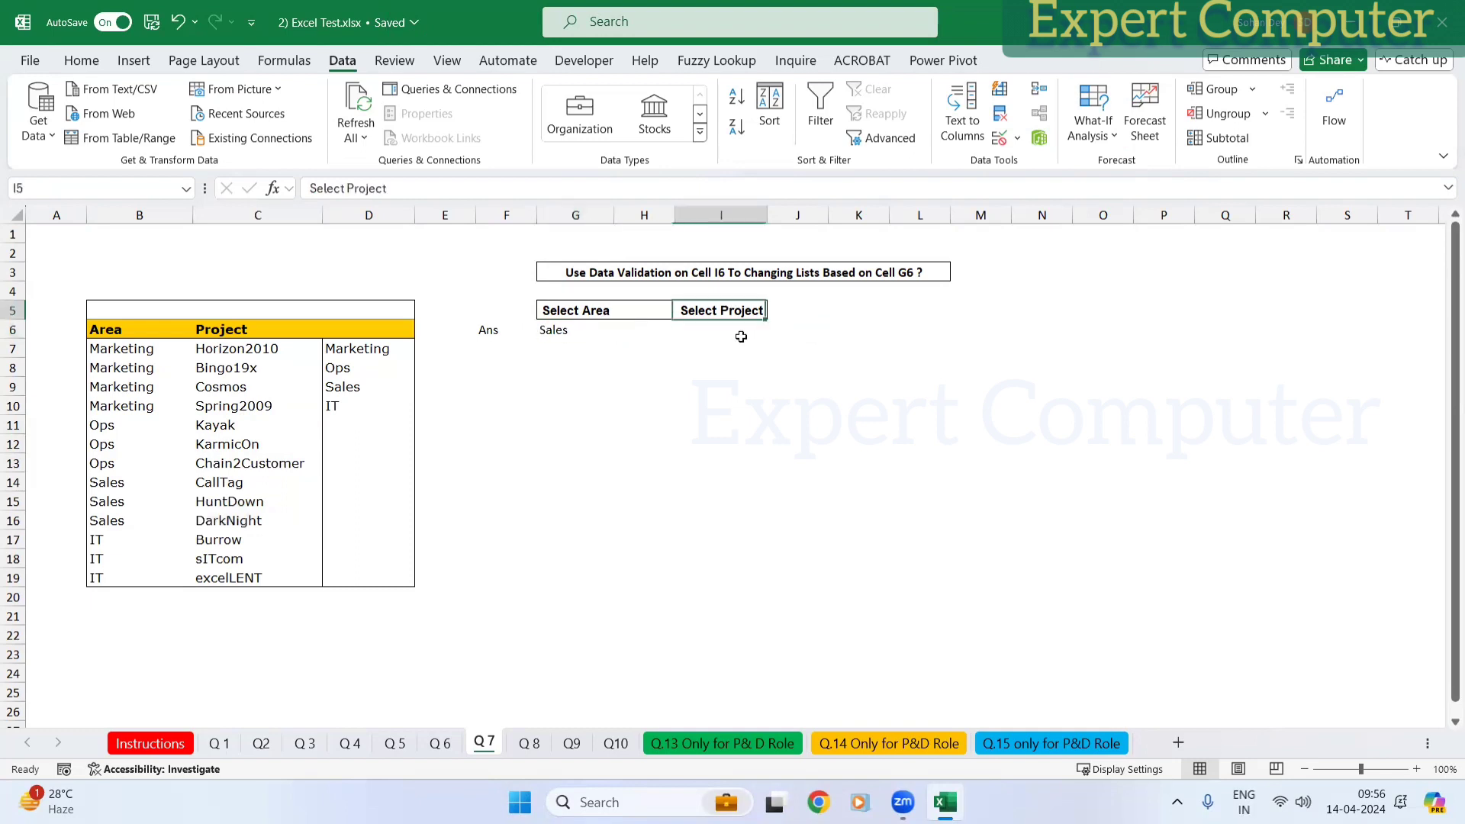
click(775, 329)
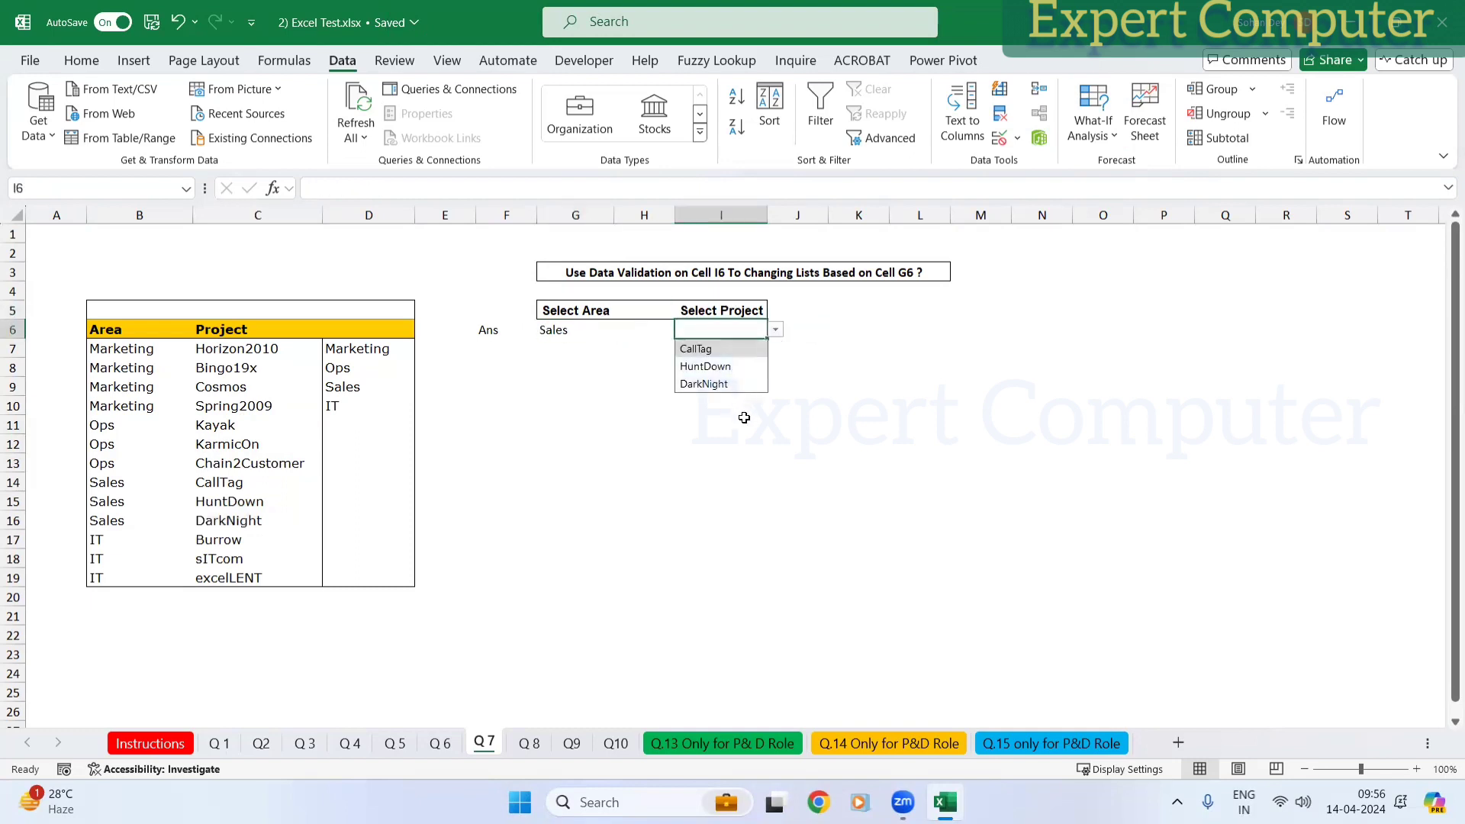
Step: Choose Marketing in G6 and Horizon2010 from the dependent list in I6
click(609, 334)
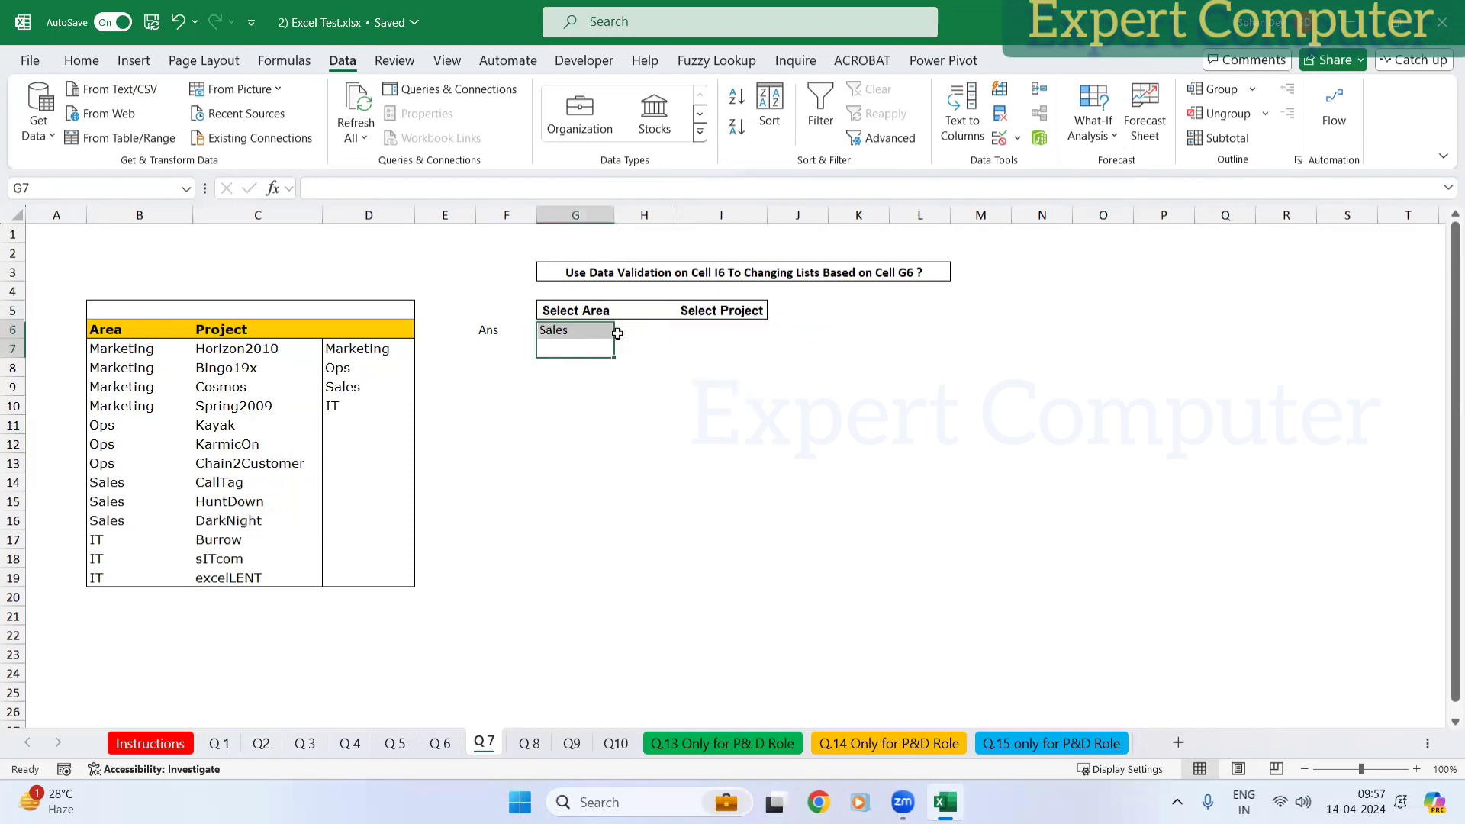
click(622, 330)
key(Up)
key(Up)
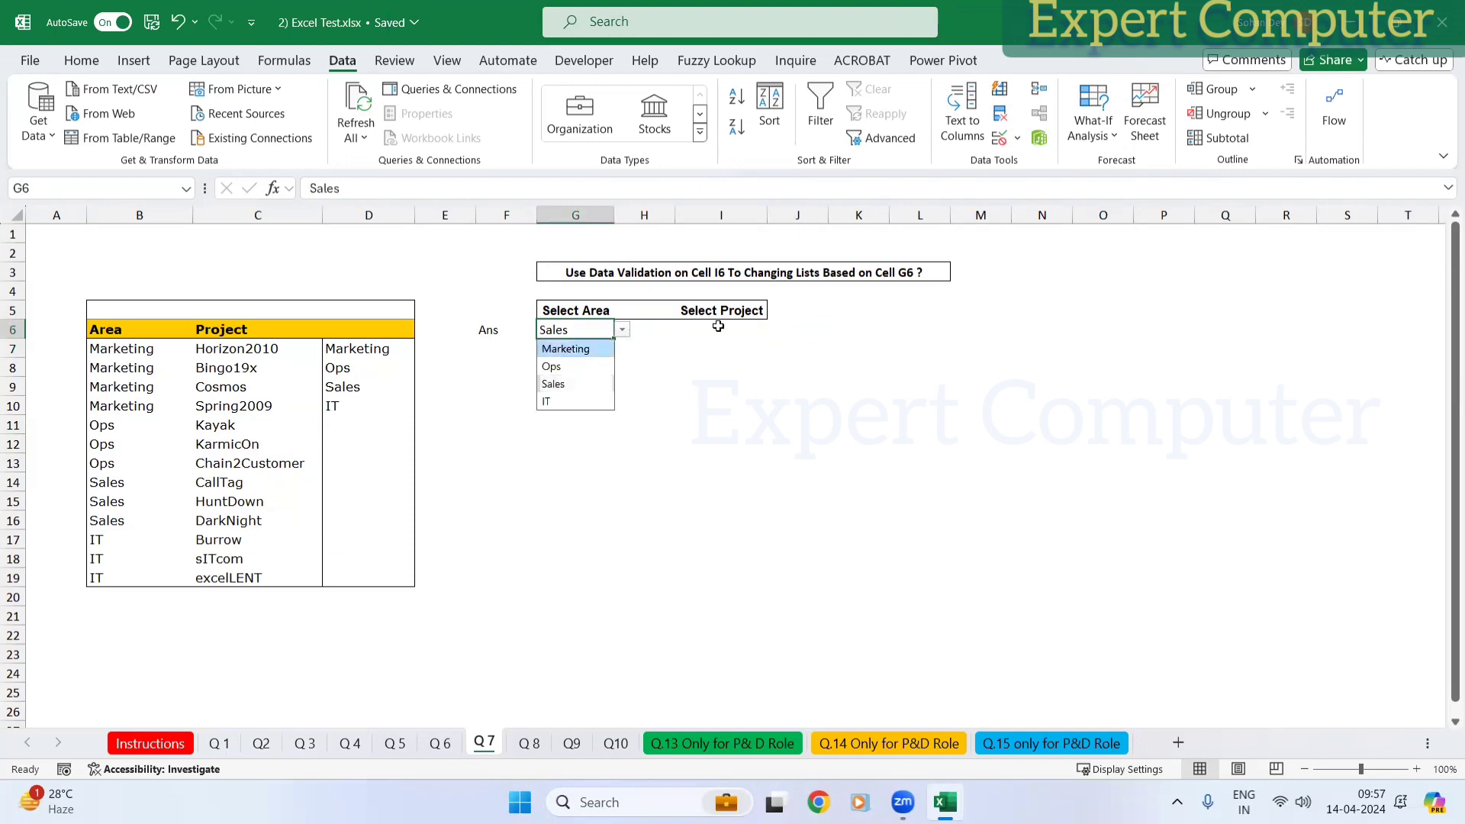
key(Return)
click(745, 327)
click(775, 331)
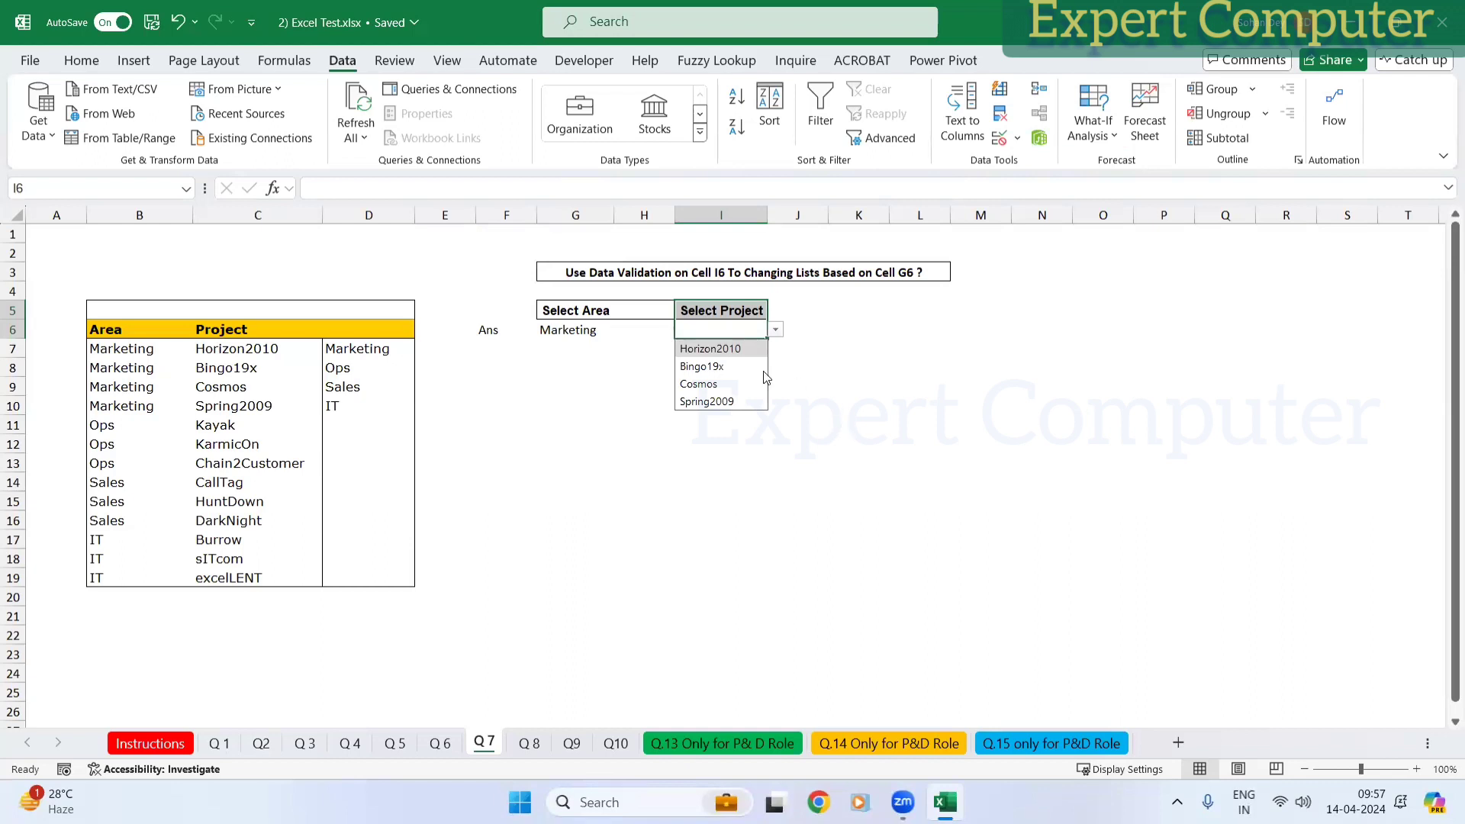
click(739, 348)
click(868, 373)
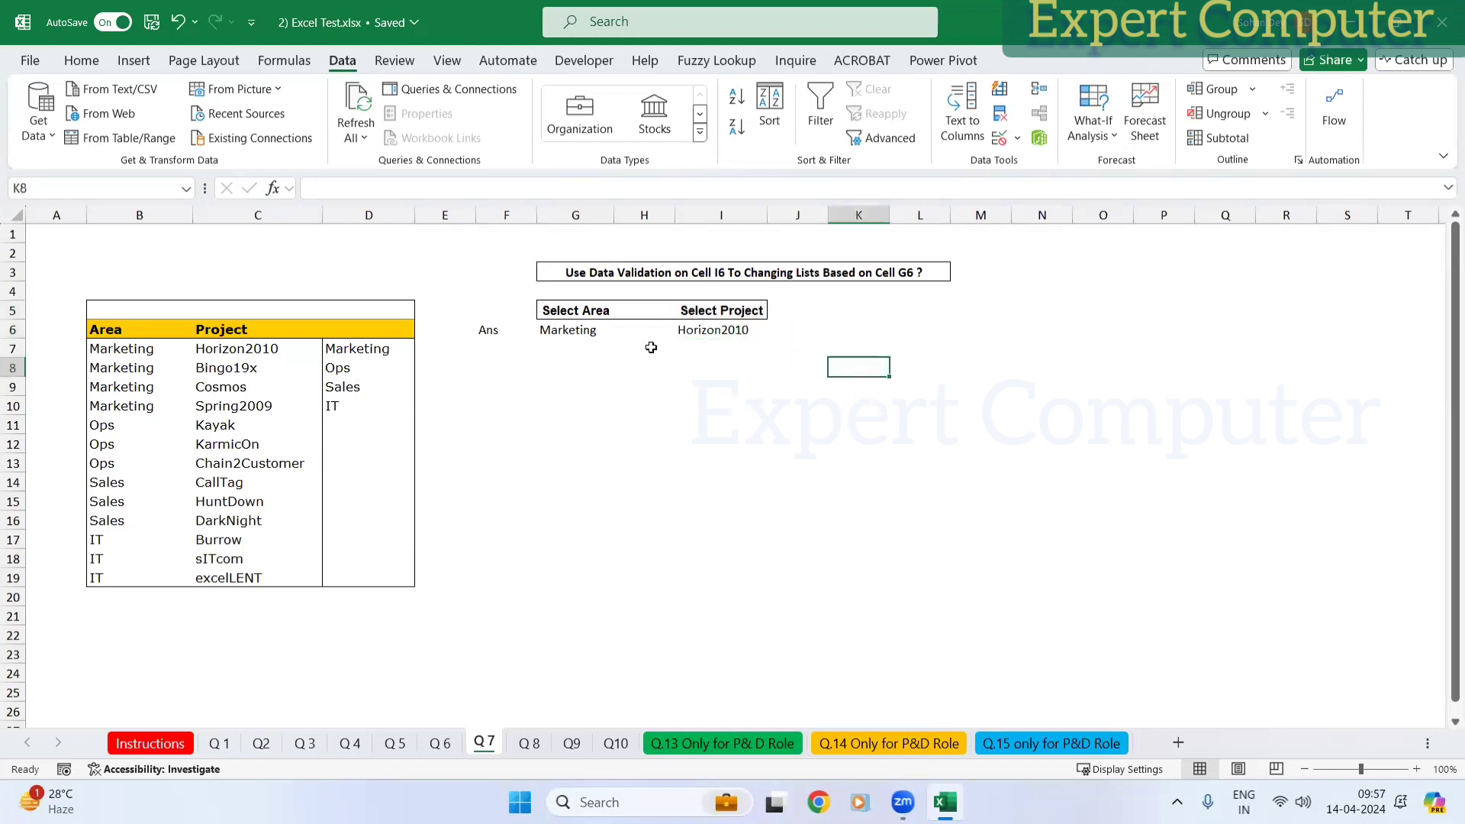
Step: Check which projects I6 offers while G6 is set to Marketing
click(592, 329)
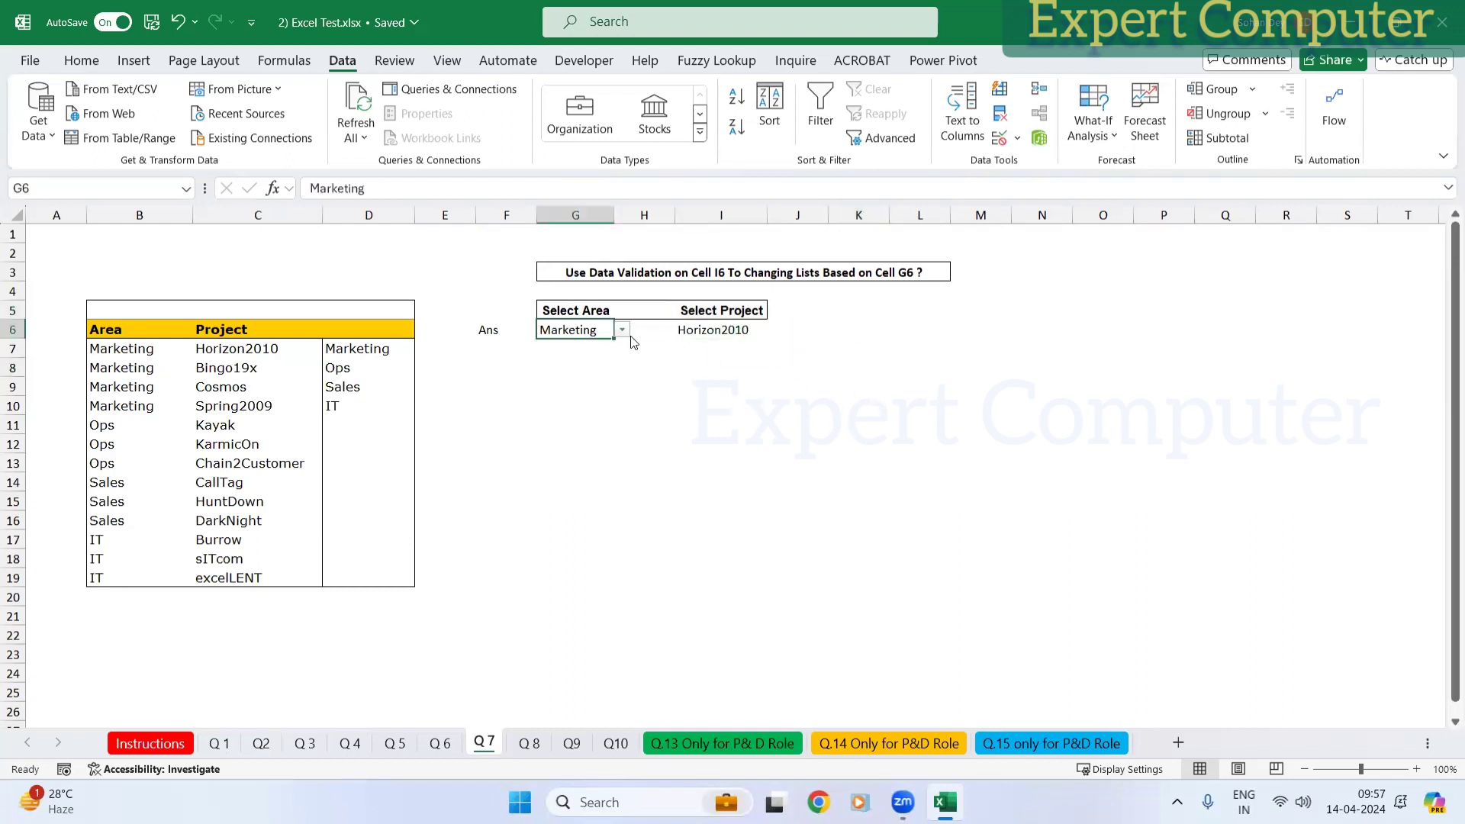
click(748, 330)
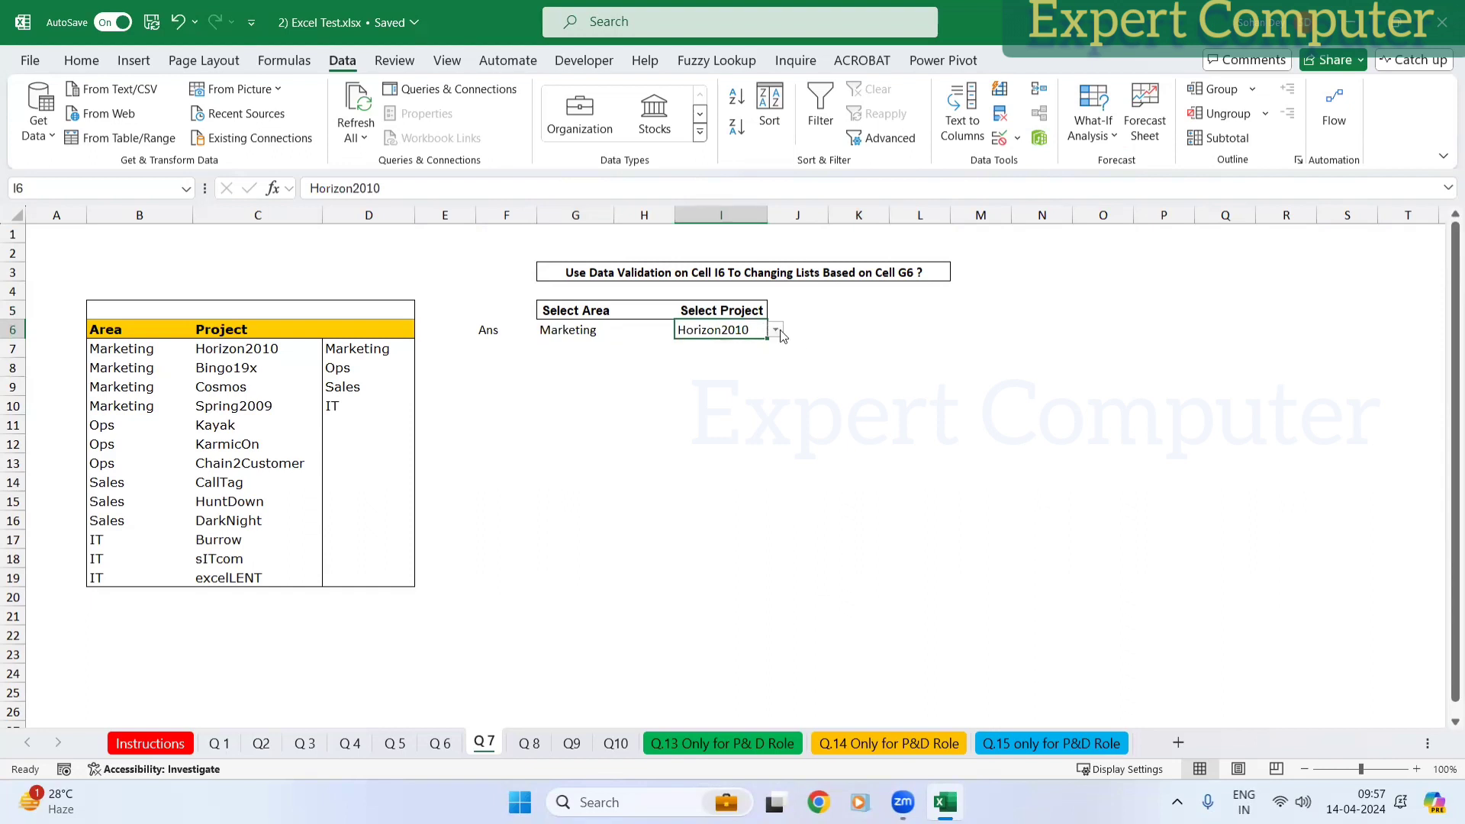
click(776, 330)
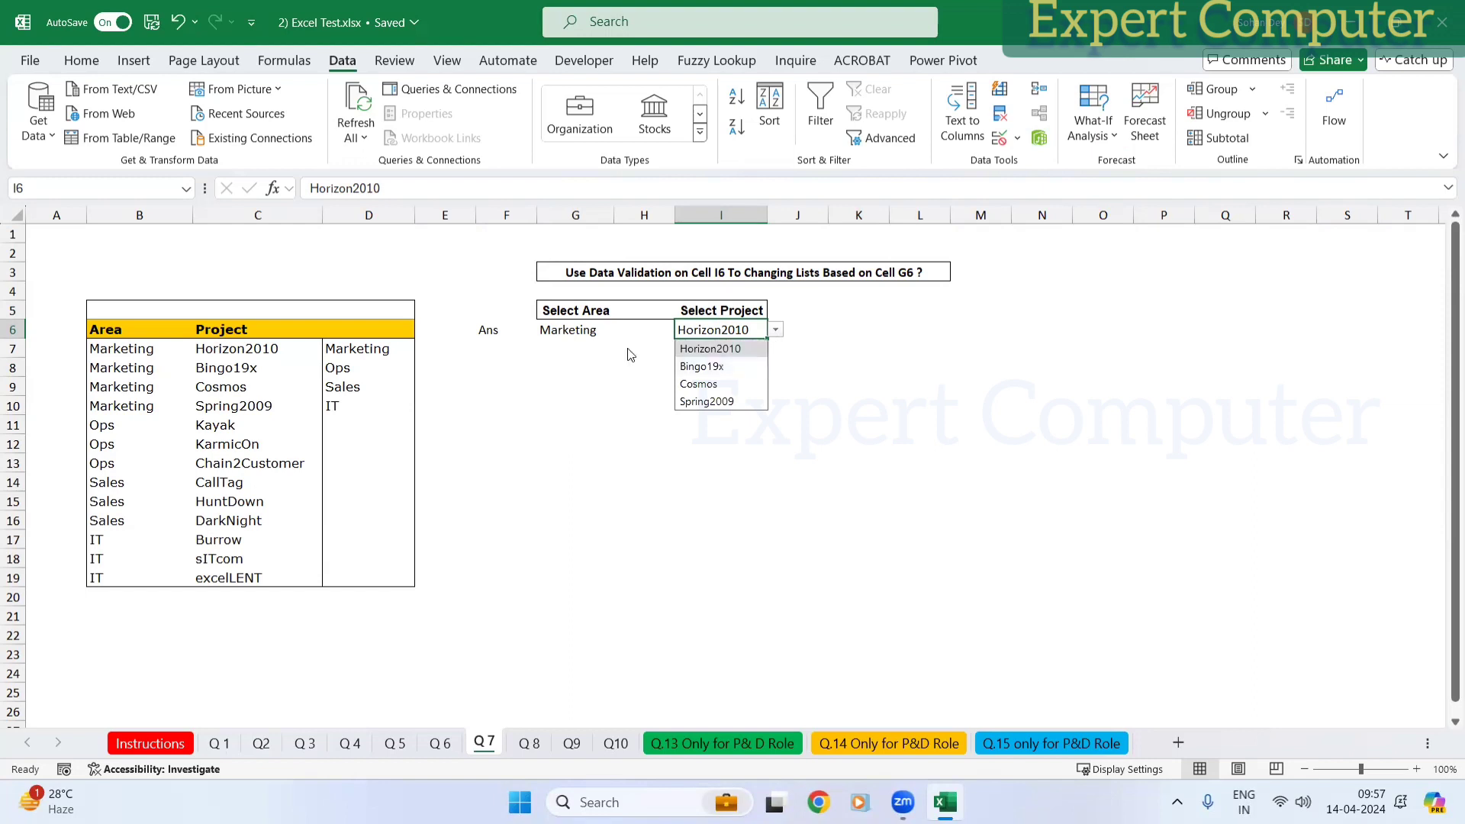
click(920, 366)
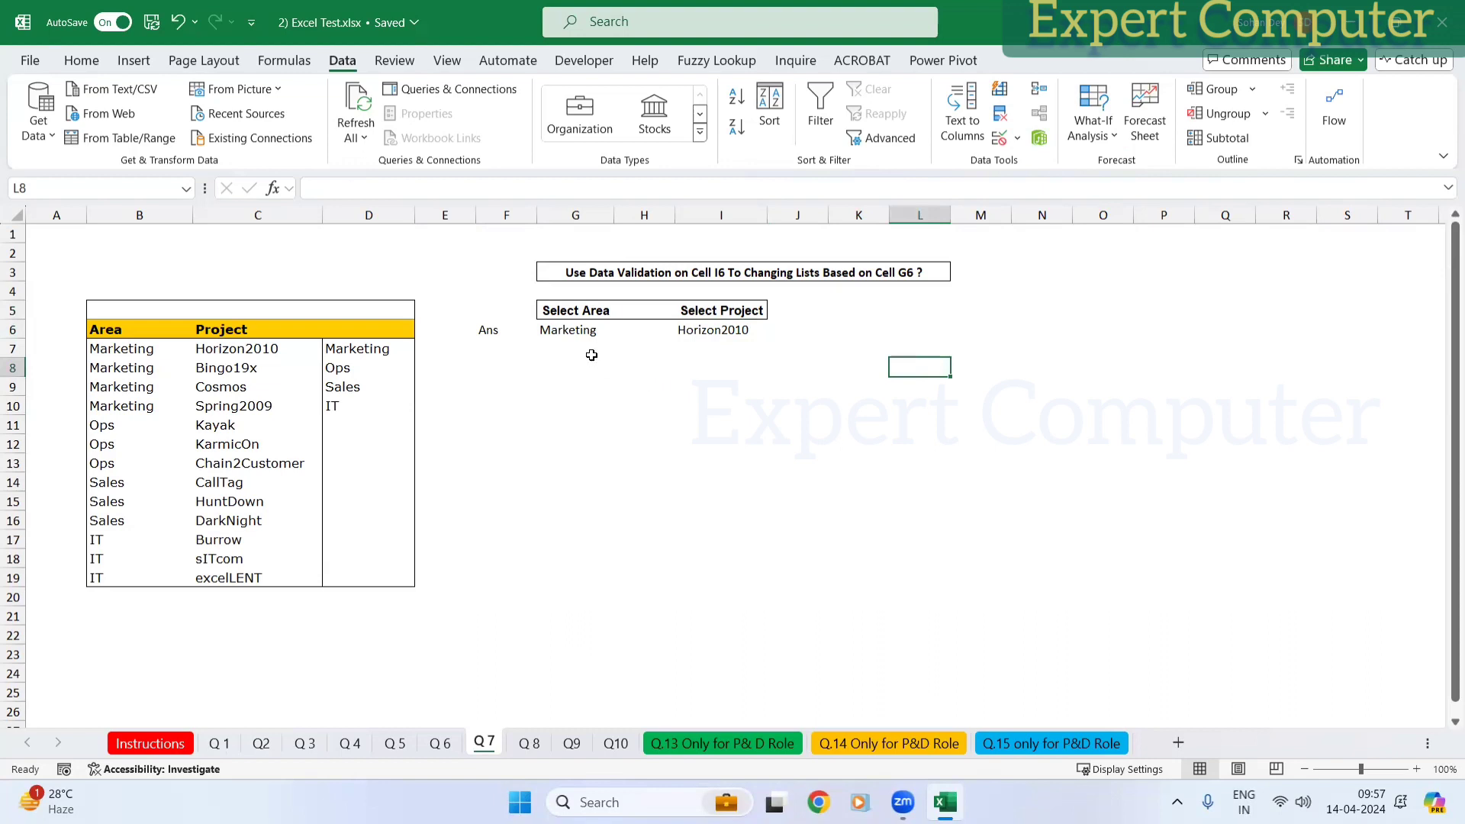
Step: Choose Sales in G6 and DarkNight from the dependent list in I6
click(582, 331)
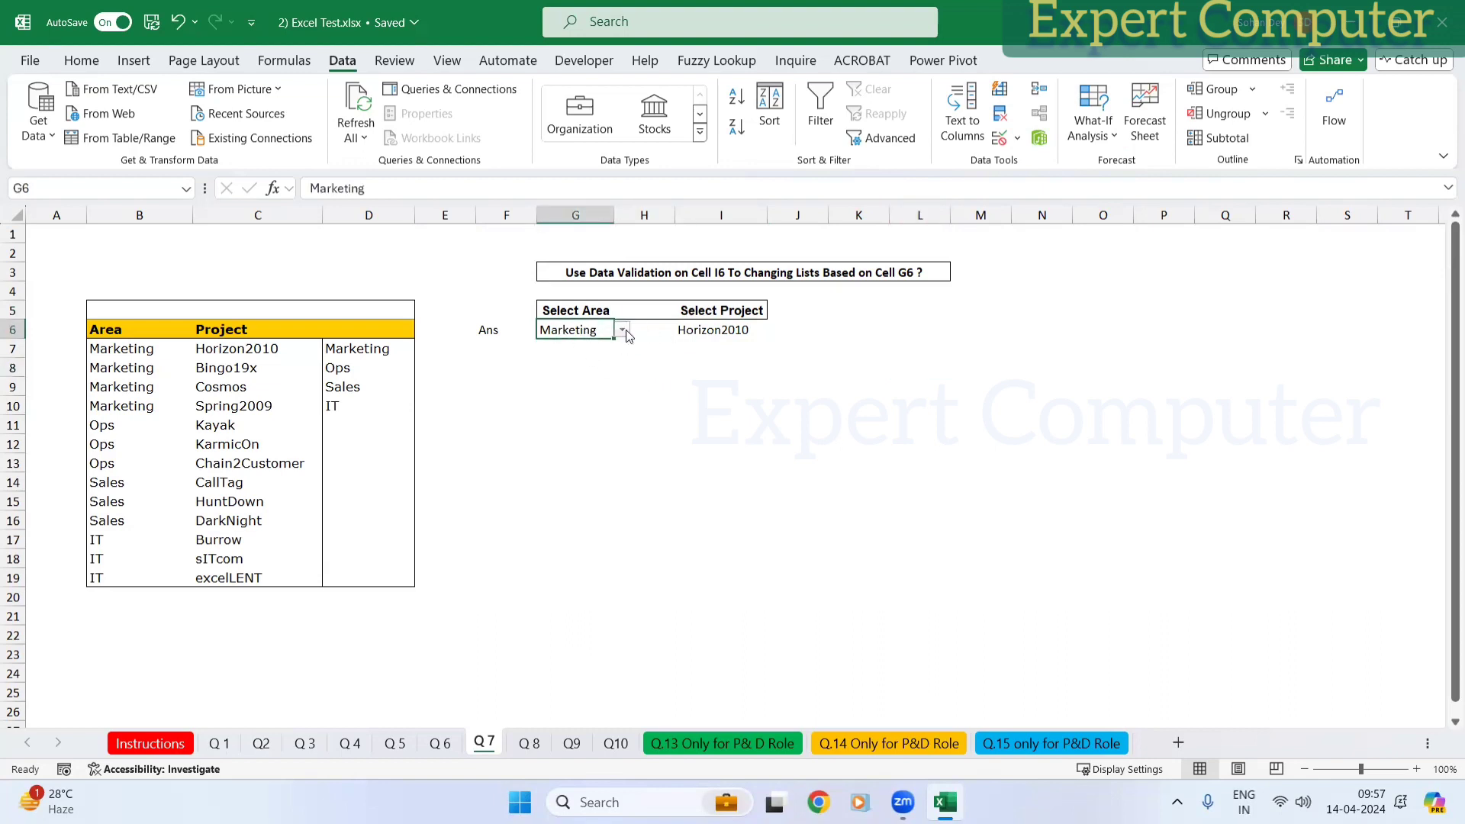
click(622, 330)
click(610, 383)
click(721, 329)
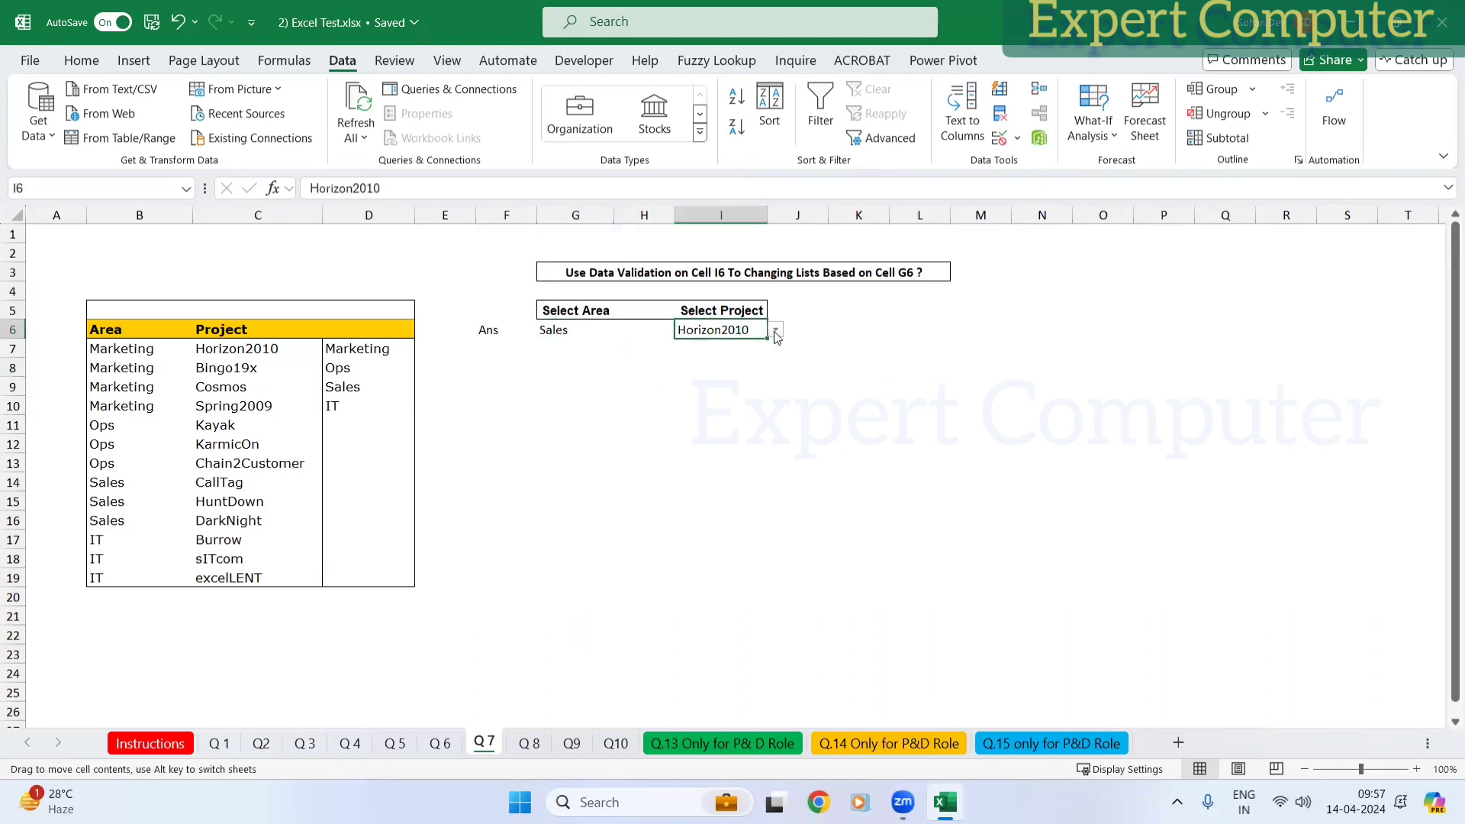
click(775, 330)
click(710, 384)
click(890, 419)
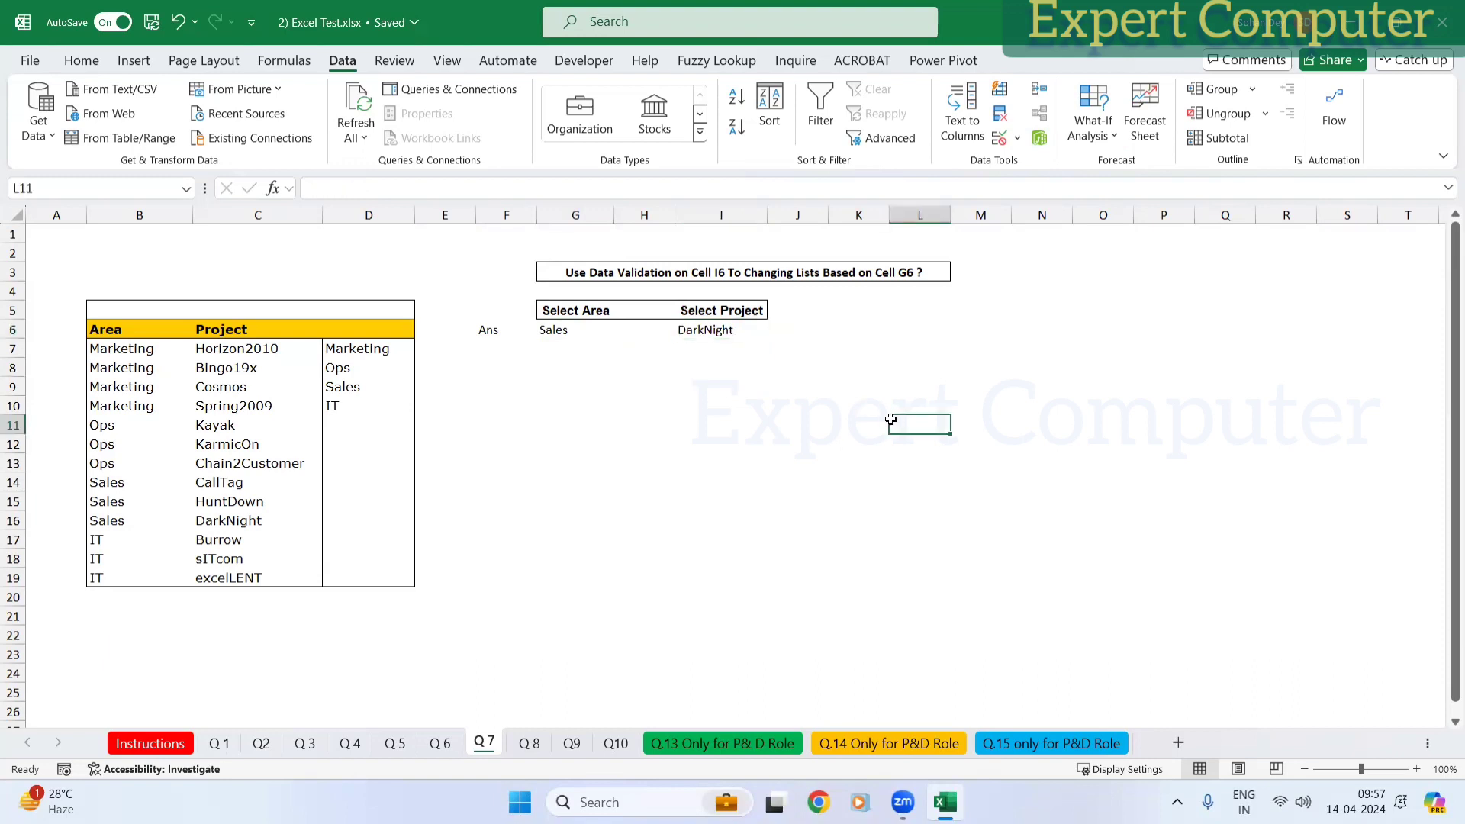
click(850, 355)
click(766, 331)
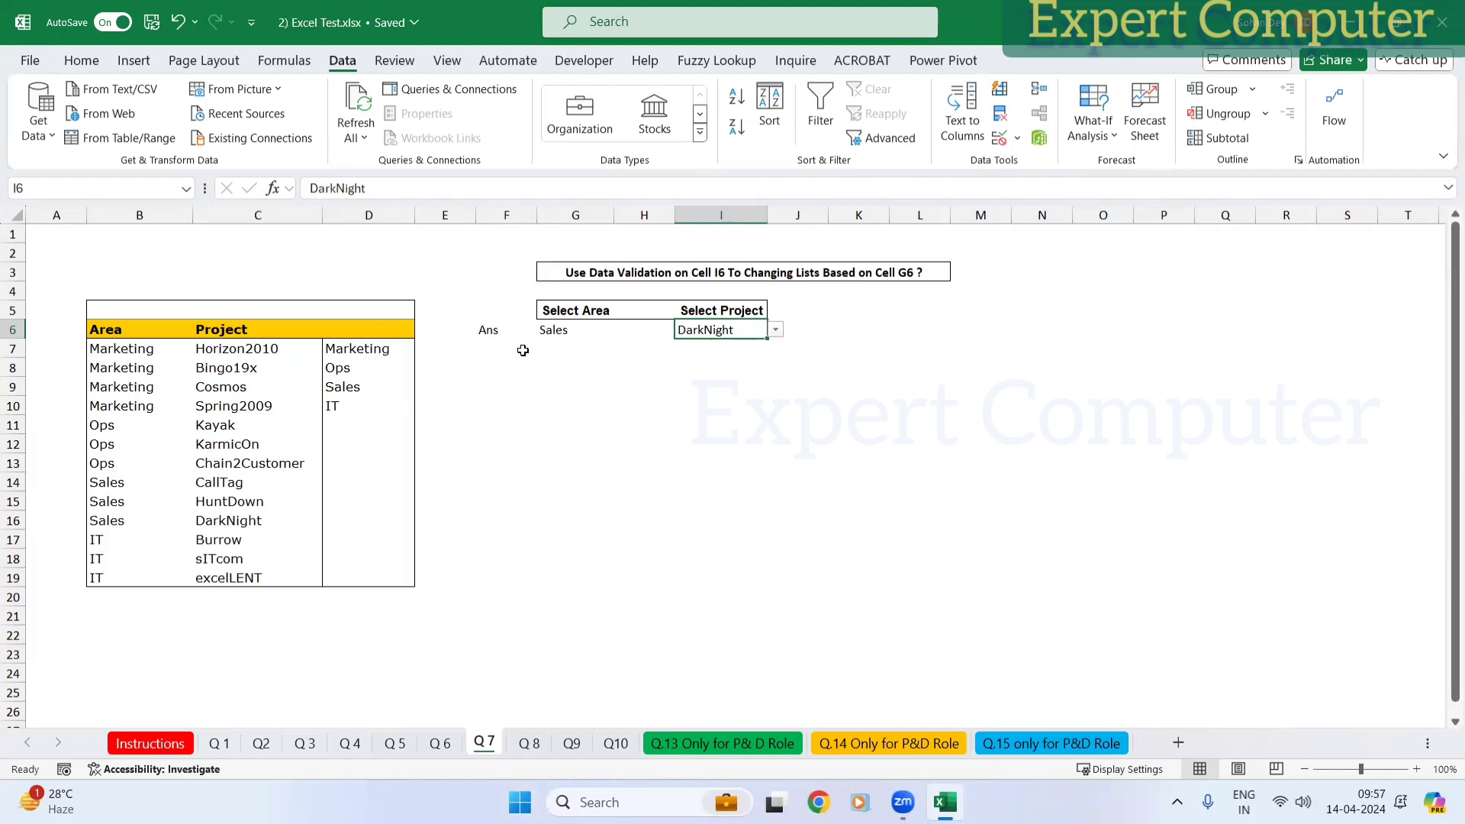
Step: Check the range name of the Marketing projects in C7:C10 and relate it to the area selection in G6
click(731, 103)
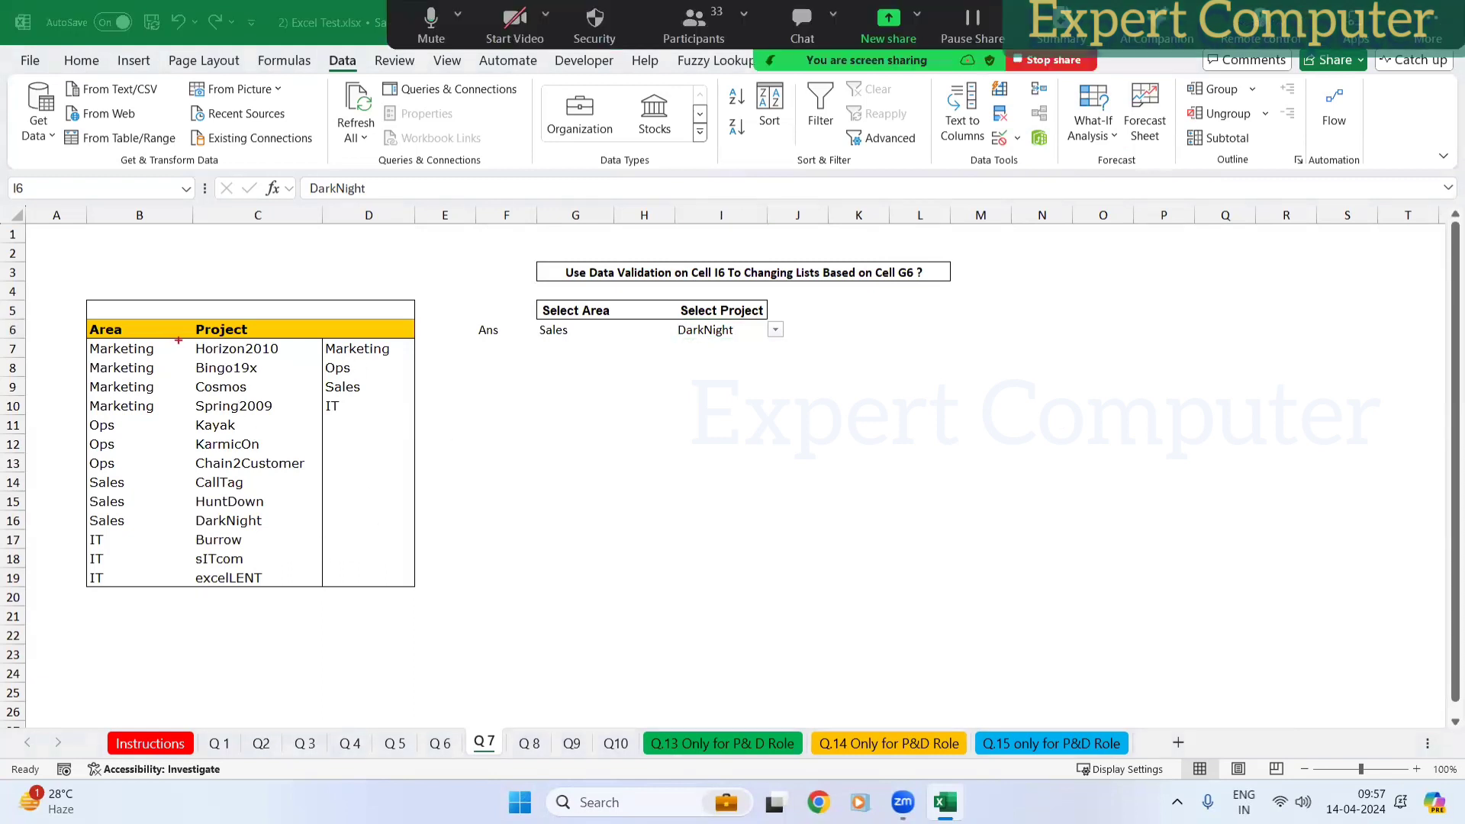
drag(184, 338, 299, 413)
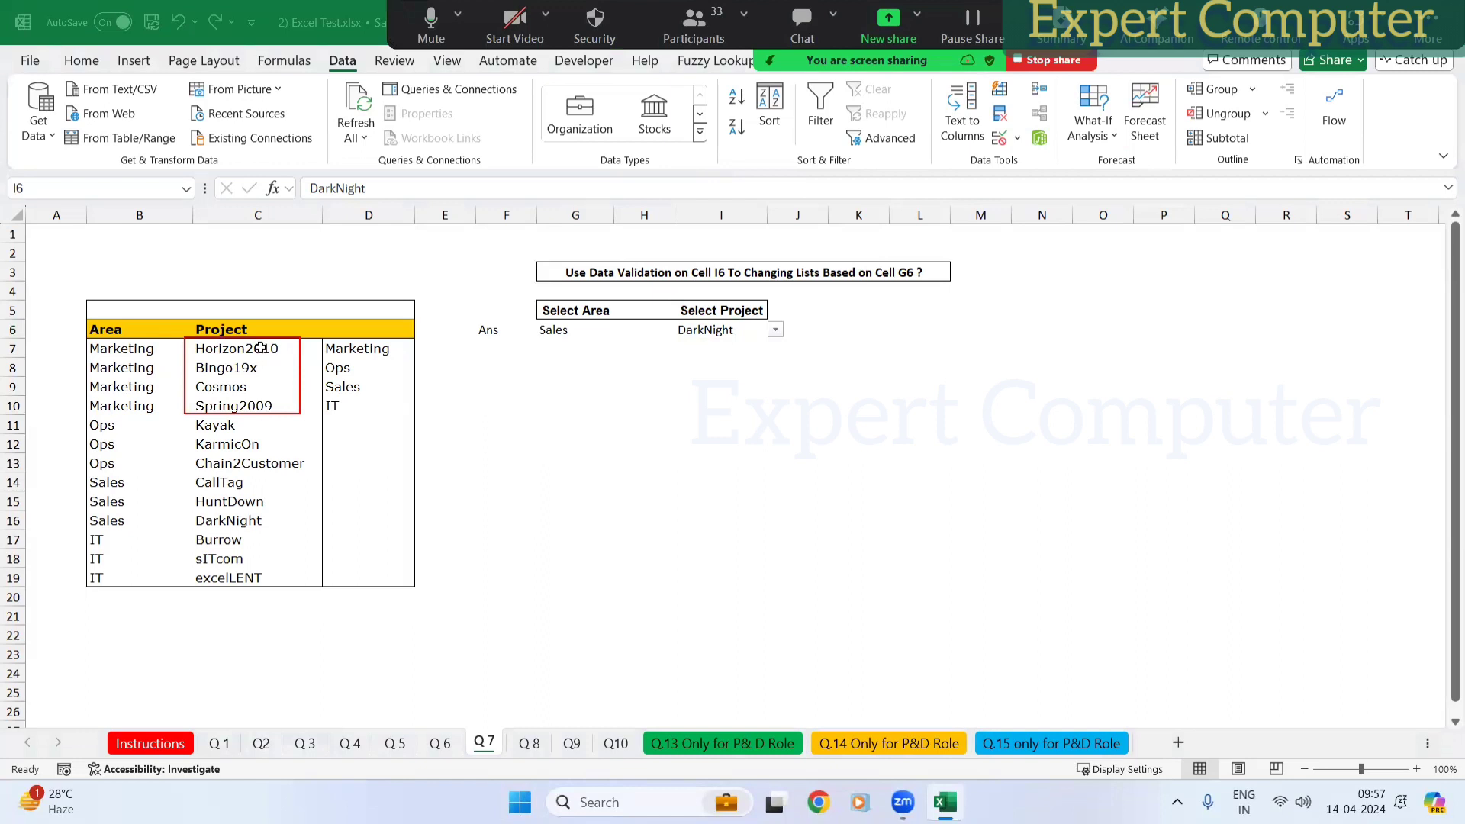
drag(260, 348, 288, 406)
click(41, 188)
text(Marketing)
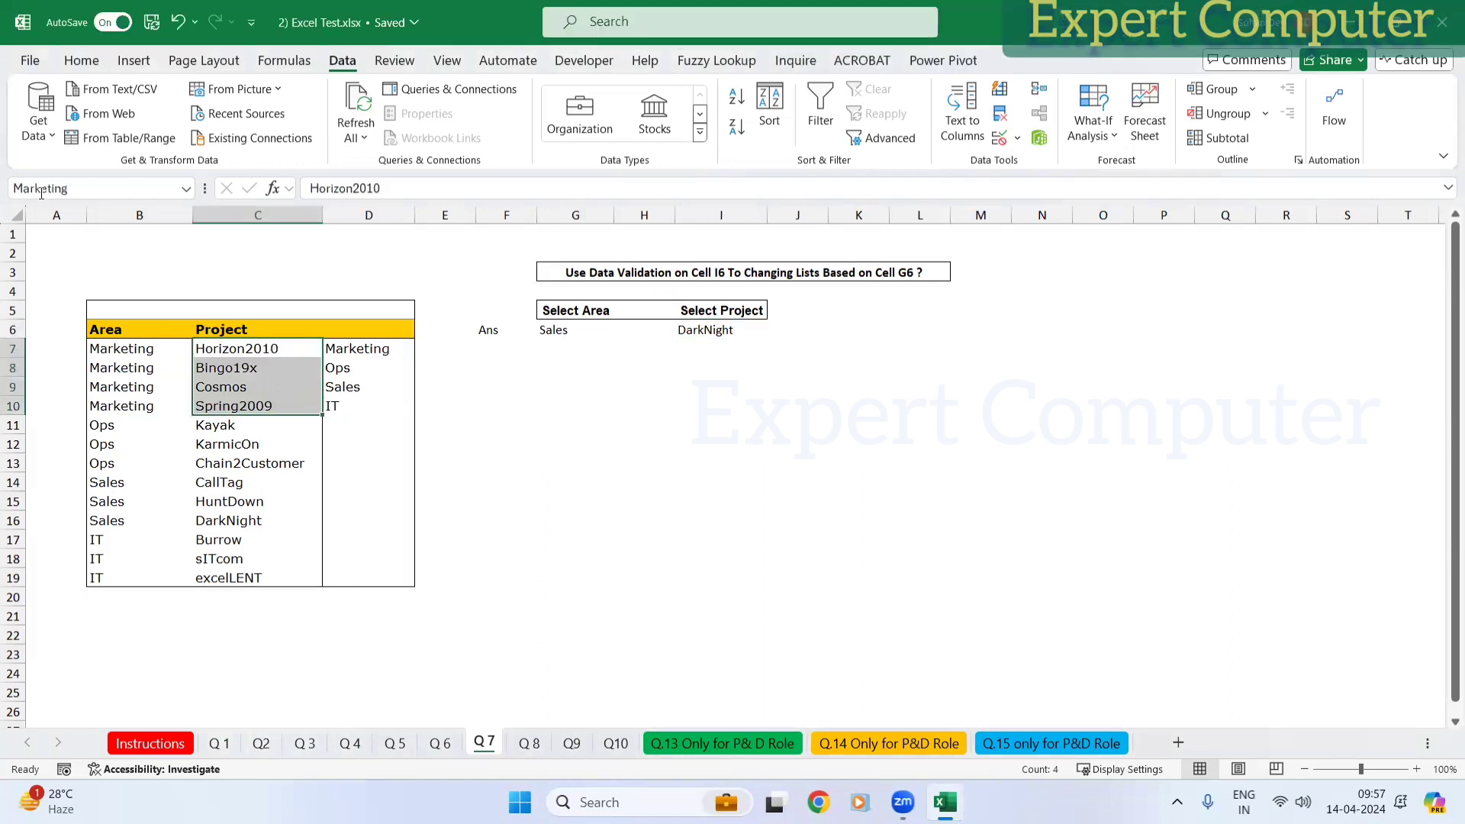
drag(8, 173, 97, 208)
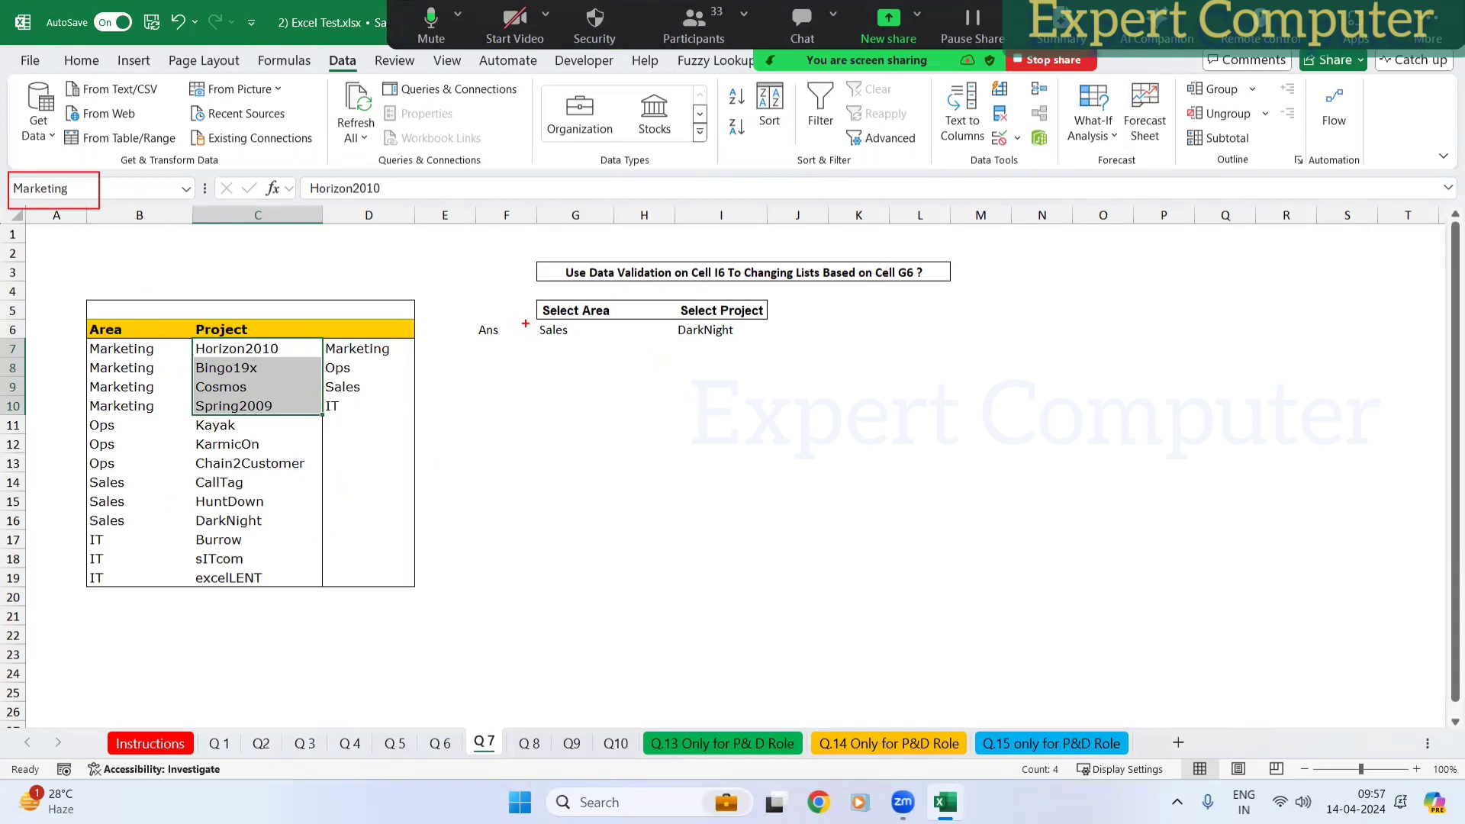
drag(525, 323, 618, 340)
drag(314, 341, 184, 323)
mouse_move(175, 403)
mouse_down()
mouse_move(263, 416)
mouse_move(320, 343)
mouse_up()
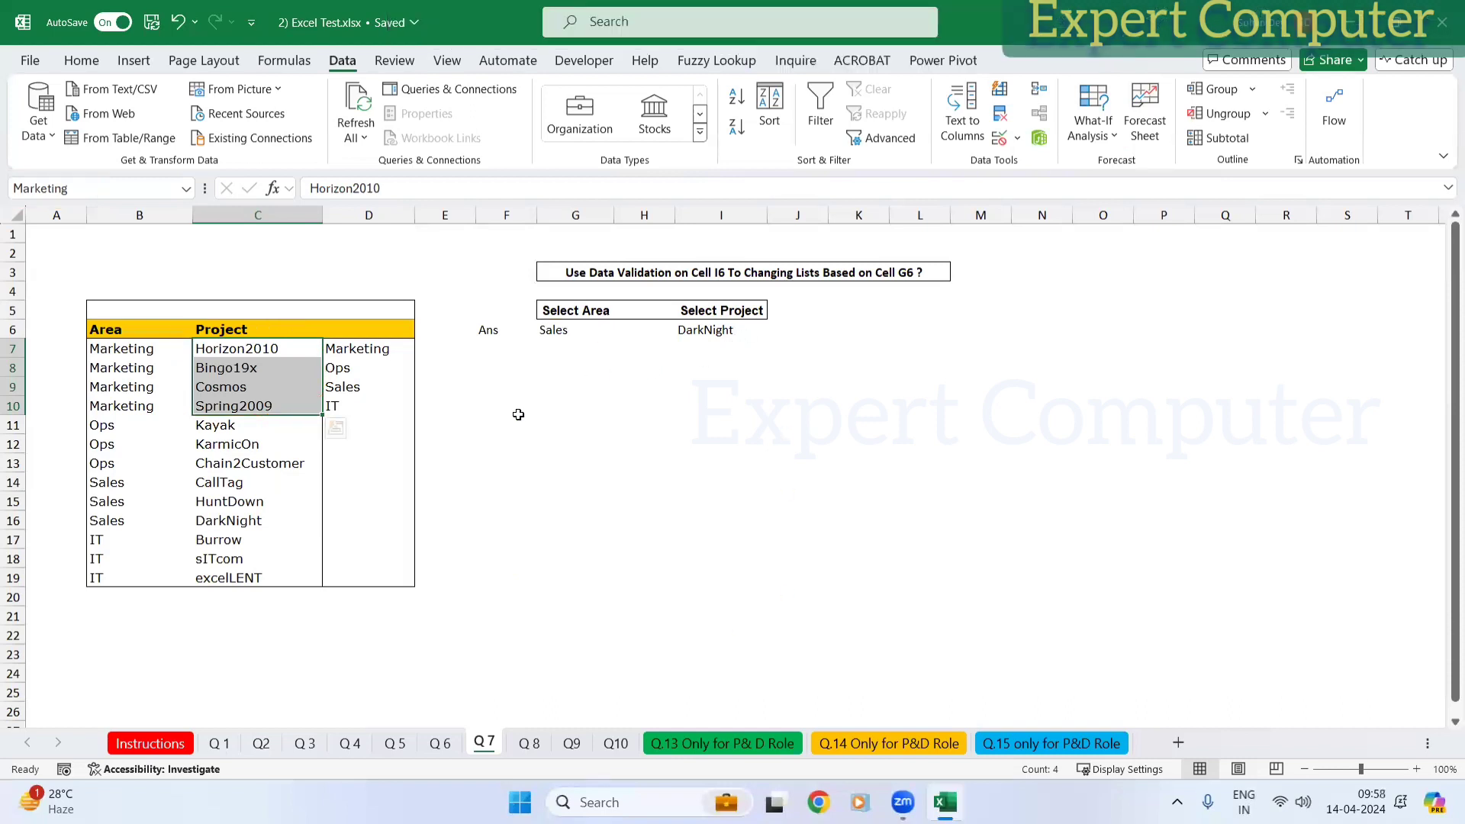
Step: Clear the selected project from cell I6
click(725, 332)
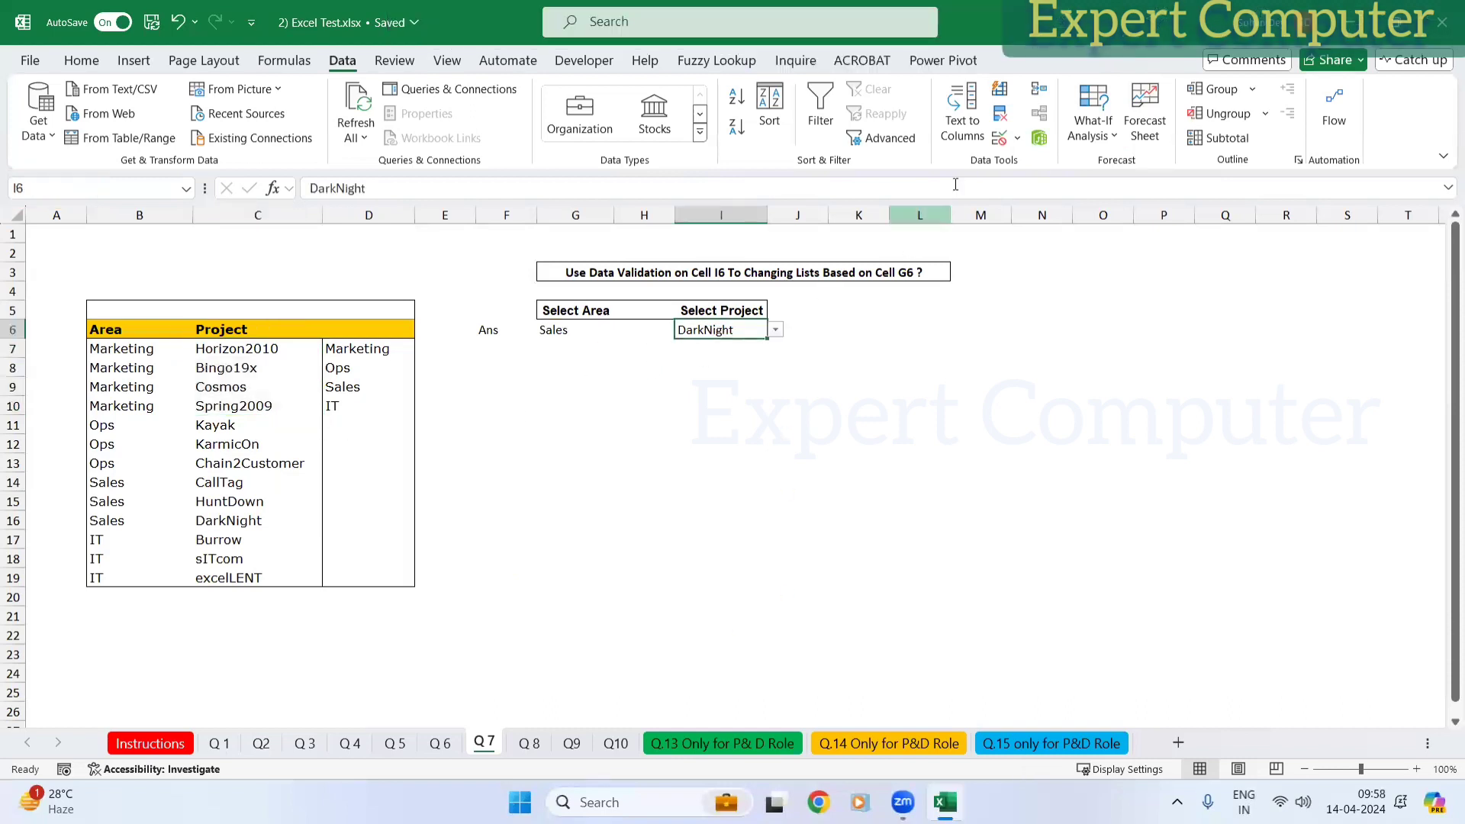
key(Return)
key(Up)
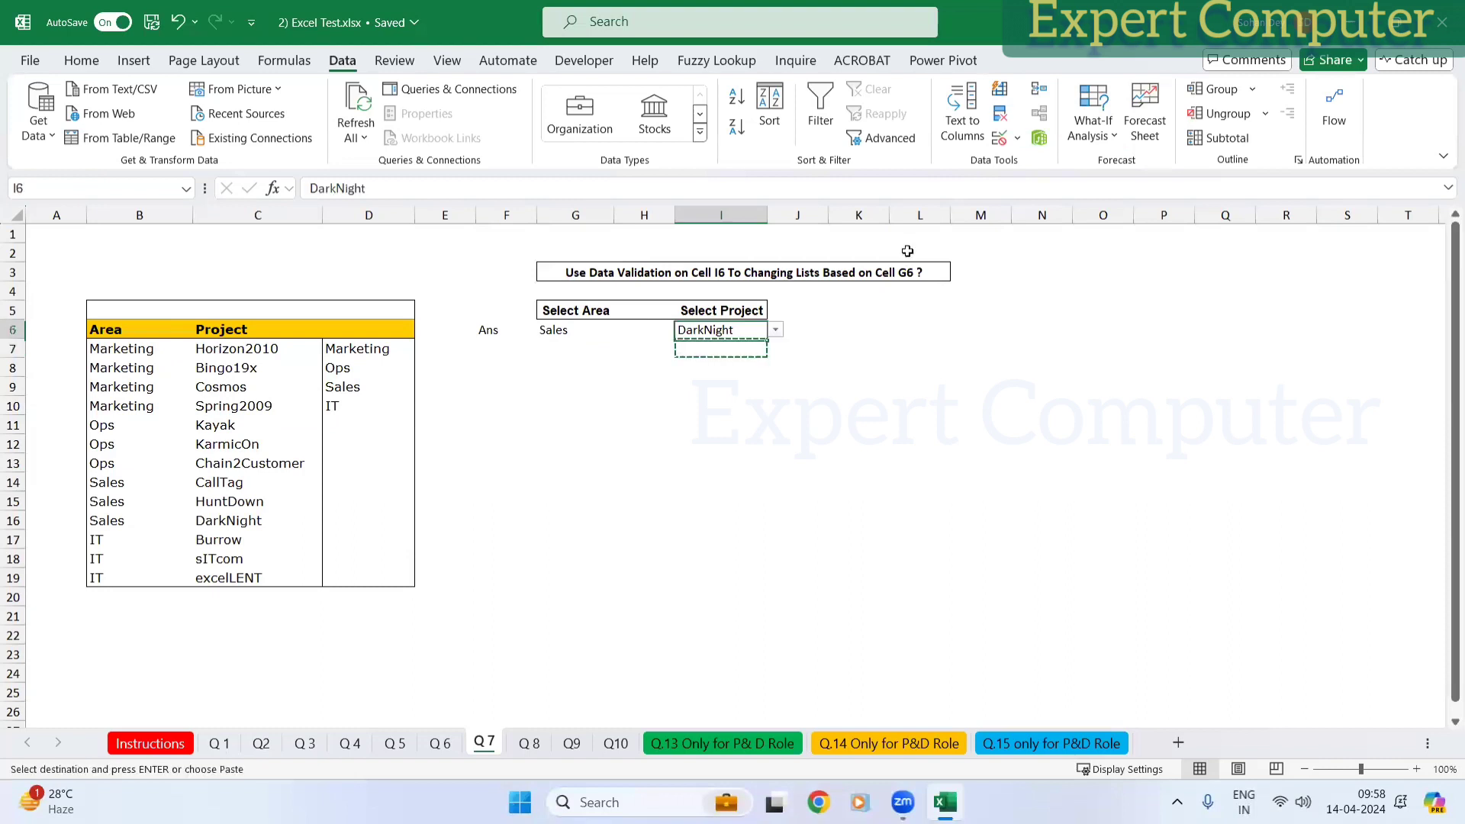
key(Delete)
Step: Apply a List data validation to I6 with the source formula =Indirect($G6)
click(1017, 138)
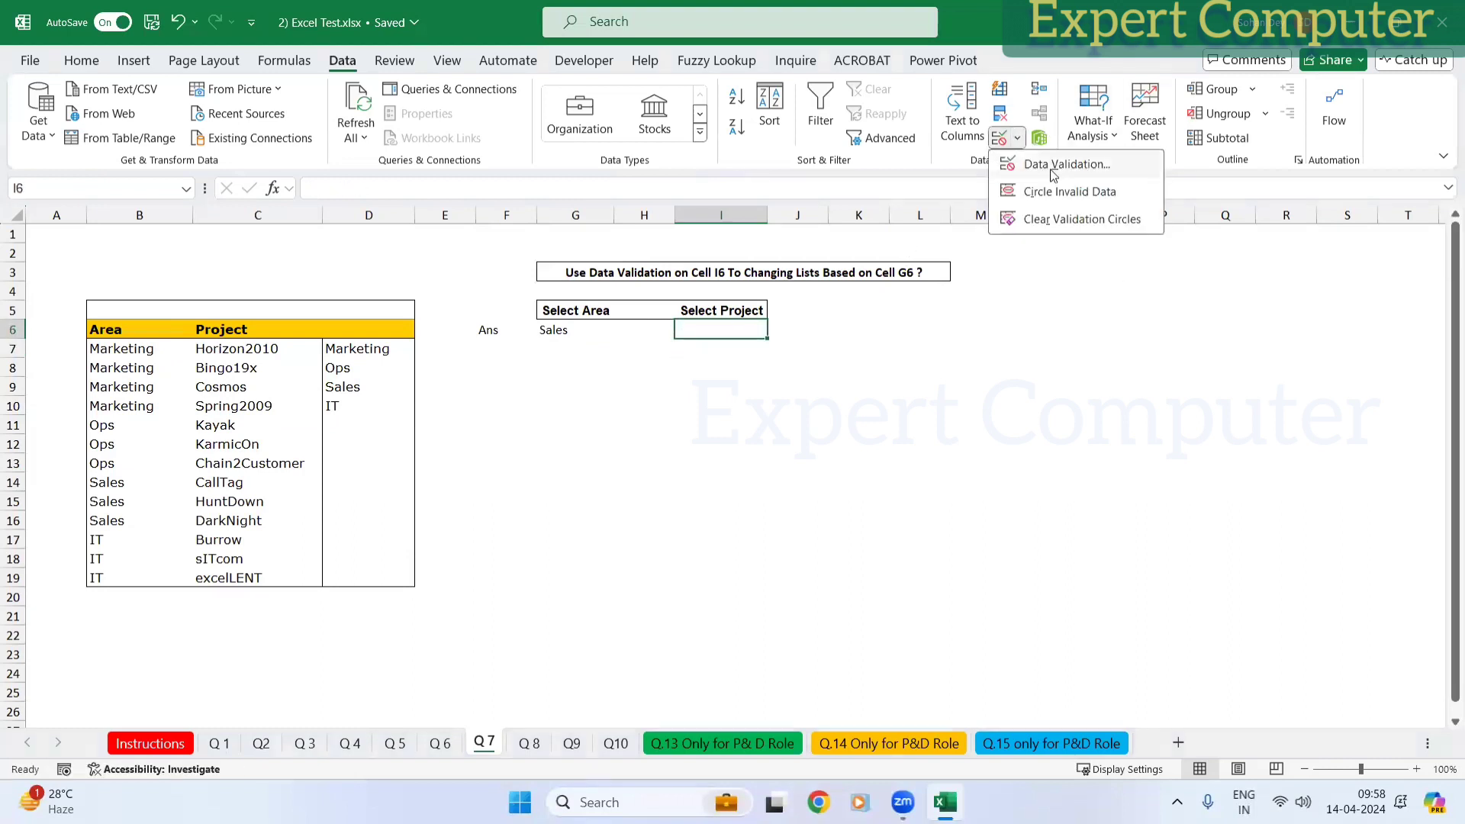
click(1066, 160)
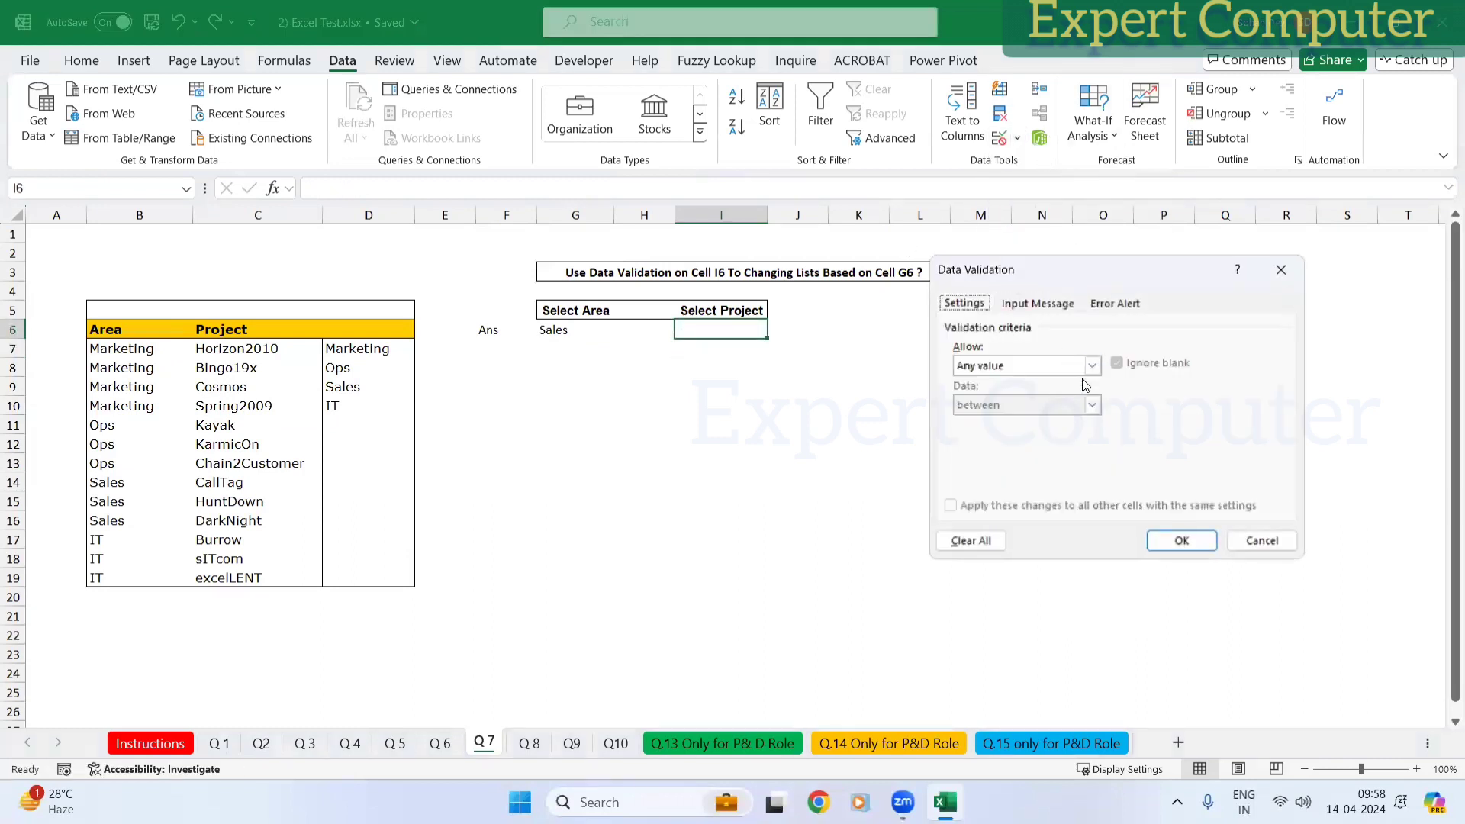
click(1092, 365)
click(1018, 416)
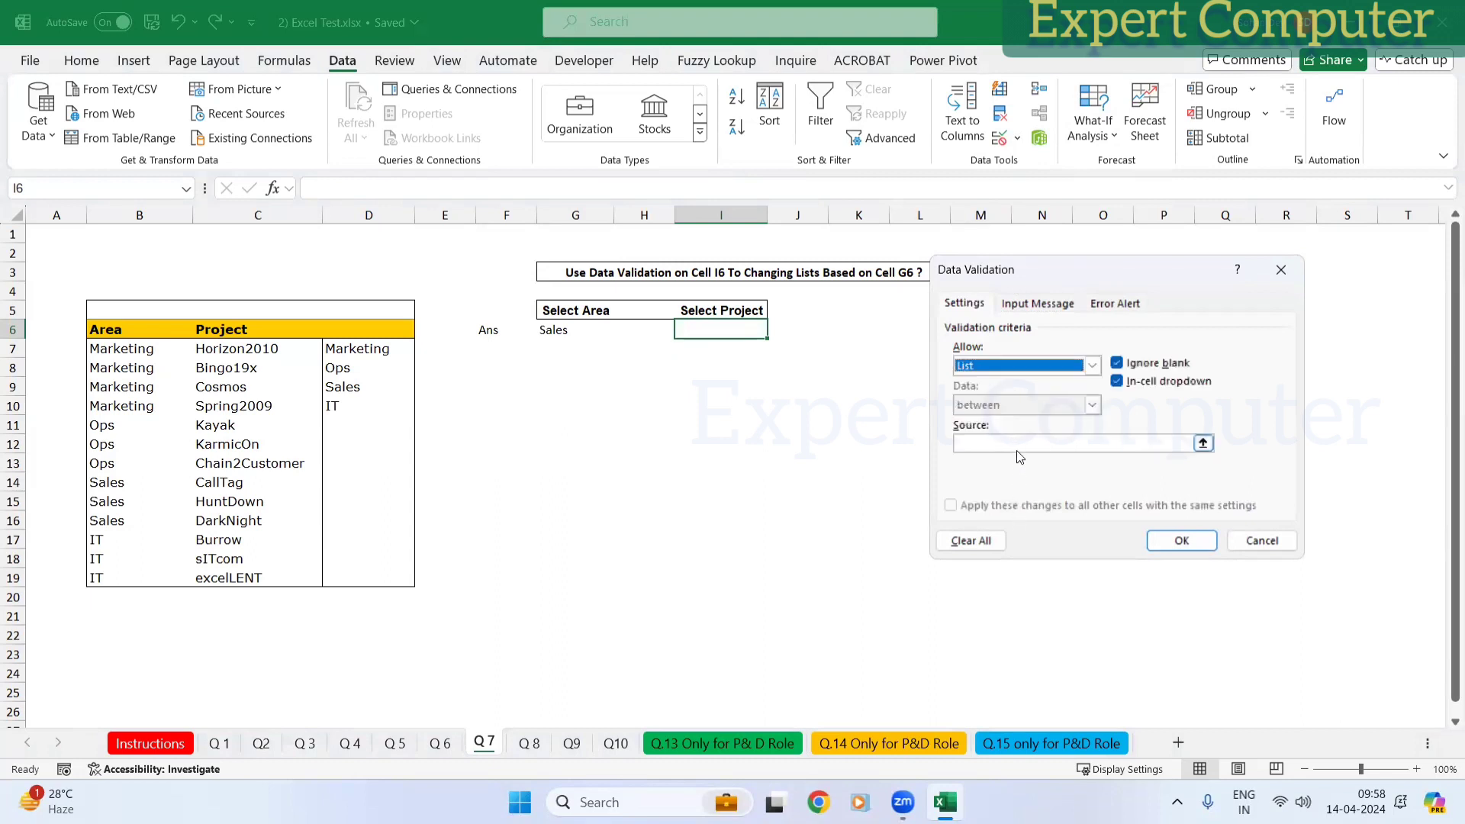
click(1015, 447)
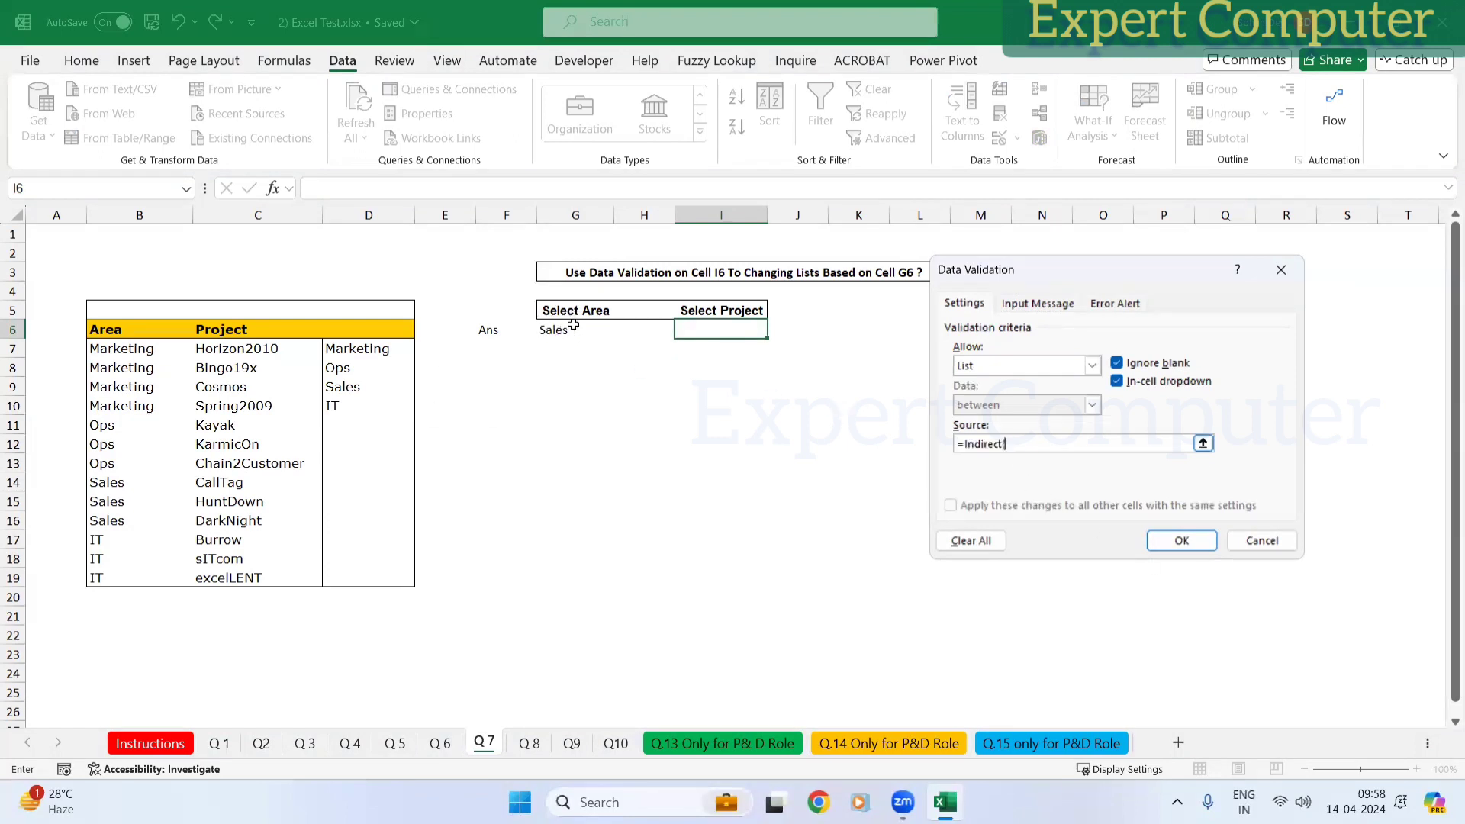
click(572, 329)
click(1049, 445)
key(F4)
key(F4)
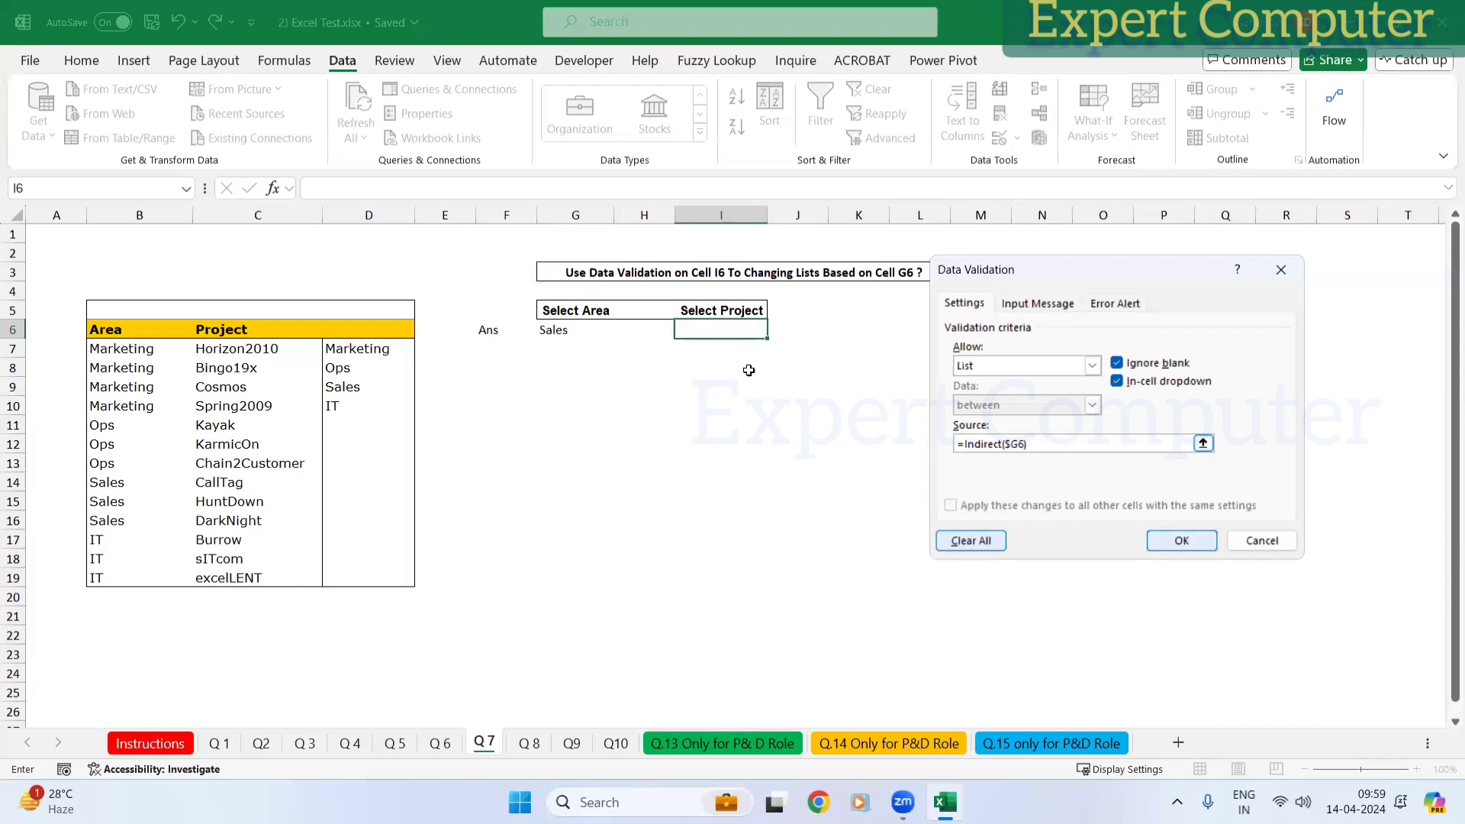
click(1180, 540)
Step: Test the dependent list in I6 by choosing HuntDown for Sales and Chain2Customer with G6 set to Ops
click(775, 329)
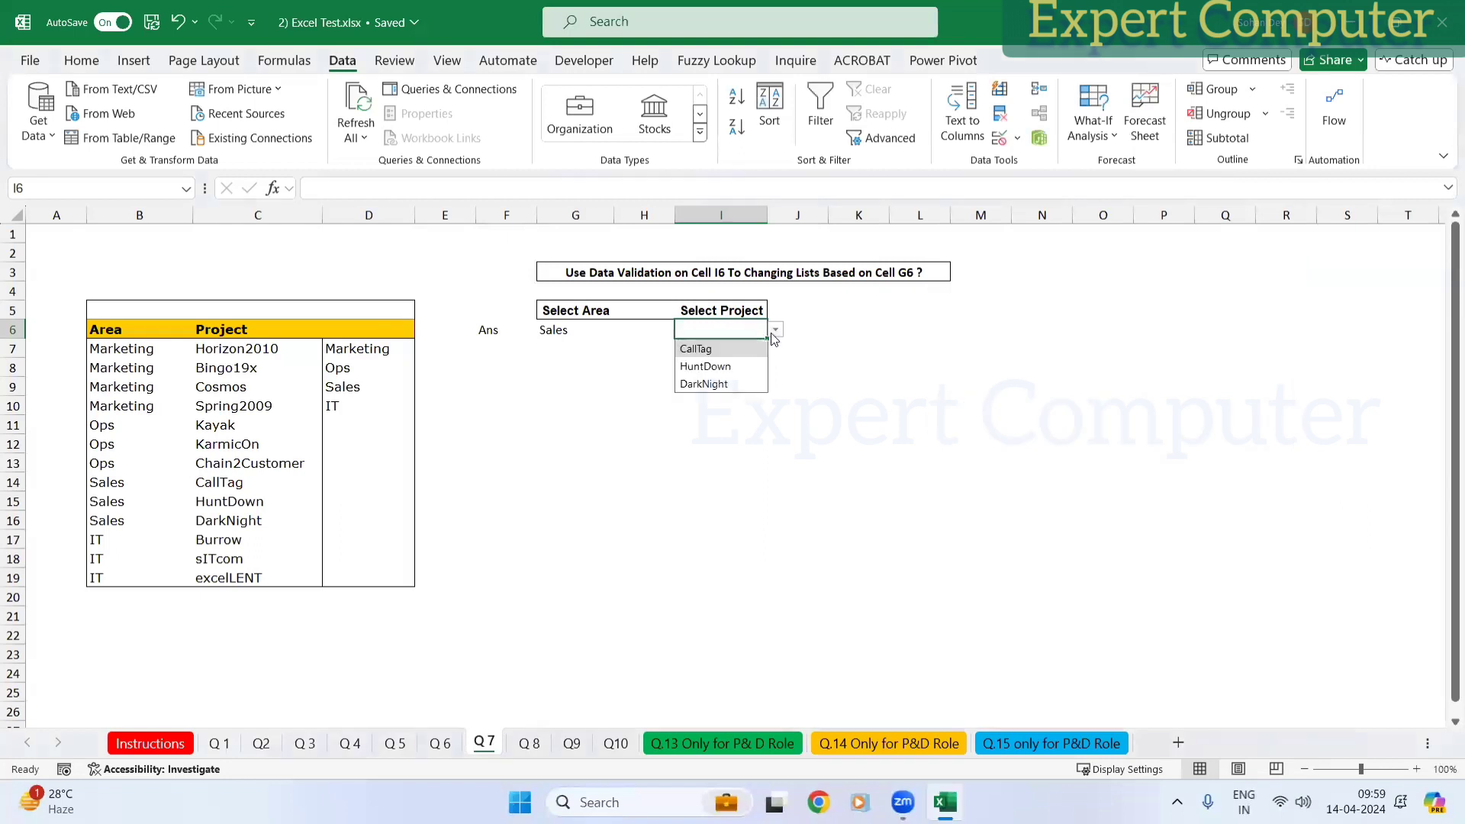
click(732, 367)
click(609, 328)
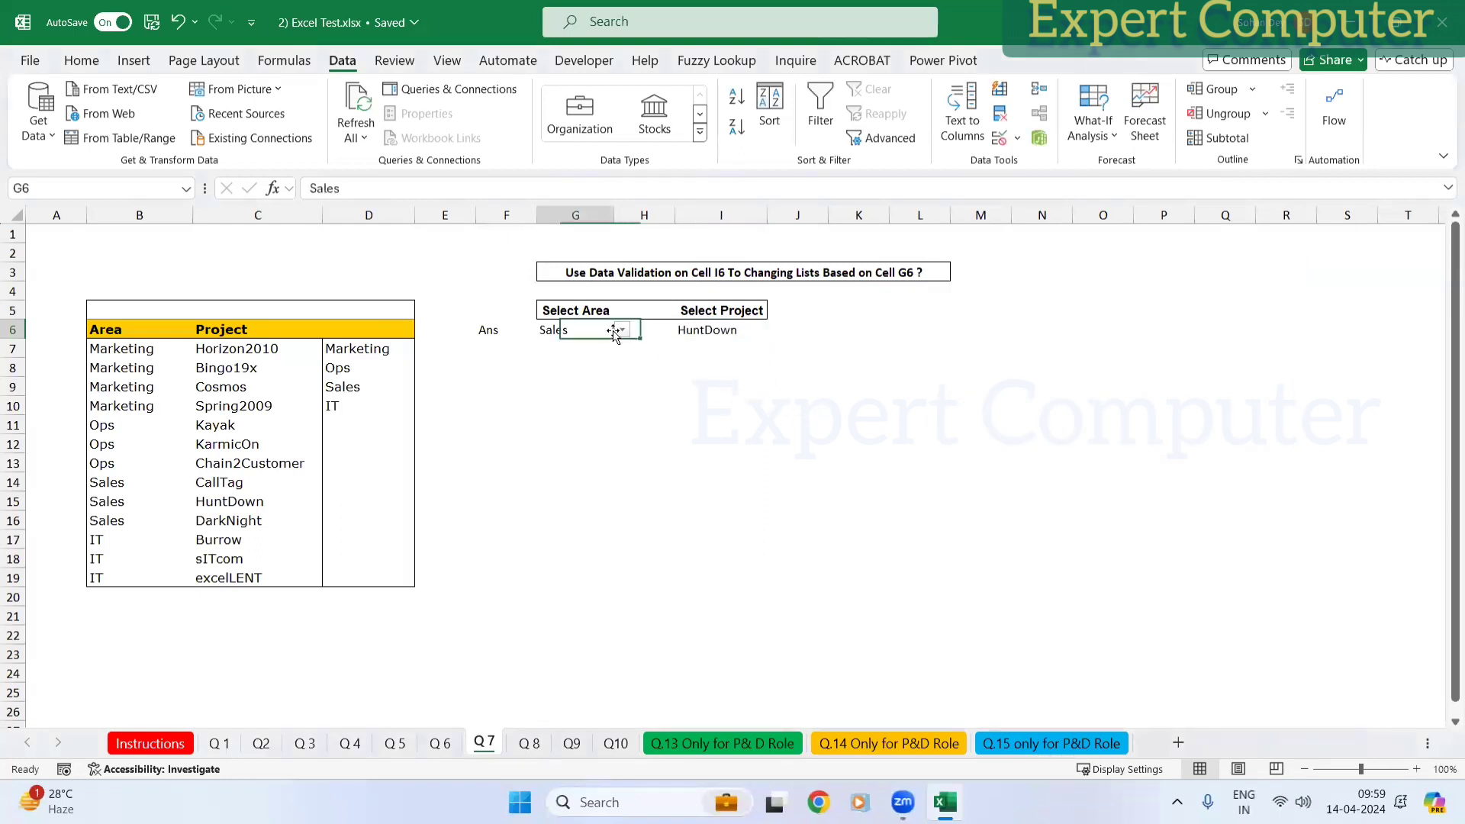
click(623, 331)
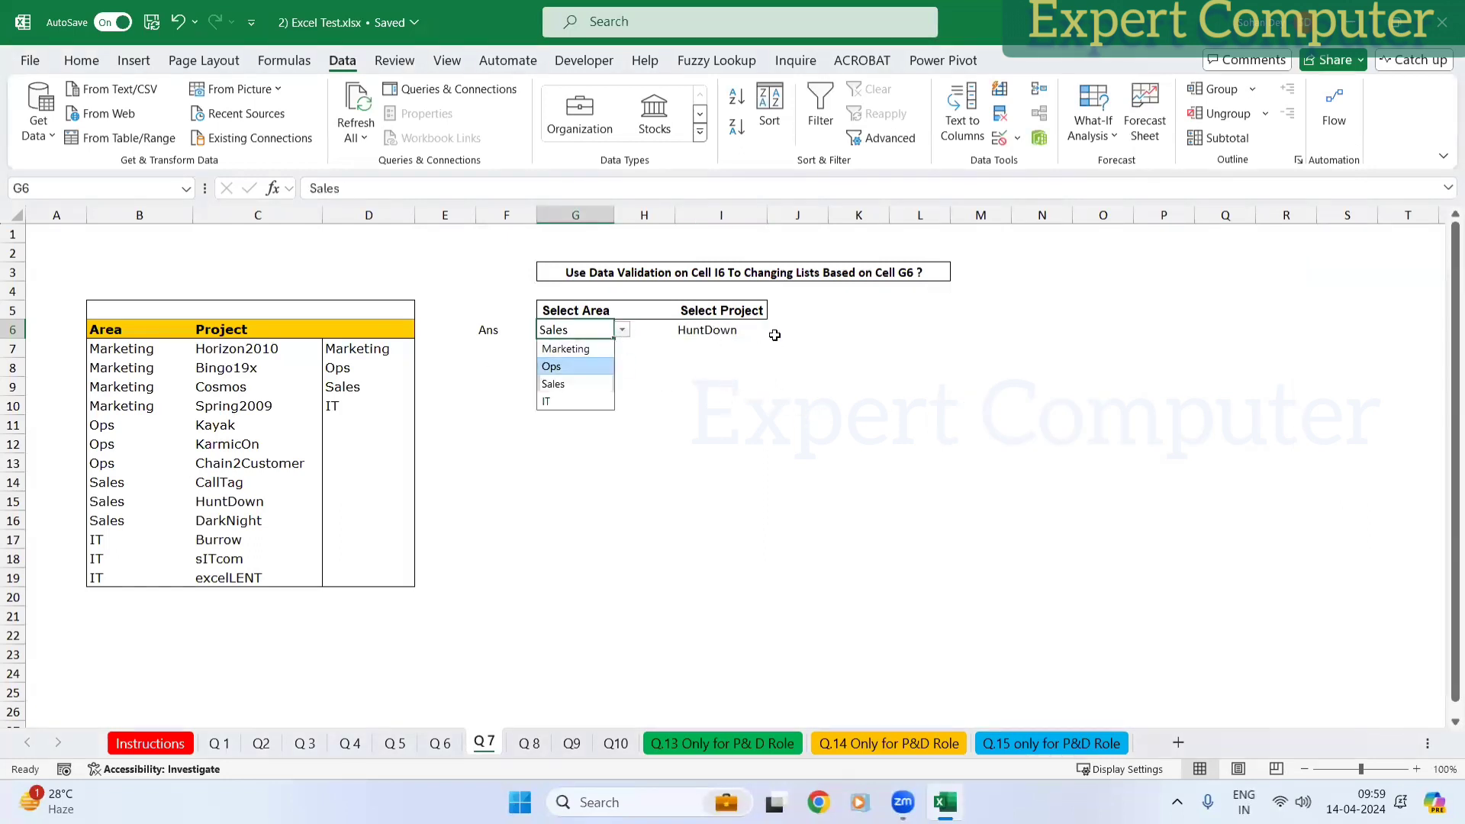
click(551, 366)
click(721, 330)
click(775, 329)
click(741, 386)
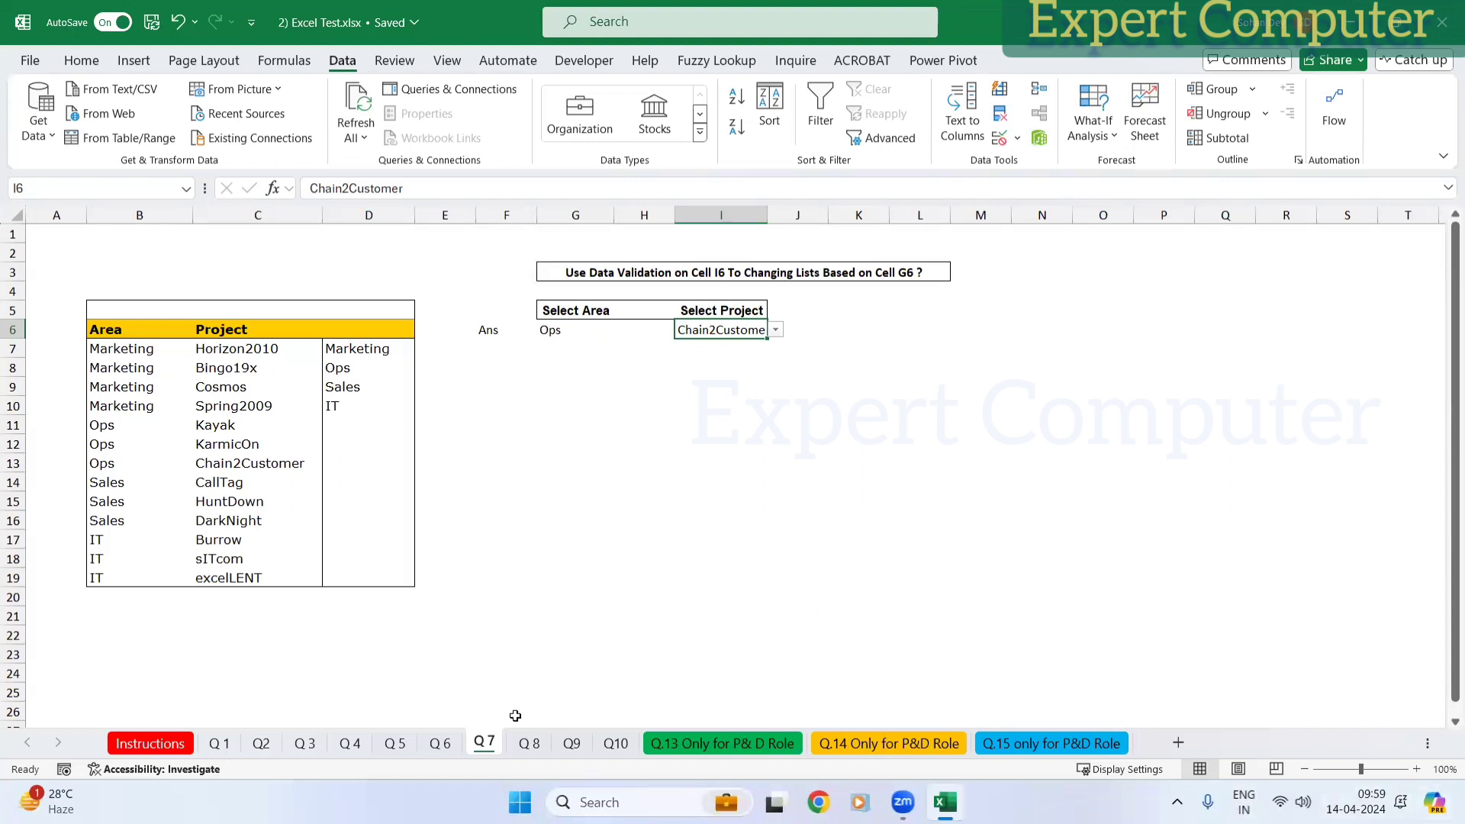
Step: Review the Q 8 sheet's Full List in column D and its drop-down task for H7
click(528, 743)
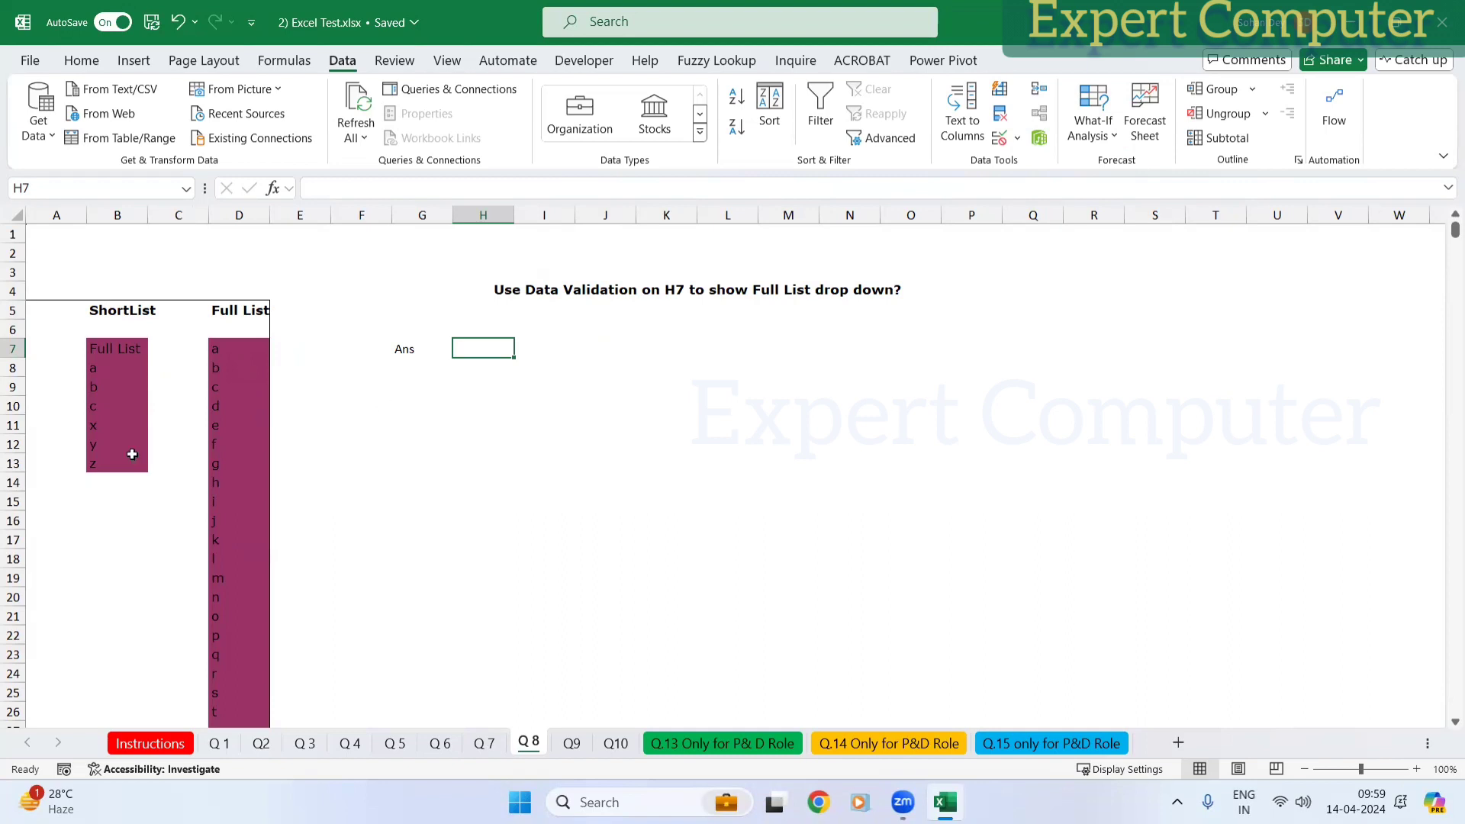
drag(229, 349, 333, 751)
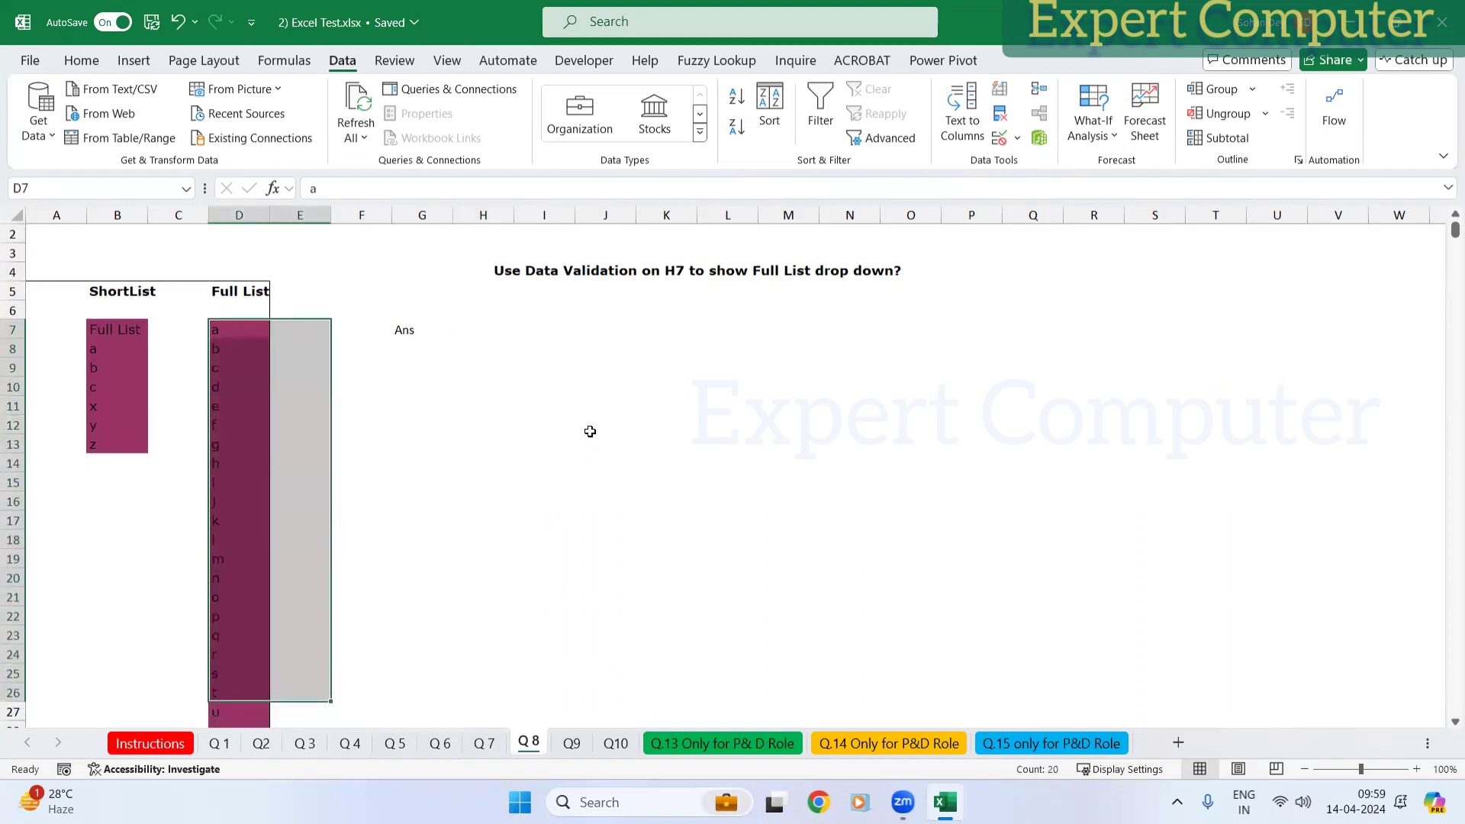
click(529, 315)
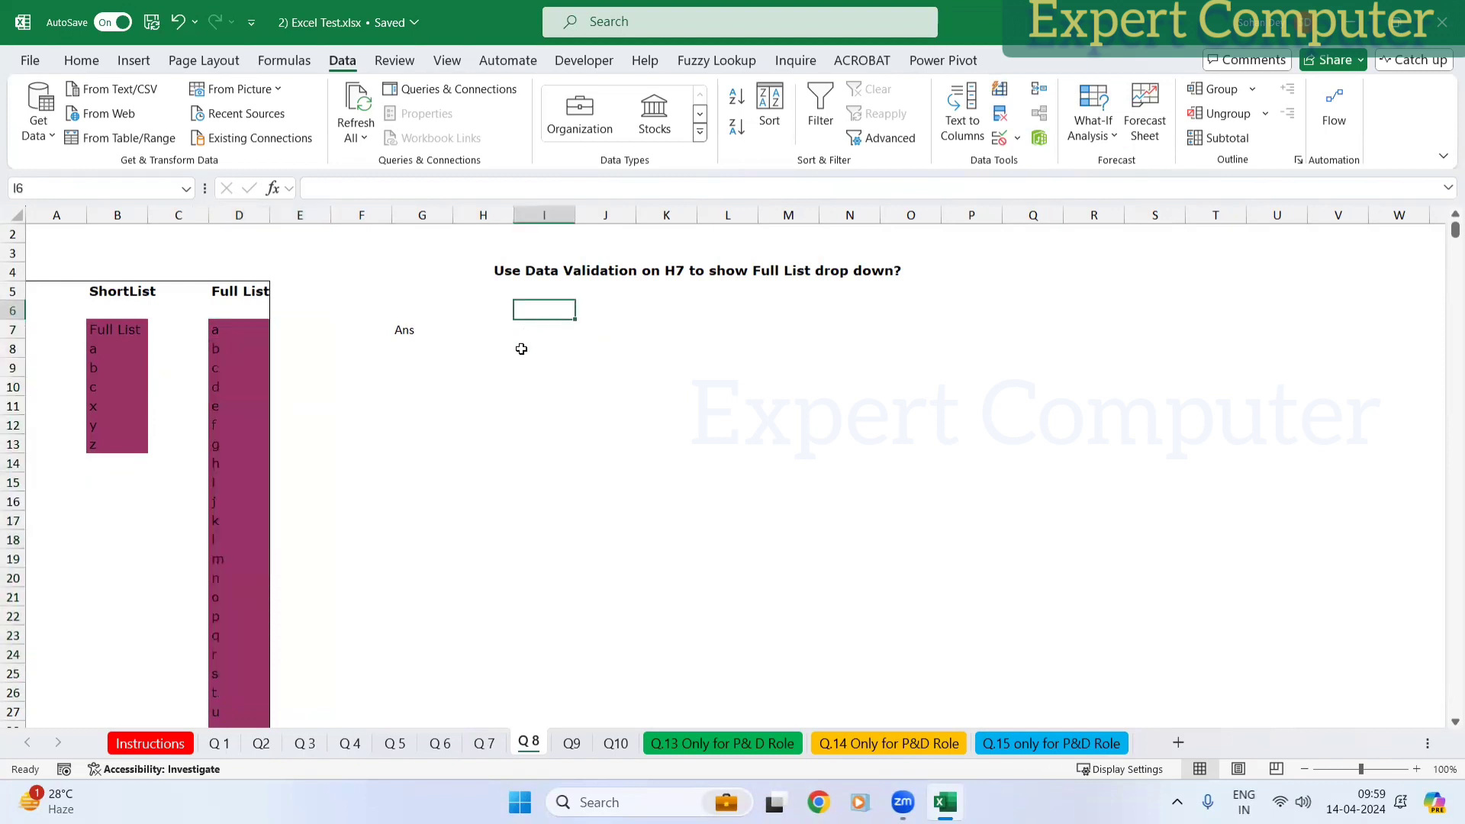
drag(505, 345, 510, 331)
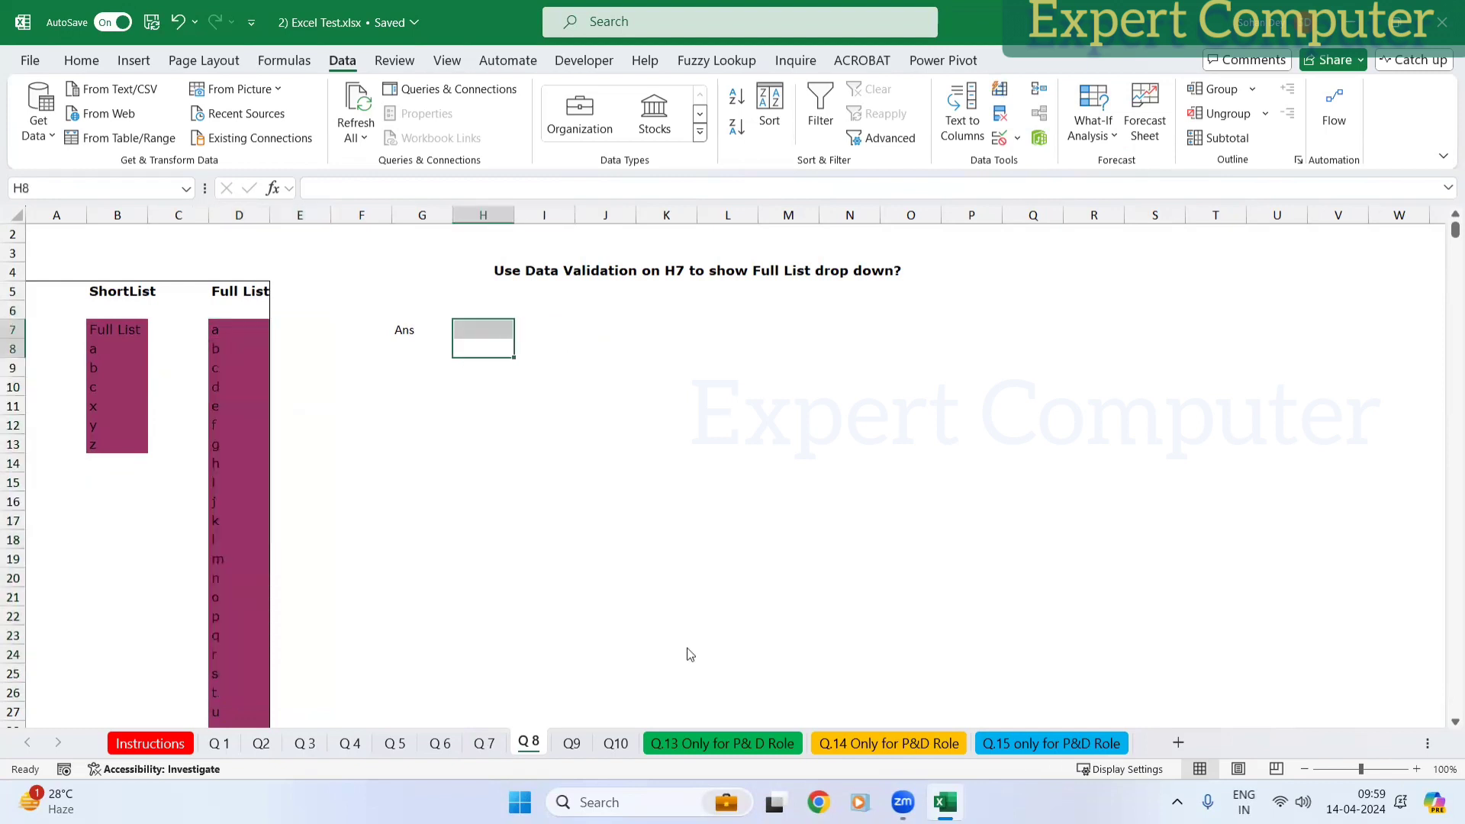
Step: On sheet Q9, enter =TEXTSPLIT(A4,"_") in C4 to split the first full name into forename and surname
click(571, 747)
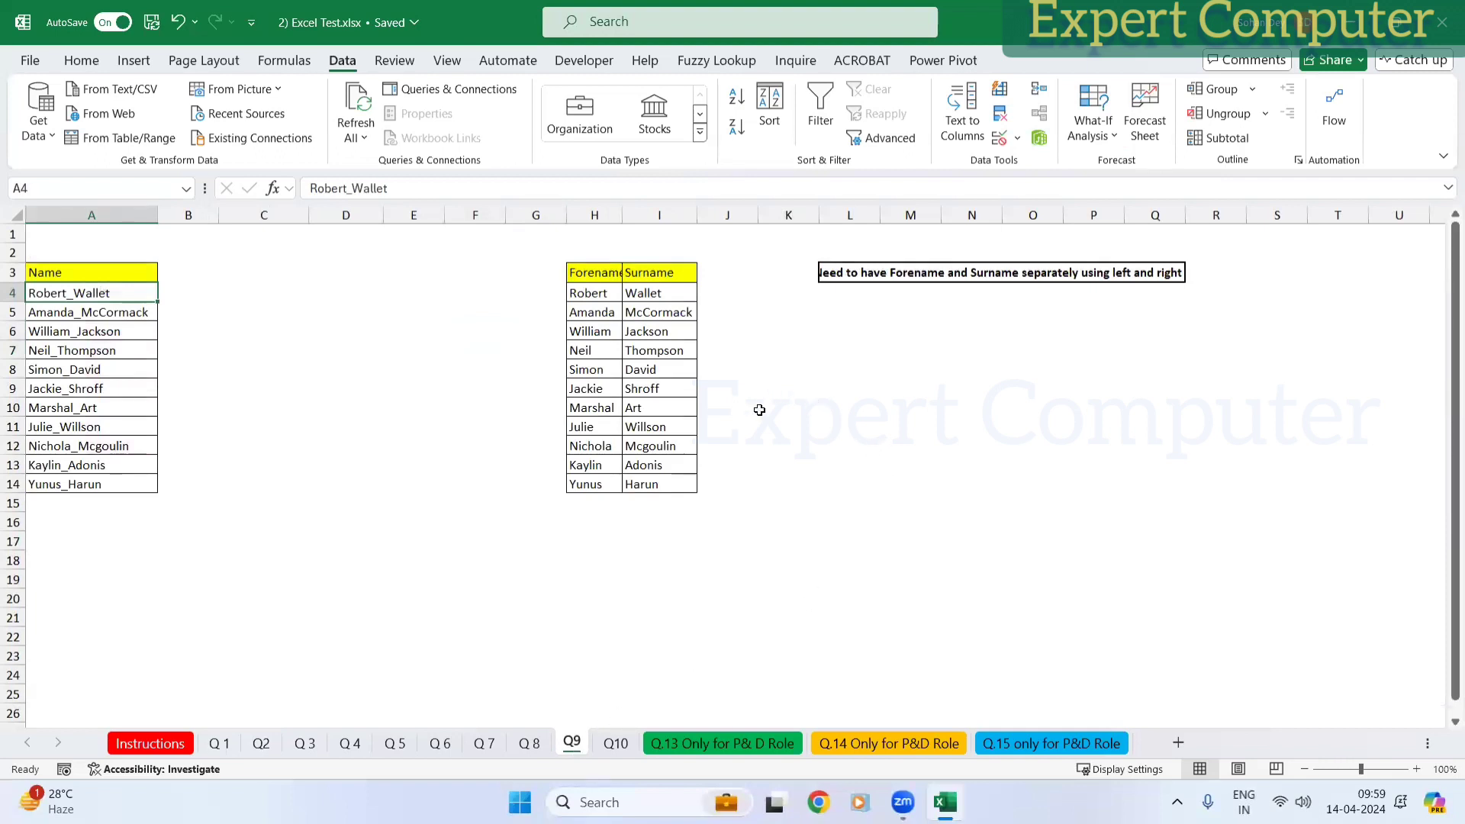
drag(262, 286, 473, 293)
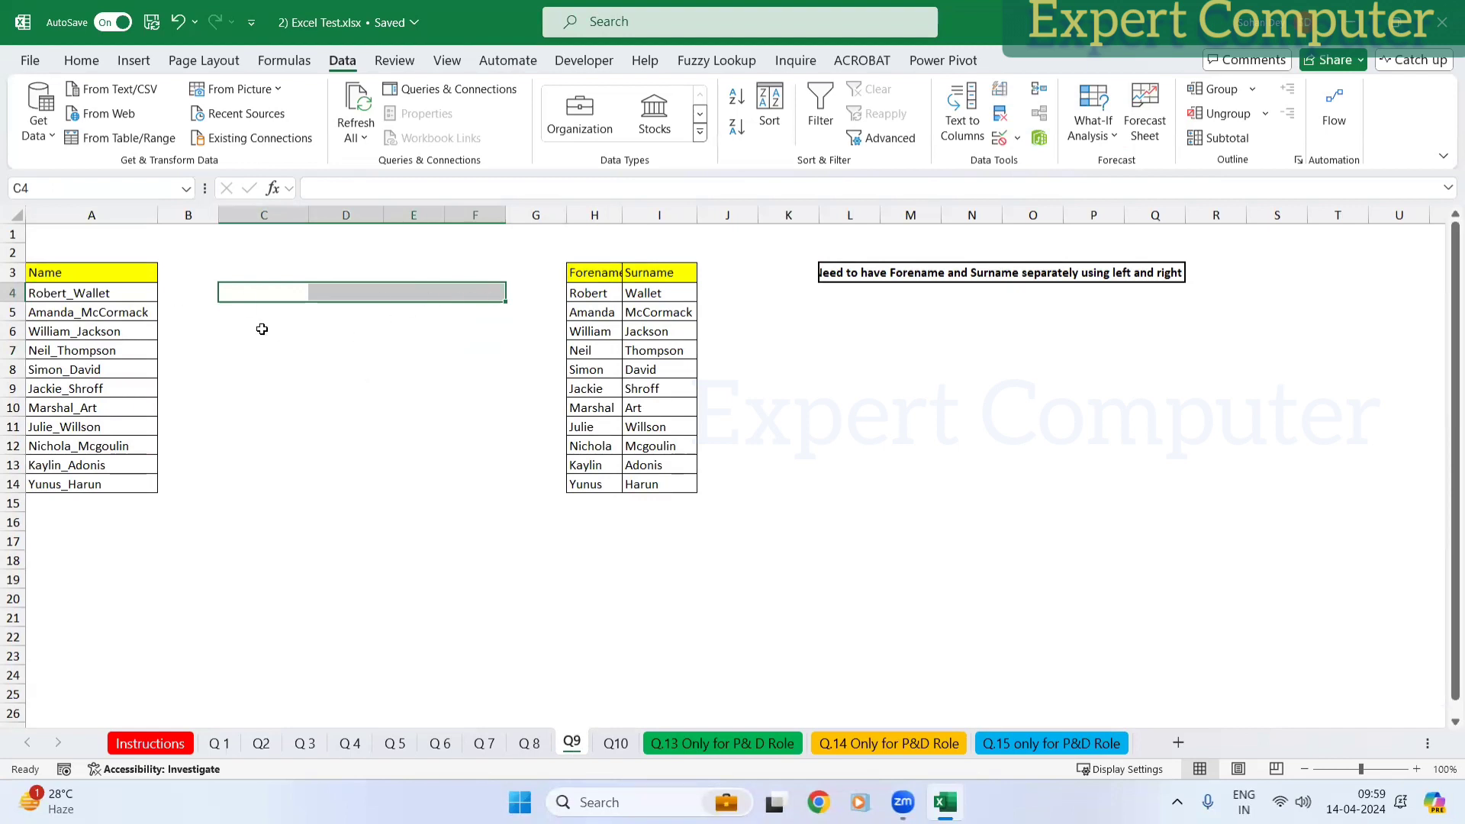
click(262, 295)
text(=)
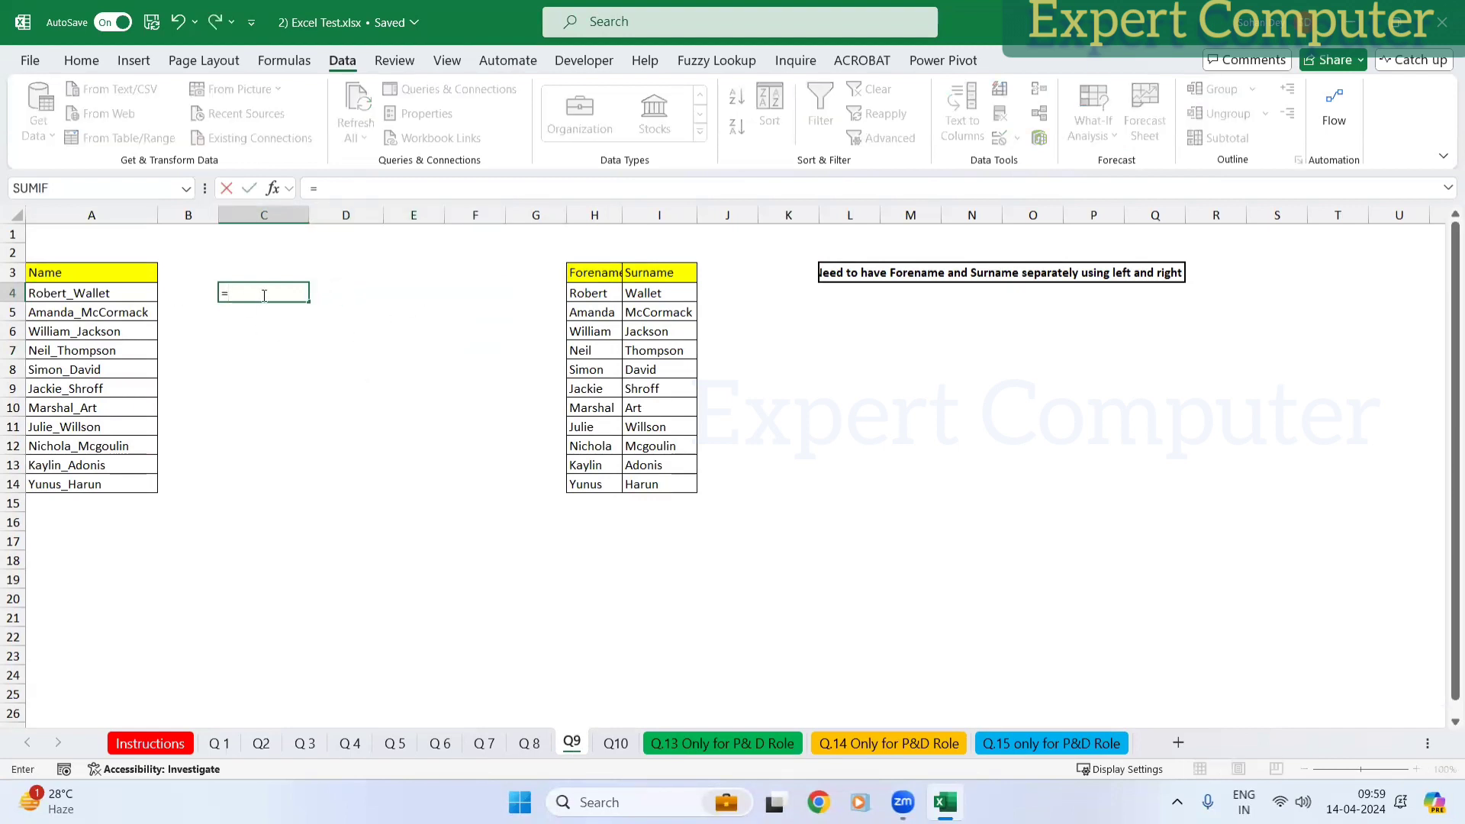
text(tex)
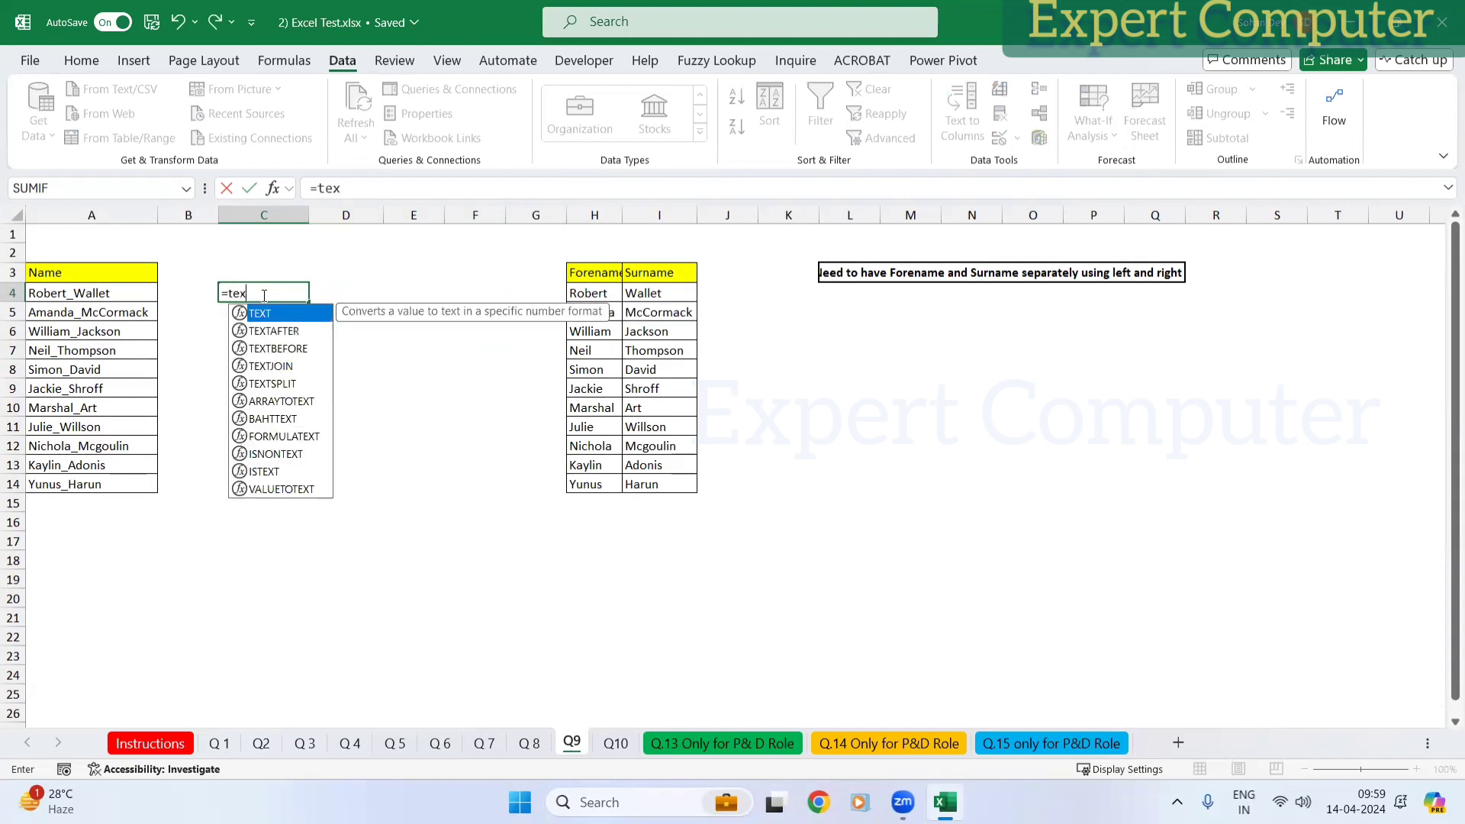
key(Down)
key(Down)
key(Down)
key(Down)
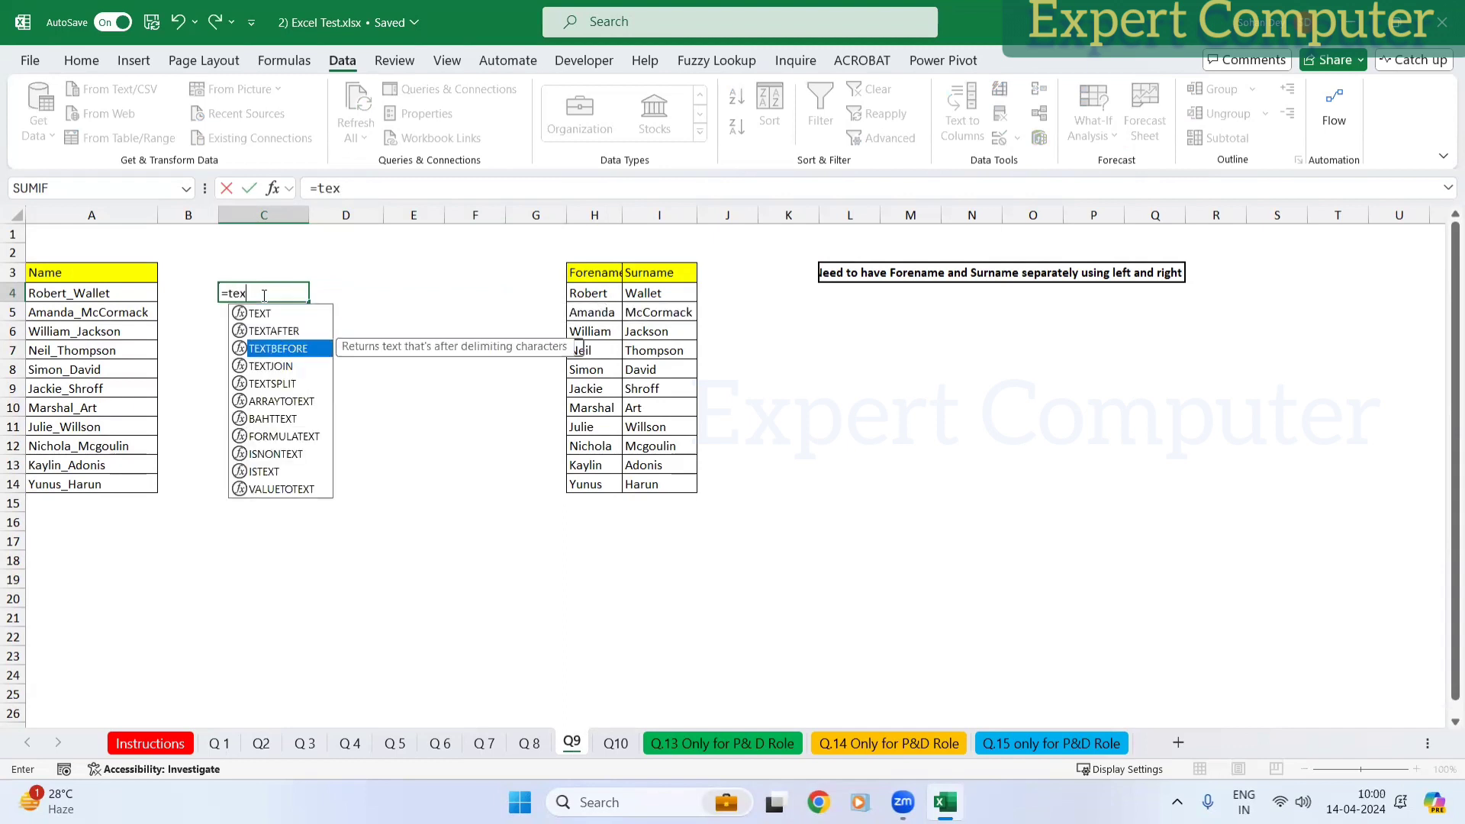
key(Tab)
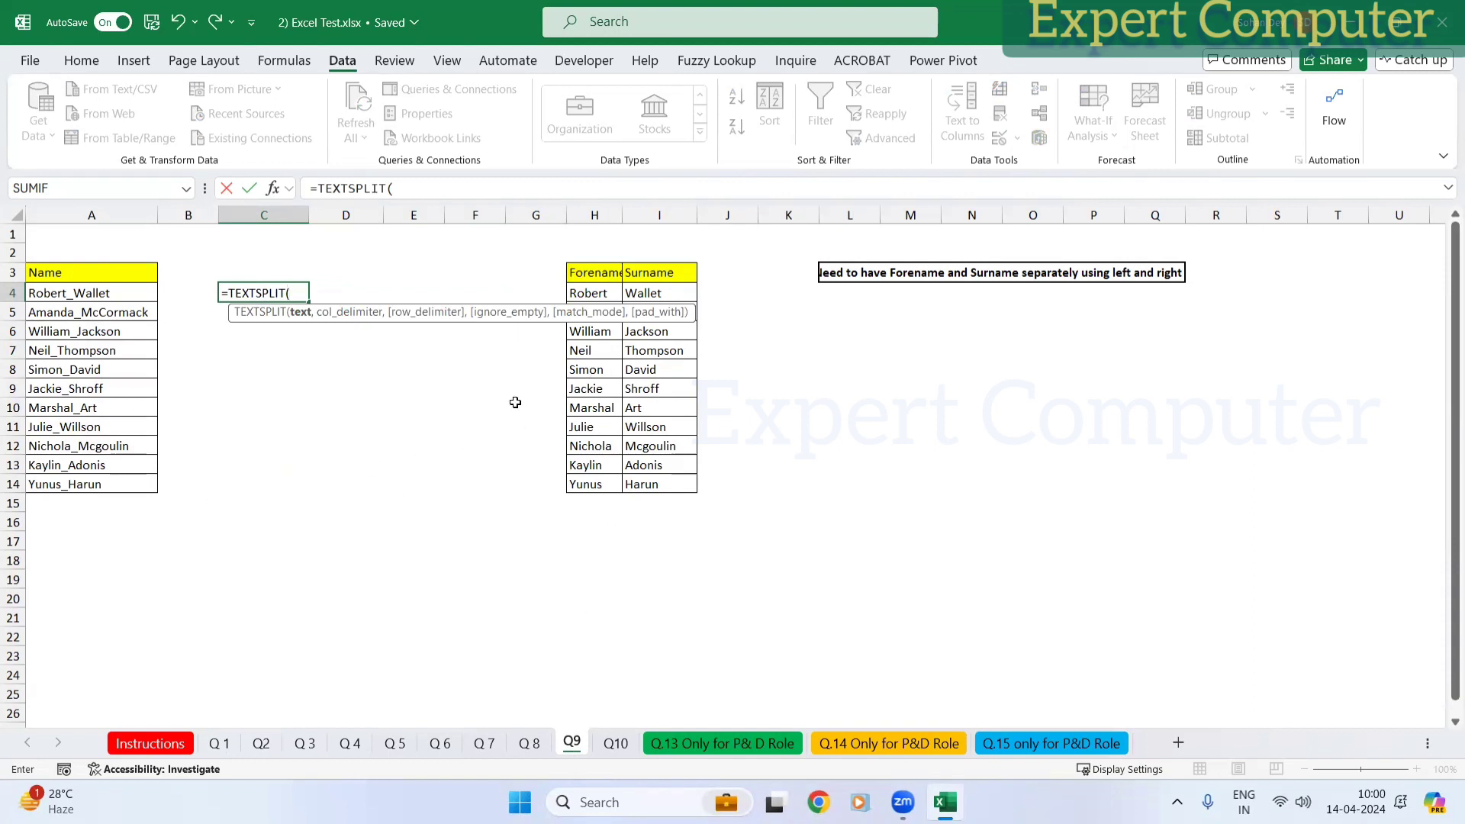
click(125, 293)
text(,)
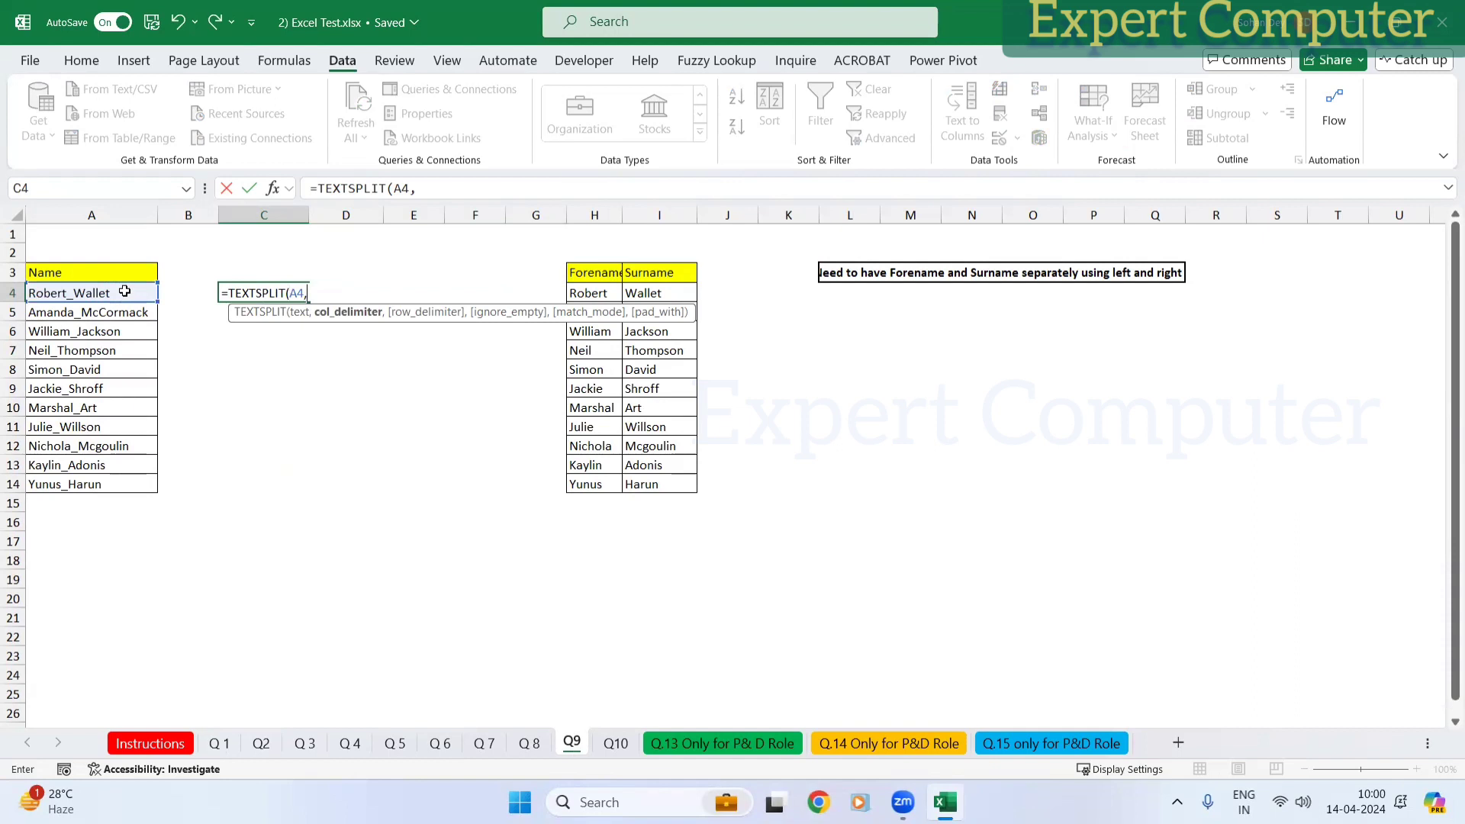
text("_"))
key(Return)
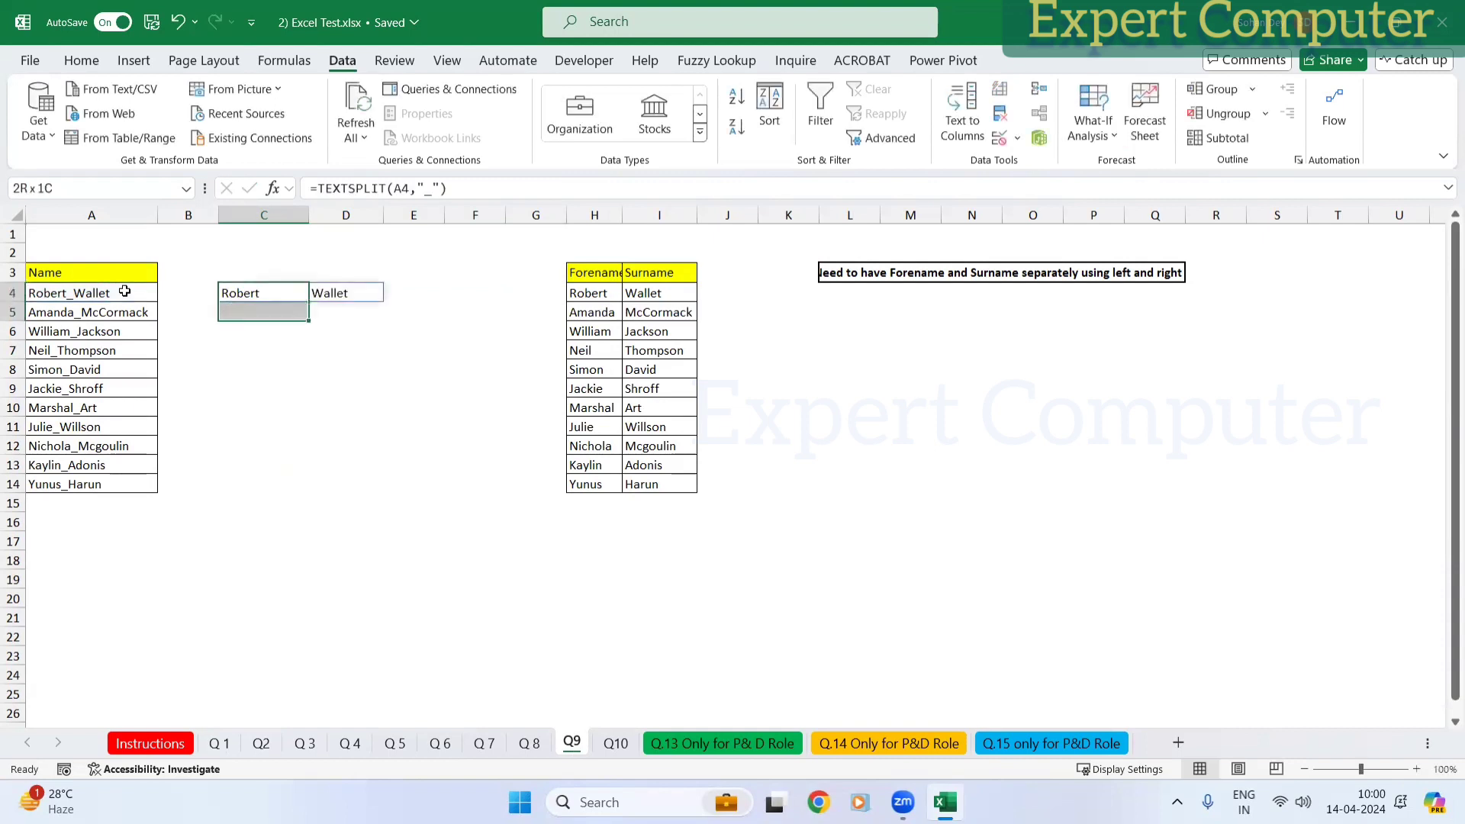
Step: Fill the TEXTSPLIT formula from C4 down to C14 and check the formula in C4
key(shift+Down)
key(shift+Down)
key(shift+Down)
key(shift+Down)
key(shift+Down)
key(shift+Down)
key(shift+Down)
key(shift+Down)
key(shift+Down)
key(ctrl+d)
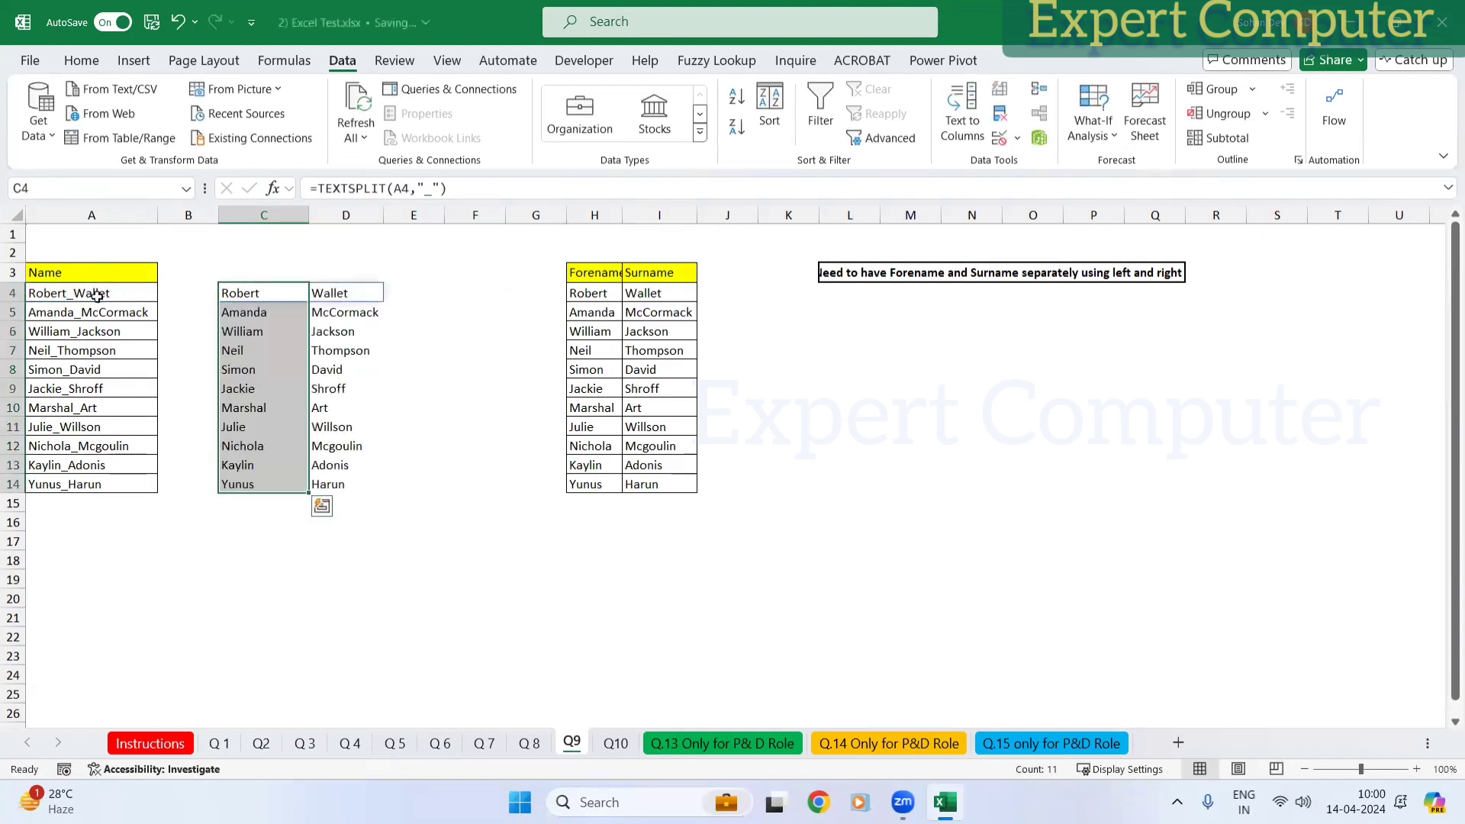
click(661, 542)
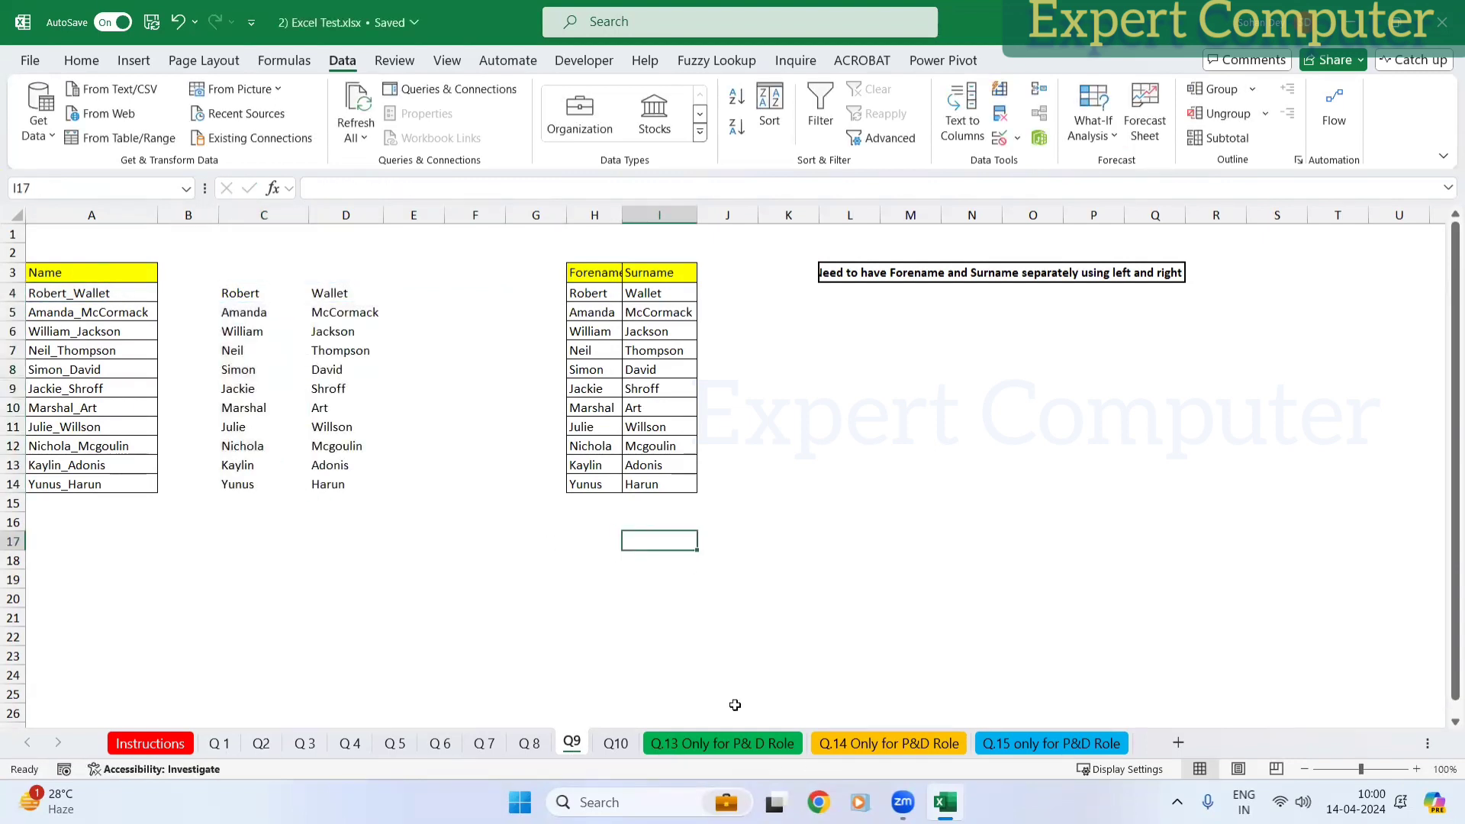
click(257, 293)
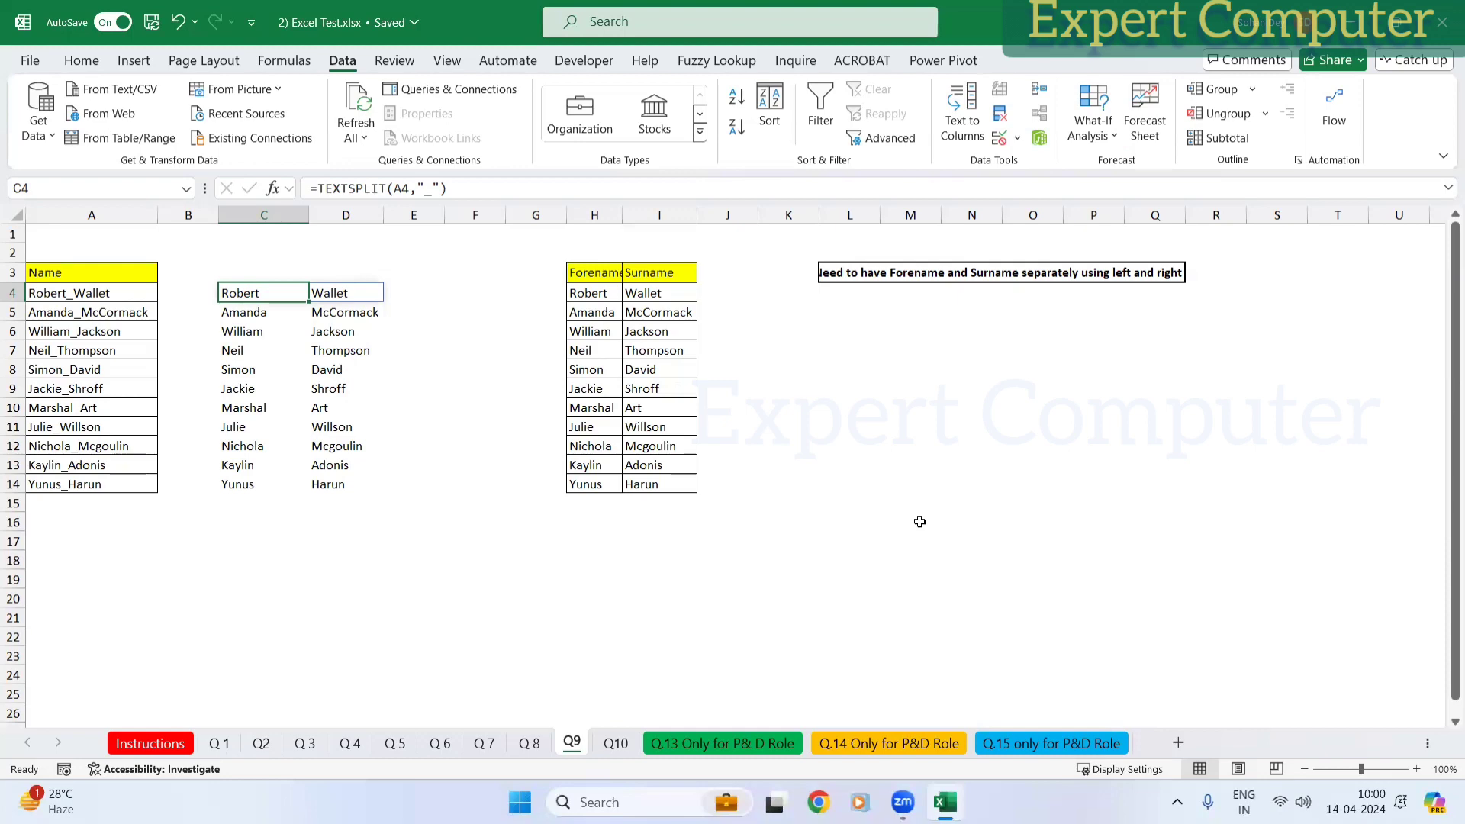
Step: Look at the unique-name task on sheet Q10 and return to sheet Q9
click(614, 743)
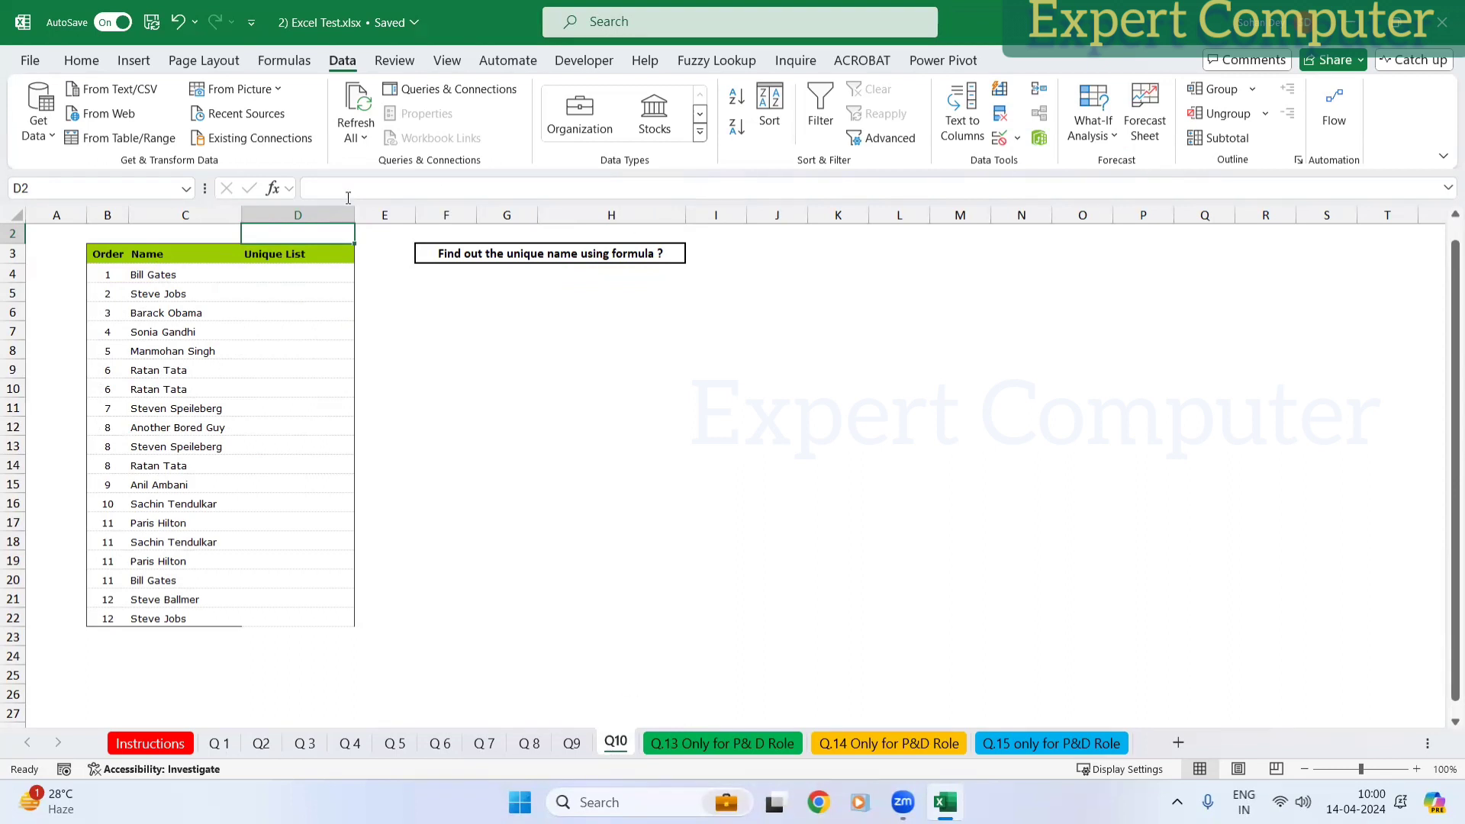
click(297, 274)
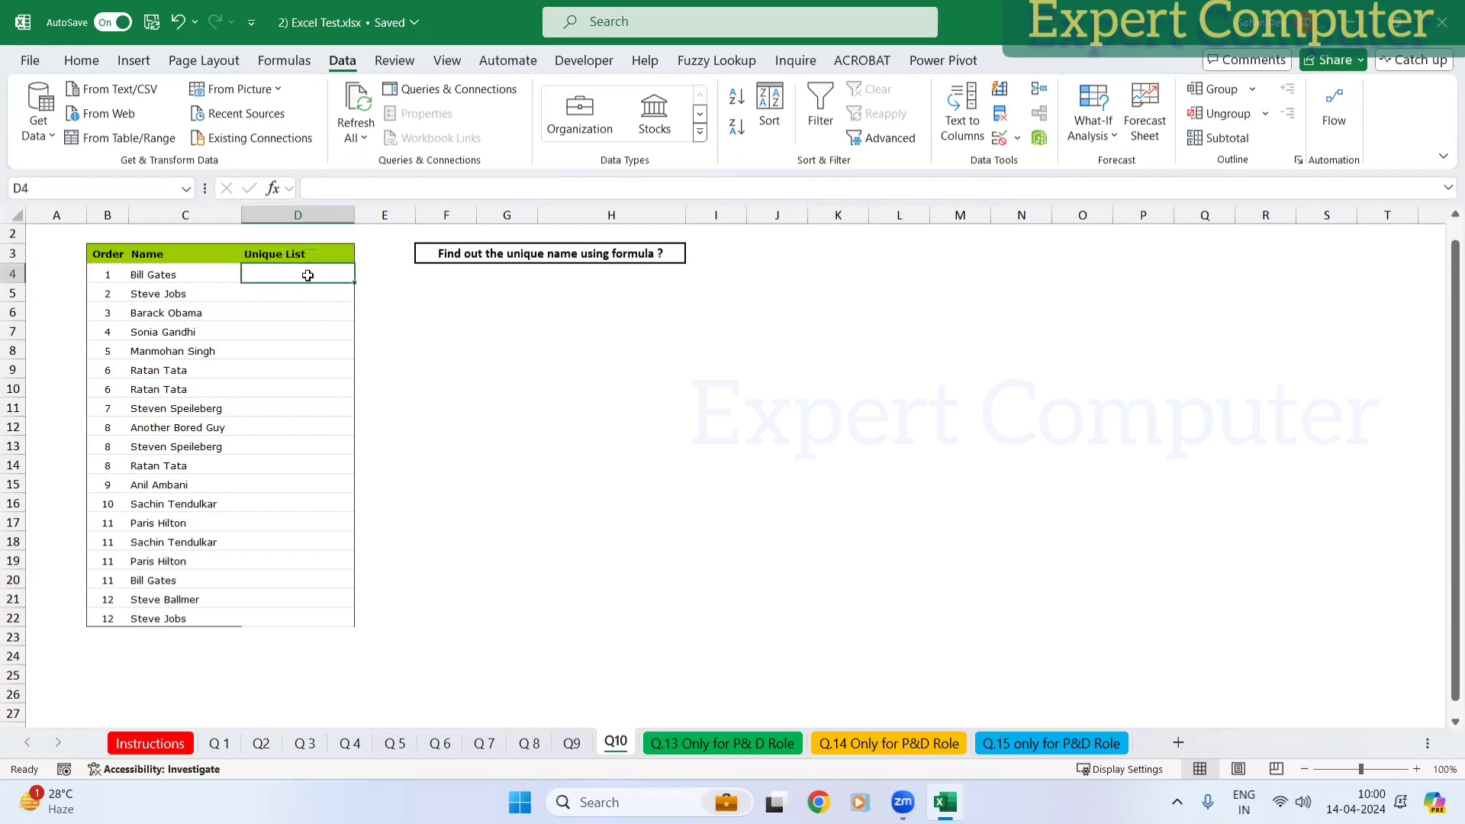
click(571, 743)
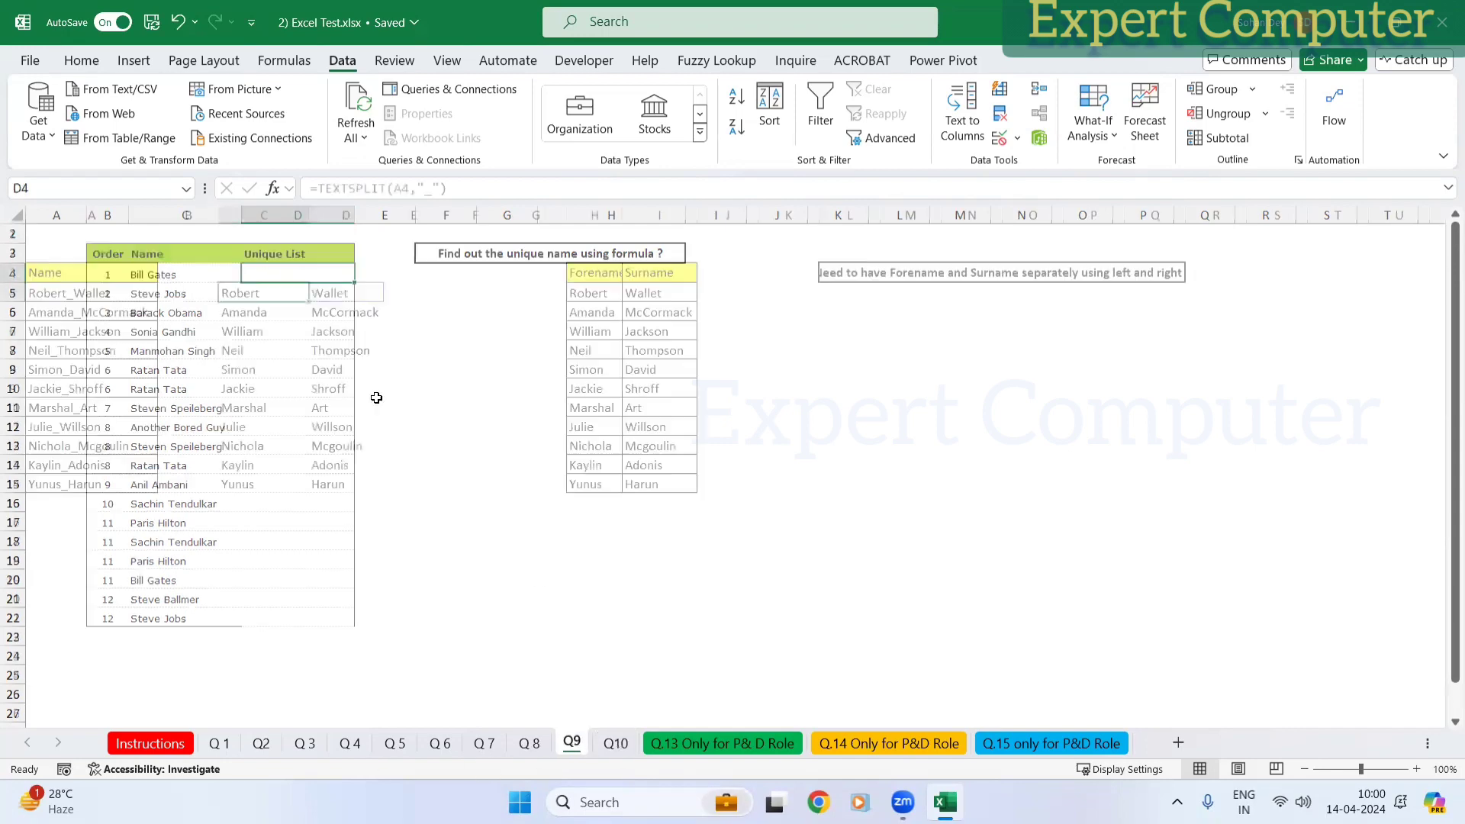
Step: Enter =TEXTBEFORE(A4,"_") in E4 to extract the forename from the first full name
click(447, 304)
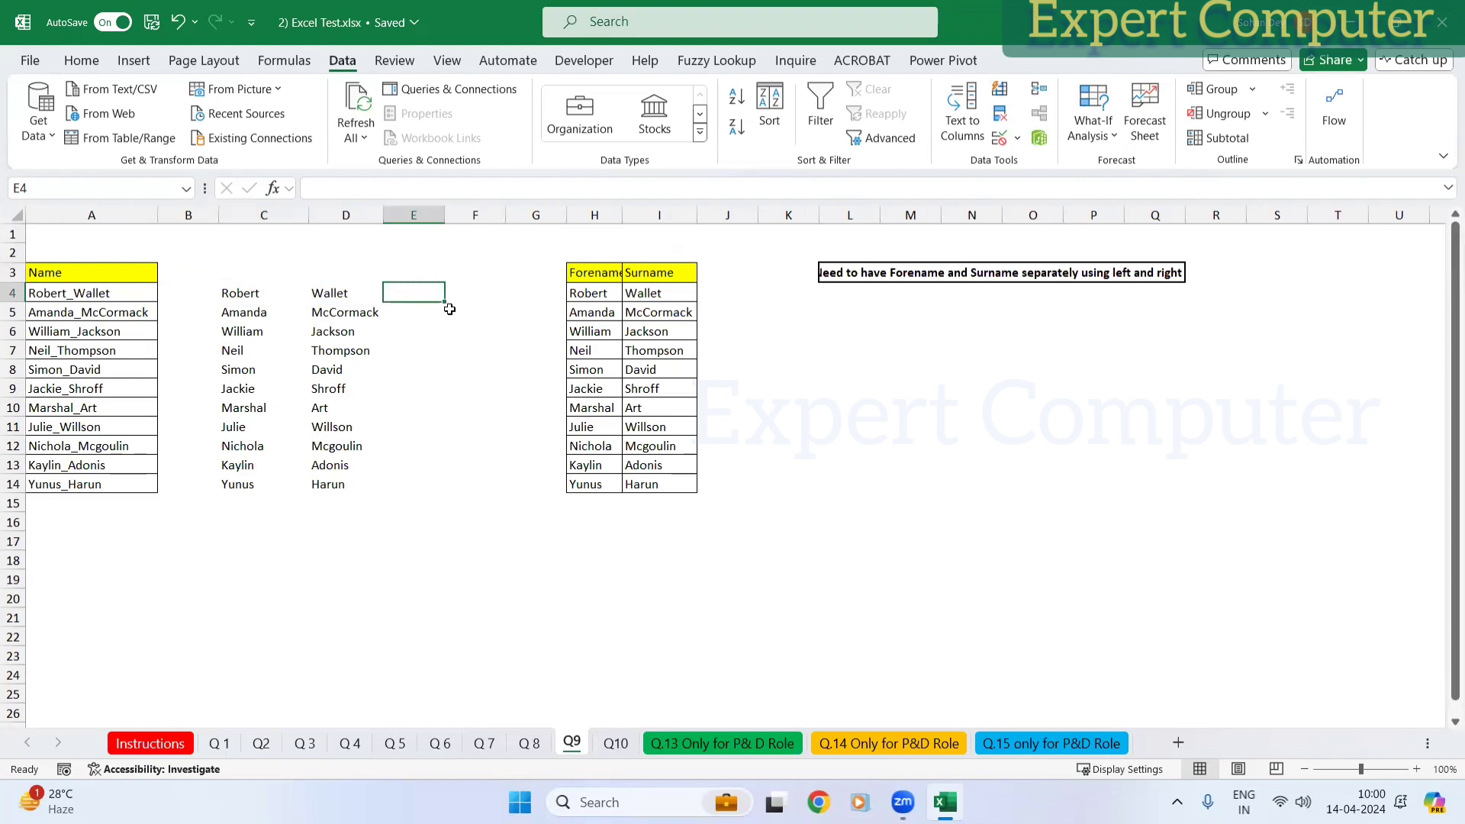
text(=)
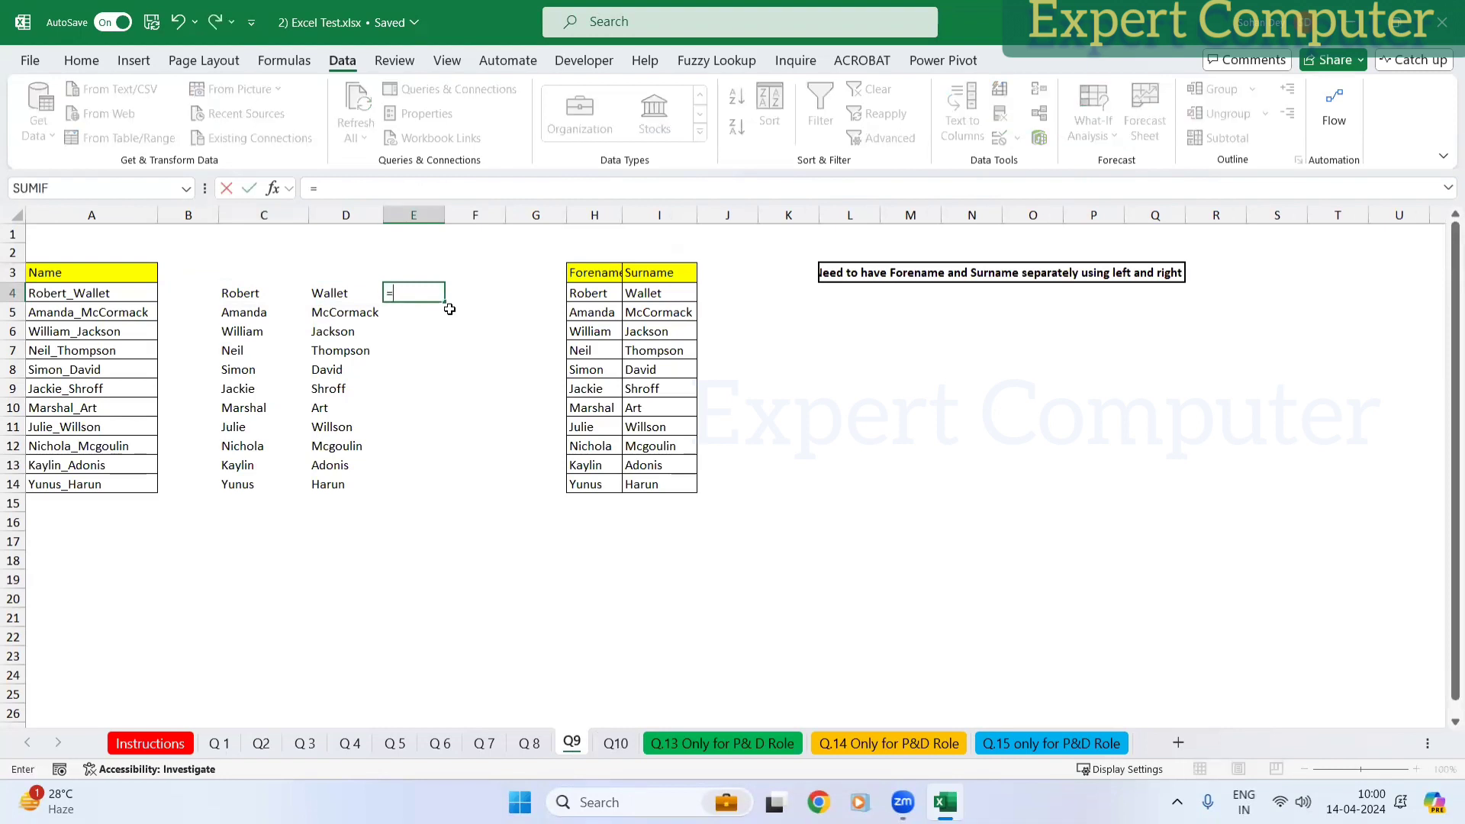
text(textbe)
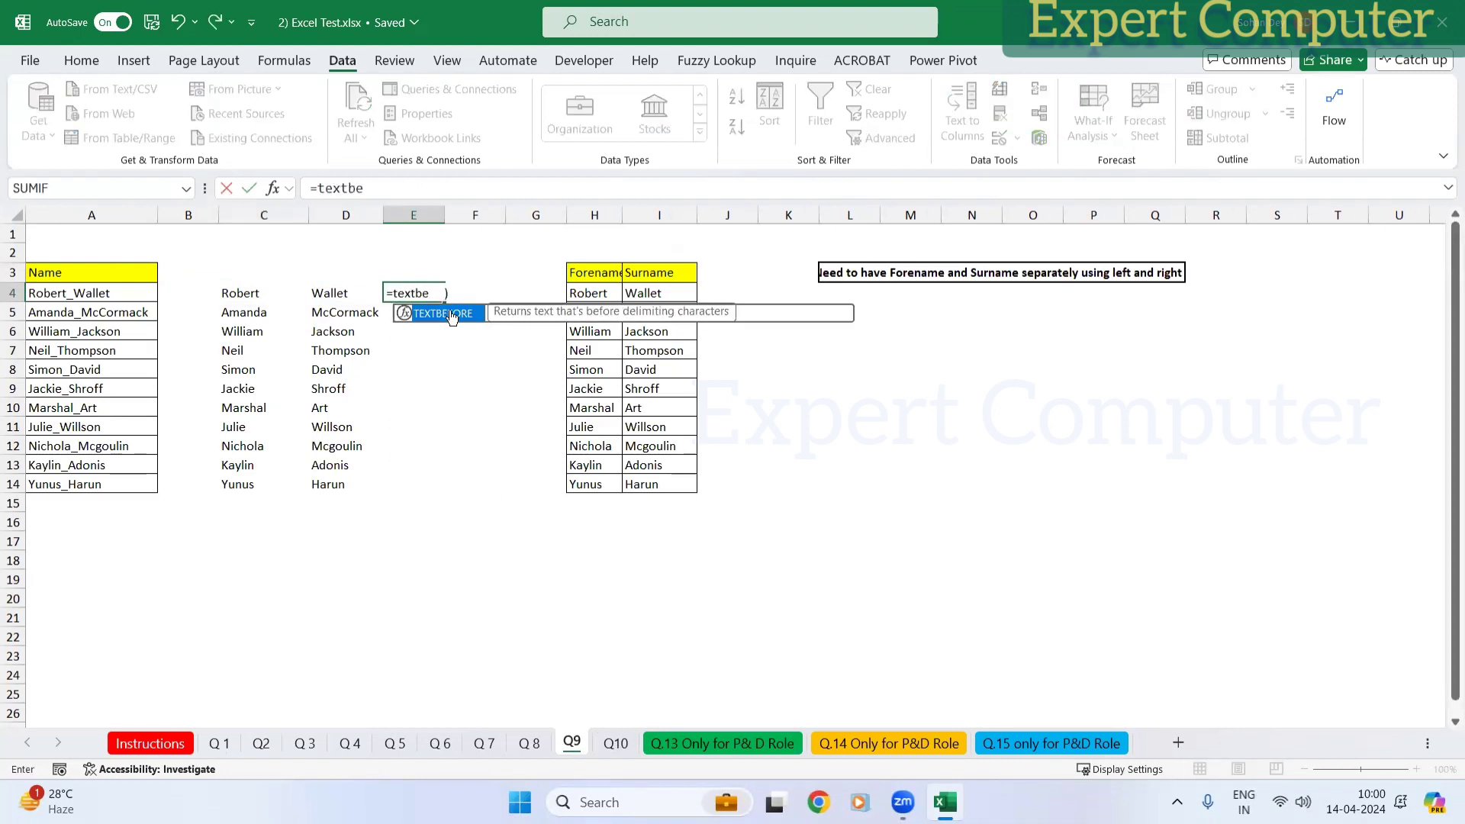
double_click(450, 316)
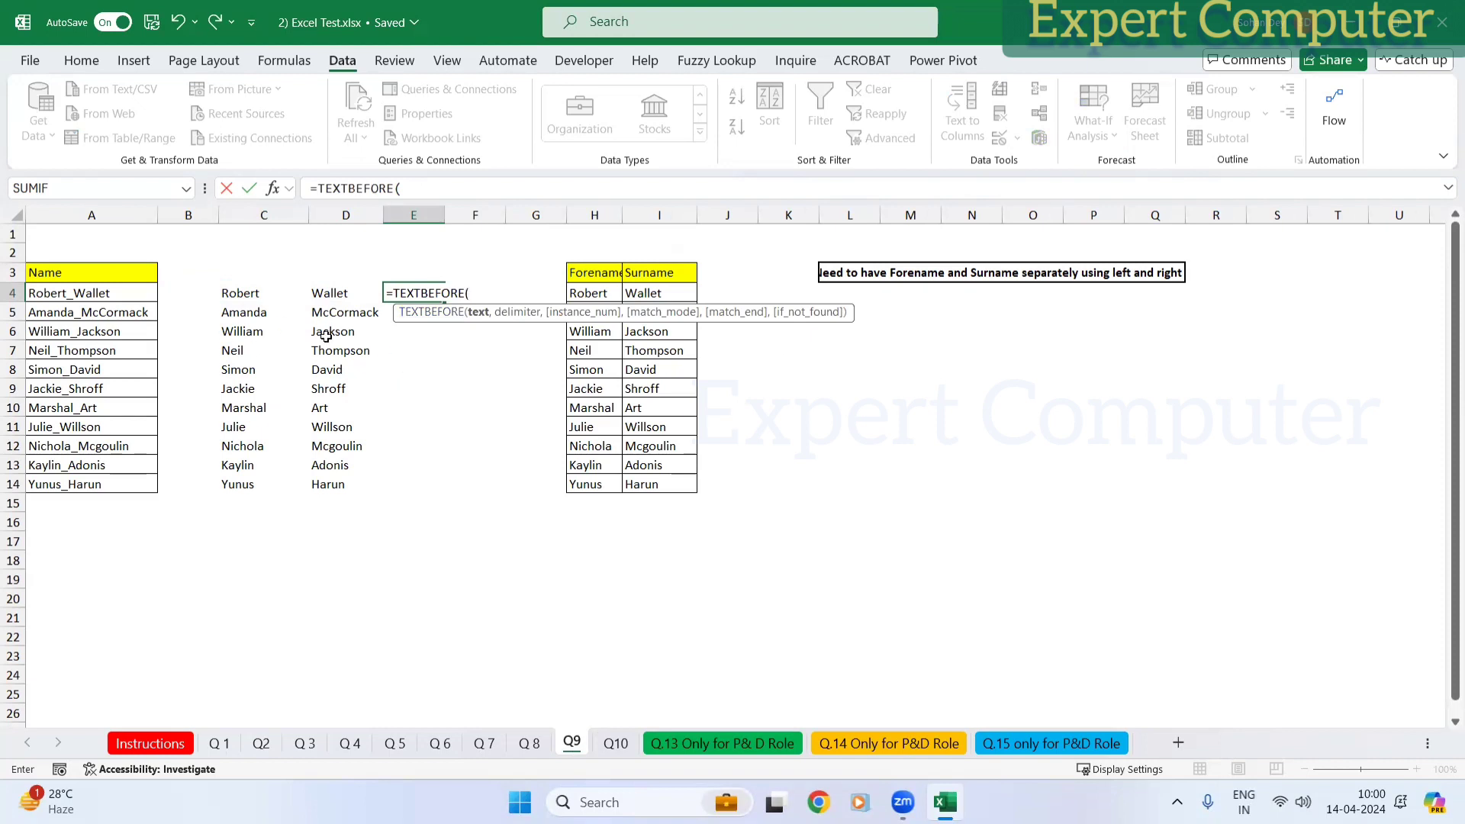
click(109, 292)
text(,)
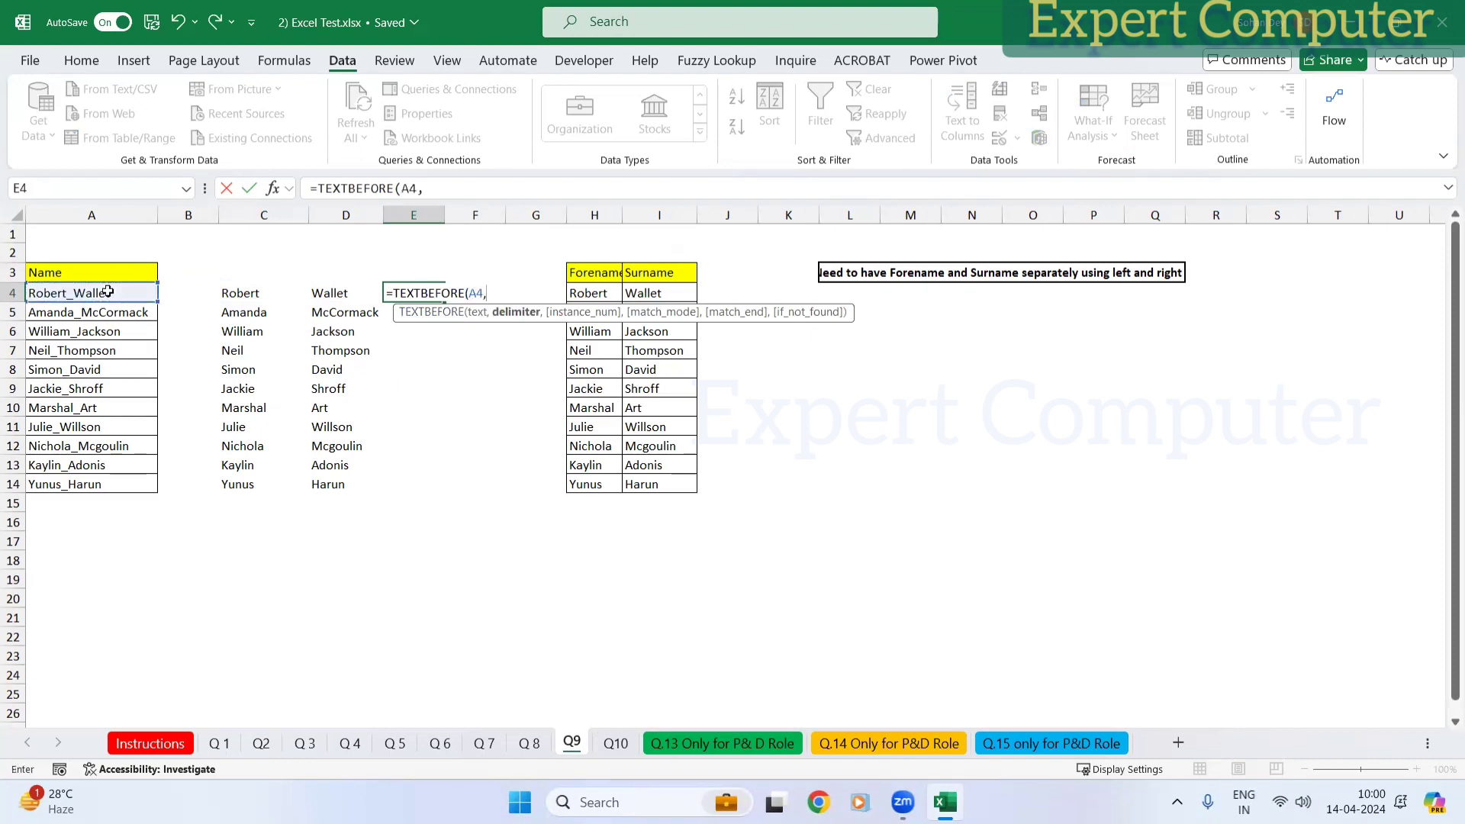
text("_"))
key(ctrl+Return)
Step: Fill the TEXTBEFORE formula from E4 down to E14 to extract all forenames
key(shift+Down)
key(shift+Down)
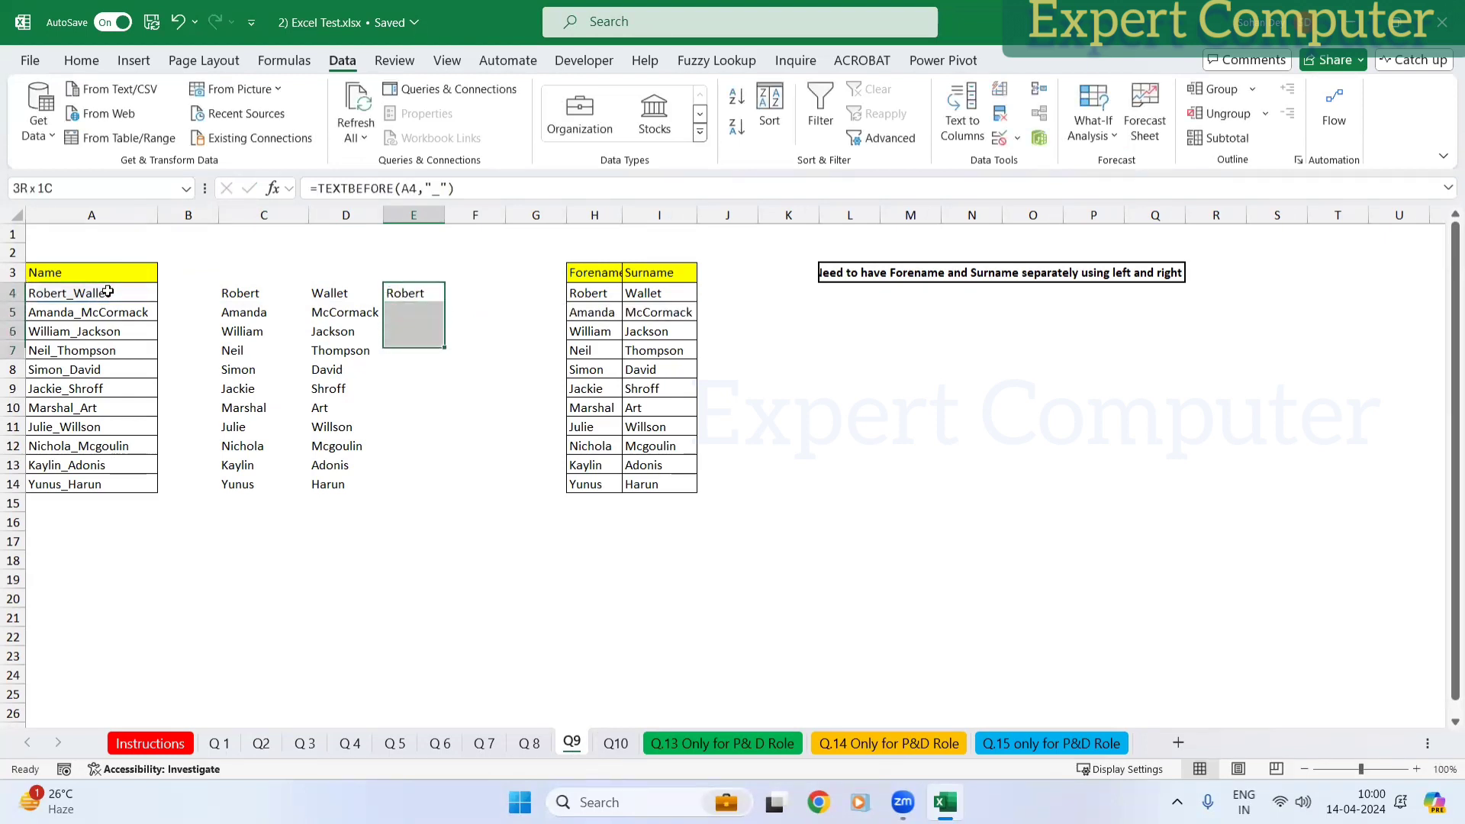
key(shift+Down)
key(shift+Down)
key(shift+Down)
key(shift+Down)
key(shift+Down)
key(shift+Down)
key(shift+Down)
key(shift+Down)
key(ctrl+d)
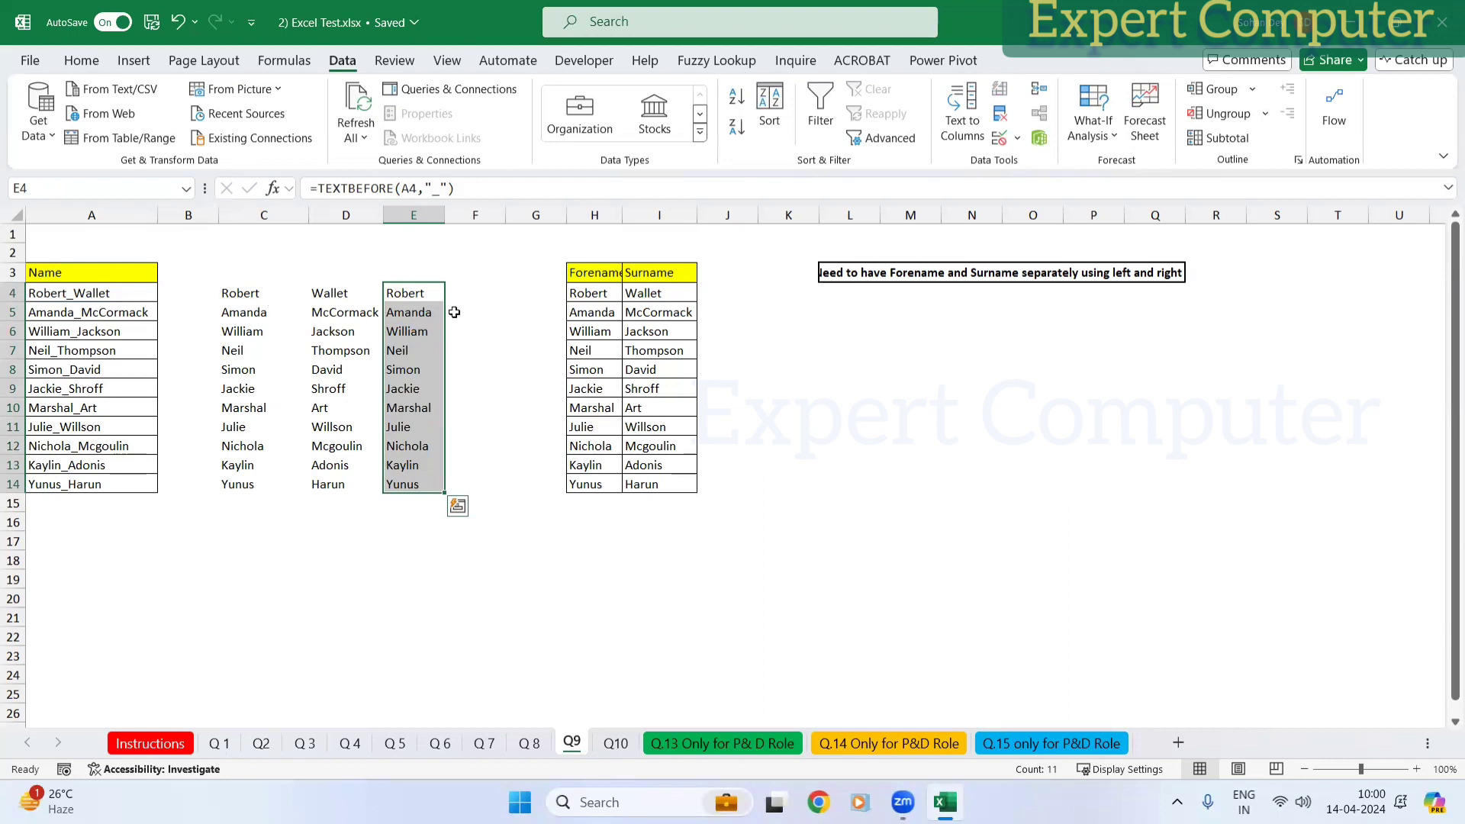
click(466, 294)
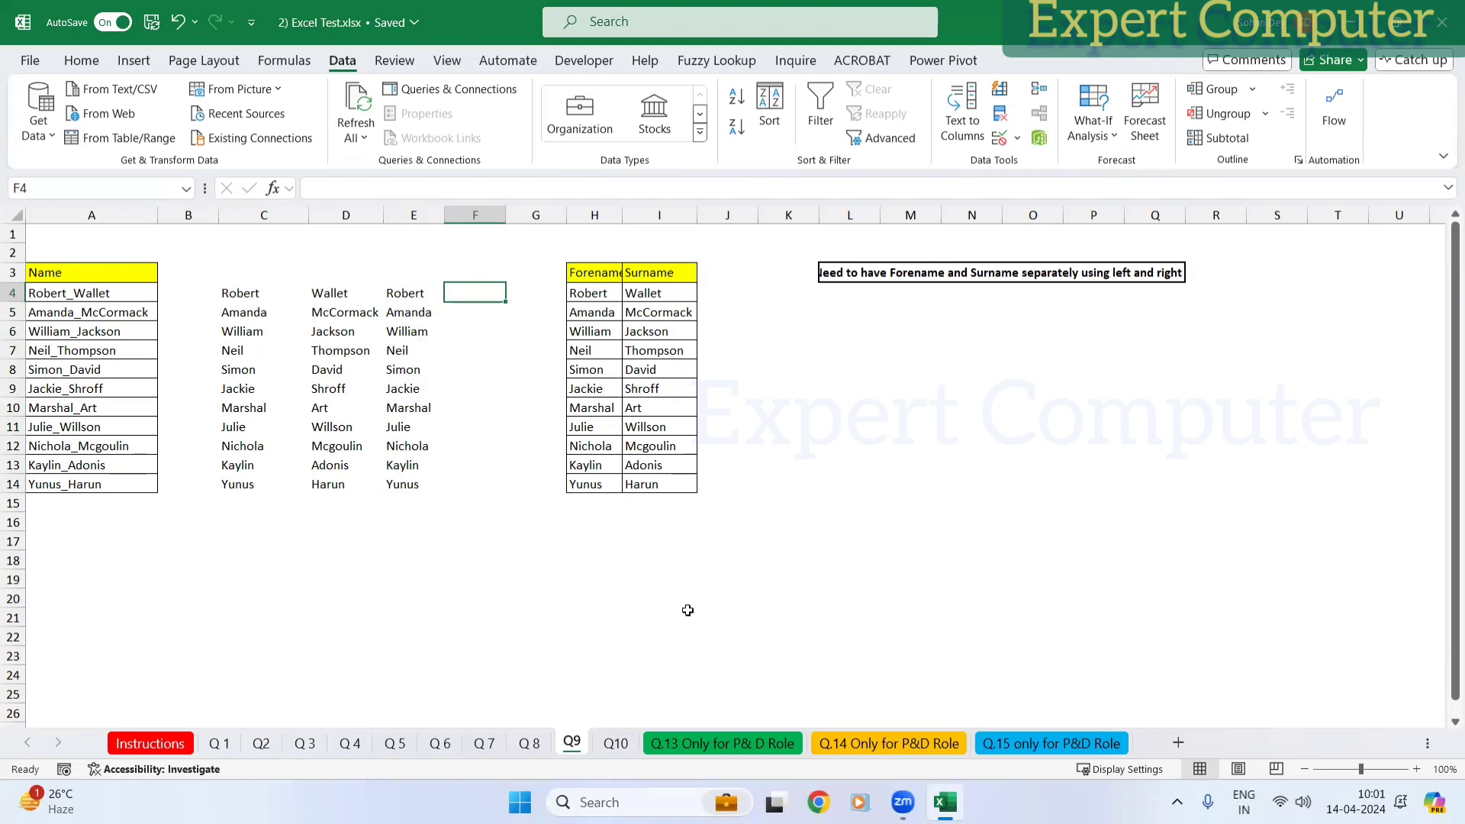
key(Left)
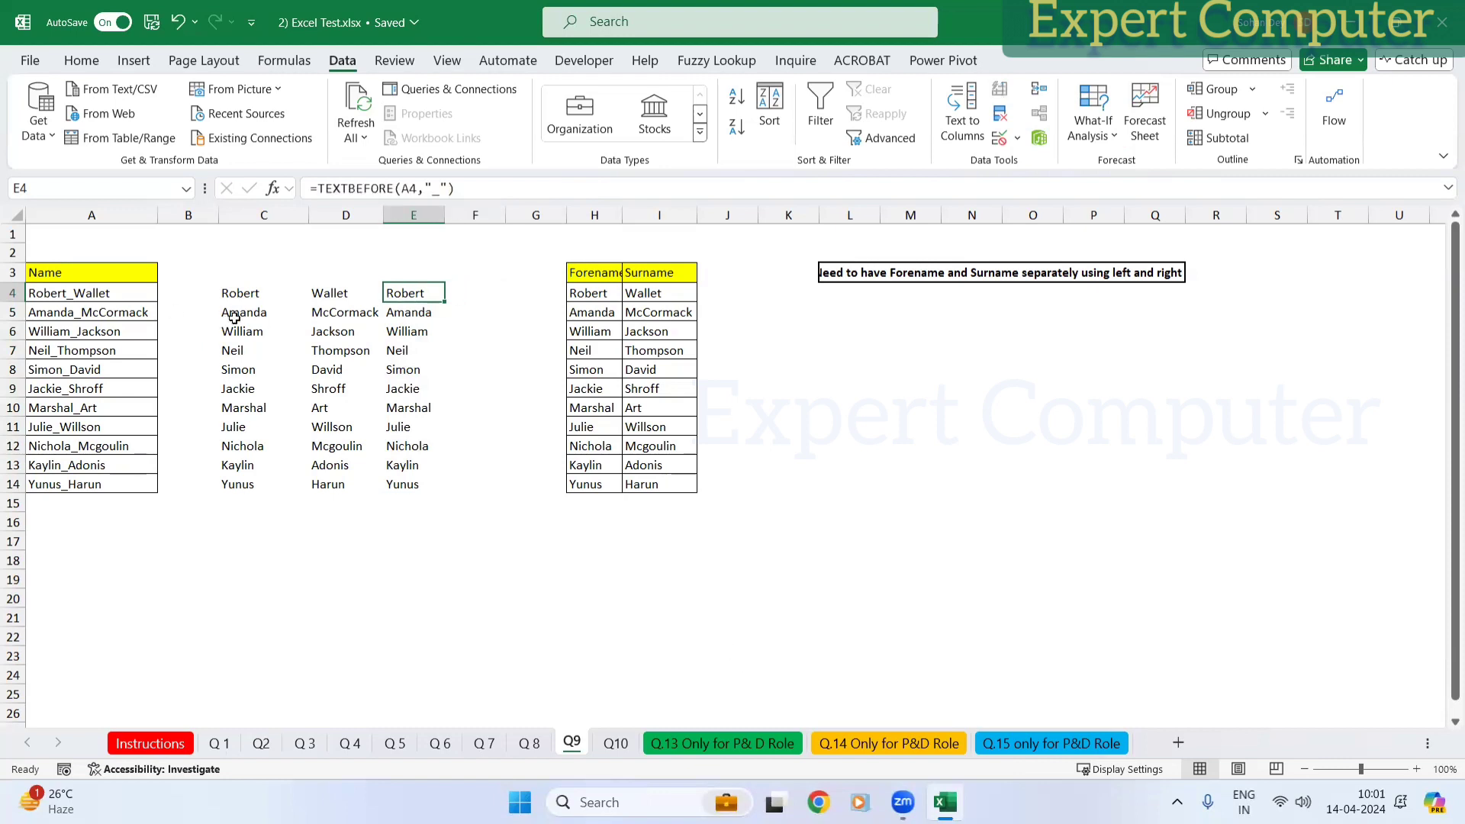
Step: Insert the middle part ABC_ before the surname in cell A4
double_click(72, 292)
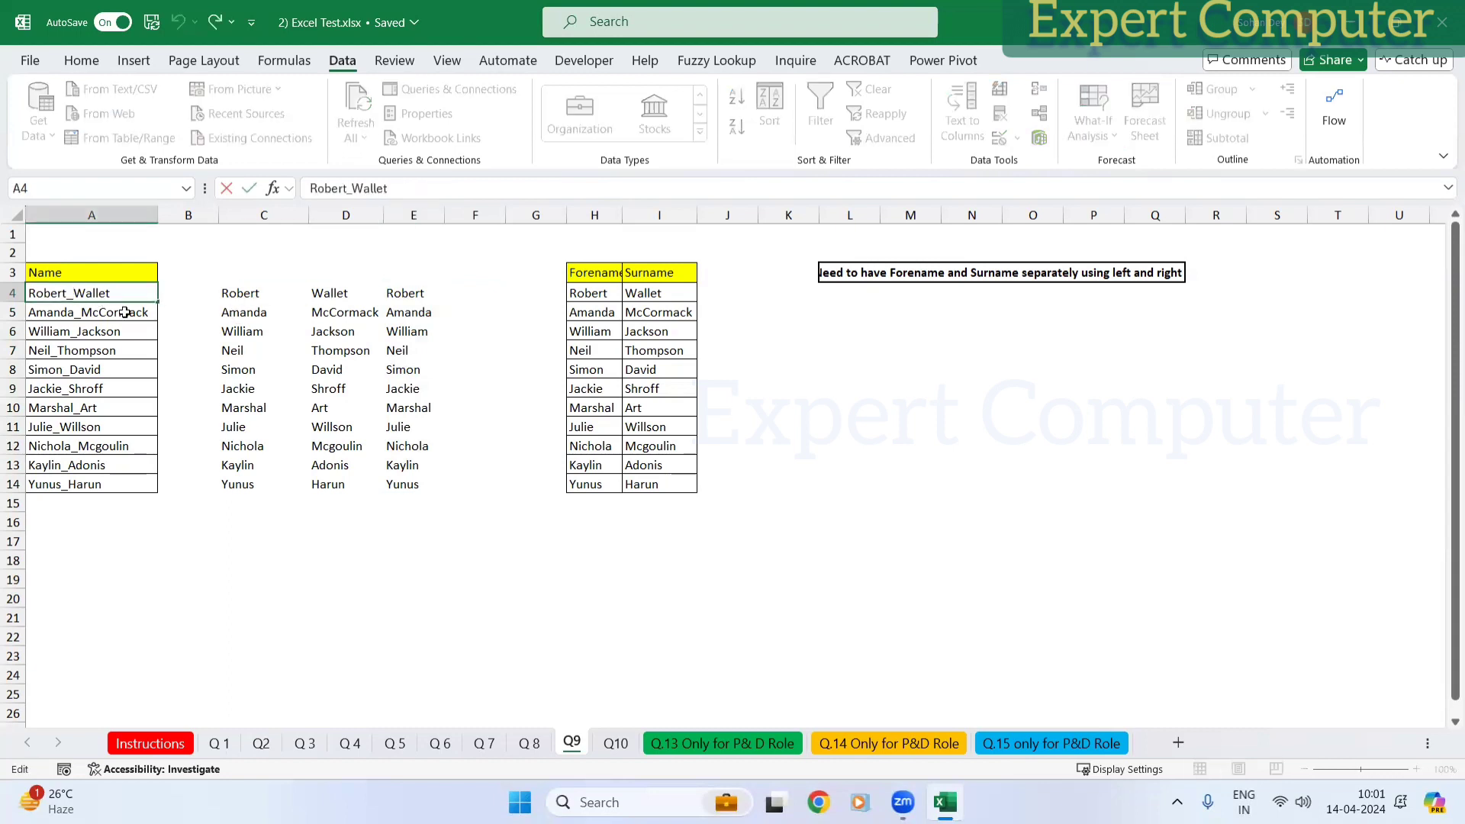
text(ABC_)
click(427, 293)
Step: Clear the split results in C4:E14 and select C4
drag(244, 293, 418, 480)
key(Delete)
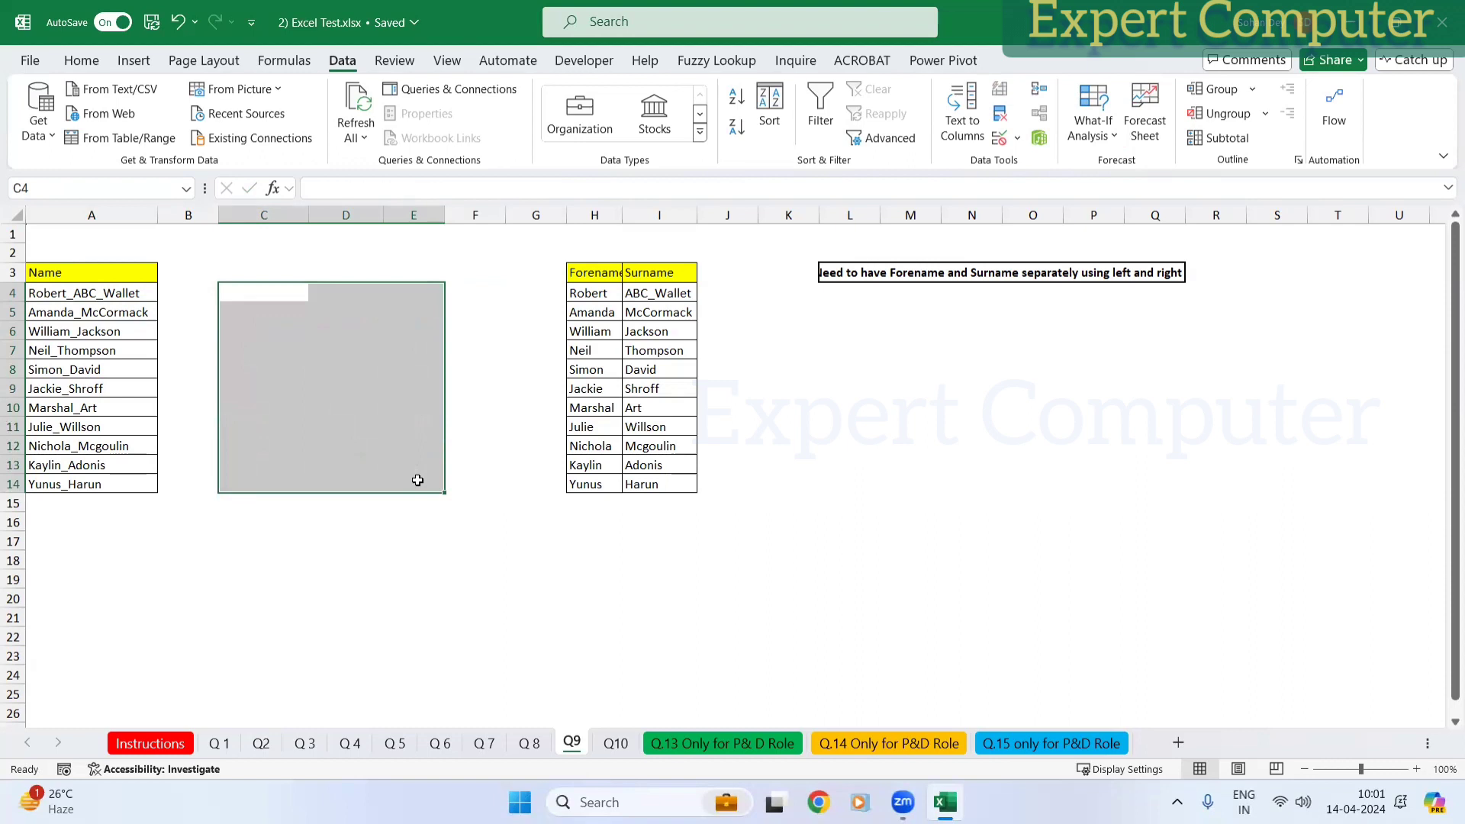
key(Up)
key(Down)
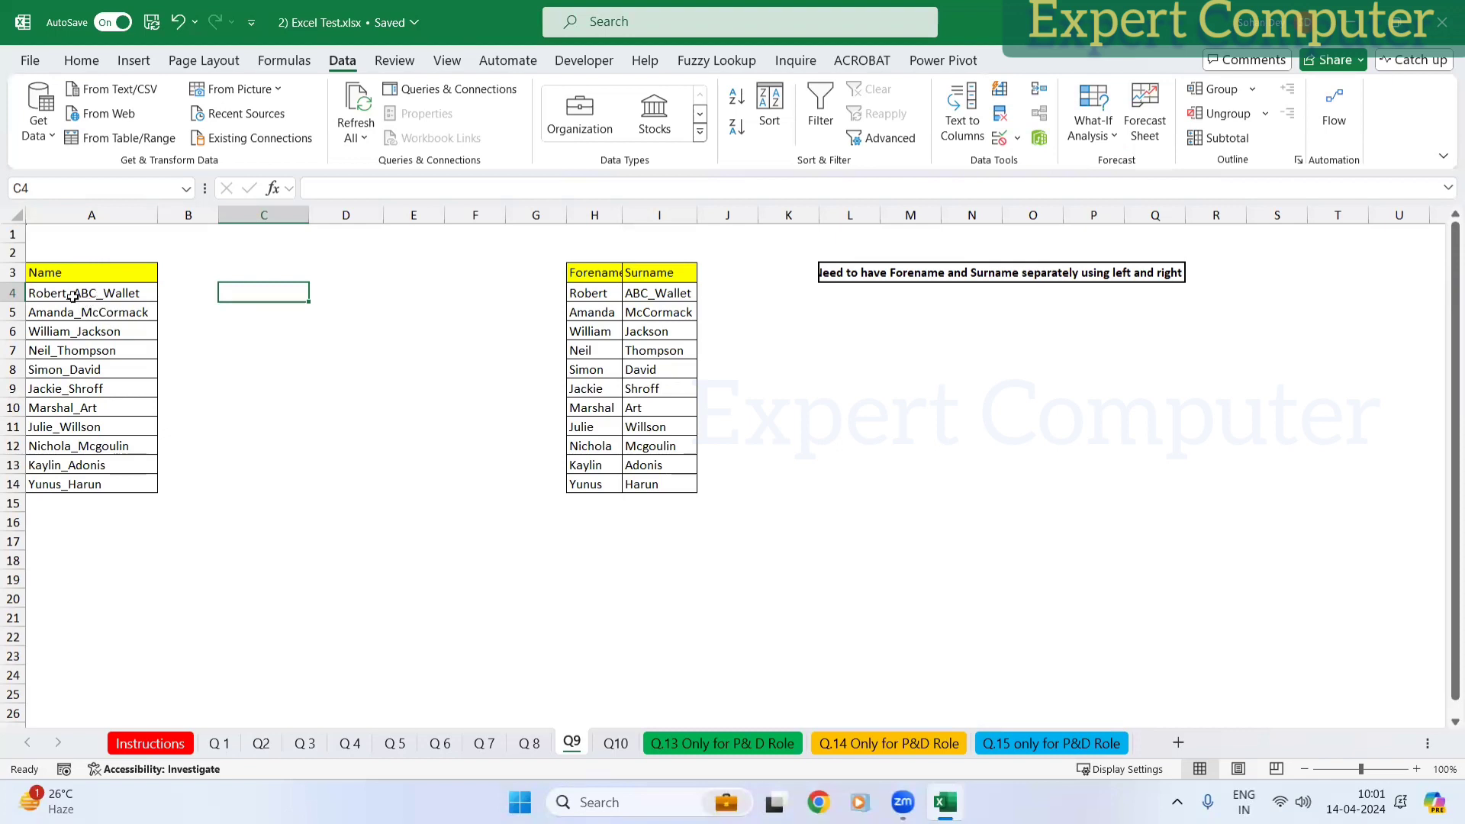
Step: Enter =TEXTAFTER(A4,"_") in C4 to extract everything after the first underscore
double_click(236, 302)
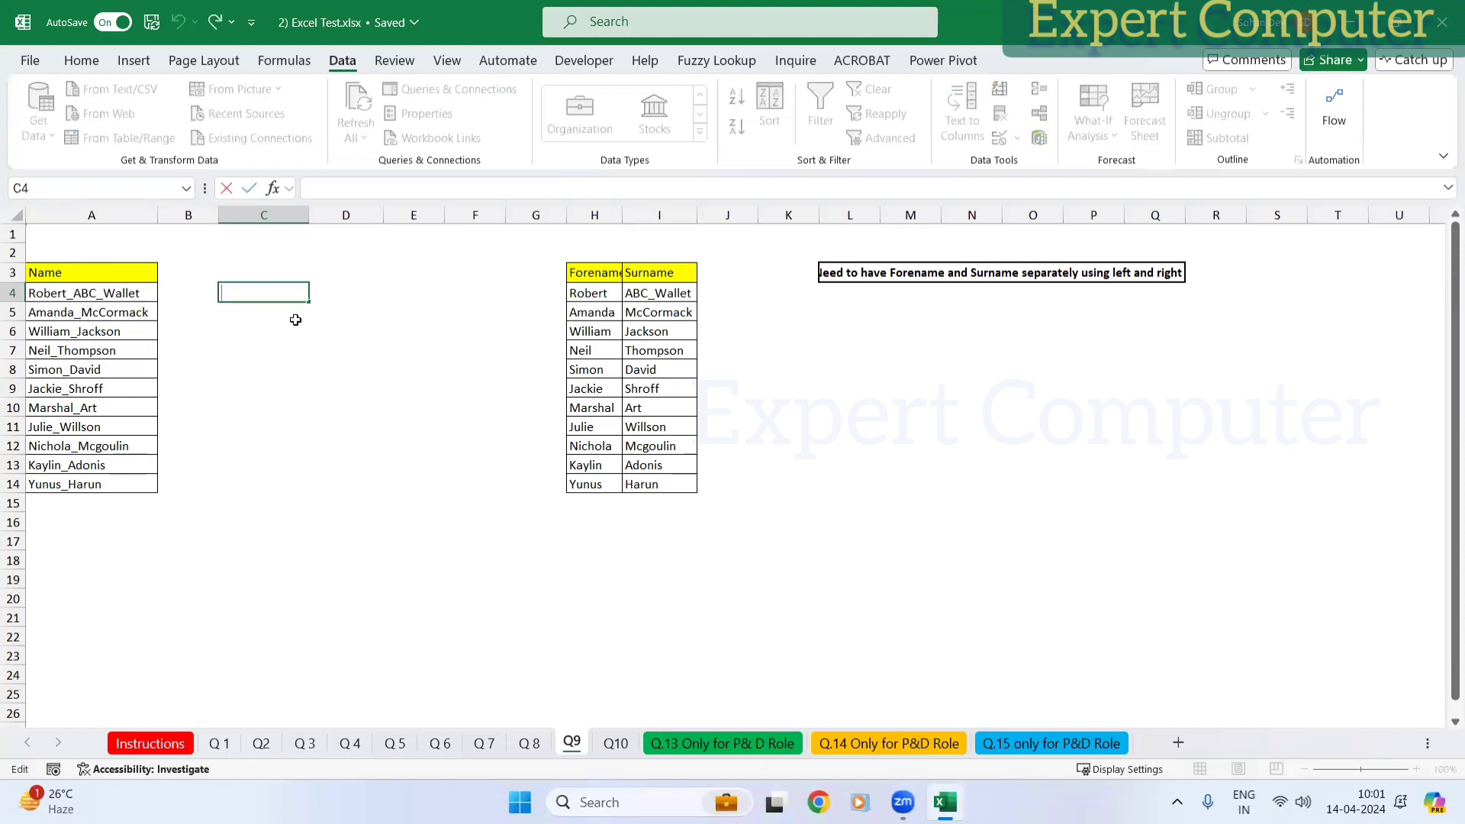
text(=te)
key(Tab)
key(BackSpace)
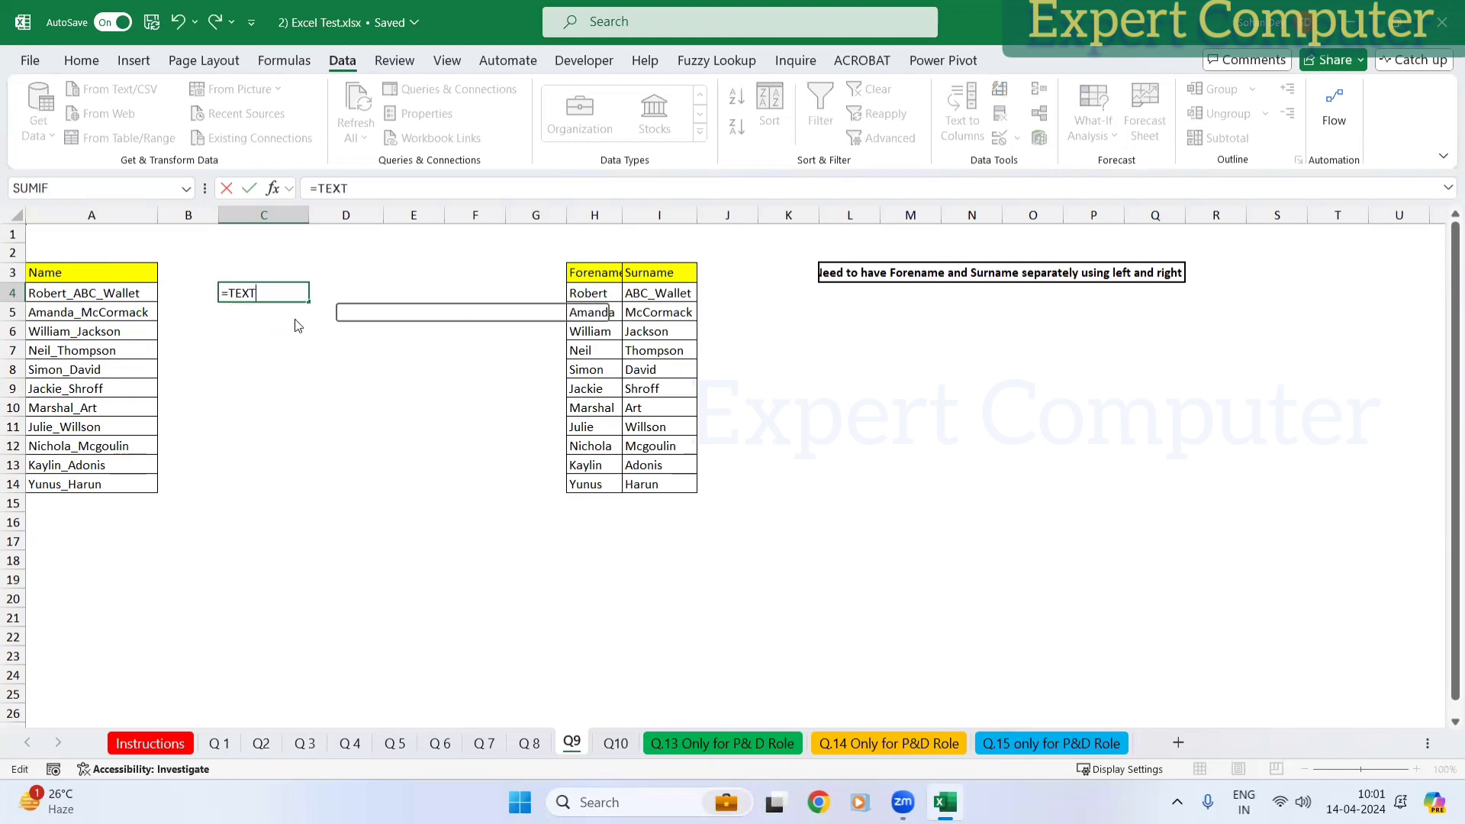
key(Tab)
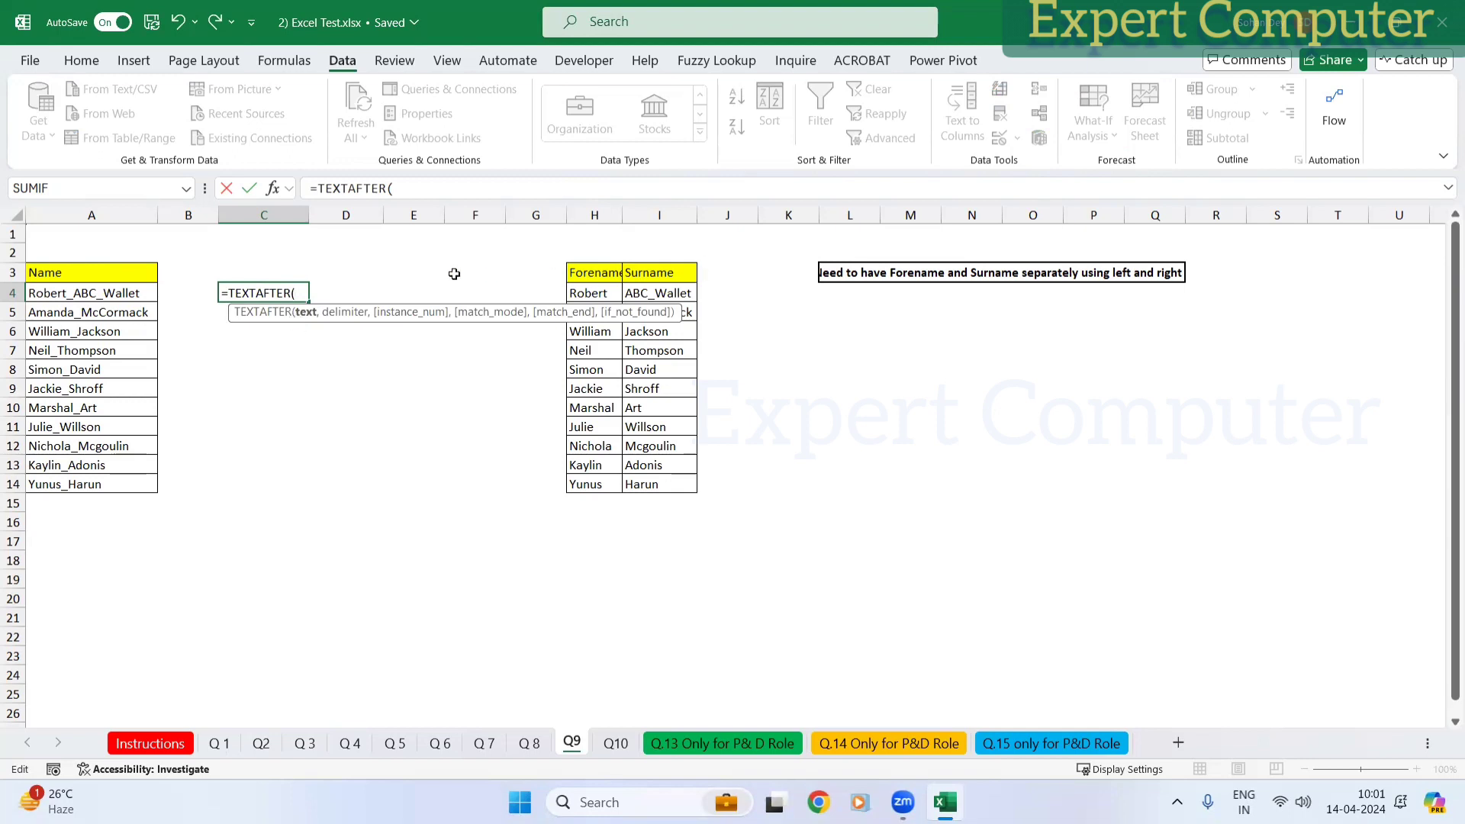
click(142, 288)
text(,"_)
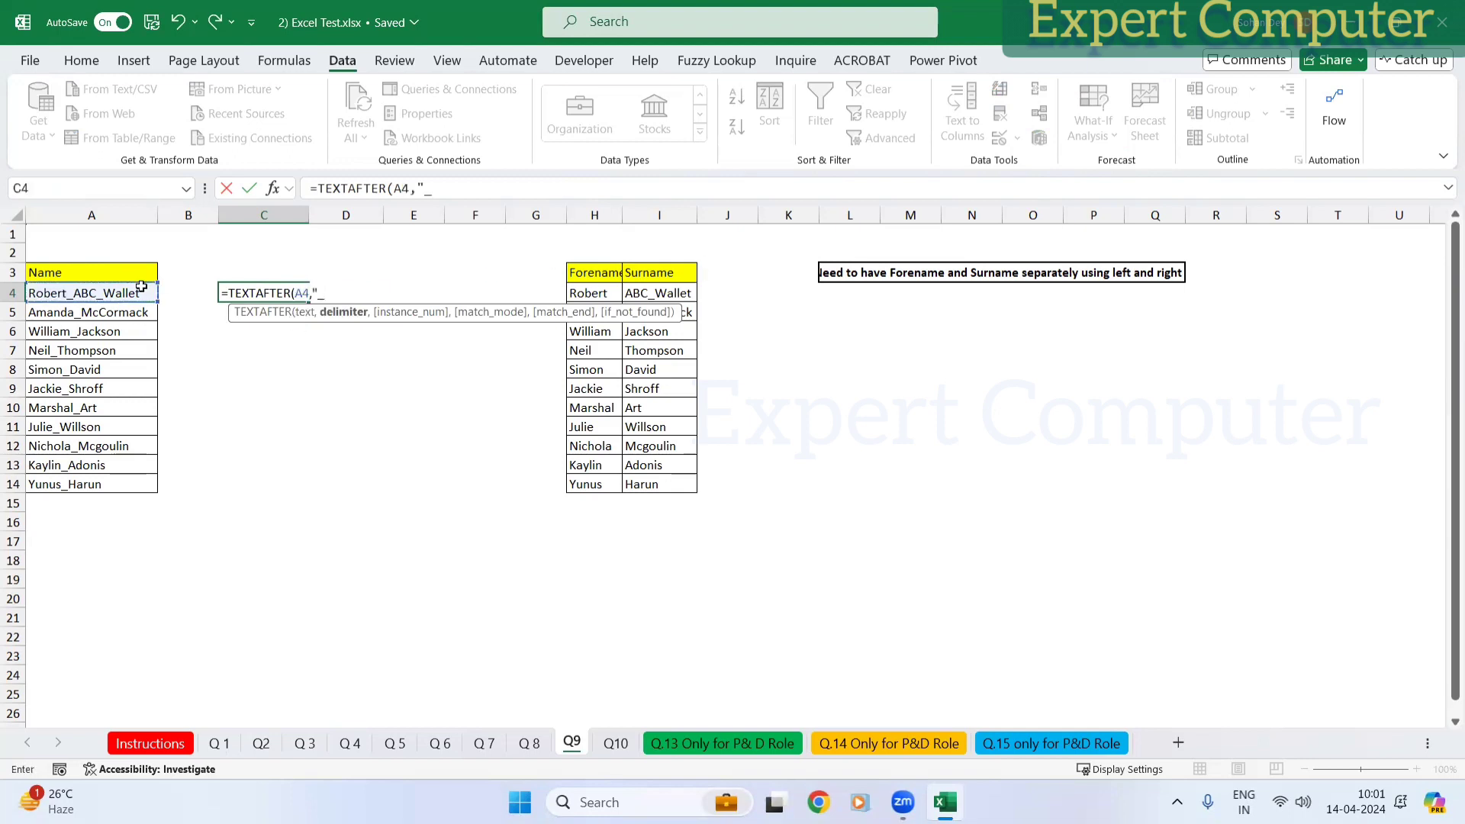
text("))
key(Return)
Step: Extend the formula in C4 to =TEXTBEFORE(TEXTAFTER(A4,"_"),"_") to extract the middle part of the name
key(Up)
key(F2)
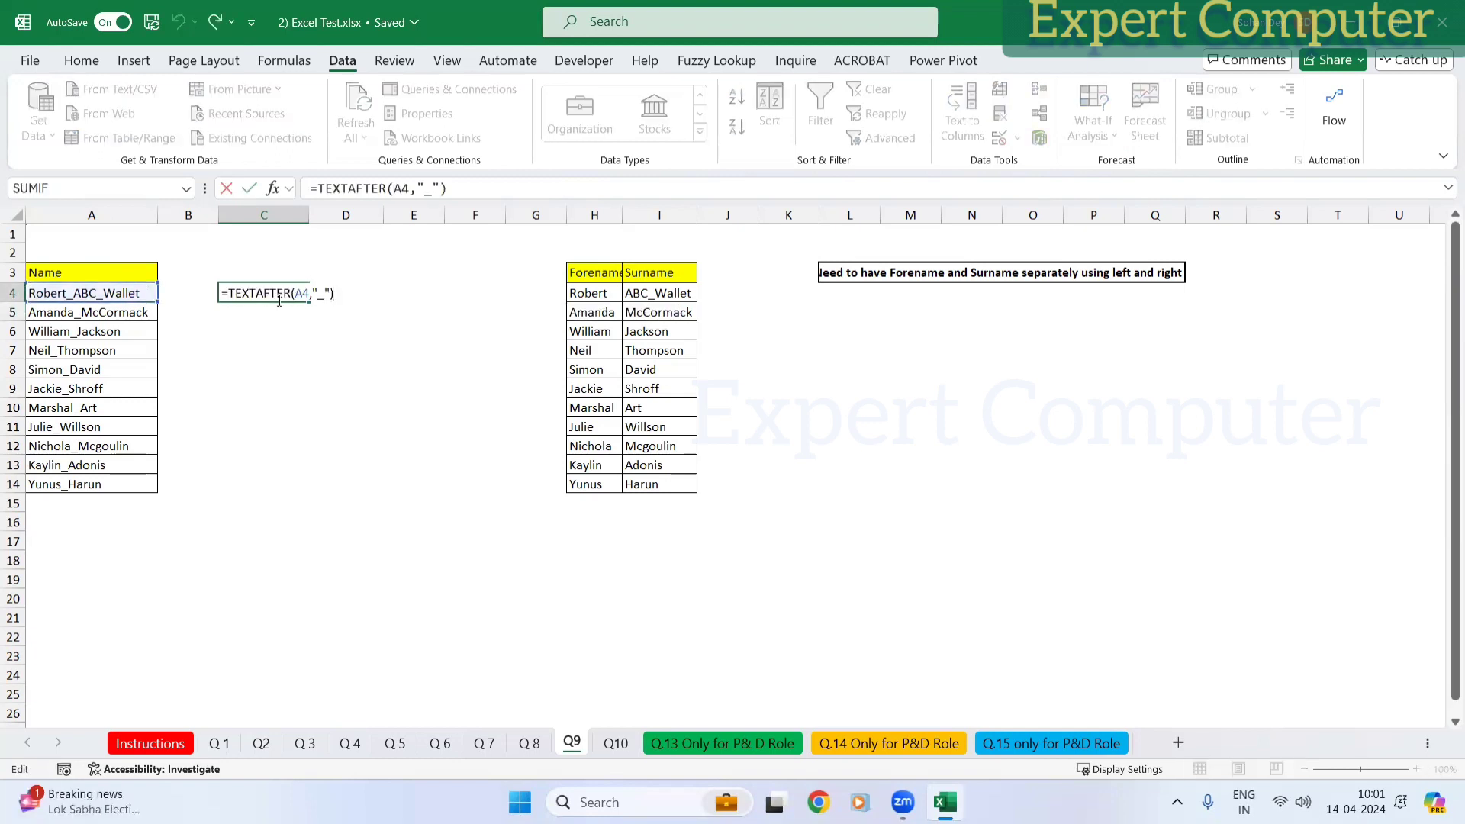
key(Home)
key(Right)
text(TEXTBEFORE()
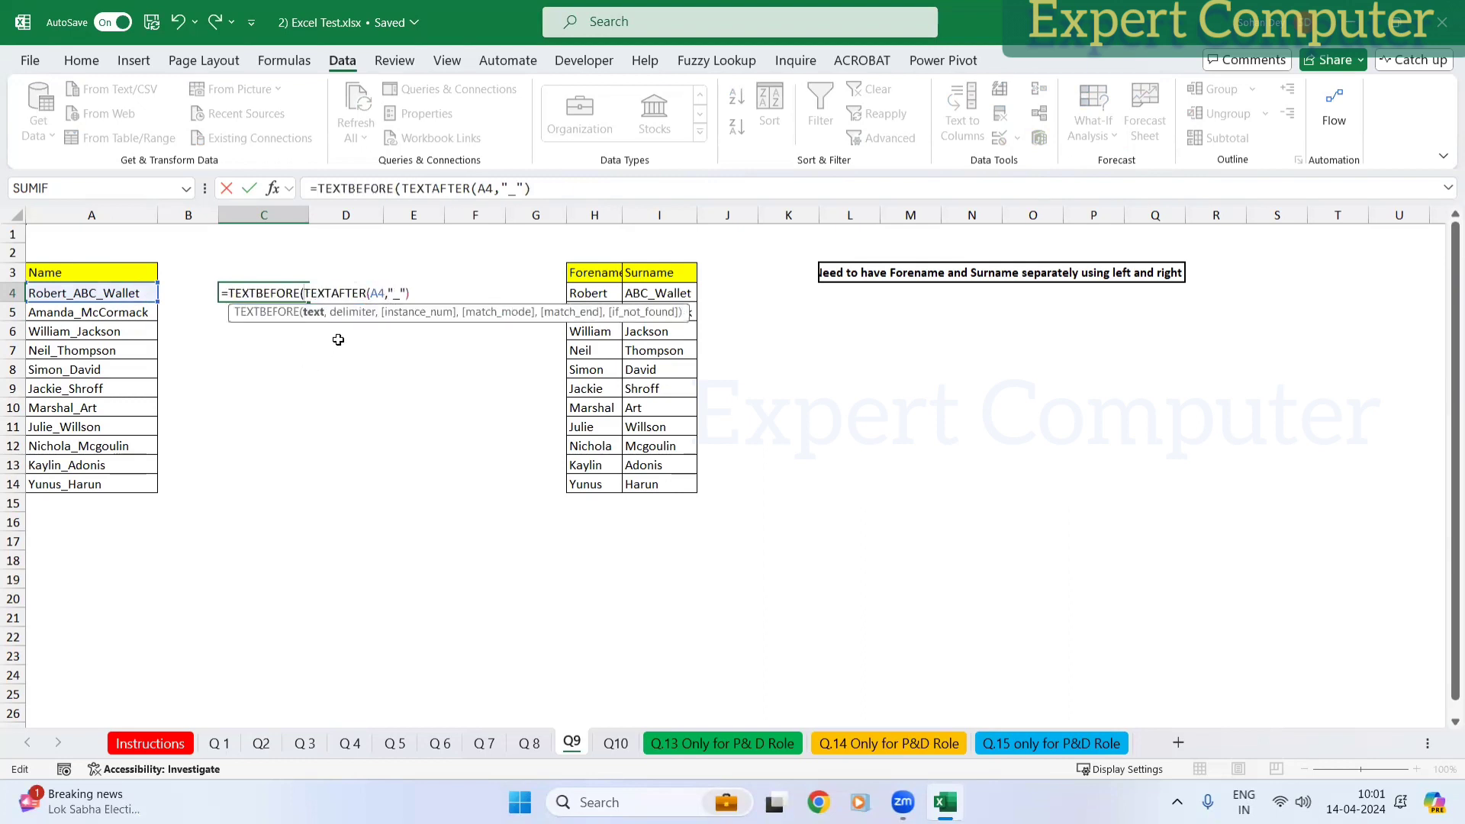
click(438, 293)
text(,"_"))
key(Return)
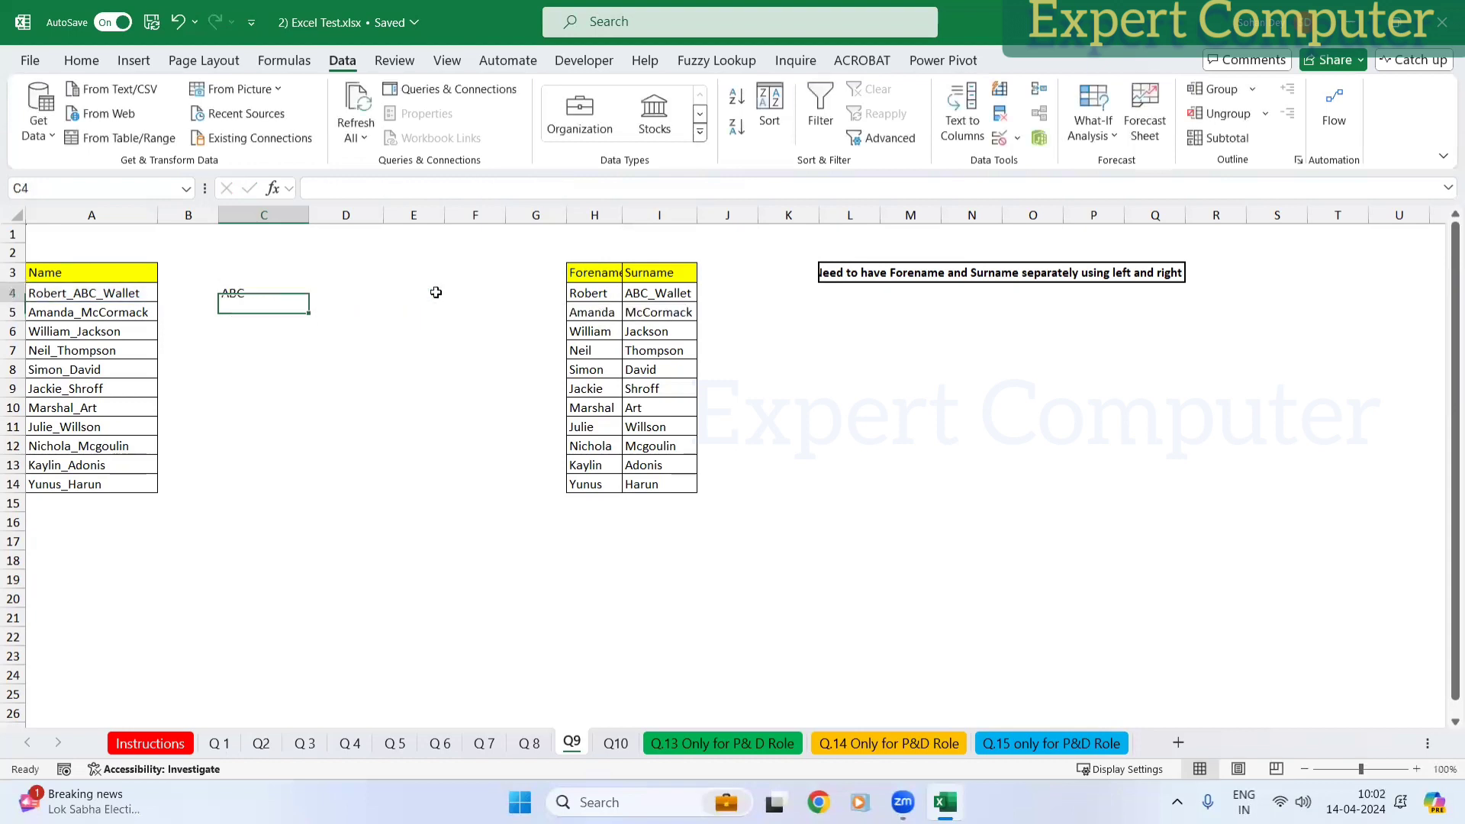
key(Up)
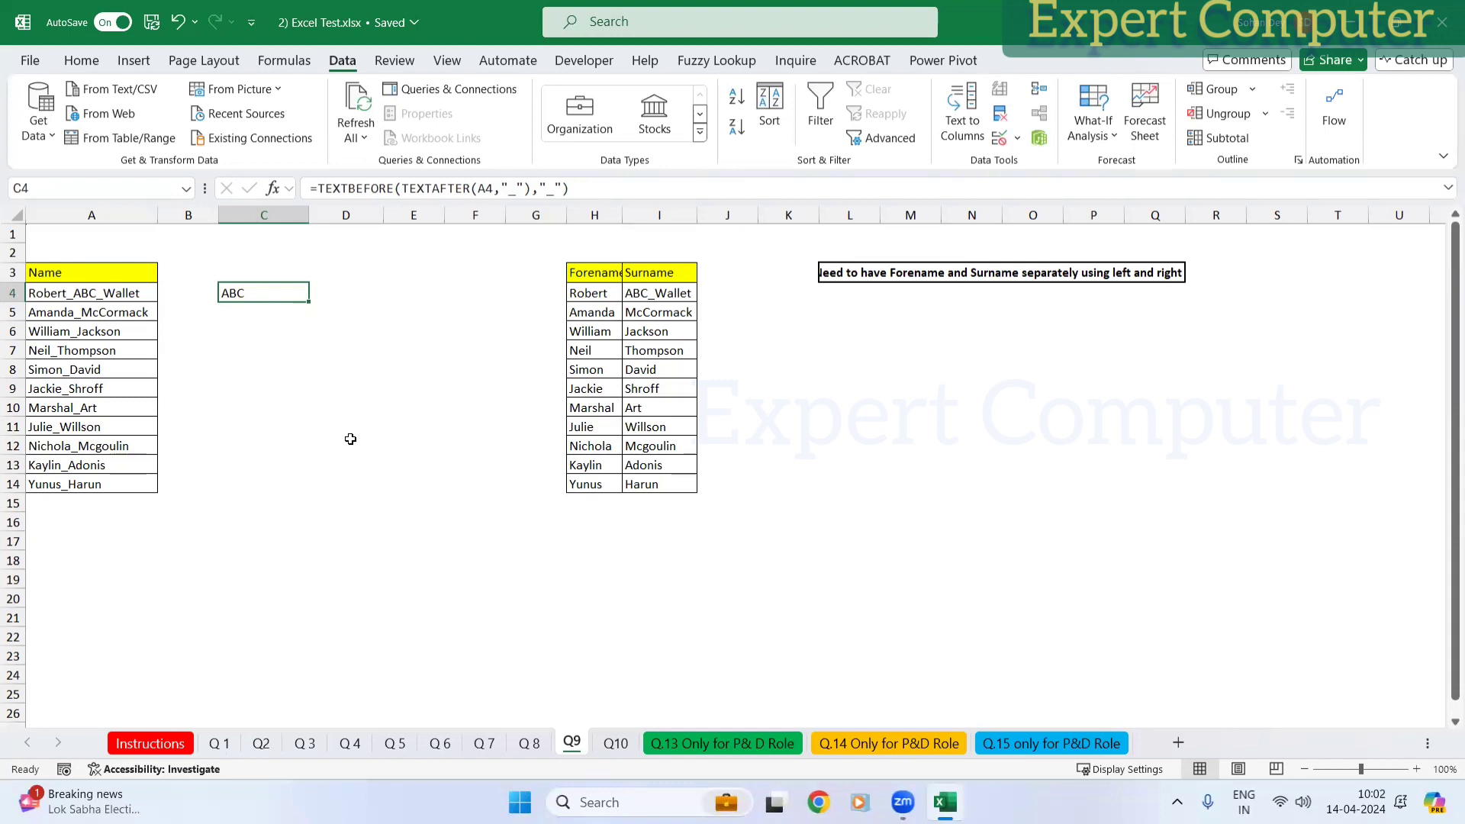
Step: Undo the recent edits to A4 and columns C to E, and leave C4:E14 empty on sheet Q9
key(ctrl+z)
key(ctrl+z)
key(ctrl+z)
key(ctrl+z)
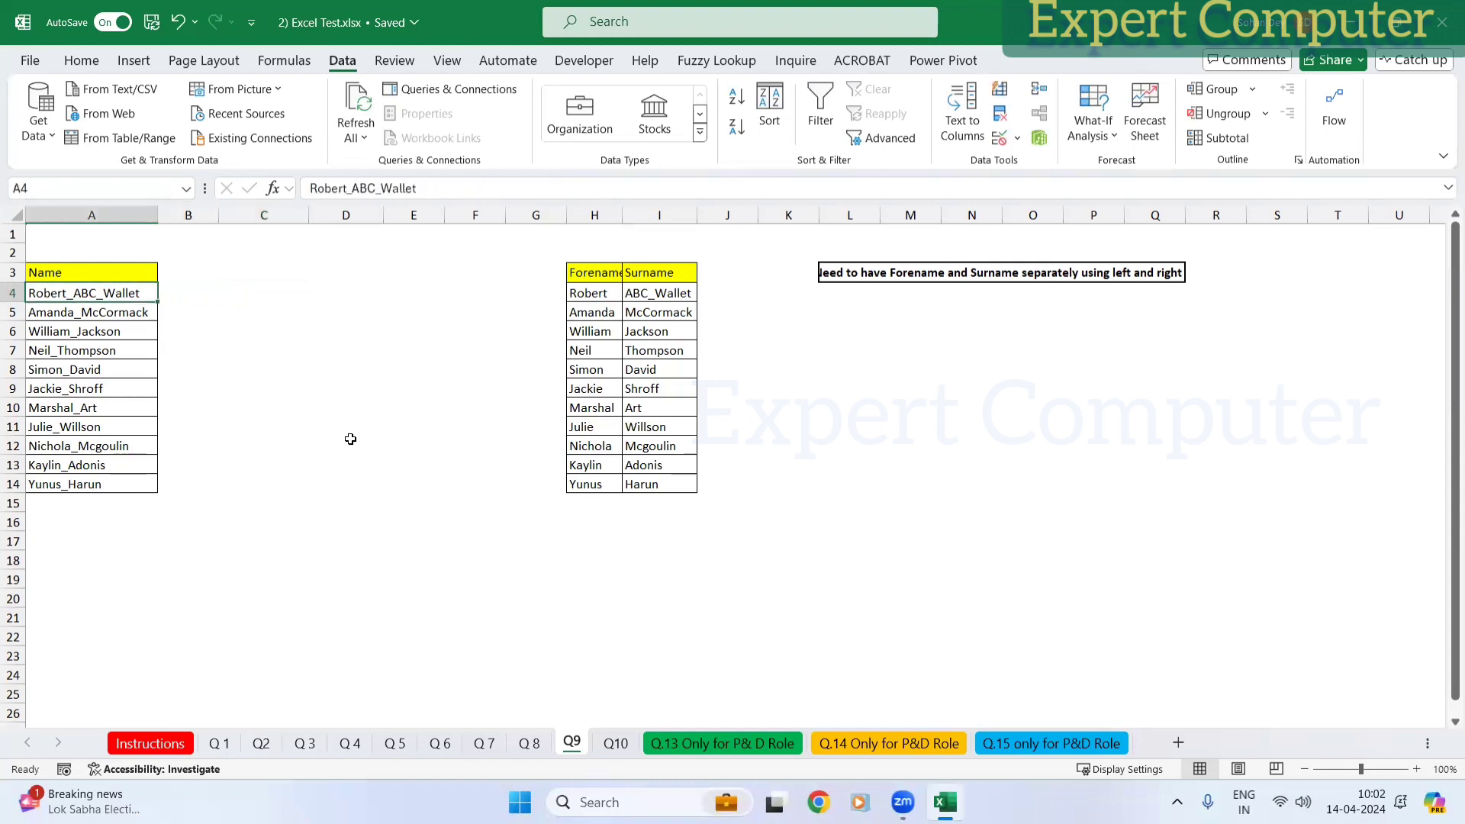
key(ctrl+z)
key(ctrl+z)
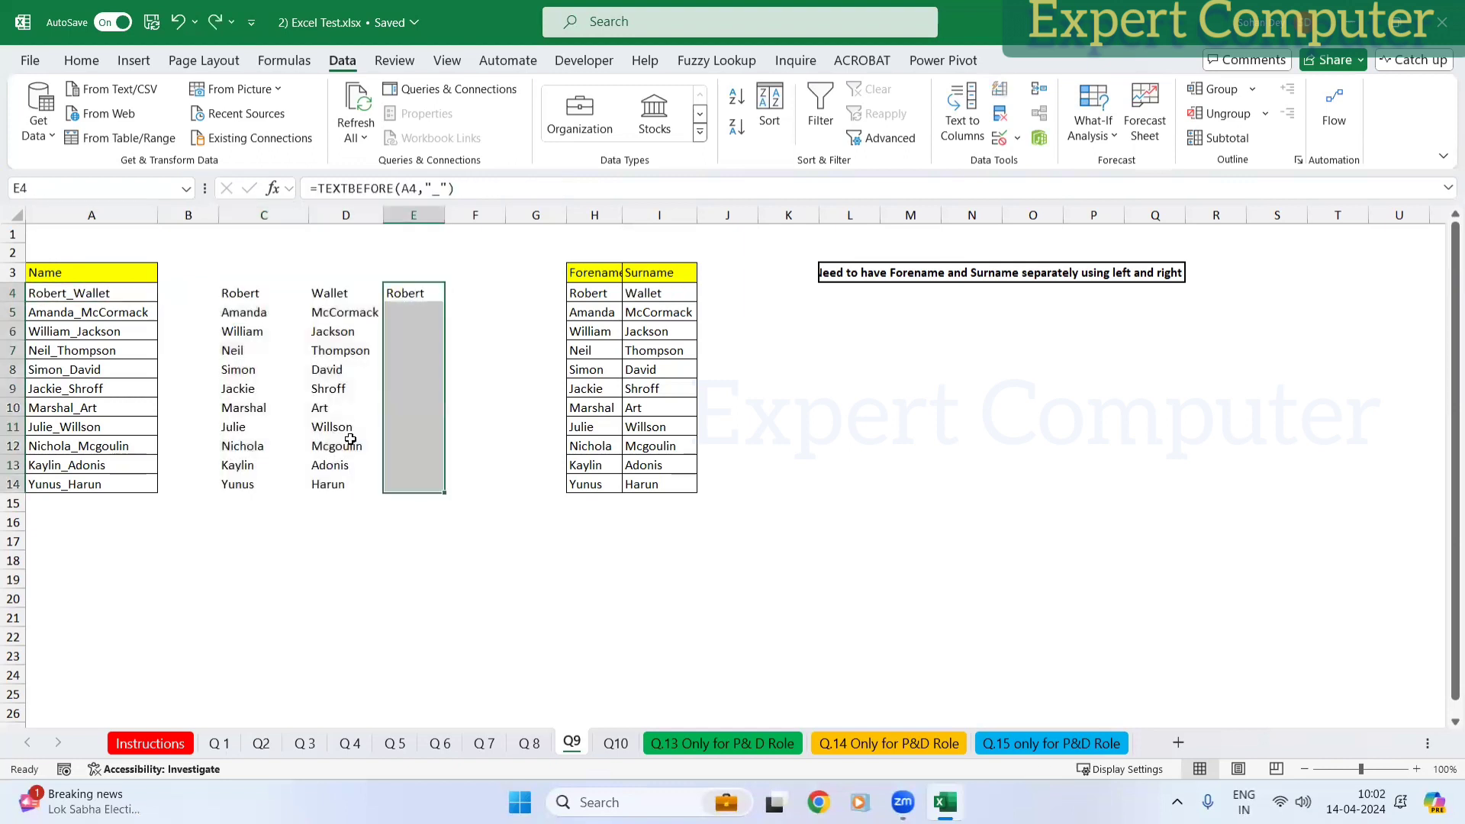
key(ctrl+z)
key(ctrl+z)
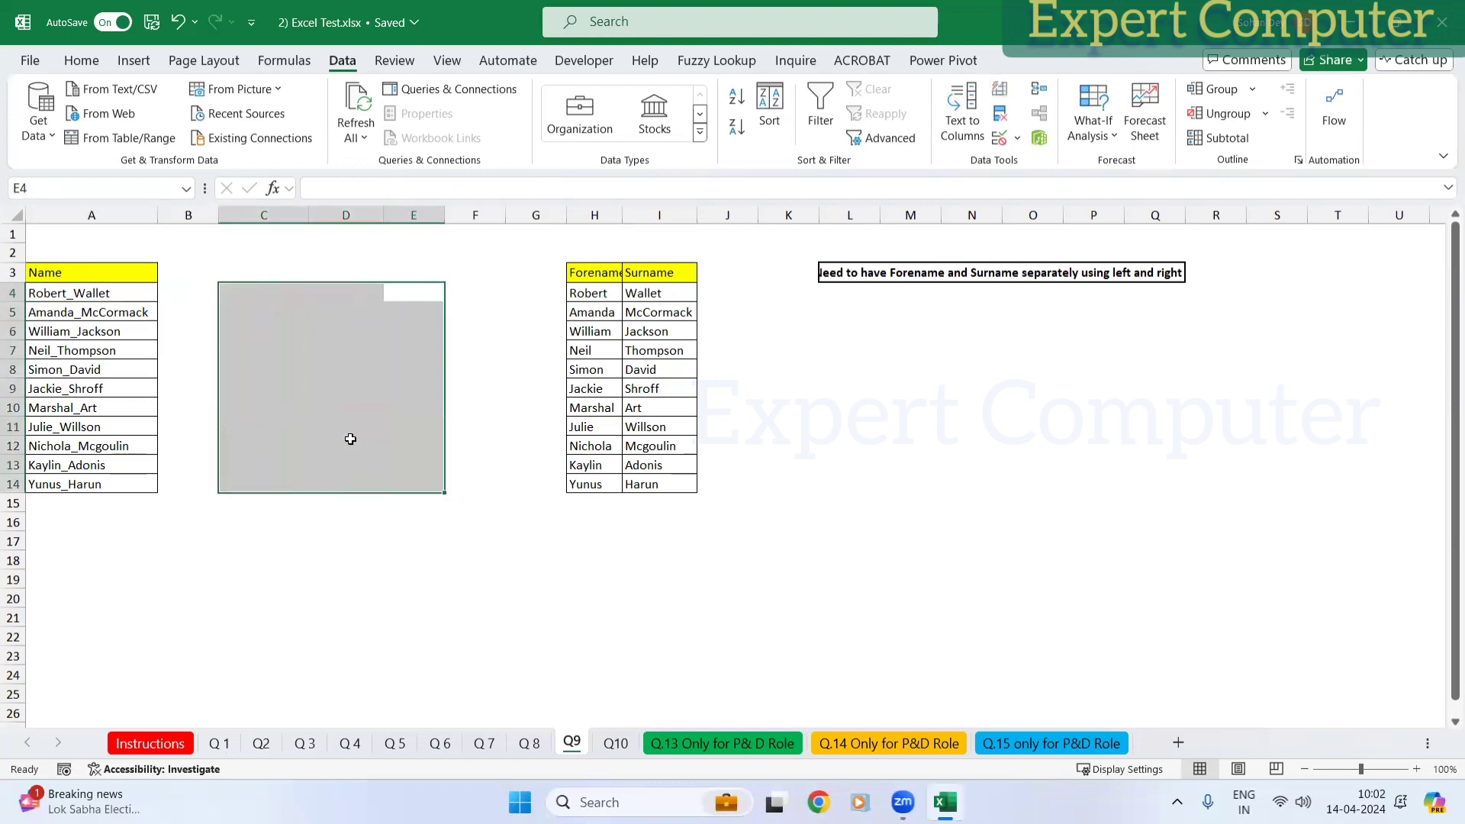
Step: Switch to sheet Q10 and select cell G4 below the unique-name task
click(616, 743)
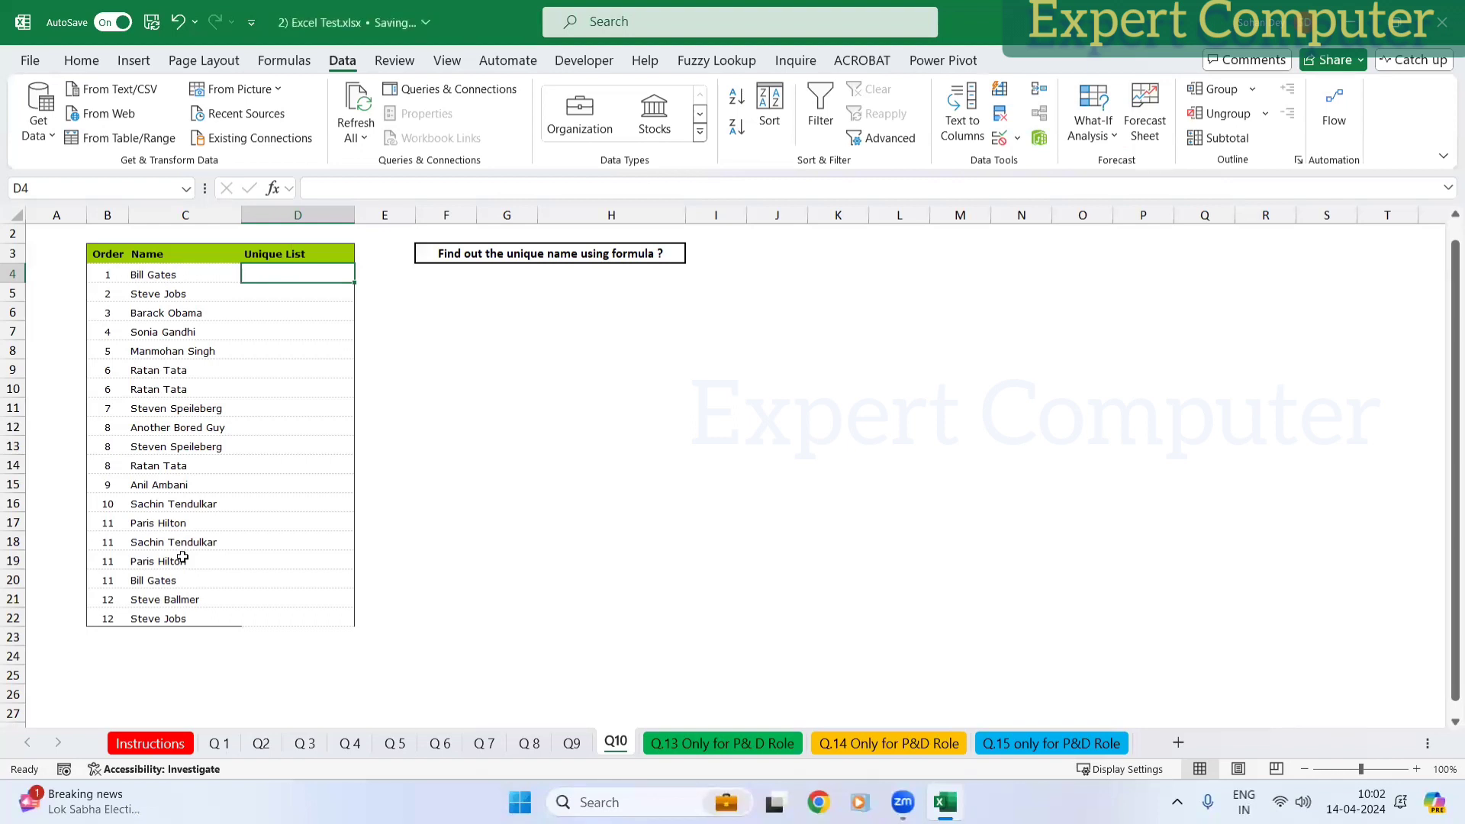
key(Right)
key(Right)
key(Right)
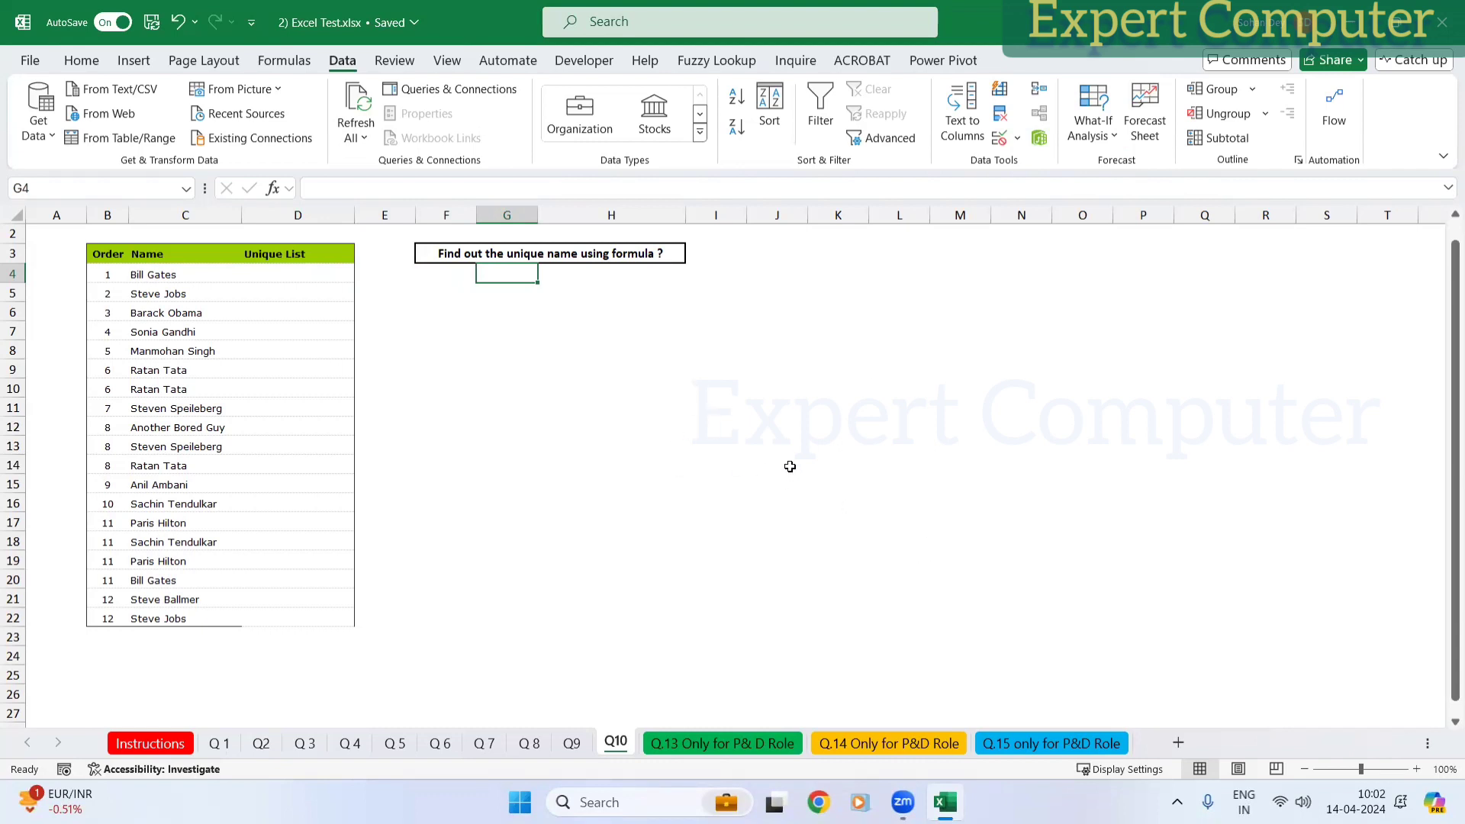
mouse_move(842, 305)
mouse_down()
mouse_move(893, 333)
mouse_move(980, 501)
mouse_up()
drag(216, 161, 406, 403)
drag(223, 437, 393, 639)
drag(186, 661, 344, 786)
drag(393, 454, 896, 404)
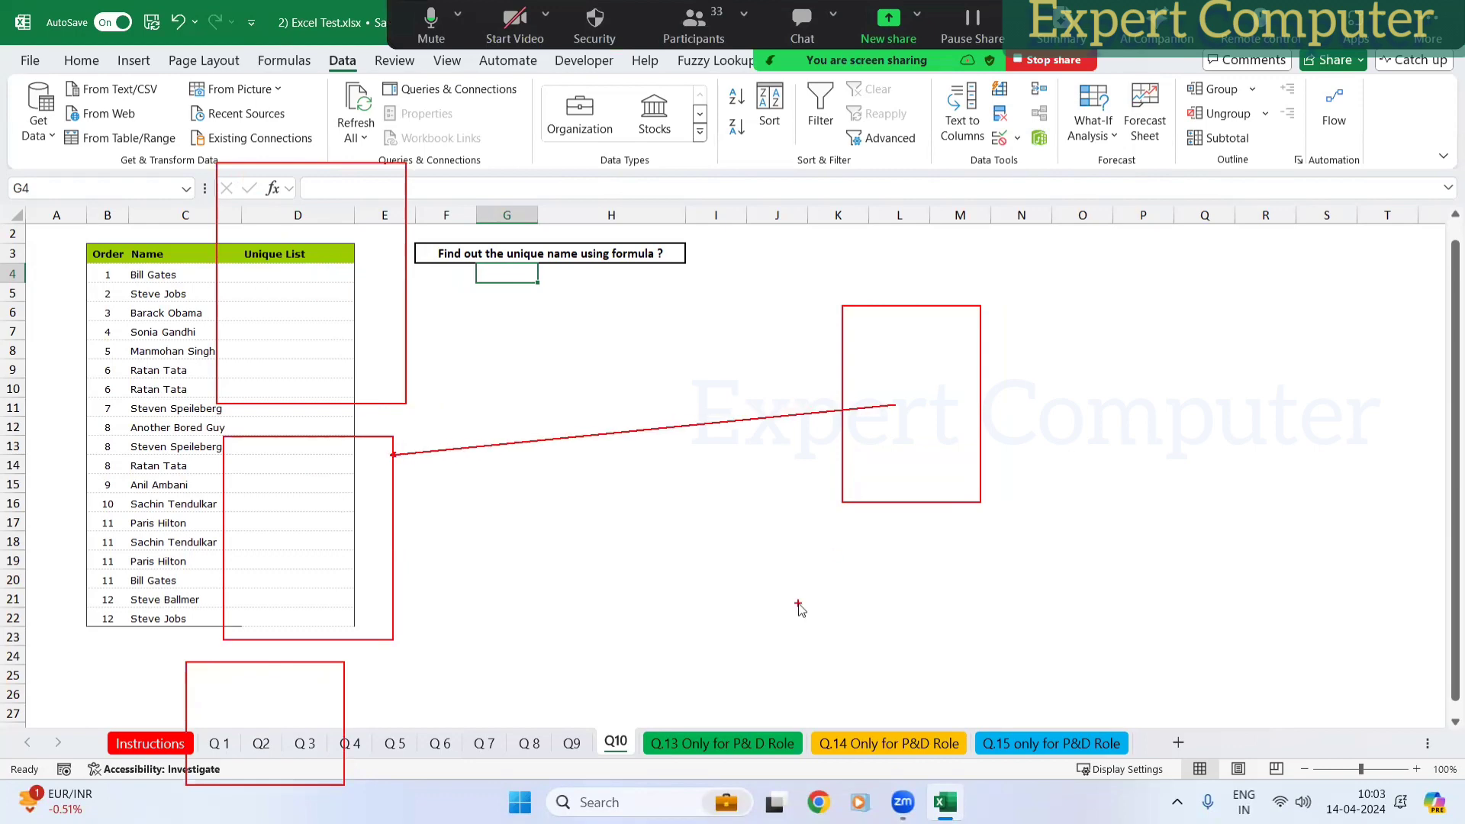
key(Escape)
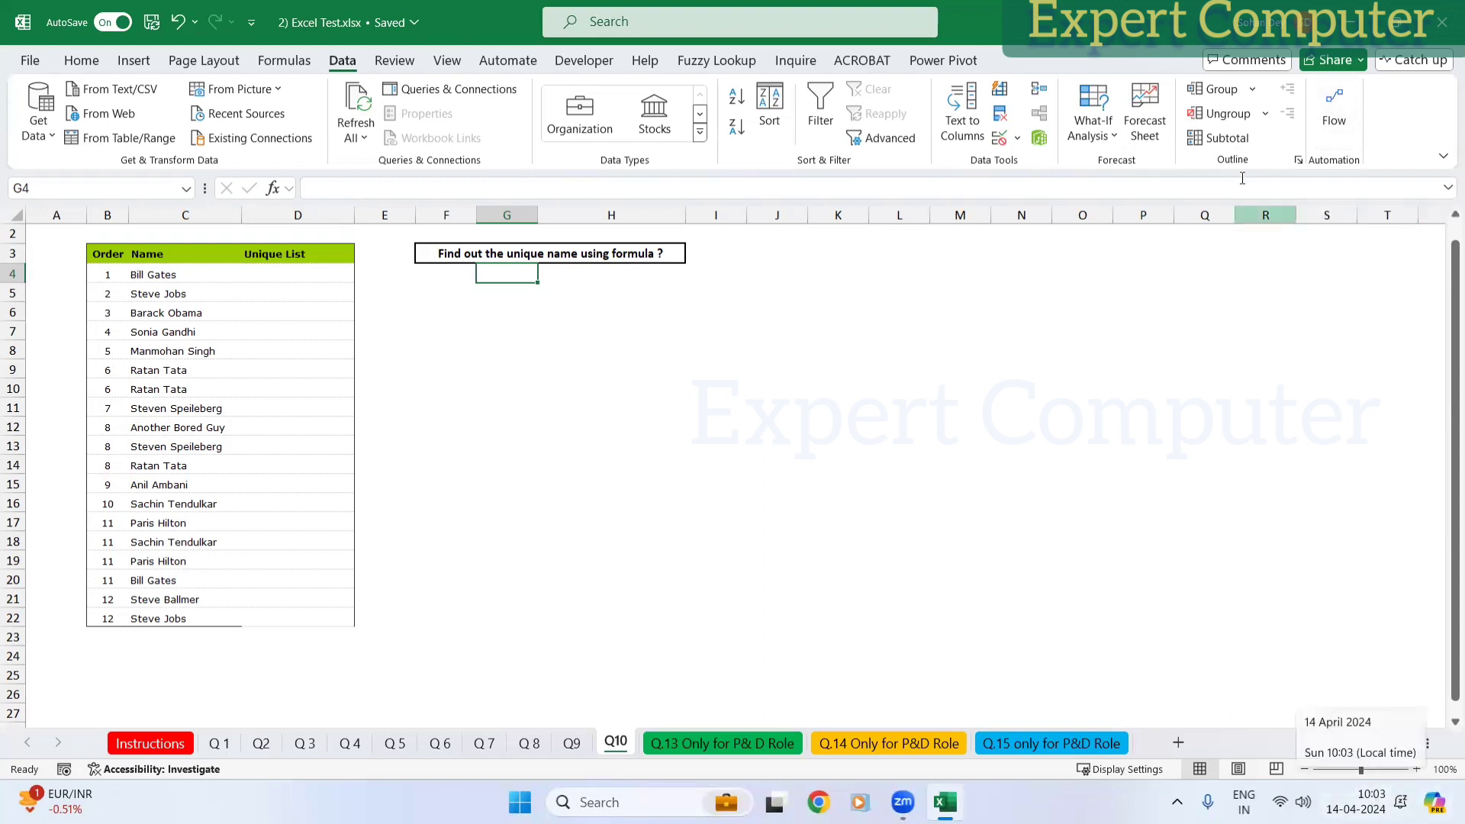
click(1333, 104)
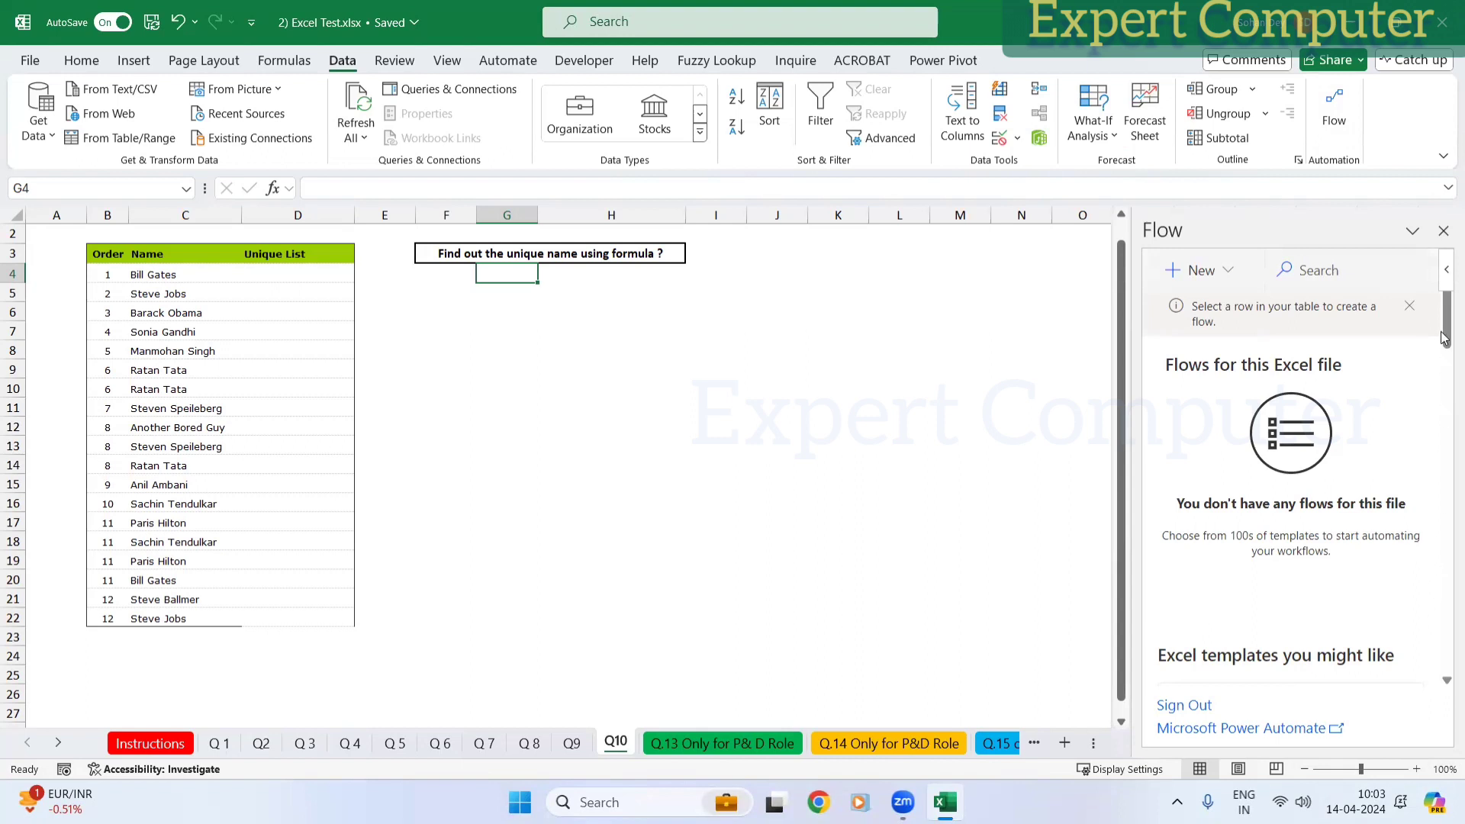
click(1443, 233)
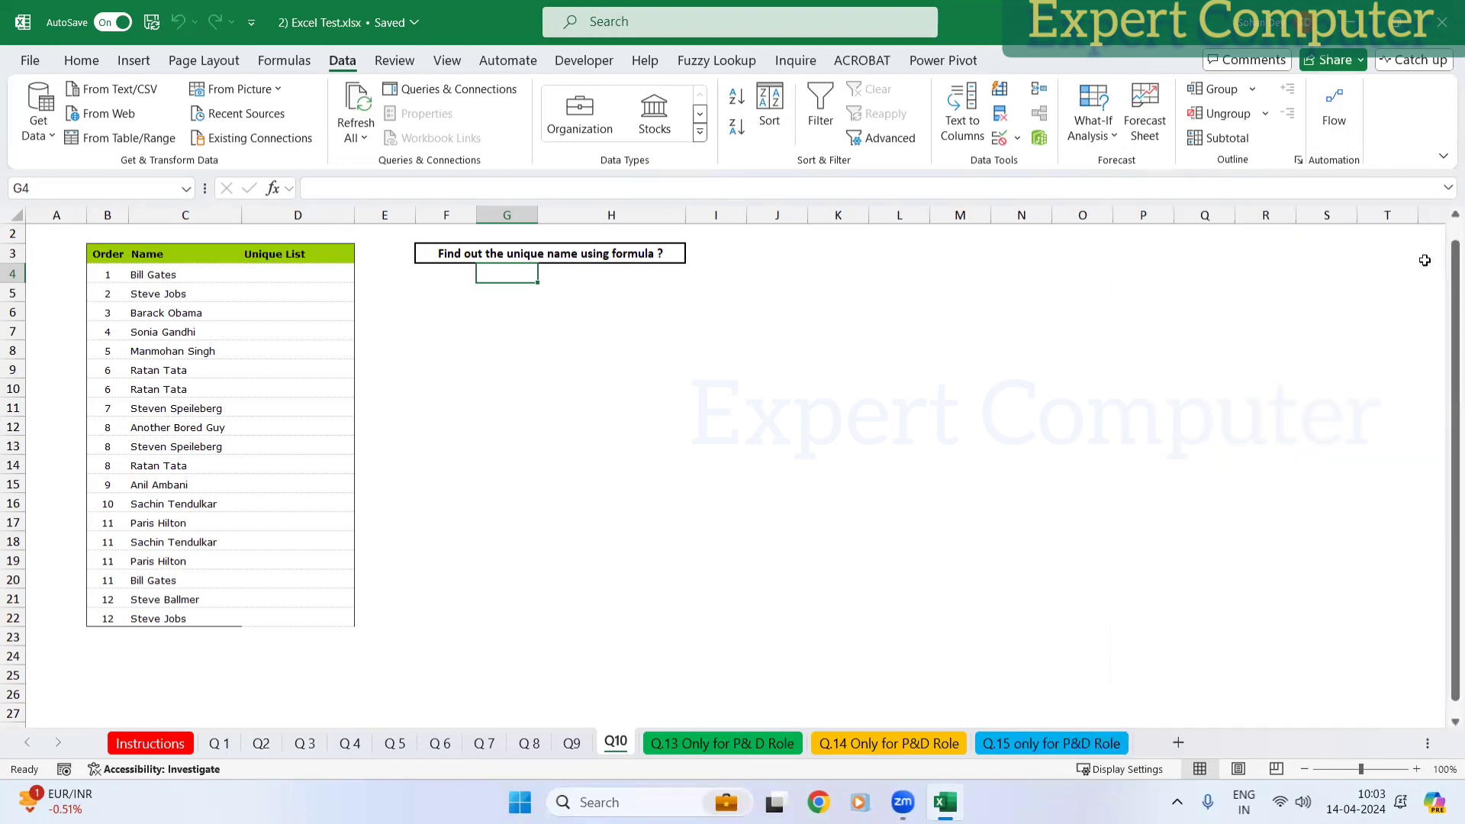